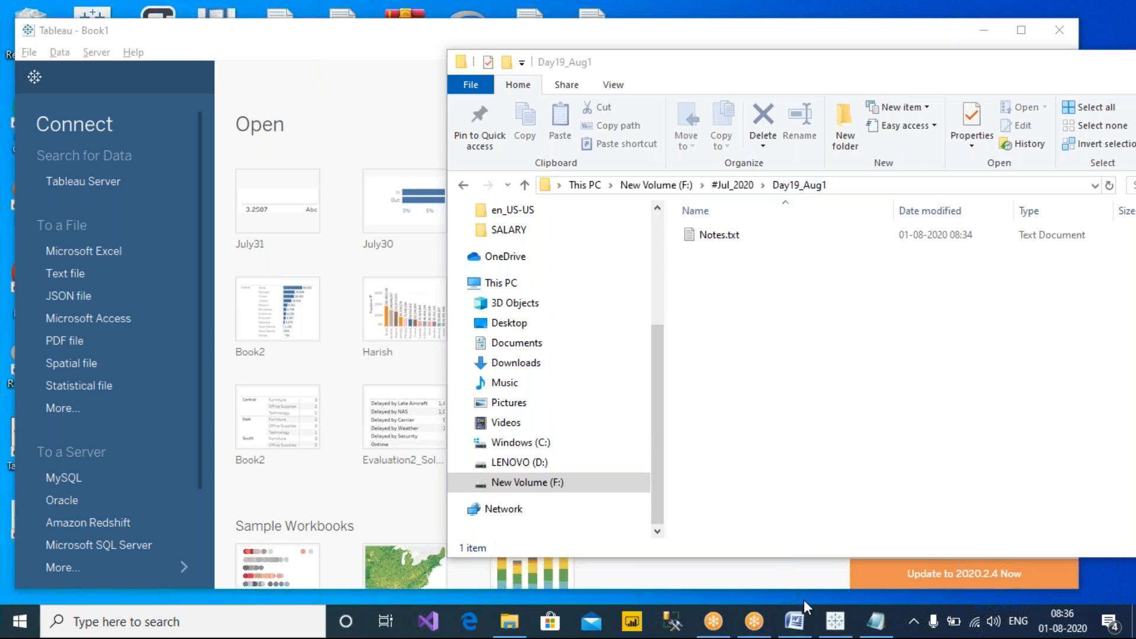
Reposition the Day19_Aug1 folder window and the Notes.txt window so that both are fully on screen.
{"action": "left_click_drag", "start_coordinate": [759, 68], "coordinate": [586, 94]}
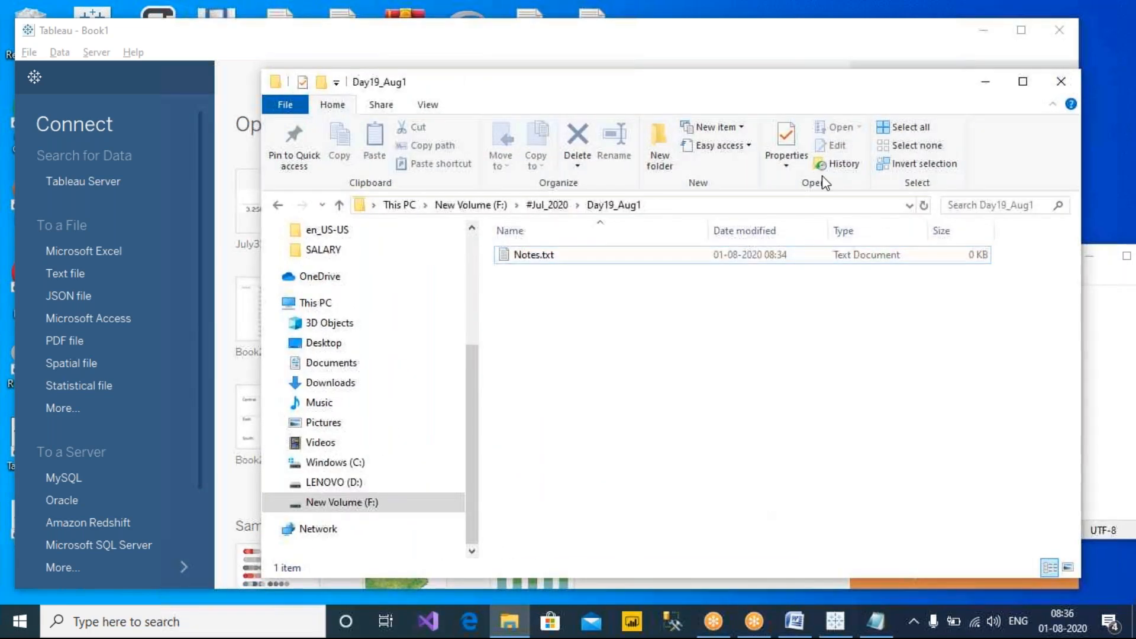
{"action": "left_click", "coordinate": [845, 63]}
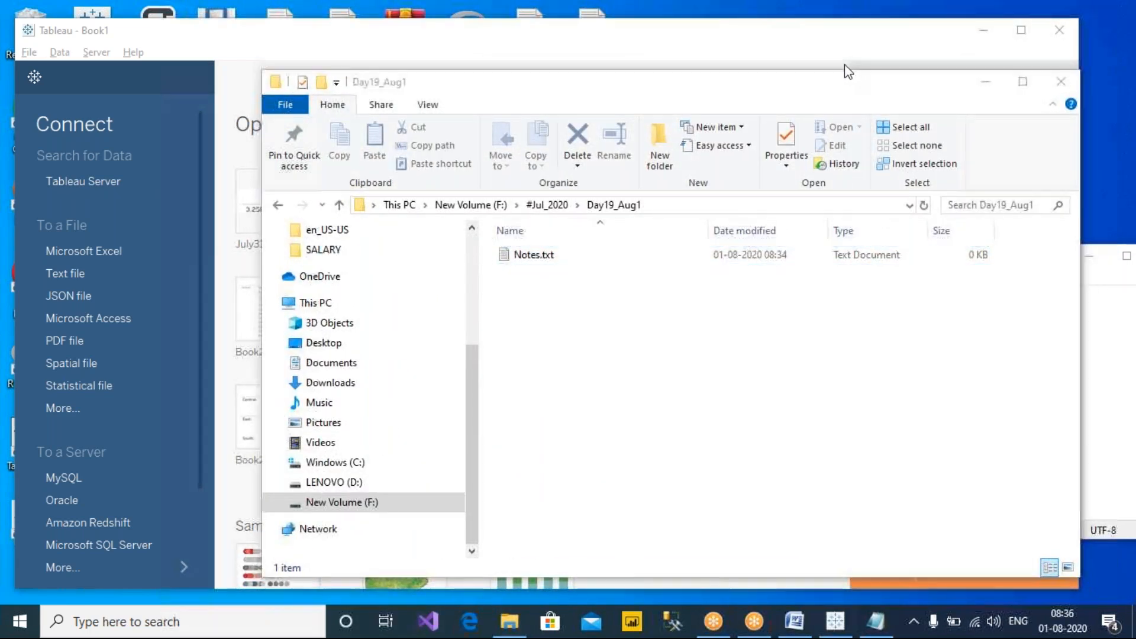
{"action": "left_click", "coordinate": [876, 621]}
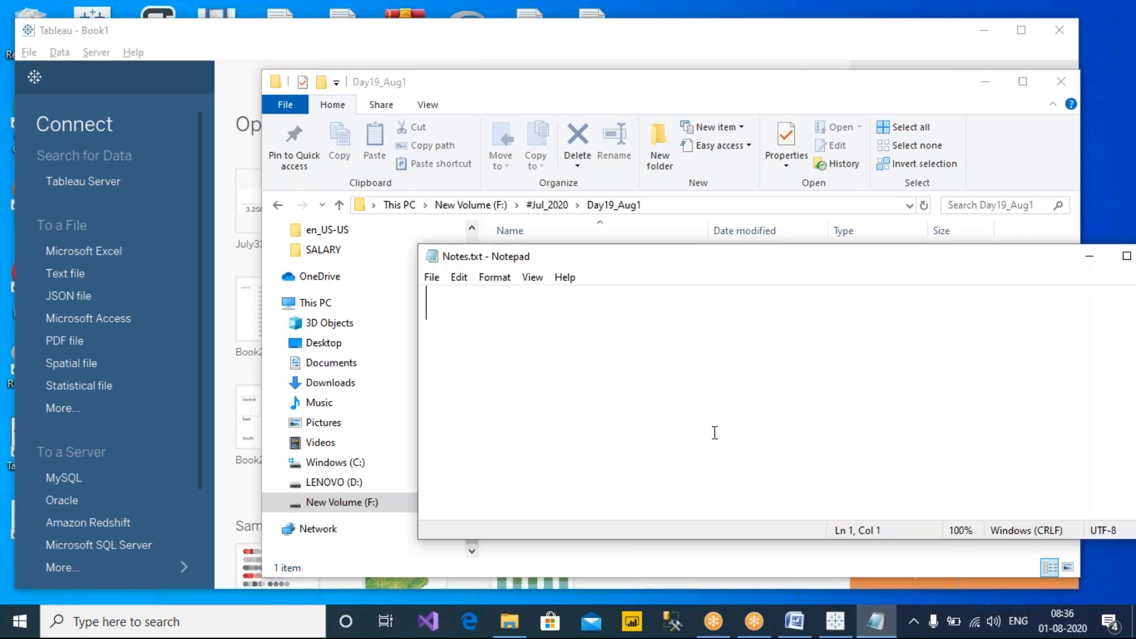
{"action": "left_click_drag", "start_coordinate": [761, 261], "coordinate": [390, 289]}
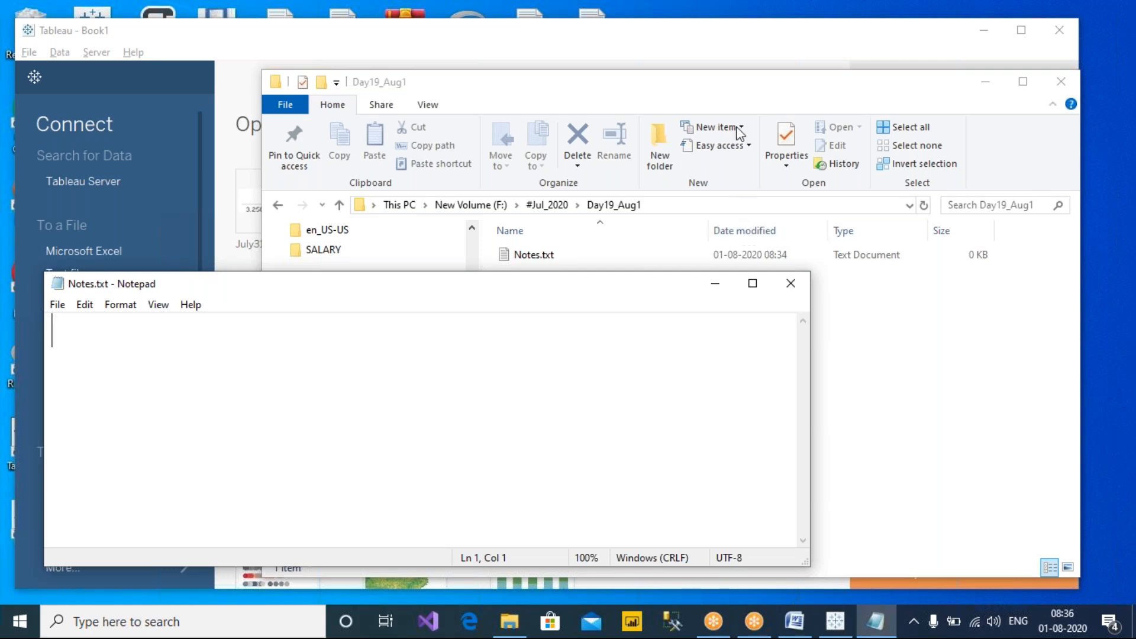
{"action": "left_click", "coordinate": [906, 292]}
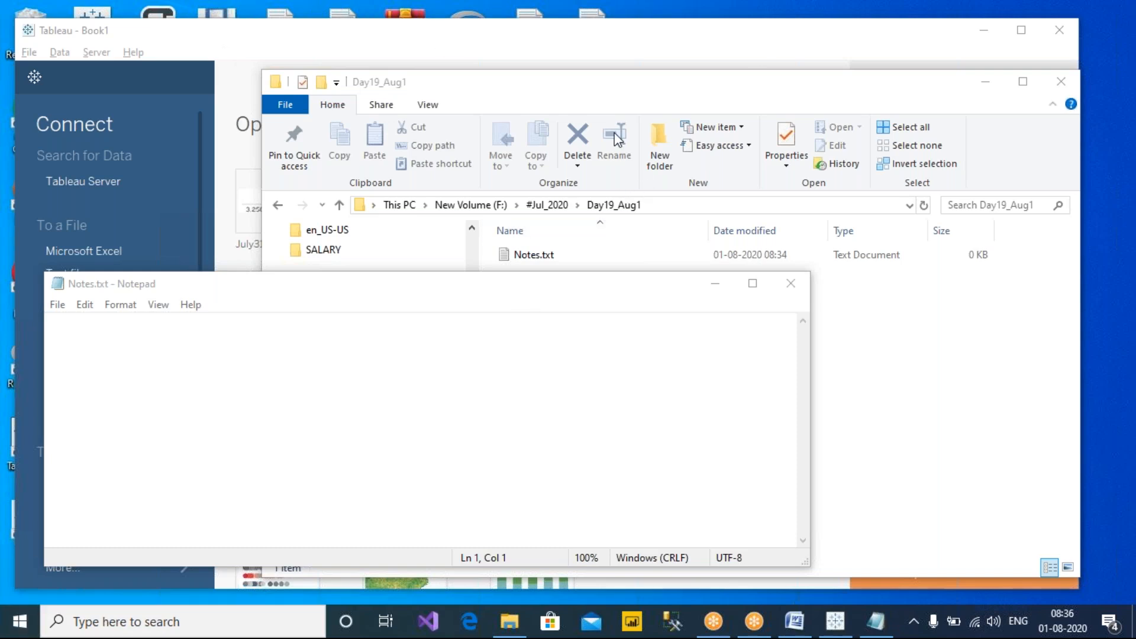
Write the heading "STRING FUNCTIONS:" in Notes.txt and save the file.
{"action": "left_click", "coordinate": [474, 402]}
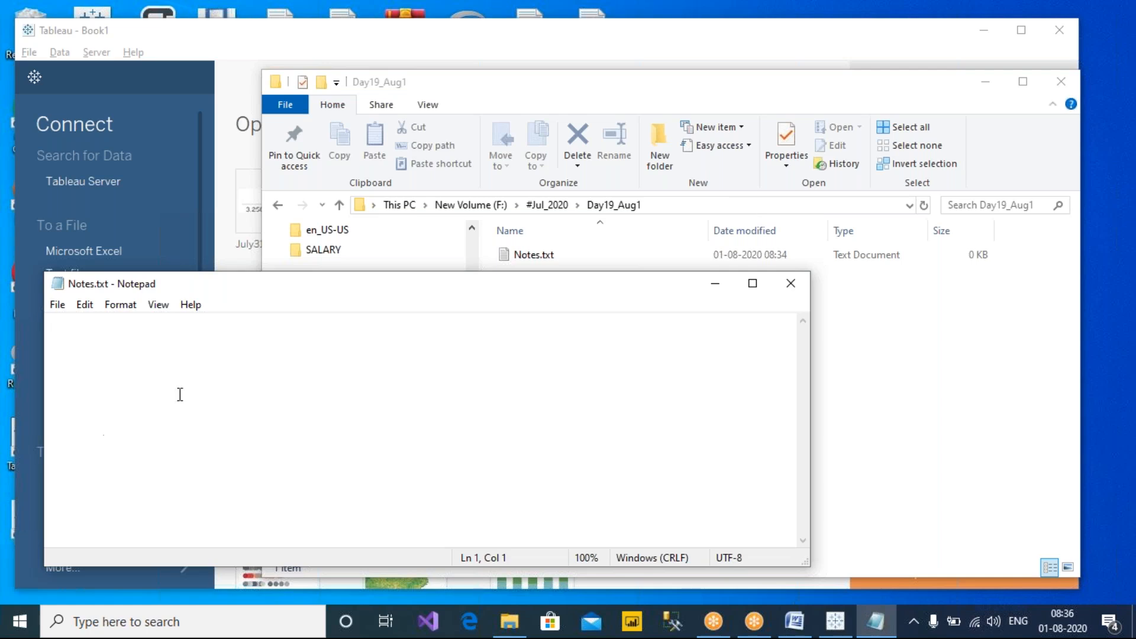
{"action": "type", "text": "STRING"}
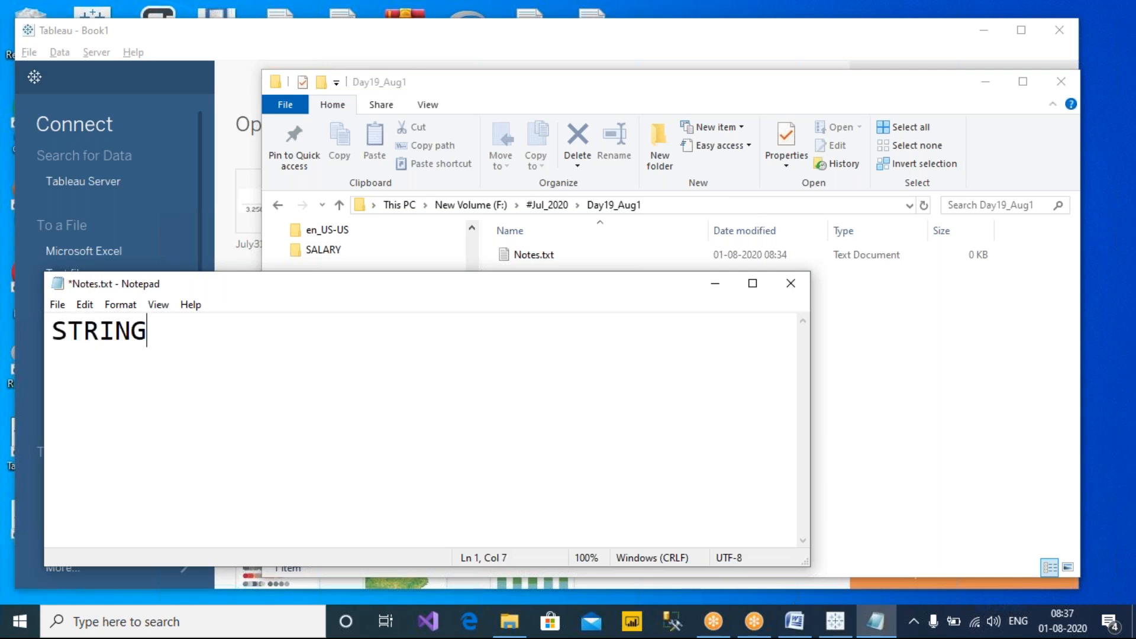
{"action": "type", "text": " FUN"}
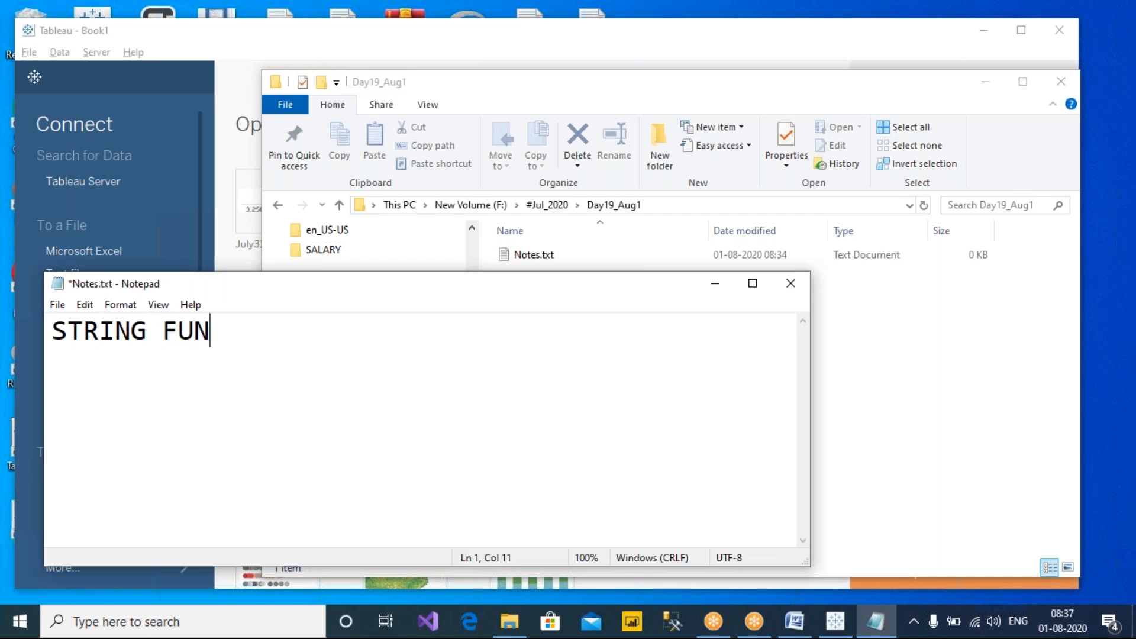
{"action": "type", "text": "CTIONS:"}
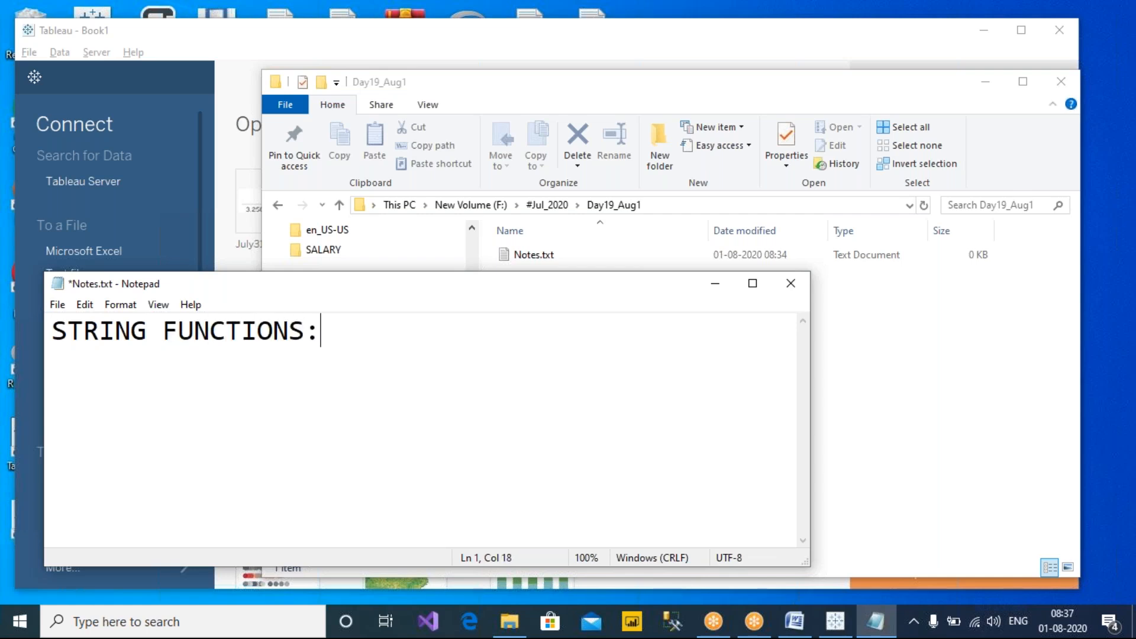
{"action": "key", "text": "ctrl+s"}
Add the definition line "STRING => GROUP OF CHARACTERS." below the heading in Notes.txt.
{"action": "key", "text": "Return"}
{"action": "type", "text": "STRING ="}
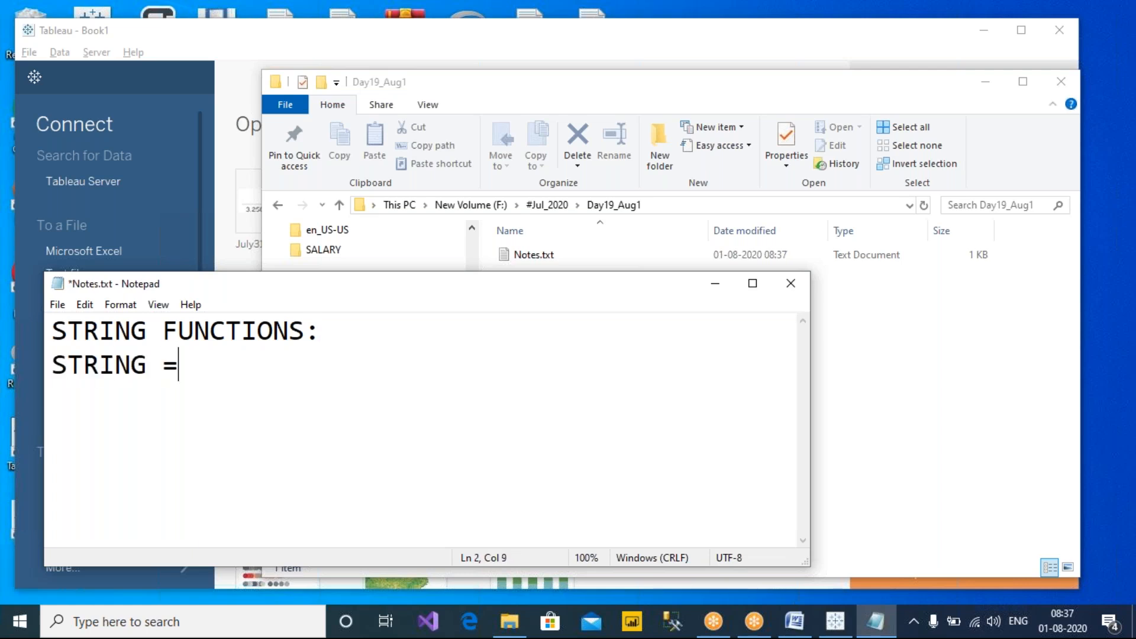
{"action": "type", "text": "> GROU"}
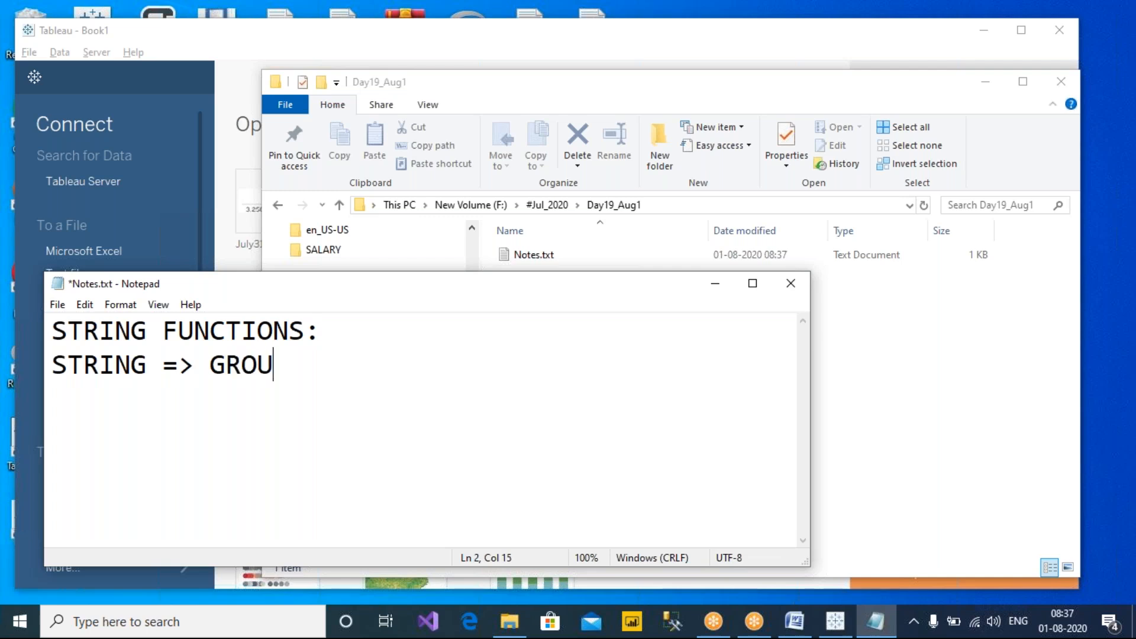
{"action": "type", "text": "P OF CHARACTERS."}
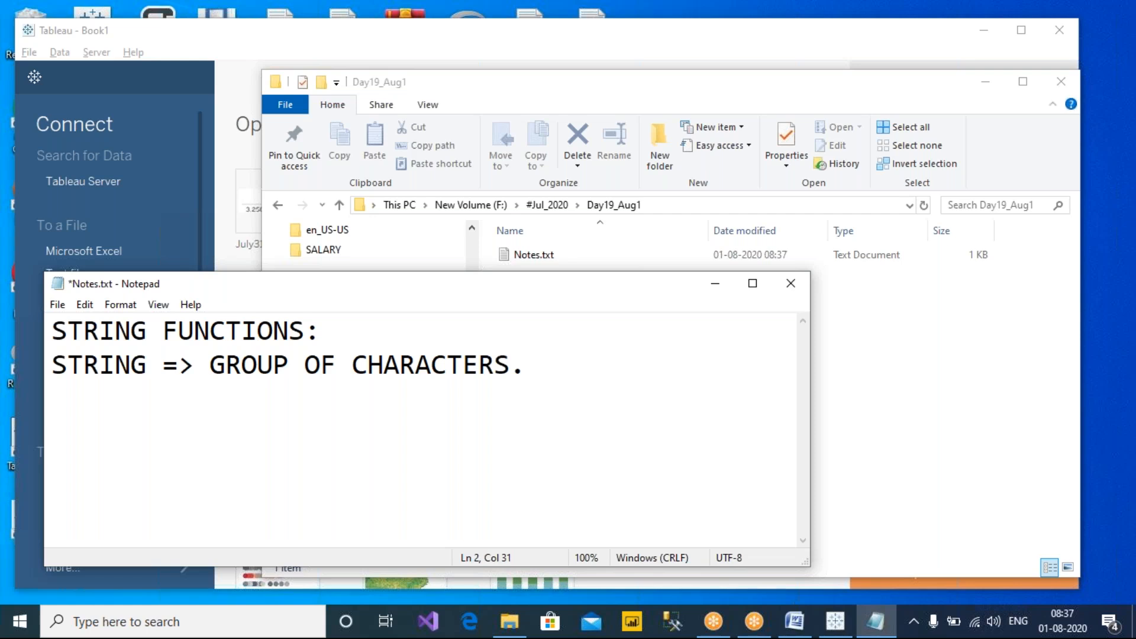
{"action": "key", "text": "Return"}
{"action": "left_click_drag", "start_coordinate": [211, 365], "coordinate": [513, 373]}
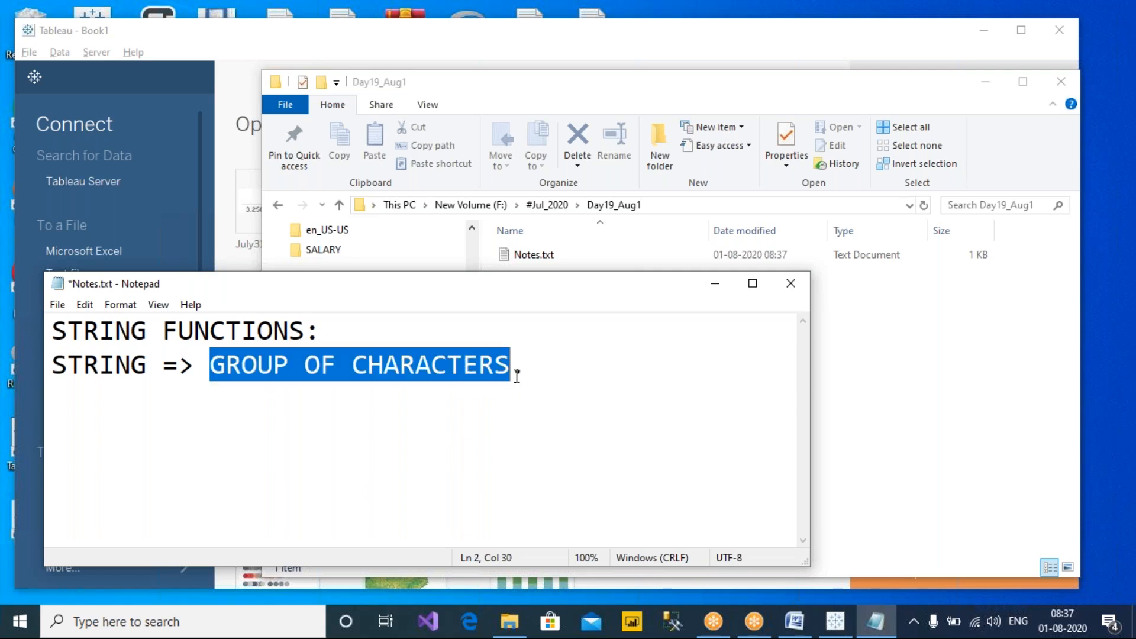
{"action": "key", "text": "End"}
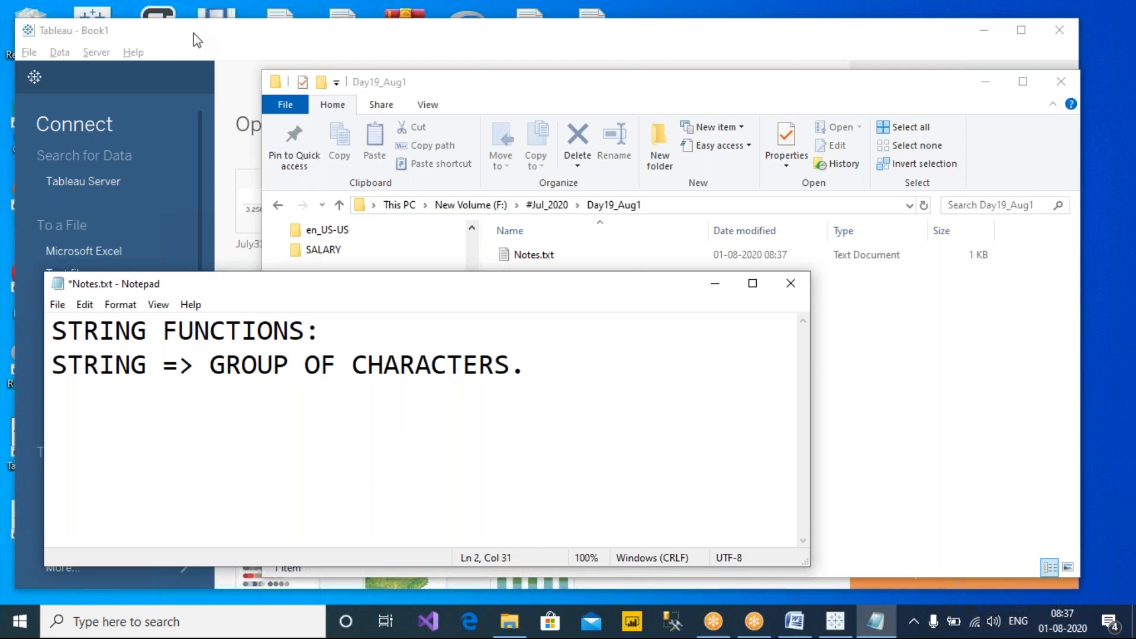
Switch to Tableau, connect to the Sample - Superstore Excel data with the Orders sheet, and go to Sheet 1.
{"action": "left_click", "coordinate": [197, 40]}
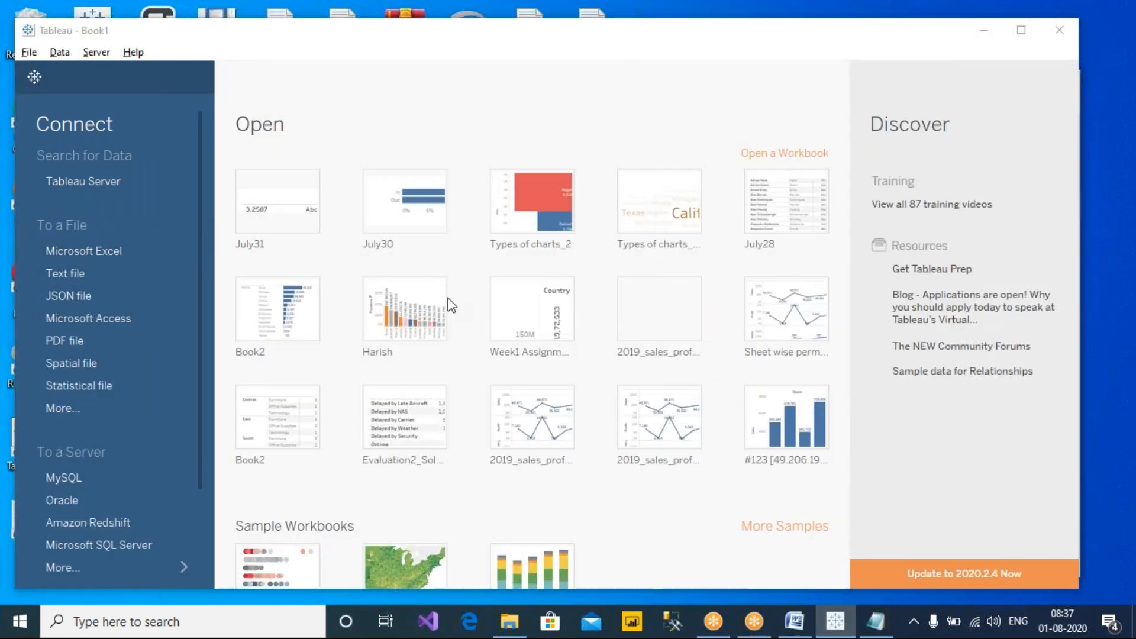
{"action": "double_click", "coordinate": [284, 187]}
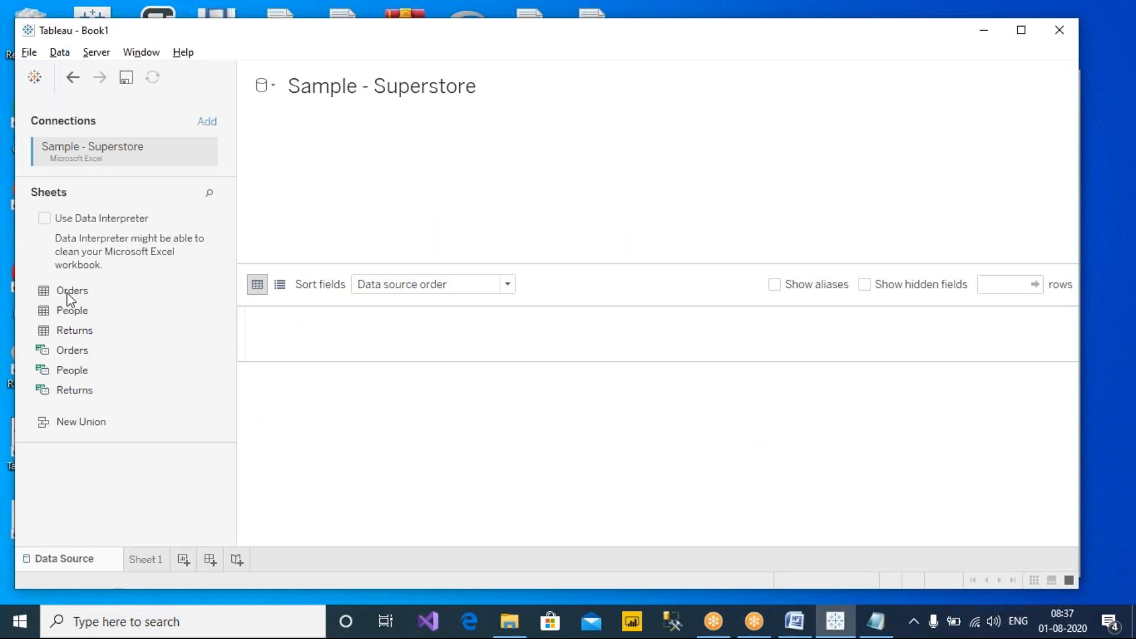
{"action": "double_click", "coordinate": [68, 291]}
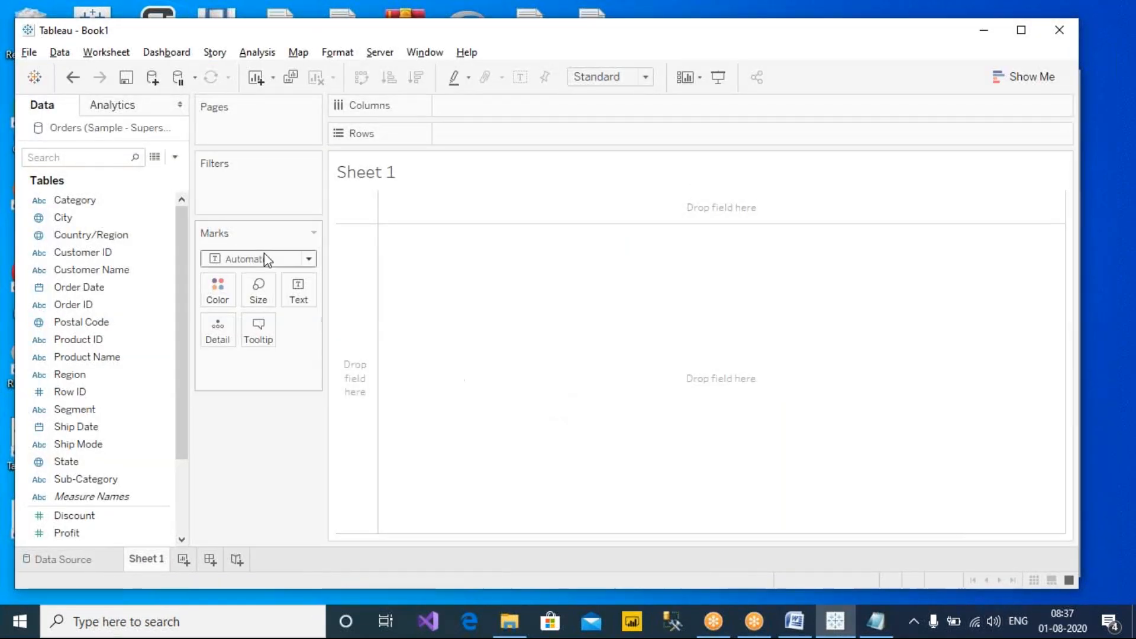
Start a new calculated field and restrict its function list to the String category.
{"action": "left_click", "coordinate": [175, 157]}
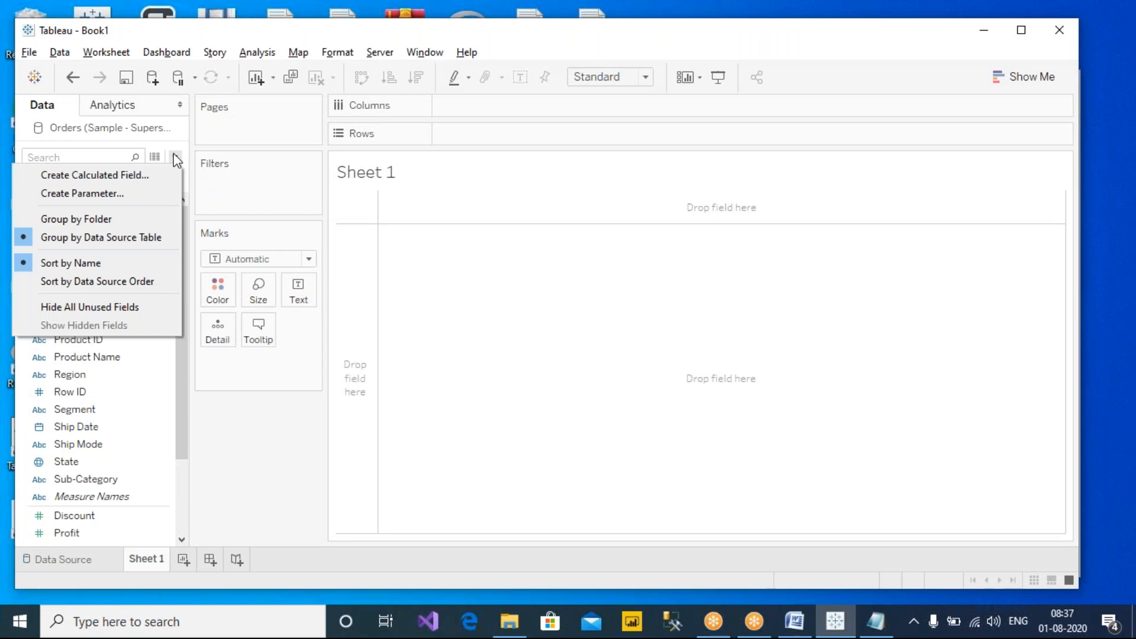
{"action": "left_click", "coordinate": [257, 52]}
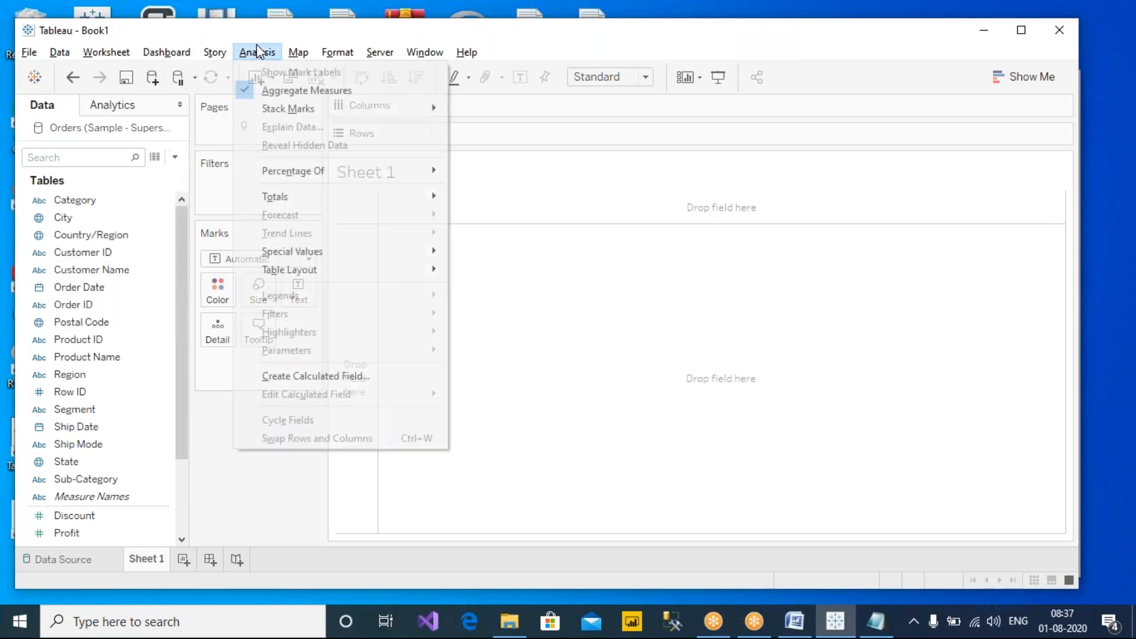
{"action": "left_click", "coordinate": [390, 377]}
{"action": "left_click_drag", "start_coordinate": [481, 267], "coordinate": [430, 182]}
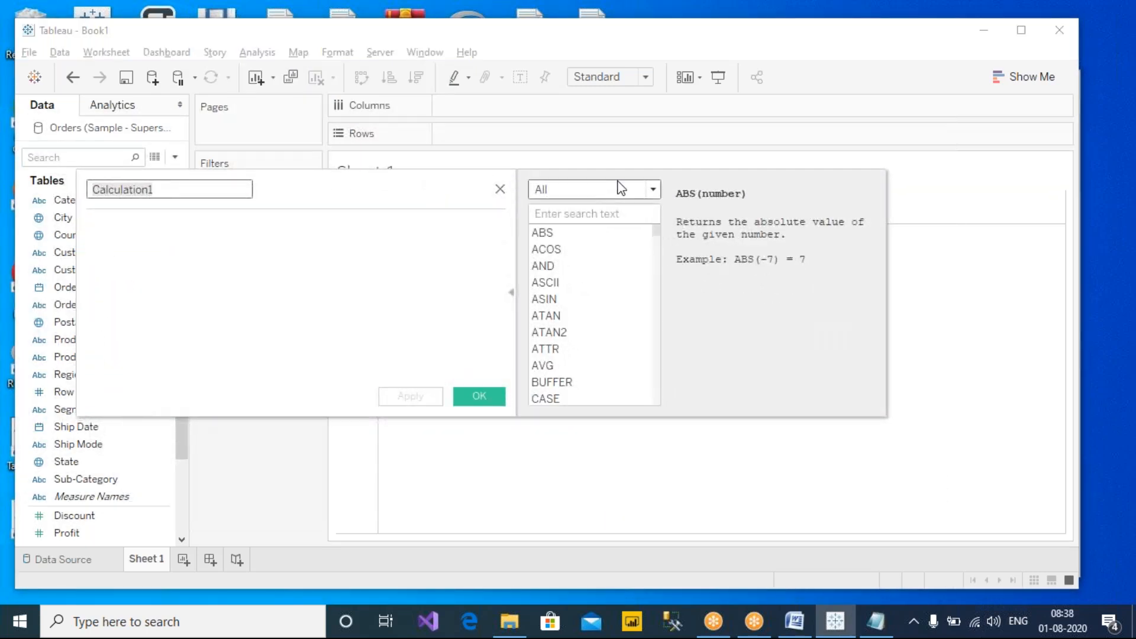
{"action": "left_click", "coordinate": [654, 189]}
{"action": "left_click", "coordinate": [632, 235]}
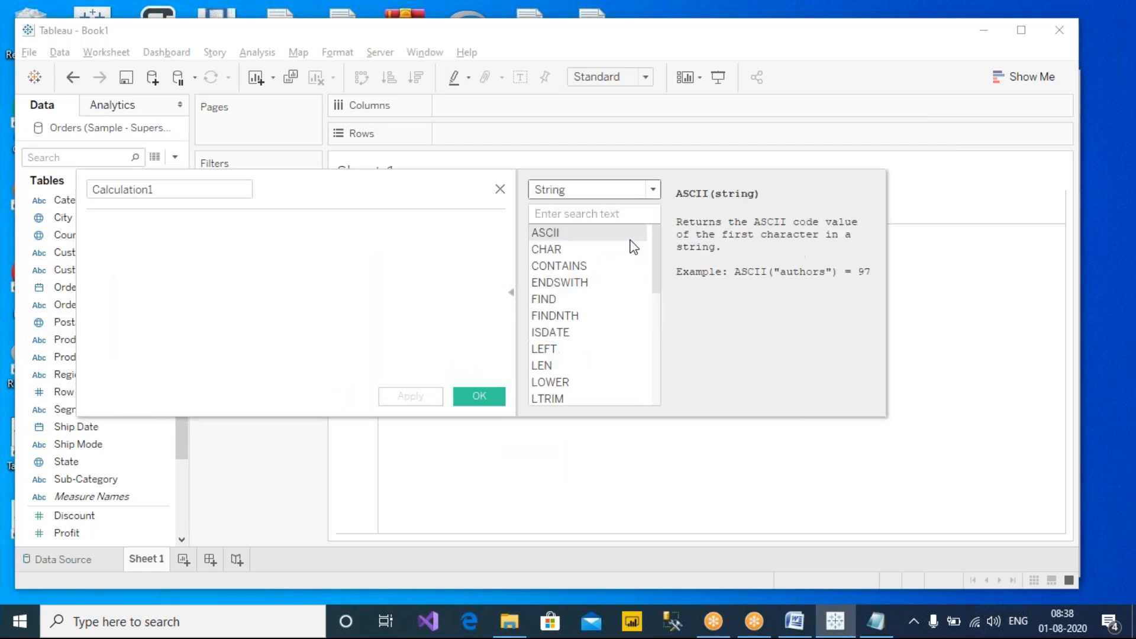
Look through the String function list, marking the REGEXP functions with a temporary annotation, and return to the start of the list.
{"action": "left_click_drag", "start_coordinate": [656, 243], "coordinate": [659, 323]}
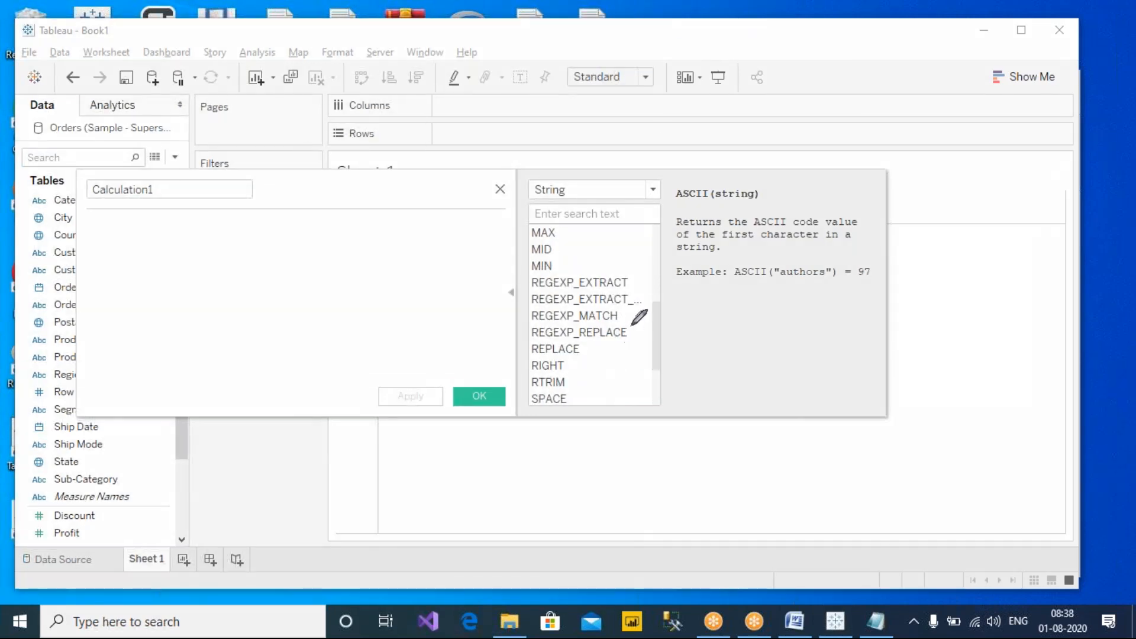
{"action": "mouse_move", "coordinate": [653, 273]}
{"action": "left_mouse_down"}
{"action": "mouse_move", "coordinate": [513, 271]}
{"action": "mouse_move", "coordinate": [494, 313]}
{"action": "mouse_move", "coordinate": [504, 333]}
{"action": "mouse_move", "coordinate": [535, 341]}
{"action": "mouse_move", "coordinate": [668, 325]}
{"action": "mouse_move", "coordinate": [665, 278]}
{"action": "mouse_move", "coordinate": [653, 274]}
{"action": "left_mouse_up"}
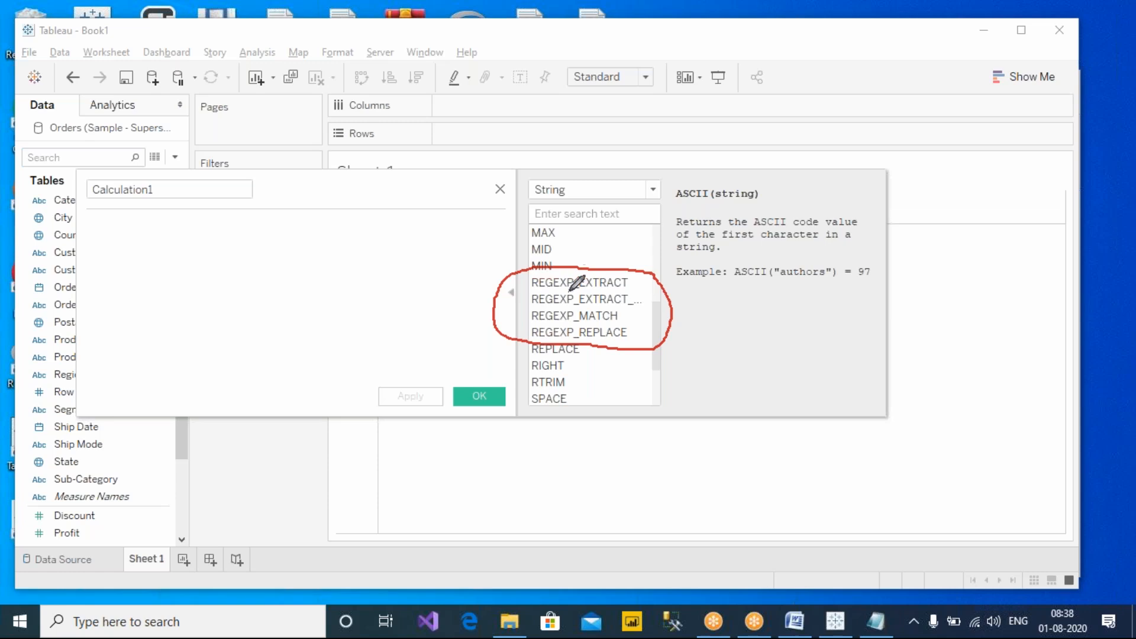
{"action": "mouse_move", "coordinate": [630, 351]}
{"action": "left_mouse_down"}
{"action": "mouse_move", "coordinate": [632, 466]}
{"action": "mouse_move", "coordinate": [649, 440]}
{"action": "left_mouse_up"}
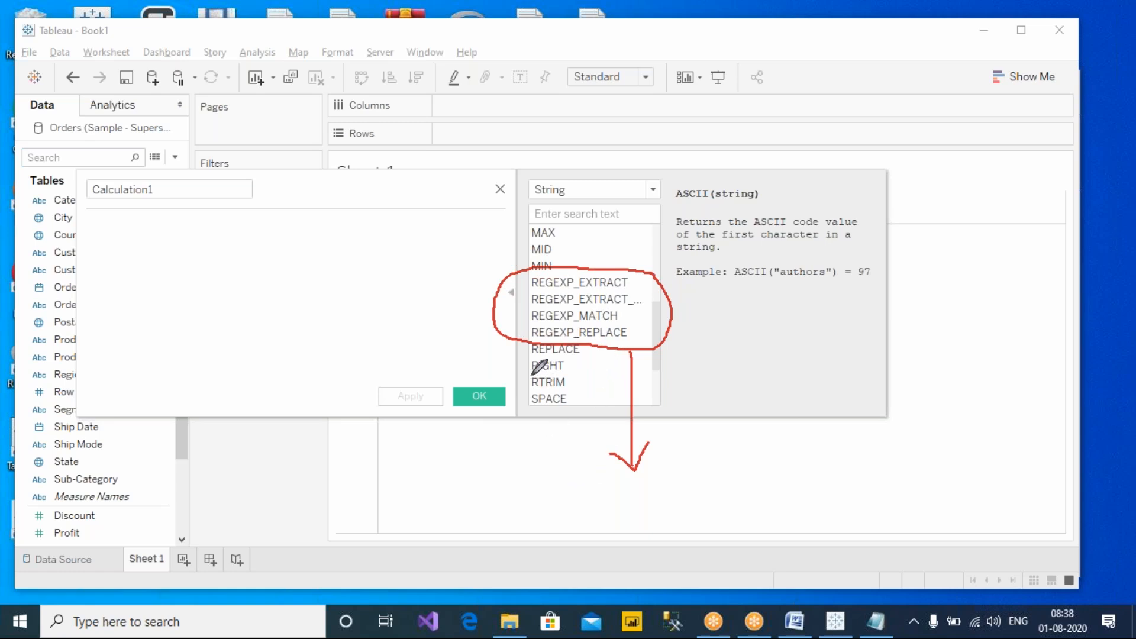
{"action": "key", "text": "Escape"}
{"action": "left_click", "coordinate": [658, 331]}
{"action": "left_click_drag", "start_coordinate": [658, 331], "coordinate": [665, 252]}
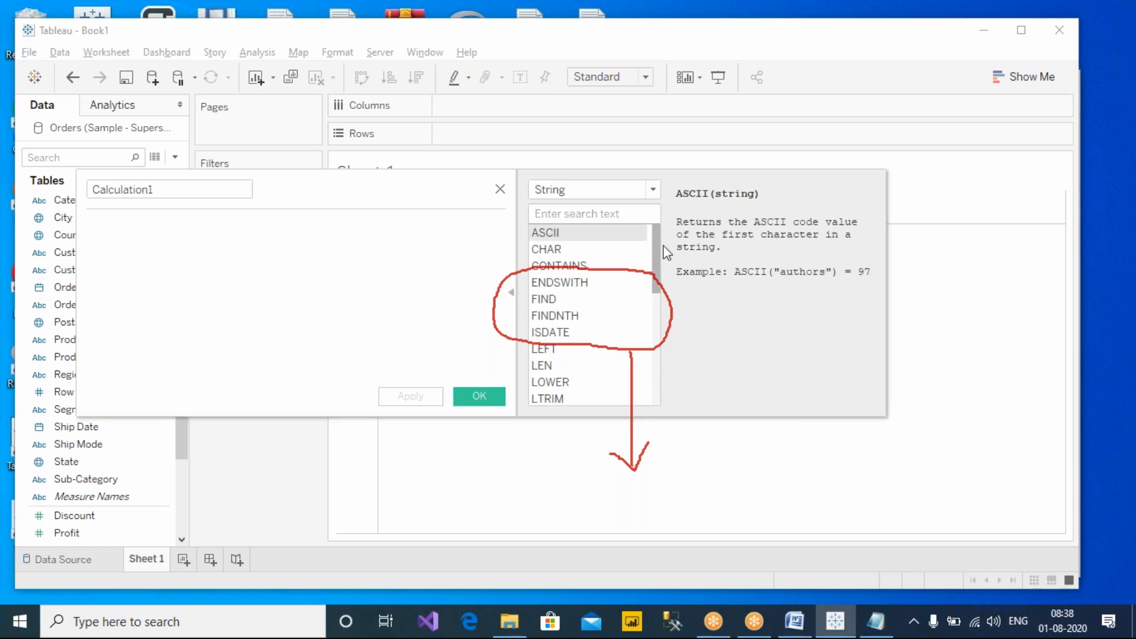
{"action": "left_click", "coordinate": [724, 9]}
{"action": "left_click", "coordinate": [792, 120]}
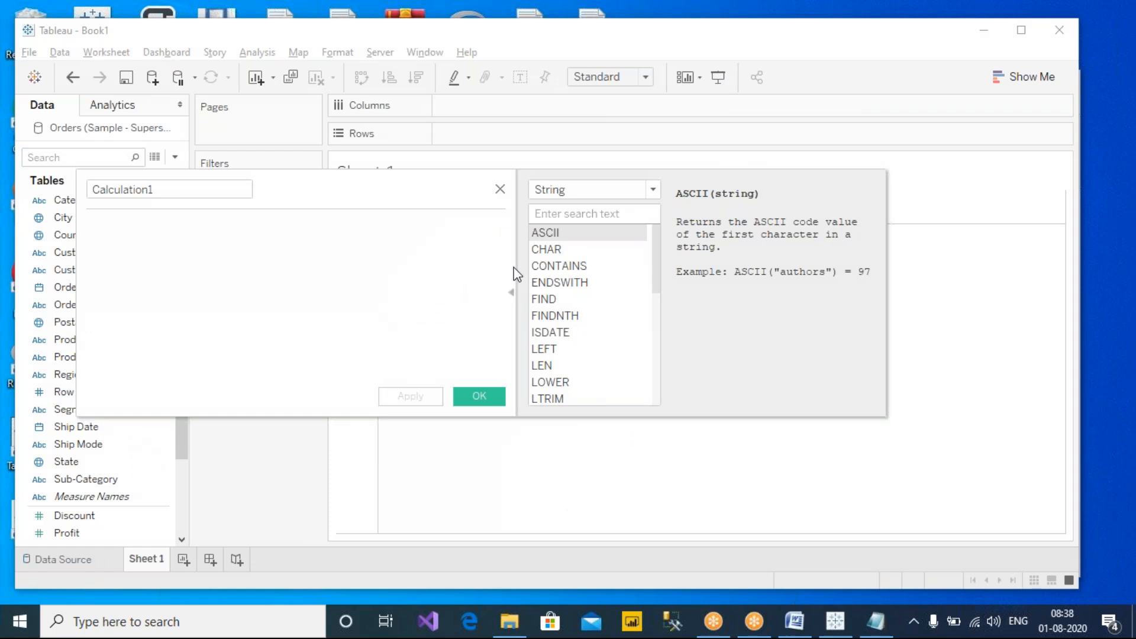
Insert the ASCII function into the calculation with enlarged formula text, and remove its closing parenthesis.
{"action": "double_click", "coordinate": [545, 232]}
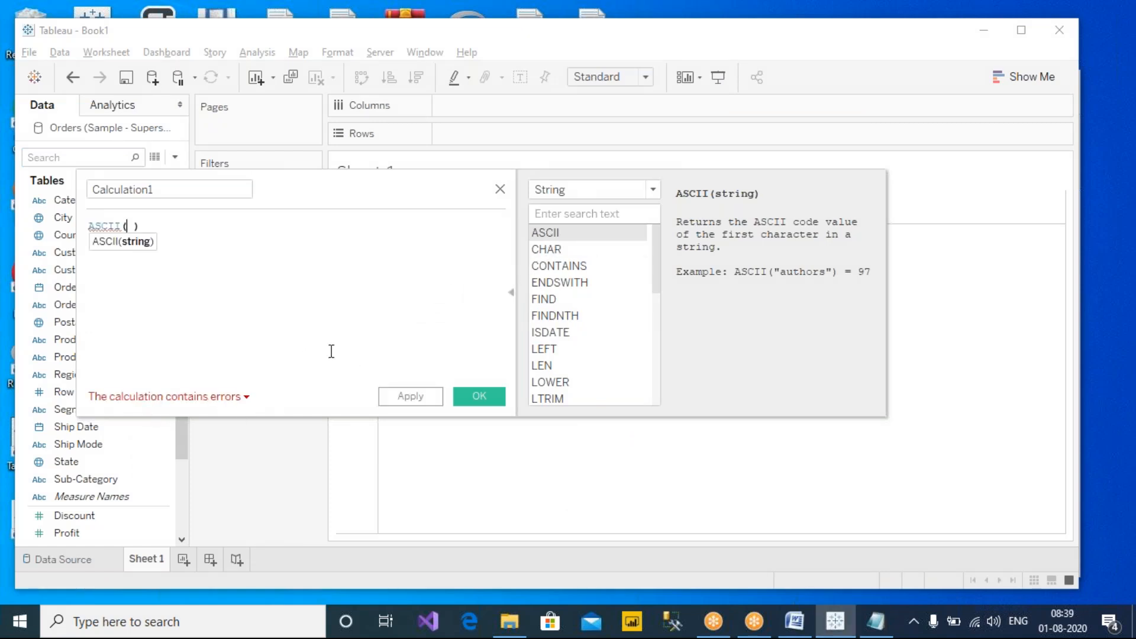
{"action": "scroll", "coordinate": [251, 312], "scroll_direction": "up", "scroll_amount": 5, "text": "ctrl"}
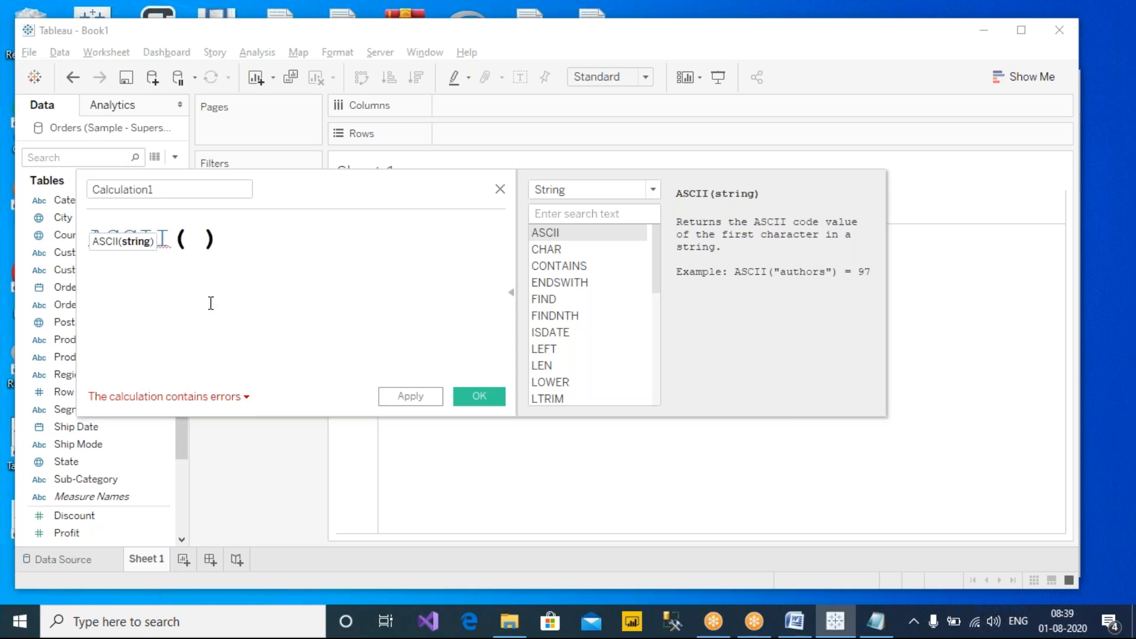
{"action": "left_click_drag", "start_coordinate": [171, 237], "coordinate": [39, 239]}
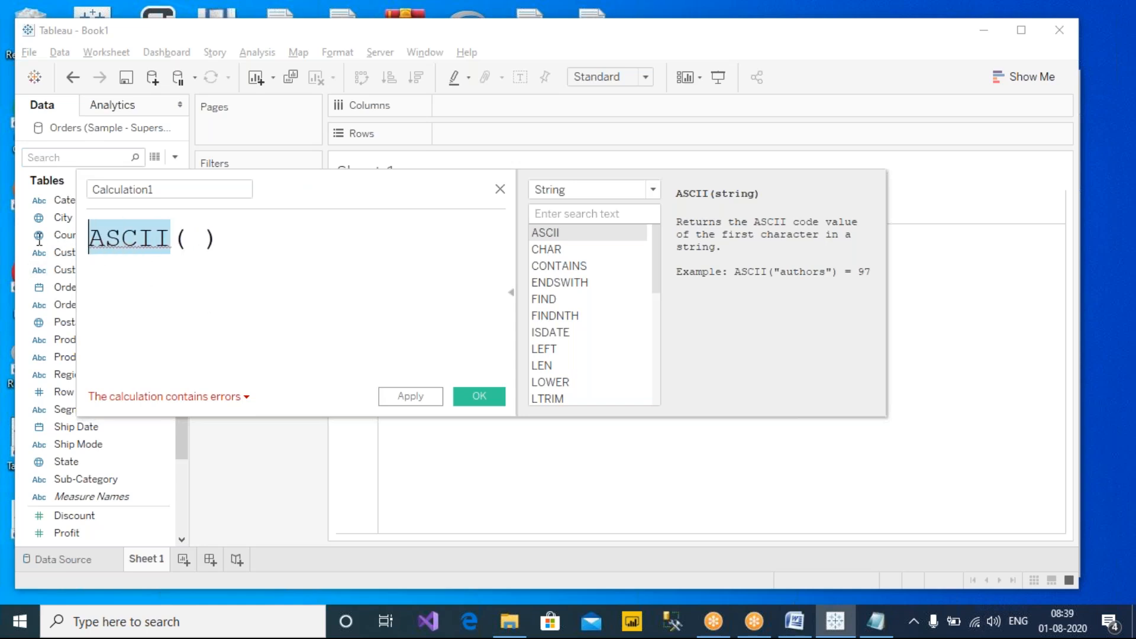
{"action": "left_click", "coordinate": [188, 241]}
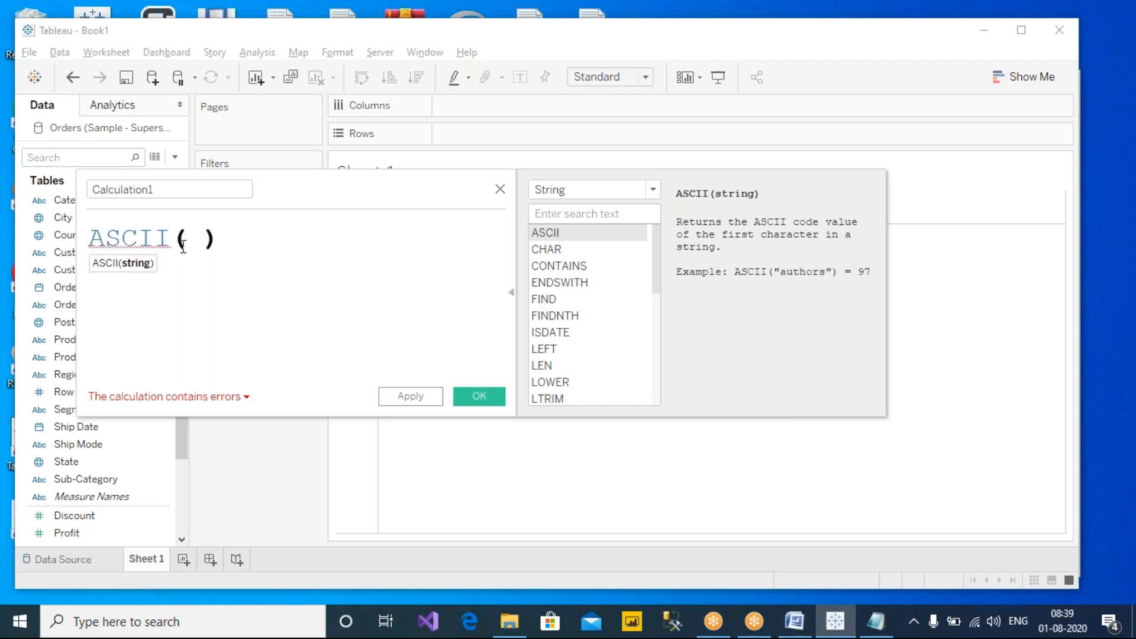
{"action": "left_click_drag", "start_coordinate": [347, 193], "coordinate": [526, 212]}
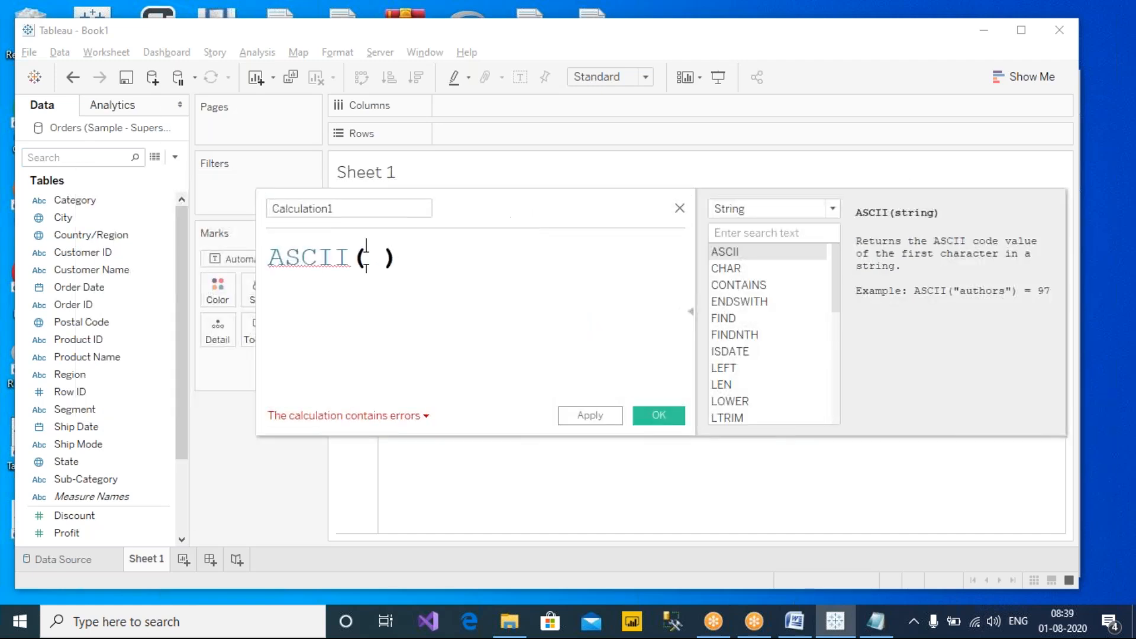
{"action": "left_click", "coordinate": [415, 258]}
{"action": "key", "text": "BackSpace"}
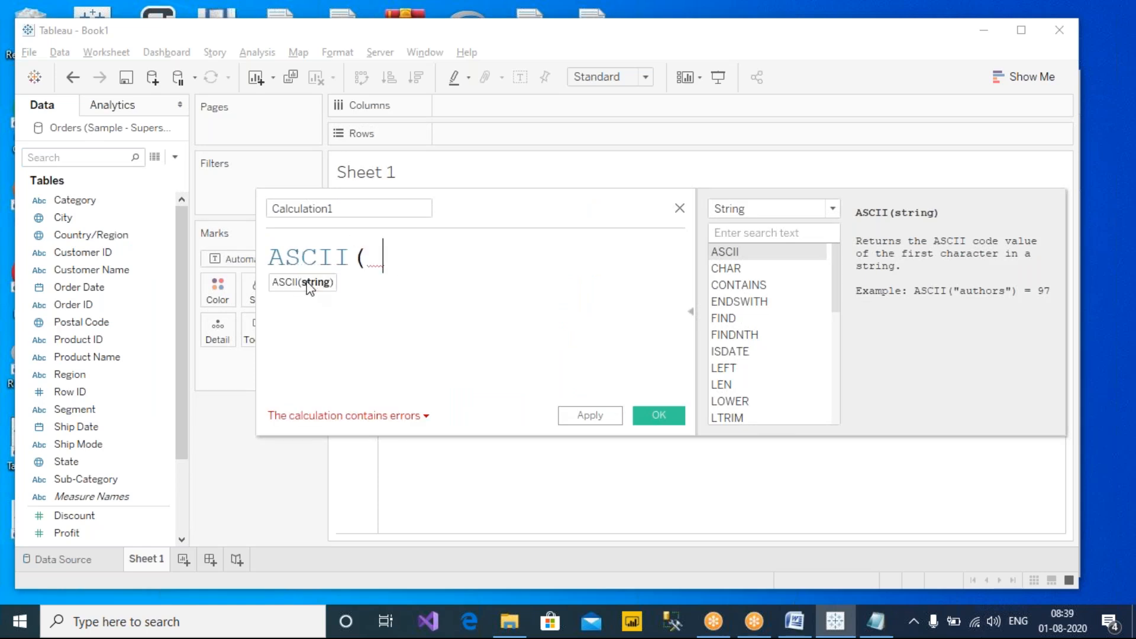
Switch to Notes.txt and add the lines "STRINGS CAN BE PASSED/USED IN TWO WAYS" and "' ' OR " "".
{"action": "key", "text": "alt+Tab"}
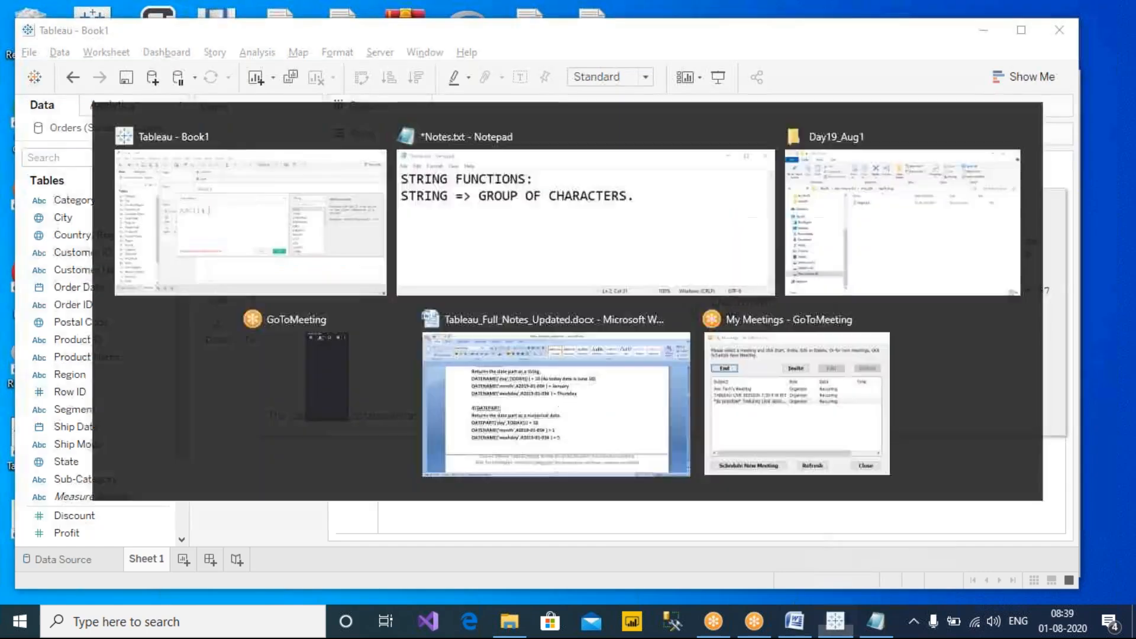
{"action": "key", "text": "Return"}
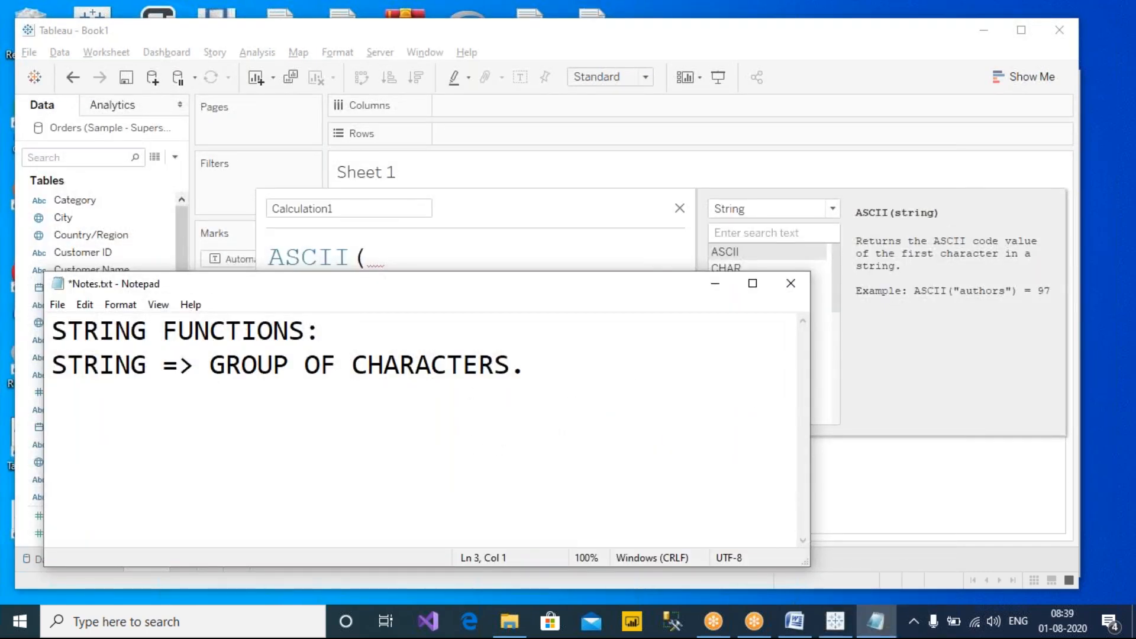
{"action": "type", "text": "STRINGS CAN B"}
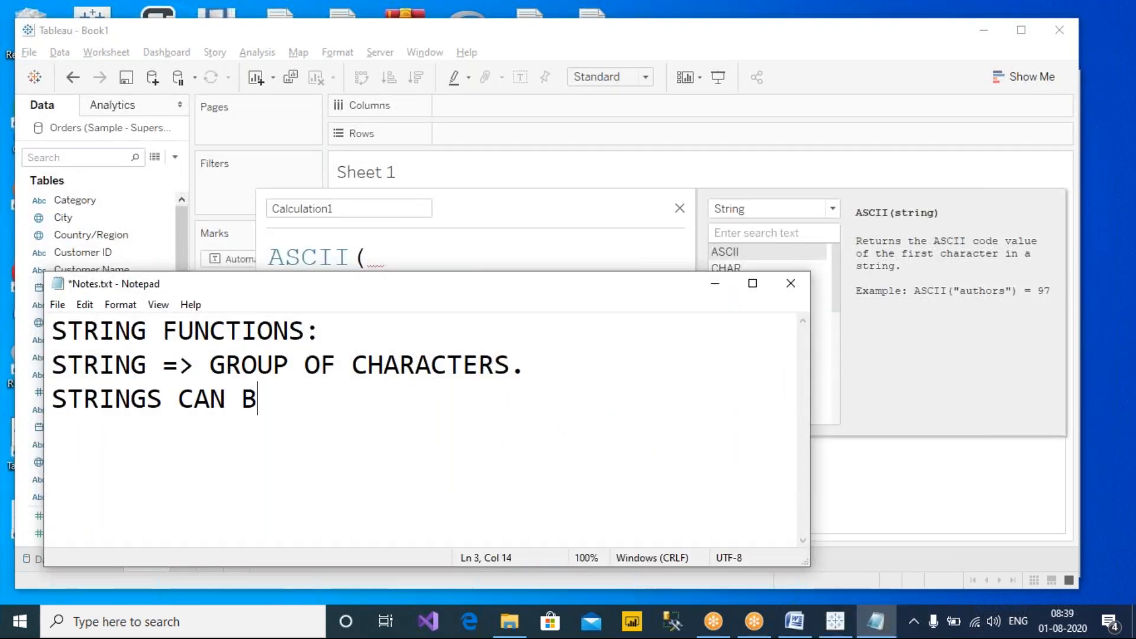
{"action": "type", "text": "E PASSE"}
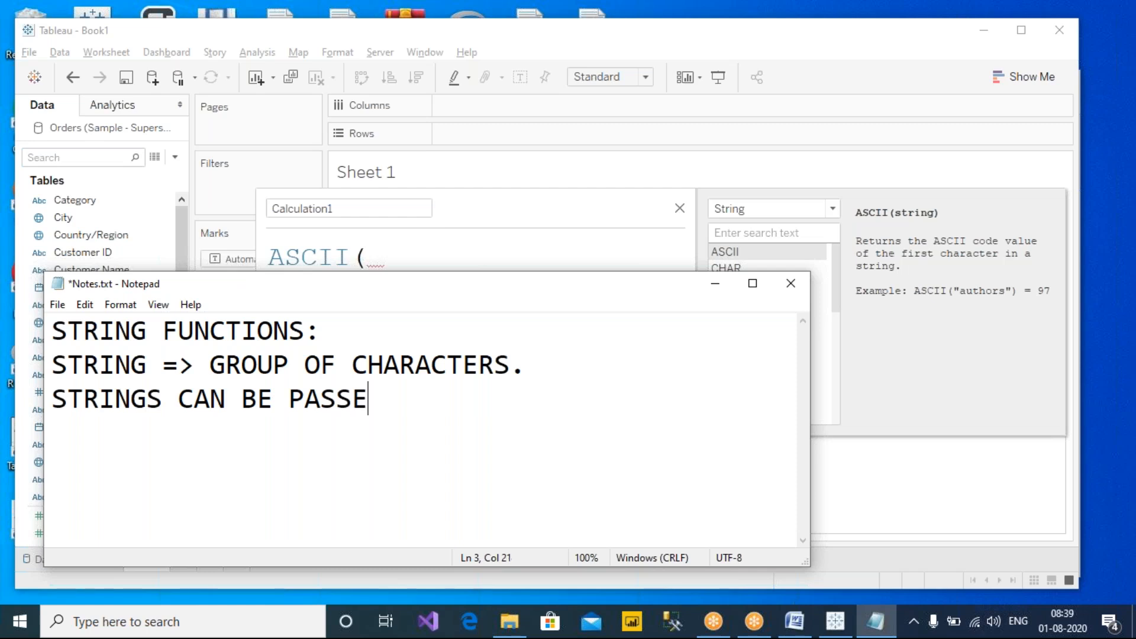
{"action": "type", "text": "D/US"}
{"action": "key", "text": "BackSpace"}
{"action": "type", "text": "USE"}
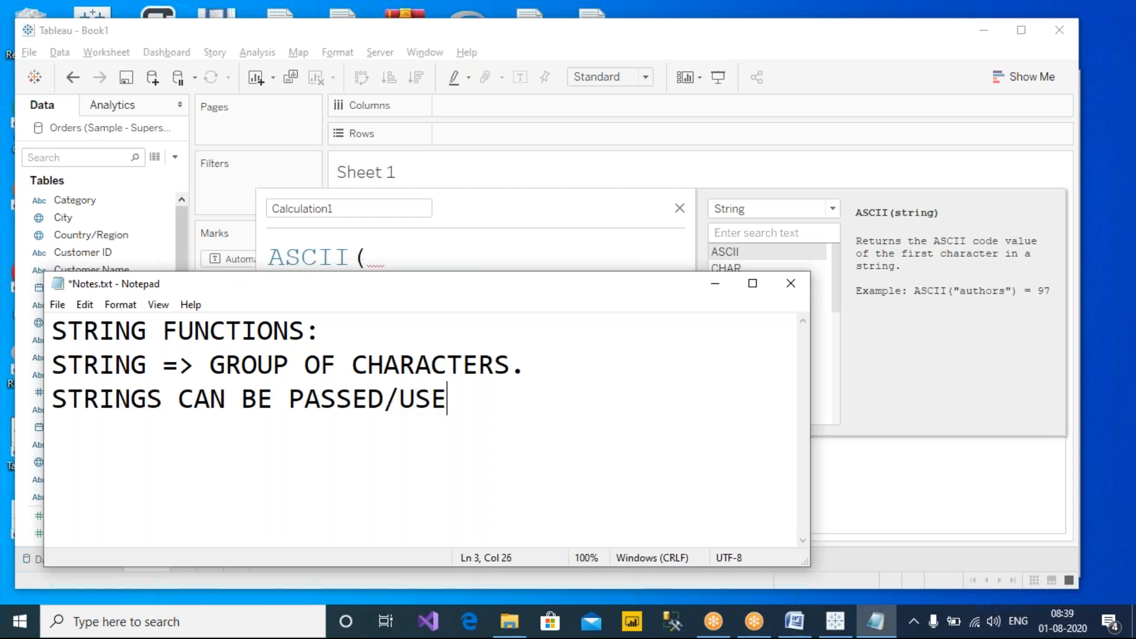
{"action": "type", "text": "D IN TWO WAYS"}
{"action": "key", "text": "Return"}
{"action": "type", "text": "' ' OR \" \""}
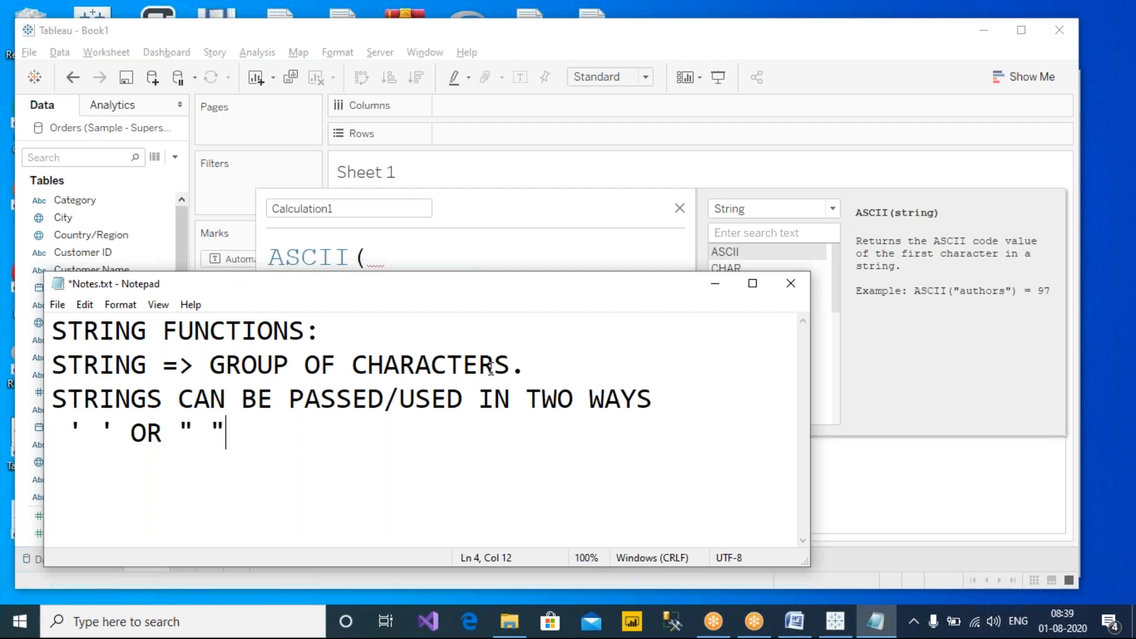
Highlight the single-quote and double-quote notations in the new note line.
{"action": "left_click_drag", "start_coordinate": [68, 432], "coordinate": [225, 409]}
{"action": "left_click", "coordinate": [241, 469]}
{"action": "left_click_drag", "start_coordinate": [116, 432], "coordinate": [66, 436]}
{"action": "left_click_drag", "start_coordinate": [179, 429], "coordinate": [233, 431]}
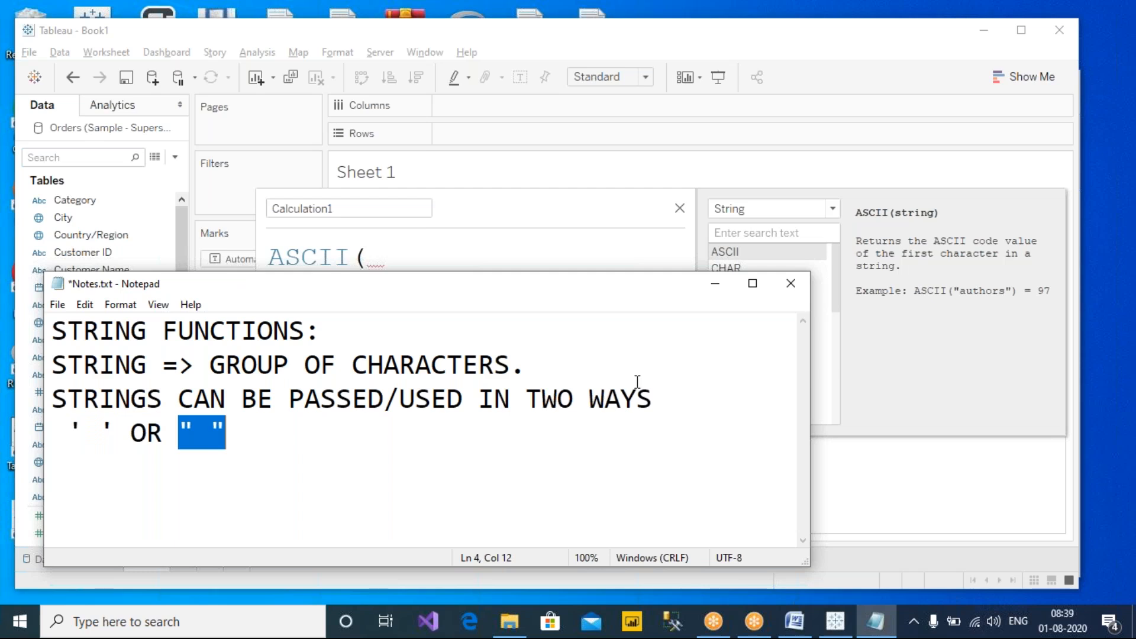
Switch to Tableau, complete the formula as ASCII('T'), and apply the calculation with its editor moved below the sheet's drop area.
{"action": "left_click", "coordinate": [441, 263]}
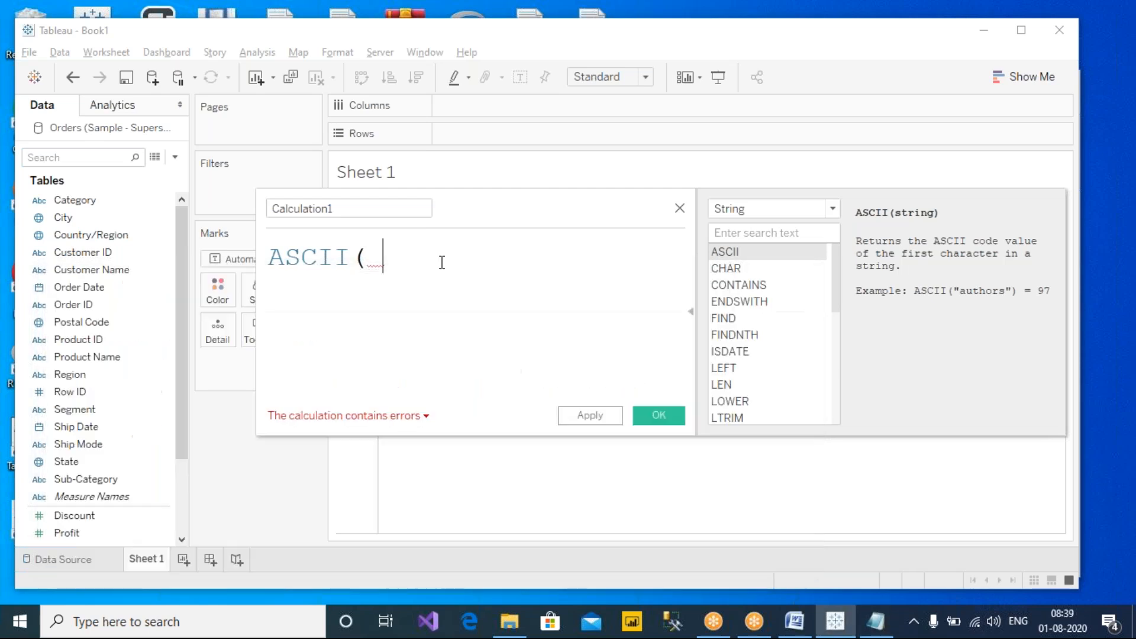
{"action": "key", "text": "BackSpace"}
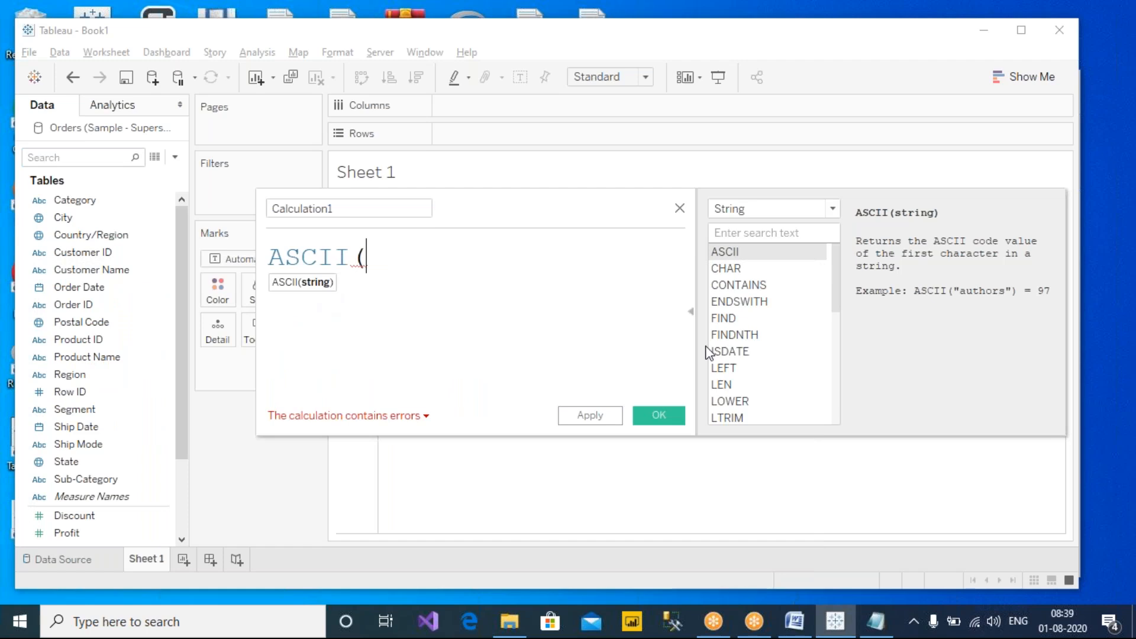
{"action": "type", "text": "'')"}
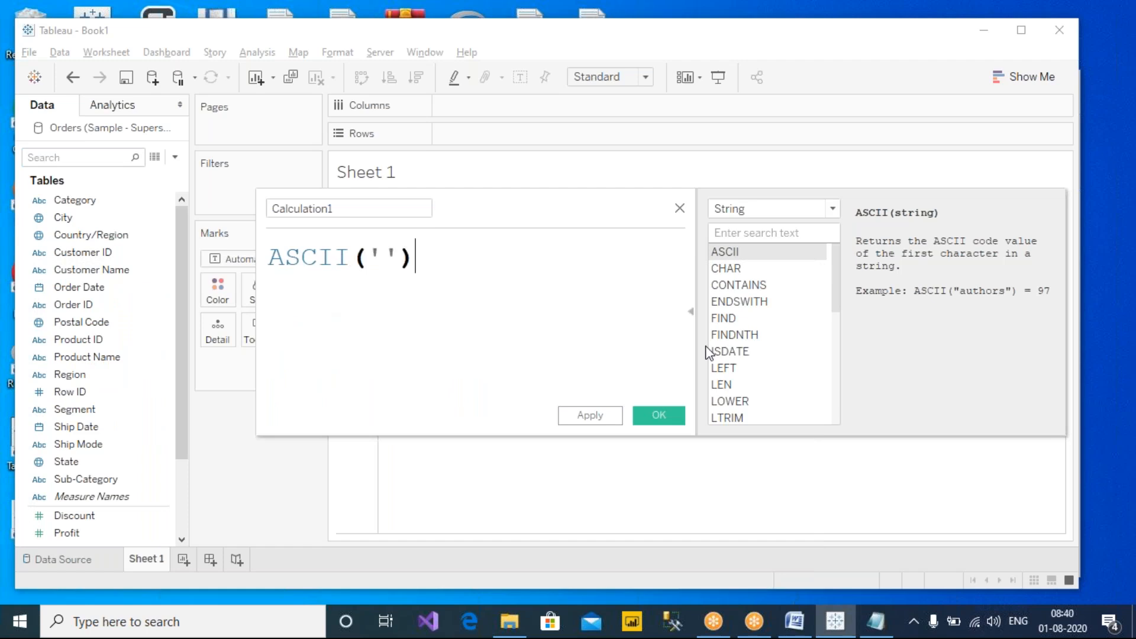
{"action": "key", "text": "Left"}
{"action": "key", "text": "Left"}
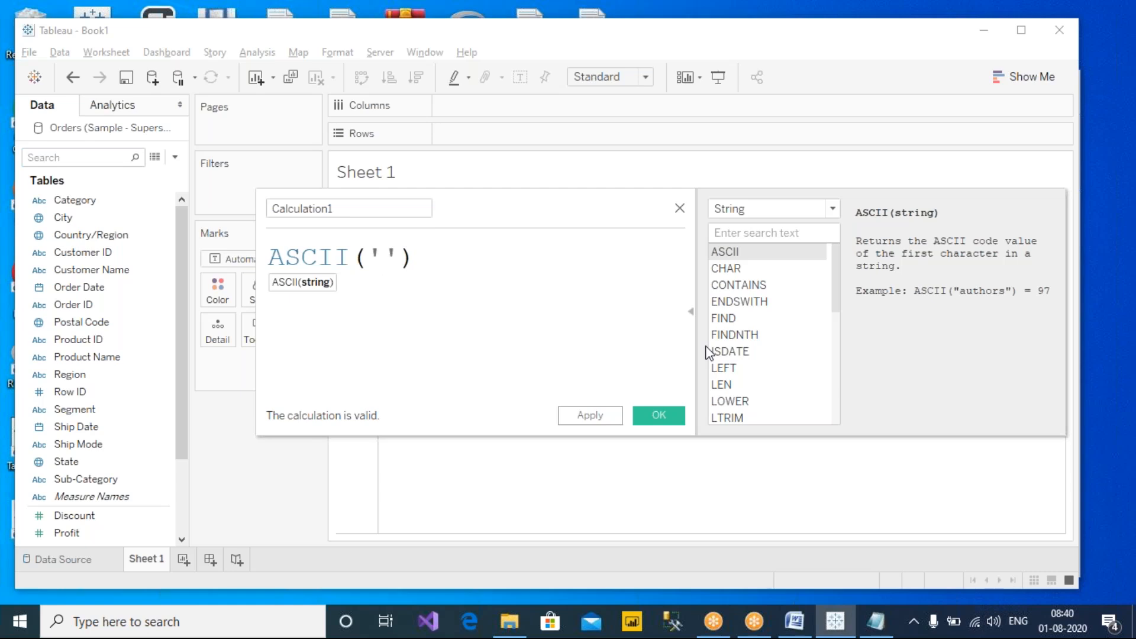
{"action": "type", "text": "TA"}
{"action": "key", "text": "BackSpace"}
{"action": "key", "text": "BackSpace"}
{"action": "type", "text": "T"}
{"action": "left_click_drag", "start_coordinate": [539, 213], "coordinate": [463, 294]}
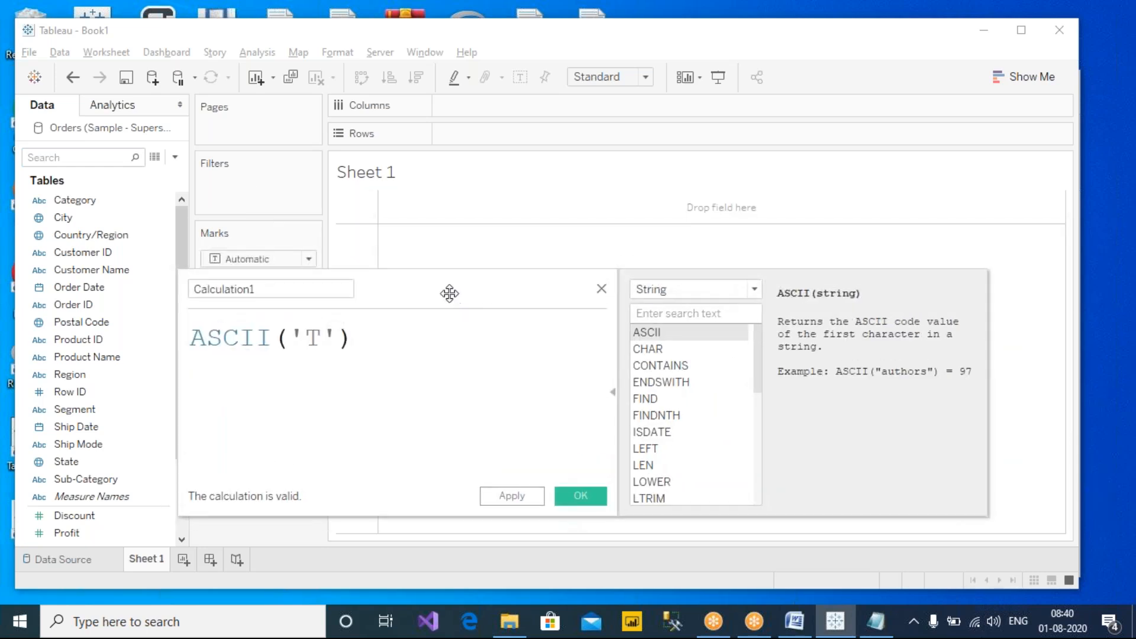
{"action": "left_click", "coordinate": [513, 496]}
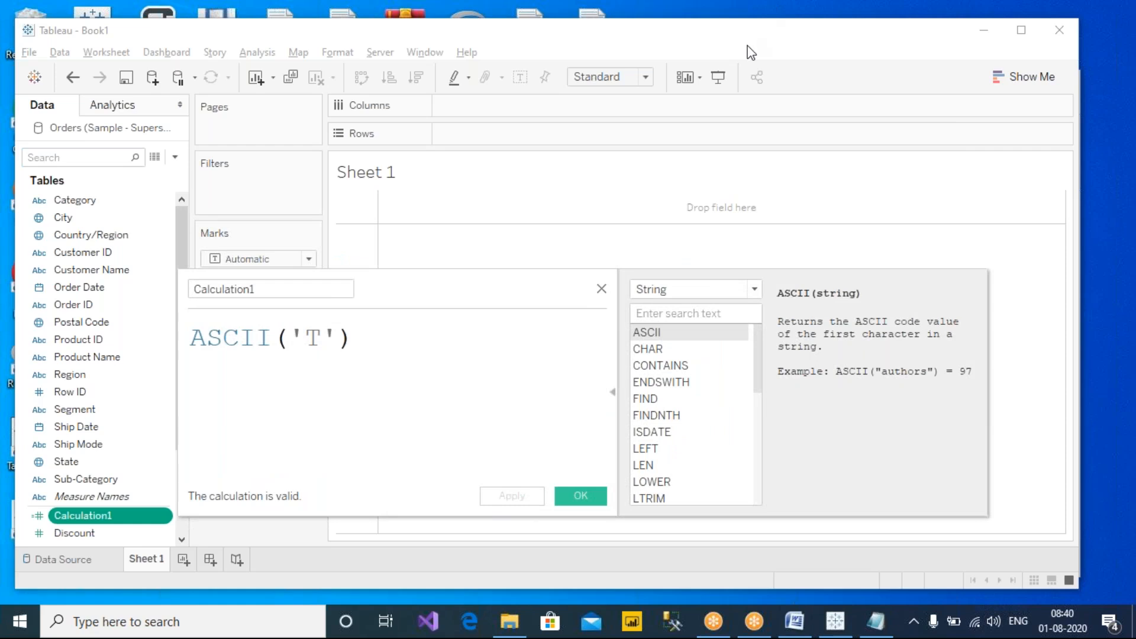
Annotate the formula with an underline, an arrow to the Calculation1 field, and a handwritten "No" as its result.
{"action": "left_click_drag", "start_coordinate": [191, 359], "coordinate": [386, 354]}
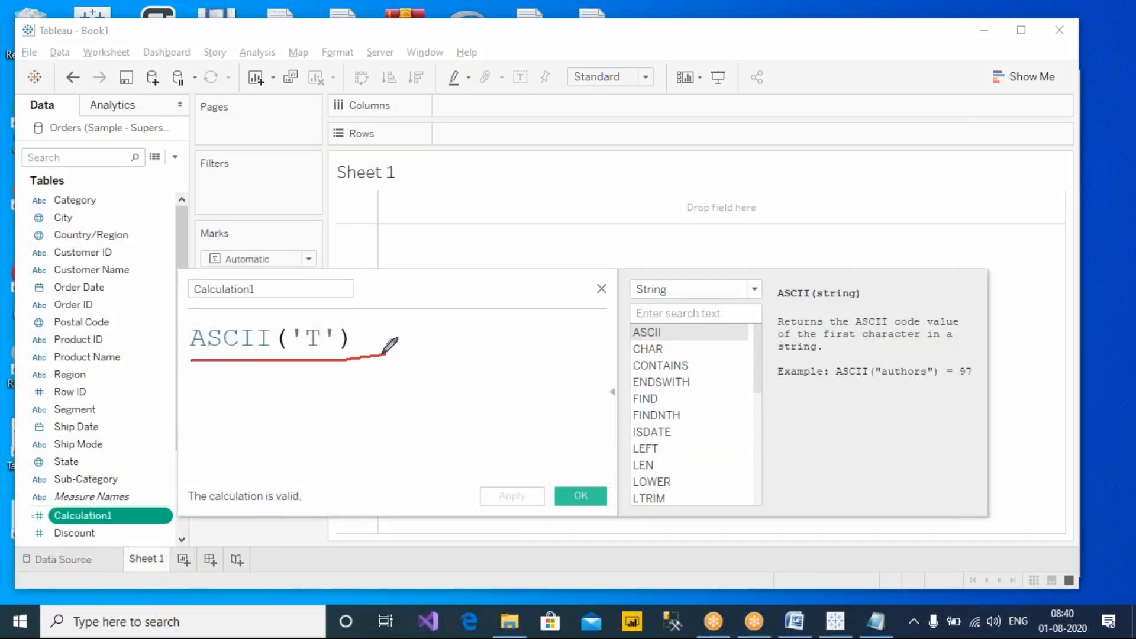
{"action": "mouse_move", "coordinate": [259, 368]}
{"action": "left_mouse_down"}
{"action": "mouse_move", "coordinate": [113, 508]}
{"action": "mouse_move", "coordinate": [101, 498]}
{"action": "mouse_move", "coordinate": [122, 504]}
{"action": "left_mouse_up"}
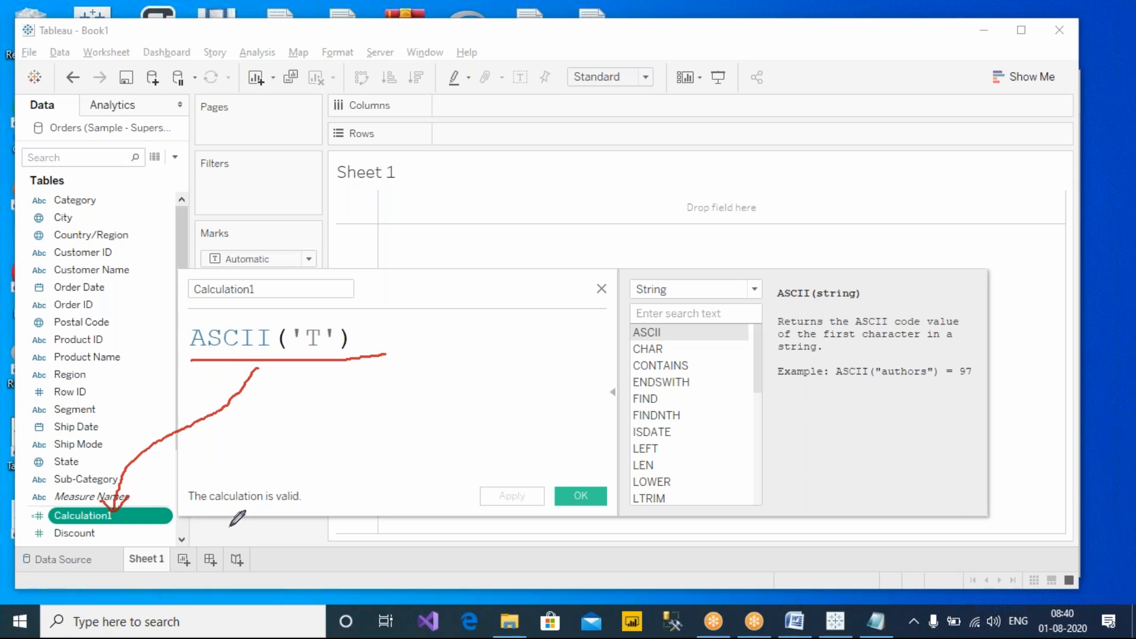
{"action": "mouse_move", "coordinate": [363, 339]}
{"action": "left_mouse_down"}
{"action": "mouse_move", "coordinate": [441, 352]}
{"action": "mouse_move", "coordinate": [461, 332]}
{"action": "mouse_move", "coordinate": [481, 356]}
{"action": "left_mouse_up"}
{"action": "left_click", "coordinate": [506, 359]}
{"action": "mouse_move", "coordinate": [426, 396]}
{"action": "left_mouse_down"}
{"action": "mouse_move", "coordinate": [477, 393]}
{"action": "mouse_move", "coordinate": [476, 409]}
{"action": "left_mouse_up"}
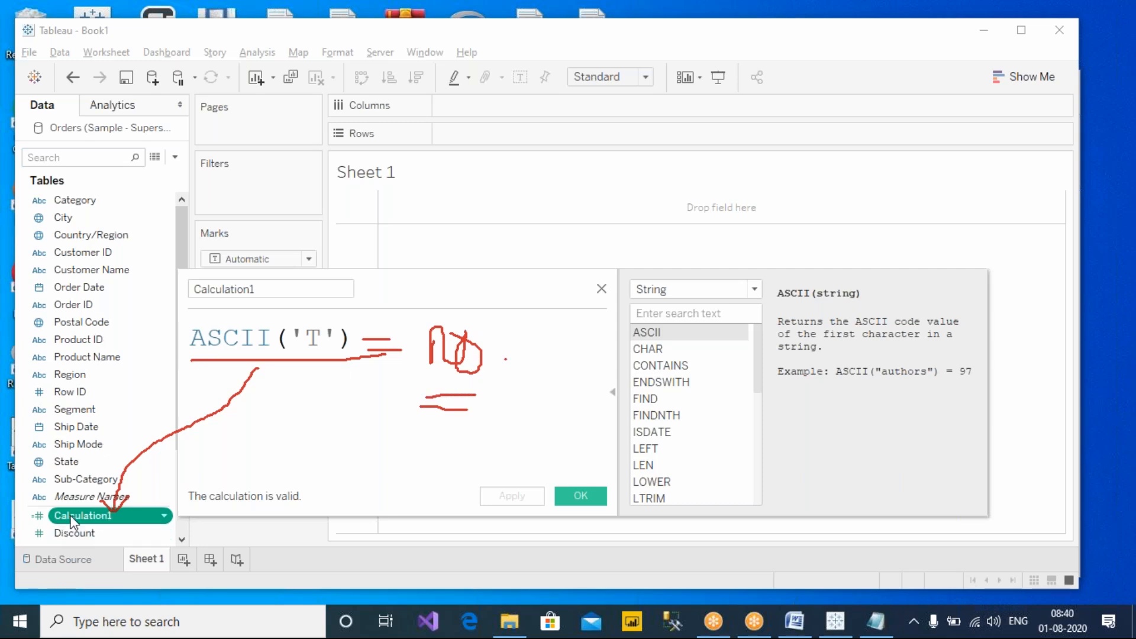
Convert Calculation1 to a dimension and place it on Rows, clearing the drawn annotations.
{"action": "left_click_drag", "start_coordinate": [73, 521], "coordinate": [80, 255]}
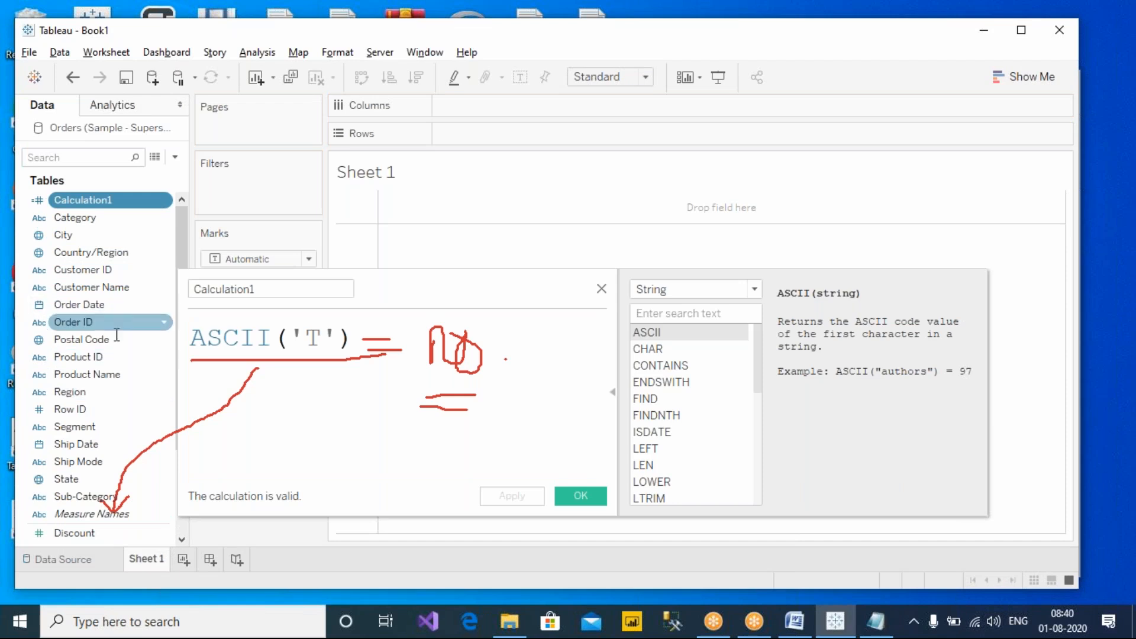
{"action": "left_click_drag", "start_coordinate": [87, 189], "coordinate": [569, 133]}
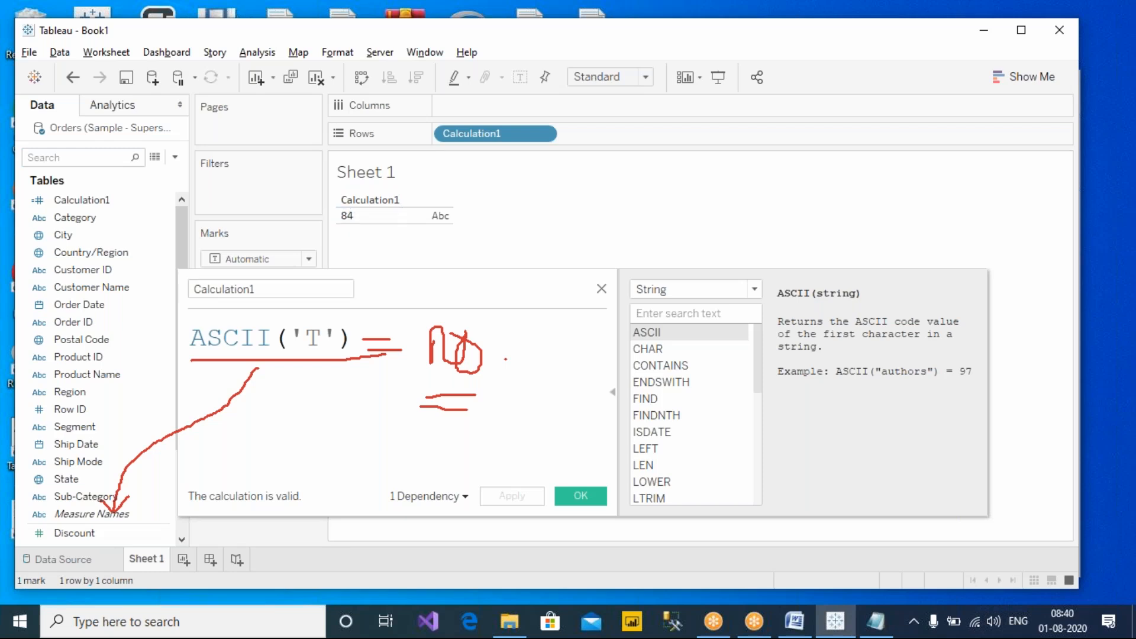
{"action": "left_click", "coordinate": [736, 9]}
{"action": "left_click", "coordinate": [758, 122]}
{"action": "left_click", "coordinate": [757, 18]}
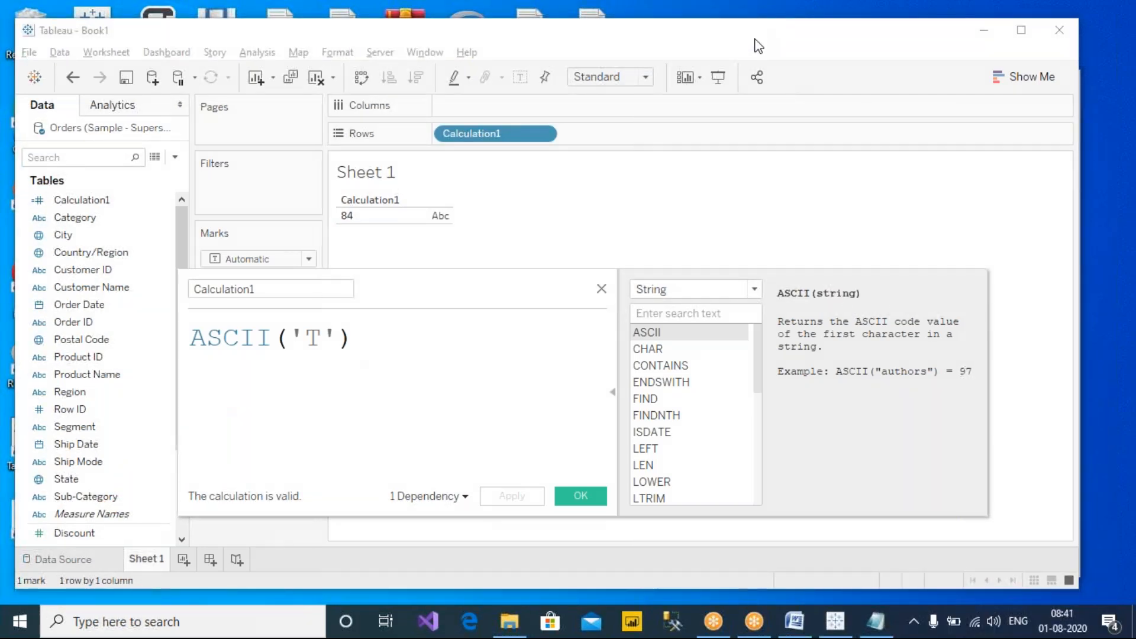
Annotate ASCII('T') with an arrow to its sheet value, underline the function name, and handwrite "unique" beside the formula.
{"action": "left_click", "coordinate": [752, 47]}
{"action": "mouse_move", "coordinate": [217, 320]}
{"action": "left_mouse_down"}
{"action": "mouse_move", "coordinate": [327, 265]}
{"action": "mouse_move", "coordinate": [338, 229]}
{"action": "mouse_move", "coordinate": [356, 254]}
{"action": "left_mouse_up"}
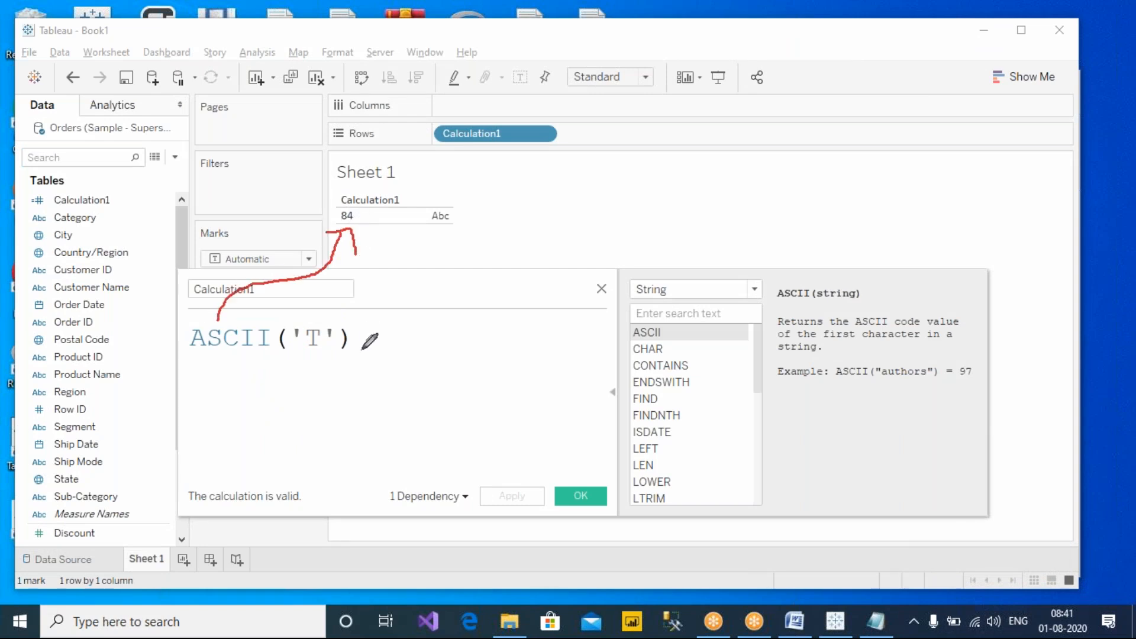
{"action": "left_click_drag", "start_coordinate": [189, 357], "coordinate": [258, 361]}
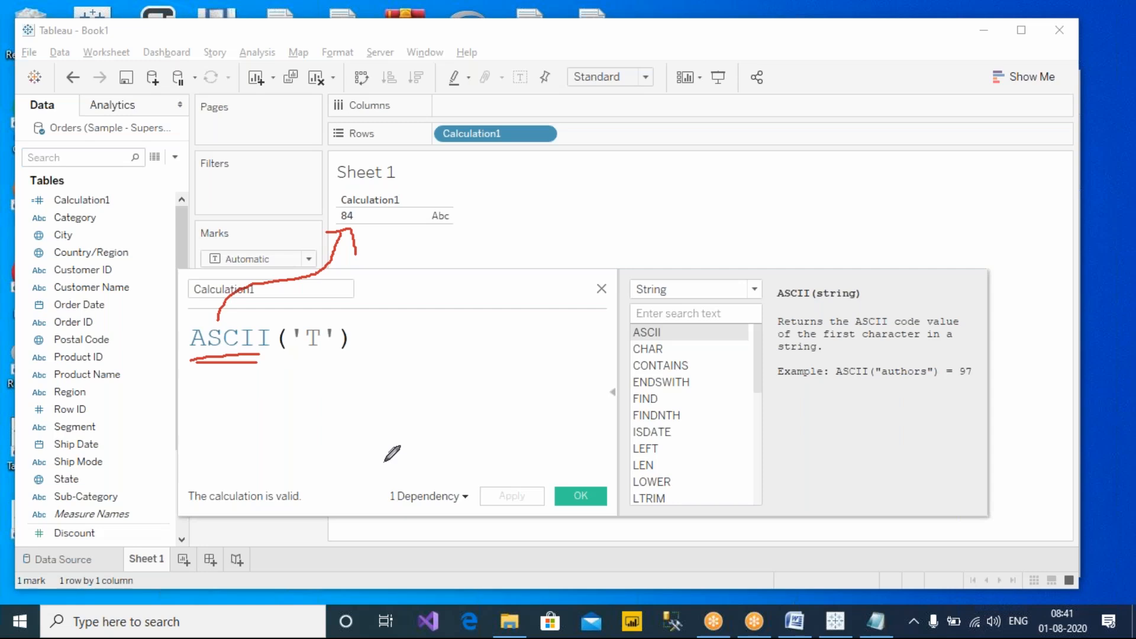
{"action": "mouse_move", "coordinate": [434, 380]}
{"action": "left_mouse_down"}
{"action": "mouse_move", "coordinate": [485, 407]}
{"action": "mouse_move", "coordinate": [521, 365]}
{"action": "mouse_move", "coordinate": [543, 380]}
{"action": "left_mouse_up"}
{"action": "left_click", "coordinate": [500, 347]}
{"action": "left_click_drag", "start_coordinate": [553, 365], "coordinate": [570, 391]}
{"action": "left_click_drag", "start_coordinate": [581, 391], "coordinate": [606, 403]}
{"action": "left_click_drag", "start_coordinate": [609, 363], "coordinate": [608, 360]}
{"action": "left_click_drag", "start_coordinate": [413, 373], "coordinate": [418, 383]}
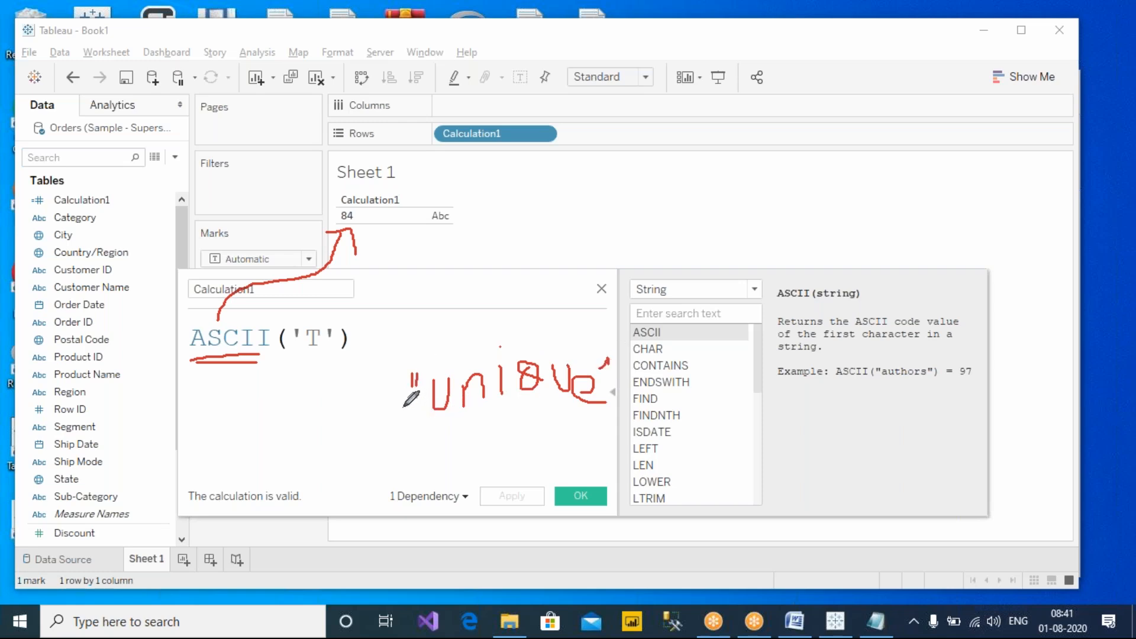
{"action": "mouse_move", "coordinate": [251, 381]}
{"action": "left_mouse_down"}
{"action": "mouse_move", "coordinate": [333, 454]}
{"action": "mouse_move", "coordinate": [349, 448]}
{"action": "mouse_move", "coordinate": [341, 470]}
{"action": "left_mouse_up"}
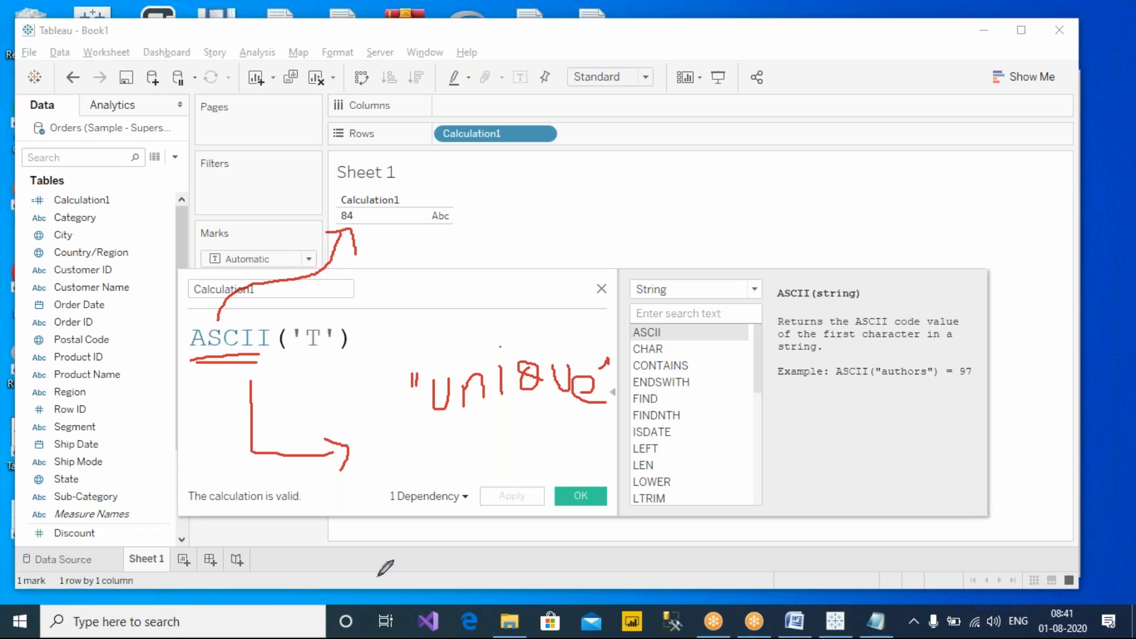
Switch to Microsoft Edge, reduce it to a smaller window, and go to google.co.in.
{"action": "left_click", "coordinate": [470, 621]}
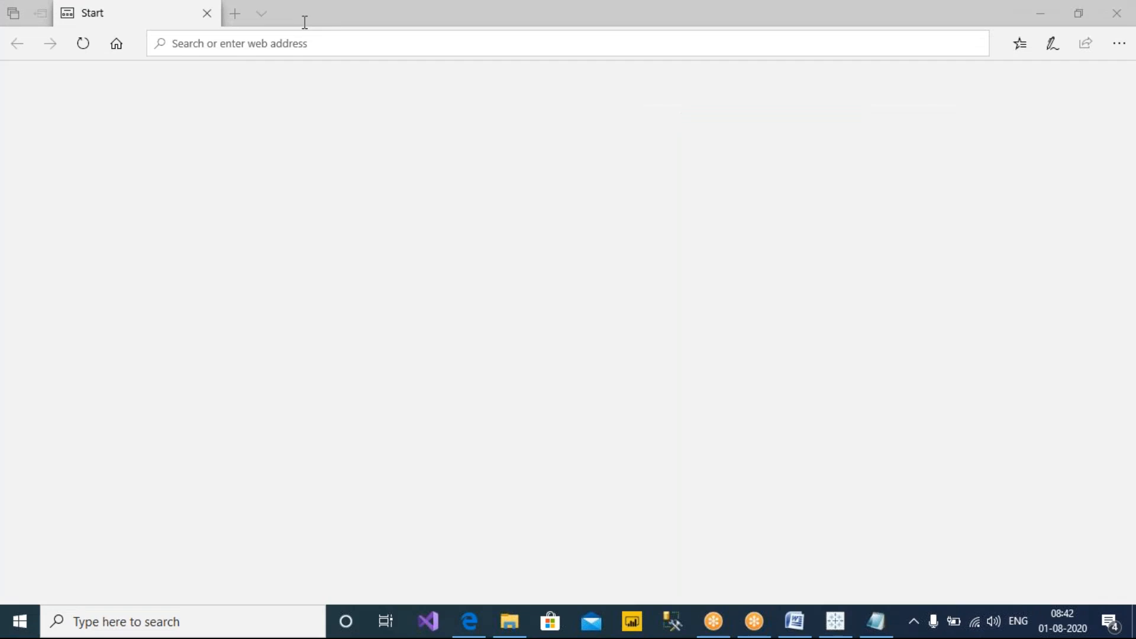
{"action": "double_click", "coordinate": [304, 22]}
{"action": "left_click_drag", "start_coordinate": [569, 139], "coordinate": [459, 80]}
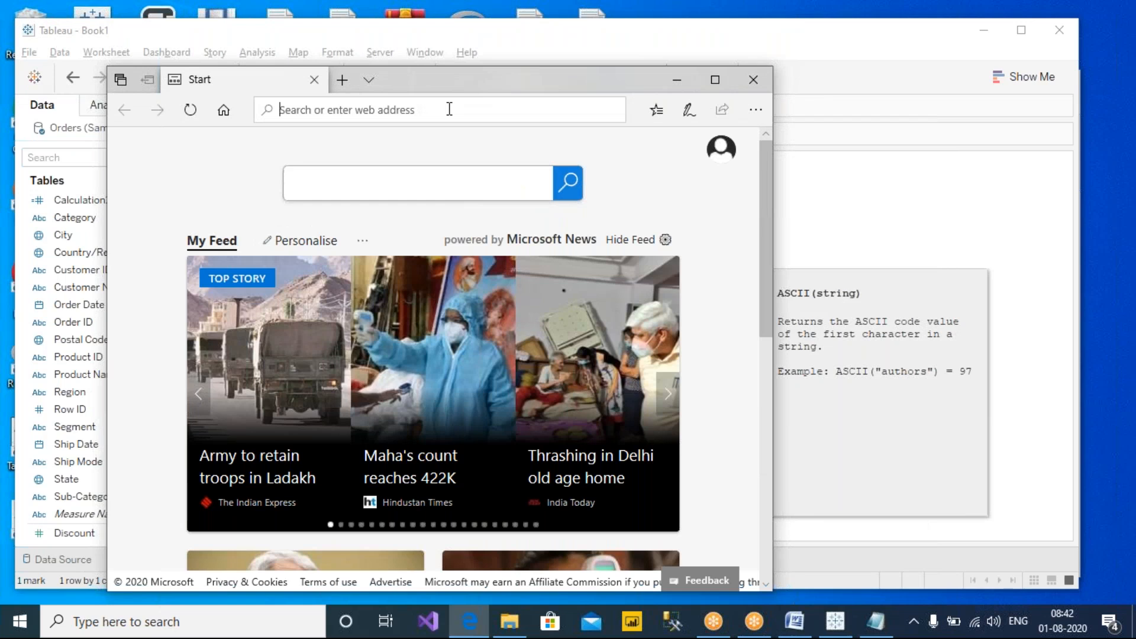
{"action": "type", "text": "GOOGLE."}
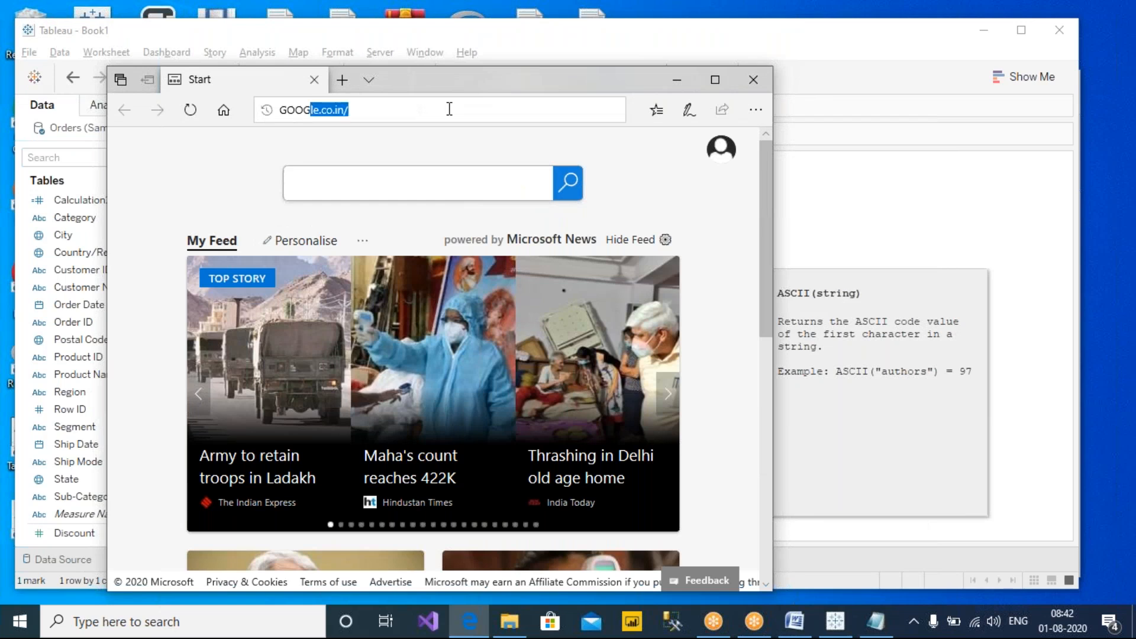
{"action": "key", "text": "Return"}
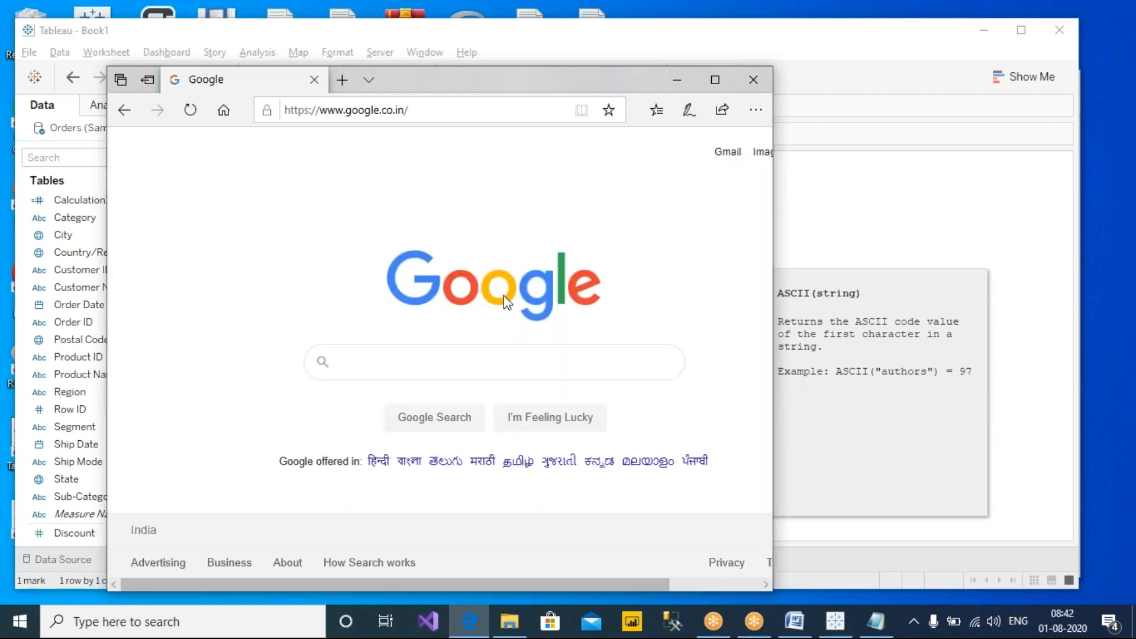
Search Google for "ascii table".
{"action": "left_click", "coordinate": [566, 355]}
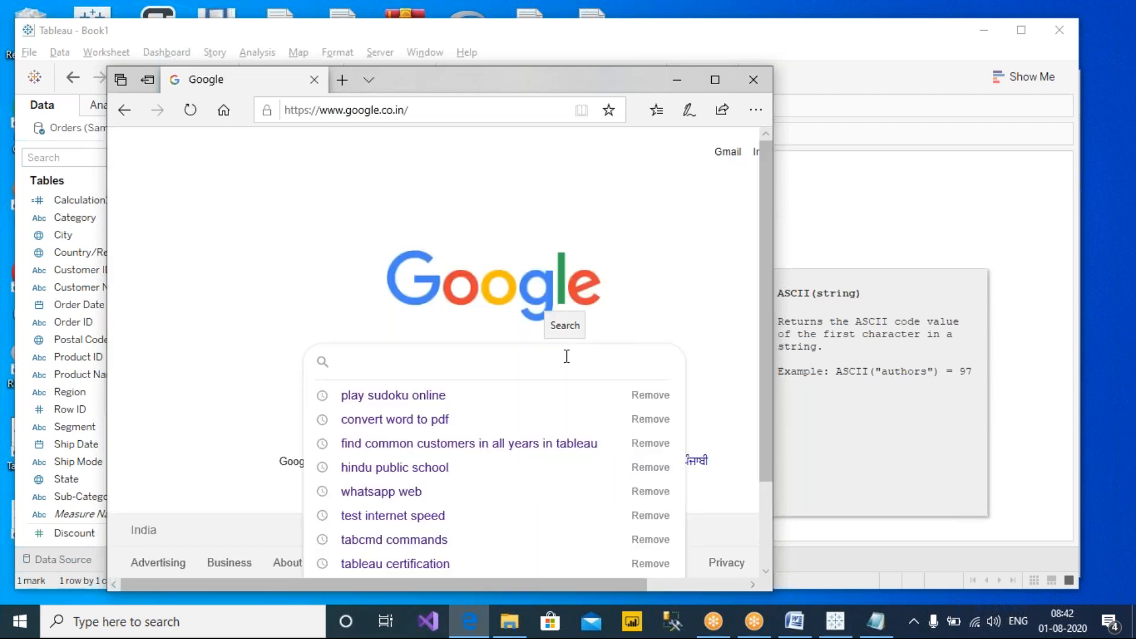
{"action": "type", "text": "ascii"}
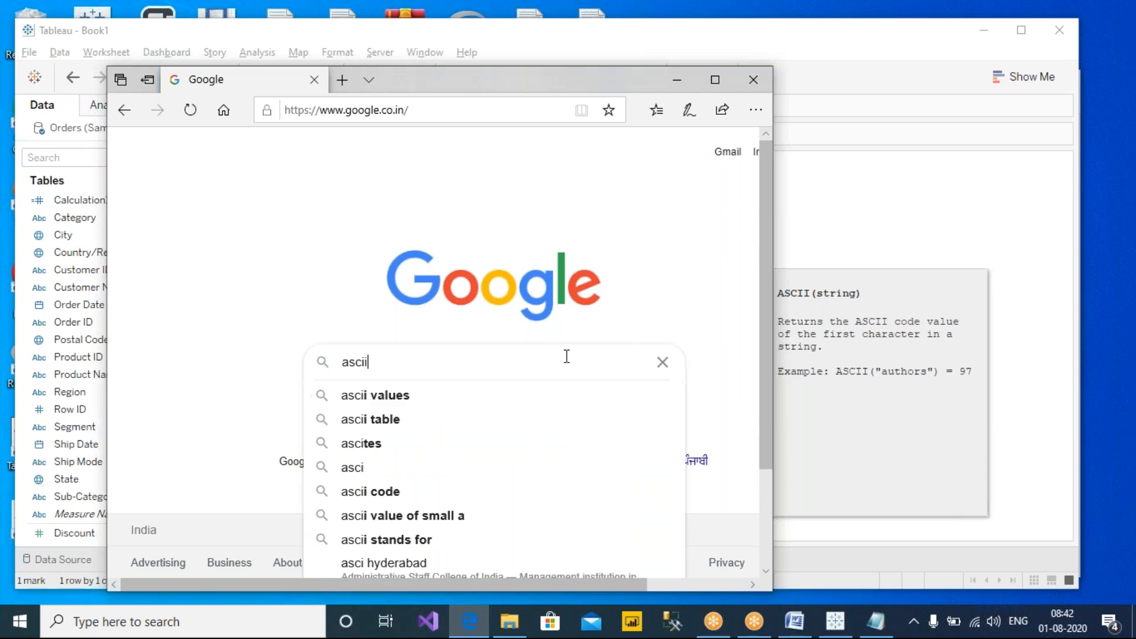
{"action": "type", "text": " table"}
{"action": "key", "text": "Return"}
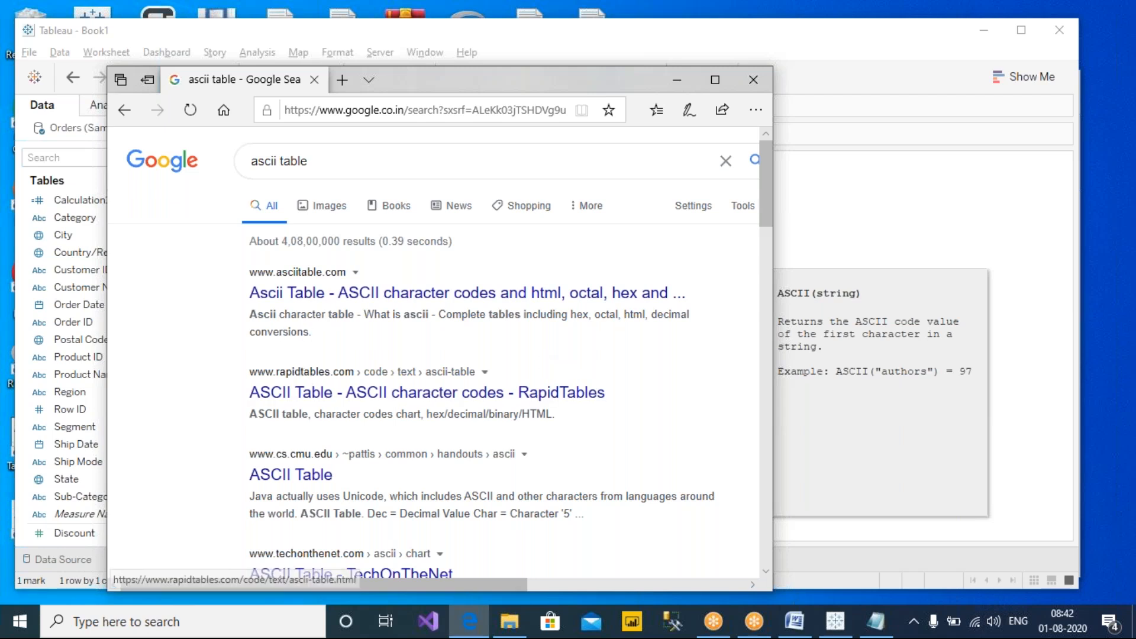
Open the source page of the ecs.csun.edu image result, maximize the browser, and examine the ASCII character code table.
{"action": "left_click", "coordinate": [327, 207]}
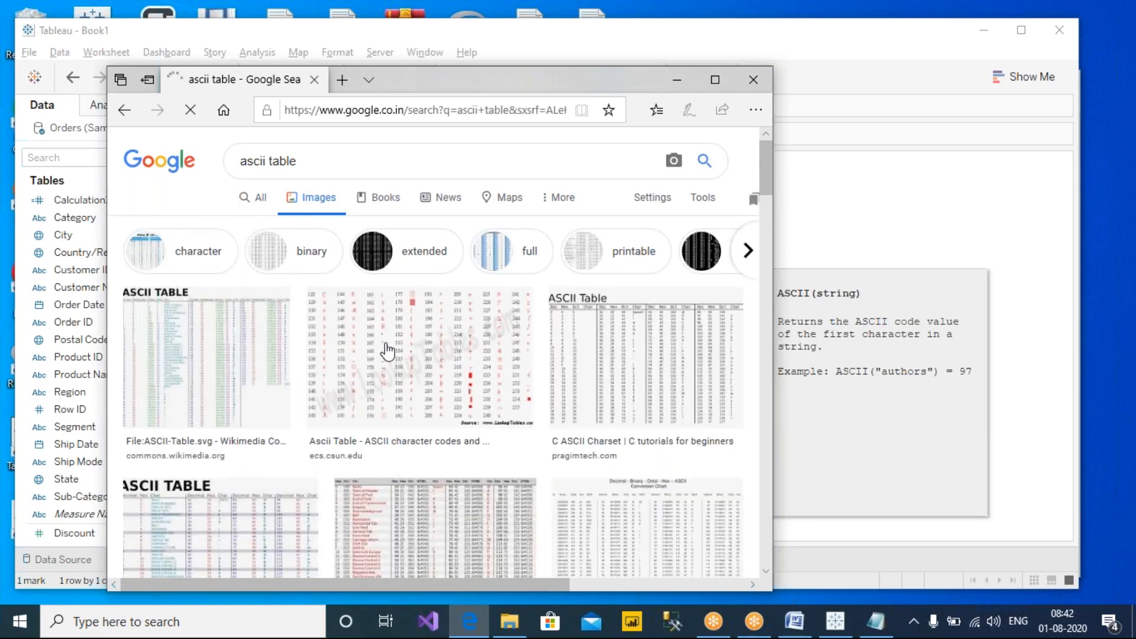
{"action": "left_click", "coordinate": [388, 351]}
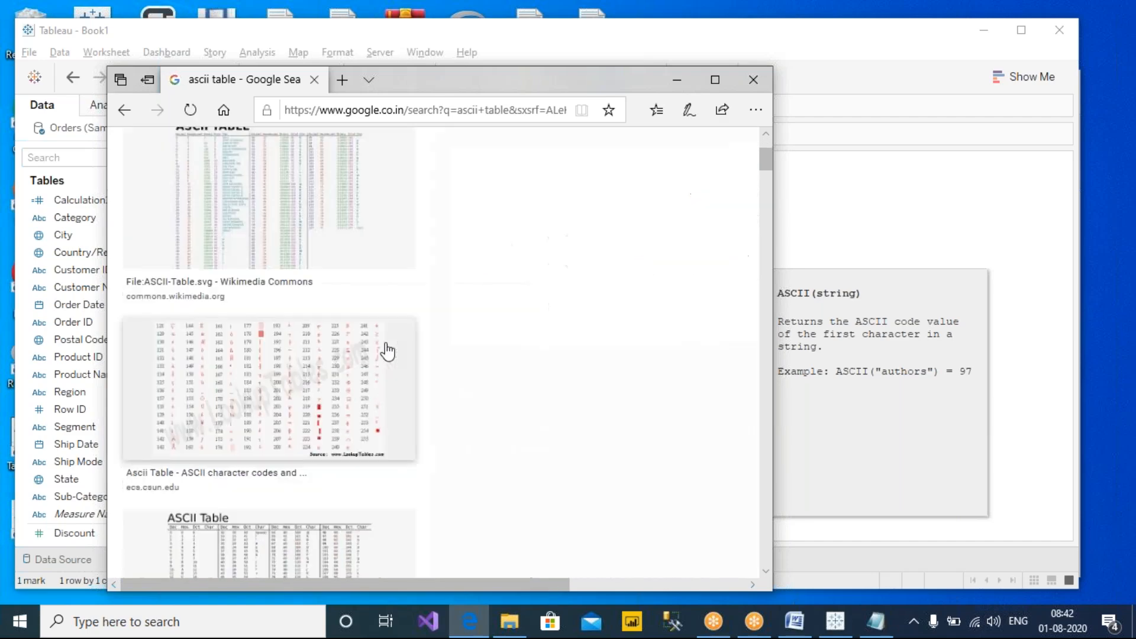
{"action": "left_click", "coordinate": [601, 264]}
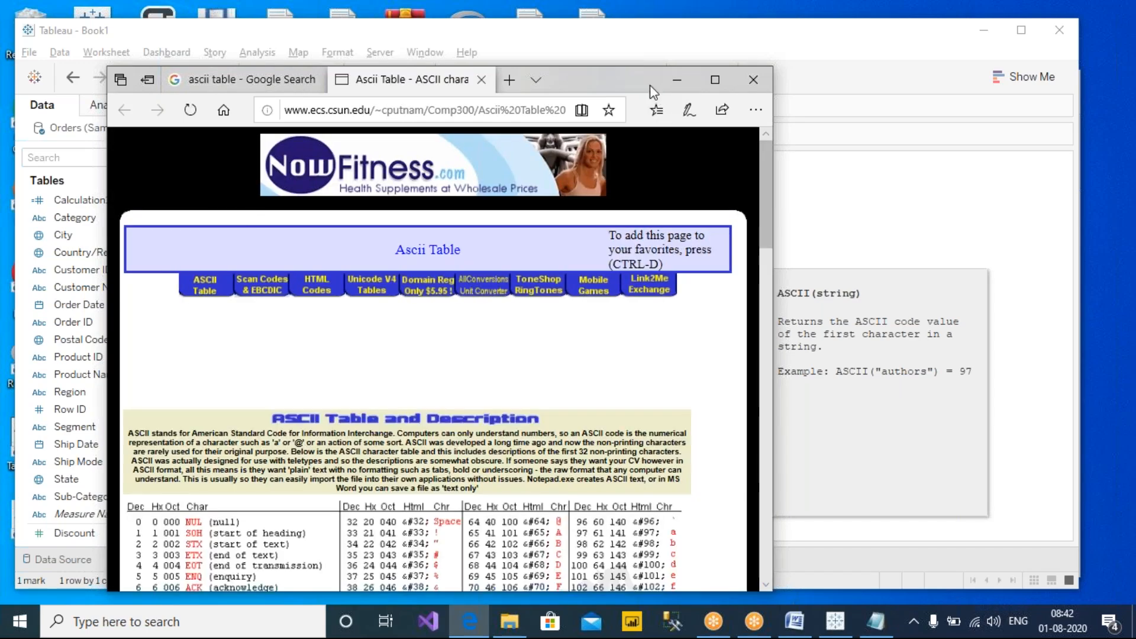
{"action": "left_click", "coordinate": [715, 81]}
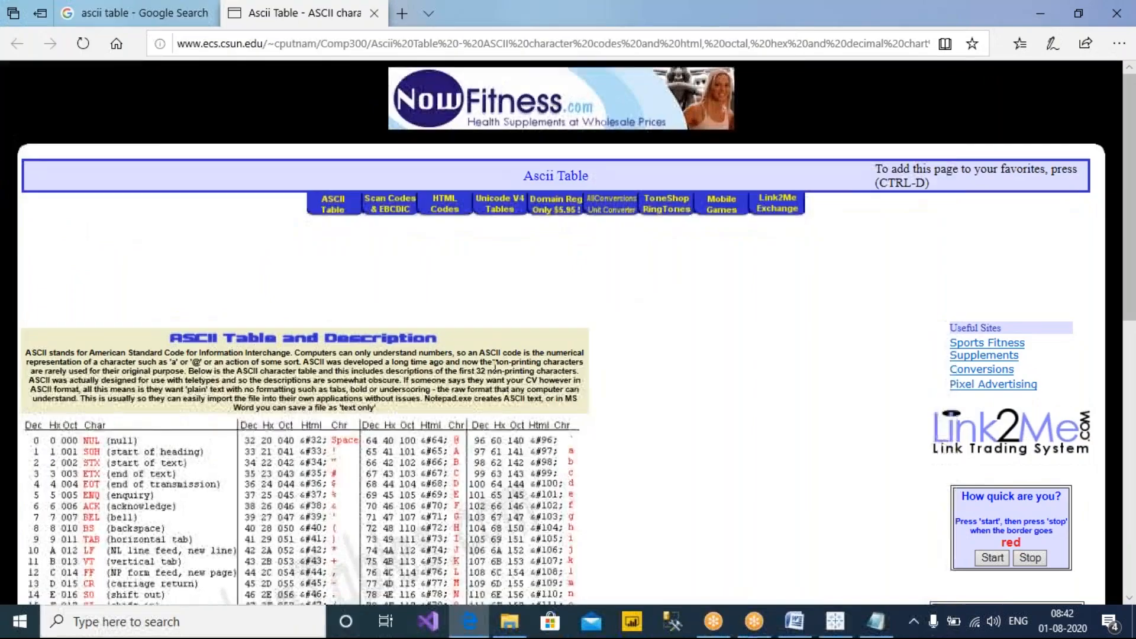
{"action": "scroll", "coordinate": [379, 325], "scroll_direction": "down", "scroll_amount": 5}
{"action": "scroll", "coordinate": [381, 327], "scroll_direction": "up", "scroll_amount": 4}
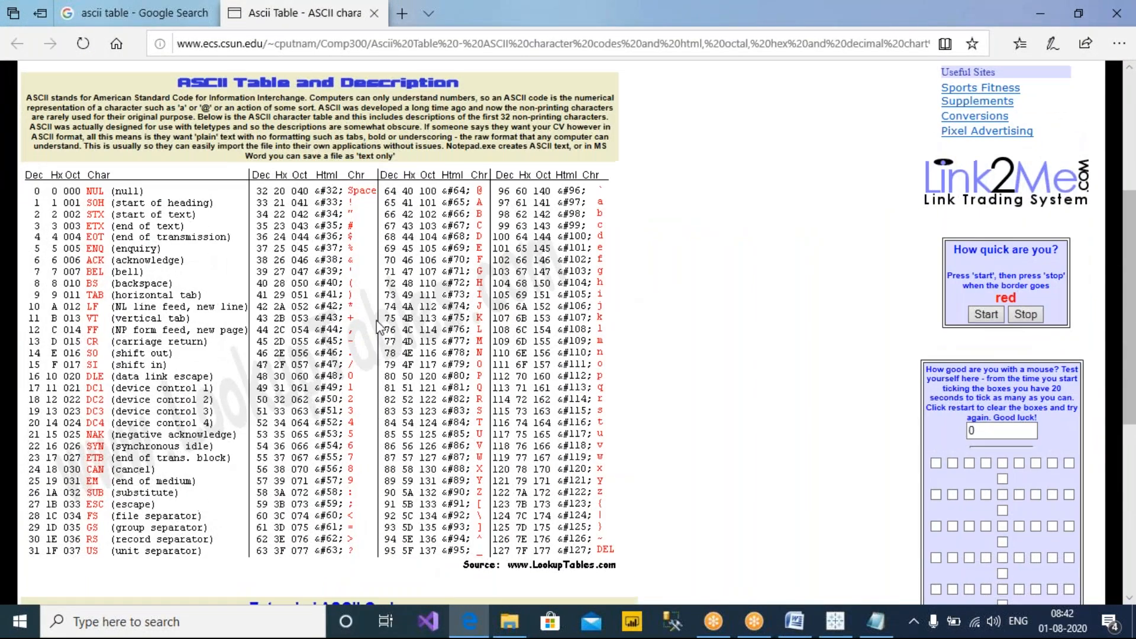
Enlarge the ASCII table and circle its four character column headings with the red annotation pen.
{"action": "scroll", "coordinate": [379, 326], "scroll_direction": "up", "scroll_amount": 2}
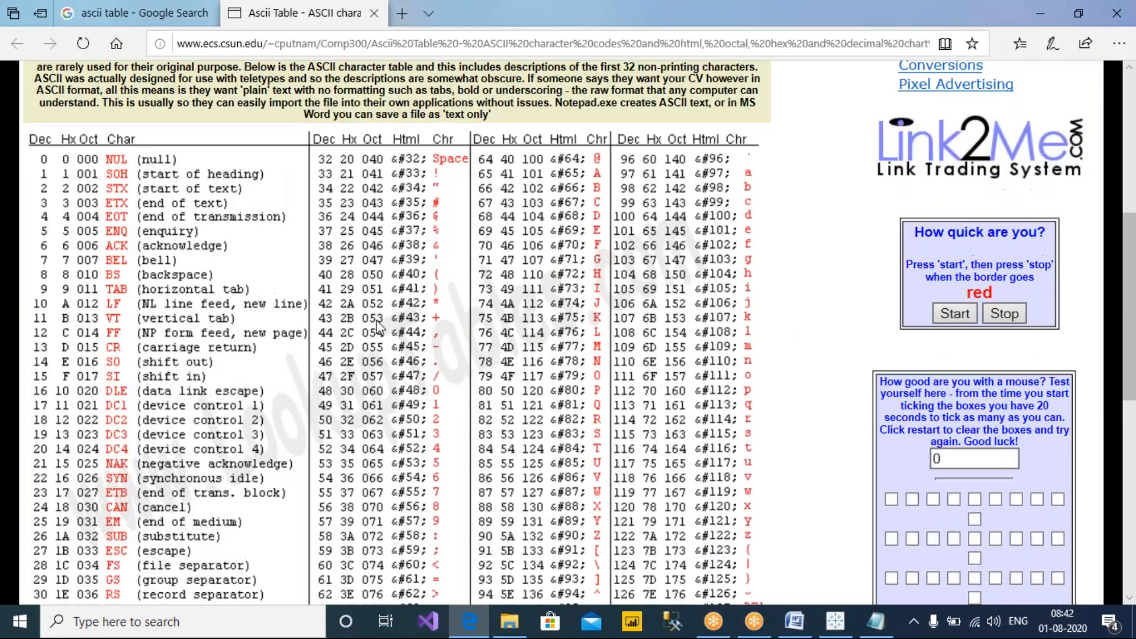
{"action": "left_click", "coordinate": [752, 12]}
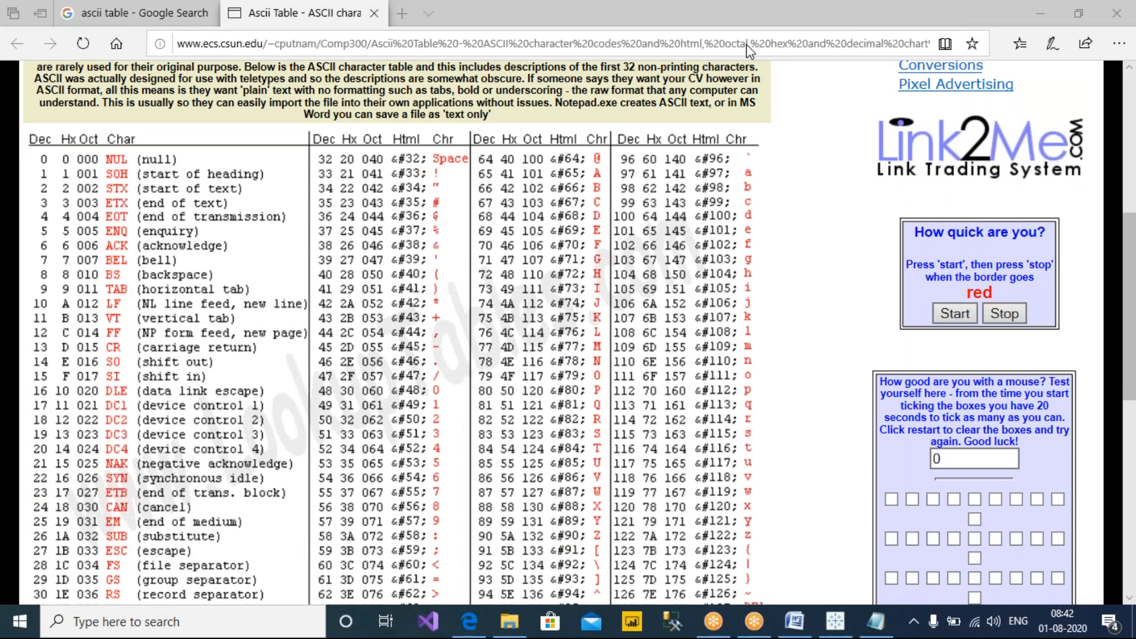
{"action": "mouse_move", "coordinate": [453, 121]}
{"action": "left_mouse_down"}
{"action": "mouse_move", "coordinate": [421, 136]}
{"action": "mouse_move", "coordinate": [476, 122]}
{"action": "mouse_move", "coordinate": [435, 110]}
{"action": "left_mouse_up"}
{"action": "mouse_move", "coordinate": [141, 123]}
{"action": "left_mouse_down"}
{"action": "mouse_move", "coordinate": [126, 114]}
{"action": "mouse_move", "coordinate": [139, 151]}
{"action": "mouse_move", "coordinate": [144, 123]}
{"action": "left_mouse_up"}
{"action": "mouse_move", "coordinate": [604, 122]}
{"action": "left_mouse_down"}
{"action": "mouse_move", "coordinate": [590, 147]}
{"action": "mouse_move", "coordinate": [613, 128]}
{"action": "left_mouse_up"}
{"action": "mouse_move", "coordinate": [749, 132]}
{"action": "left_mouse_down"}
{"action": "mouse_move", "coordinate": [761, 147]}
{"action": "mouse_move", "coordinate": [760, 132]}
{"action": "left_mouse_up"}
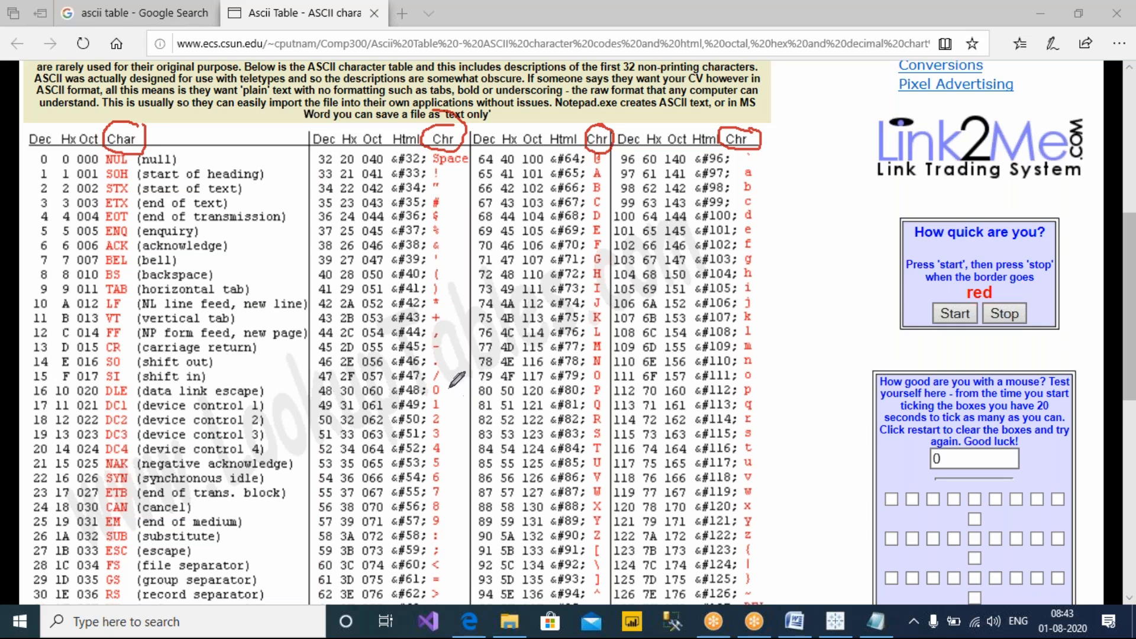
Bracket the digits 0 to 9 in the ASCII table and circle their decimal codes 48 and 57.
{"action": "mouse_move", "coordinate": [448, 385]}
{"action": "left_mouse_down"}
{"action": "mouse_move", "coordinate": [466, 512]}
{"action": "mouse_move", "coordinate": [443, 526]}
{"action": "left_mouse_up"}
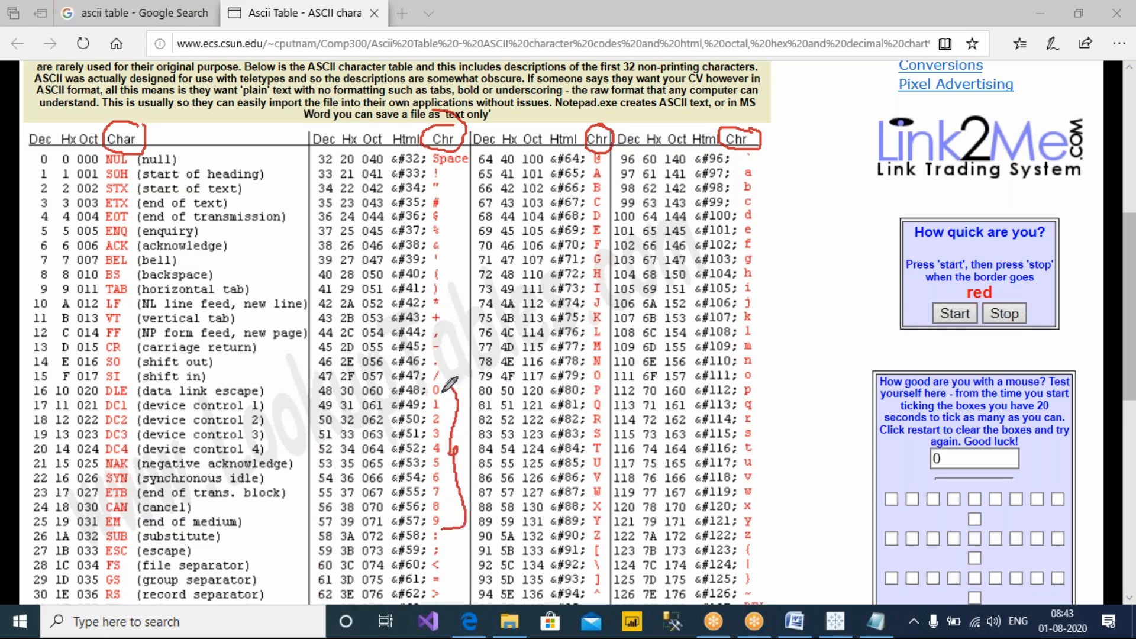
{"action": "mouse_move", "coordinate": [335, 385]}
{"action": "left_mouse_down"}
{"action": "mouse_move", "coordinate": [316, 407]}
{"action": "mouse_move", "coordinate": [337, 386]}
{"action": "left_mouse_up"}
{"action": "left_click_drag", "start_coordinate": [333, 512], "coordinate": [333, 524]}
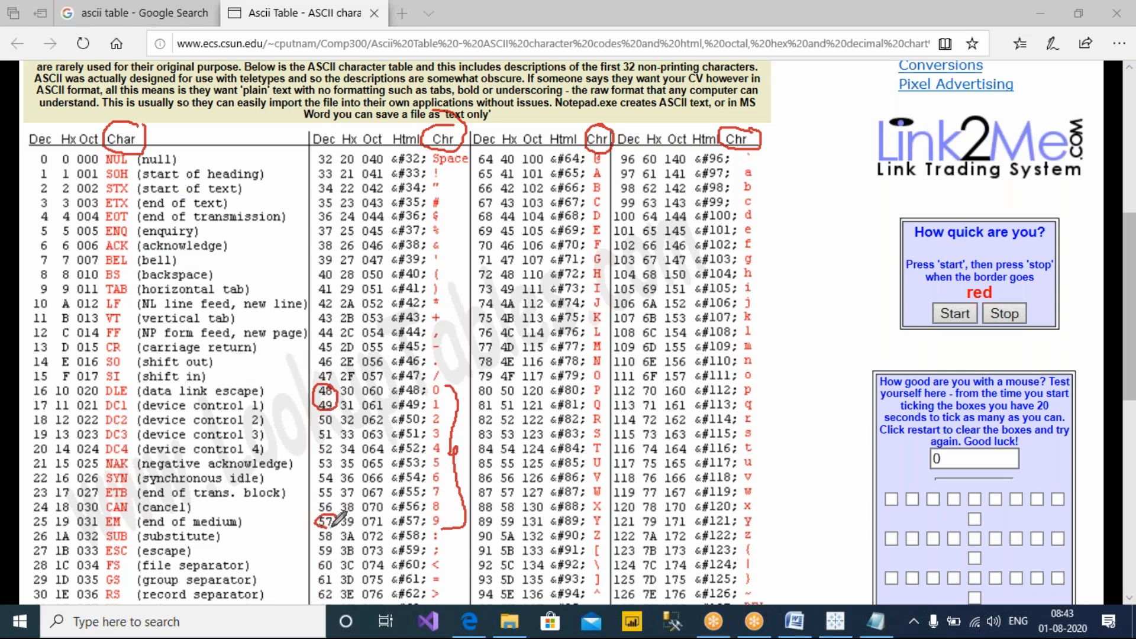
Circle uppercase A and its code 65, plus codes 90, 97 and 122 marking the alphabet range limits.
{"action": "mouse_move", "coordinate": [606, 170]}
{"action": "left_mouse_down"}
{"action": "mouse_move", "coordinate": [590, 166]}
{"action": "mouse_move", "coordinate": [608, 171]}
{"action": "left_mouse_up"}
{"action": "mouse_move", "coordinate": [476, 170]}
{"action": "left_mouse_down"}
{"action": "mouse_move", "coordinate": [496, 179]}
{"action": "mouse_move", "coordinate": [482, 165]}
{"action": "left_mouse_up"}
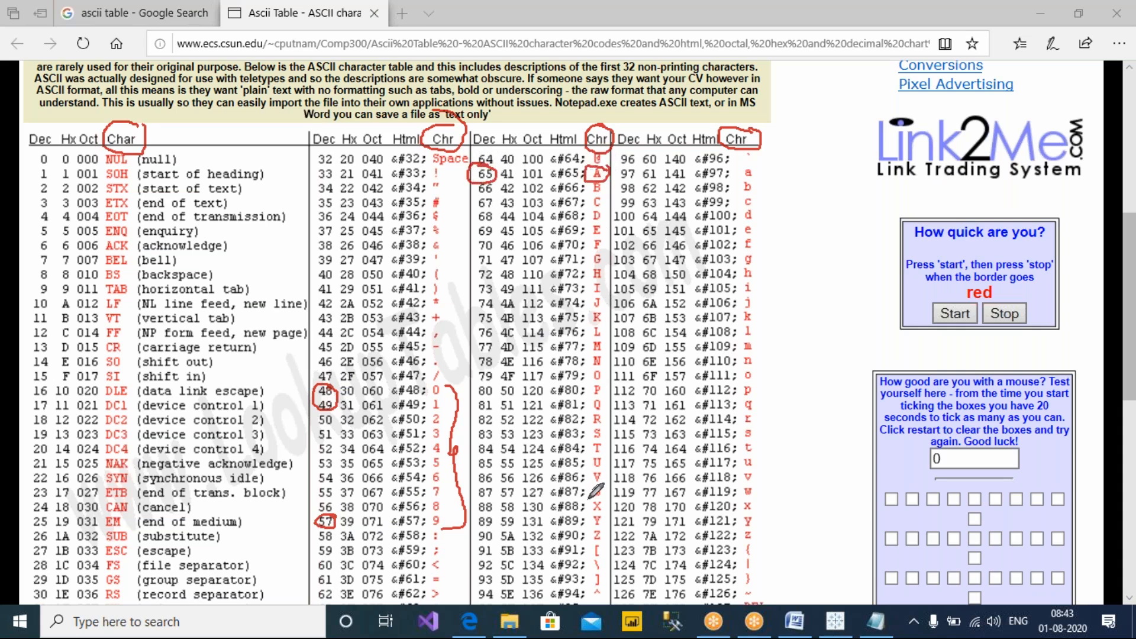
{"action": "mouse_move", "coordinate": [507, 527]}
{"action": "left_mouse_down"}
{"action": "mouse_move", "coordinate": [477, 534]}
{"action": "mouse_move", "coordinate": [513, 532]}
{"action": "left_mouse_up"}
{"action": "mouse_move", "coordinate": [638, 167]}
{"action": "left_mouse_down"}
{"action": "mouse_move", "coordinate": [632, 184]}
{"action": "mouse_move", "coordinate": [640, 166]}
{"action": "left_mouse_up"}
{"action": "mouse_move", "coordinate": [646, 522]}
{"action": "left_mouse_down"}
{"action": "mouse_move", "coordinate": [618, 524]}
{"action": "mouse_move", "coordinate": [645, 543]}
{"action": "mouse_move", "coordinate": [632, 529]}
{"action": "left_mouse_up"}
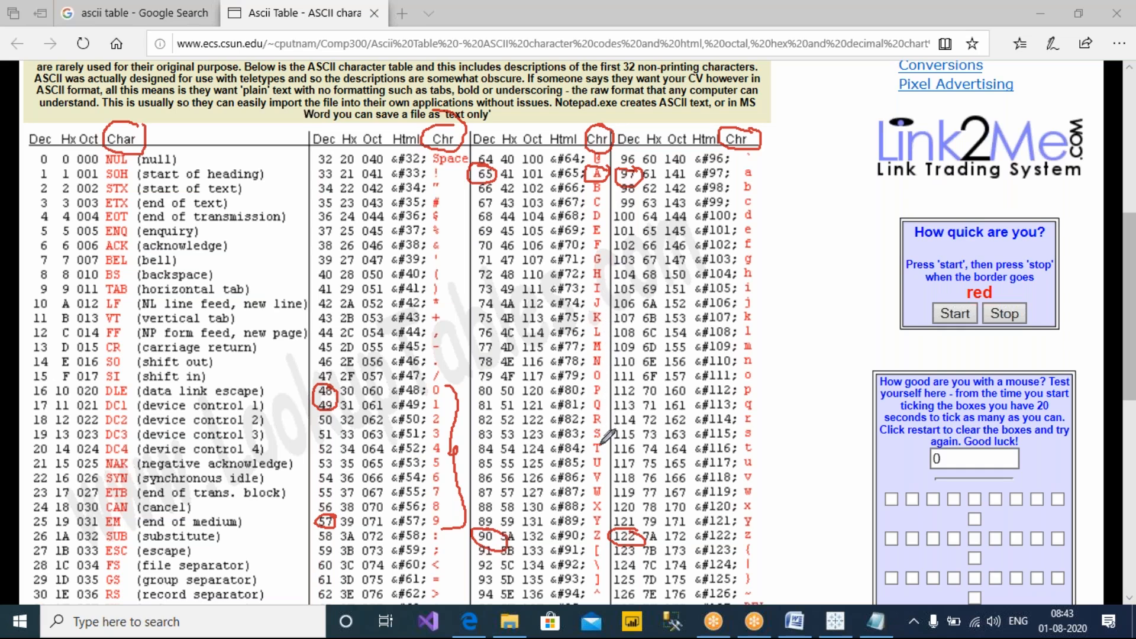
Circle the letter T and its code 84, and draw a line connecting A with code 65.
{"action": "mouse_move", "coordinate": [604, 441]}
{"action": "left_mouse_down"}
{"action": "mouse_move", "coordinate": [594, 454]}
{"action": "mouse_move", "coordinate": [603, 443]}
{"action": "left_mouse_up"}
{"action": "left_click_drag", "start_coordinate": [480, 439], "coordinate": [504, 451]}
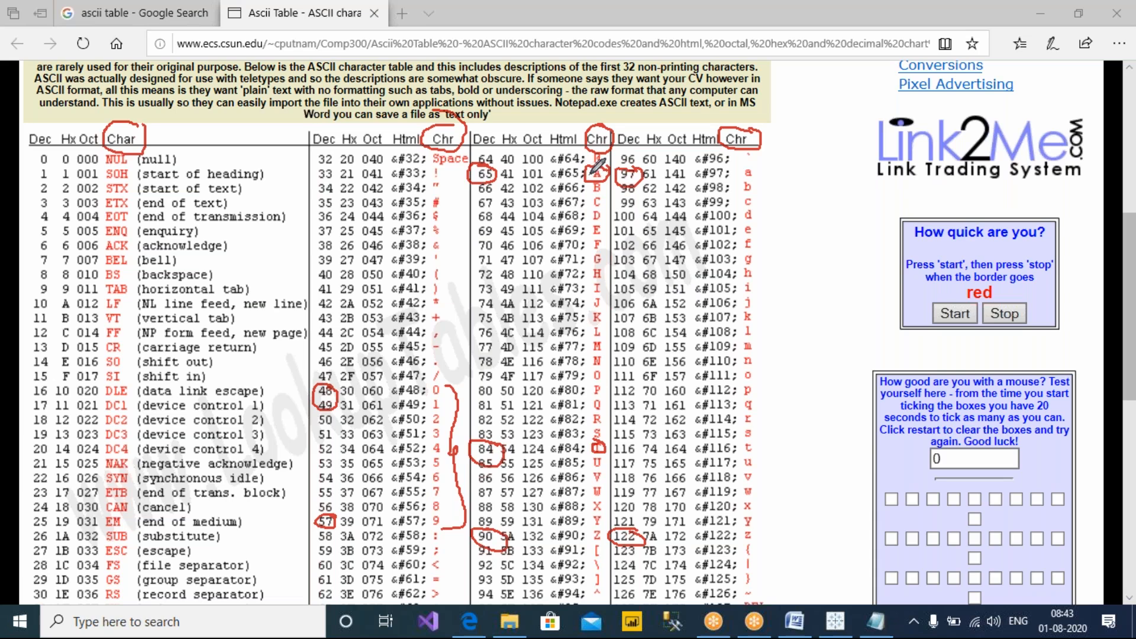
{"action": "left_click_drag", "start_coordinate": [586, 170], "coordinate": [497, 172]}
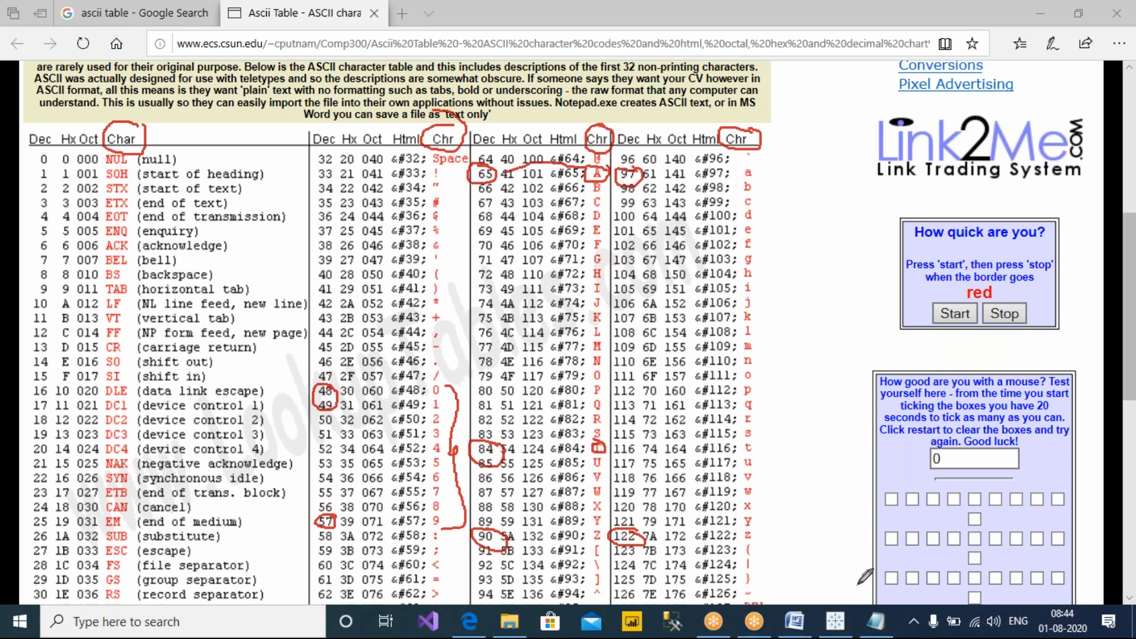
Switch to Tableau, change the Calculation1 formula to ASCII('a'), and apply it.
{"action": "left_click", "coordinate": [835, 621]}
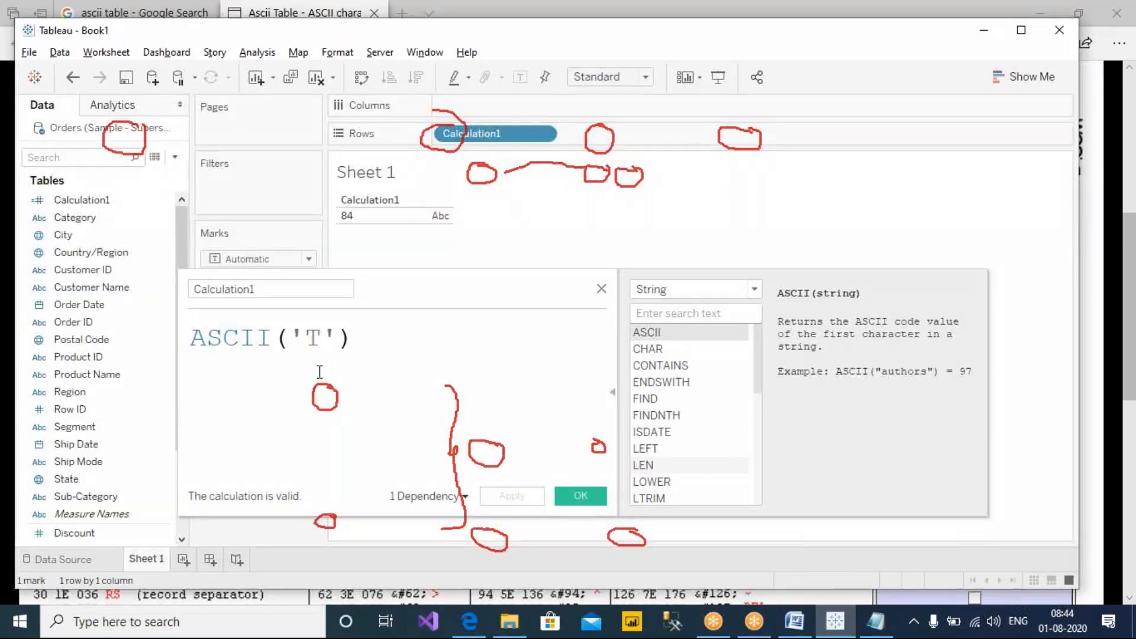
{"action": "double_click", "coordinate": [310, 337]}
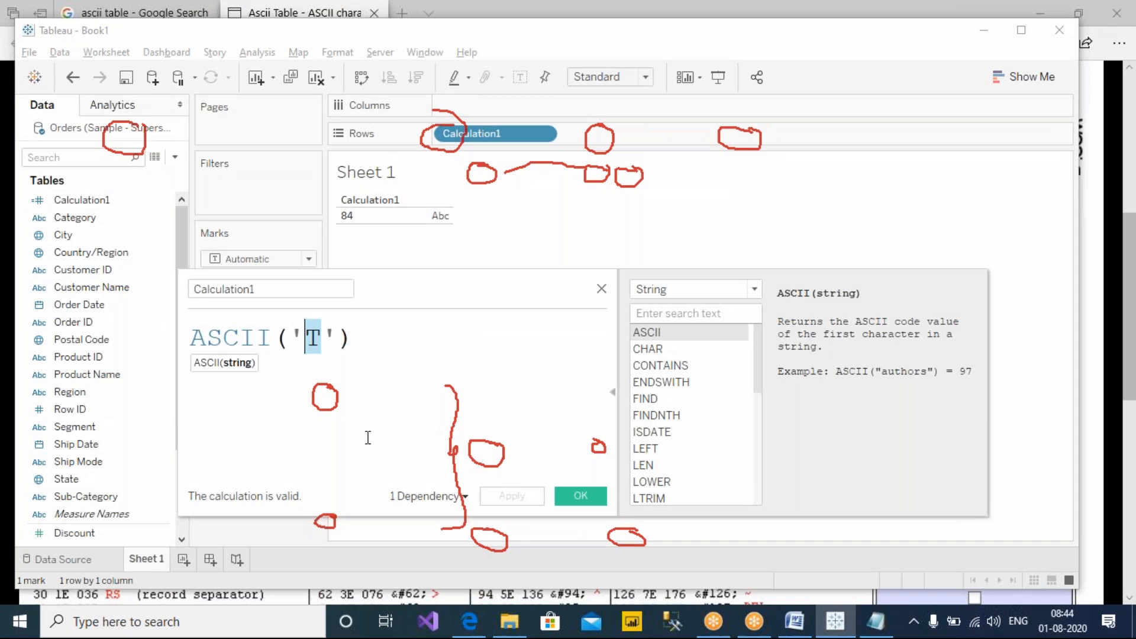
{"action": "type", "text": "Aa"}
{"action": "key", "text": "BackSpace"}
{"action": "key", "text": "BackSpace"}
{"action": "type", "text": "a"}
{"action": "left_click", "coordinate": [511, 497]}
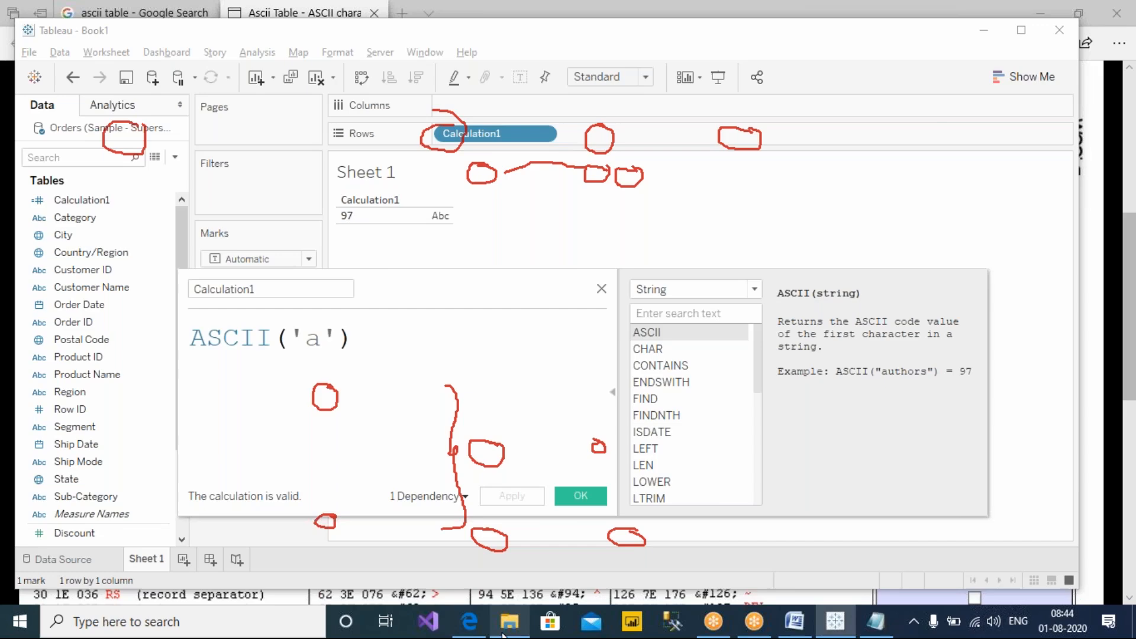
Check the ASCII table in Edge, return to Tableau, and change the formula to ASCII('apple').
{"action": "left_click", "coordinate": [469, 621]}
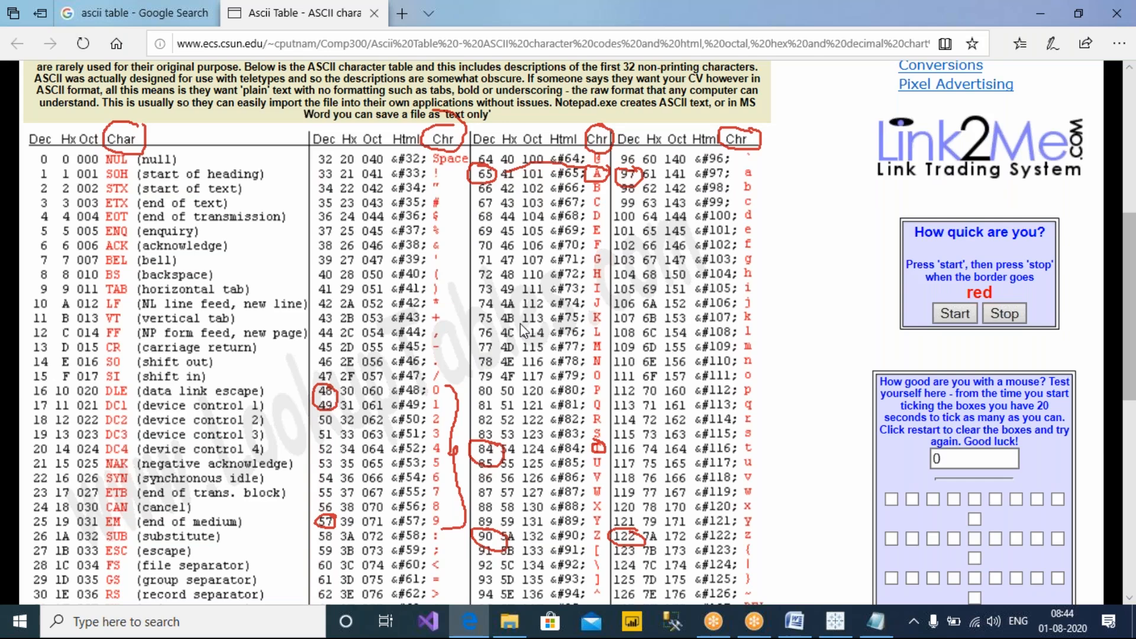
{"action": "key", "text": "alt+Tab"}
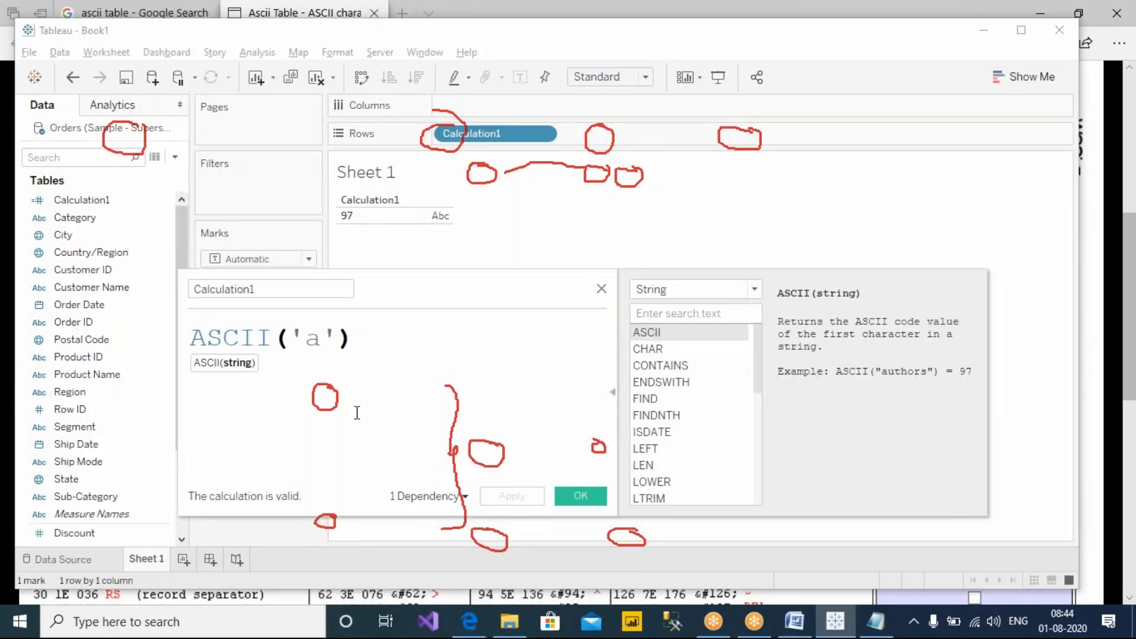
{"action": "key", "text": "Left"}
{"action": "key", "text": "shift+Left"}
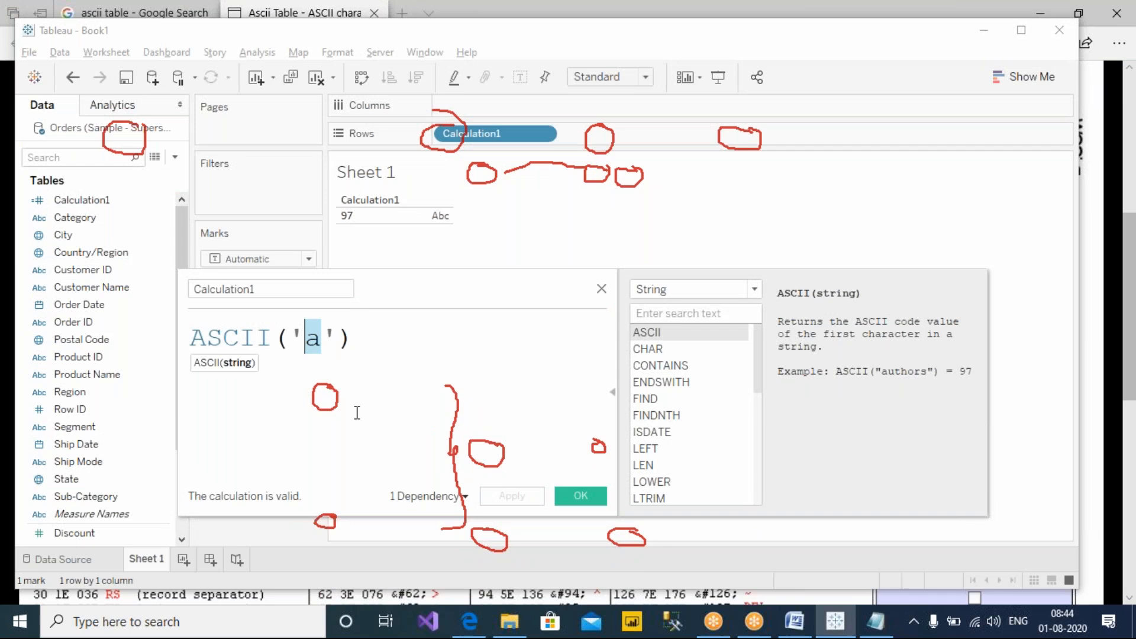
{"action": "key", "text": "Right"}
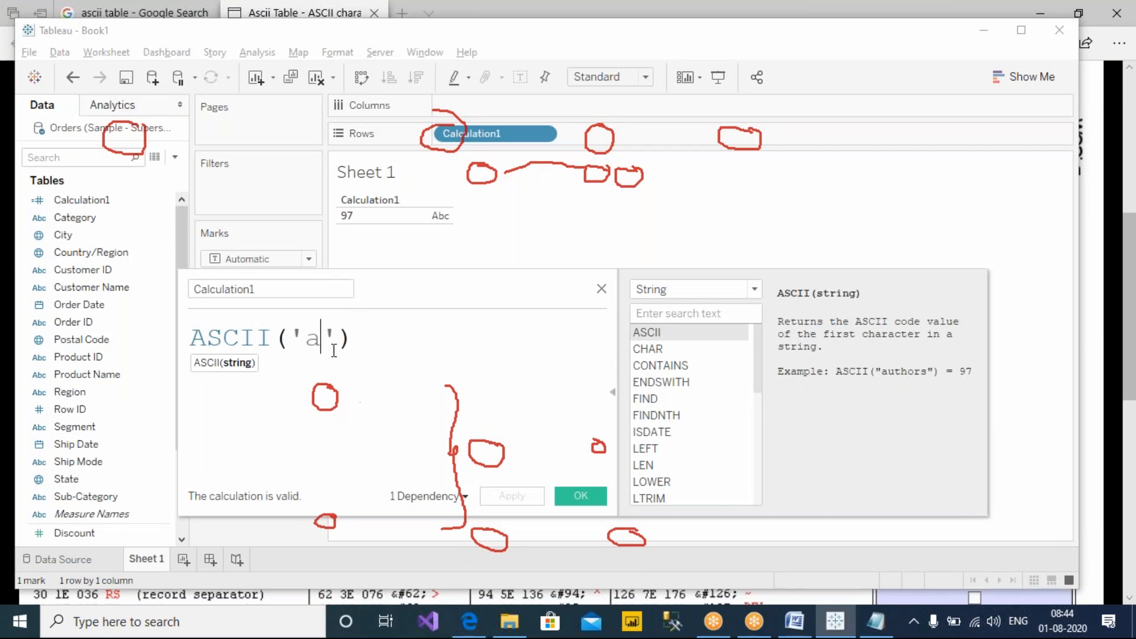
{"action": "key", "text": "Right"}
{"action": "type", "text": "a"}
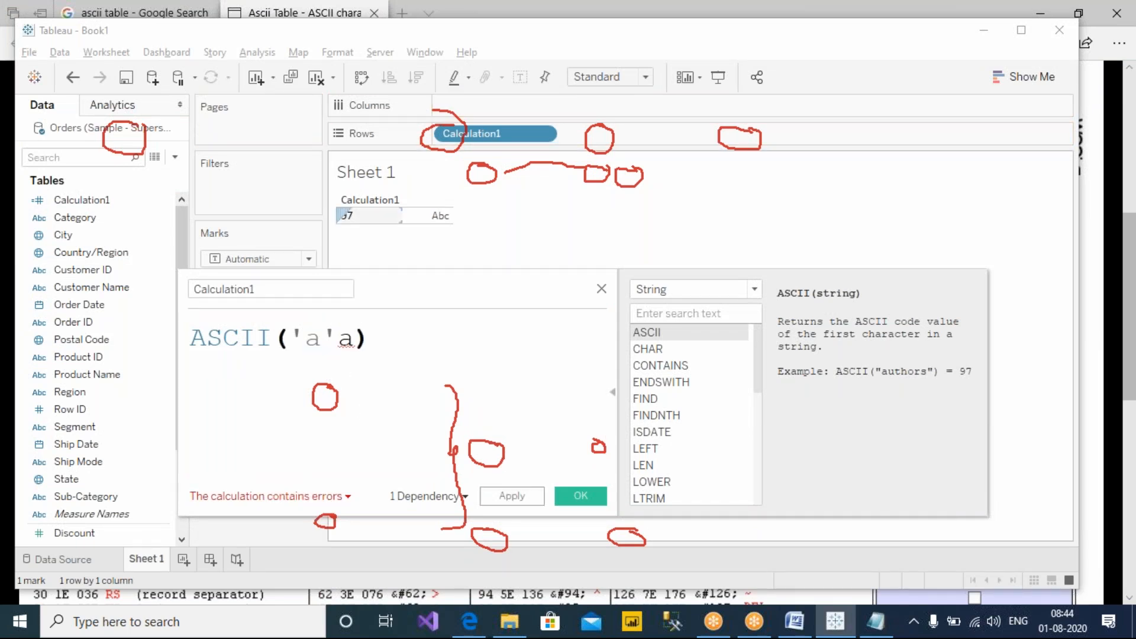
{"action": "key", "text": "BackSpace"}
{"action": "key", "text": "Left"}
{"action": "key", "text": "Left"}
{"action": "key", "text": "Right"}
{"action": "type", "text": "pple"}
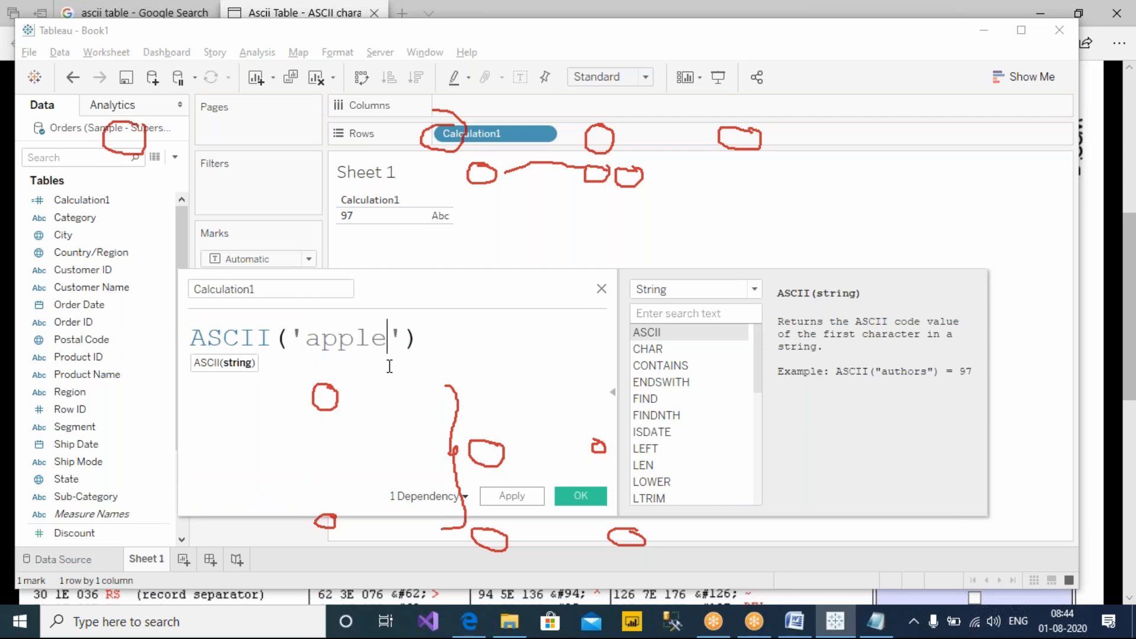
Clear the red annotations from the screen and highlight the word apple in the formula.
{"action": "left_click", "coordinate": [522, 367]}
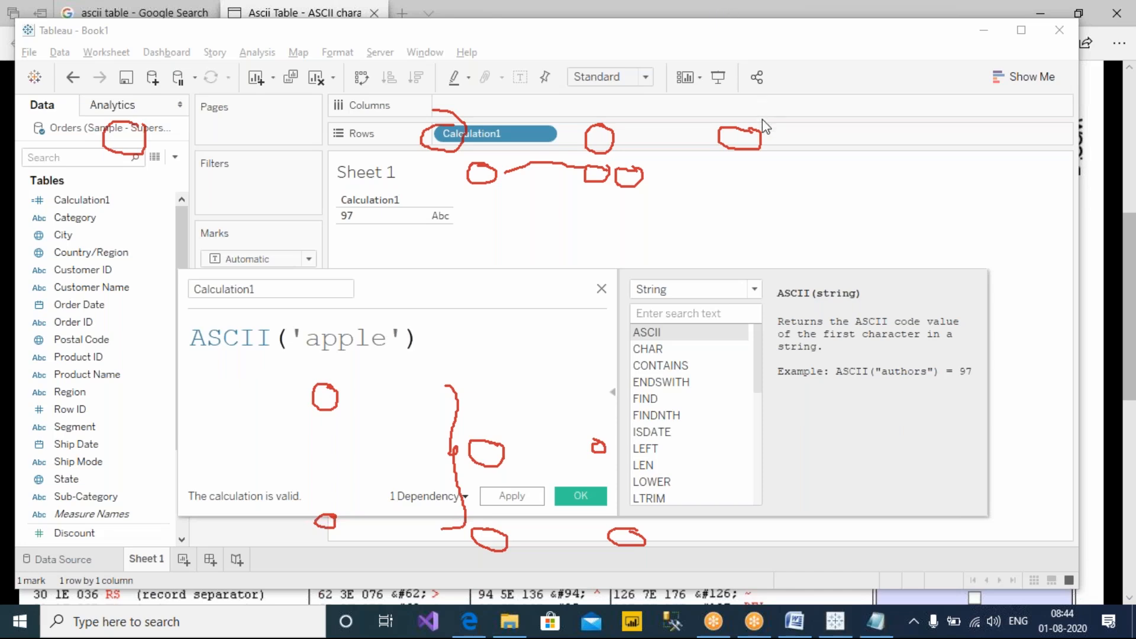
{"action": "left_click", "coordinate": [492, 389]}
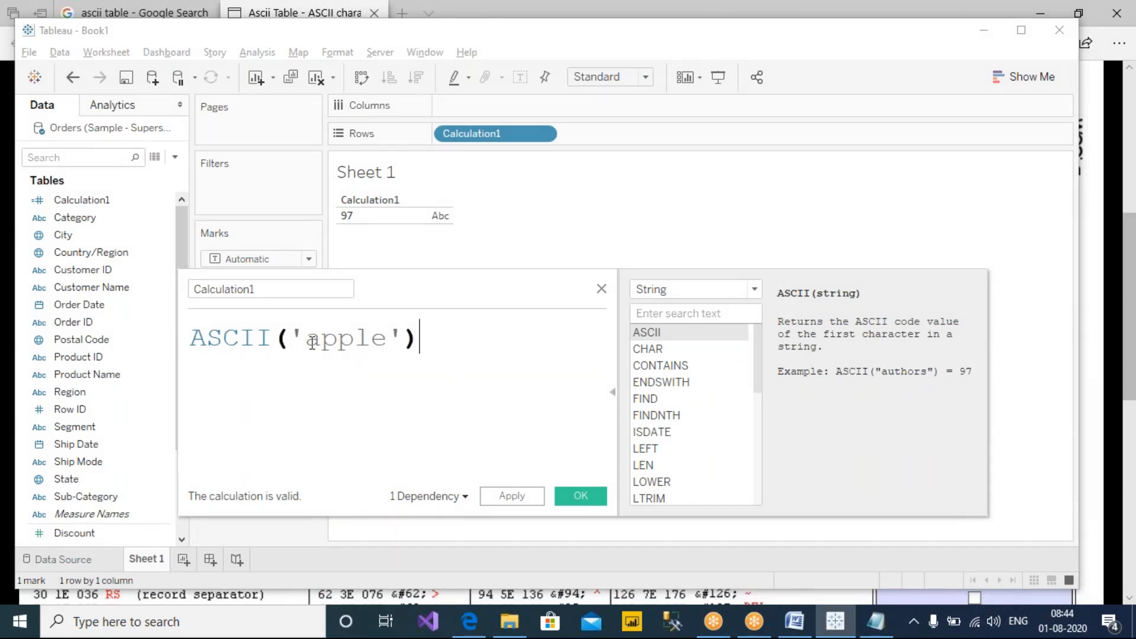
{"action": "left_click_drag", "start_coordinate": [312, 343], "coordinate": [383, 342]}
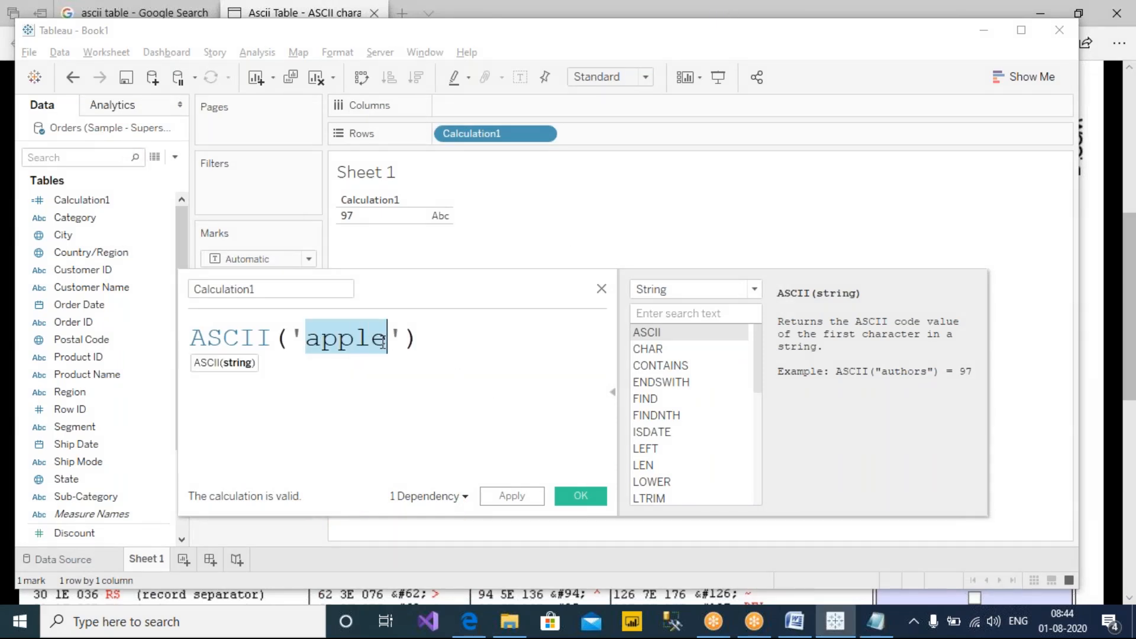
{"action": "left_click", "coordinate": [364, 372]}
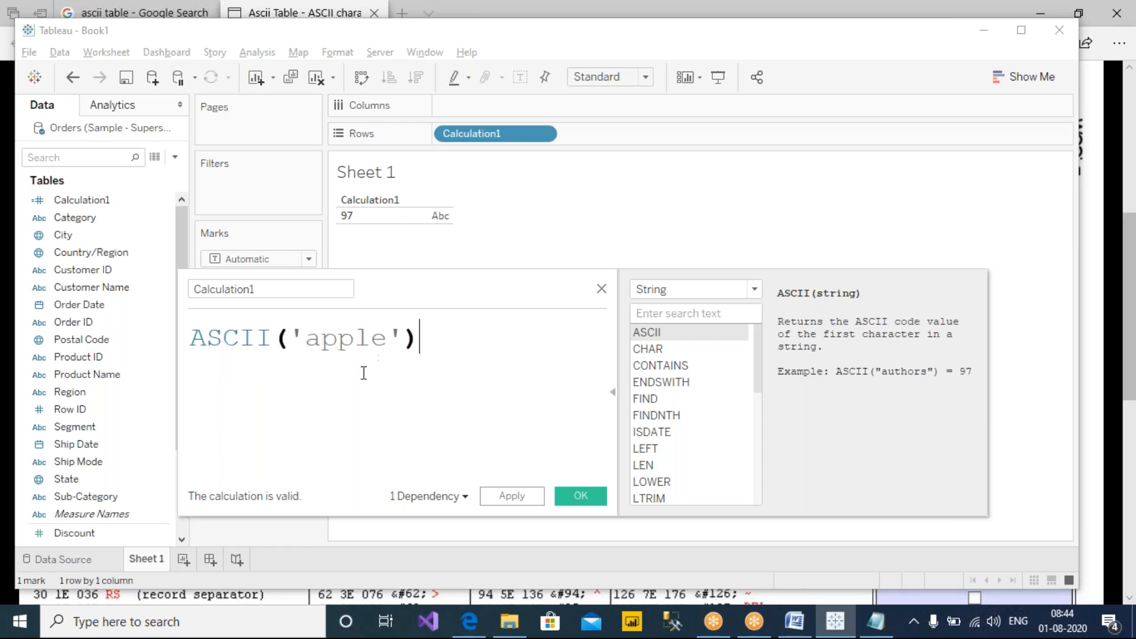
{"action": "left_click_drag", "start_coordinate": [307, 339], "coordinate": [388, 339]}
{"action": "left_click", "coordinate": [360, 369]}
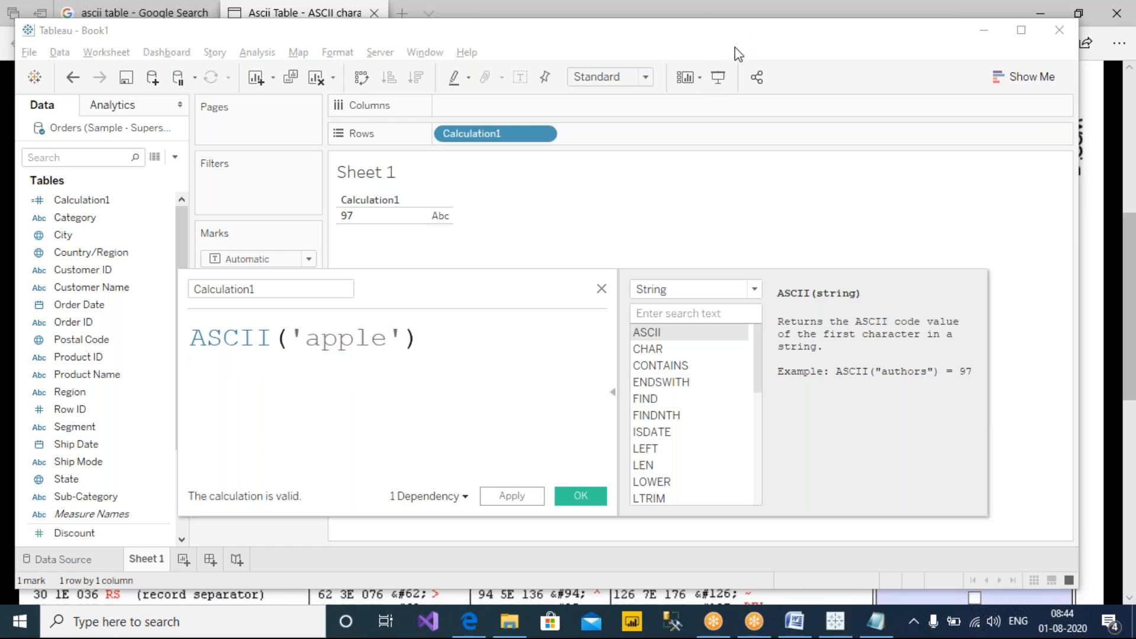
Draw lines from apple's letters to handwritten codes with plus signs, and mark the word's top with a line and an arrow to its first letter.
{"action": "mouse_move", "coordinate": [297, 358]}
{"action": "left_mouse_down"}
{"action": "mouse_move", "coordinate": [266, 406]}
{"action": "mouse_move", "coordinate": [327, 396]}
{"action": "left_mouse_up"}
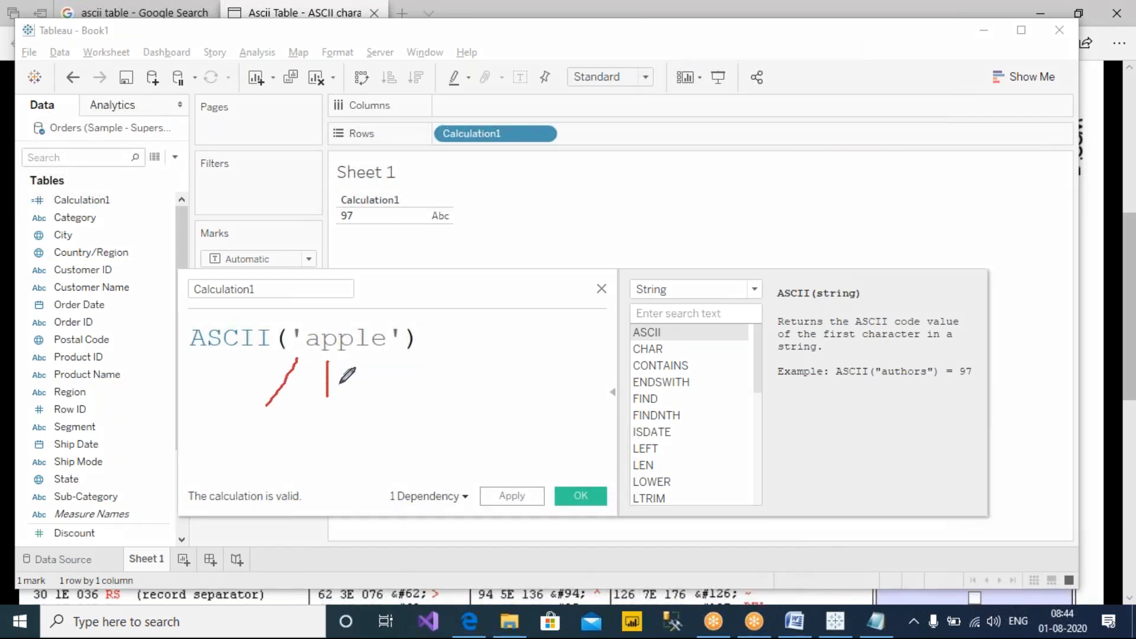
{"action": "left_click_drag", "start_coordinate": [353, 351], "coordinate": [356, 407]}
{"action": "mouse_move", "coordinate": [375, 368]}
{"action": "left_mouse_down"}
{"action": "mouse_move", "coordinate": [380, 390]}
{"action": "mouse_move", "coordinate": [422, 400]}
{"action": "left_mouse_up"}
{"action": "left_click", "coordinate": [385, 363]}
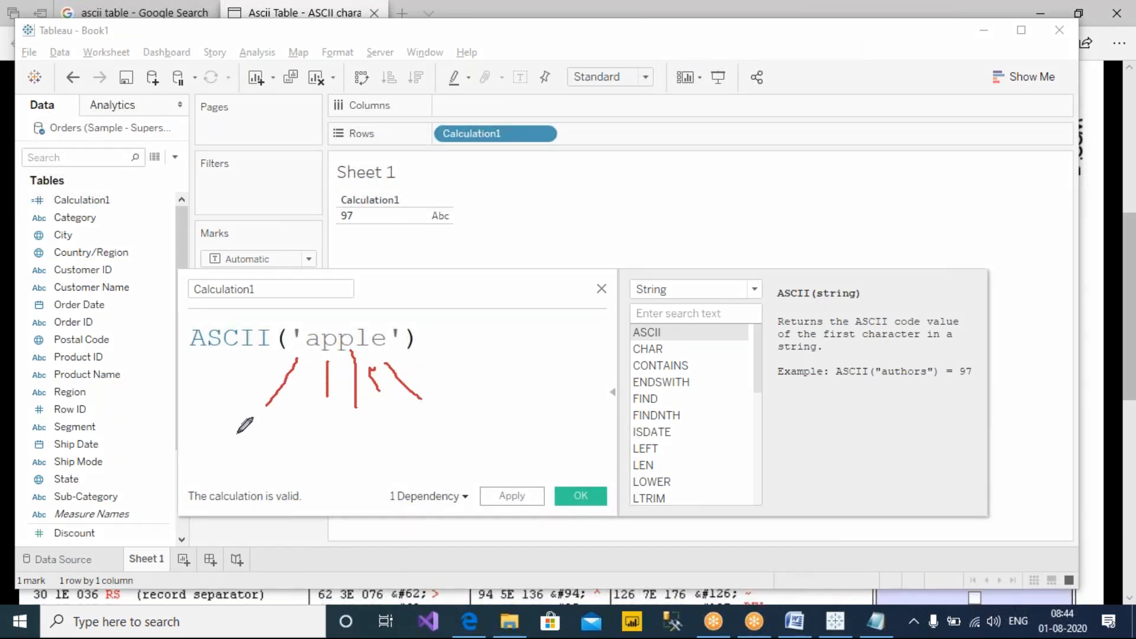
{"action": "mouse_move", "coordinate": [247, 411]}
{"action": "left_mouse_down"}
{"action": "mouse_move", "coordinate": [263, 442]}
{"action": "mouse_move", "coordinate": [269, 432]}
{"action": "mouse_move", "coordinate": [309, 442]}
{"action": "mouse_move", "coordinate": [320, 421]}
{"action": "mouse_move", "coordinate": [335, 448]}
{"action": "left_mouse_up"}
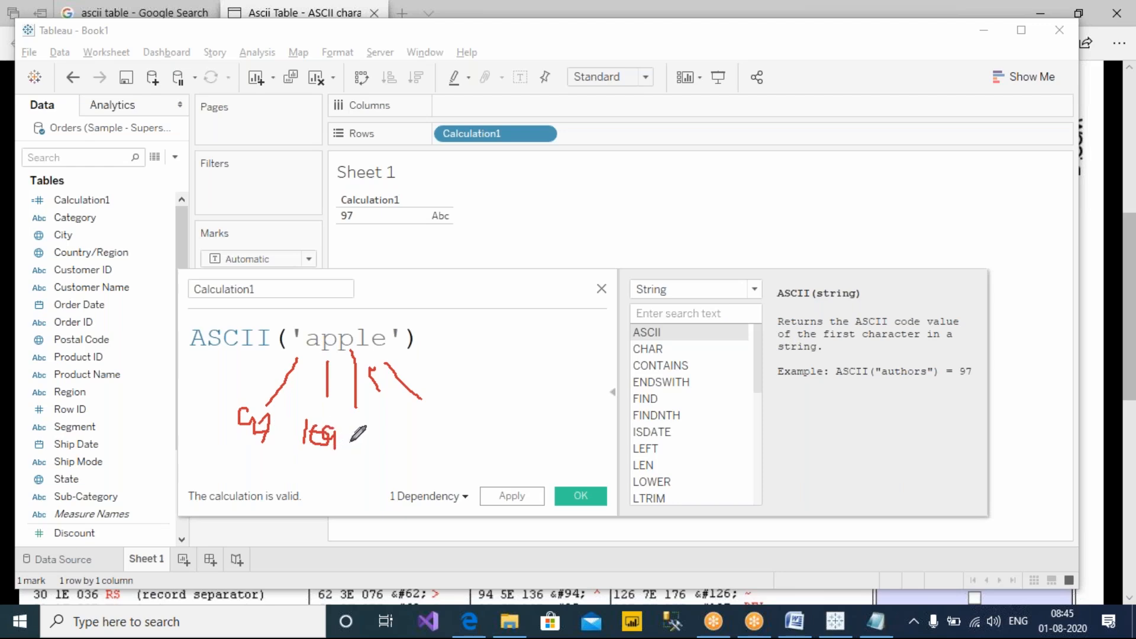
{"action": "mouse_move", "coordinate": [280, 440]}
{"action": "left_mouse_down"}
{"action": "mouse_move", "coordinate": [300, 439]}
{"action": "mouse_move", "coordinate": [287, 453]}
{"action": "mouse_move", "coordinate": [371, 442]}
{"action": "mouse_move", "coordinate": [354, 454]}
{"action": "left_mouse_up"}
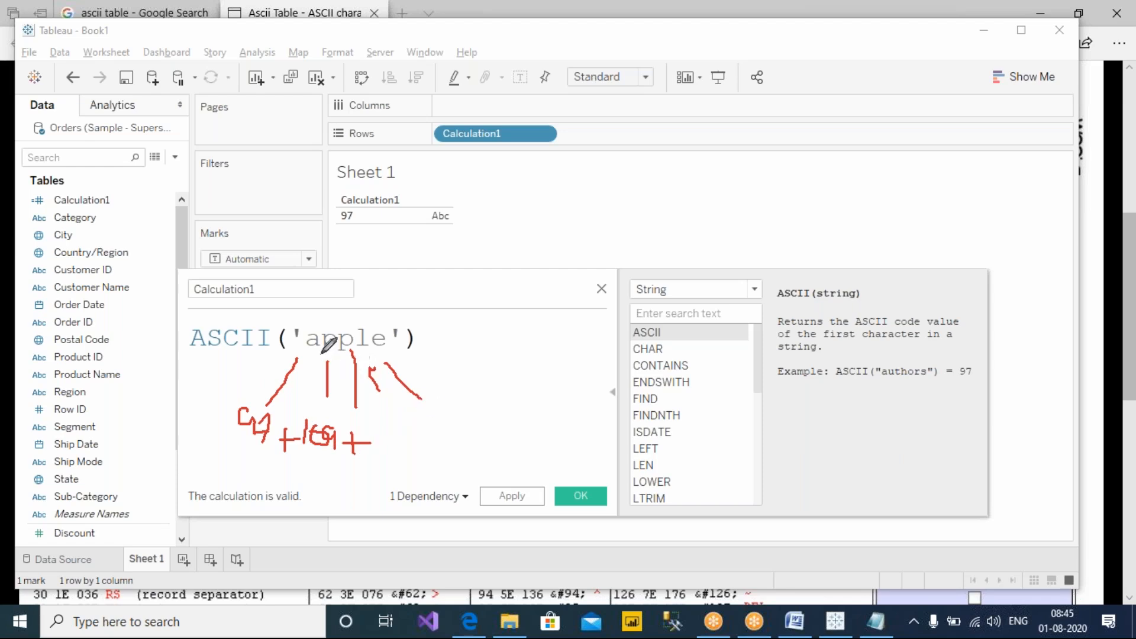
{"action": "left_click_drag", "start_coordinate": [305, 318], "coordinate": [416, 312]}
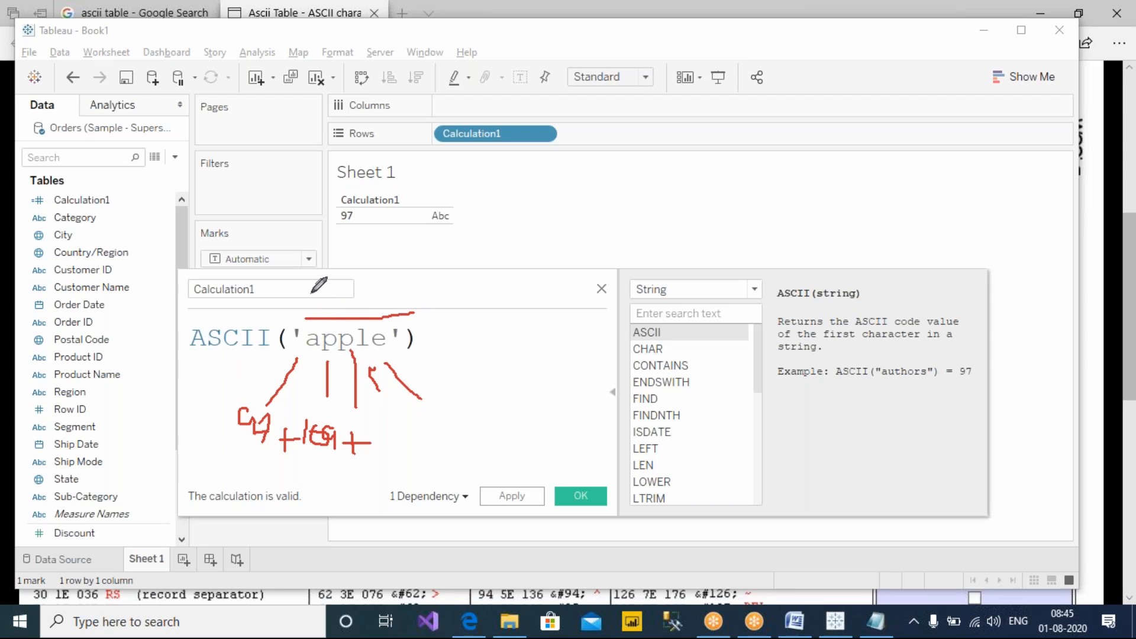
{"action": "left_click_drag", "start_coordinate": [298, 212], "coordinate": [310, 318]}
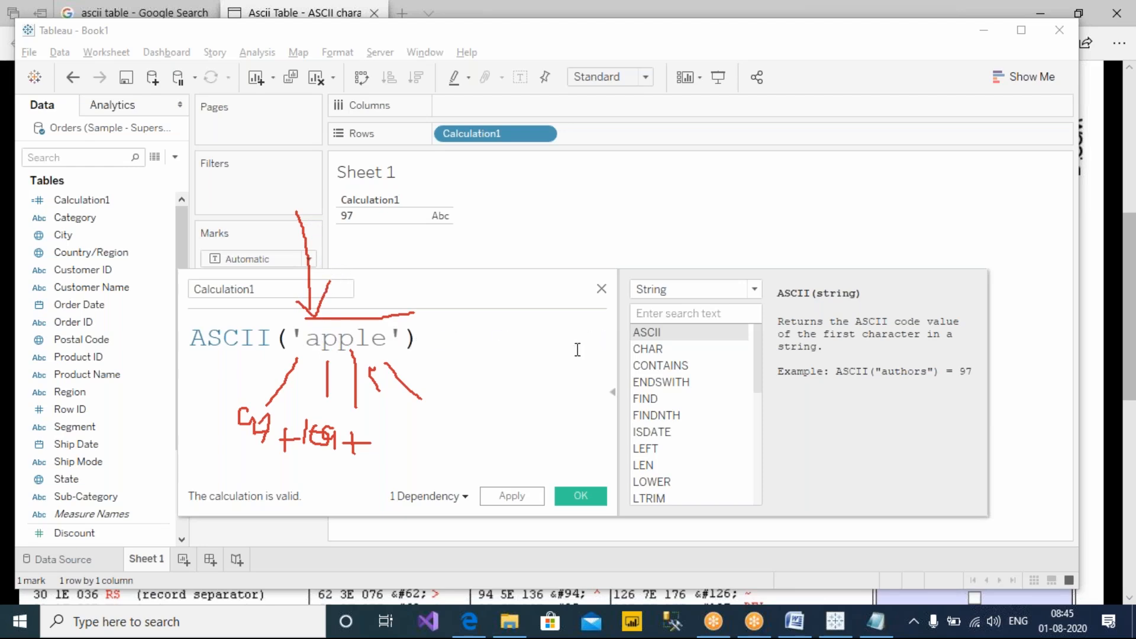
Clear the annotations, apply the ASCII('apple') calculation, and select its value in the sheet.
{"action": "key", "text": "Escape"}
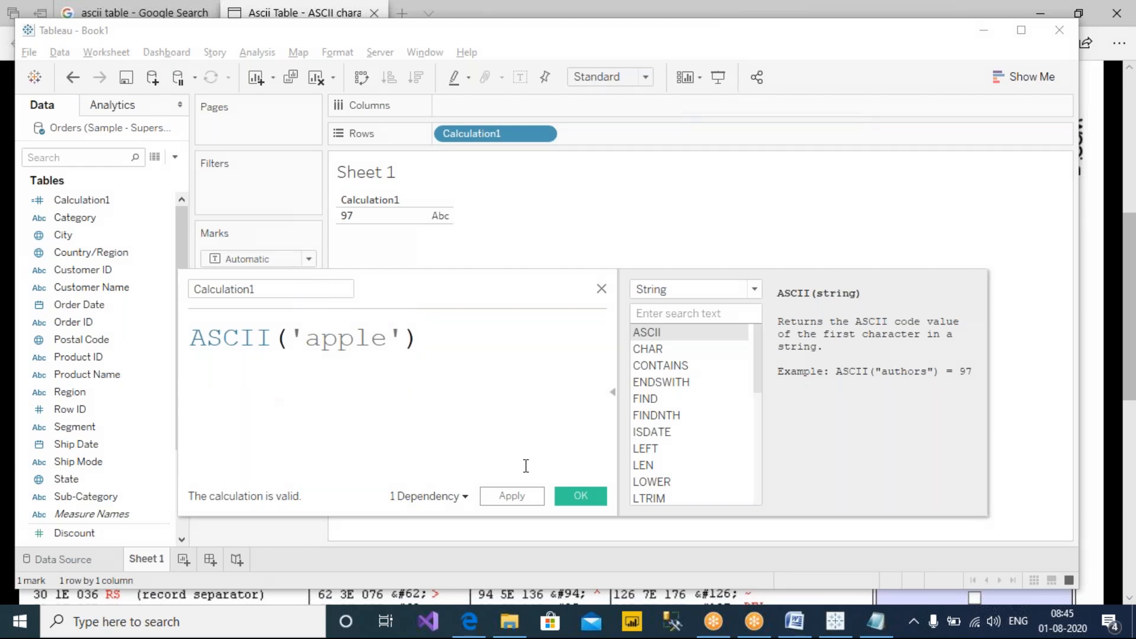
{"action": "left_click", "coordinate": [510, 496]}
{"action": "left_click", "coordinate": [338, 215]}
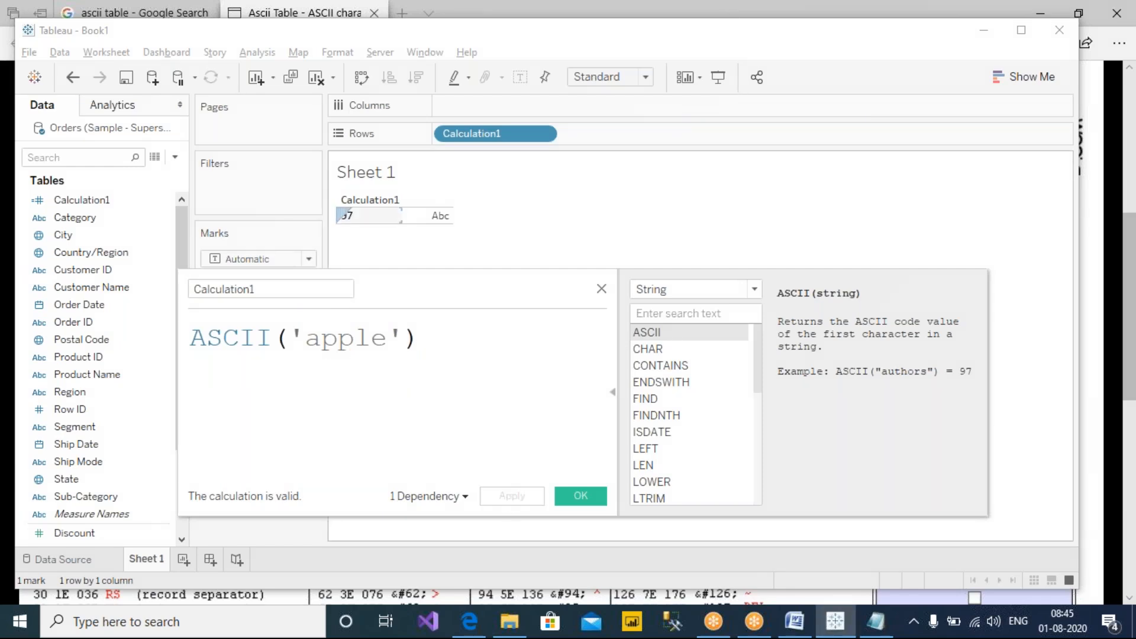
Draw arrows from below and from the ASCII function name to the first letter of apple, and clear the annotations.
{"action": "left_click", "coordinate": [732, 11]}
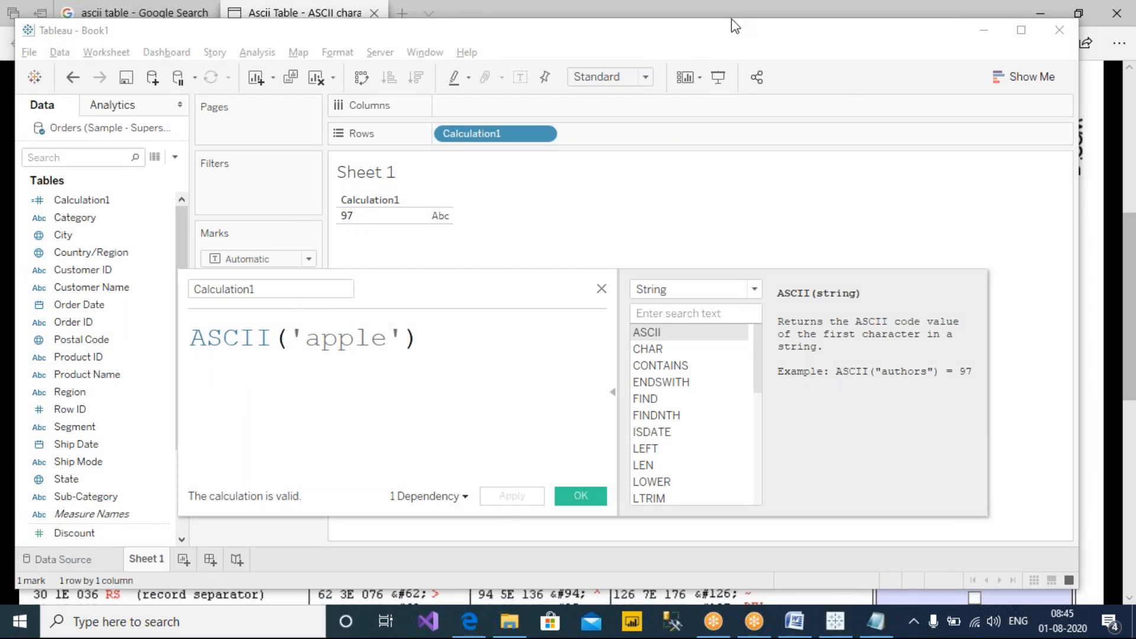
{"action": "mouse_move", "coordinate": [299, 412]}
{"action": "left_mouse_down"}
{"action": "mouse_move", "coordinate": [306, 353]}
{"action": "mouse_move", "coordinate": [314, 369]}
{"action": "left_mouse_up"}
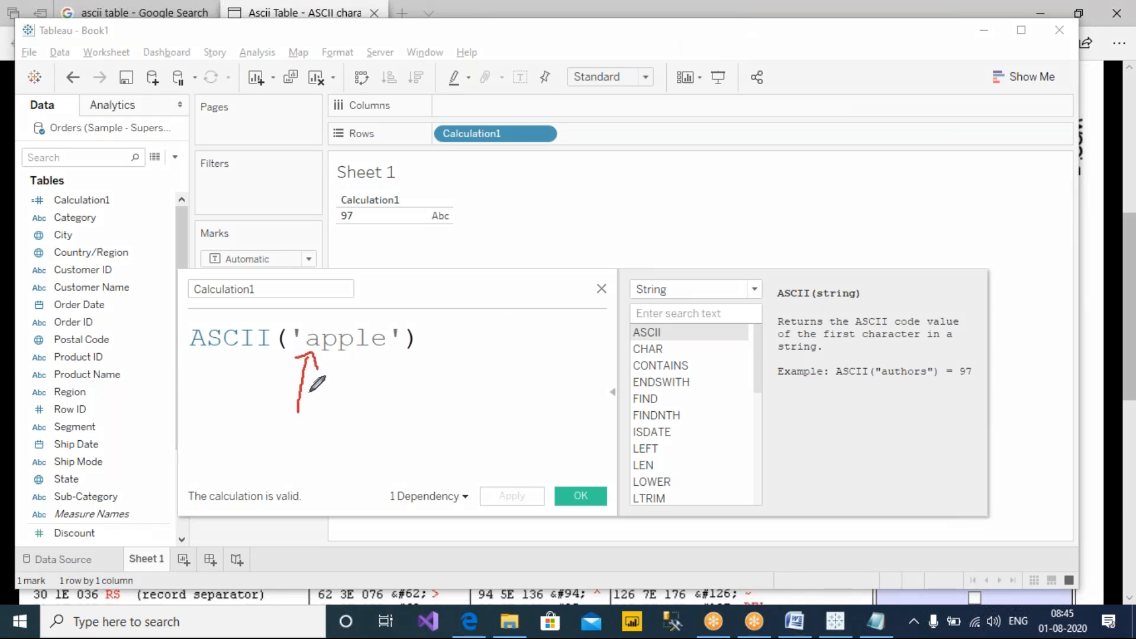
{"action": "mouse_move", "coordinate": [256, 324]}
{"action": "left_mouse_down"}
{"action": "mouse_move", "coordinate": [306, 296]}
{"action": "mouse_move", "coordinate": [320, 312]}
{"action": "left_mouse_up"}
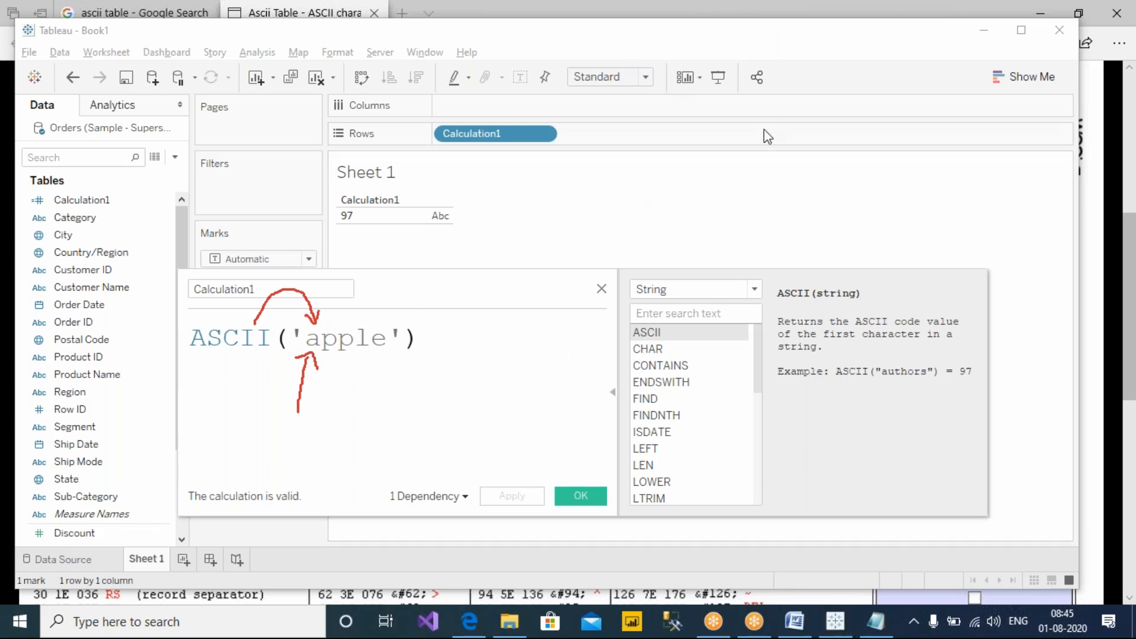
{"action": "left_click", "coordinate": [772, 115]}
{"action": "left_click", "coordinate": [465, 390]}
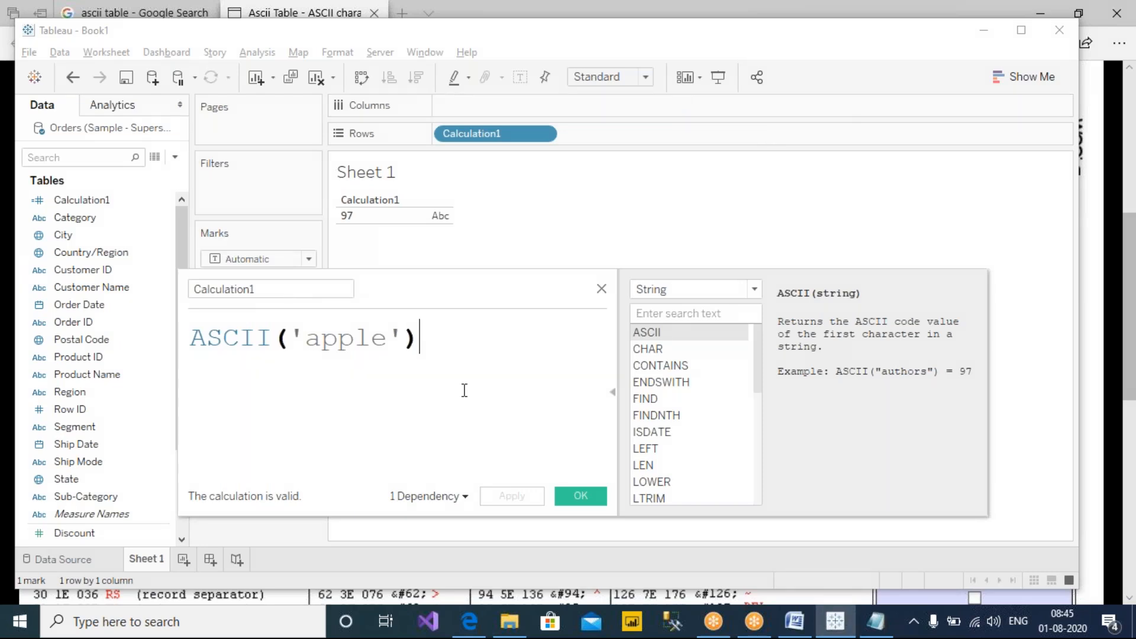
View the CHAR function's description, replace the Calculation1 formula with CHAR(100), and apply it.
{"action": "left_click", "coordinate": [636, 353]}
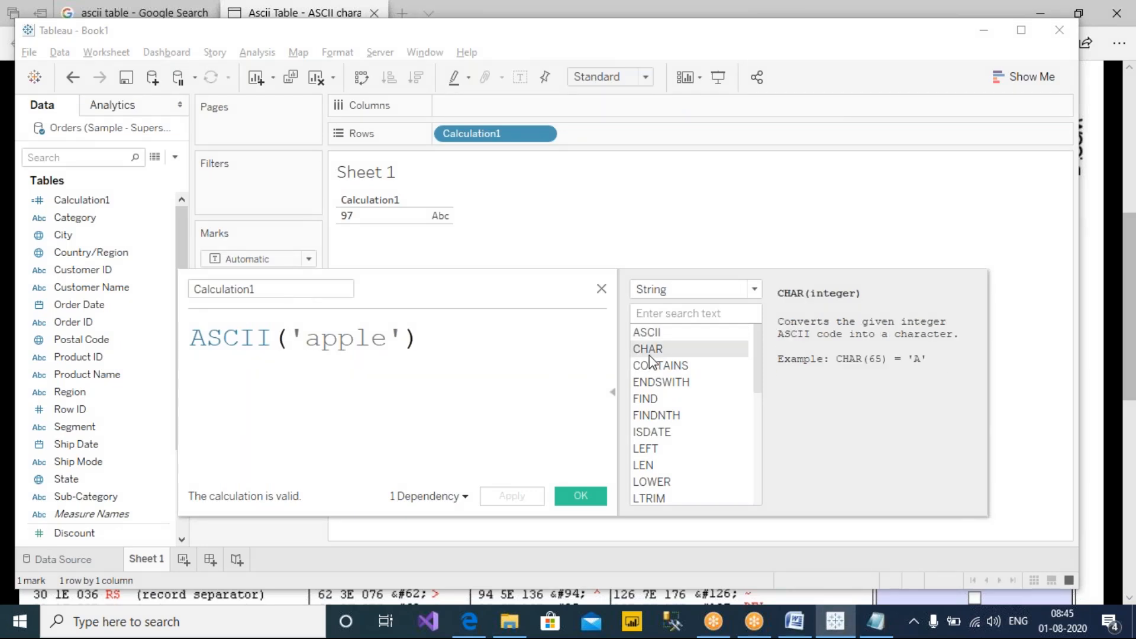
{"action": "left_click_drag", "start_coordinate": [462, 355], "coordinate": [190, 341]}
{"action": "key", "text": "BackSpace"}
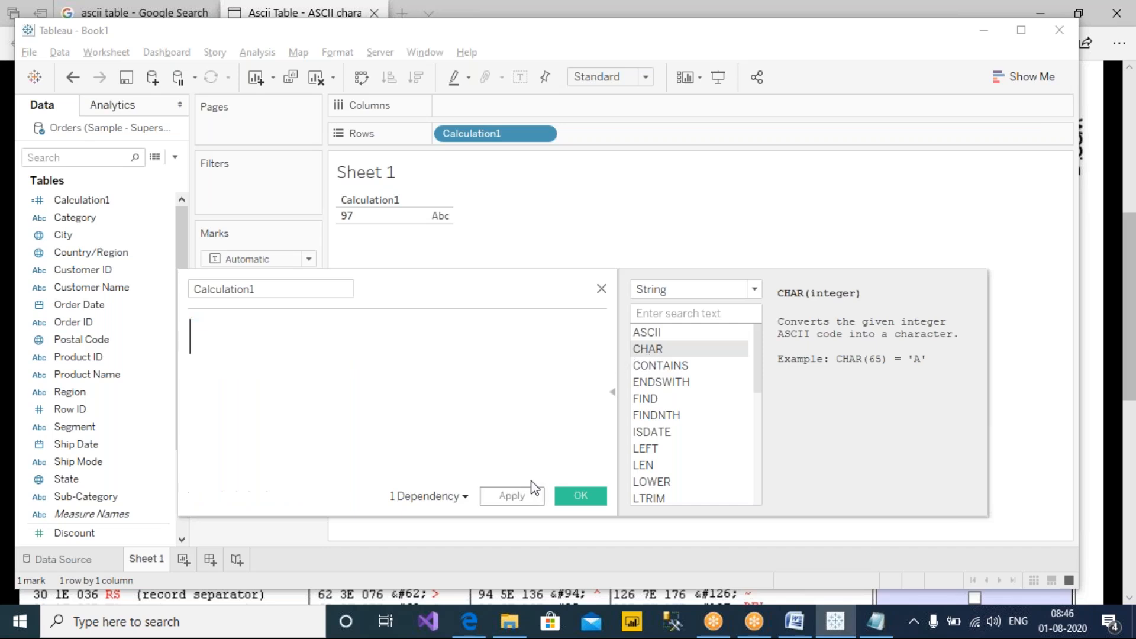
{"action": "type", "text": "cha"}
{"action": "key", "text": "Return"}
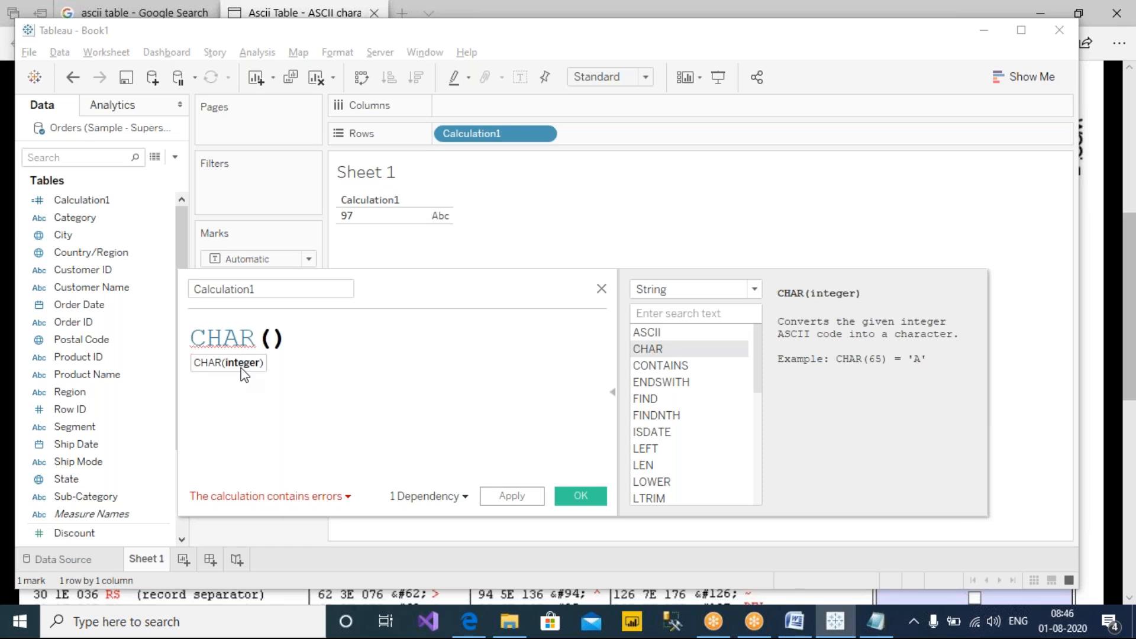
{"action": "type", "text": "100"}
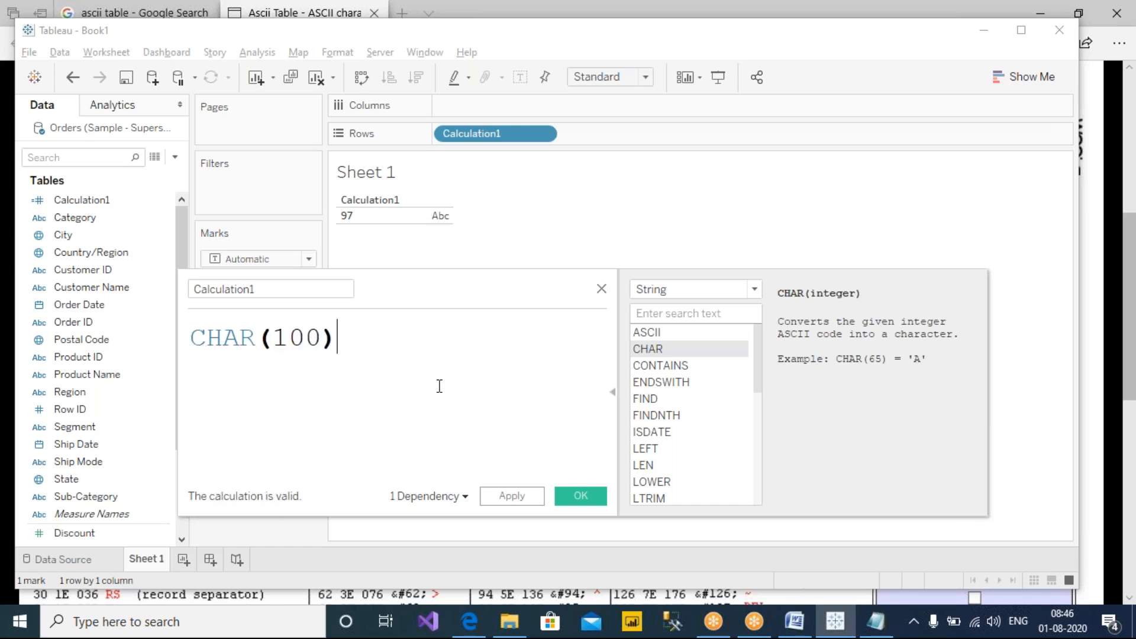
{"action": "left_click", "coordinate": [506, 501]}
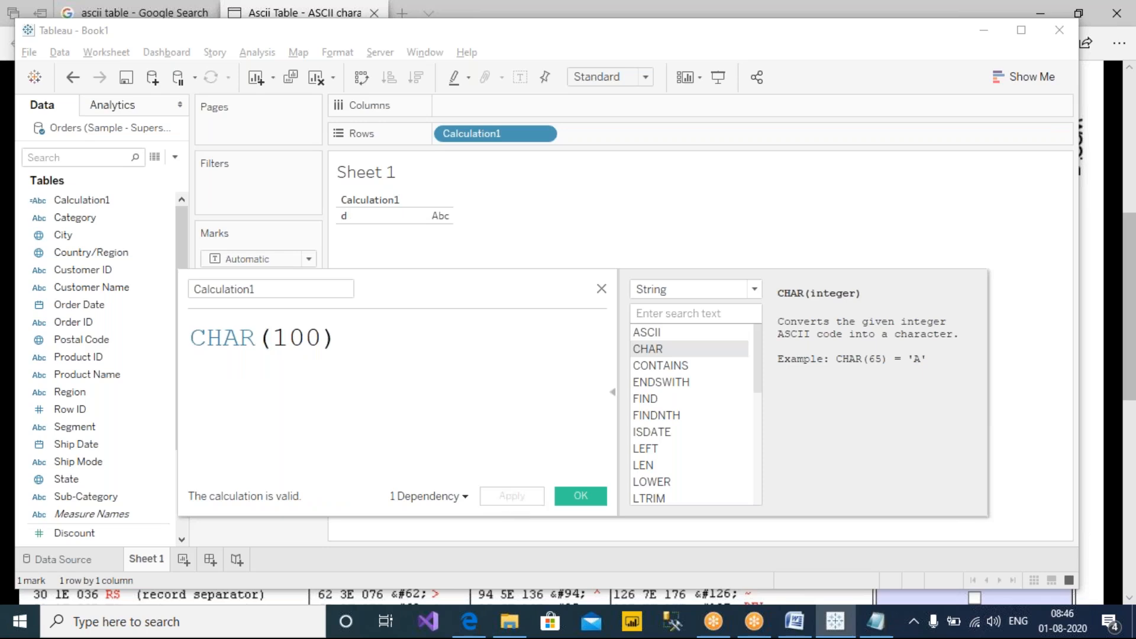
Highlight the argument 100 in the CHAR formula and circle the calculation's value in the sheet in red.
{"action": "double_click", "coordinate": [279, 338]}
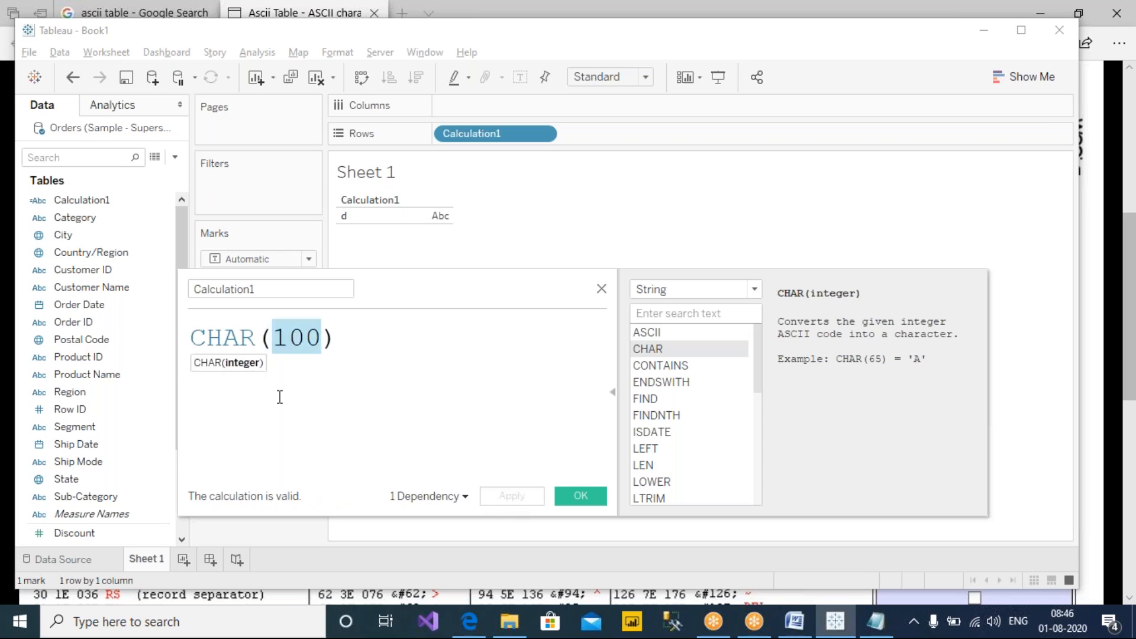
{"action": "left_click", "coordinate": [303, 357]}
{"action": "left_click_drag", "start_coordinate": [323, 336], "coordinate": [274, 334]}
{"action": "mouse_move", "coordinate": [358, 202]}
{"action": "left_mouse_down"}
{"action": "mouse_move", "coordinate": [363, 224]}
{"action": "mouse_move", "coordinate": [353, 203]}
{"action": "left_mouse_up"}
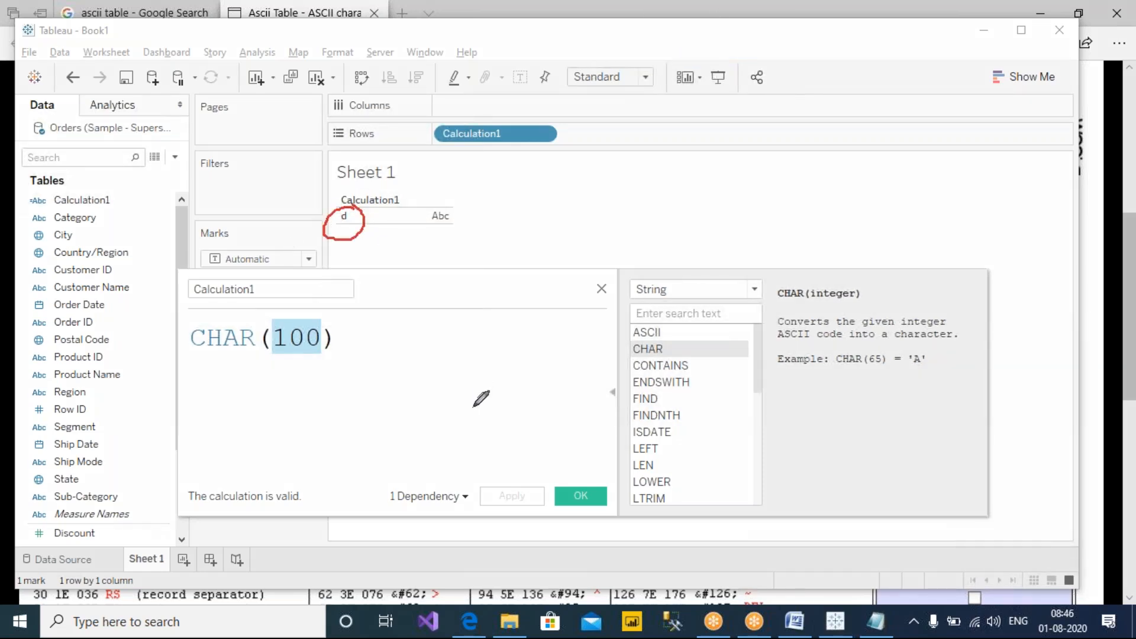
Switch to the ASCII table in the browser, circle decimal code 100, and draw a curve from it to a handwritten d.
{"action": "left_click", "coordinate": [478, 630]}
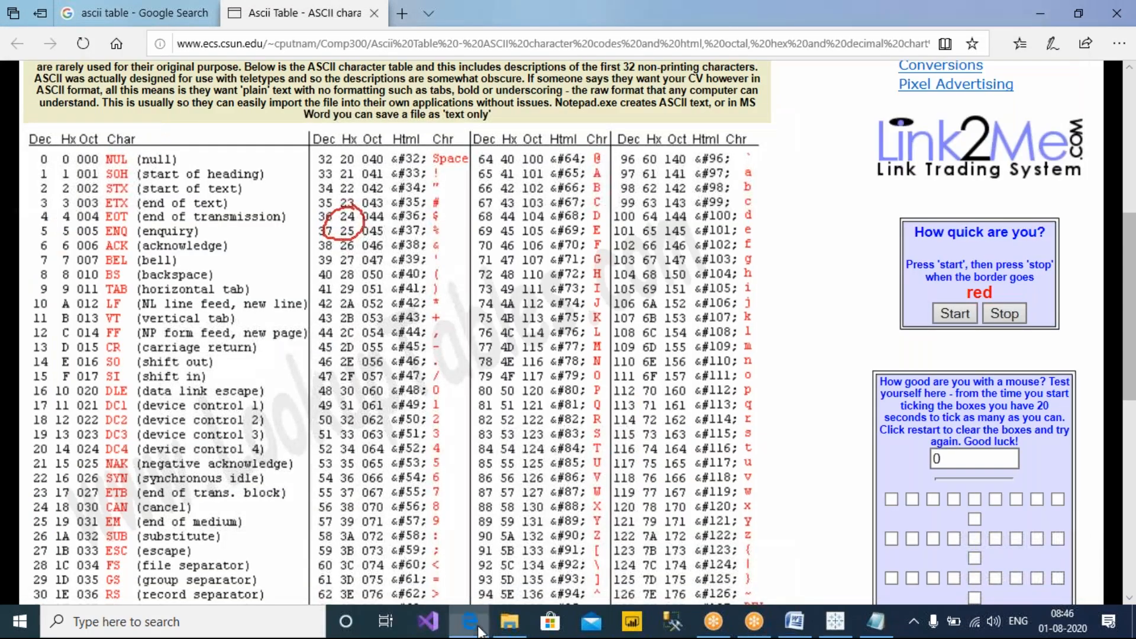
{"action": "left_click", "coordinate": [749, 37]}
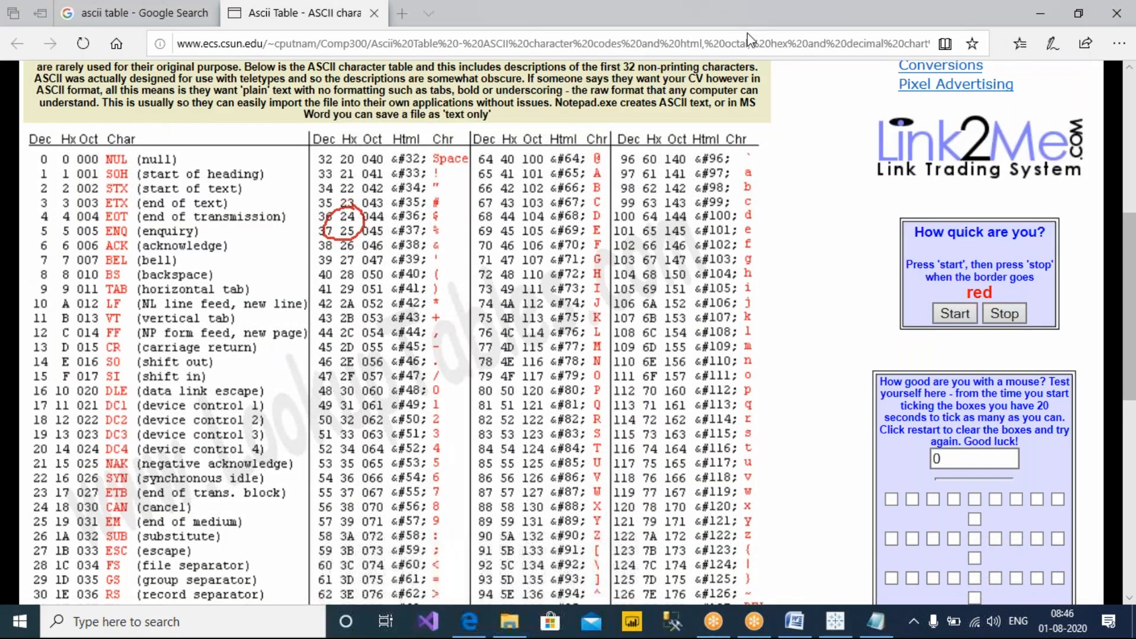
{"action": "mouse_move", "coordinate": [642, 208]}
{"action": "left_mouse_down"}
{"action": "mouse_move", "coordinate": [616, 203]}
{"action": "mouse_move", "coordinate": [629, 230]}
{"action": "mouse_move", "coordinate": [621, 204]}
{"action": "mouse_move", "coordinate": [689, 189]}
{"action": "mouse_move", "coordinate": [758, 204]}
{"action": "mouse_move", "coordinate": [784, 194]}
{"action": "mouse_move", "coordinate": [790, 219]}
{"action": "mouse_move", "coordinate": [775, 216]}
{"action": "left_mouse_up"}
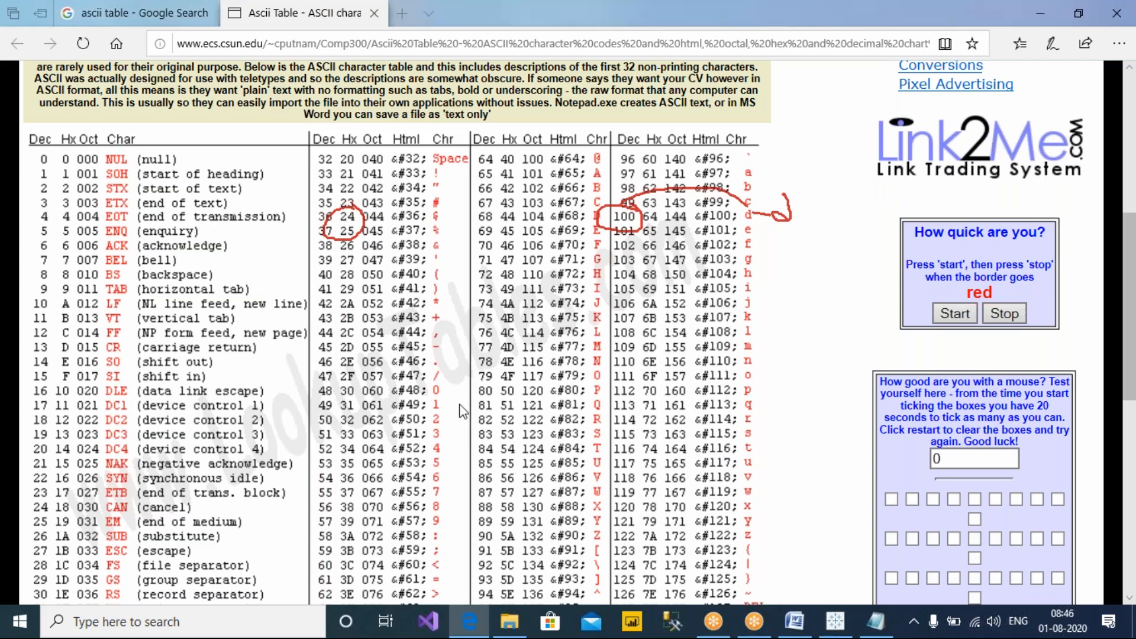
Switch back to Tableau, highlight the whole CHAR(100) formula, and clear the red annotations.
{"action": "key", "text": "alt+Tab"}
{"action": "key", "text": "alt+Tab"}
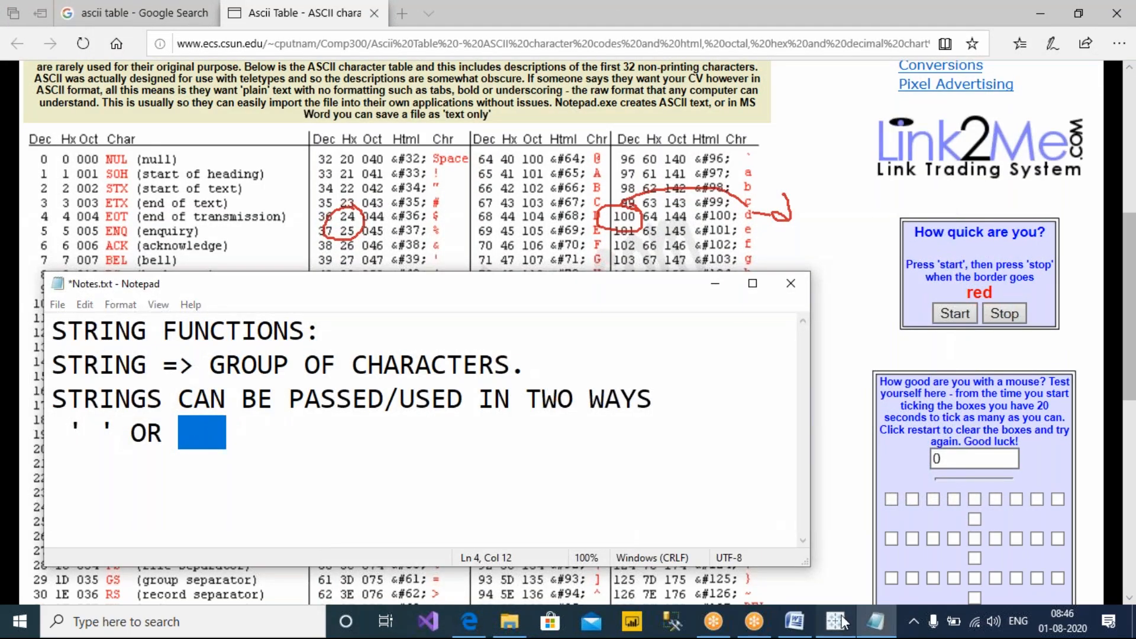
{"action": "left_click", "coordinate": [835, 621]}
{"action": "left_click", "coordinate": [373, 371]}
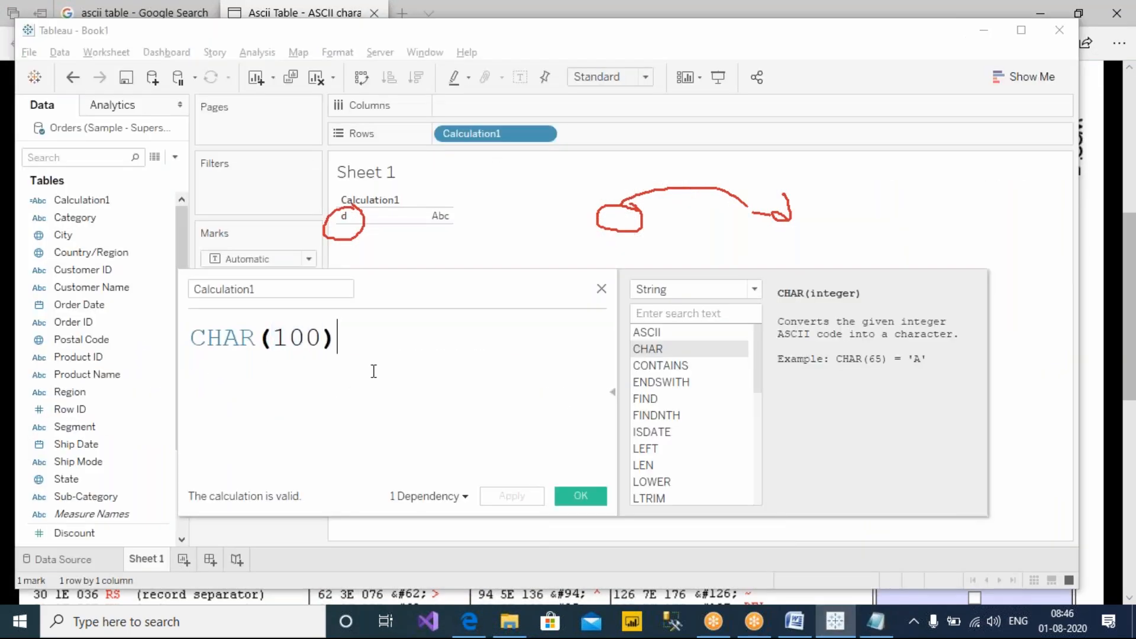
{"action": "key", "text": "ctrl+a"}
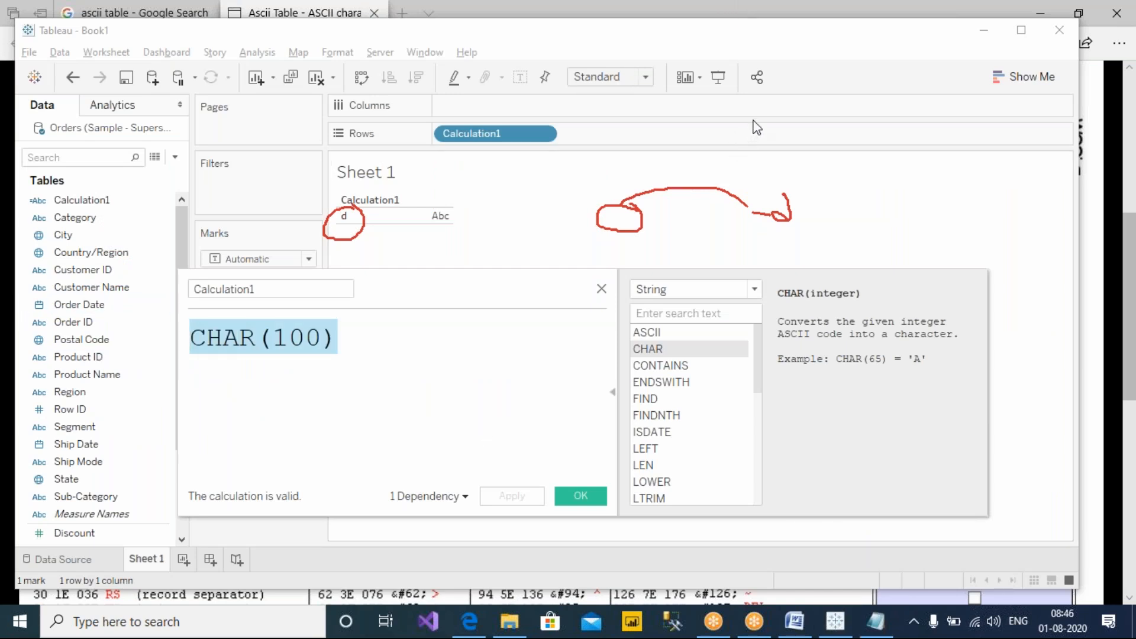
{"action": "left_click", "coordinate": [464, 358]}
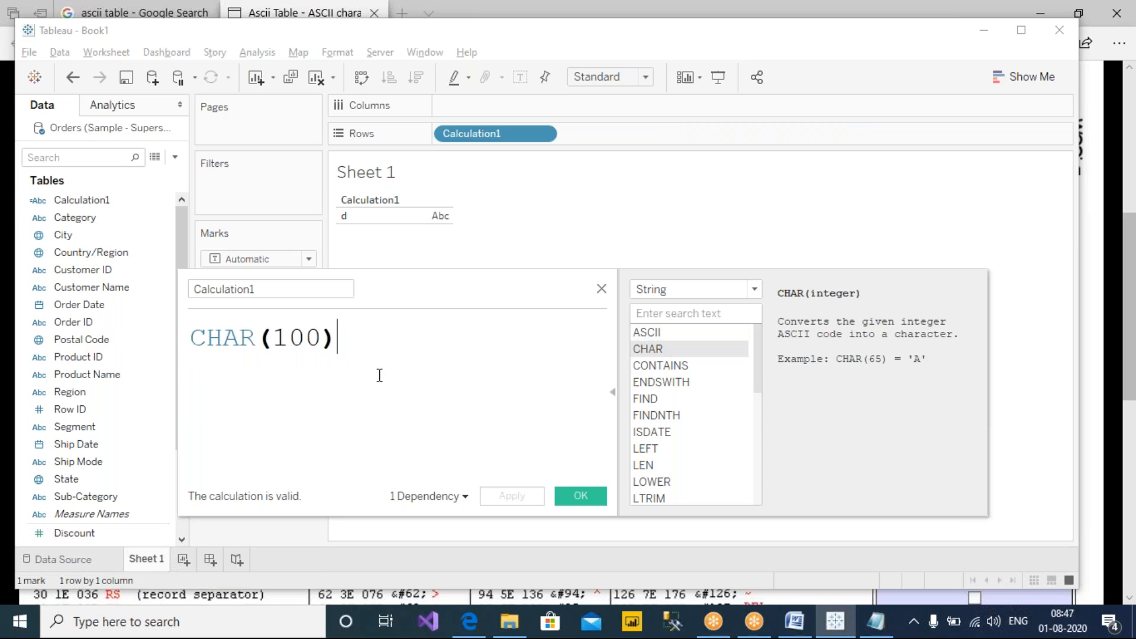
Circle Calculation1's data type icon in the field list, draw an arrow from it to the CHAR(100) formula, and clear the annotations.
{"action": "key", "text": "ctrl+a"}
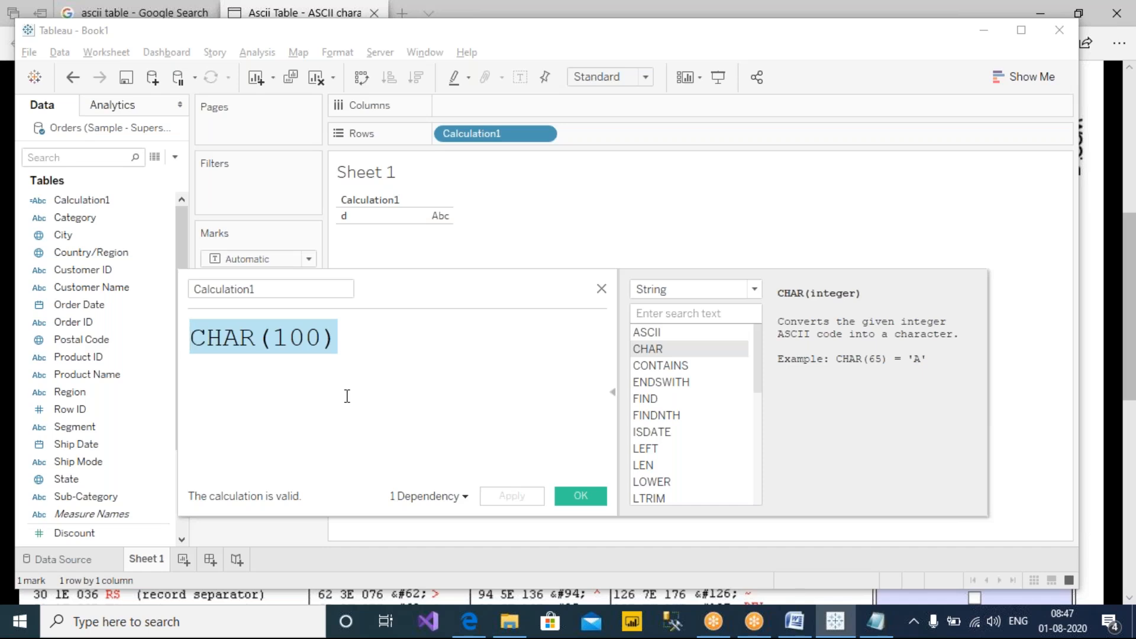
{"action": "left_click", "coordinate": [267, 355]}
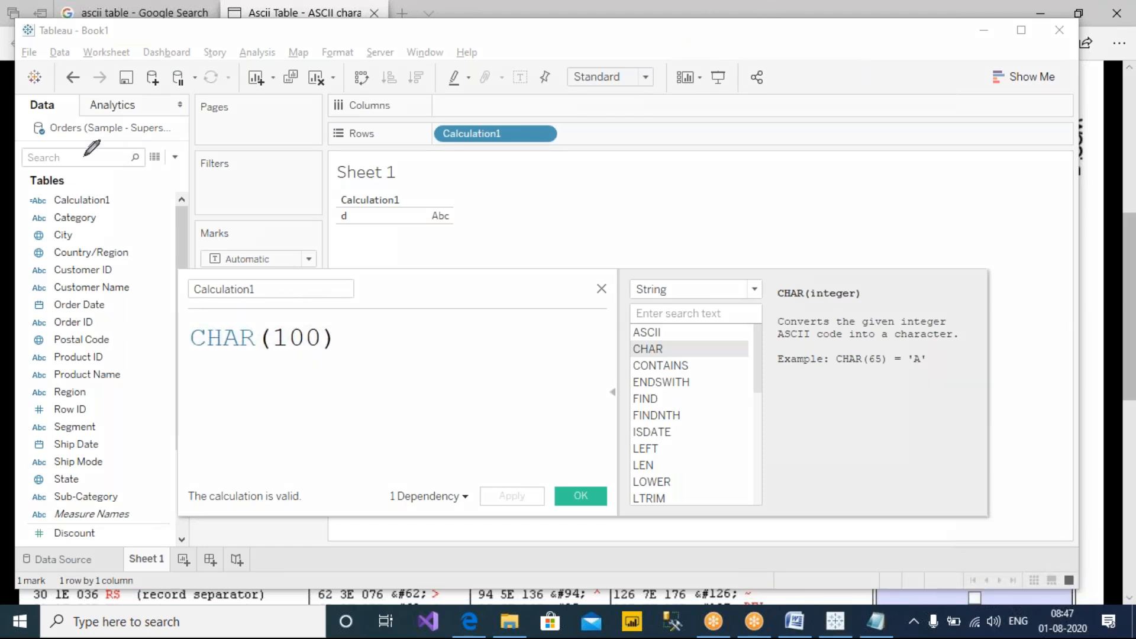
{"action": "mouse_move", "coordinate": [52, 188]}
{"action": "left_mouse_down"}
{"action": "mouse_move", "coordinate": [24, 191]}
{"action": "mouse_move", "coordinate": [37, 213]}
{"action": "mouse_move", "coordinate": [60, 193]}
{"action": "mouse_move", "coordinate": [260, 228]}
{"action": "mouse_move", "coordinate": [276, 308]}
{"action": "mouse_move", "coordinate": [292, 297]}
{"action": "left_mouse_up"}
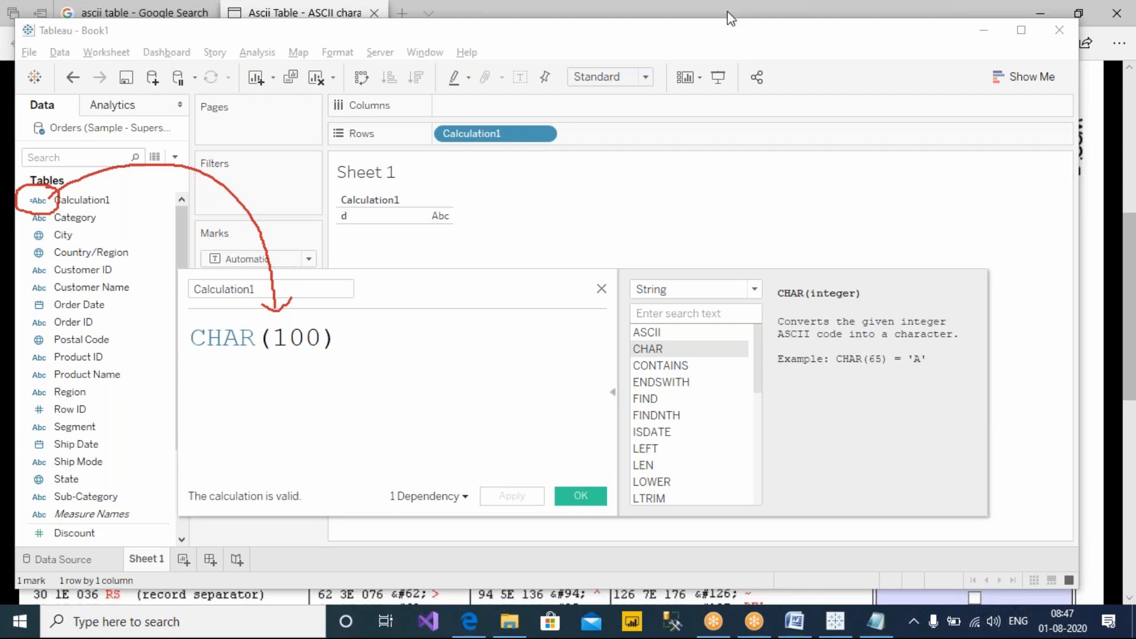
{"action": "left_click", "coordinate": [756, 122]}
Delete the CHAR(100) formula, view the CONTAINS function's description, and insert CONTAINS into the calculation.
{"action": "left_click_drag", "start_coordinate": [354, 345], "coordinate": [155, 315]}
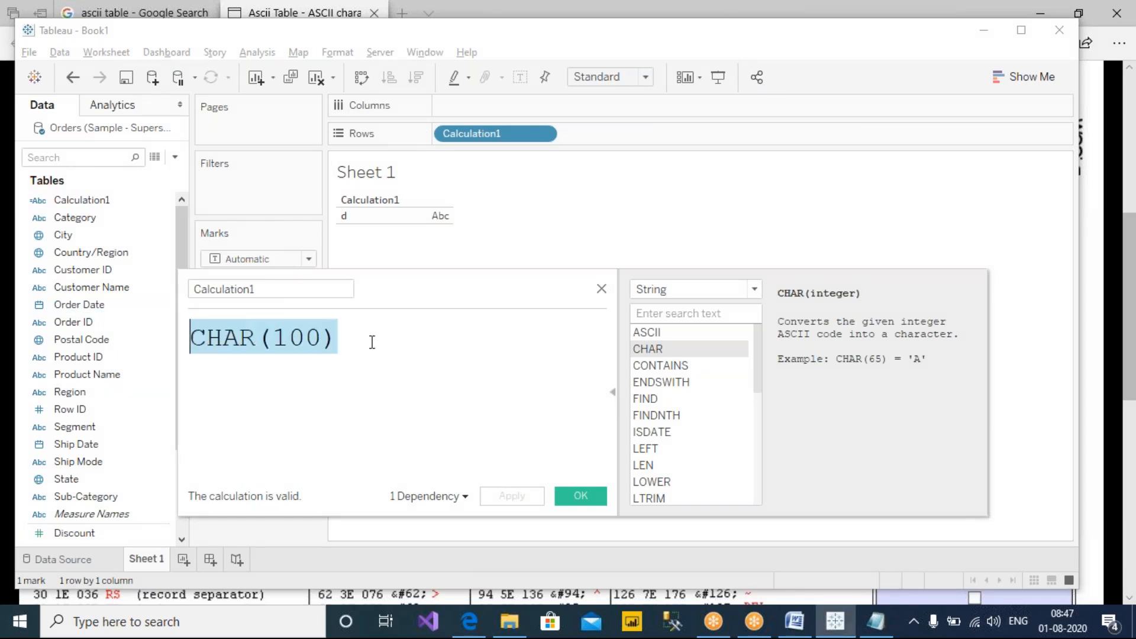
{"action": "key", "text": "Delete"}
{"action": "left_click", "coordinate": [675, 367]}
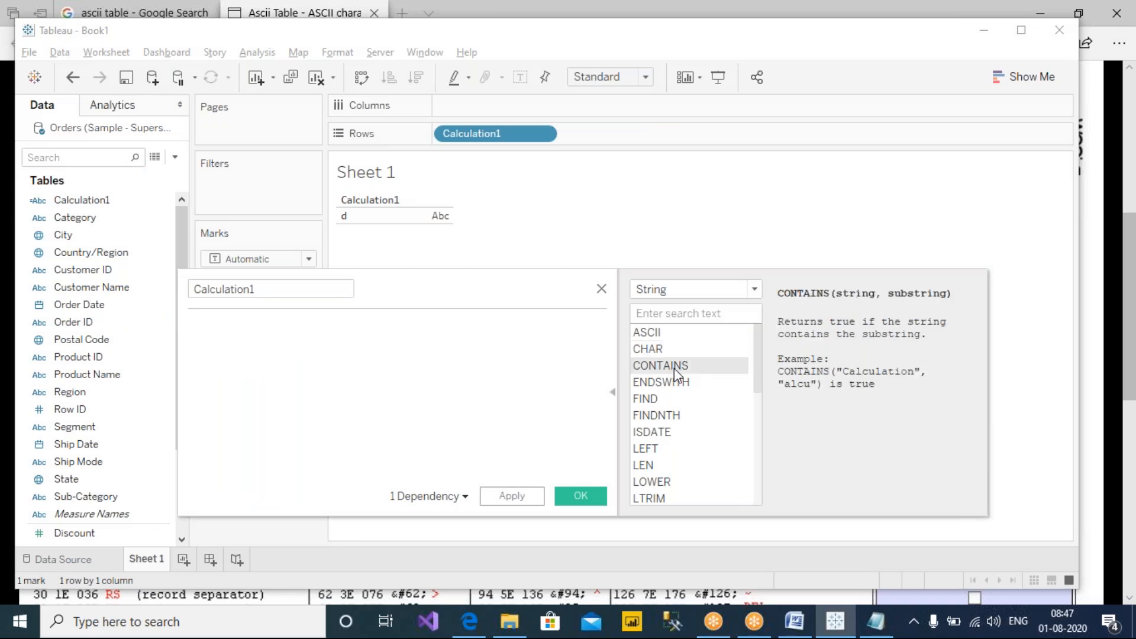
{"action": "double_click", "coordinate": [673, 368]}
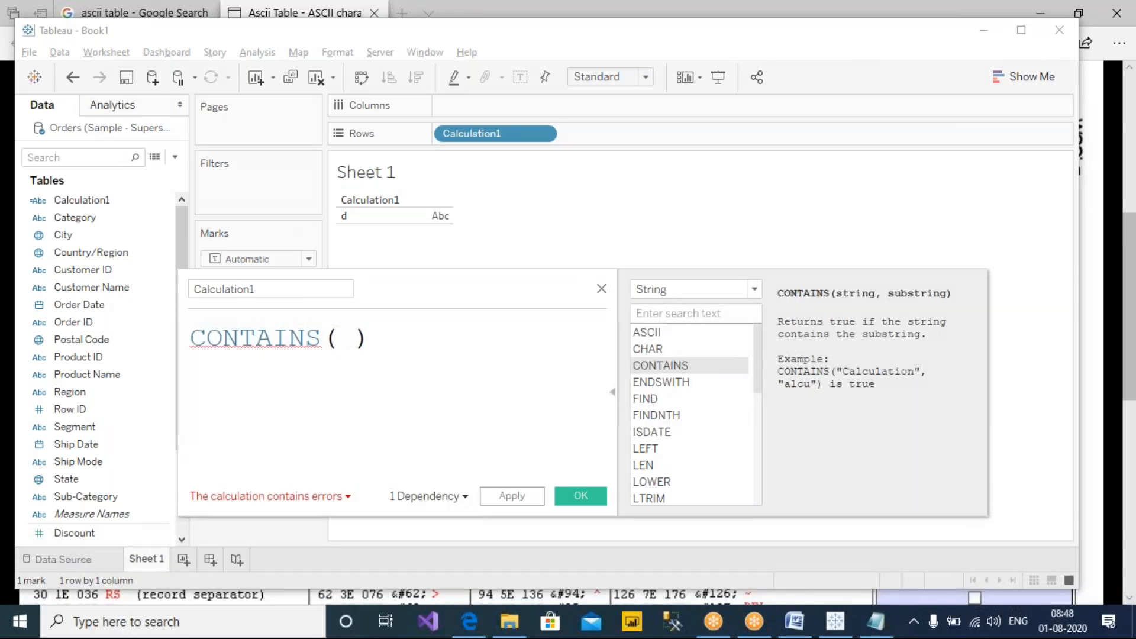
Remove the empty space and closing parenthesis after CONTAINS( and enter 'Tableau ' in single quotes as the first argument.
{"action": "left_click", "coordinate": [421, 340]}
{"action": "key", "text": "BackSpace"}
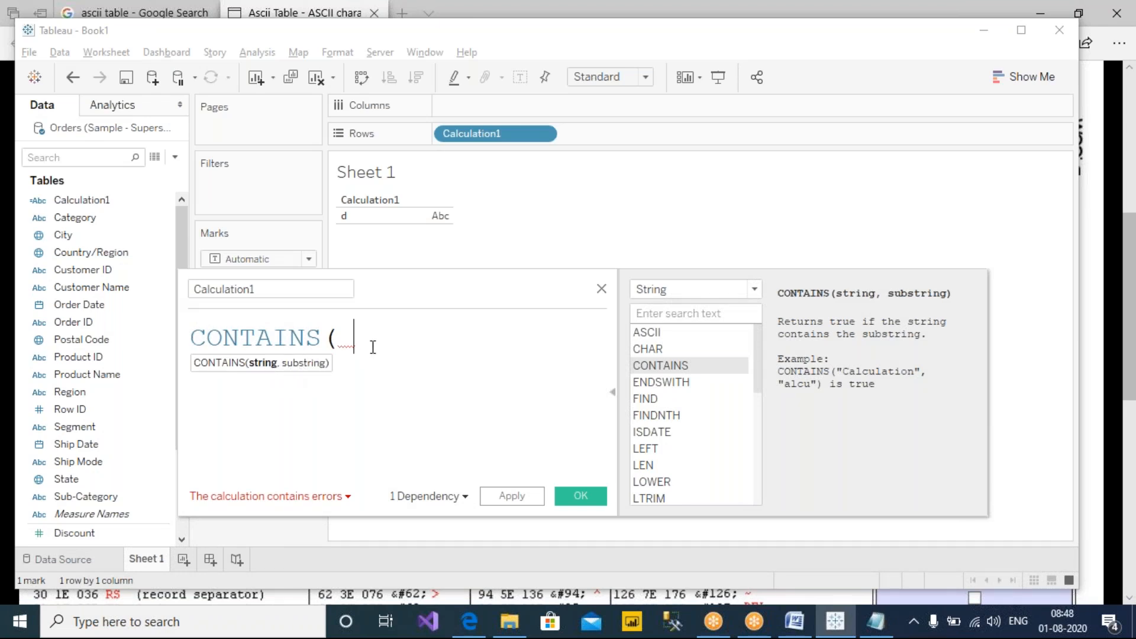
{"action": "key", "text": "BackSpace"}
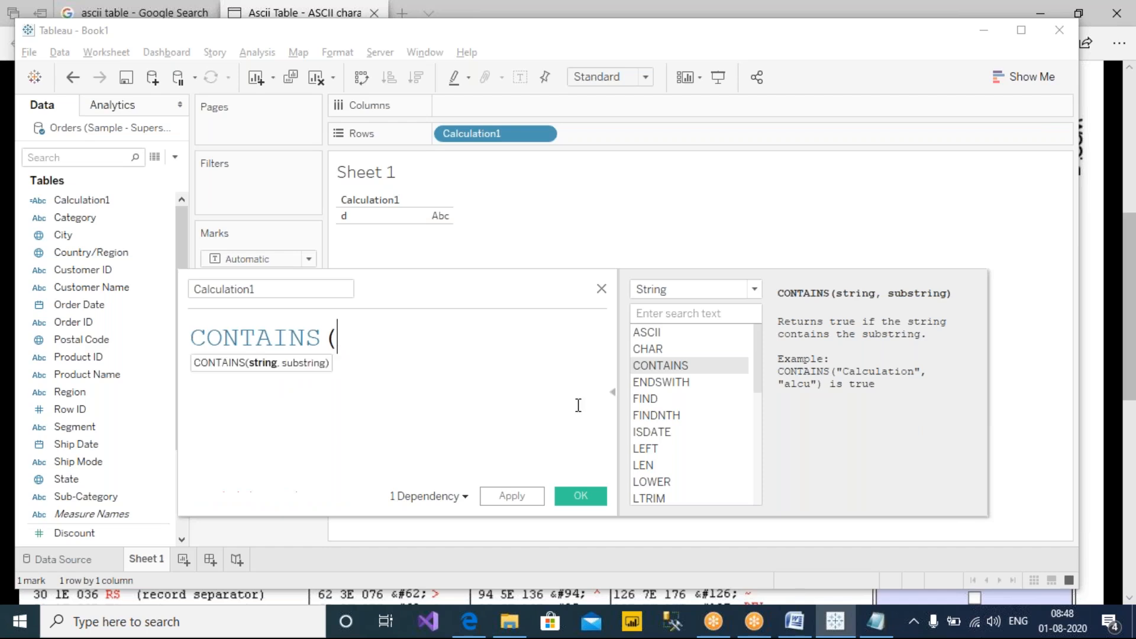
{"action": "type", "text": "''"}
{"action": "key", "text": "Left"}
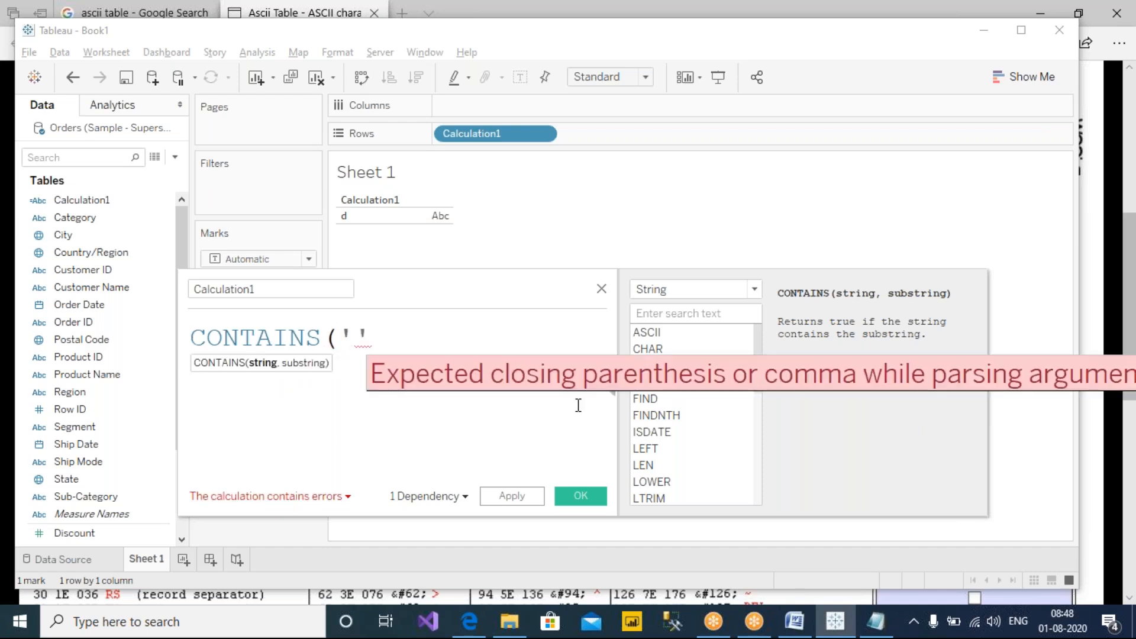
{"action": "type", "text": "Tableau"}
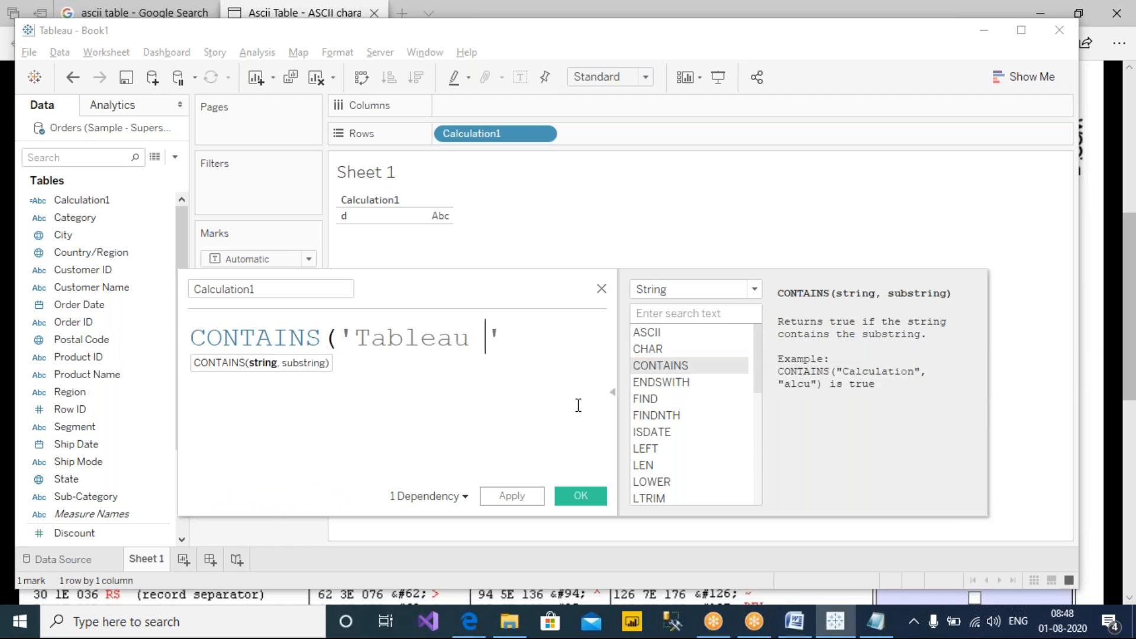
Collapse the function reference list, then widen the calculation editor and move it up and to the left.
{"action": "left_click", "coordinate": [612, 393]}
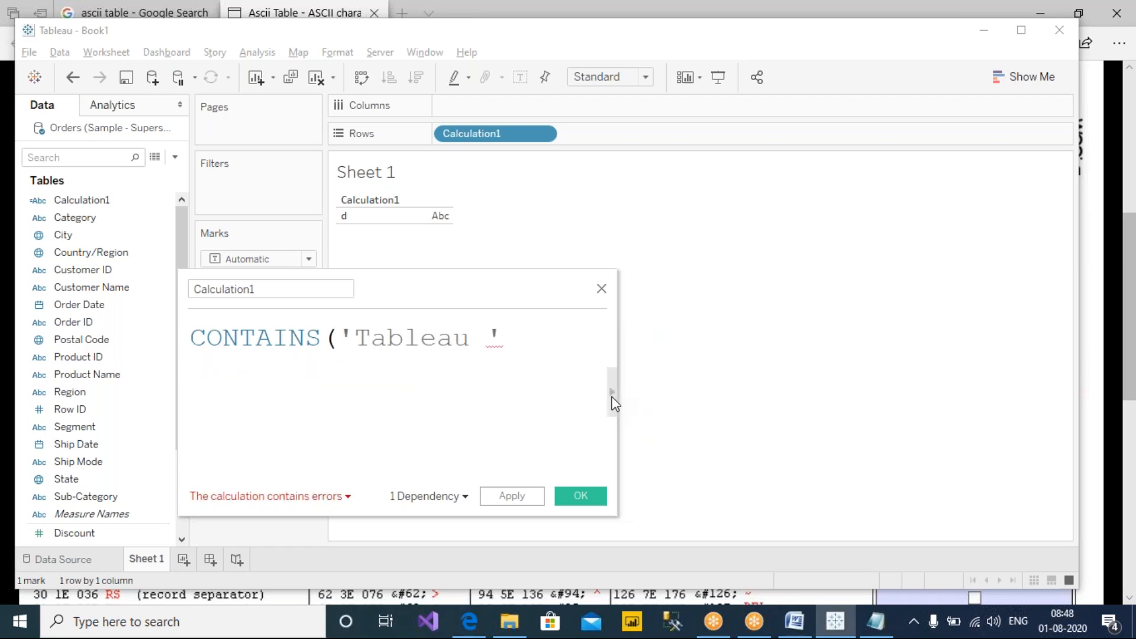
{"action": "left_click_drag", "start_coordinate": [618, 367], "coordinate": [953, 367]}
{"action": "left_click_drag", "start_coordinate": [550, 292], "coordinate": [412, 232]}
Complete the formula as CONTAINS('Tableau is easy','easy').
{"action": "left_click", "coordinate": [353, 283]}
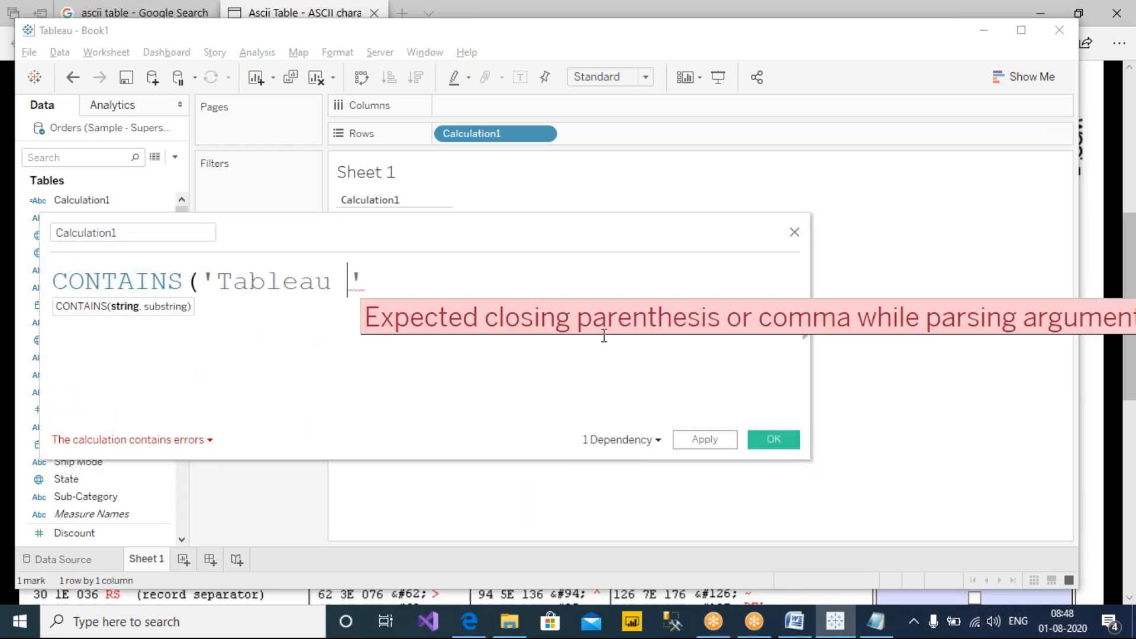
{"action": "key", "text": "BackSpace"}
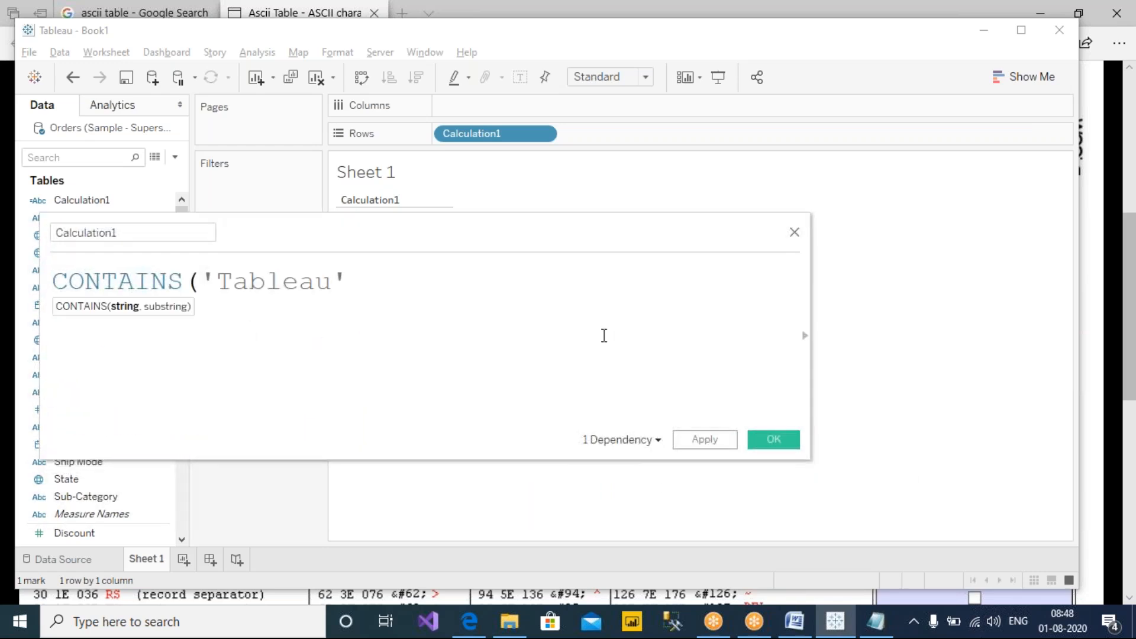
{"action": "type", "text": "is easy"}
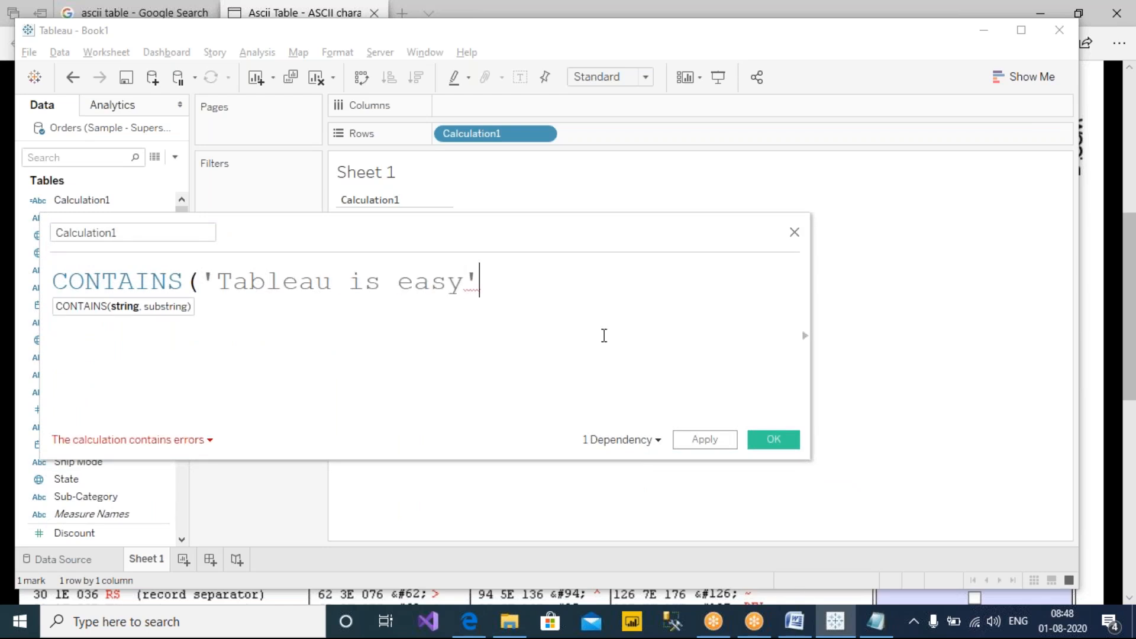
{"action": "left_click_drag", "start_coordinate": [235, 284], "coordinate": [470, 285]}
{"action": "left_click", "coordinate": [480, 287]}
{"action": "type", "text": ","}
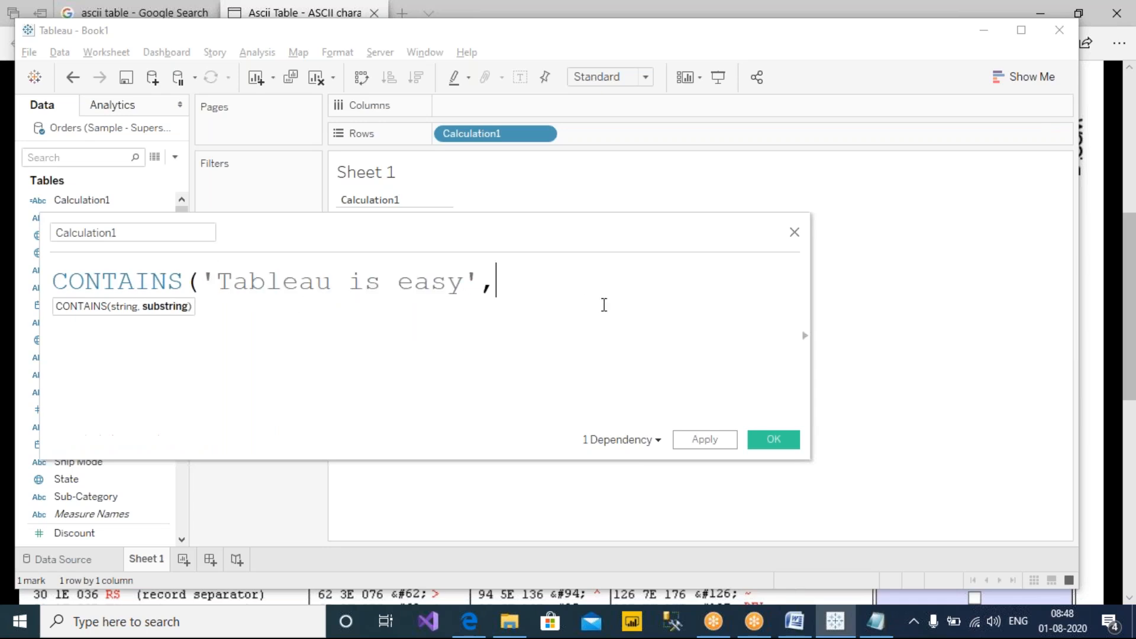
{"action": "type", "text": "'easy')"}
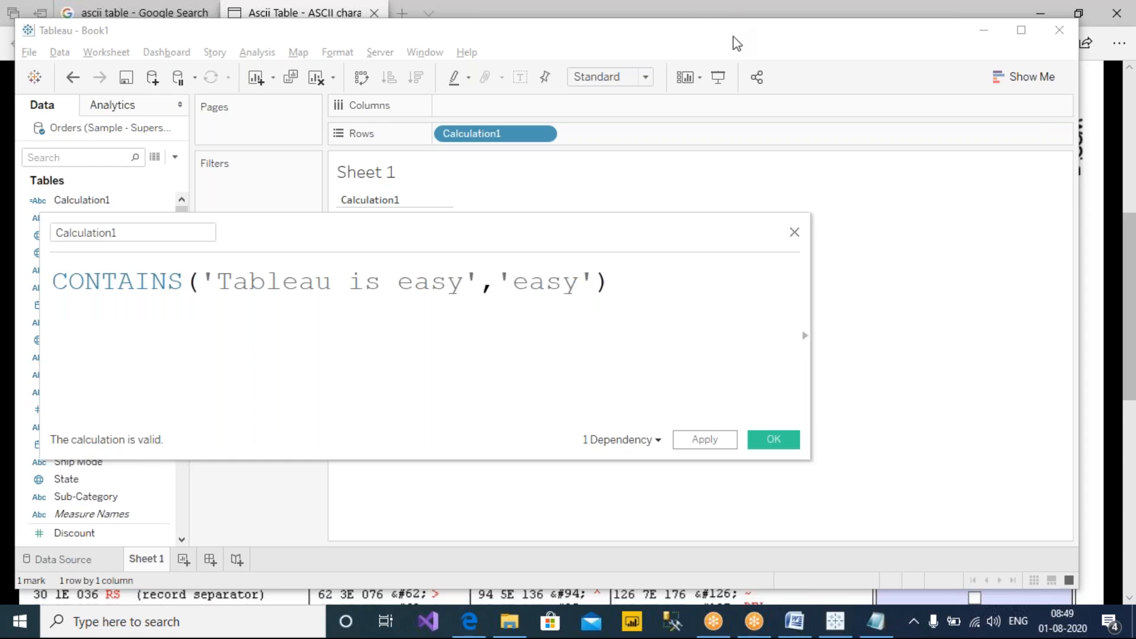
Underline CONTAINS in red and handwrite S. under the first argument and S.S under 'easy'.
{"action": "left_click_drag", "start_coordinate": [51, 305], "coordinate": [172, 308]}
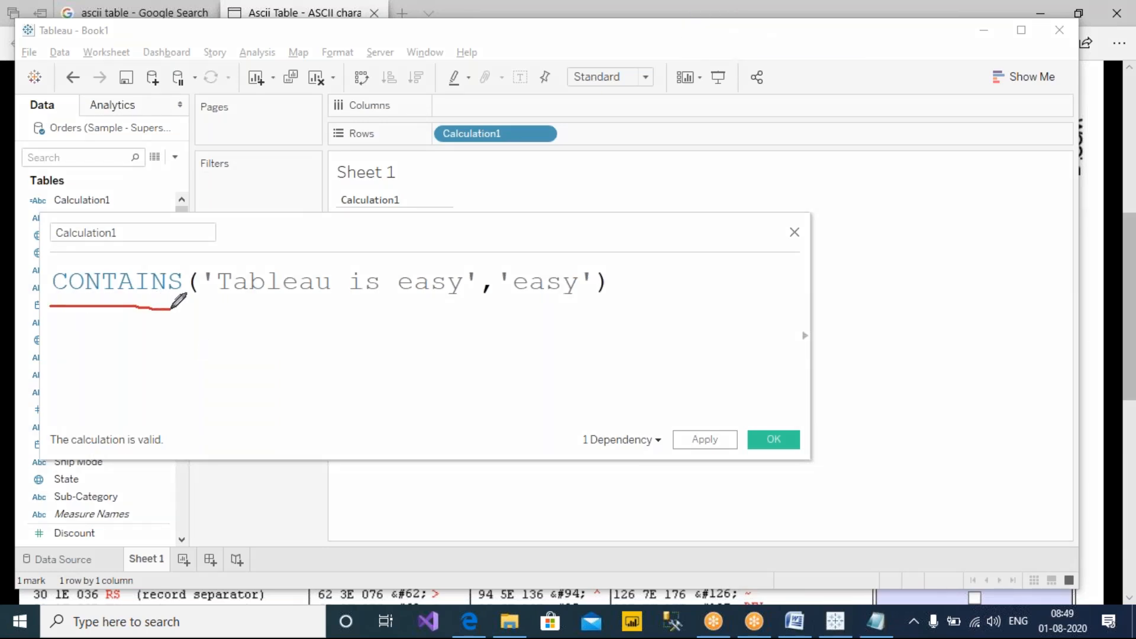
{"action": "left_click_drag", "start_coordinate": [311, 314], "coordinate": [289, 340]}
{"action": "left_click", "coordinate": [321, 334]}
{"action": "mouse_move", "coordinate": [520, 315]}
{"action": "left_mouse_down"}
{"action": "mouse_move", "coordinate": [523, 332]}
{"action": "mouse_move", "coordinate": [496, 338]}
{"action": "mouse_move", "coordinate": [559, 322]}
{"action": "mouse_move", "coordinate": [561, 335]}
{"action": "left_mouse_up"}
{"action": "left_click", "coordinate": [535, 330]}
{"action": "left_click", "coordinate": [636, 336]}
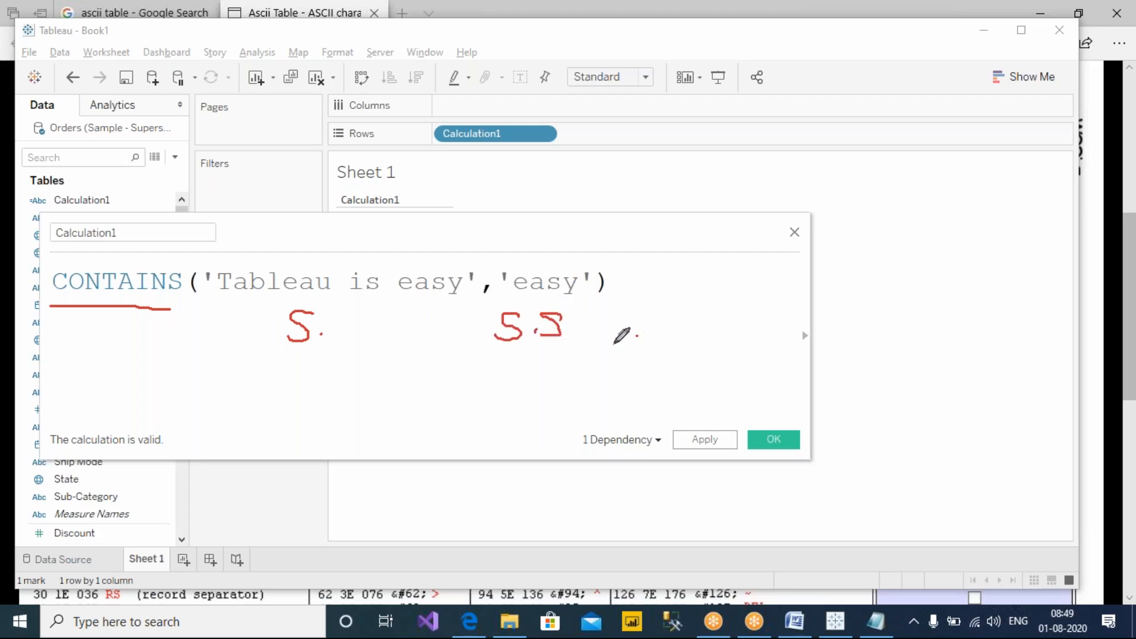
Circle the handwritten S., overline both arguments, and draw arrows from S.S to S. and from 'easy' to 'Tableau is easy'.
{"action": "mouse_move", "coordinate": [302, 295]}
{"action": "left_mouse_down"}
{"action": "mouse_move", "coordinate": [335, 348]}
{"action": "mouse_move", "coordinate": [329, 300]}
{"action": "left_mouse_up"}
{"action": "mouse_move", "coordinate": [535, 350]}
{"action": "left_mouse_down"}
{"action": "mouse_move", "coordinate": [519, 398]}
{"action": "mouse_move", "coordinate": [349, 379]}
{"action": "left_mouse_up"}
{"action": "left_click_drag", "start_coordinate": [322, 379], "coordinate": [354, 369]}
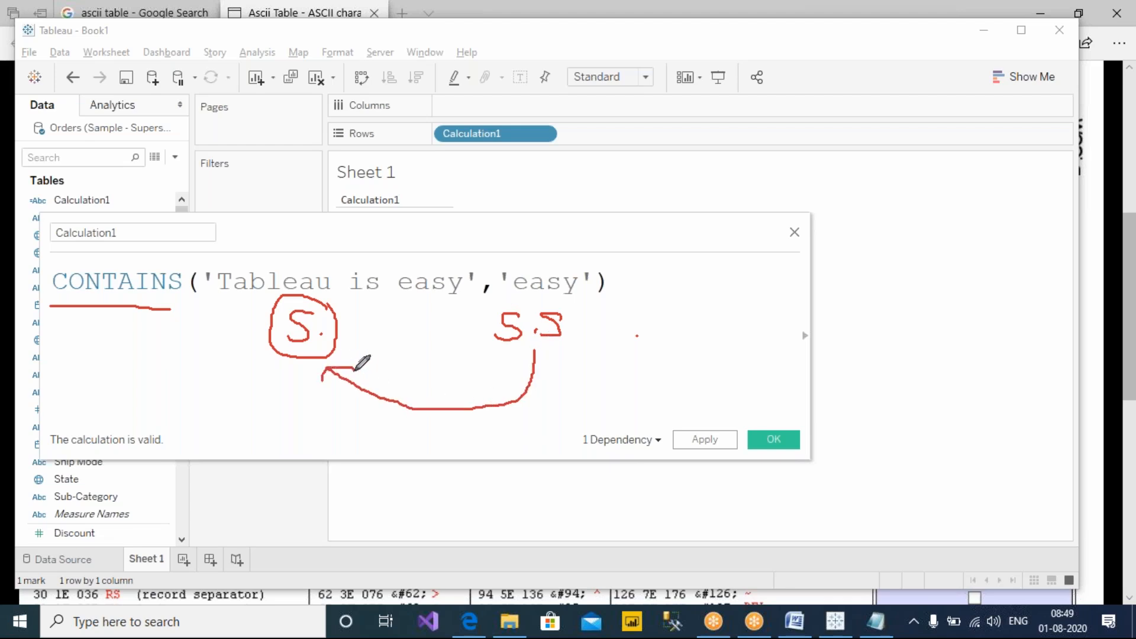
{"action": "mouse_move", "coordinate": [219, 256]}
{"action": "left_mouse_down"}
{"action": "mouse_move", "coordinate": [587, 264]}
{"action": "mouse_move", "coordinate": [459, 159]}
{"action": "mouse_move", "coordinate": [354, 225]}
{"action": "mouse_move", "coordinate": [345, 251]}
{"action": "mouse_move", "coordinate": [362, 234]}
{"action": "left_mouse_up"}
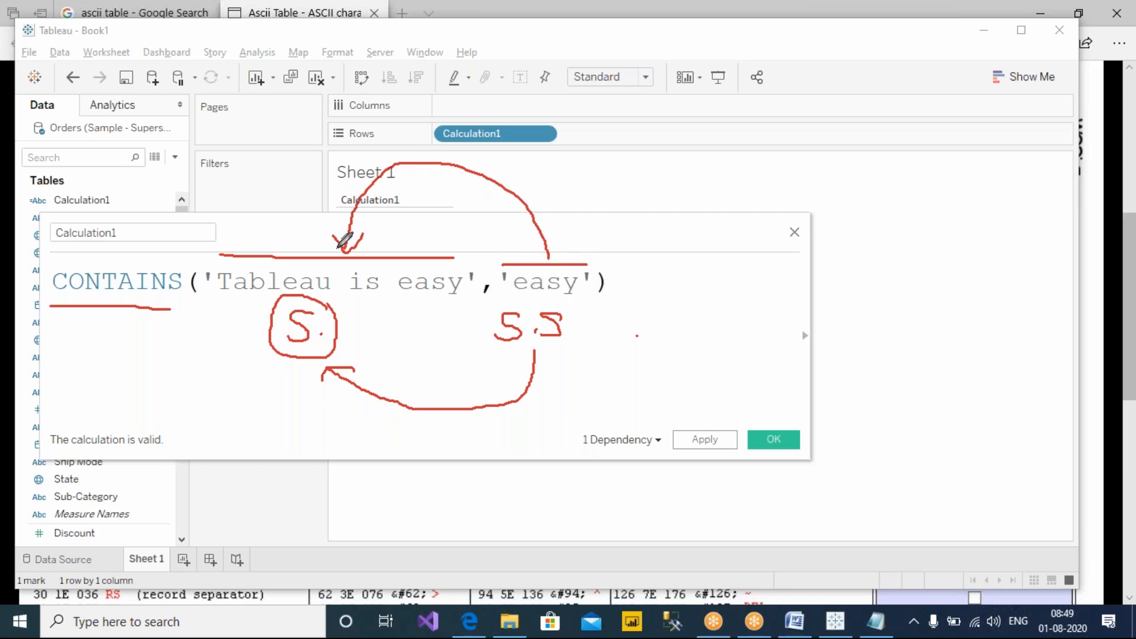
Handwrite an equals sign after the CONTAINS formula, followed by Y over N separated by a line.
{"action": "mouse_move", "coordinate": [620, 279]}
{"action": "left_mouse_down"}
{"action": "mouse_move", "coordinate": [648, 279]}
{"action": "mouse_move", "coordinate": [658, 293]}
{"action": "left_mouse_up"}
{"action": "mouse_move", "coordinate": [670, 225]}
{"action": "left_mouse_down"}
{"action": "mouse_move", "coordinate": [692, 245]}
{"action": "mouse_move", "coordinate": [691, 278]}
{"action": "left_mouse_up"}
{"action": "mouse_move", "coordinate": [682, 308]}
{"action": "left_mouse_down"}
{"action": "mouse_move", "coordinate": [683, 323]}
{"action": "mouse_move", "coordinate": [723, 289]}
{"action": "left_mouse_up"}
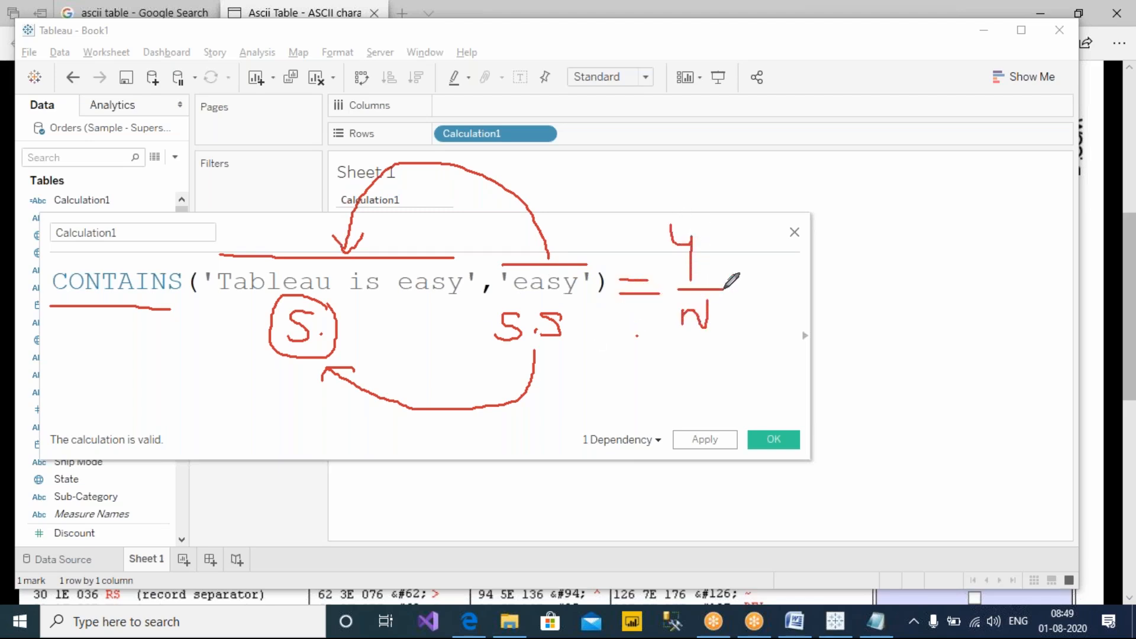
Handwrite T over F beside the Y/N annotation and circle the pair in red.
{"action": "mouse_move", "coordinate": [732, 232]}
{"action": "left_mouse_down"}
{"action": "mouse_move", "coordinate": [802, 235]}
{"action": "mouse_move", "coordinate": [769, 269]}
{"action": "mouse_move", "coordinate": [799, 284]}
{"action": "mouse_move", "coordinate": [761, 344]}
{"action": "left_mouse_up"}
{"action": "left_click", "coordinate": [760, 303]}
{"action": "mouse_move", "coordinate": [762, 296]}
{"action": "left_mouse_down"}
{"action": "mouse_move", "coordinate": [796, 284]}
{"action": "mouse_move", "coordinate": [790, 310]}
{"action": "left_mouse_up"}
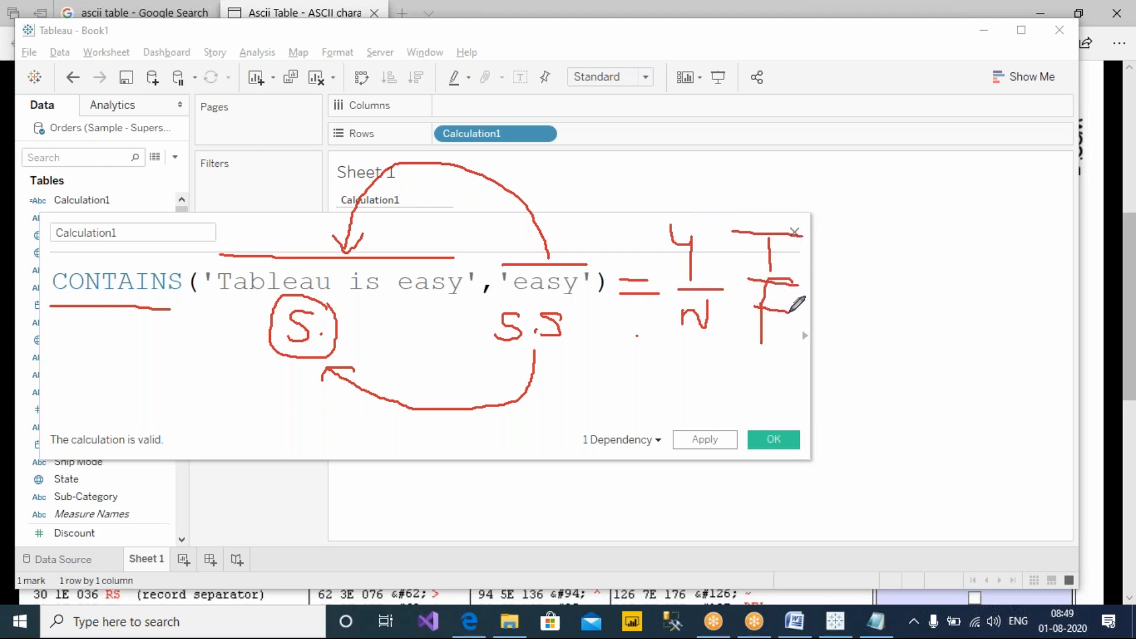
{"action": "mouse_move", "coordinate": [808, 218]}
{"action": "left_mouse_down"}
{"action": "mouse_move", "coordinate": [741, 269]}
{"action": "mouse_move", "coordinate": [805, 323]}
{"action": "mouse_move", "coordinate": [809, 213]}
{"action": "left_mouse_up"}
Handwrite T and F split by a vertical line above the formula, circle them, and circle Calculation1's data type icon.
{"action": "mouse_move", "coordinate": [554, 173]}
{"action": "left_mouse_down"}
{"action": "mouse_move", "coordinate": [594, 174]}
{"action": "mouse_move", "coordinate": [578, 229]}
{"action": "left_mouse_up"}
{"action": "left_click_drag", "start_coordinate": [605, 145], "coordinate": [617, 277]}
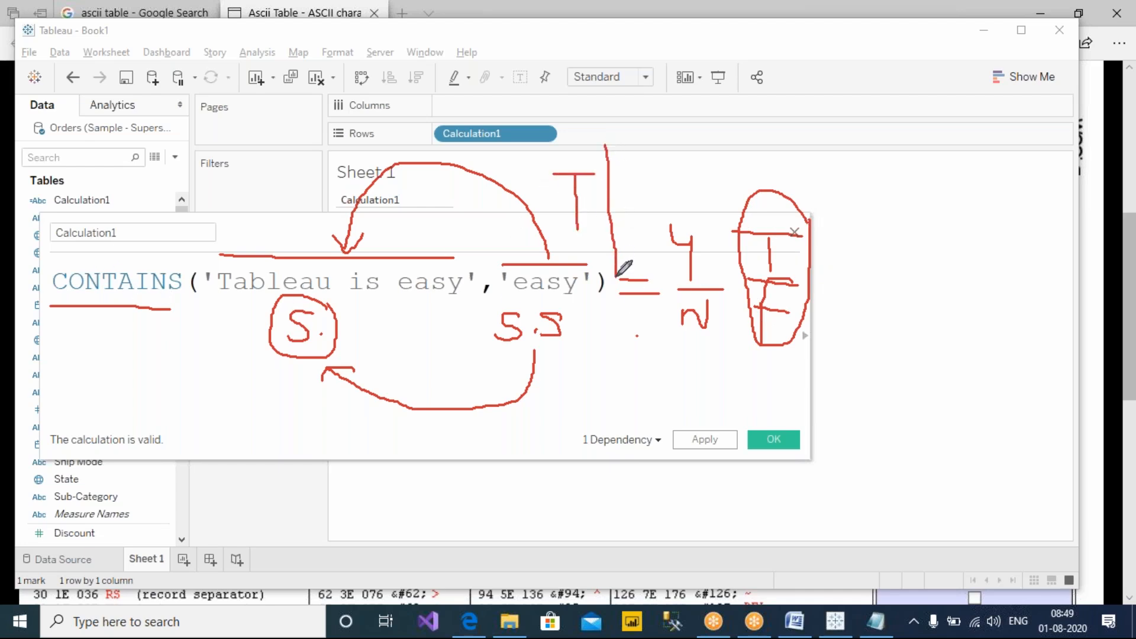
{"action": "mouse_move", "coordinate": [632, 190]}
{"action": "left_mouse_down"}
{"action": "mouse_move", "coordinate": [632, 247]}
{"action": "mouse_move", "coordinate": [655, 189]}
{"action": "mouse_move", "coordinate": [653, 214]}
{"action": "left_mouse_up"}
{"action": "mouse_move", "coordinate": [651, 145]}
{"action": "left_mouse_down"}
{"action": "mouse_move", "coordinate": [562, 141]}
{"action": "mouse_move", "coordinate": [647, 257]}
{"action": "mouse_move", "coordinate": [680, 144]}
{"action": "mouse_move", "coordinate": [651, 144]}
{"action": "left_mouse_up"}
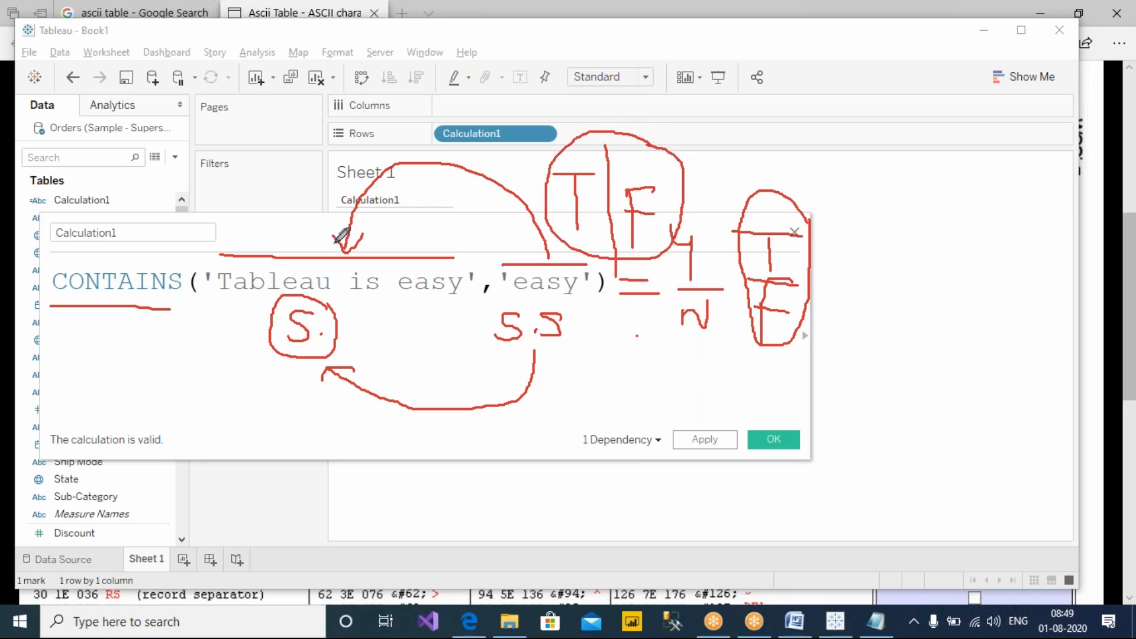
{"action": "mouse_move", "coordinate": [51, 191]}
{"action": "left_mouse_down"}
{"action": "mouse_move", "coordinate": [35, 180]}
{"action": "mouse_move", "coordinate": [26, 205]}
{"action": "mouse_move", "coordinate": [55, 196]}
{"action": "left_mouse_up"}
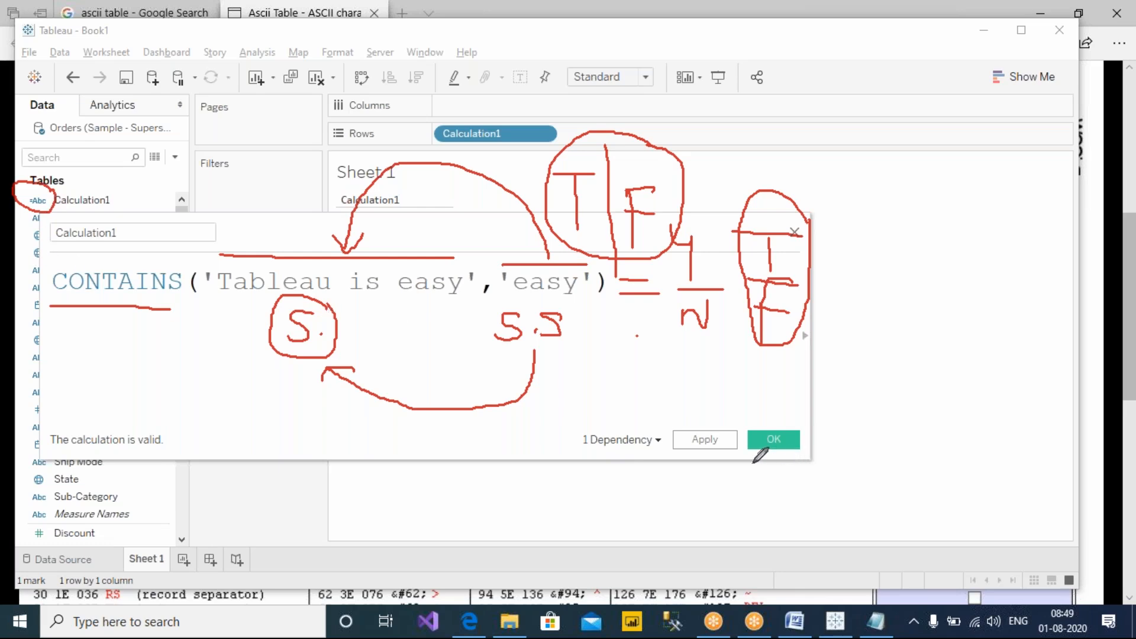
Apply the CONTAINS formula, then clear the annotations and move the calculation editor below the result in the view.
{"action": "left_click", "coordinate": [705, 440]}
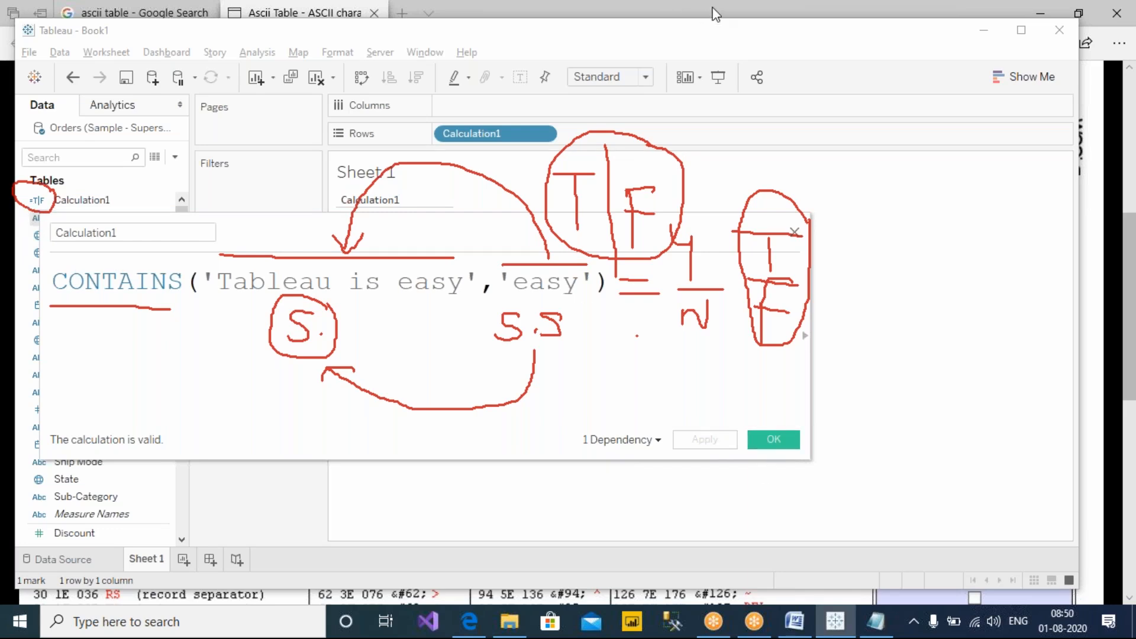
{"action": "left_click", "coordinate": [777, 122]}
{"action": "left_click_drag", "start_coordinate": [350, 225], "coordinate": [358, 334]}
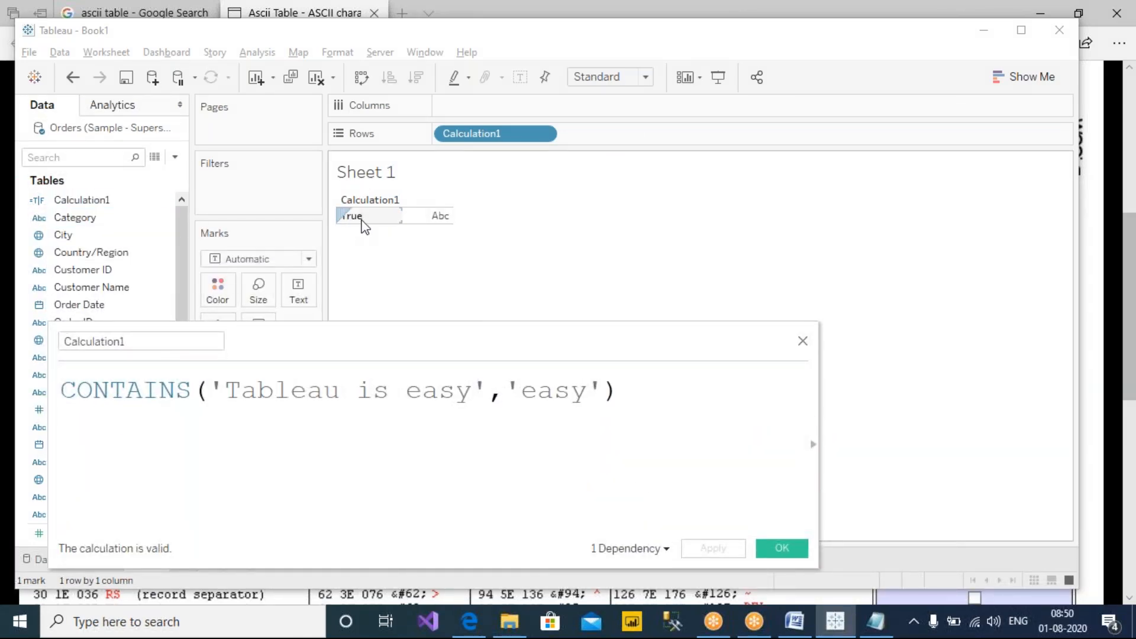
{"action": "left_click", "coordinate": [430, 451]}
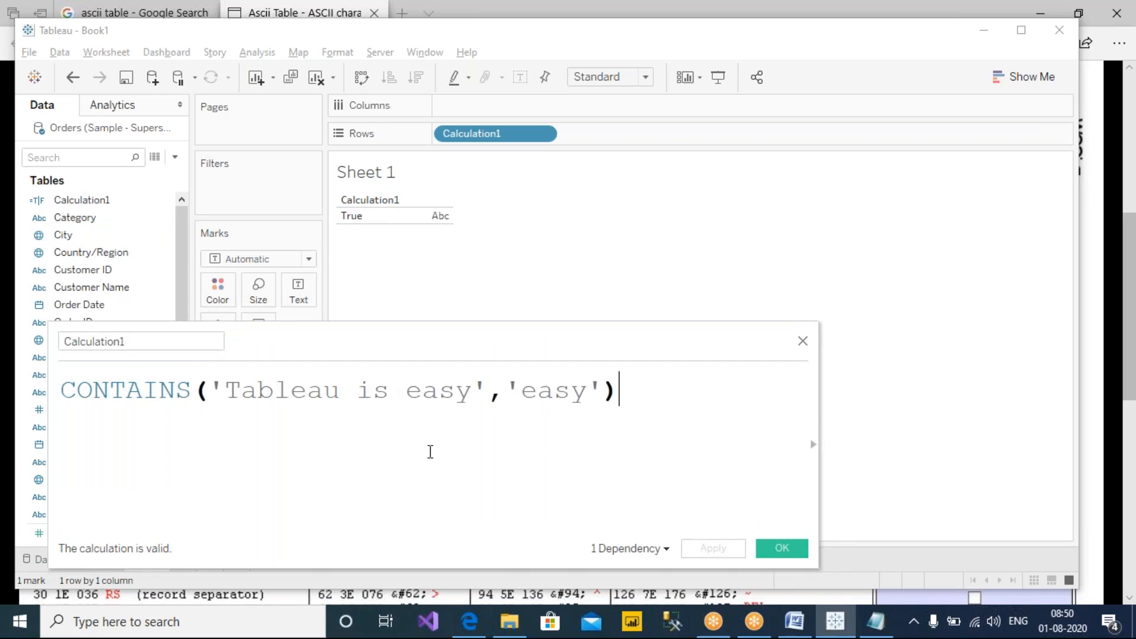
Highlight the CONTAINS function name in the formula to point it out.
{"action": "left_click_drag", "start_coordinate": [192, 394], "coordinate": [64, 402]}
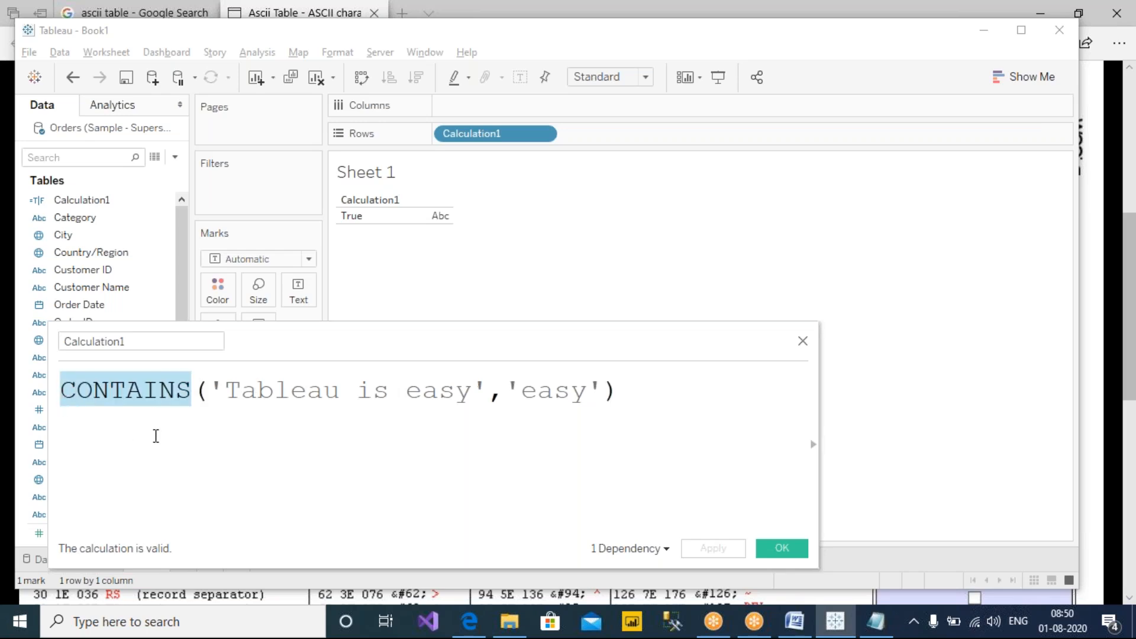
{"action": "left_click", "coordinate": [155, 436]}
{"action": "left_click_drag", "start_coordinate": [191, 391], "coordinate": [8, 385]}
{"action": "left_click", "coordinate": [41, 396]}
{"action": "left_click", "coordinate": [280, 437]}
{"action": "left_click", "coordinate": [192, 392]}
{"action": "left_click_drag", "start_coordinate": [192, 393], "coordinate": [41, 388]}
{"action": "left_click", "coordinate": [583, 451]}
Change the substring argument to 'Easy' with a capital E and apply the calculation.
{"action": "left_click_drag", "start_coordinate": [536, 392], "coordinate": [521, 391]}
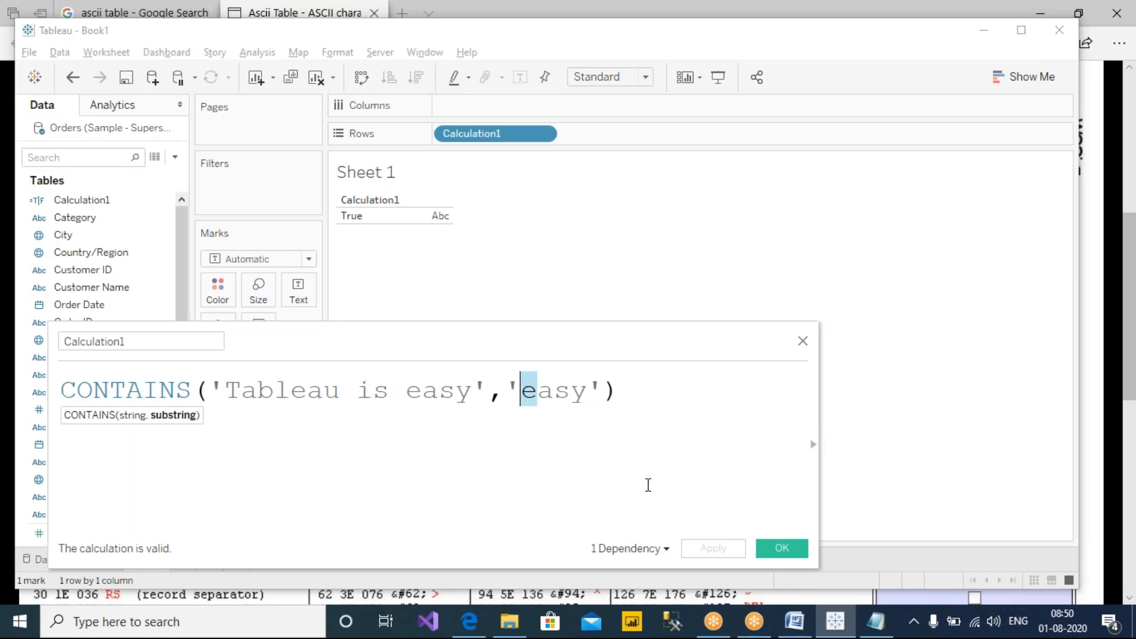
{"action": "type", "text": "E"}
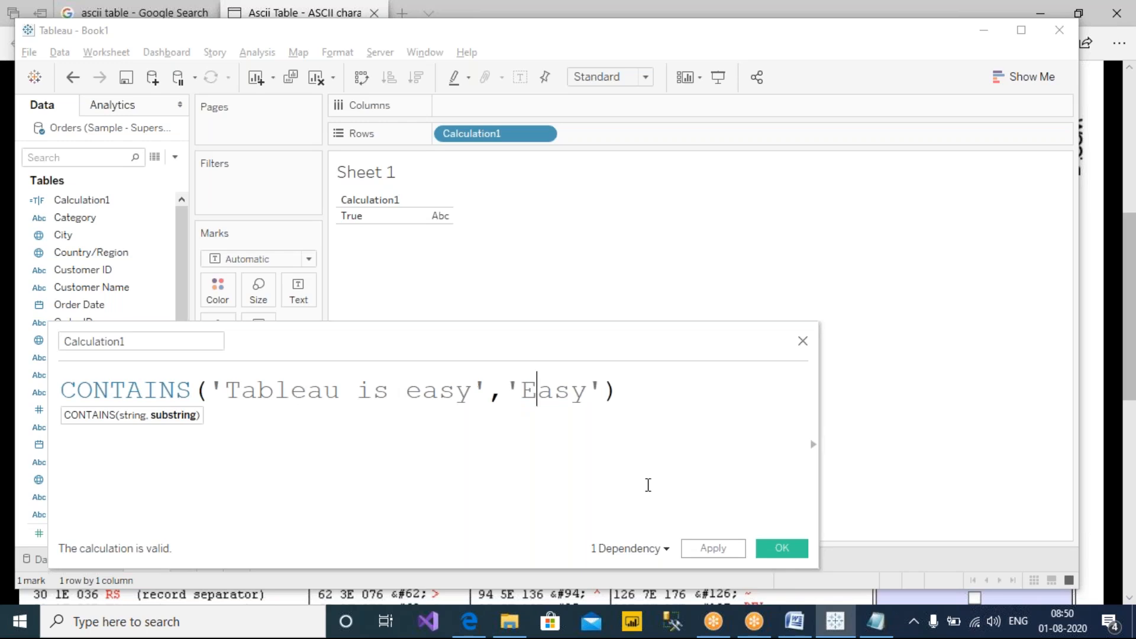
{"action": "left_click", "coordinate": [711, 549]}
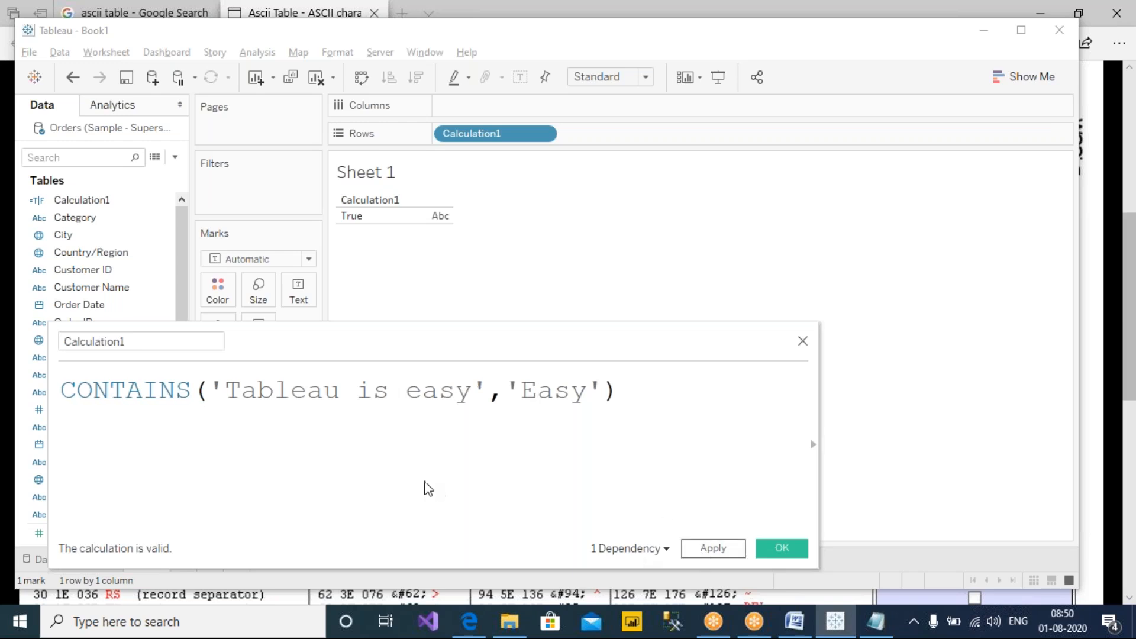
Underline the view's result twice in red, then circle CONTAINS and connect it to a circled asterisk.
{"action": "left_click", "coordinate": [740, 3]}
{"action": "left_click", "coordinate": [733, 45]}
{"action": "mouse_move", "coordinate": [329, 233]}
{"action": "left_mouse_down"}
{"action": "mouse_move", "coordinate": [381, 227]}
{"action": "mouse_move", "coordinate": [389, 248]}
{"action": "left_mouse_up"}
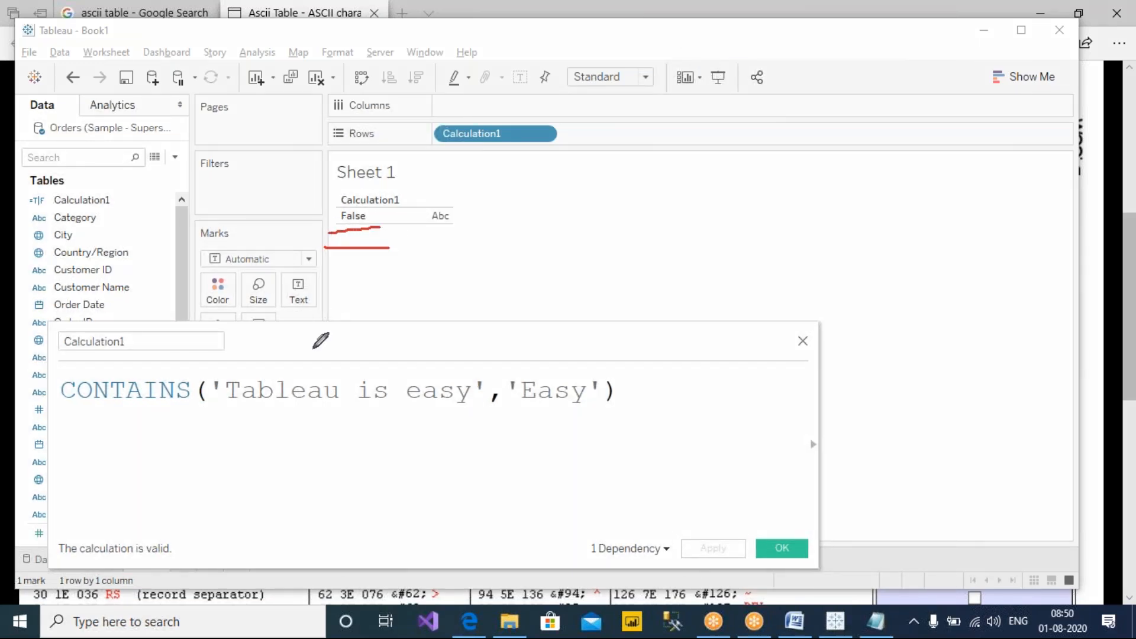
{"action": "mouse_move", "coordinate": [203, 373]}
{"action": "left_mouse_down"}
{"action": "mouse_move", "coordinate": [141, 350]}
{"action": "mouse_move", "coordinate": [55, 394]}
{"action": "mouse_move", "coordinate": [153, 430]}
{"action": "mouse_move", "coordinate": [204, 370]}
{"action": "left_mouse_up"}
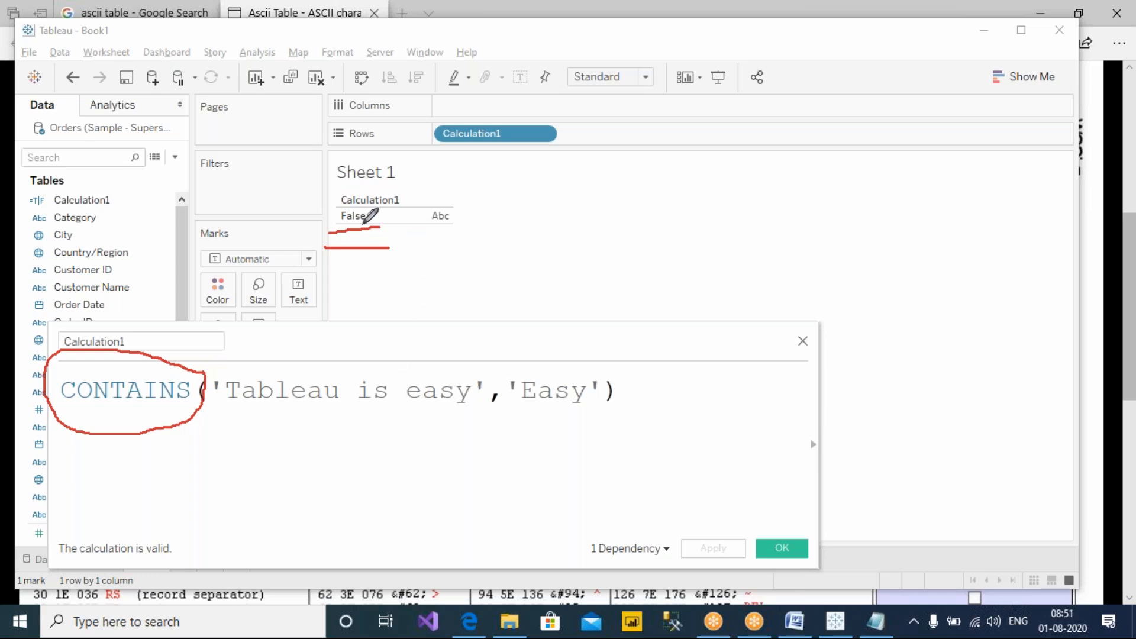
{"action": "mouse_move", "coordinate": [183, 357]}
{"action": "left_mouse_down"}
{"action": "mouse_move", "coordinate": [324, 352]}
{"action": "mouse_move", "coordinate": [284, 349]}
{"action": "mouse_move", "coordinate": [342, 332]}
{"action": "mouse_move", "coordinate": [330, 318]}
{"action": "left_mouse_up"}
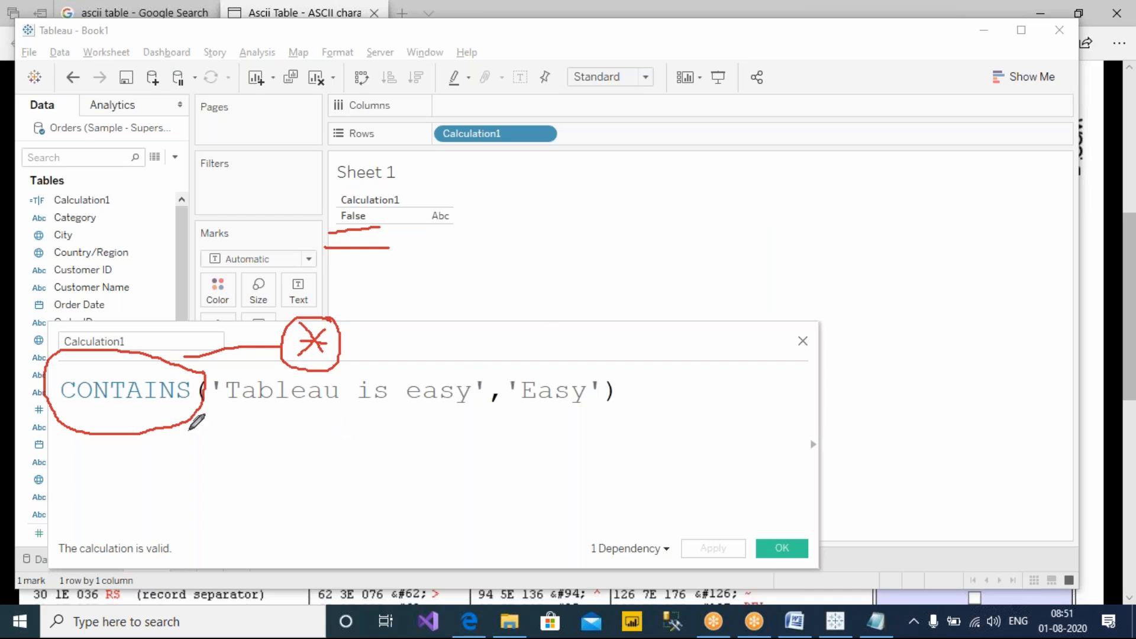
Highlight the 'Tableau is easy' and 'Easy' arguments to compare them, and clear the red annotations.
{"action": "left_click_drag", "start_coordinate": [226, 392], "coordinate": [583, 391]}
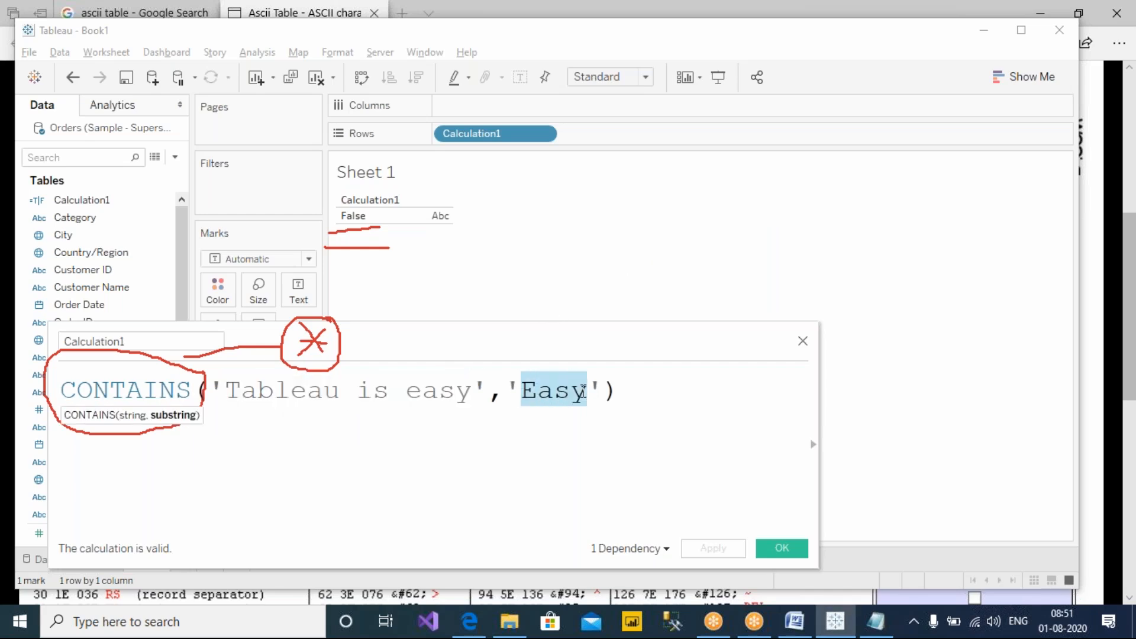
{"action": "left_click_drag", "start_coordinate": [472, 393], "coordinate": [207, 396]}
{"action": "left_click_drag", "start_coordinate": [521, 392], "coordinate": [588, 394]}
{"action": "left_click", "coordinate": [647, 395]}
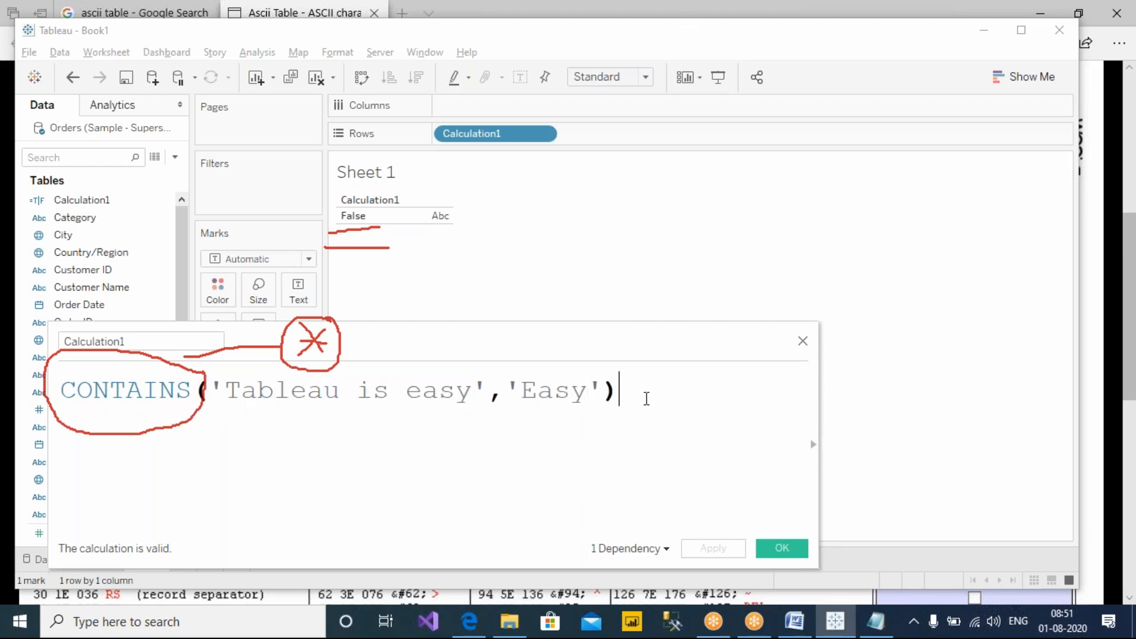
{"action": "left_click", "coordinate": [68, 201]}
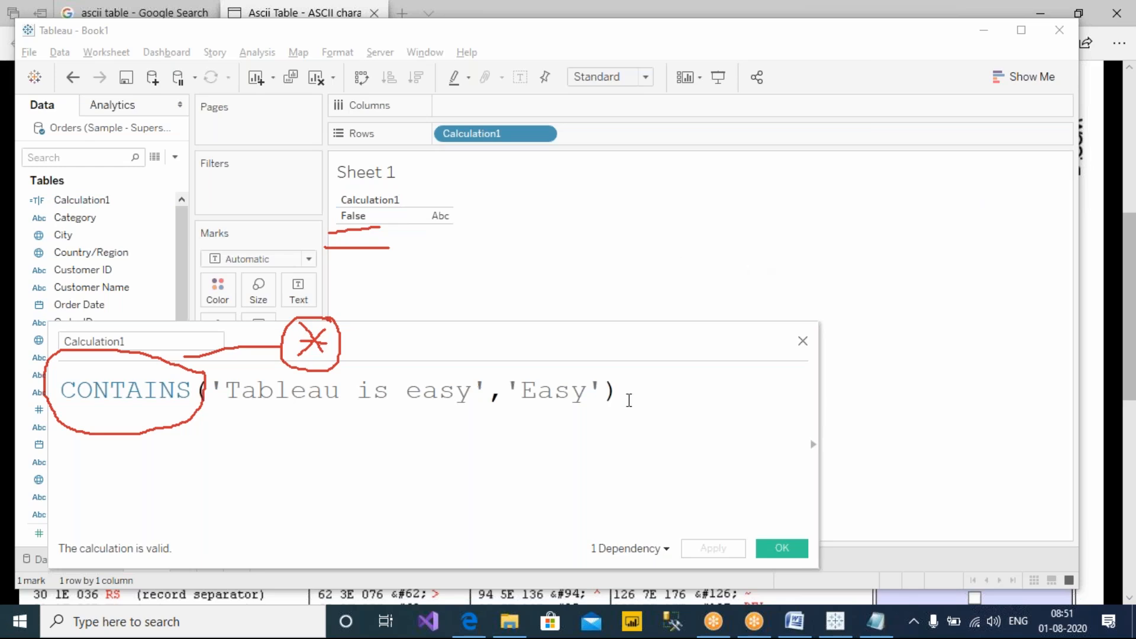
{"action": "left_click", "coordinate": [726, 14]}
{"action": "left_click", "coordinate": [743, 123]}
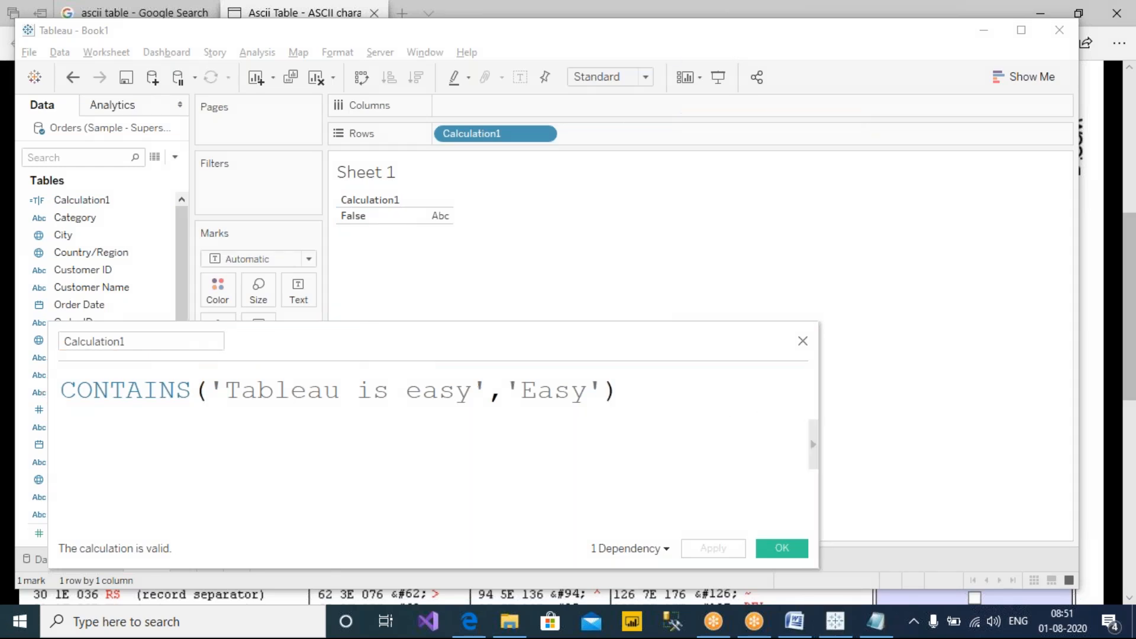
Narrow the calculation editor and comment out the CONTAINS formula with //.
{"action": "left_click_drag", "start_coordinate": [824, 419], "coordinate": [669, 417]}
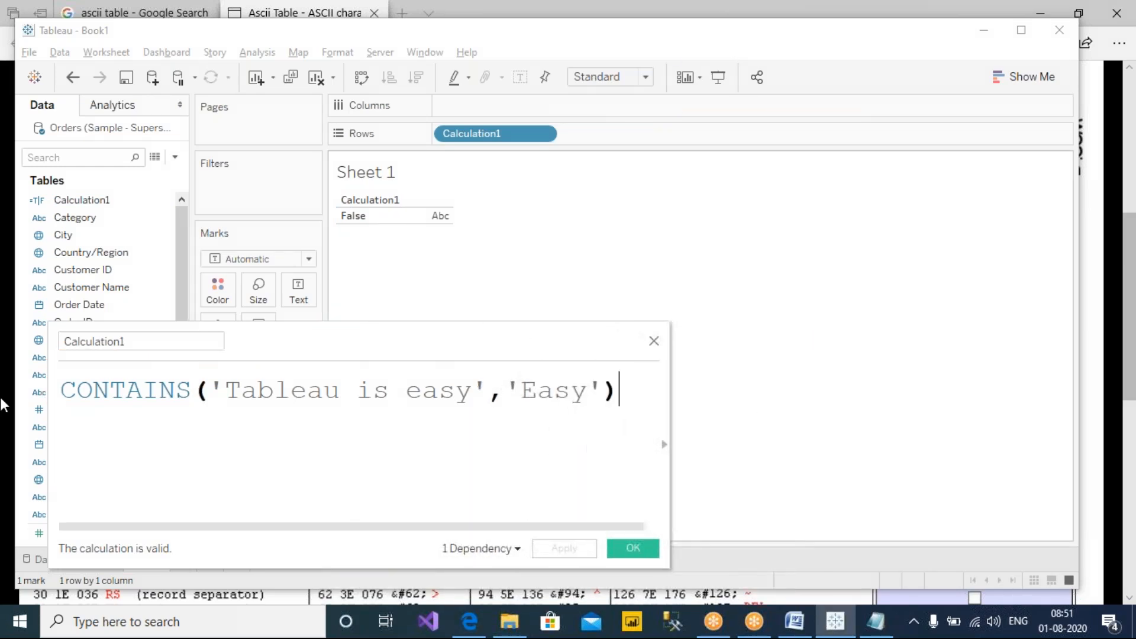
{"action": "left_click", "coordinate": [63, 391]}
{"action": "type", "text": "//"}
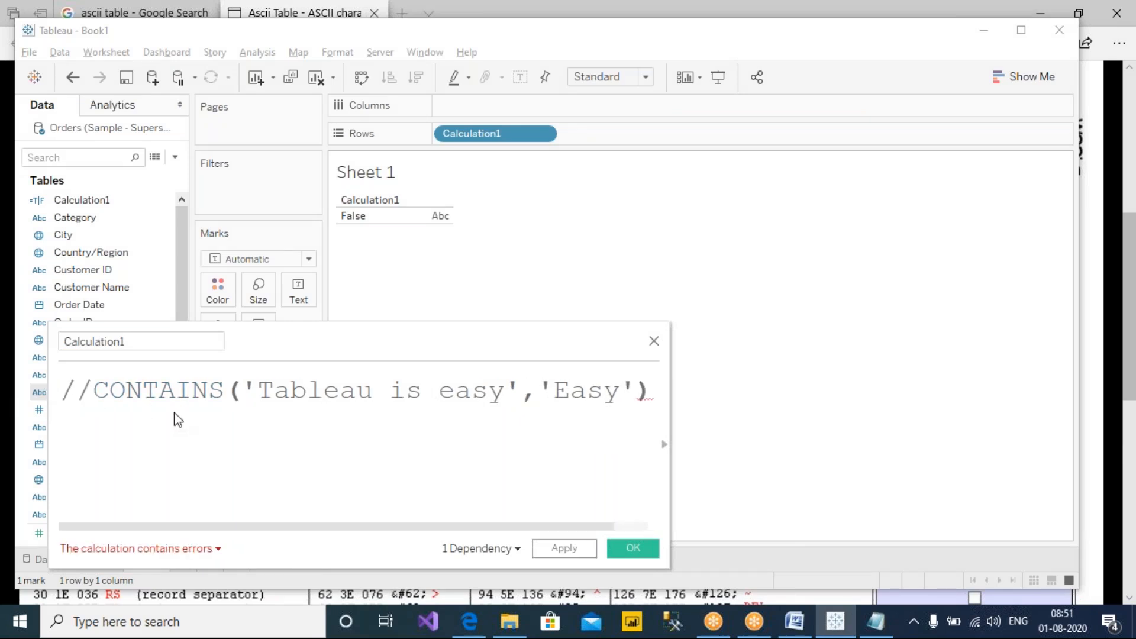
Save the workbook as Aug1 in the Day19_Aug1 folder inside #Jul_2020.
{"action": "key", "text": "ctrl+s"}
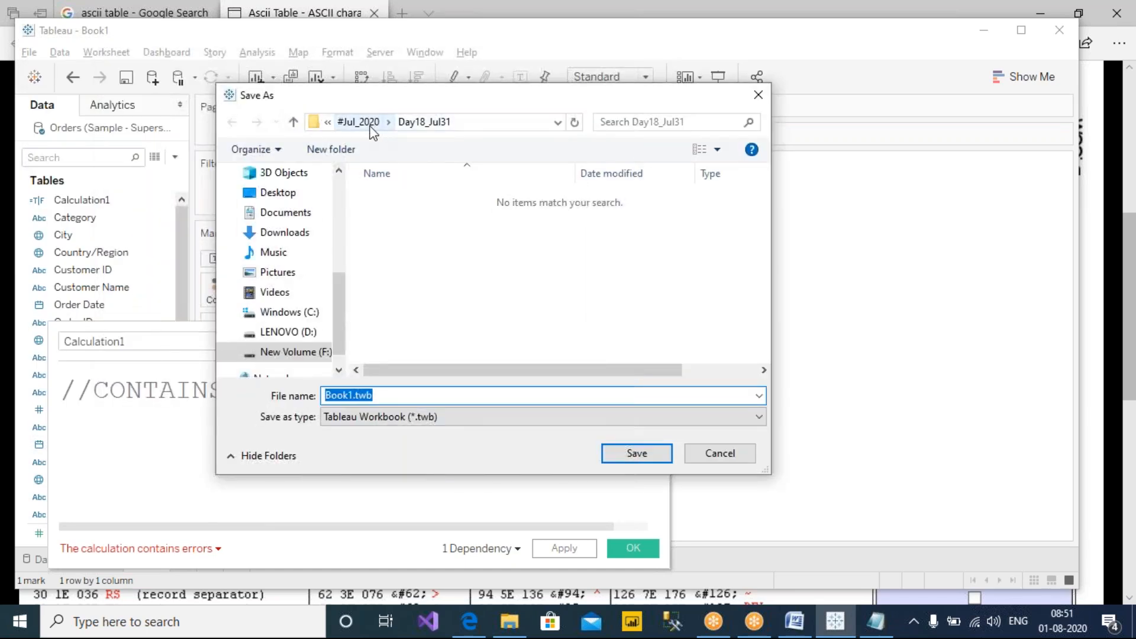
{"action": "left_click", "coordinate": [359, 122]}
{"action": "scroll", "coordinate": [414, 295], "scroll_direction": "down", "scroll_amount": 3}
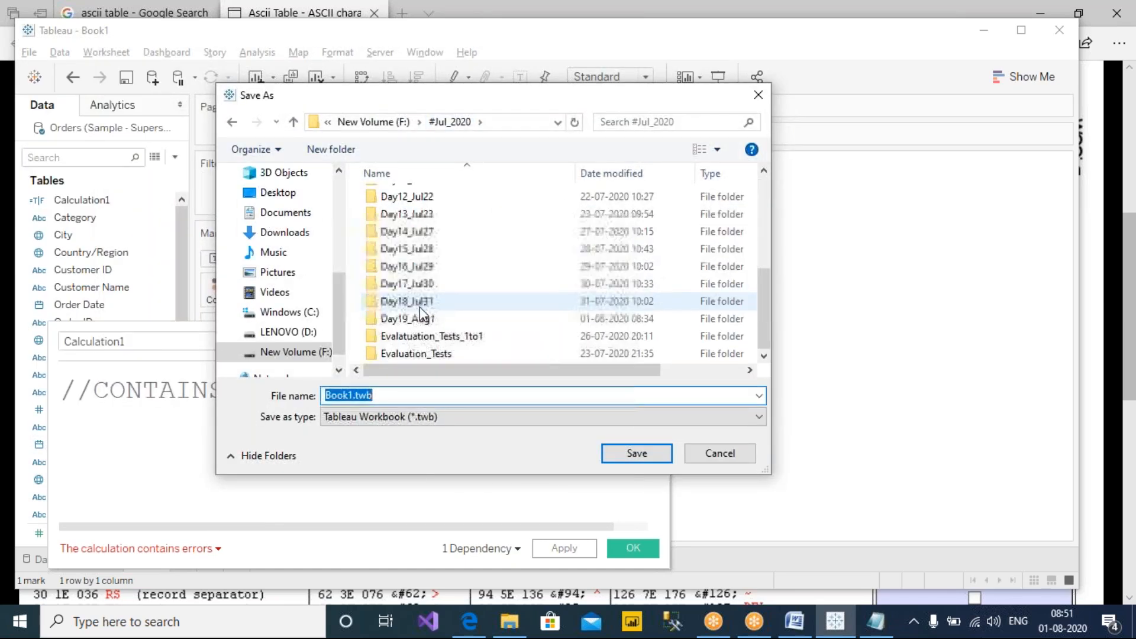
{"action": "left_click", "coordinate": [418, 323]}
{"action": "double_click", "coordinate": [417, 323]}
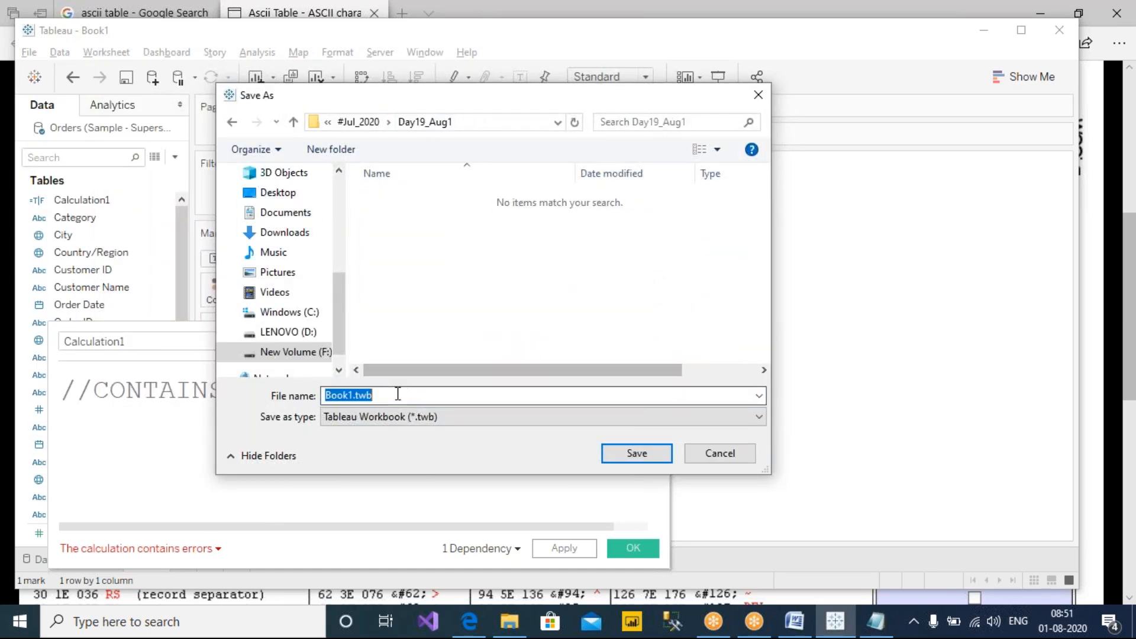
{"action": "type", "text": "Aug1"}
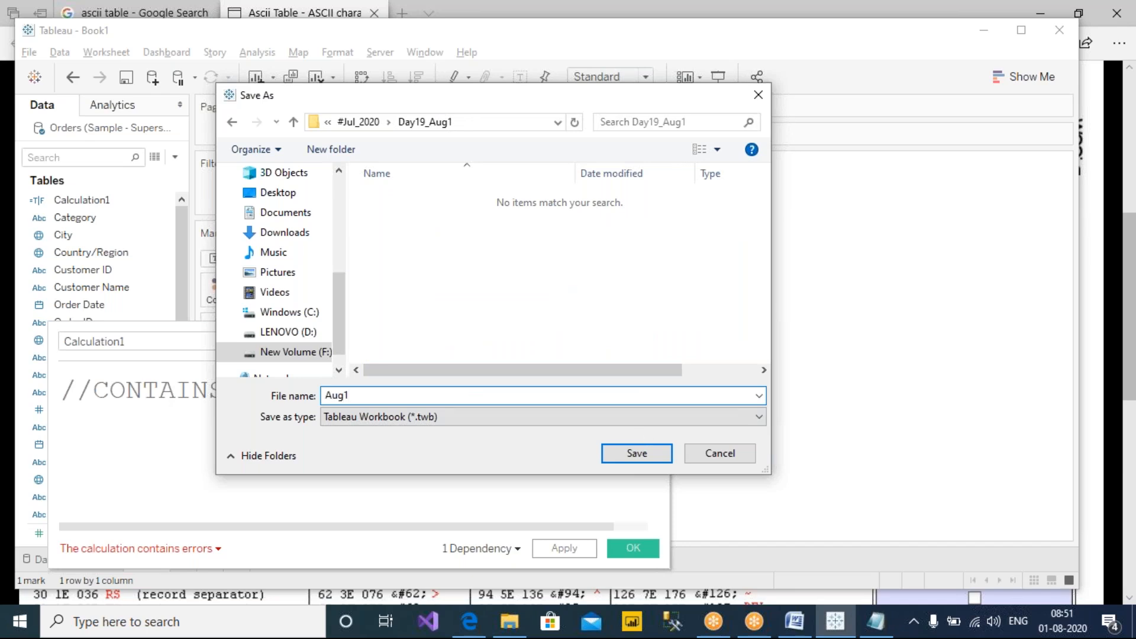
{"action": "key", "text": "Tab"}
{"action": "key", "text": "Down"}
{"action": "key", "text": "Down"}
{"action": "key", "text": "Return"}
{"action": "key", "text": "Return"}
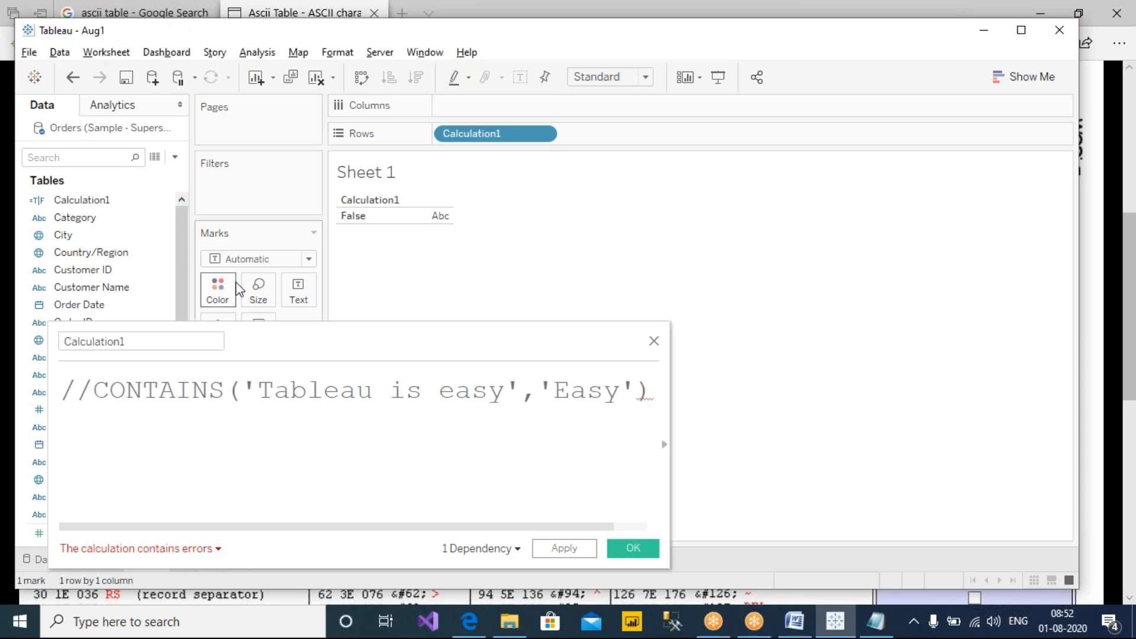
Move the calculation editor up, expand its function reference, and show the description of ENDSWITH.
{"action": "left_click_drag", "start_coordinate": [287, 332], "coordinate": [331, 194]}
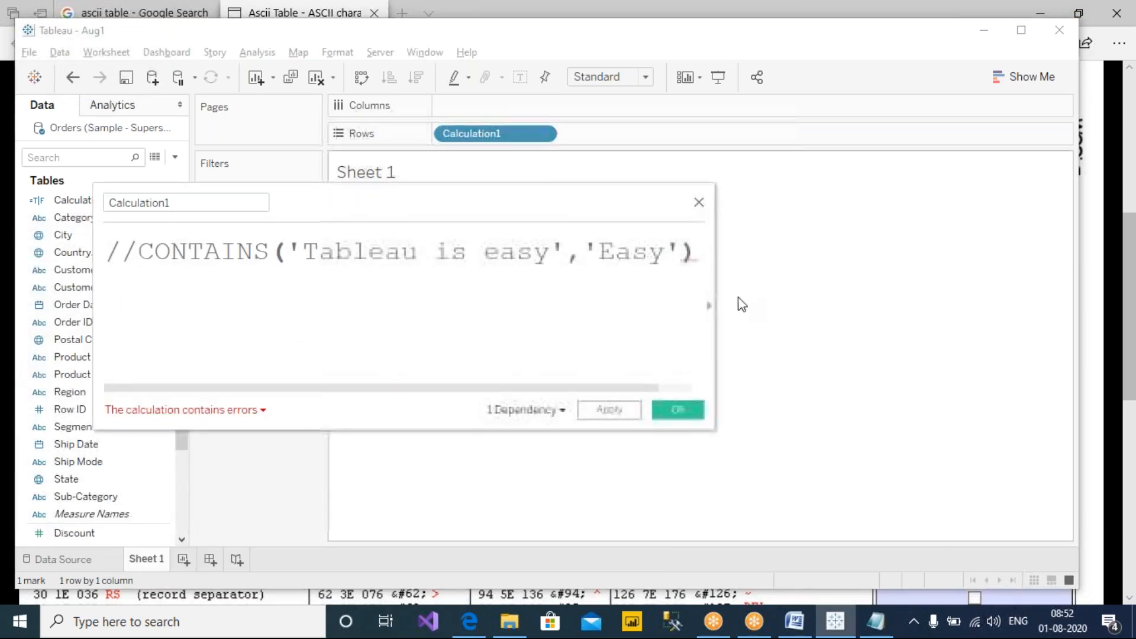
{"action": "left_click", "coordinate": [710, 305]}
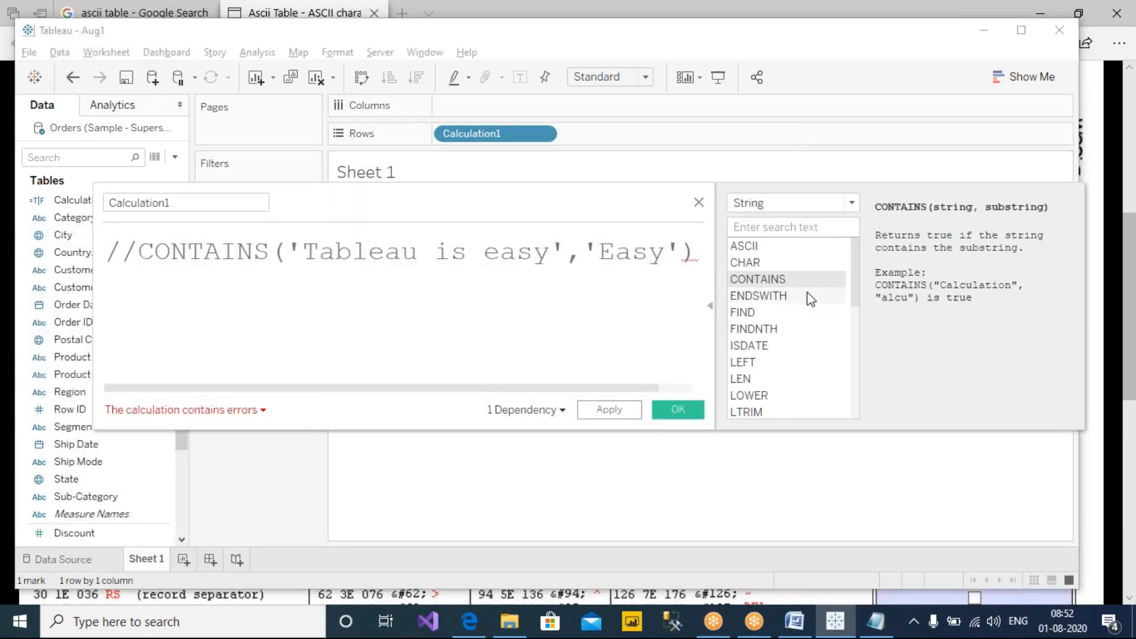
{"action": "left_click", "coordinate": [776, 298]}
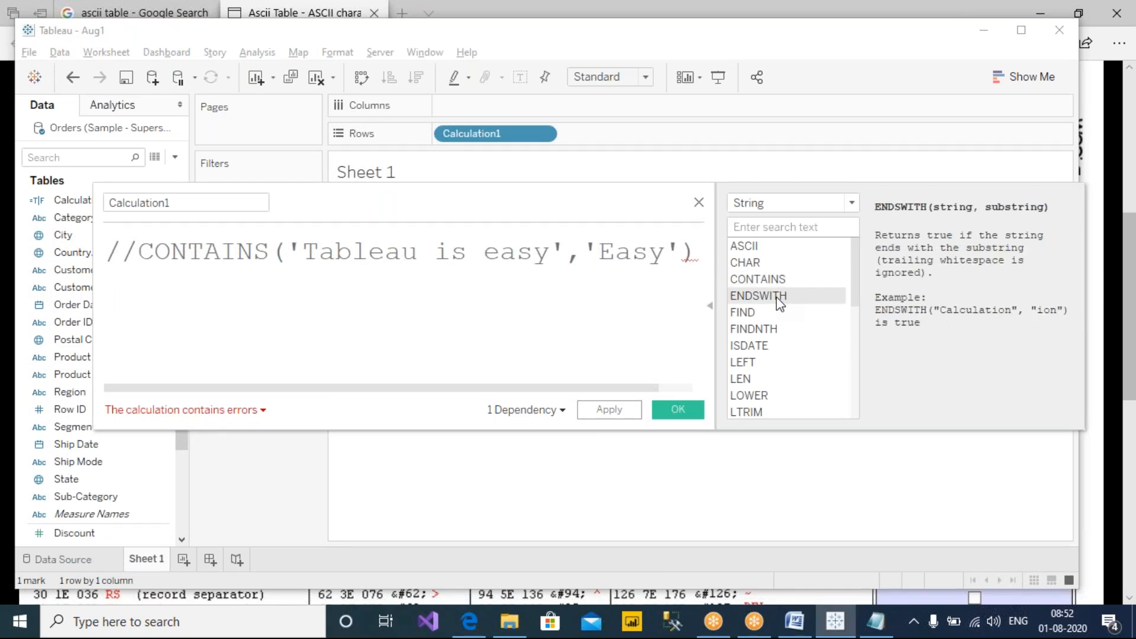
Add the line //endswith() below the commented CONTAINS formula.
{"action": "left_click", "coordinate": [686, 289]}
{"action": "key", "text": "Return"}
{"action": "type", "text": "//end"}
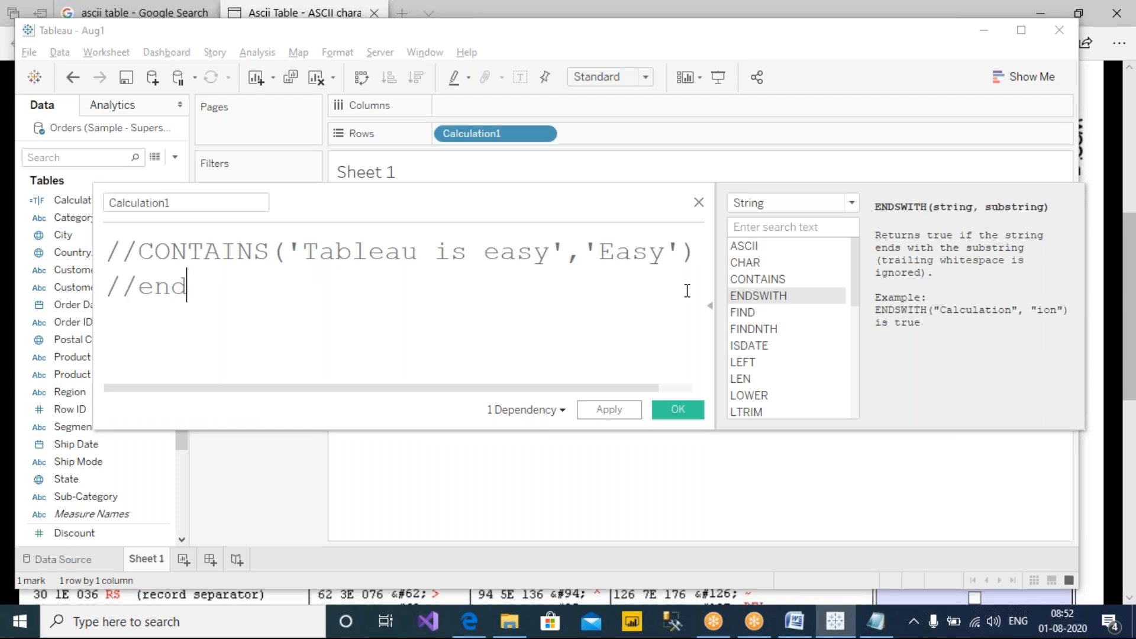
{"action": "type", "text": "swith"}
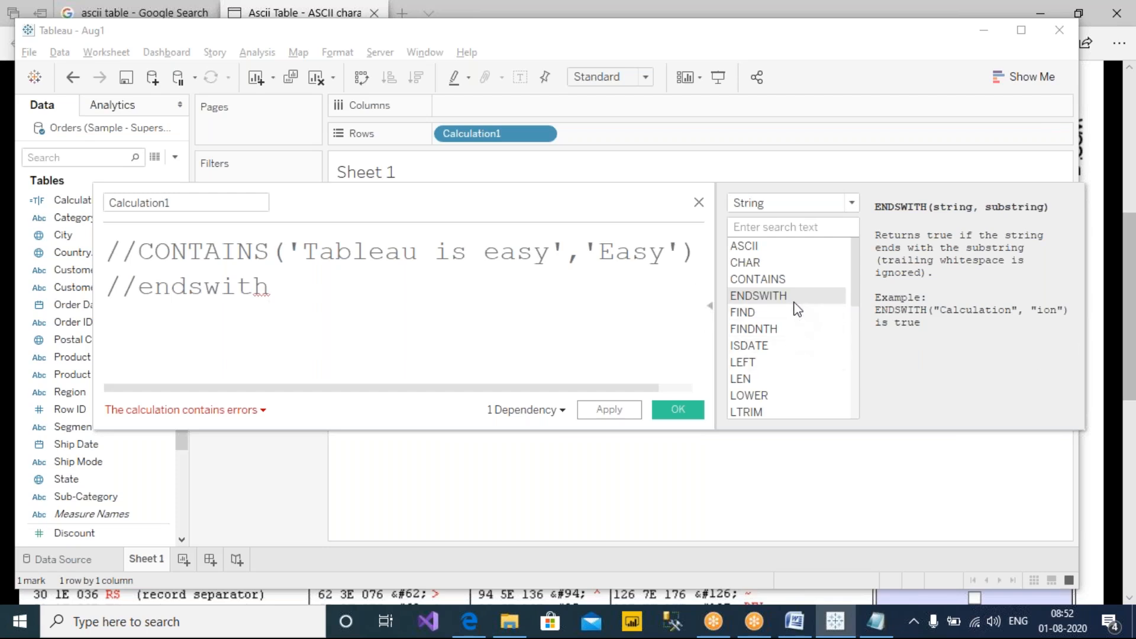
{"action": "left_click_drag", "start_coordinate": [148, 293], "coordinate": [270, 290]}
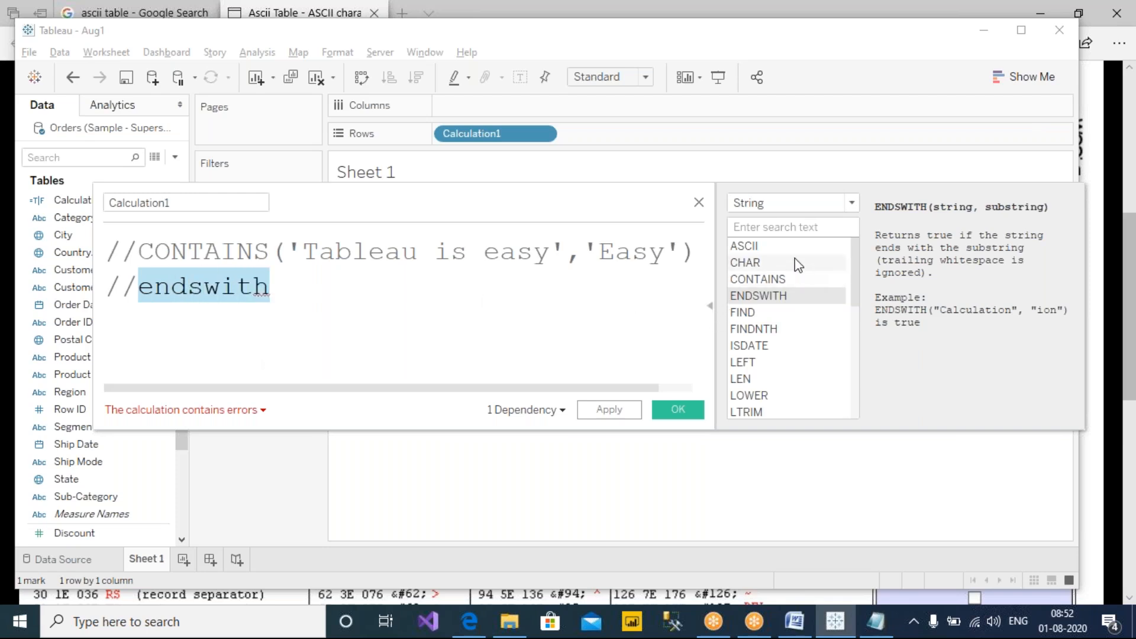
{"action": "left_click", "coordinate": [440, 305]}
{"action": "type", "text": "("}
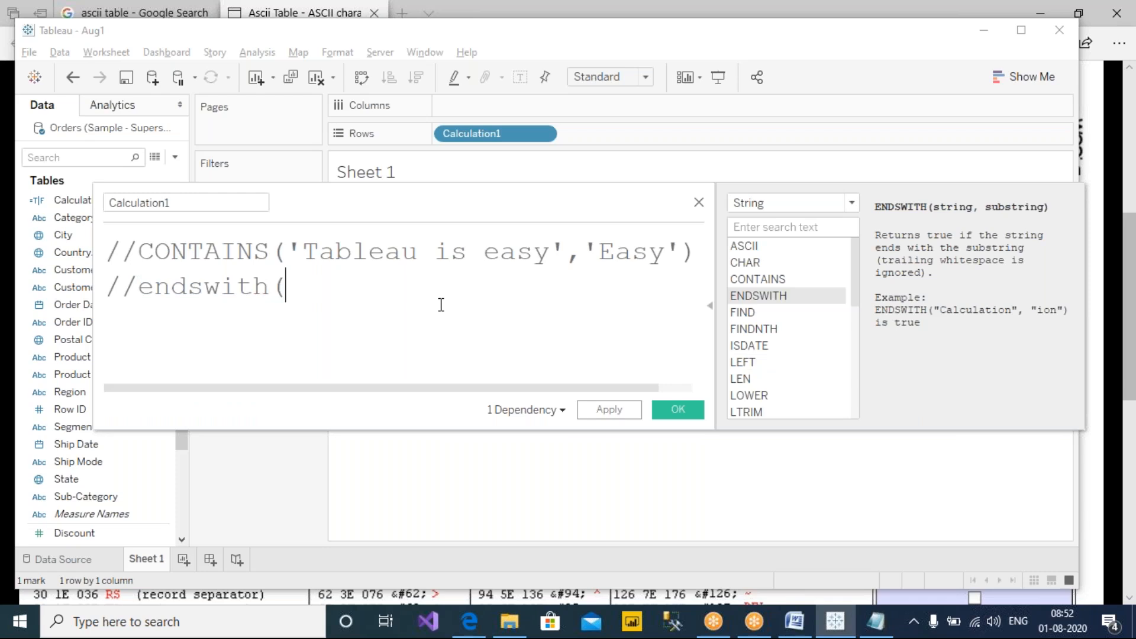
{"action": "type", "text": ")"}
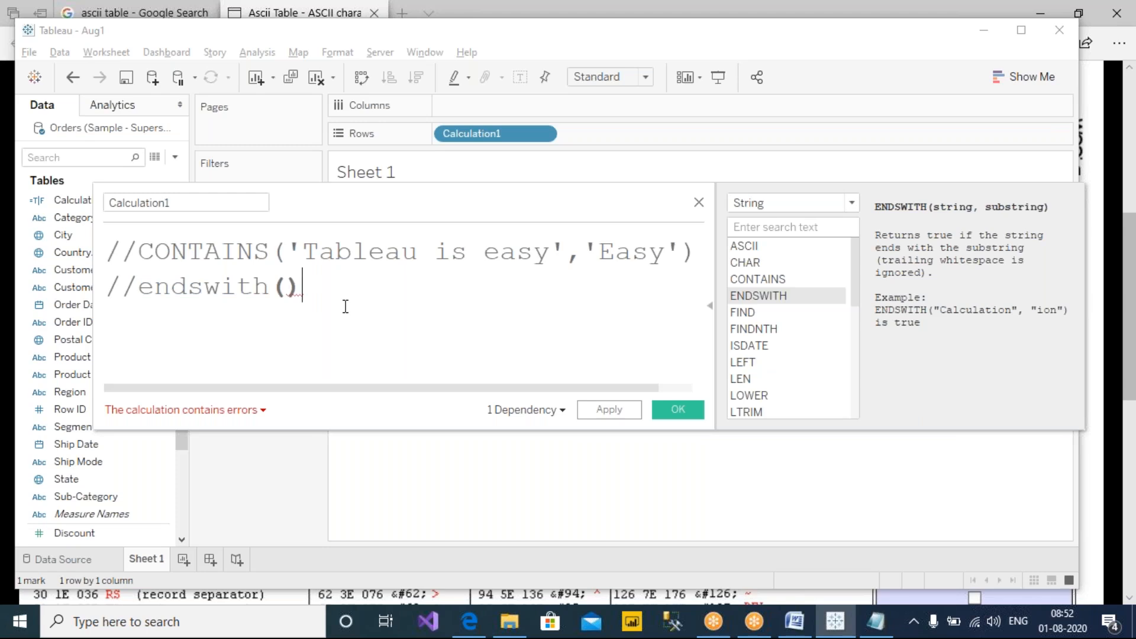
Uncomment the endswith line and remove its closing parenthesis to bring up the function's syntax hint.
{"action": "left_click", "coordinate": [144, 290]}
{"action": "key", "text": "BackSpace"}
{"action": "key", "text": "BackSpace"}
{"action": "left_click", "coordinate": [376, 296]}
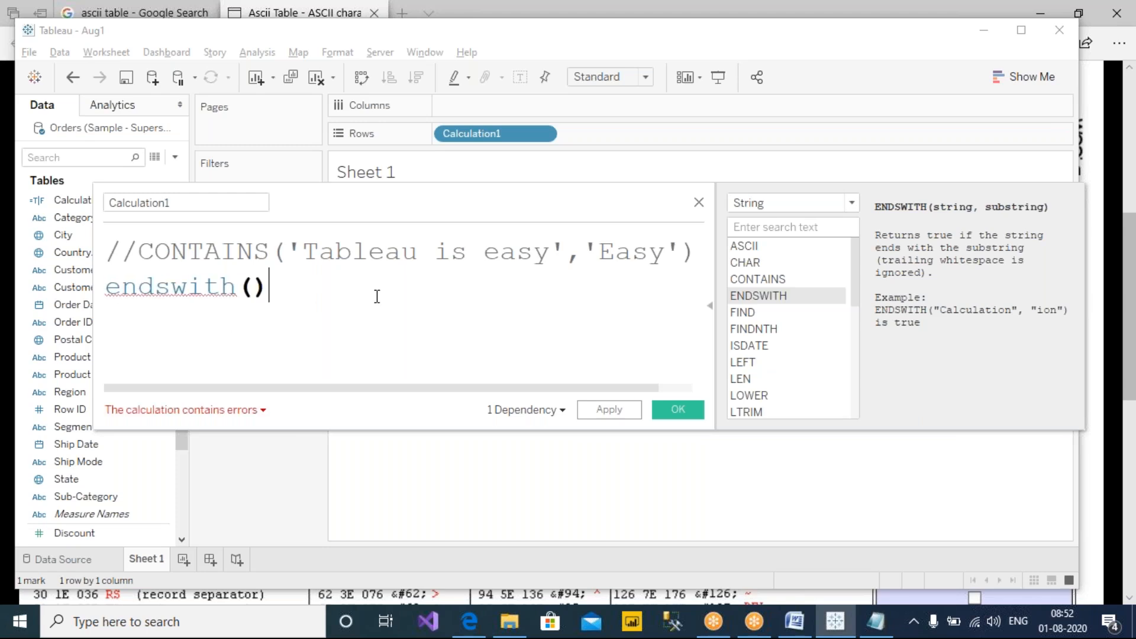
{"action": "key", "text": "BackSpace"}
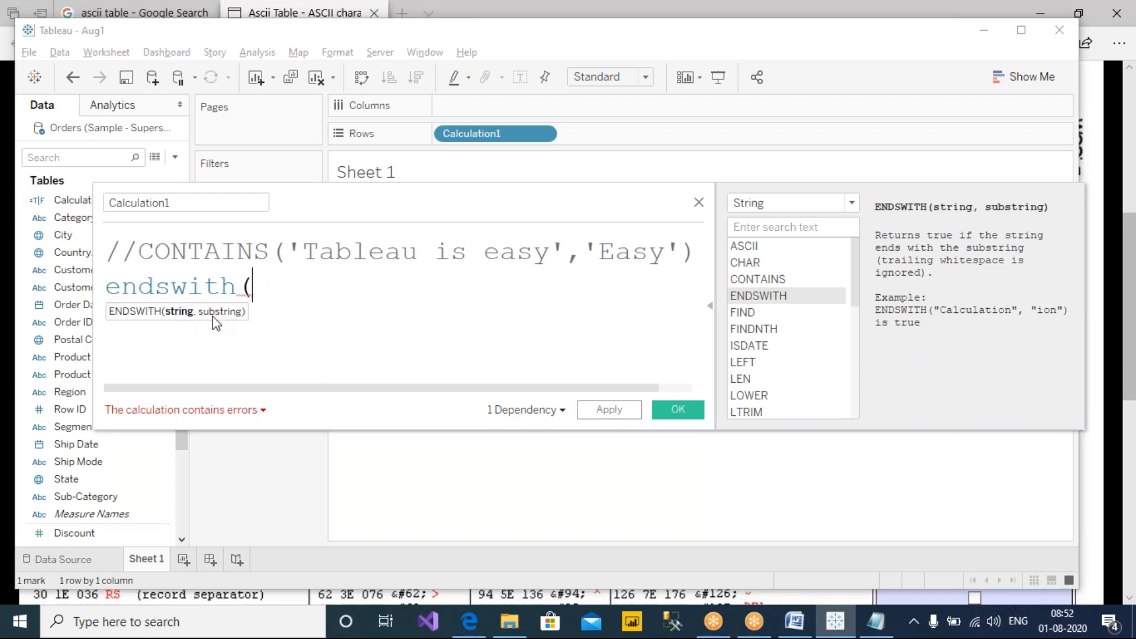
Fill the endswith call with the arguments 'Tableau is easy','Easy' copied from the CONTAINS formula and close the parenthesis.
{"action": "mouse_move", "coordinate": [288, 251]}
{"action": "left_mouse_down"}
{"action": "mouse_move", "coordinate": [696, 249]}
{"action": "mouse_move", "coordinate": [680, 250]}
{"action": "left_mouse_up"}
{"action": "key", "text": "ctrl+c"}
{"action": "left_click", "coordinate": [312, 294]}
{"action": "key", "text": "ctrl+v"}
{"action": "type", "text": ")"}
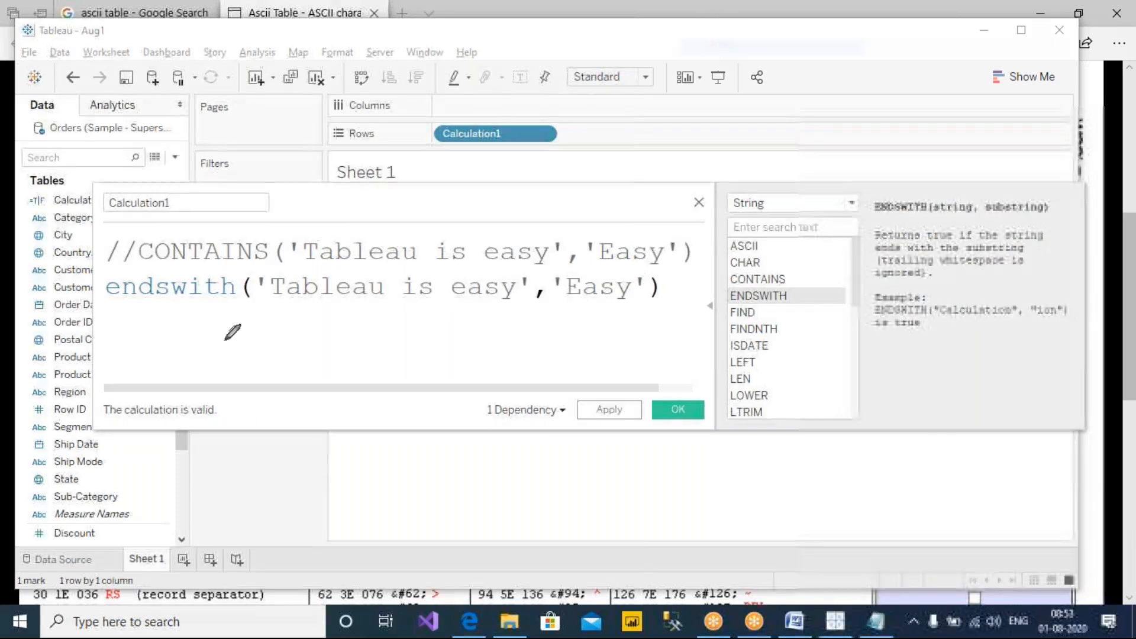
Mark the endswith function name with a red double underline and capitalise its first letter as Endswith.
{"action": "mouse_move", "coordinate": [115, 309]}
{"action": "left_mouse_down"}
{"action": "mouse_move", "coordinate": [235, 309]}
{"action": "mouse_move", "coordinate": [150, 321]}
{"action": "mouse_move", "coordinate": [236, 320]}
{"action": "mouse_move", "coordinate": [260, 358]}
{"action": "mouse_move", "coordinate": [241, 353]}
{"action": "mouse_move", "coordinate": [265, 349]}
{"action": "mouse_move", "coordinate": [224, 343]}
{"action": "mouse_move", "coordinate": [295, 345]}
{"action": "mouse_move", "coordinate": [258, 329]}
{"action": "left_mouse_up"}
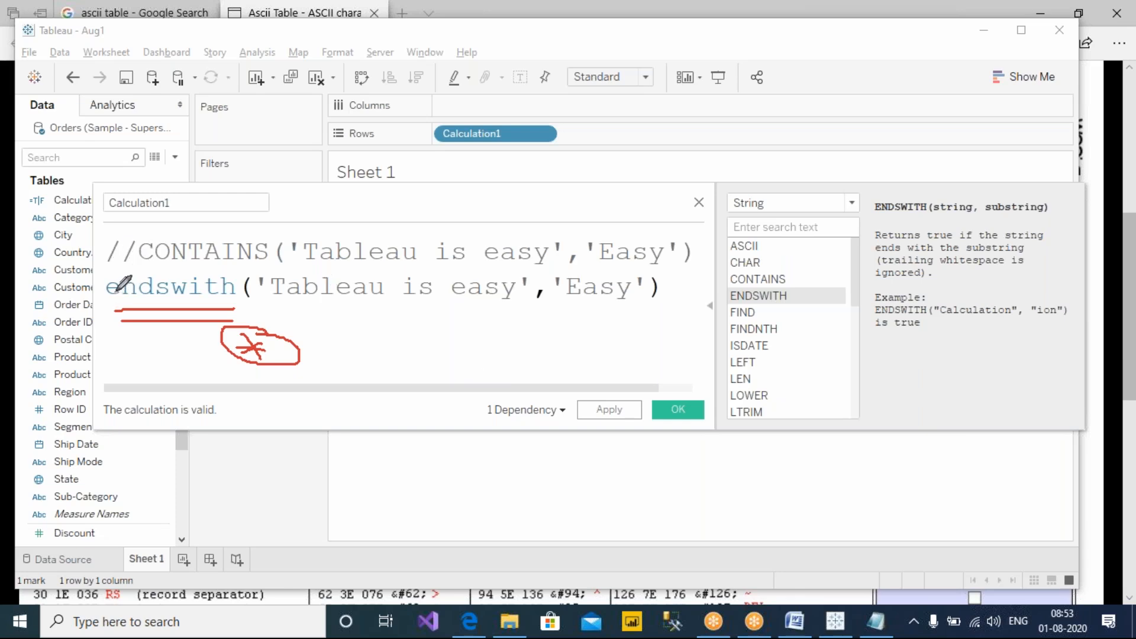
{"action": "left_click_drag", "start_coordinate": [121, 287], "coordinate": [106, 287]}
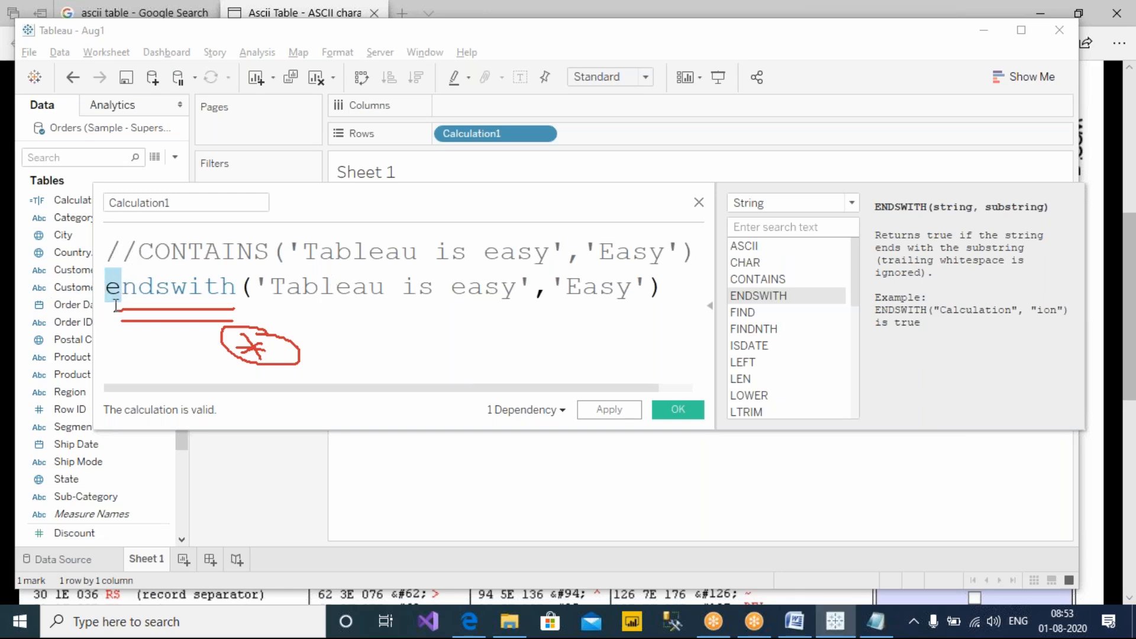
{"action": "type", "text": "E"}
{"action": "left_click", "coordinate": [591, 323]}
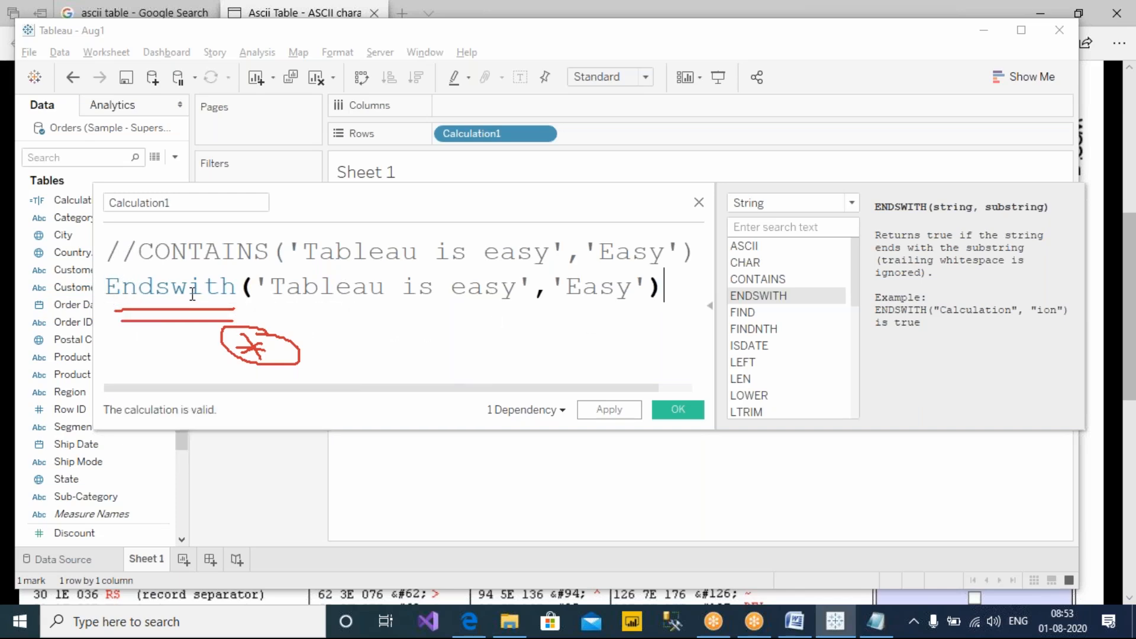
Erase the old drawings, underline both Endswith arguments, and link the letters of 'Easy' to those of 'easy' in the first string.
{"action": "left_click", "coordinate": [735, 14]}
{"action": "left_click", "coordinate": [741, 120]}
{"action": "left_click_drag", "start_coordinate": [231, 290], "coordinate": [105, 288]}
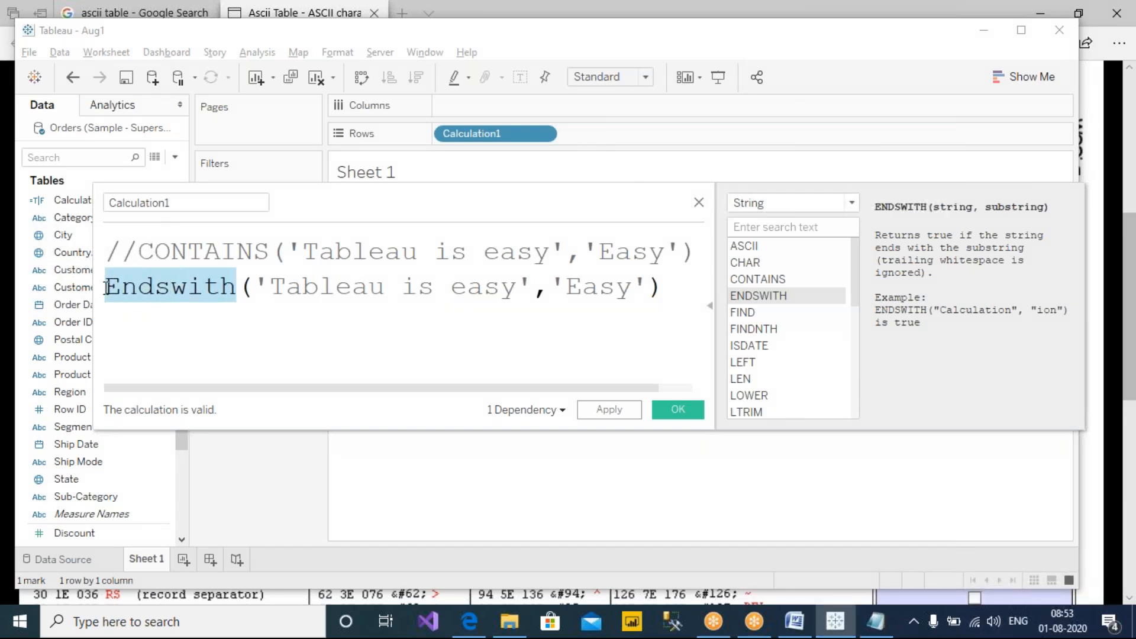
{"action": "left_click", "coordinate": [731, 11]}
{"action": "left_click", "coordinate": [726, 42]}
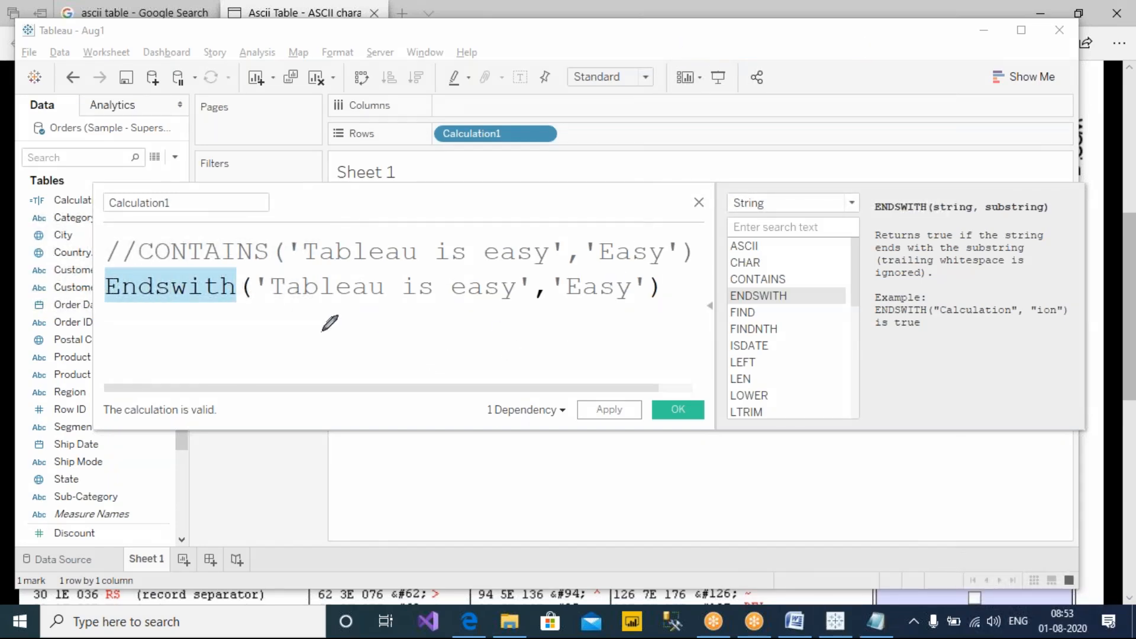
{"action": "left_click_drag", "start_coordinate": [273, 307], "coordinate": [629, 305]}
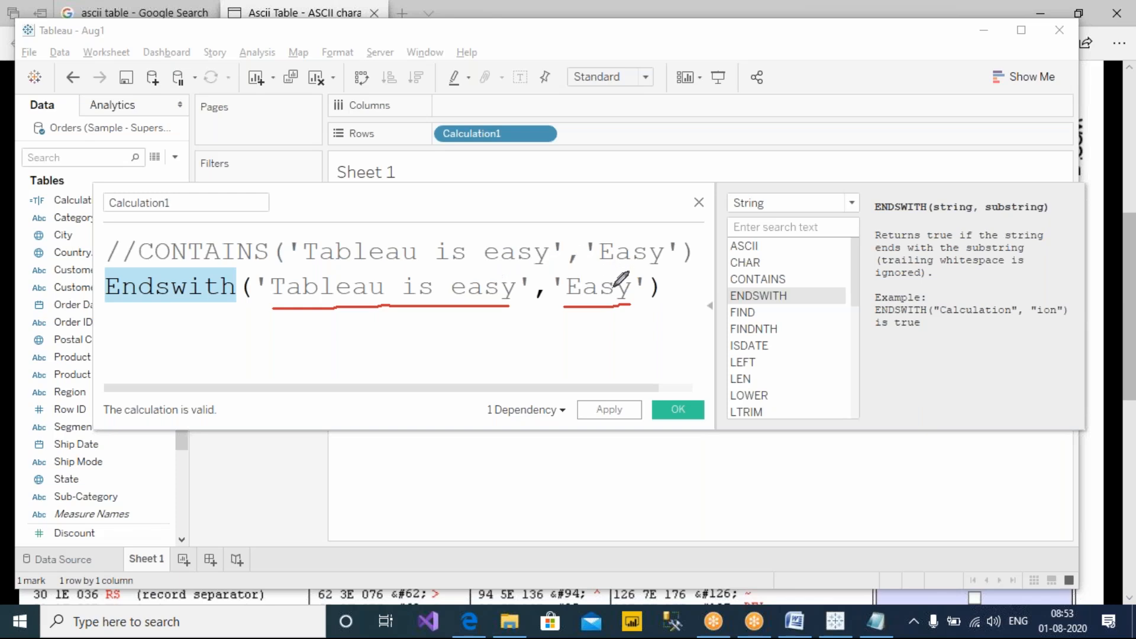
{"action": "mouse_move", "coordinate": [631, 308]}
{"action": "left_mouse_down"}
{"action": "mouse_move", "coordinate": [578, 345]}
{"action": "mouse_move", "coordinate": [511, 304]}
{"action": "left_mouse_up"}
{"action": "mouse_move", "coordinate": [608, 301]}
{"action": "left_mouse_down"}
{"action": "mouse_move", "coordinate": [585, 345]}
{"action": "mouse_move", "coordinate": [499, 324]}
{"action": "left_mouse_up"}
{"action": "mouse_move", "coordinate": [594, 299]}
{"action": "left_mouse_down"}
{"action": "mouse_move", "coordinate": [503, 342]}
{"action": "mouse_move", "coordinate": [480, 306]}
{"action": "left_mouse_up"}
{"action": "mouse_move", "coordinate": [589, 304]}
{"action": "left_mouse_down"}
{"action": "mouse_move", "coordinate": [547, 337]}
{"action": "mouse_move", "coordinate": [471, 341]}
{"action": "mouse_move", "coordinate": [460, 299]}
{"action": "left_mouse_up"}
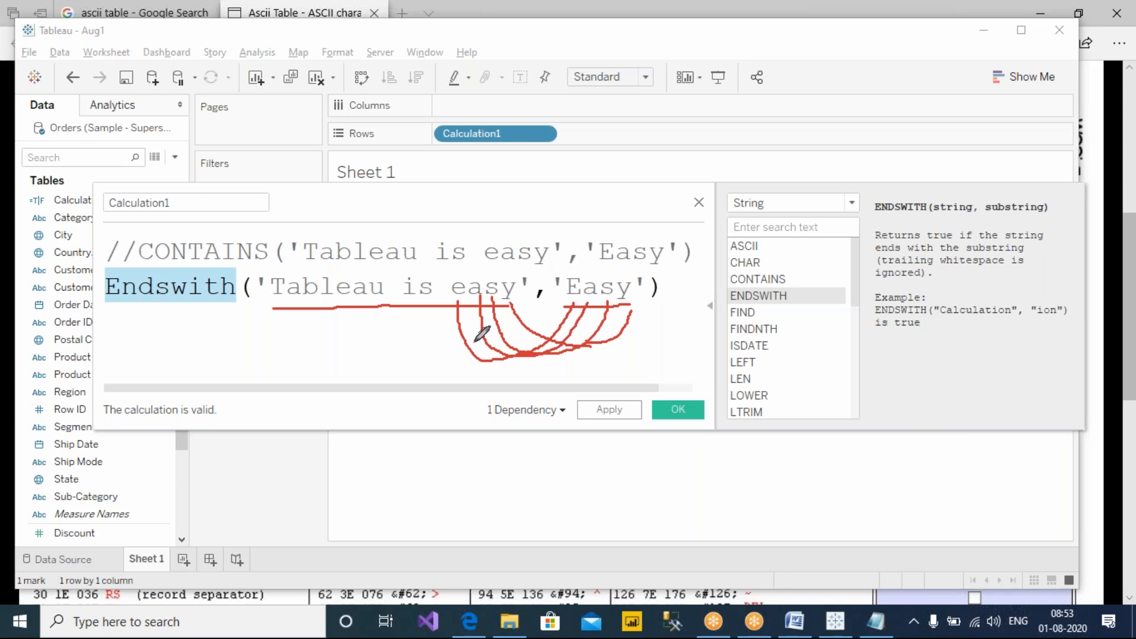
{"action": "mouse_move", "coordinate": [507, 272]}
{"action": "left_mouse_down"}
{"action": "mouse_move", "coordinate": [534, 251]}
{"action": "mouse_move", "coordinate": [494, 267]}
{"action": "left_mouse_up"}
Move the editor below the result, apply the Endswith formula with 'Easy', and reapply it with the substring 'easy'.
{"action": "left_click_drag", "start_coordinate": [444, 215], "coordinate": [448, 299]}
{"action": "left_click", "coordinate": [605, 489]}
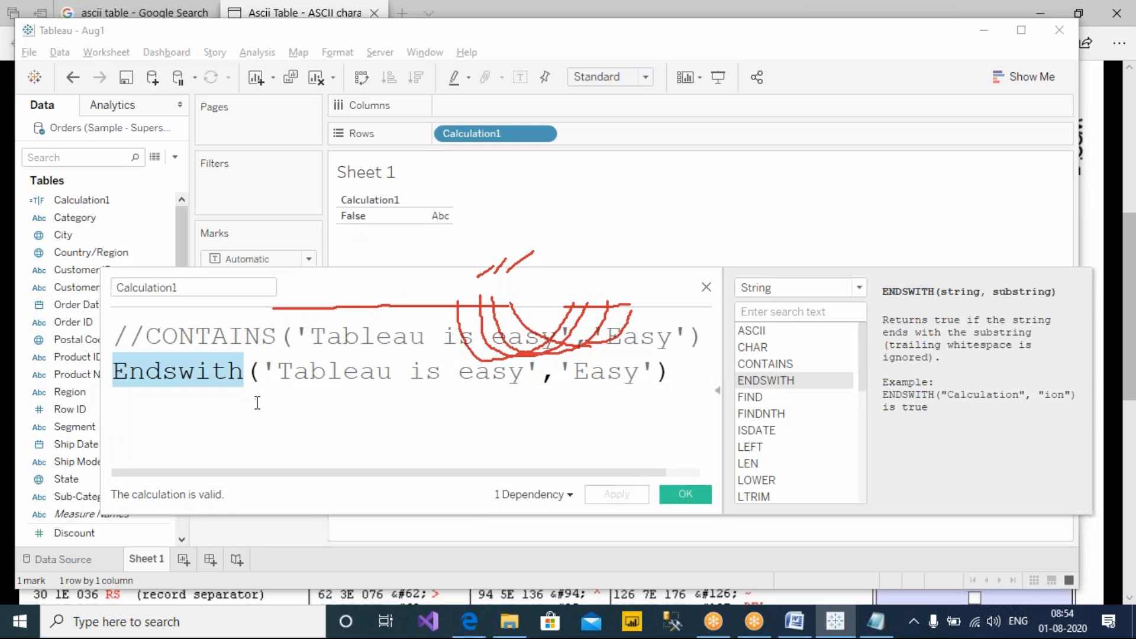
{"action": "key", "text": "End"}
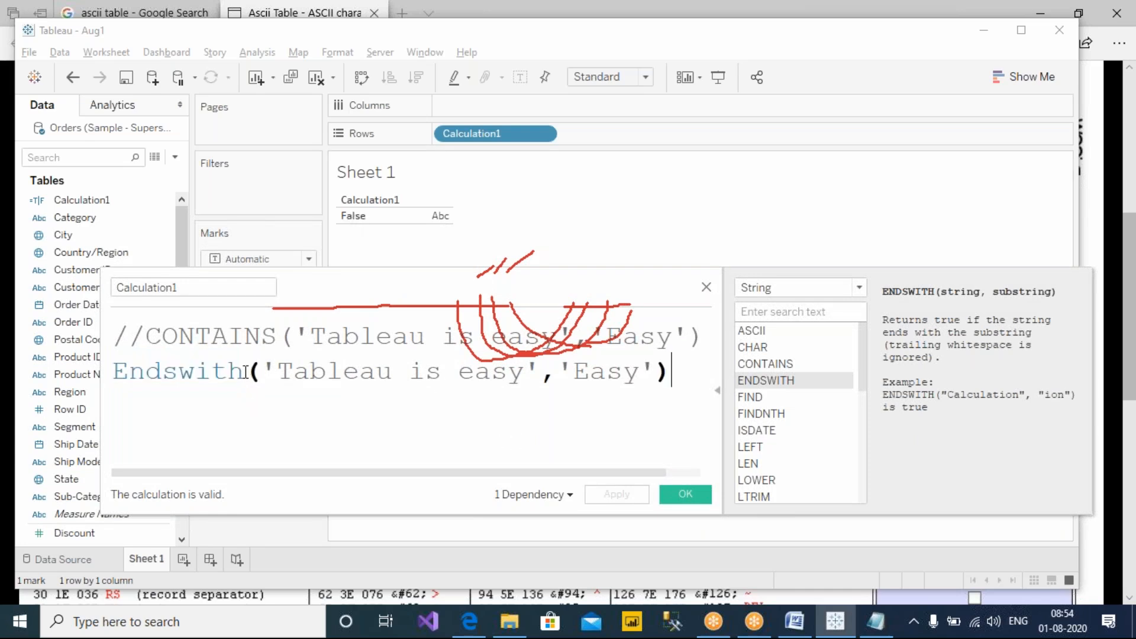
{"action": "left_click", "coordinate": [594, 399]}
{"action": "key", "text": "shift+Left"}
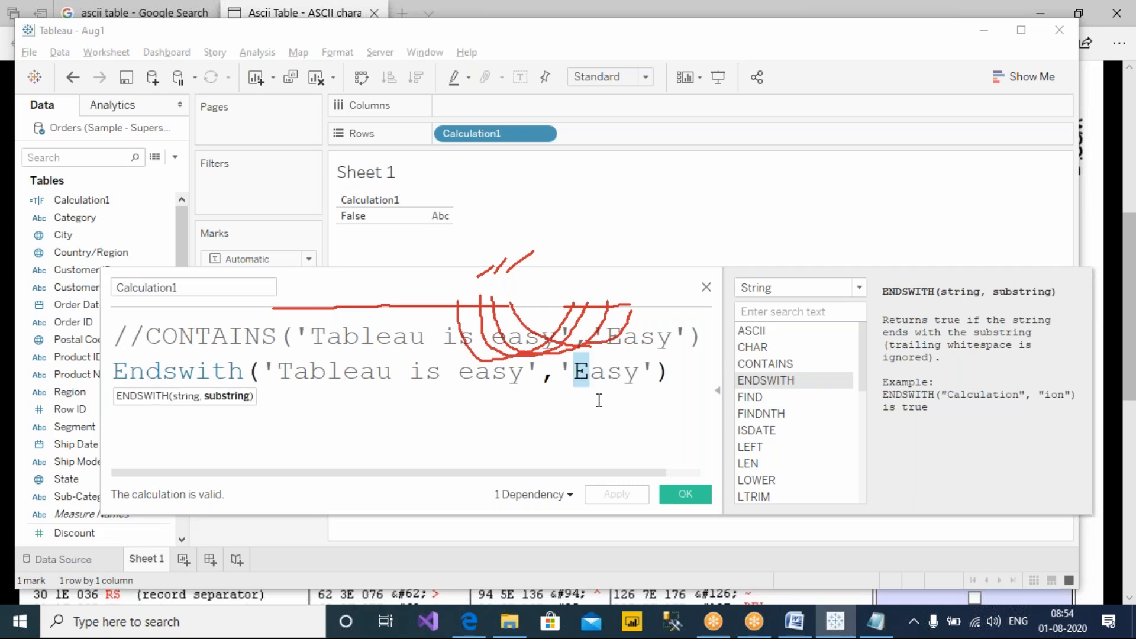
{"action": "type", "text": "e"}
{"action": "left_click", "coordinate": [617, 494]}
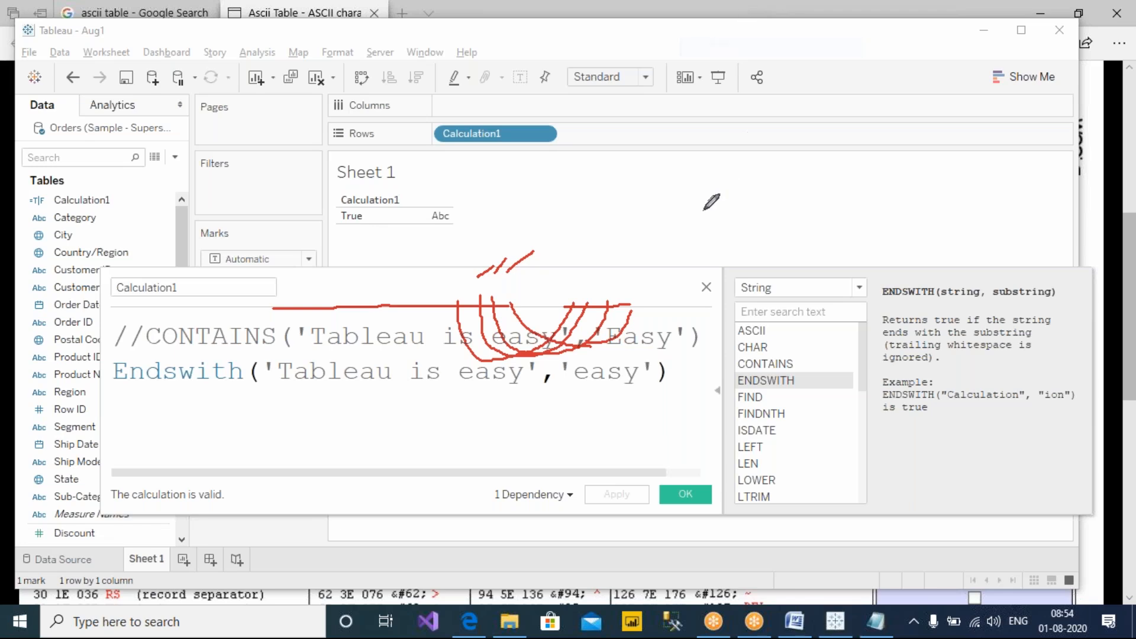
Sketch example endings such as .com and .aspx in red on the empty sheet area, with a brace beside them.
{"action": "left_click", "coordinate": [793, 107]}
{"action": "mouse_move", "coordinate": [813, 101]}
{"action": "left_mouse_down"}
{"action": "mouse_move", "coordinate": [818, 117]}
{"action": "mouse_move", "coordinate": [849, 112]}
{"action": "mouse_move", "coordinate": [854, 137]}
{"action": "mouse_move", "coordinate": [830, 142]}
{"action": "mouse_move", "coordinate": [854, 175]}
{"action": "mouse_move", "coordinate": [812, 234]}
{"action": "mouse_move", "coordinate": [832, 232]}
{"action": "left_mouse_up"}
{"action": "left_click", "coordinate": [806, 144]}
{"action": "left_click", "coordinate": [796, 230]}
{"action": "mouse_move", "coordinate": [848, 225]}
{"action": "left_mouse_down"}
{"action": "mouse_move", "coordinate": [853, 246]}
{"action": "mouse_move", "coordinate": [844, 214]}
{"action": "mouse_move", "coordinate": [870, 233]}
{"action": "left_mouse_up"}
{"action": "left_click_drag", "start_coordinate": [868, 216], "coordinate": [851, 239]}
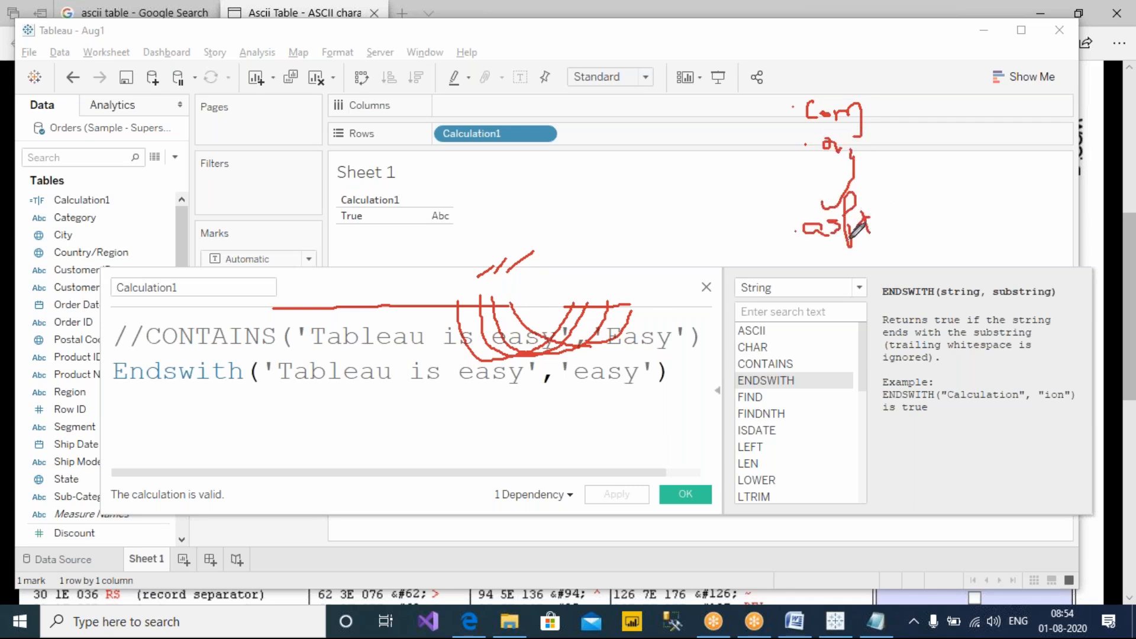
{"action": "mouse_move", "coordinate": [887, 101]}
{"action": "left_mouse_down"}
{"action": "mouse_move", "coordinate": [905, 187]}
{"action": "mouse_move", "coordinate": [896, 263]}
{"action": "left_mouse_up"}
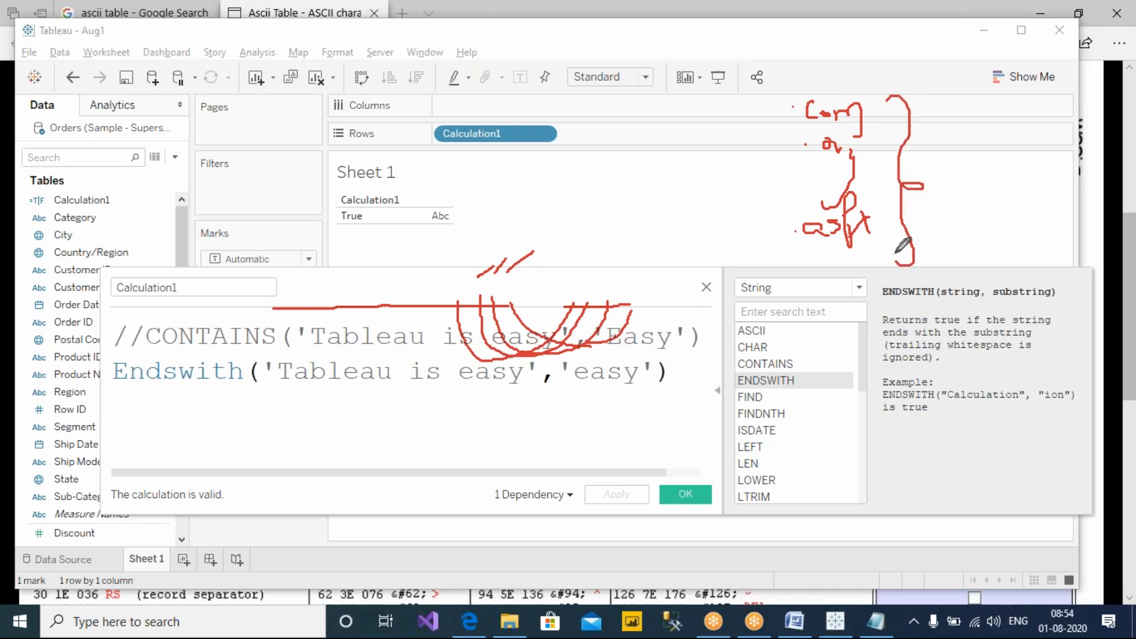
Draw dividing lines across the sketched endings, double-underline Endswith, and erase all drawings.
{"action": "left_click_drag", "start_coordinate": [705, 112], "coordinate": [938, 126]}
{"action": "left_click_drag", "start_coordinate": [728, 179], "coordinate": [948, 176]}
{"action": "left_click_drag", "start_coordinate": [738, 243], "coordinate": [920, 251]}
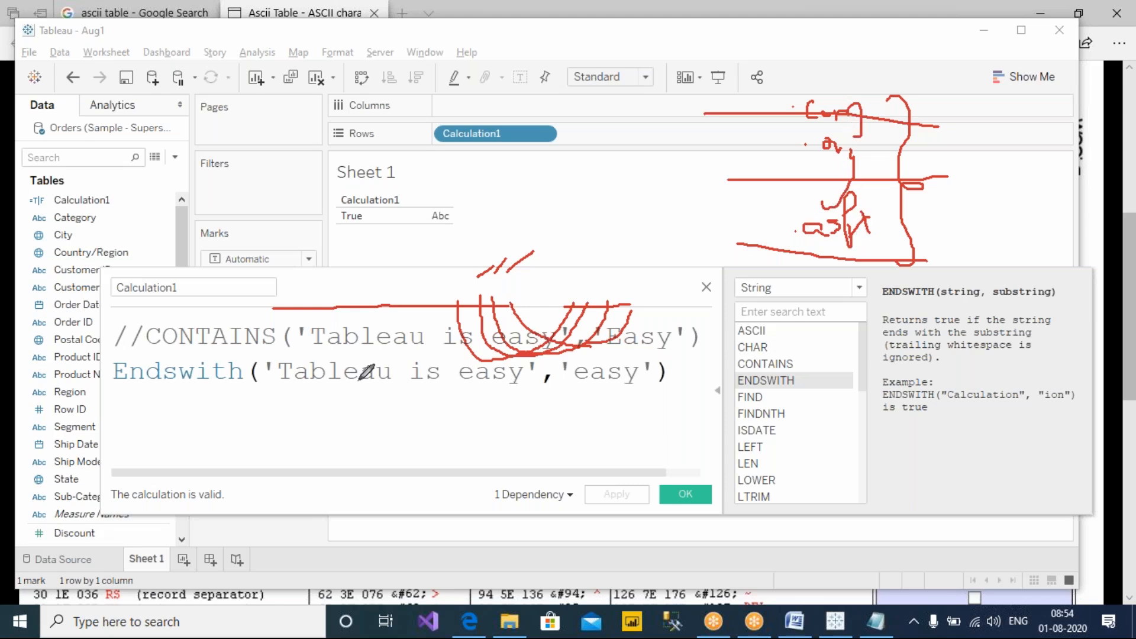
{"action": "mouse_move", "coordinate": [140, 405]}
{"action": "left_mouse_down"}
{"action": "mouse_move", "coordinate": [230, 401]}
{"action": "mouse_move", "coordinate": [234, 413]}
{"action": "left_mouse_up"}
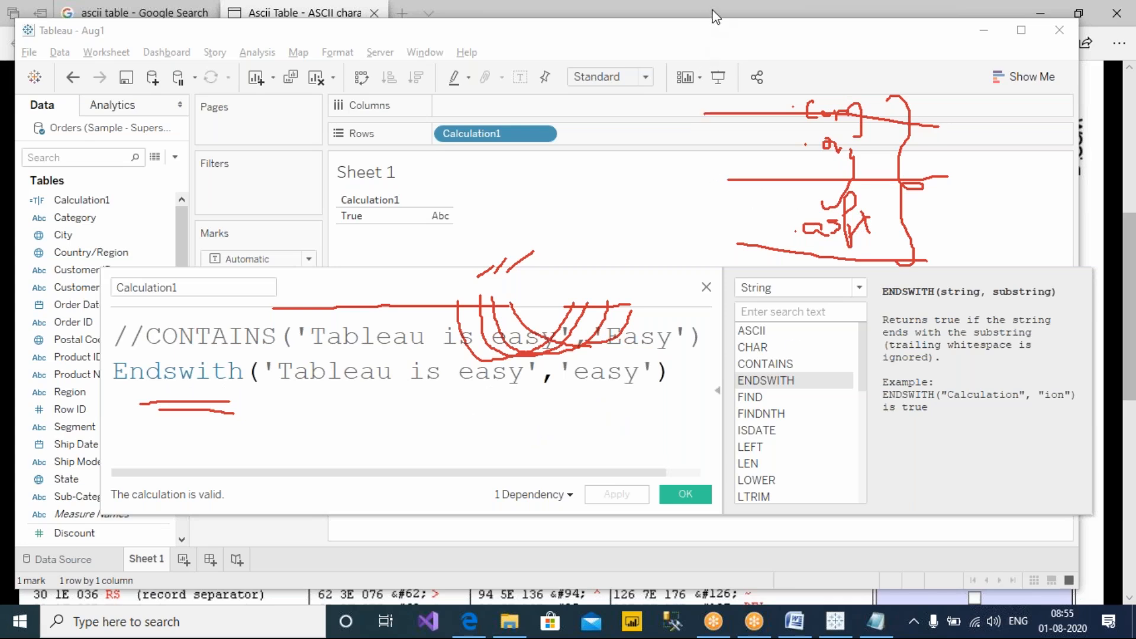
{"action": "left_click", "coordinate": [771, 123]}
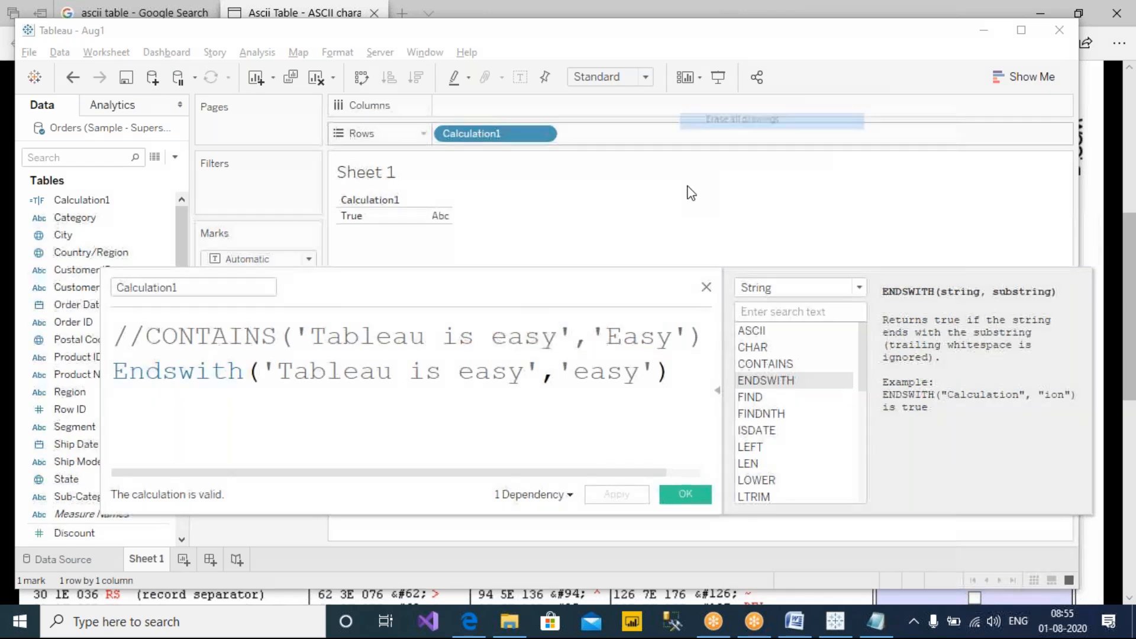
Collapse the function reference and widen the calculation editor.
{"action": "left_click", "coordinate": [253, 391]}
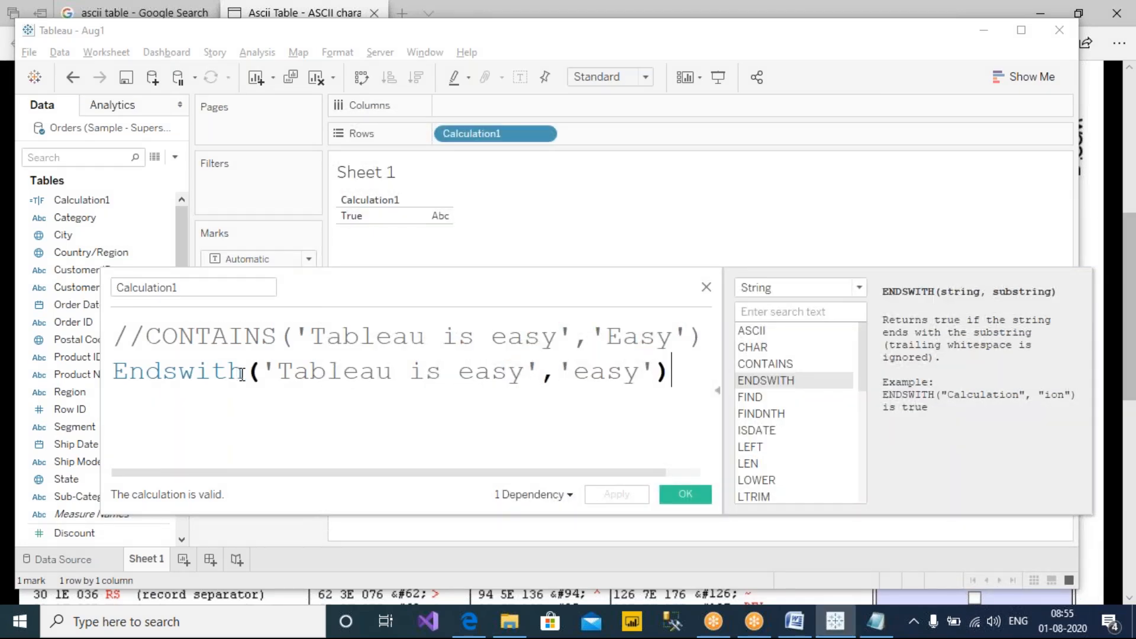
{"action": "left_click_drag", "start_coordinate": [279, 373], "coordinate": [643, 374]}
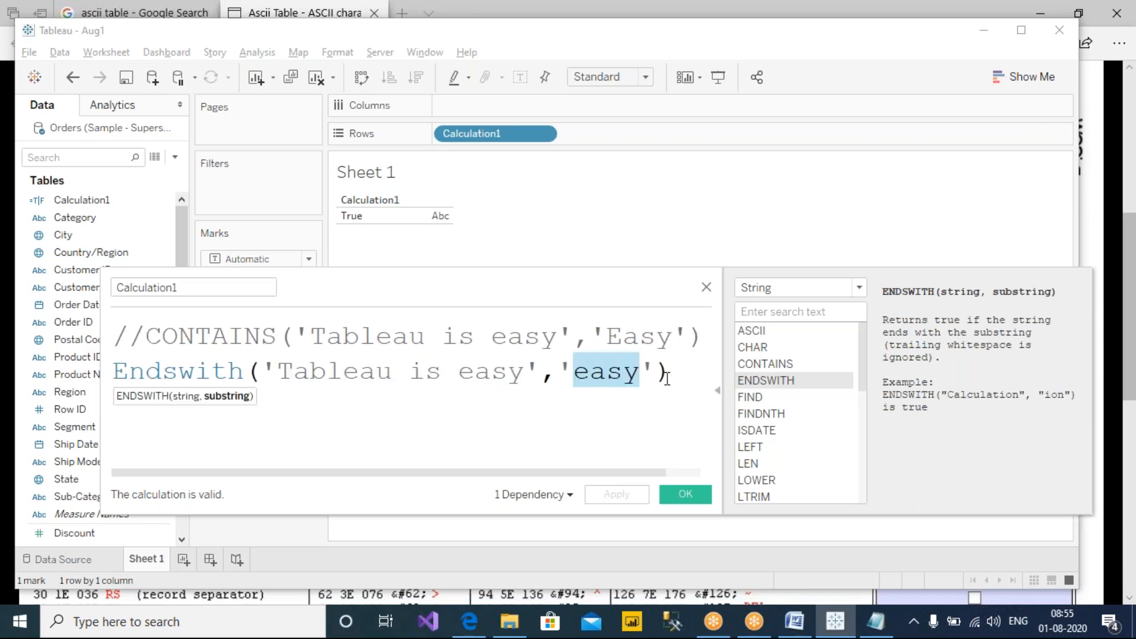
{"action": "left_click", "coordinate": [716, 390]}
{"action": "left_click_drag", "start_coordinate": [722, 367], "coordinate": [1083, 362]}
Replace the Endswith substring with the full first string, 'Tableau is easy'.
{"action": "left_click_drag", "start_coordinate": [283, 373], "coordinate": [629, 379]}
{"action": "key", "text": "ctrl+c"}
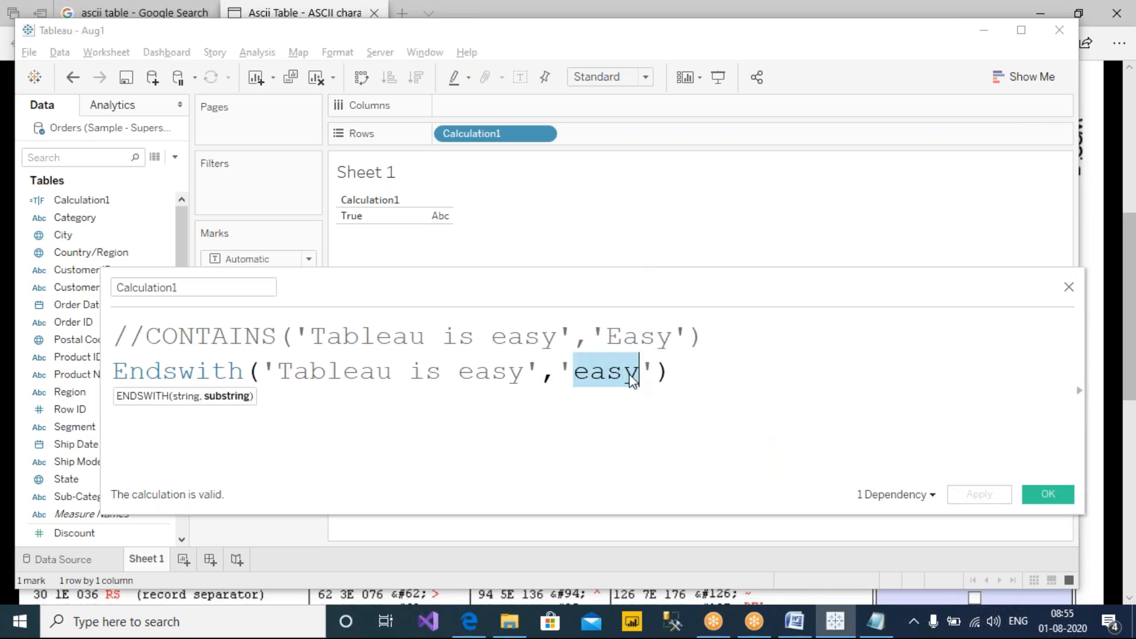
{"action": "key", "text": "ctrl+v"}
{"action": "left_click", "coordinate": [847, 380]}
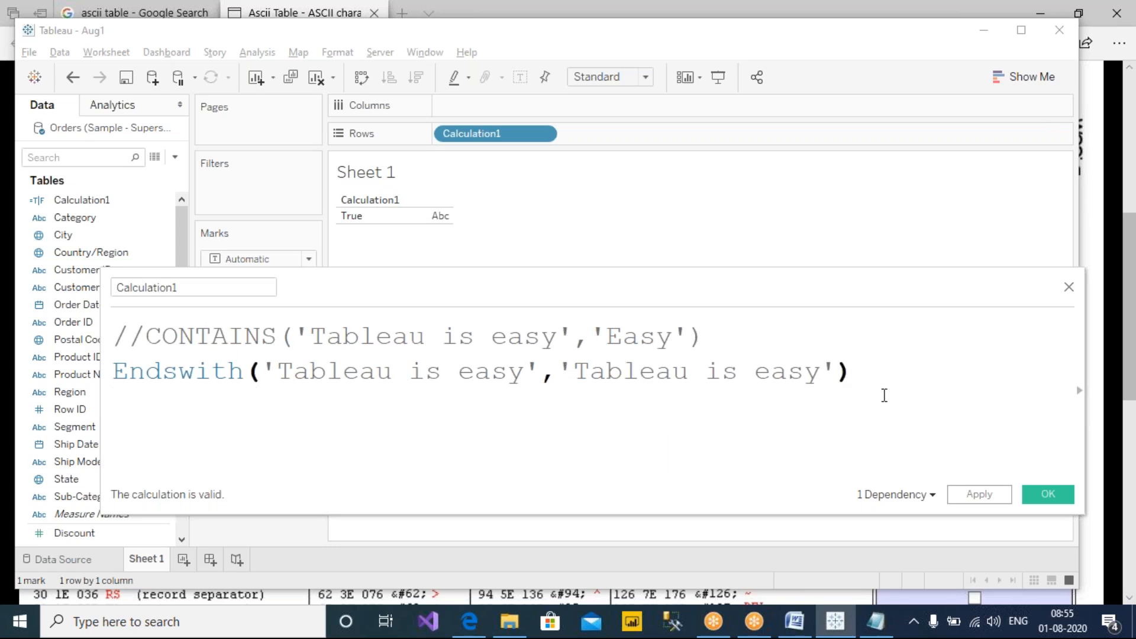
Highlight the Endswith line, underline both strings with an arrow between them, and apply the formula.
{"action": "key", "text": "shift+Home"}
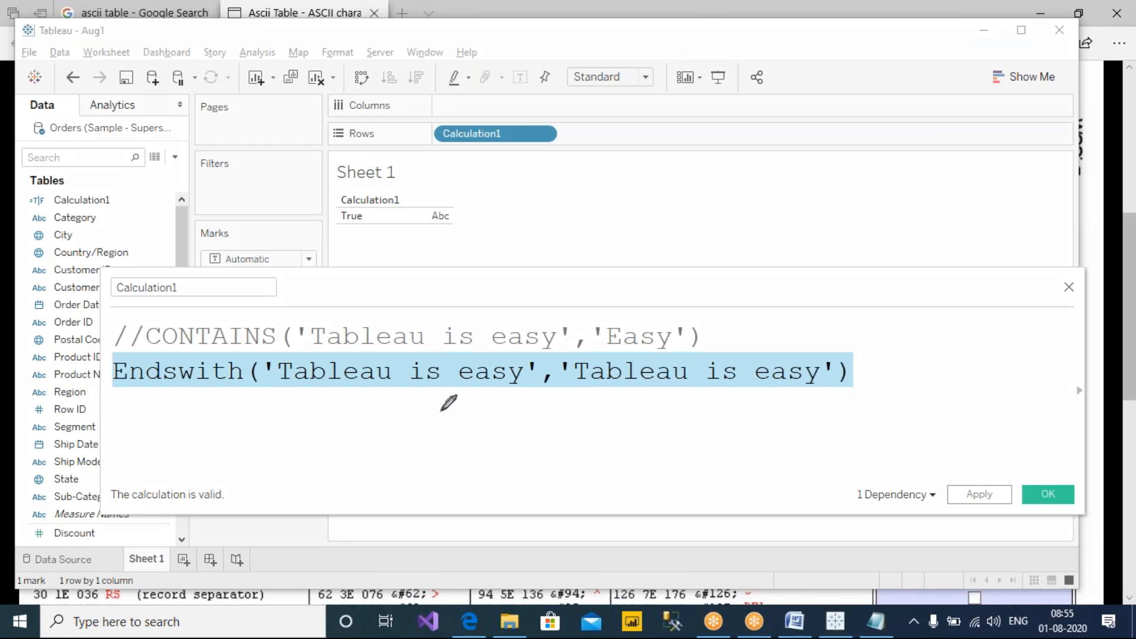
{"action": "left_click_drag", "start_coordinate": [277, 393], "coordinate": [515, 400]}
{"action": "mouse_move", "coordinate": [436, 412]}
{"action": "left_mouse_down"}
{"action": "mouse_move", "coordinate": [615, 426]}
{"action": "mouse_move", "coordinate": [632, 399]}
{"action": "mouse_move", "coordinate": [658, 422]}
{"action": "left_mouse_up"}
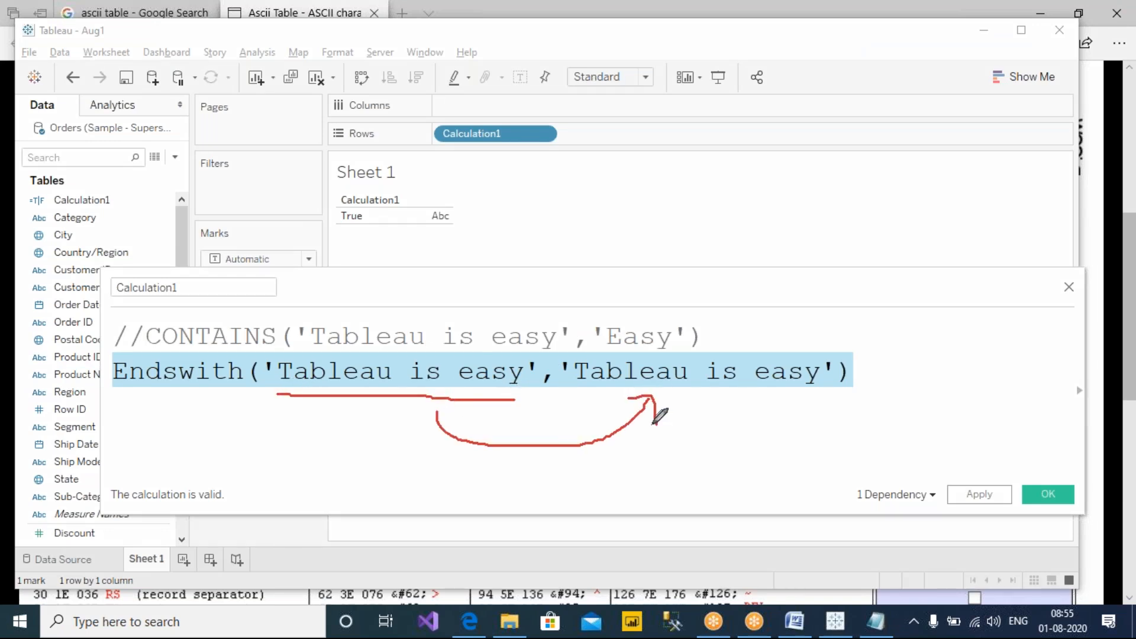
{"action": "left_click_drag", "start_coordinate": [582, 386], "coordinate": [836, 374]}
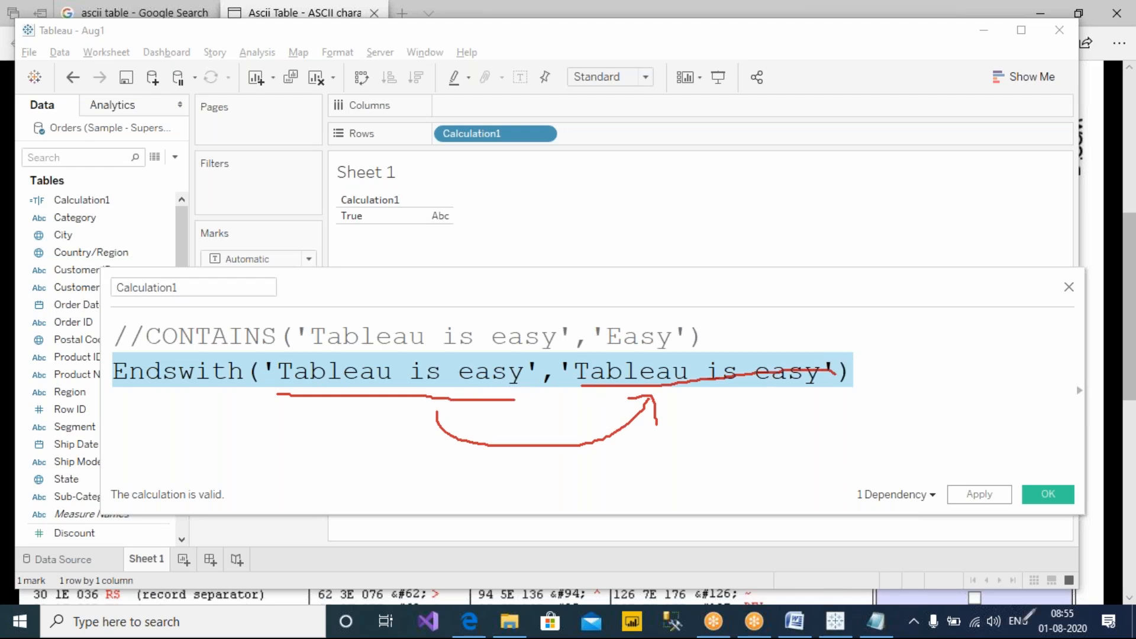
{"action": "left_click", "coordinate": [981, 496]}
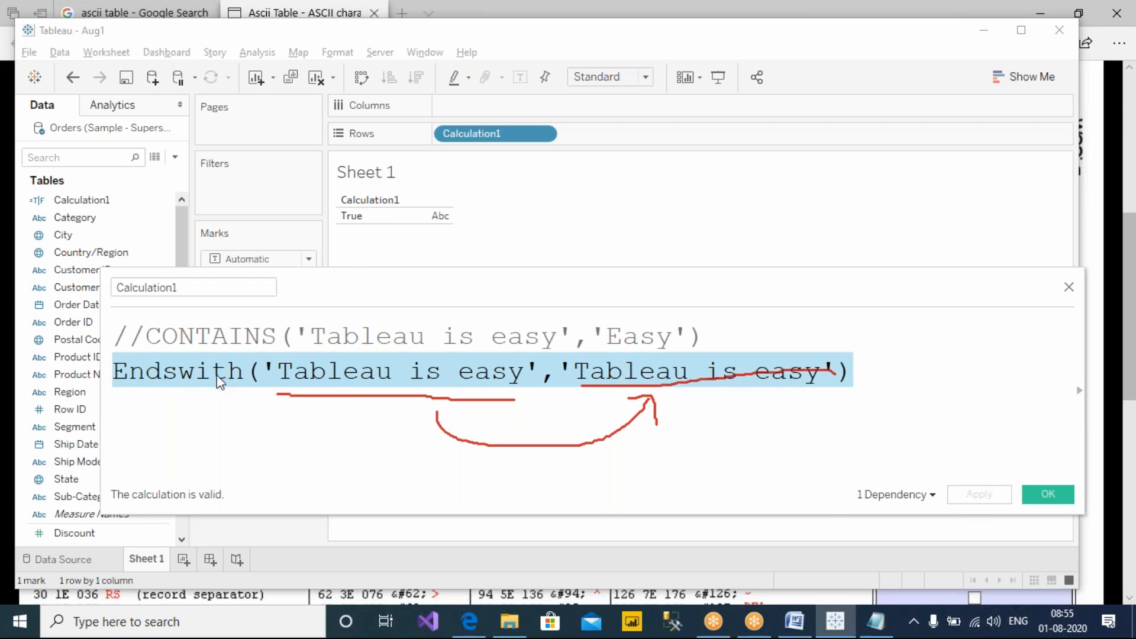
Deselect the formula line and erase all the red drawings.
{"action": "left_click", "coordinate": [940, 439]}
{"action": "left_click", "coordinate": [731, 14]}
{"action": "left_click", "coordinate": [754, 126]}
Move the calculation editor up, reduce its text size, and widen it to fit the whole formula with the function reference collapsed.
{"action": "left_click_drag", "start_coordinate": [696, 278], "coordinate": [613, 196]}
{"action": "left_click_drag", "start_coordinate": [1004, 352], "coordinate": [648, 353]}
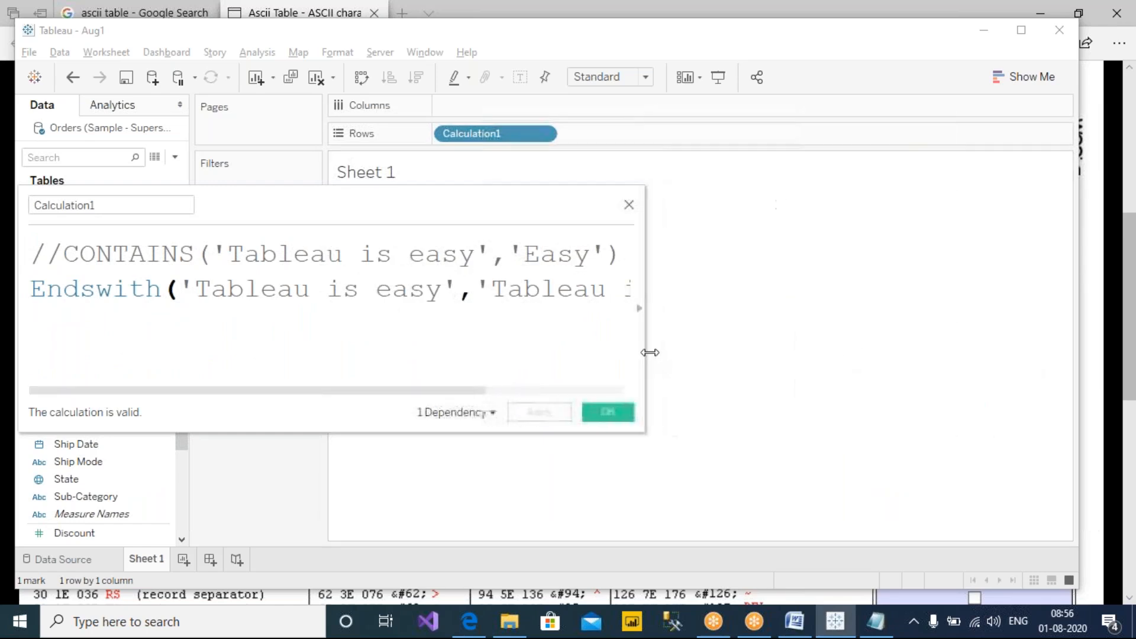
{"action": "scroll", "coordinate": [516, 332], "scroll_direction": "down", "scroll_amount": 1, "text": "ctrl"}
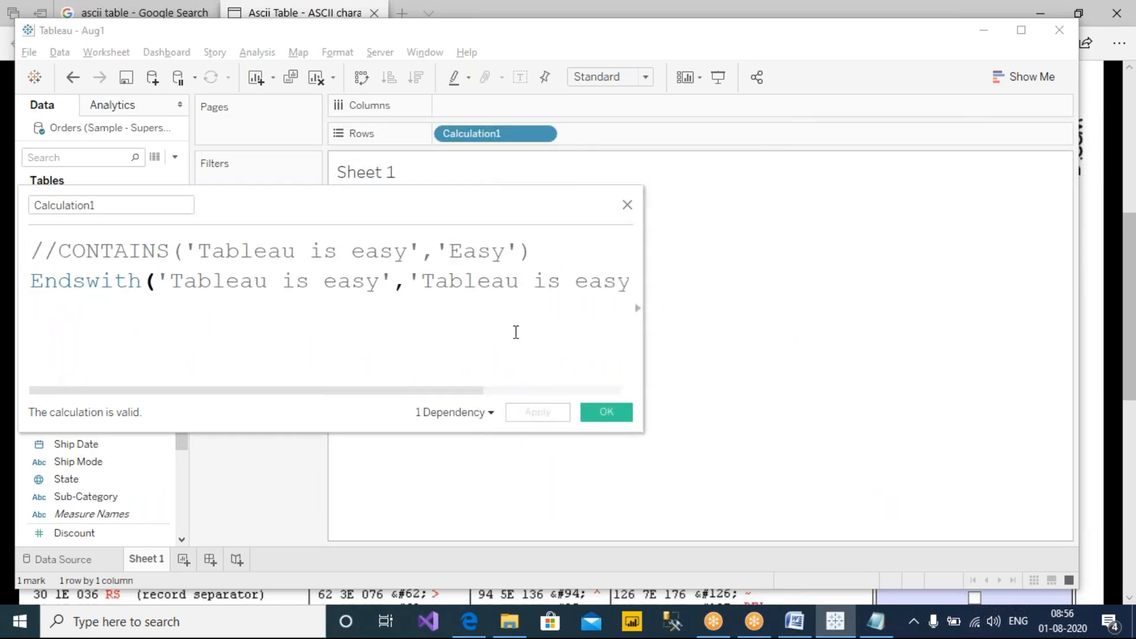
{"action": "left_click", "coordinate": [638, 309]}
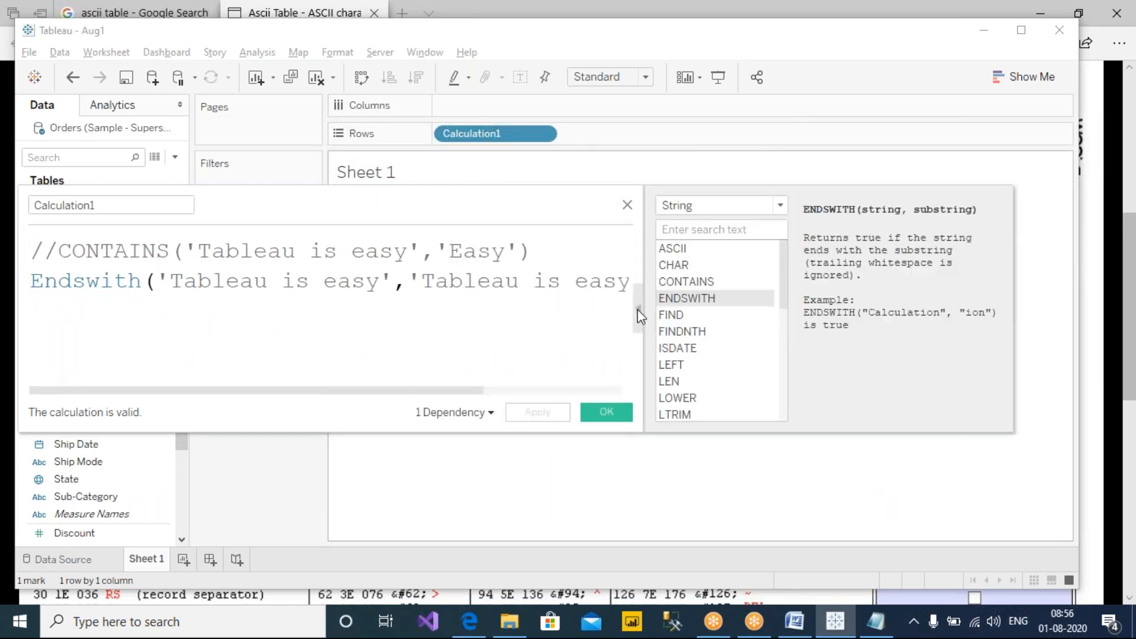
{"action": "left_click", "coordinate": [637, 307]}
{"action": "left_click_drag", "start_coordinate": [646, 325], "coordinate": [1008, 356]}
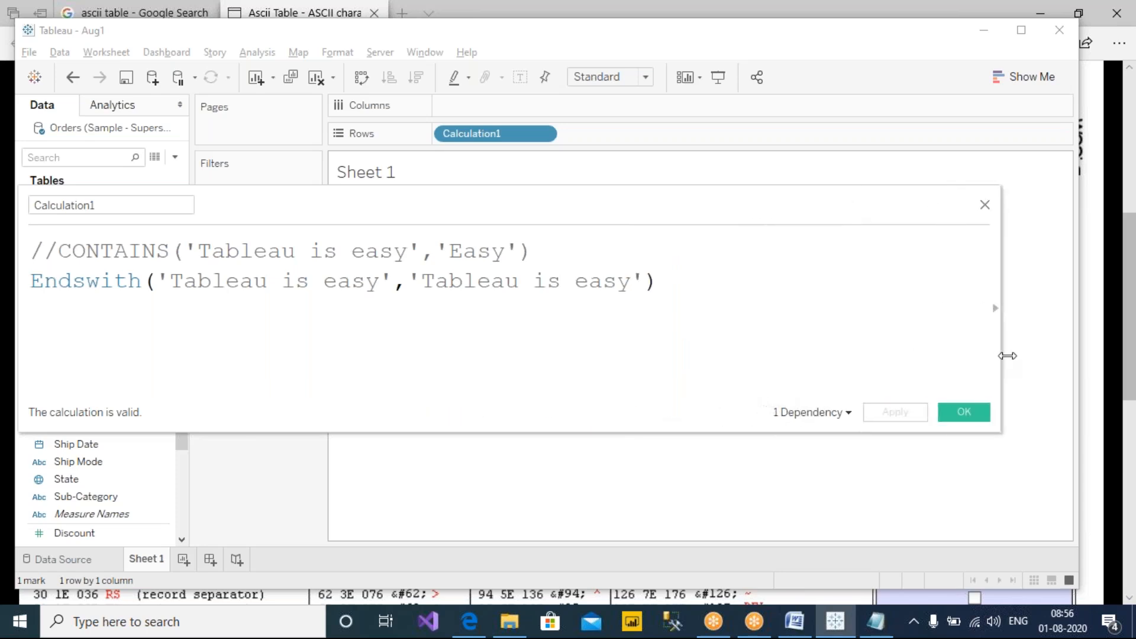
Add an extra space before easy in the first Endswith string, move the editor below the result, and apply the formula.
{"action": "left_click", "coordinate": [308, 283]}
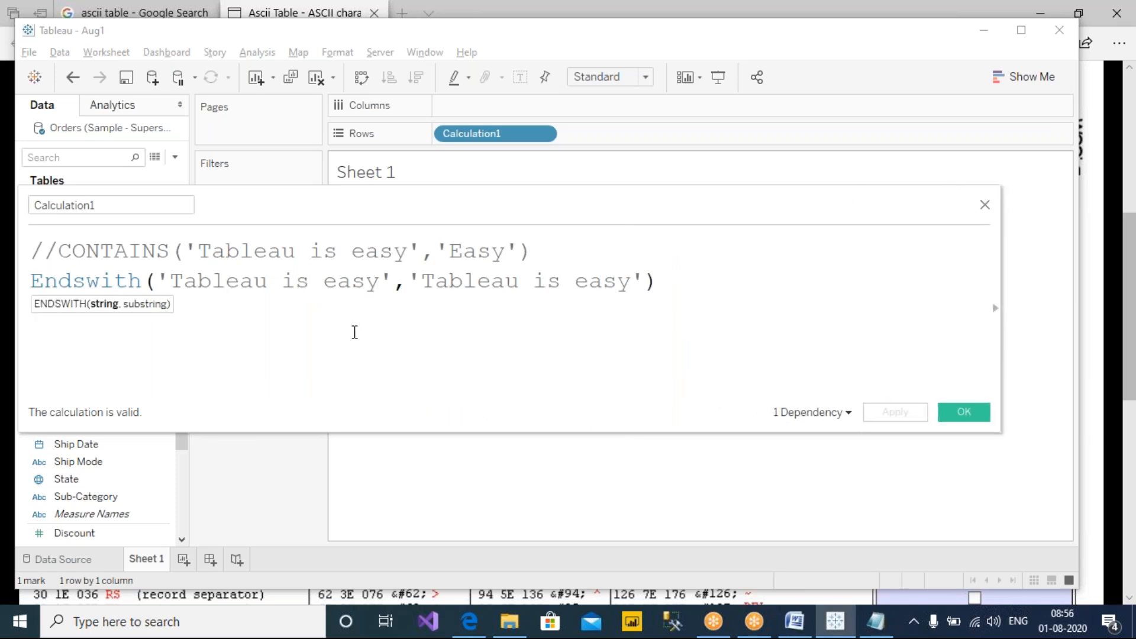
{"action": "left_click_drag", "start_coordinate": [464, 220], "coordinate": [513, 292]}
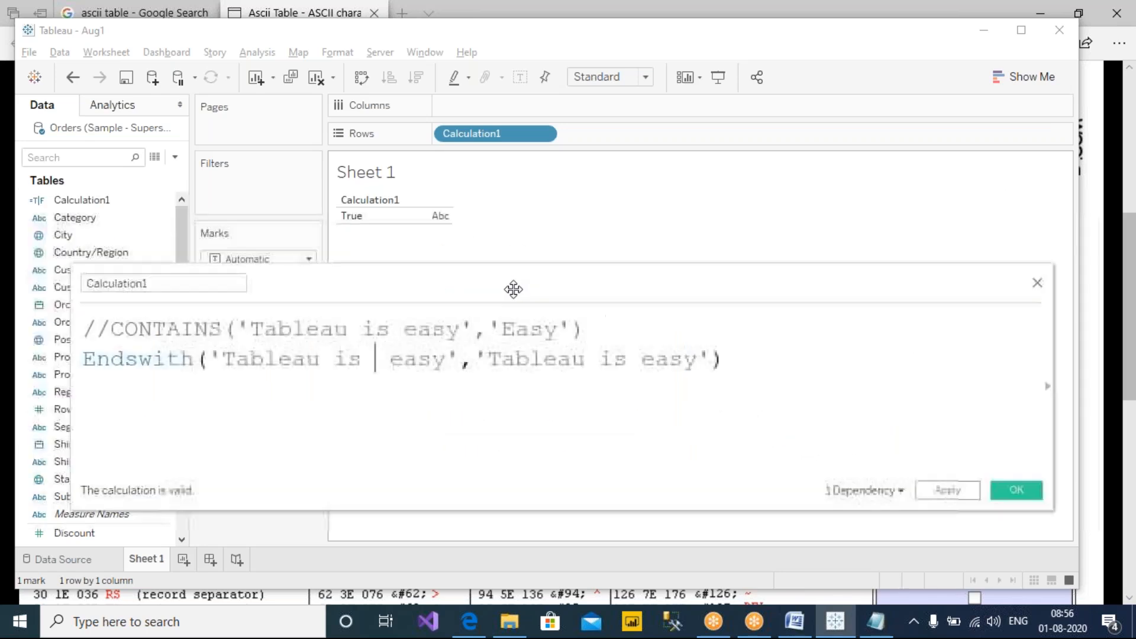
{"action": "left_click", "coordinate": [948, 491]}
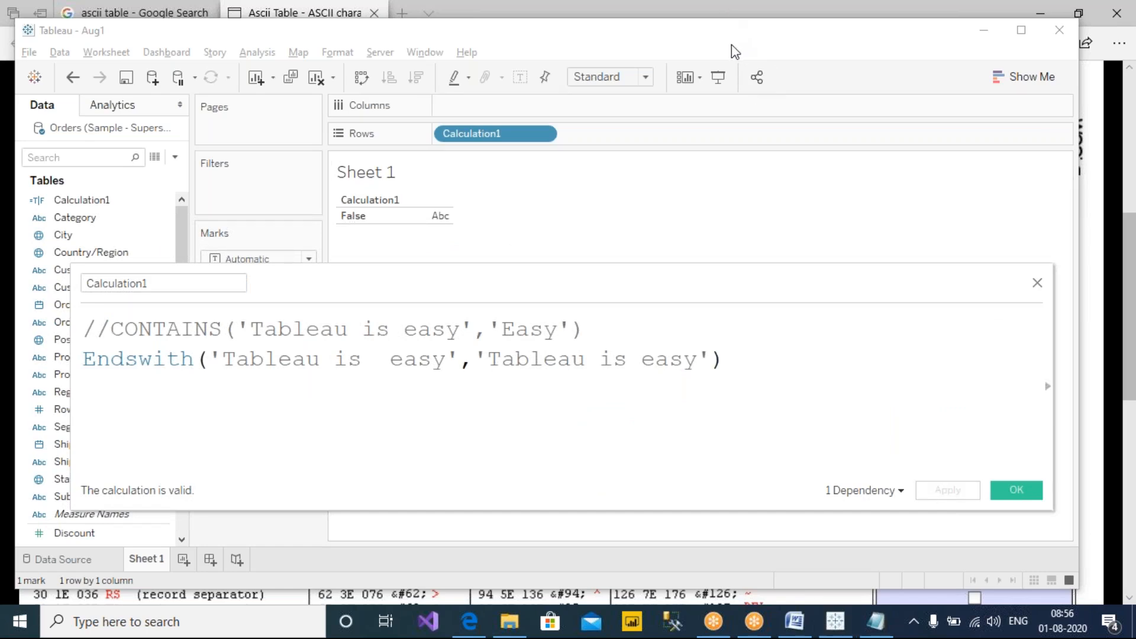
Annotate the two strings' spacing as 2 and 1 with a cross, circle easy, and draw an arrow to the sheet's result.
{"action": "left_click_drag", "start_coordinate": [497, 385], "coordinate": [685, 382]}
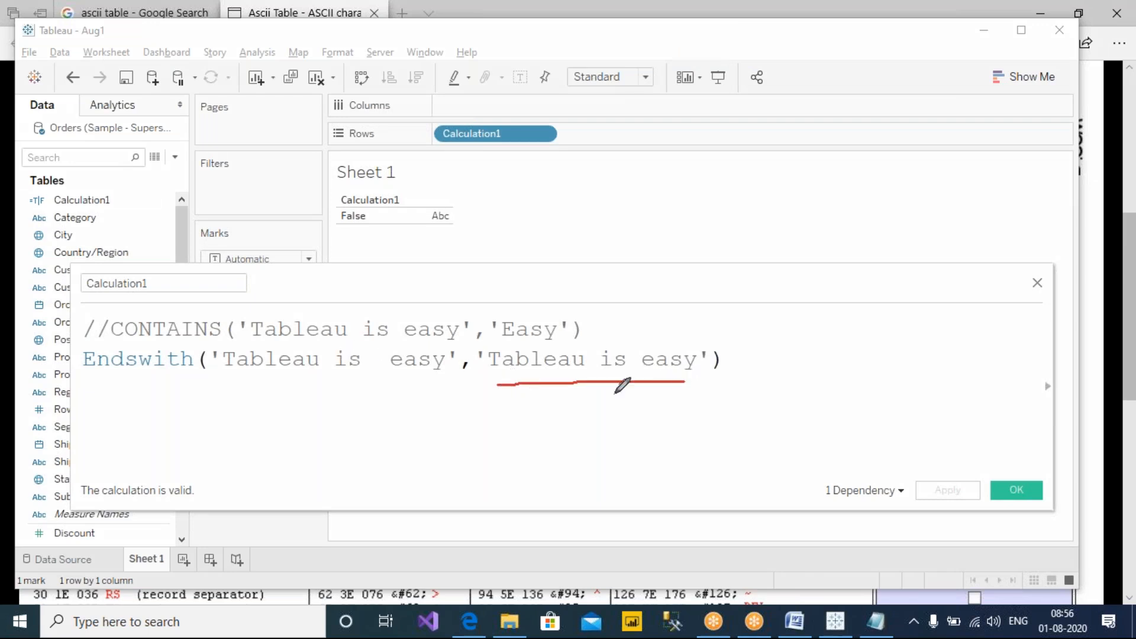
{"action": "mouse_move", "coordinate": [364, 375]}
{"action": "left_mouse_down"}
{"action": "mouse_move", "coordinate": [421, 379]}
{"action": "mouse_move", "coordinate": [428, 338]}
{"action": "mouse_move", "coordinate": [377, 407]}
{"action": "mouse_move", "coordinate": [398, 469]}
{"action": "left_mouse_up"}
{"action": "left_click_drag", "start_coordinate": [633, 374], "coordinate": [617, 473]}
{"action": "mouse_move", "coordinate": [675, 433]}
{"action": "left_mouse_down"}
{"action": "mouse_move", "coordinate": [693, 469]}
{"action": "mouse_move", "coordinate": [649, 474]}
{"action": "left_mouse_up"}
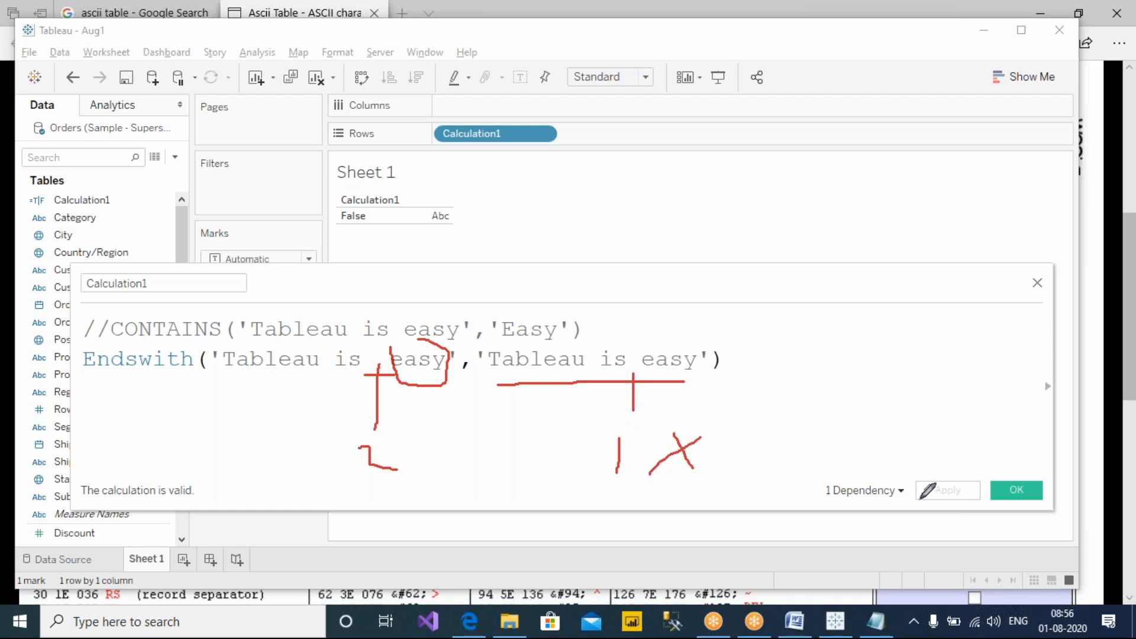
{"action": "mouse_move", "coordinate": [724, 474]}
{"action": "left_mouse_down"}
{"action": "mouse_move", "coordinate": [491, 198]}
{"action": "mouse_move", "coordinate": [406, 199]}
{"action": "mouse_move", "coordinate": [423, 210]}
{"action": "left_mouse_up"}
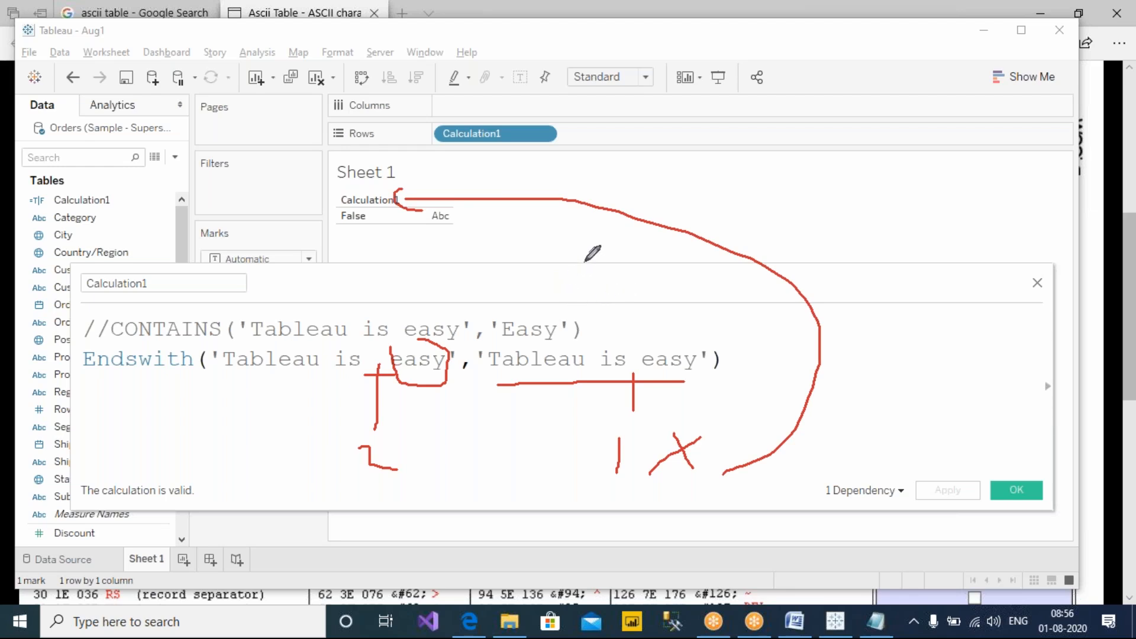
Erase all the red drawings, then move the calculation editor up and narrow it around the formula.
{"action": "left_click", "coordinate": [815, 121]}
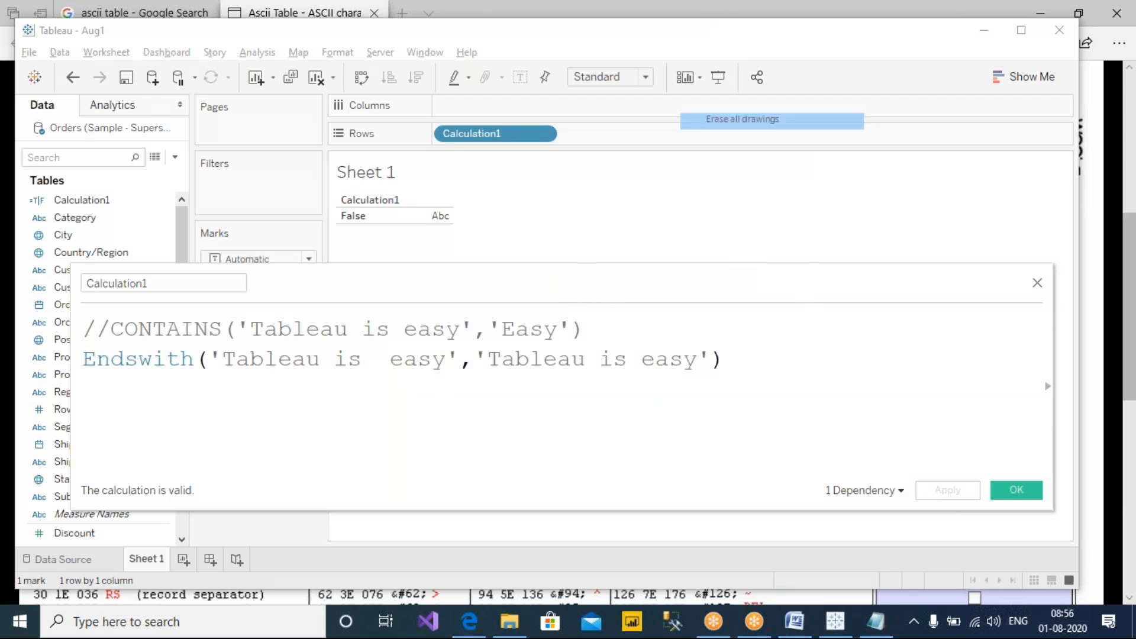
{"action": "mouse_move", "coordinate": [512, 270]}
{"action": "left_mouse_down"}
{"action": "mouse_move", "coordinate": [476, 236]}
{"action": "mouse_move", "coordinate": [467, 199]}
{"action": "left_mouse_up"}
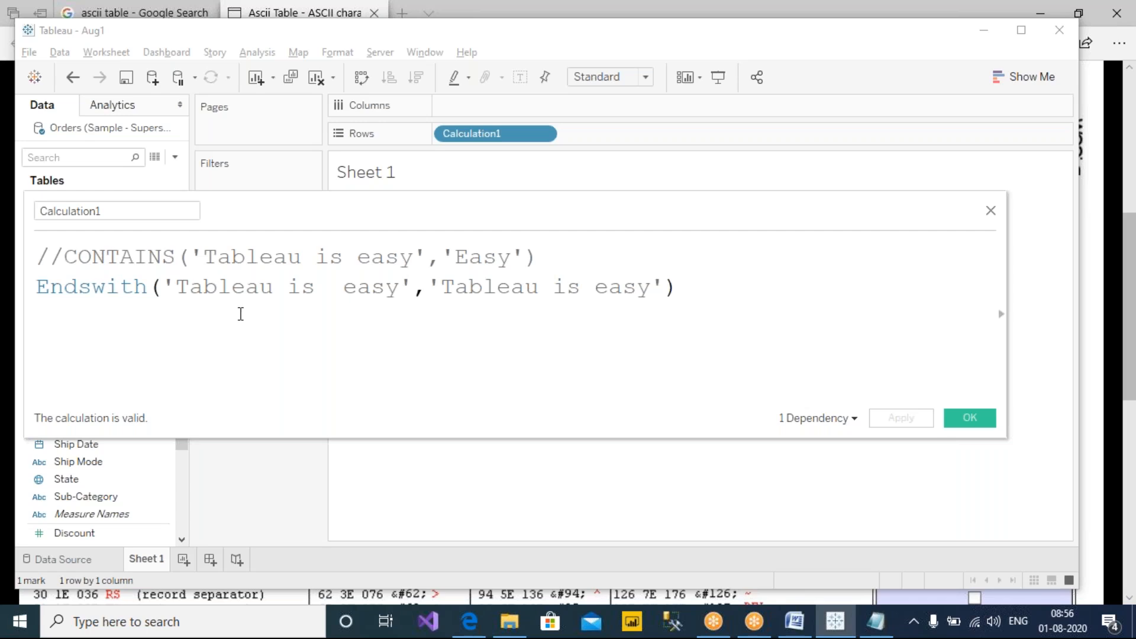
{"action": "left_click", "coordinate": [690, 315]}
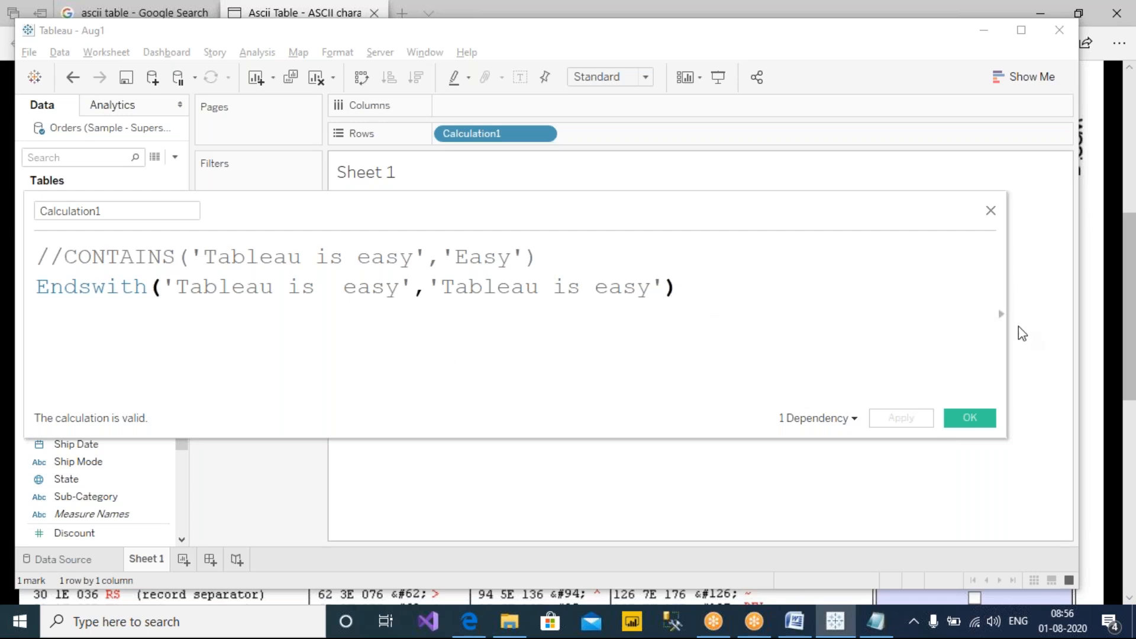
{"action": "left_click_drag", "start_coordinate": [1006, 330], "coordinate": [803, 361]}
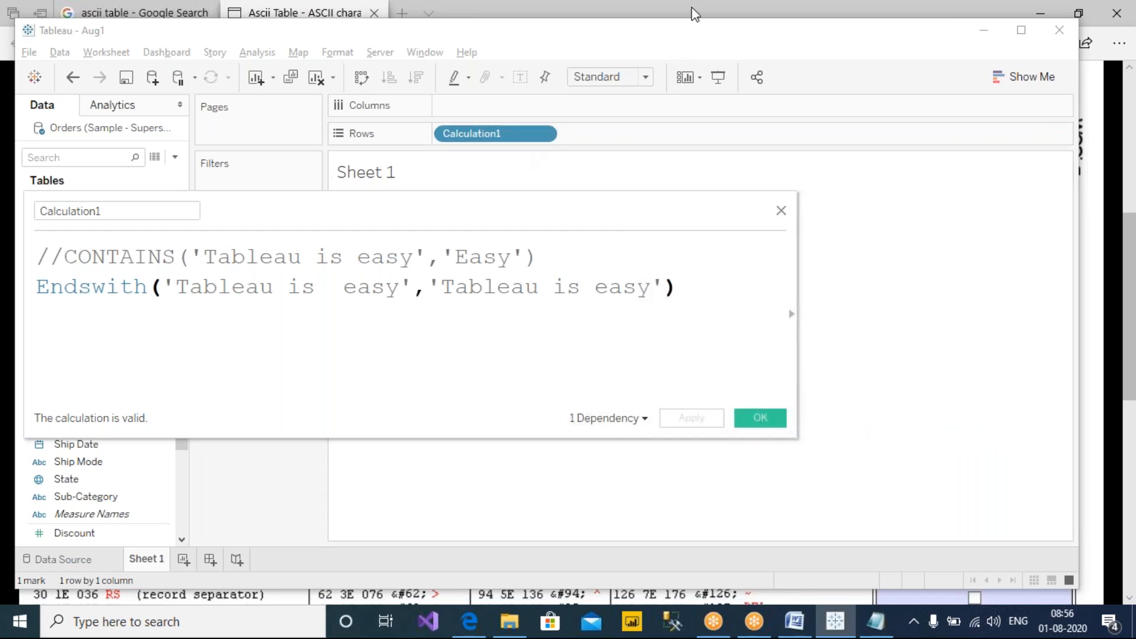
Look up the FIND function's description in the function reference and collapse the reference.
{"action": "left_click", "coordinate": [792, 313]}
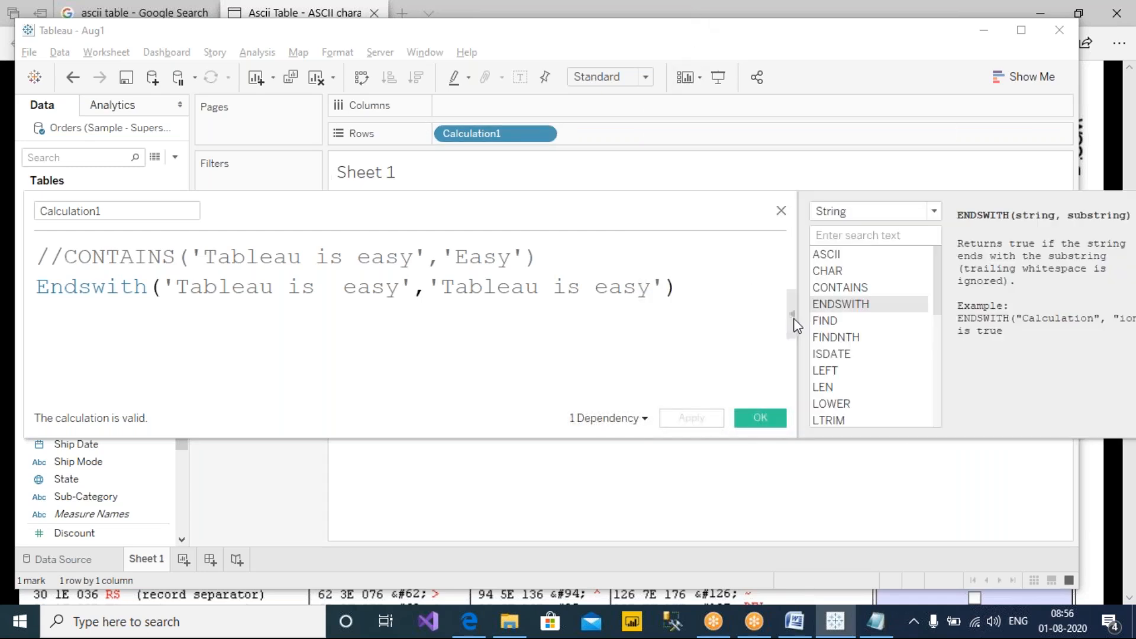
{"action": "left_click", "coordinate": [853, 325]}
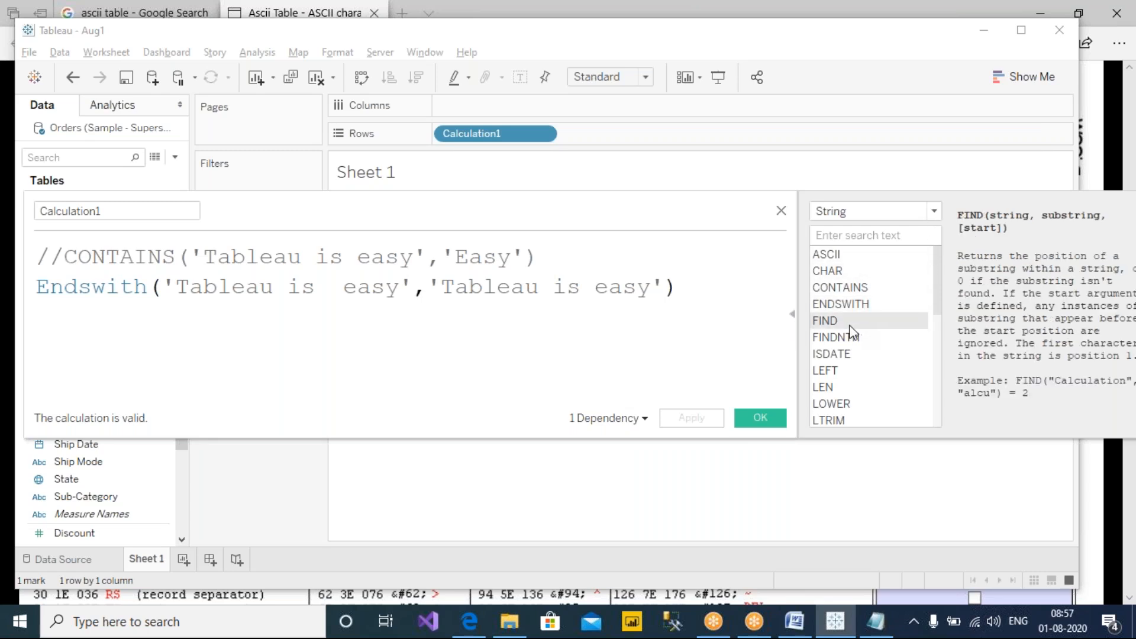
{"action": "left_click", "coordinate": [792, 314]}
Move the calculation editor below the sheet's result and comment out the Endswith line with //.
{"action": "left_click", "coordinate": [683, 289]}
{"action": "left_click_drag", "start_coordinate": [494, 201], "coordinate": [658, 246]}
{"action": "left_click", "coordinate": [205, 323]}
{"action": "type", "text": "//"}
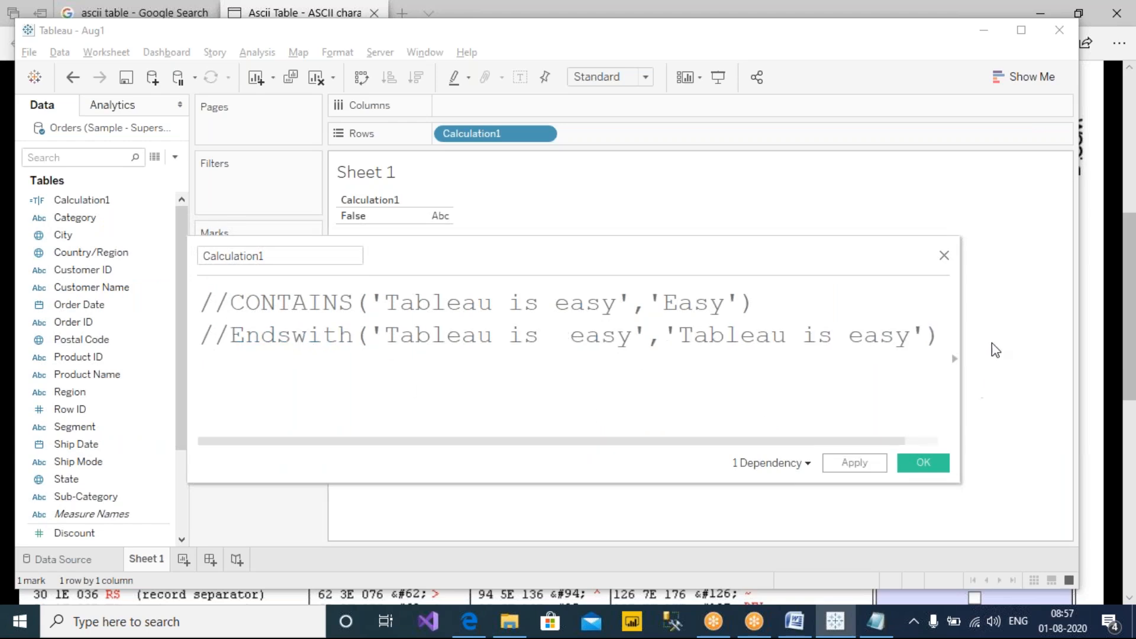
Insert the FIND function on a new line under the commented Endswith formula.
{"action": "key", "text": "End"}
{"action": "key", "text": "Return"}
{"action": "type", "text": "fin"}
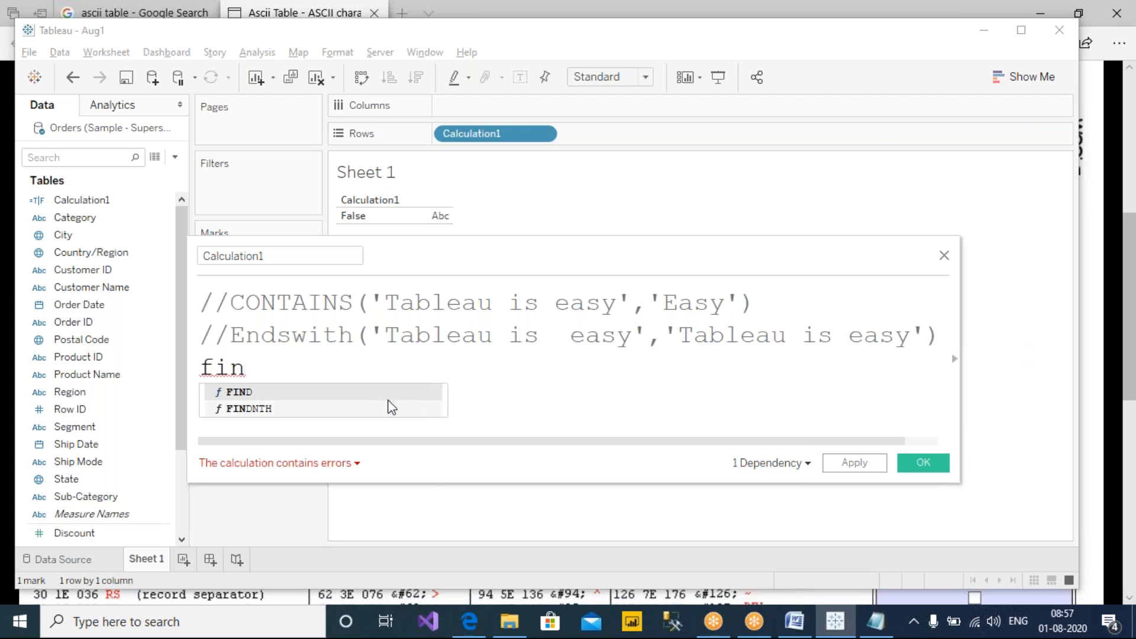
{"action": "key", "text": "Return"}
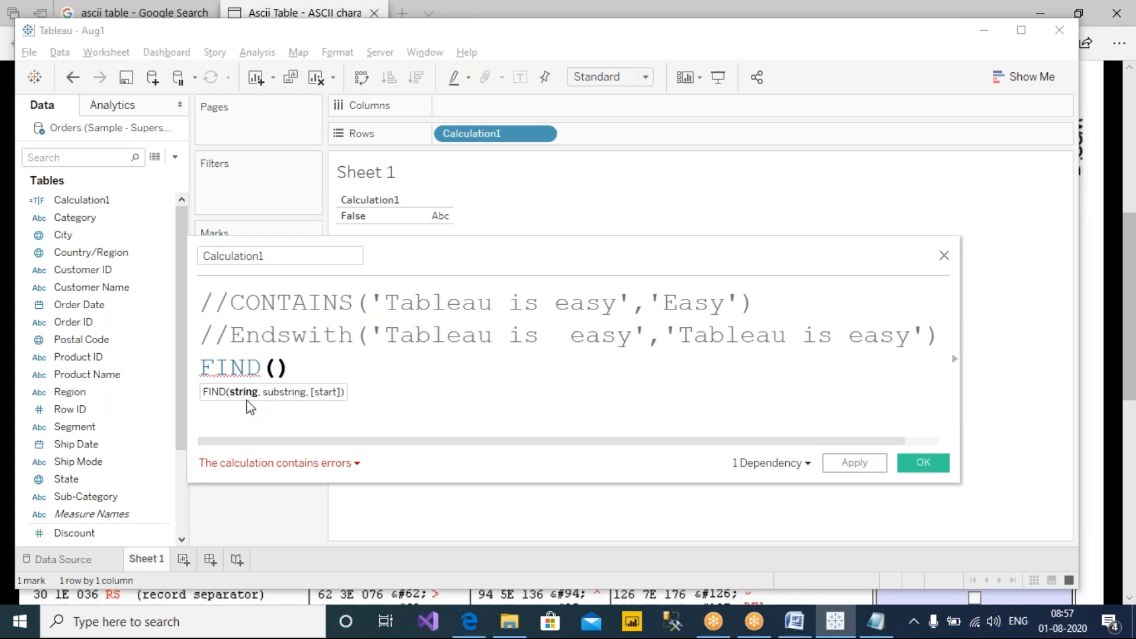
Draw a pair of red square brackets beneath the Endswith line to illustrate FIND's optional start argument.
{"action": "left_click", "coordinate": [723, 2]}
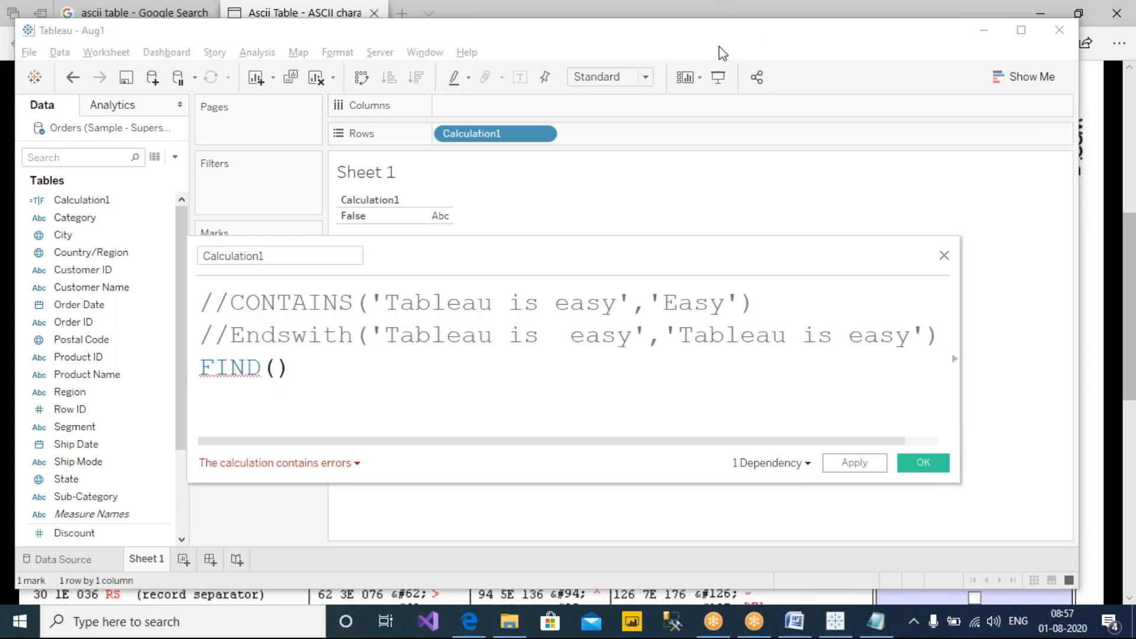
{"action": "left_click_drag", "start_coordinate": [535, 367], "coordinate": [549, 406]}
{"action": "mouse_move", "coordinate": [630, 364]}
{"action": "left_mouse_down"}
{"action": "mouse_move", "coordinate": [651, 365]}
{"action": "mouse_move", "coordinate": [652, 397]}
{"action": "mouse_move", "coordinate": [617, 404]}
{"action": "left_mouse_up"}
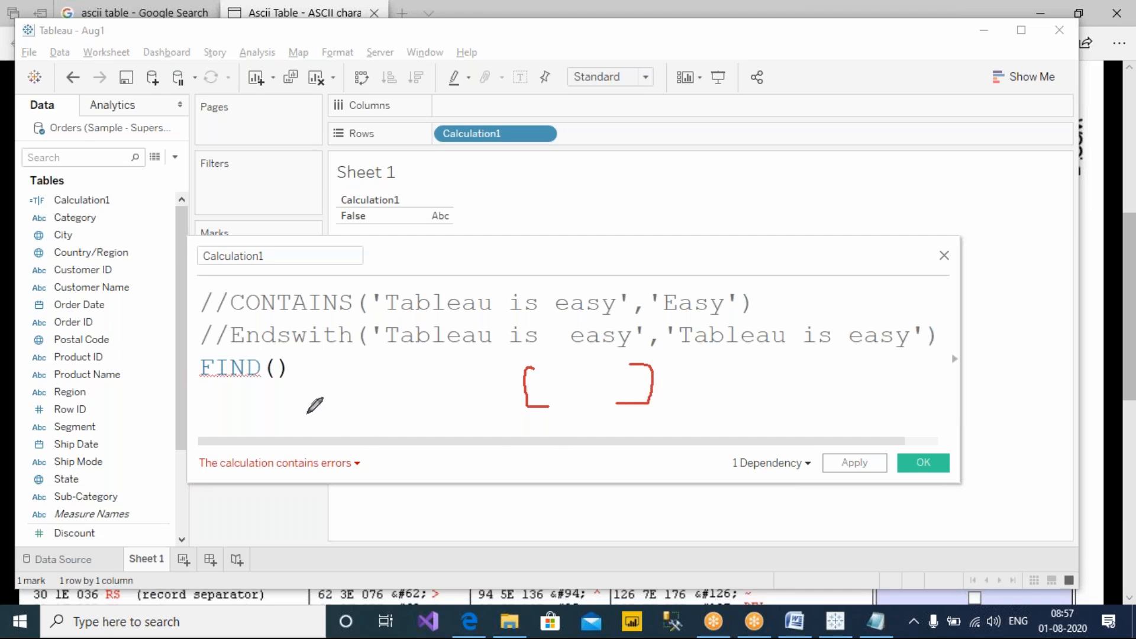
Remove FIND's closing parenthesis and add the comment "// we can pass only 2 inputs, or we can pass 3 inputs" on the line below.
{"action": "left_click", "coordinate": [314, 370]}
{"action": "key", "text": "BackSpace"}
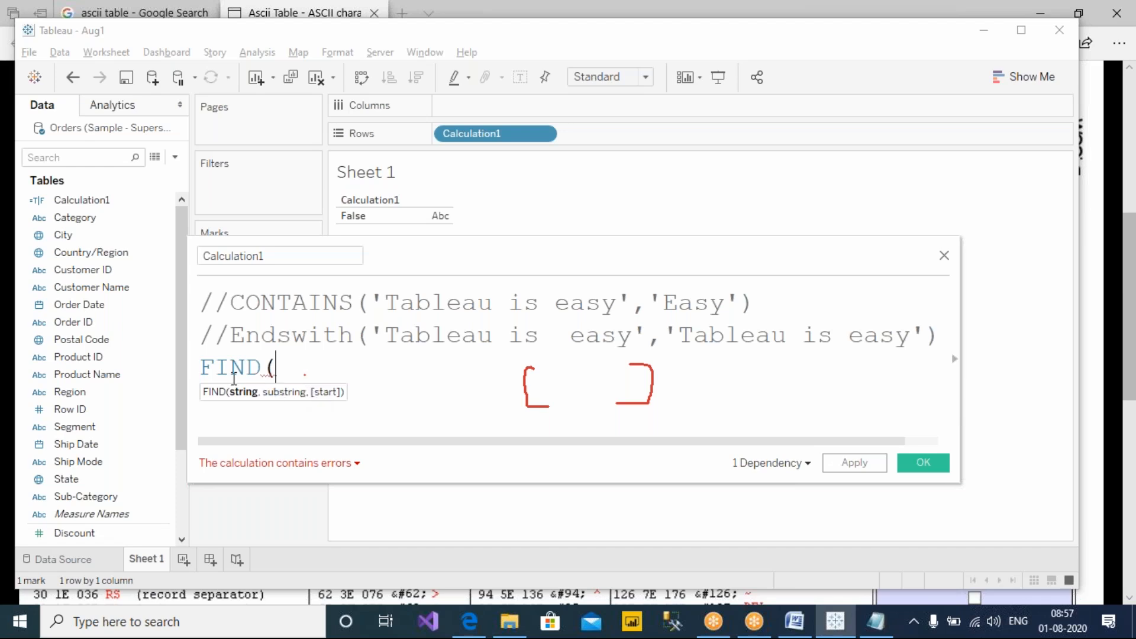
{"action": "double_click", "coordinate": [264, 367]}
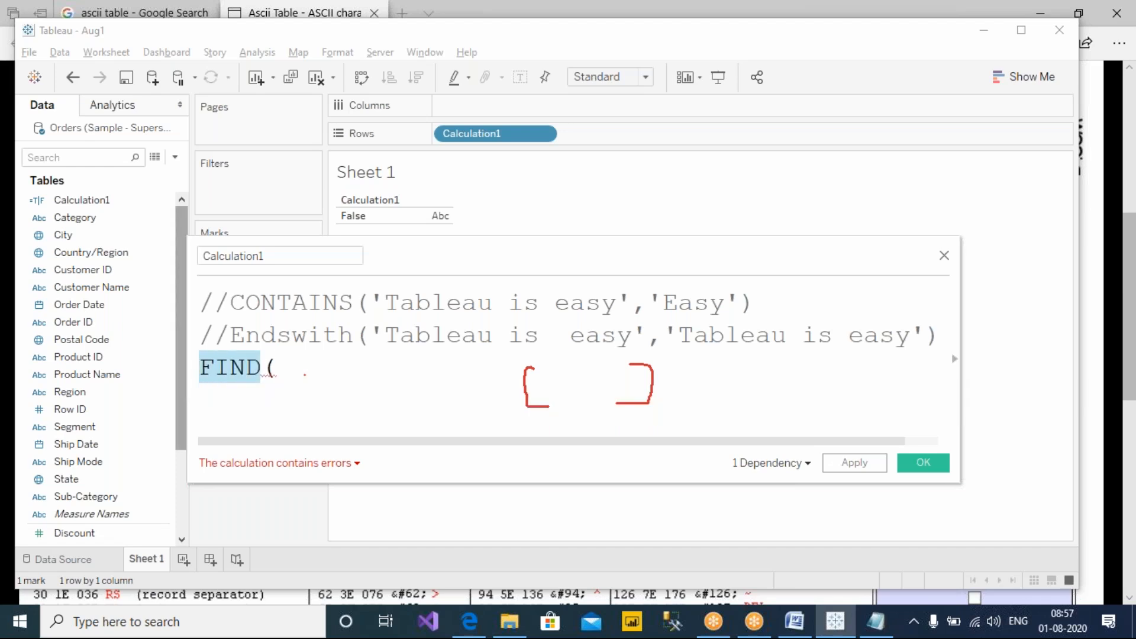
{"action": "left_click", "coordinate": [294, 378]}
{"action": "key", "text": "Return"}
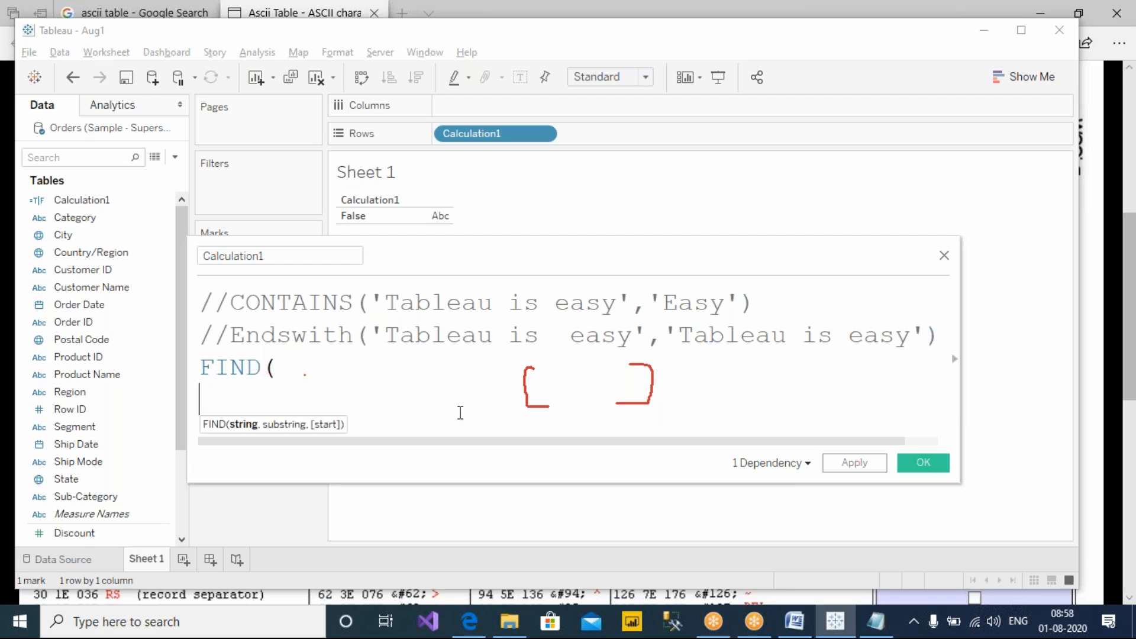
{"action": "type", "text": "// we can pass only"}
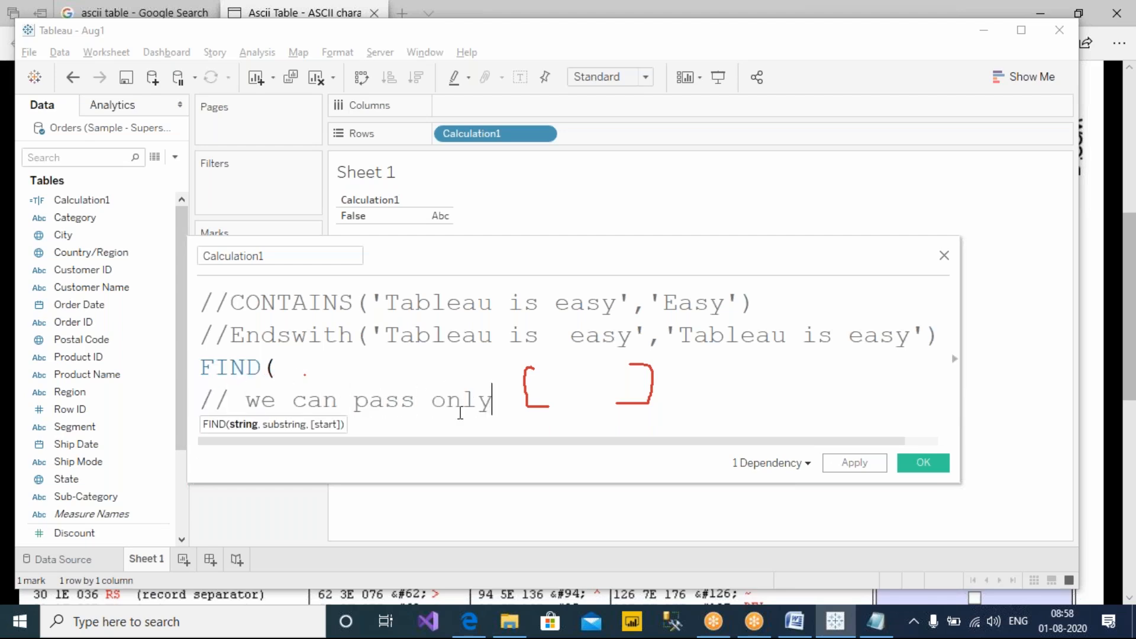
{"action": "type", "text": " 2 inputs, or"}
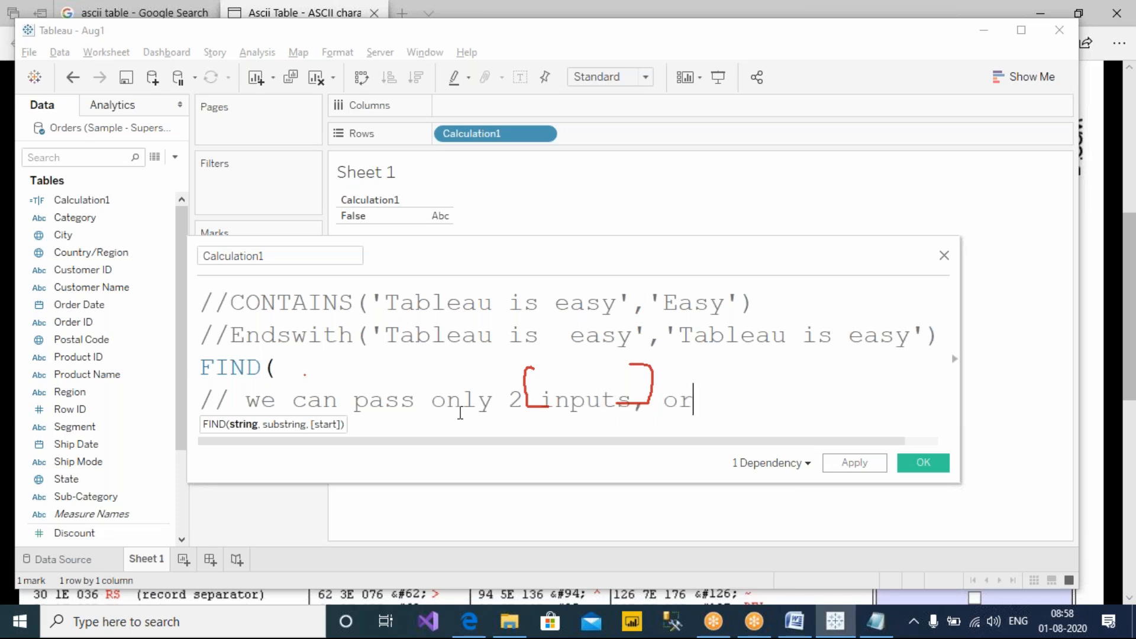
{"action": "type", "text": " we can pass 3"}
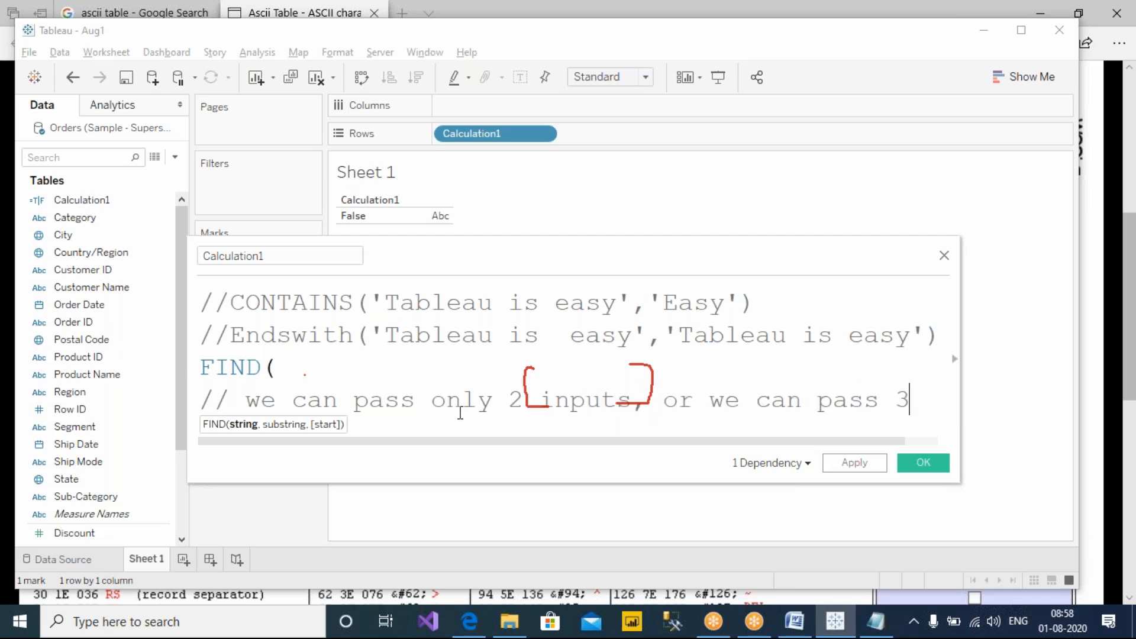
{"action": "type", "text": " inputs"}
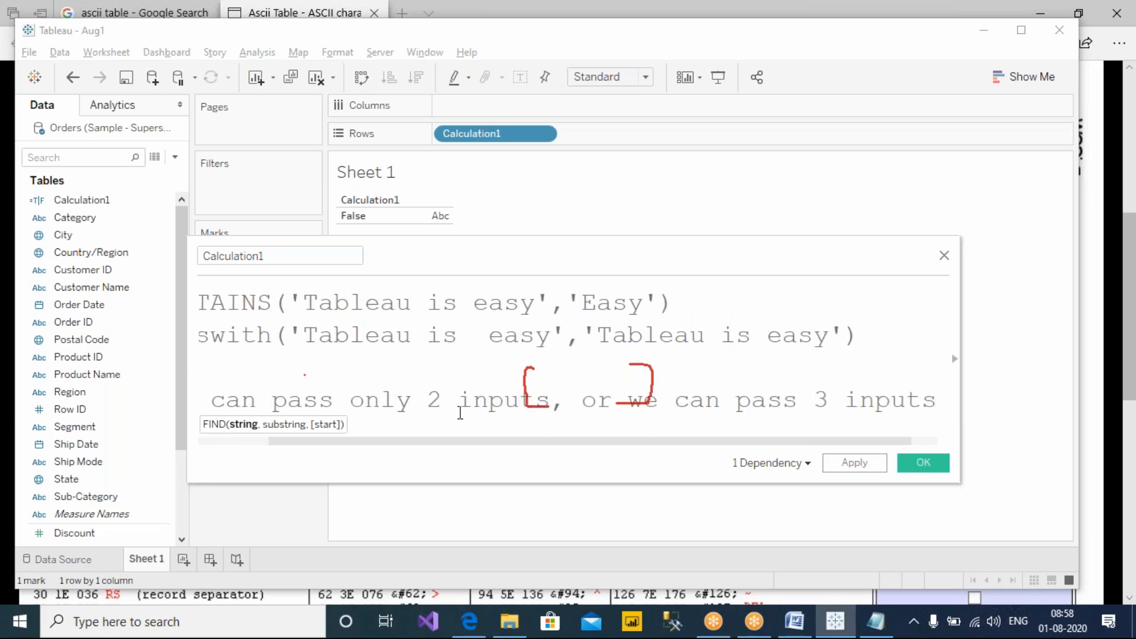
Erase the red brackets and reduce the formula text size until the whole comment line fits in the editor.
{"action": "mouse_move", "coordinate": [509, 444]}
{"action": "left_mouse_down"}
{"action": "mouse_move", "coordinate": [383, 461]}
{"action": "mouse_move", "coordinate": [499, 444]}
{"action": "left_mouse_up"}
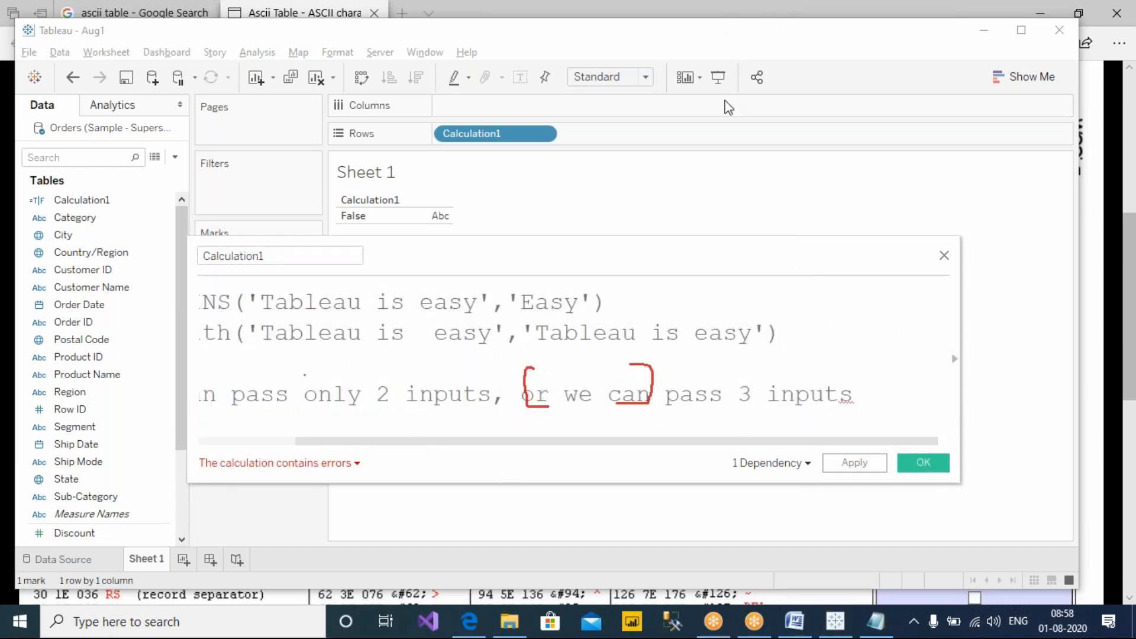
{"action": "left_click", "coordinate": [742, 123]}
{"action": "left_click_drag", "start_coordinate": [481, 441], "coordinate": [301, 444]}
{"action": "scroll", "coordinate": [298, 378], "scroll_direction": "down", "scroll_amount": 2}
{"action": "left_click", "coordinate": [329, 362]}
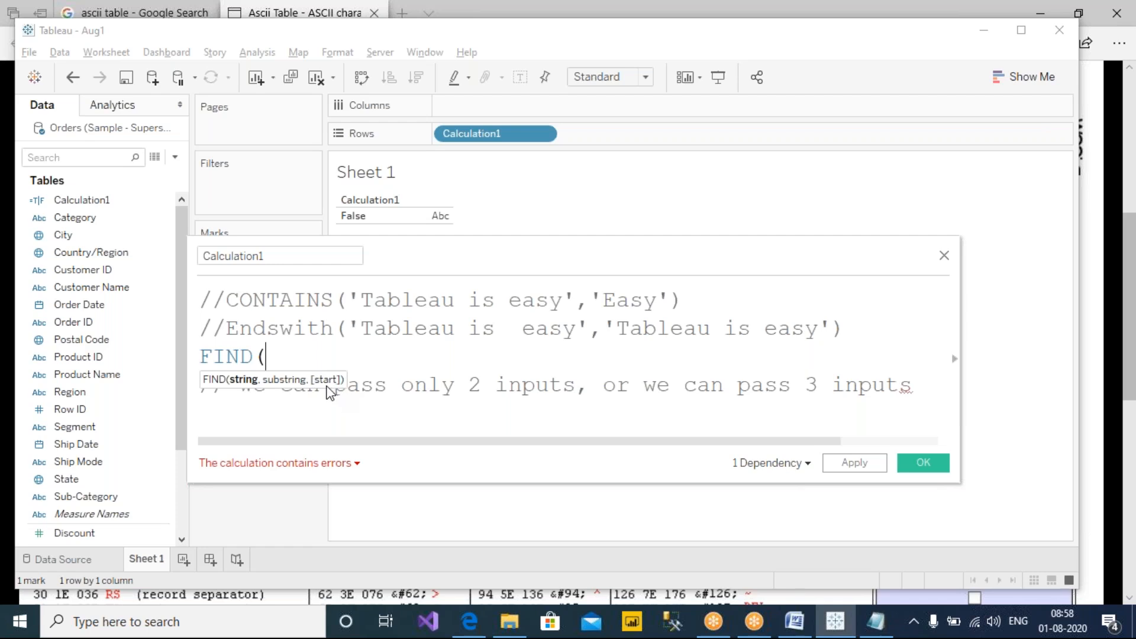
Move the calculation editor up and enlarge it downward to give the formula more room.
{"action": "left_click", "coordinate": [371, 365]}
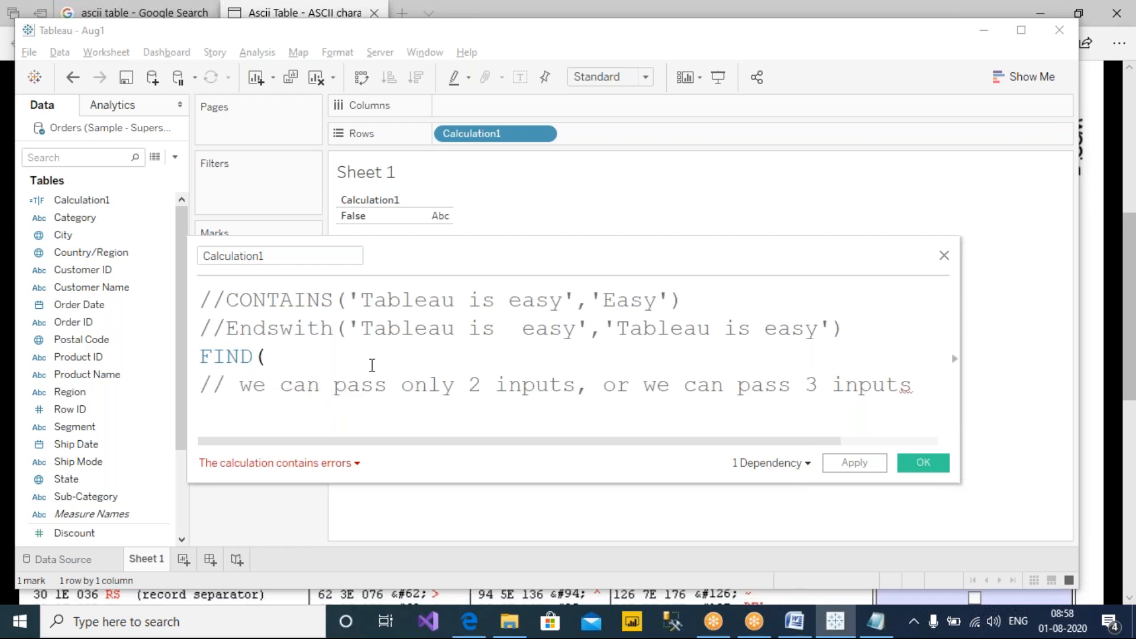
{"action": "left_click_drag", "start_coordinate": [433, 246], "coordinate": [444, 165]}
{"action": "left_click_drag", "start_coordinate": [968, 404], "coordinate": [1013, 578]}
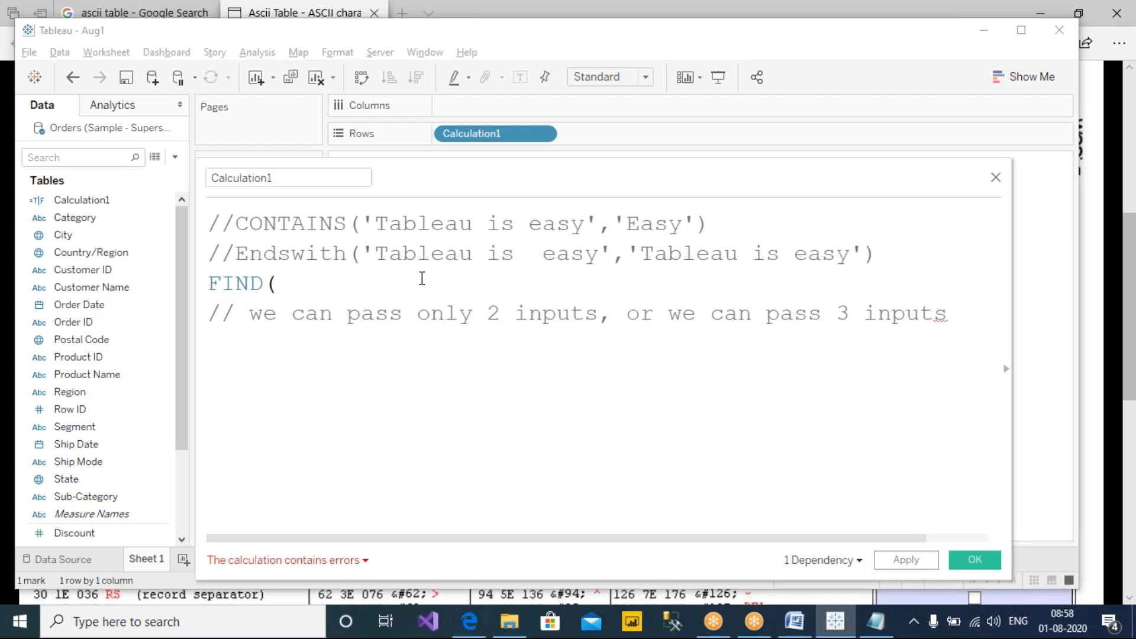
Complete the formula as FIND('Tableau','b').
{"action": "key", "text": "BackSpace"}
{"action": "type", "text": "("}
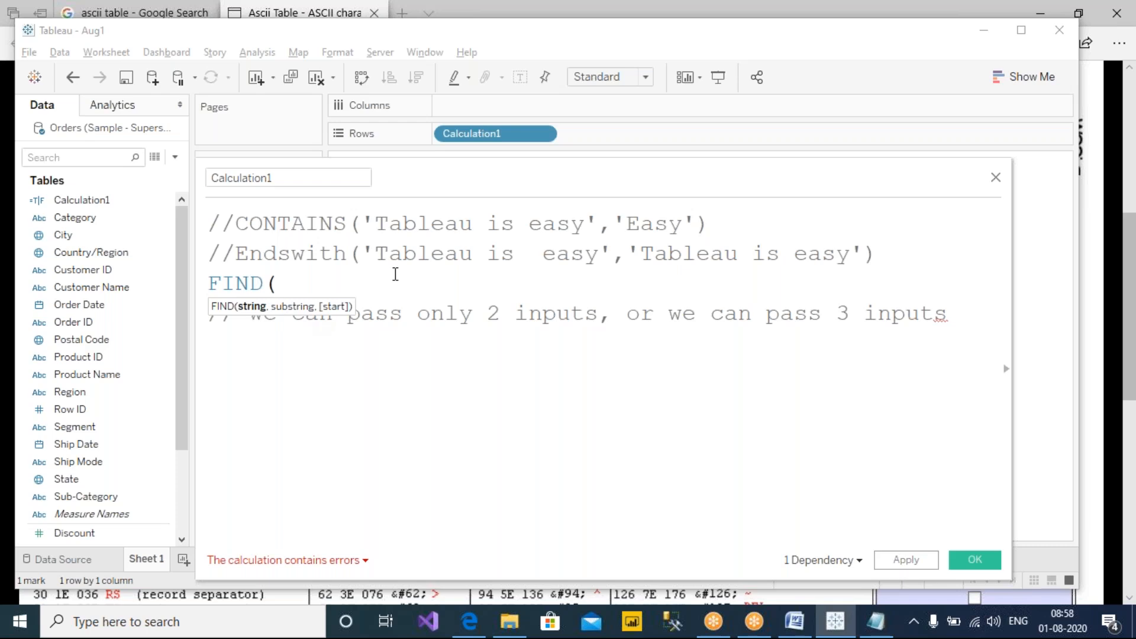
{"action": "type", "text": "'"}
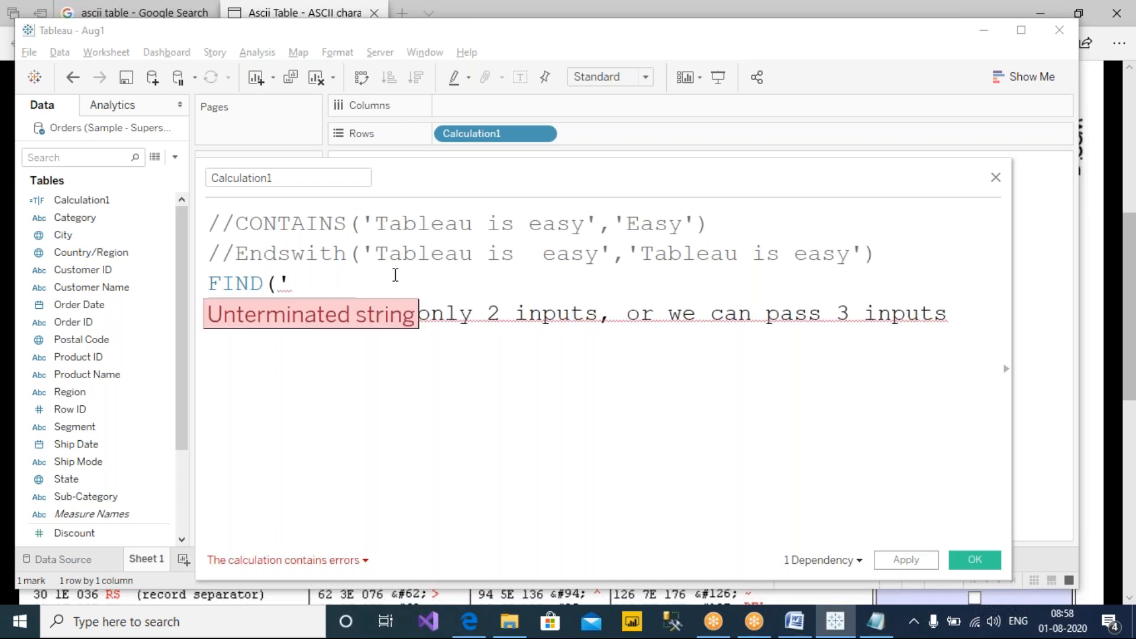
{"action": "type", "text": "Tableau',"}
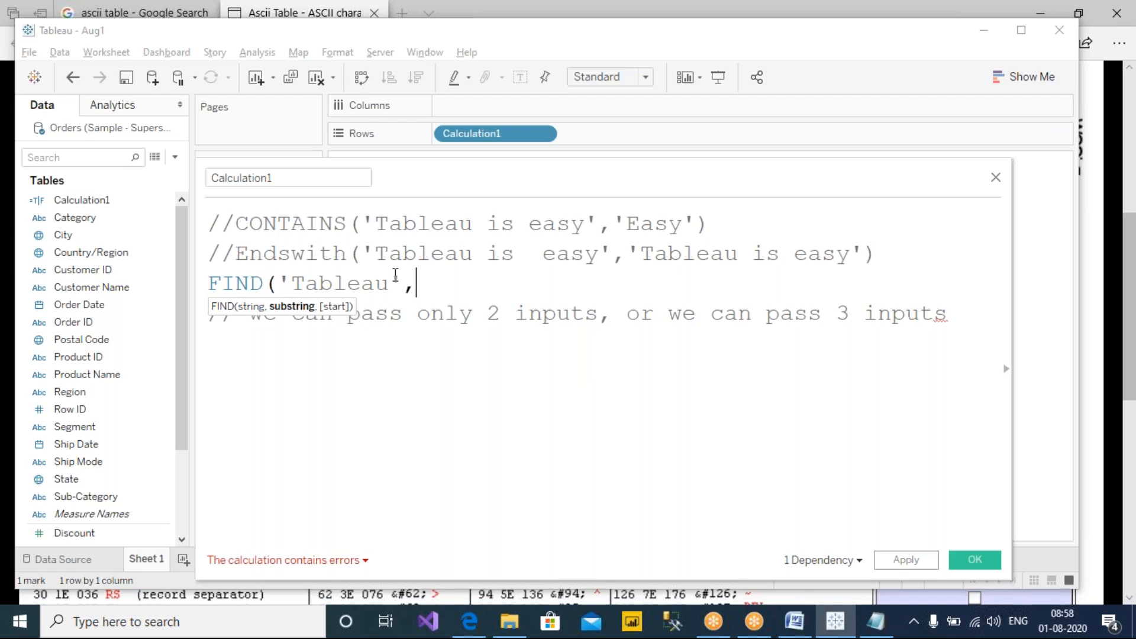
{"action": "type", "text": "'"}
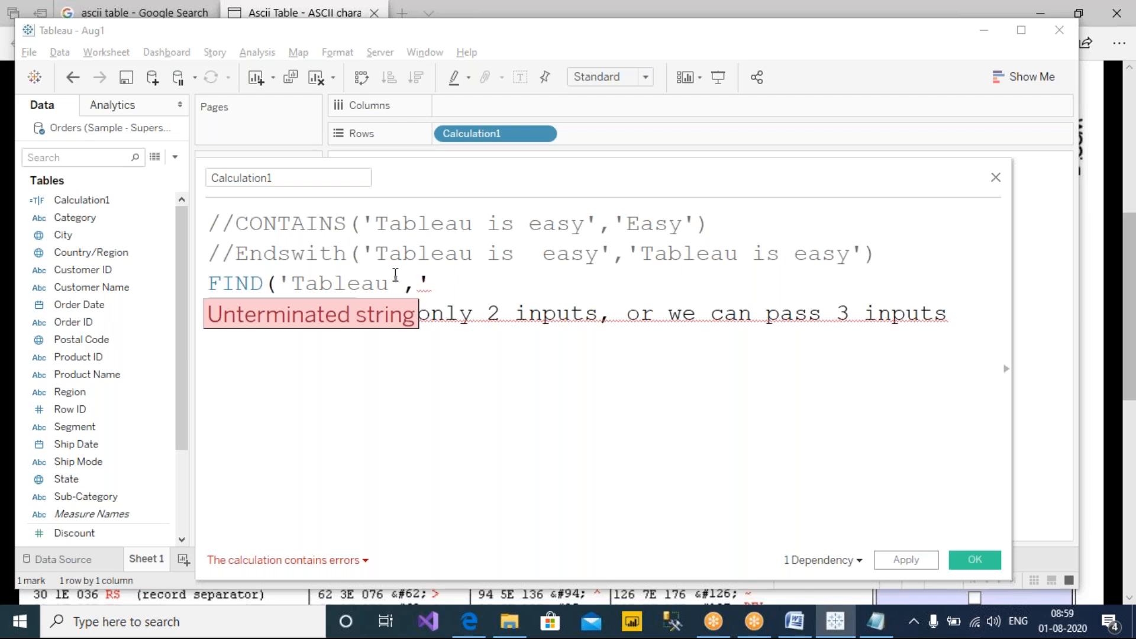
{"action": "type", "text": "b'"}
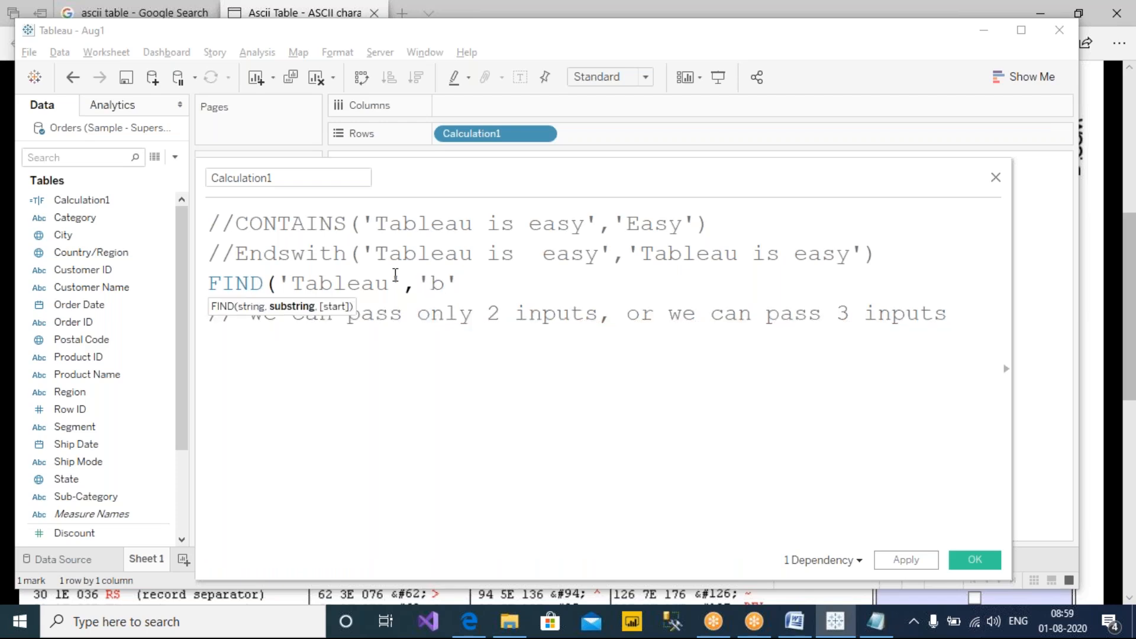
{"action": "type", "text": ")"}
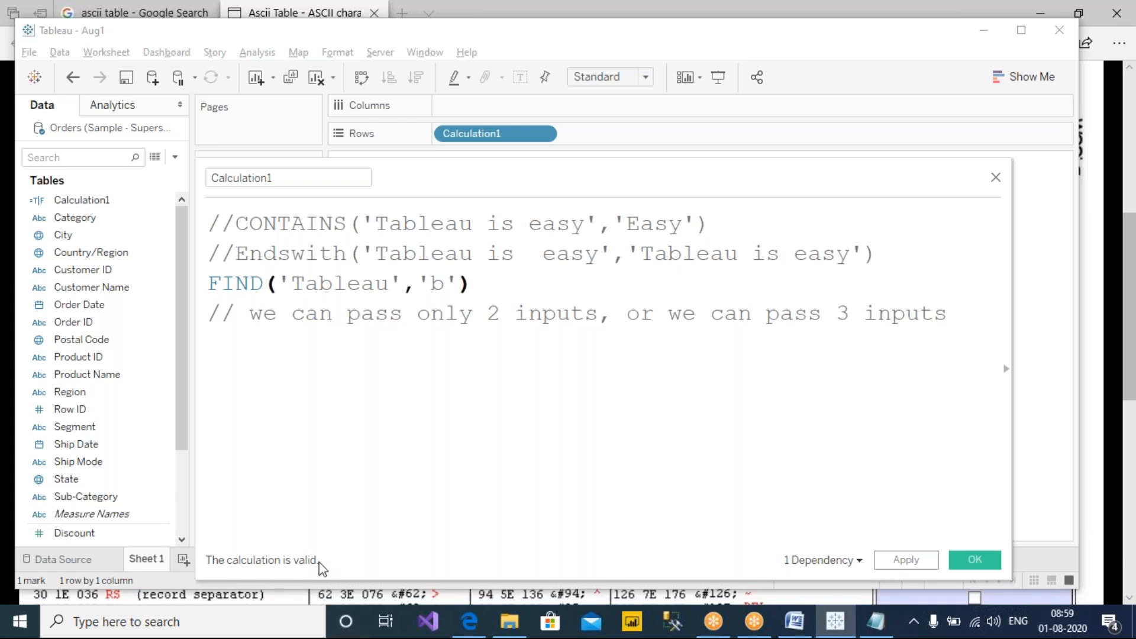
Apply the FIND formula to the sheet and move the calculation editor below the result.
{"action": "left_click_drag", "start_coordinate": [558, 160], "coordinate": [594, 232]}
{"action": "left_click_drag", "start_coordinate": [353, 337], "coordinate": [490, 338]}
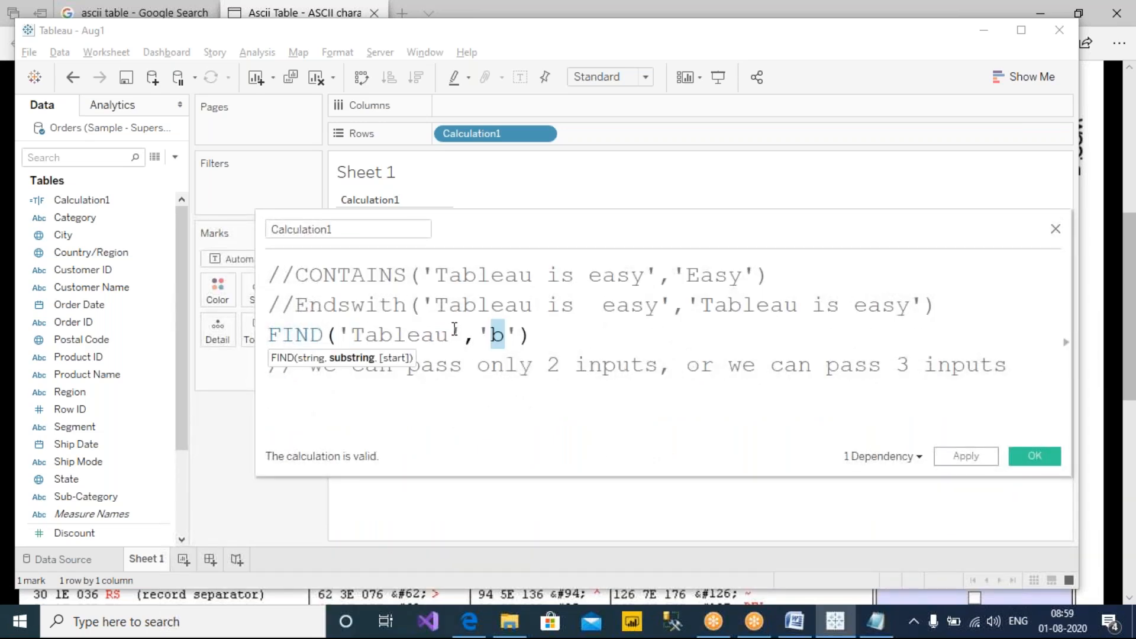
{"action": "left_click", "coordinate": [485, 419]}
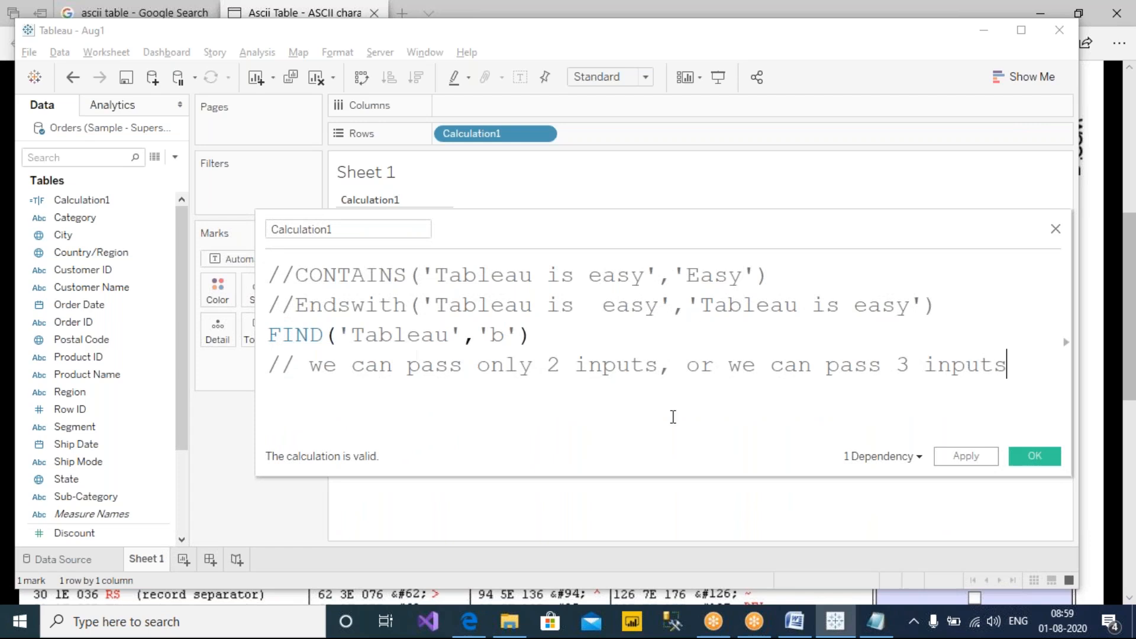
{"action": "left_click", "coordinate": [965, 459]}
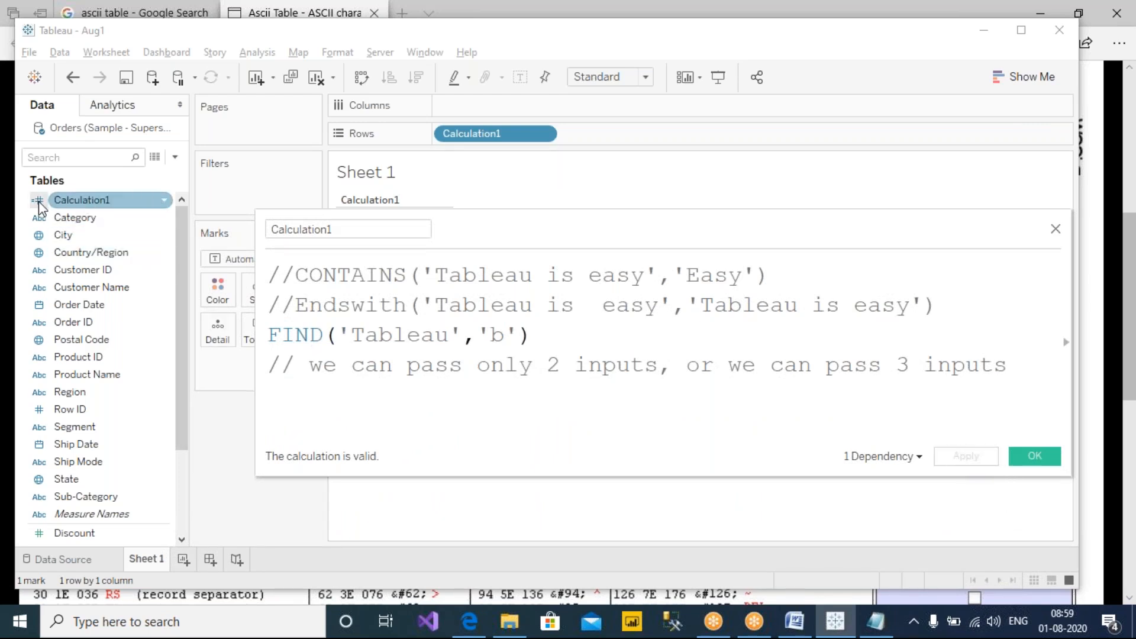
{"action": "left_click_drag", "start_coordinate": [538, 214], "coordinate": [487, 280]}
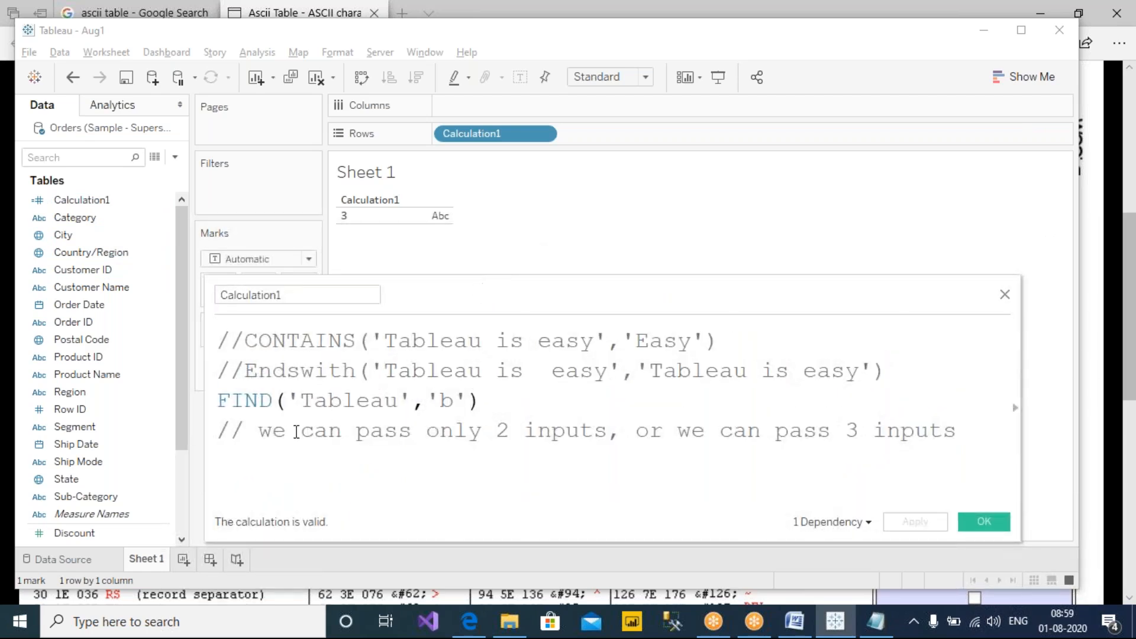
Select the word FIND in the formula, circle the sheet's result in red, and handwrite Tableau in spaced letters above the editor.
{"action": "left_click_drag", "start_coordinate": [271, 400], "coordinate": [192, 406]}
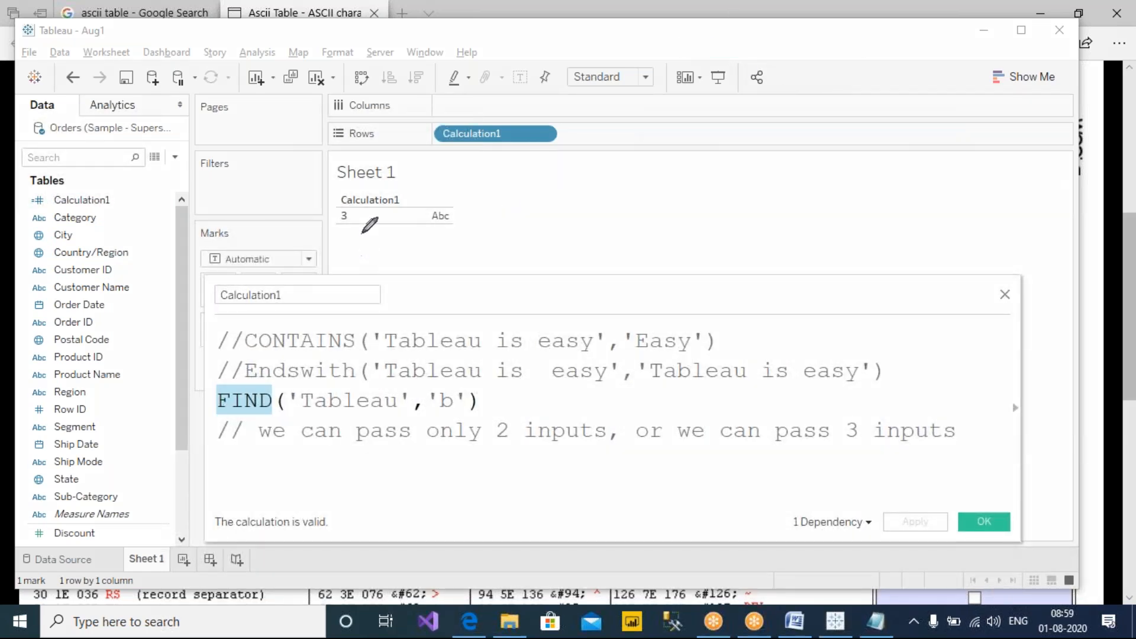
{"action": "mouse_move", "coordinate": [364, 196]}
{"action": "left_mouse_down"}
{"action": "mouse_move", "coordinate": [315, 236]}
{"action": "mouse_move", "coordinate": [368, 203]}
{"action": "left_mouse_up"}
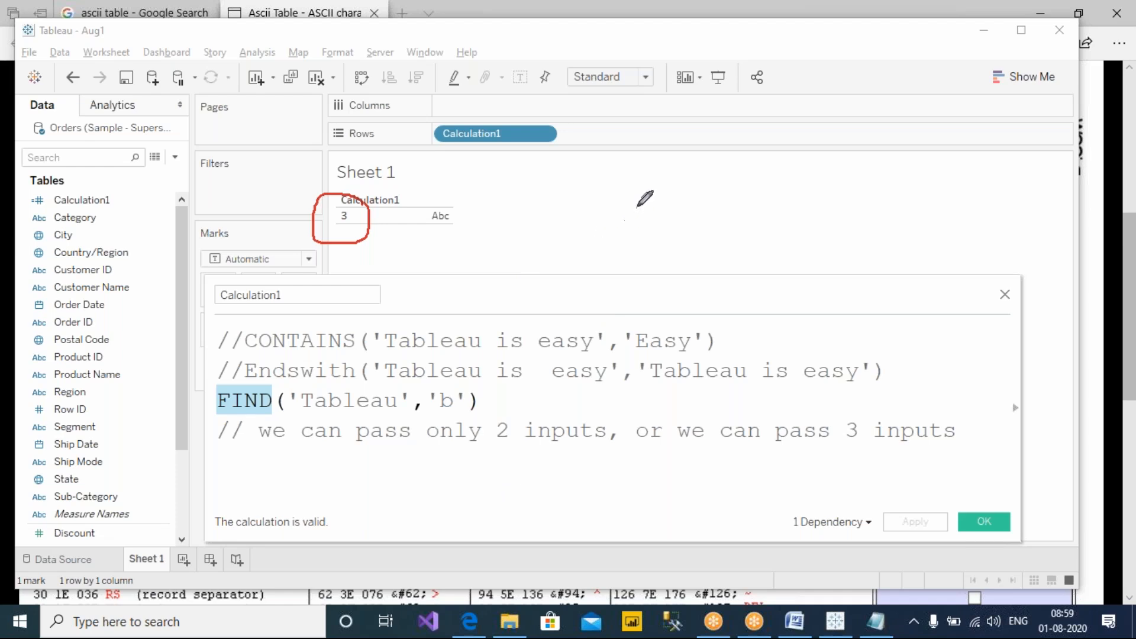
{"action": "mouse_move", "coordinate": [638, 196]}
{"action": "left_mouse_down"}
{"action": "mouse_move", "coordinate": [661, 194]}
{"action": "mouse_move", "coordinate": [653, 228]}
{"action": "mouse_move", "coordinate": [709, 219]}
{"action": "left_mouse_up"}
{"action": "left_click_drag", "start_coordinate": [741, 176], "coordinate": [763, 214]}
{"action": "mouse_move", "coordinate": [802, 179]}
{"action": "left_mouse_down"}
{"action": "mouse_move", "coordinate": [802, 228]}
{"action": "mouse_move", "coordinate": [933, 223]}
{"action": "mouse_move", "coordinate": [946, 191]}
{"action": "left_mouse_up"}
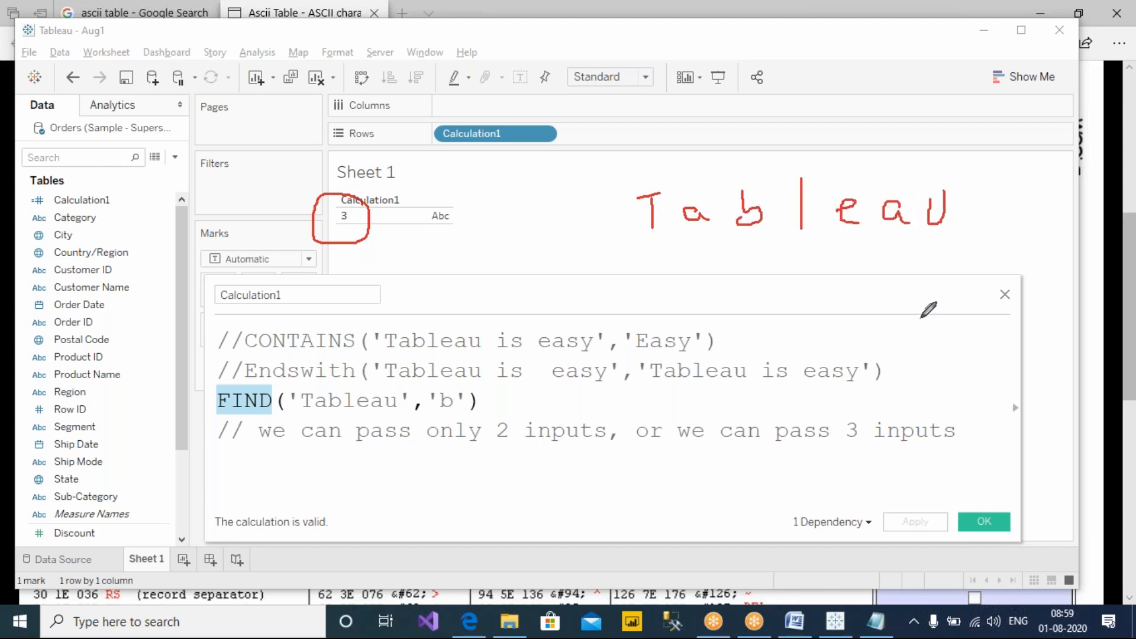
Handwrite index with an arrow above the editor and number the spaced letters of Tableau from 1 to 7.
{"action": "mouse_move", "coordinate": [430, 255]}
{"action": "left_mouse_down"}
{"action": "mouse_move", "coordinate": [429, 270]}
{"action": "mouse_move", "coordinate": [456, 248]}
{"action": "mouse_move", "coordinate": [480, 253]}
{"action": "mouse_move", "coordinate": [491, 277]}
{"action": "mouse_move", "coordinate": [520, 277]}
{"action": "left_mouse_up"}
{"action": "left_click", "coordinate": [429, 242]}
{"action": "left_click_drag", "start_coordinate": [520, 249], "coordinate": [506, 278]}
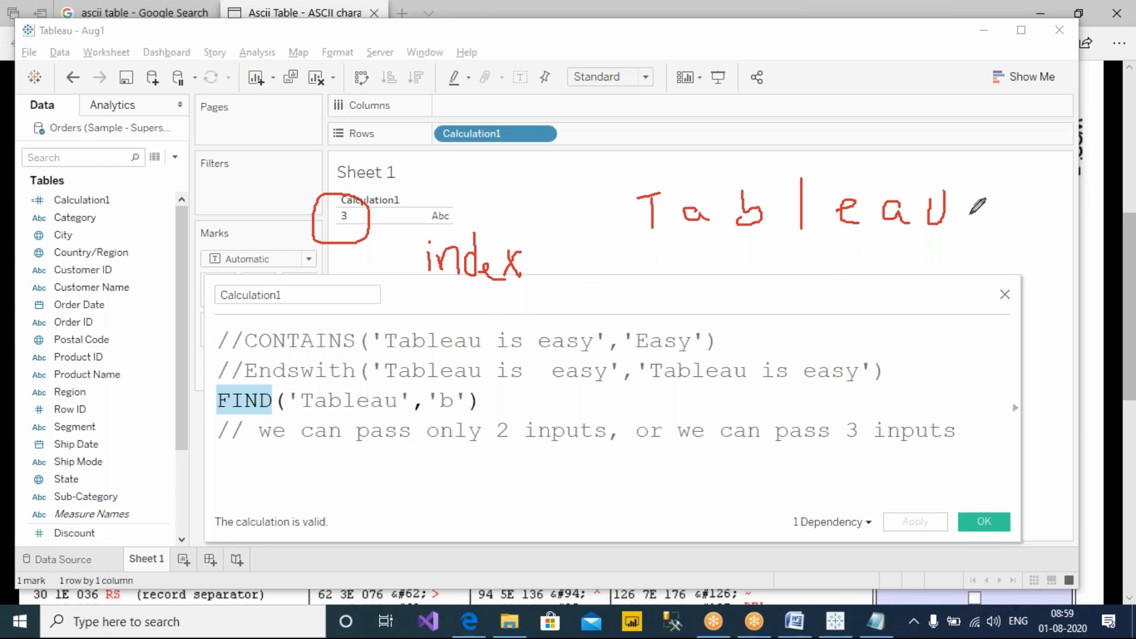
{"action": "mouse_move", "coordinate": [527, 269]}
{"action": "left_mouse_down"}
{"action": "mouse_move", "coordinate": [563, 259]}
{"action": "mouse_move", "coordinate": [560, 283]}
{"action": "left_mouse_up"}
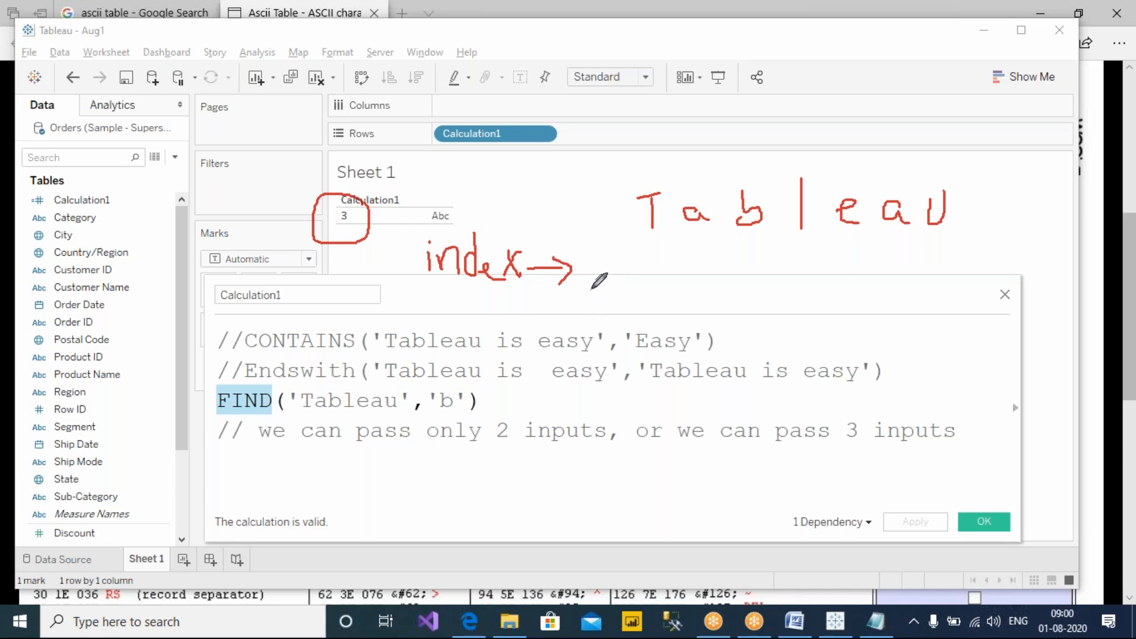
{"action": "mouse_move", "coordinate": [654, 253]}
{"action": "left_mouse_down"}
{"action": "mouse_move", "coordinate": [654, 278]}
{"action": "mouse_move", "coordinate": [711, 265]}
{"action": "mouse_move", "coordinate": [718, 278]}
{"action": "mouse_move", "coordinate": [812, 270]}
{"action": "mouse_move", "coordinate": [805, 290]}
{"action": "left_mouse_up"}
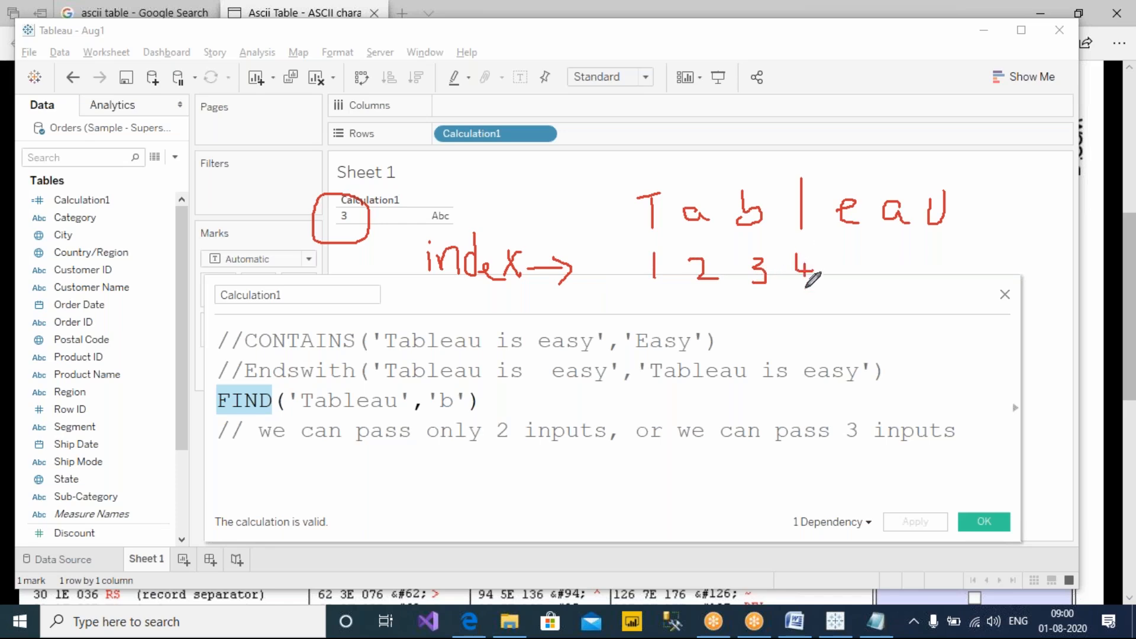
{"action": "mouse_move", "coordinate": [851, 262]}
{"action": "left_mouse_down"}
{"action": "mouse_move", "coordinate": [846, 285]}
{"action": "mouse_move", "coordinate": [870, 261]}
{"action": "left_mouse_up"}
{"action": "mouse_move", "coordinate": [915, 250]}
{"action": "left_mouse_down"}
{"action": "mouse_move", "coordinate": [903, 267]}
{"action": "mouse_move", "coordinate": [916, 279]}
{"action": "mouse_move", "coordinate": [904, 272]}
{"action": "left_mouse_up"}
{"action": "mouse_move", "coordinate": [935, 256]}
{"action": "left_mouse_down"}
{"action": "mouse_move", "coordinate": [960, 254]}
{"action": "mouse_move", "coordinate": [949, 290]}
{"action": "left_mouse_up"}
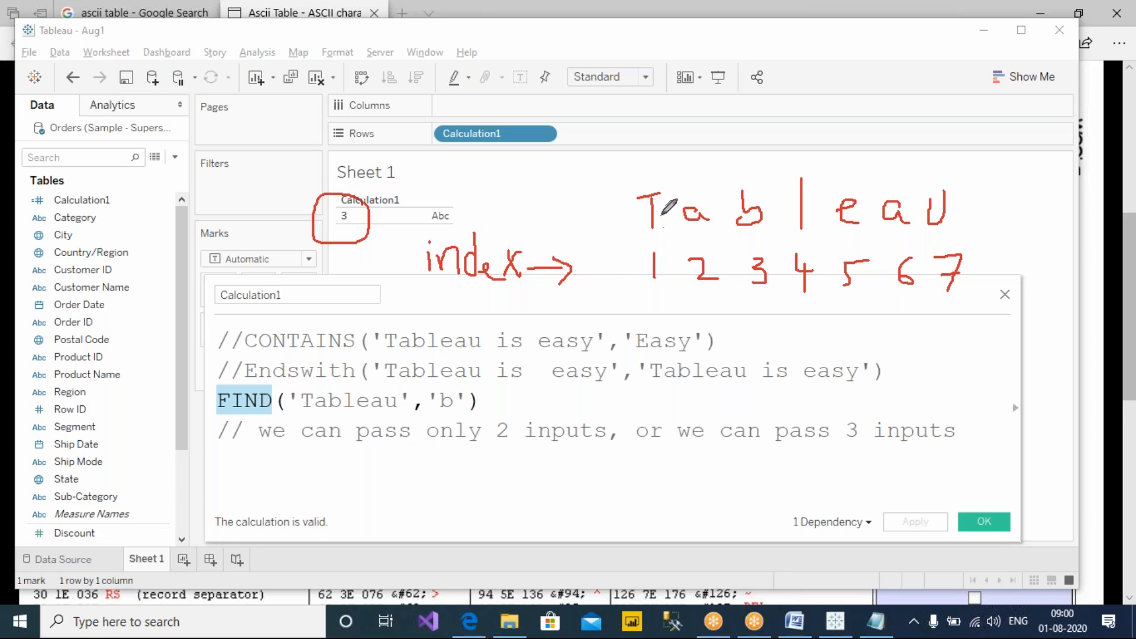
Annotate the word's length as a circled 7, underline both FIND arguments, and mark the letter b with its circled index 3.
{"action": "mouse_move", "coordinate": [976, 201]}
{"action": "left_mouse_down"}
{"action": "mouse_move", "coordinate": [997, 200]}
{"action": "mouse_move", "coordinate": [1032, 232]}
{"action": "mouse_move", "coordinate": [1034, 209]}
{"action": "mouse_move", "coordinate": [1048, 233]}
{"action": "mouse_move", "coordinate": [1045, 177]}
{"action": "left_mouse_up"}
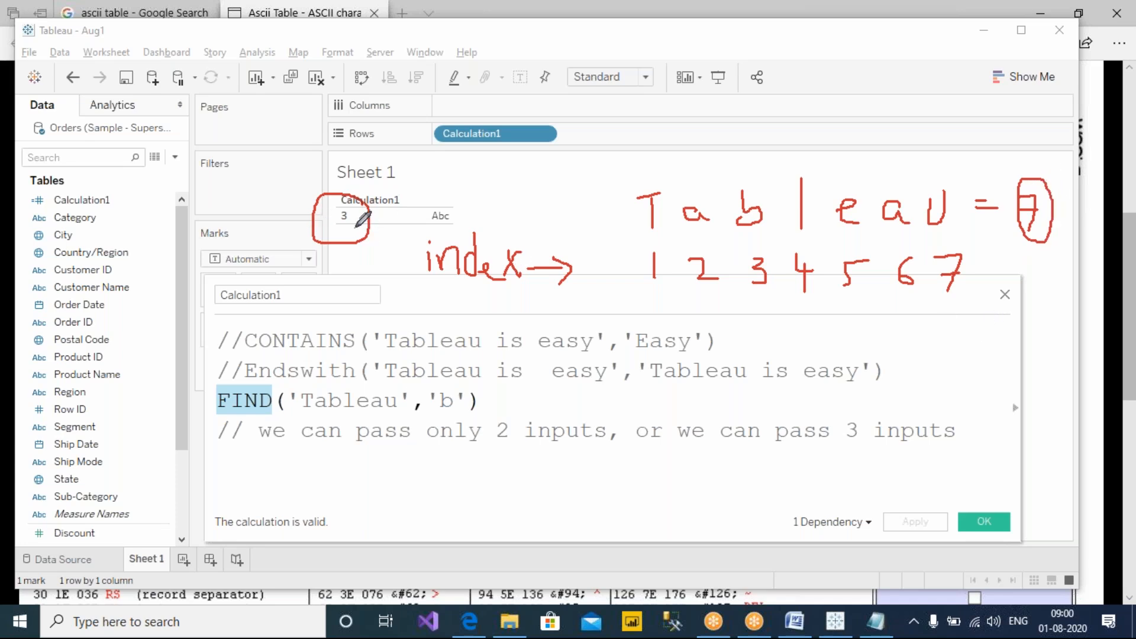
{"action": "left_click_drag", "start_coordinate": [300, 417], "coordinate": [468, 419]}
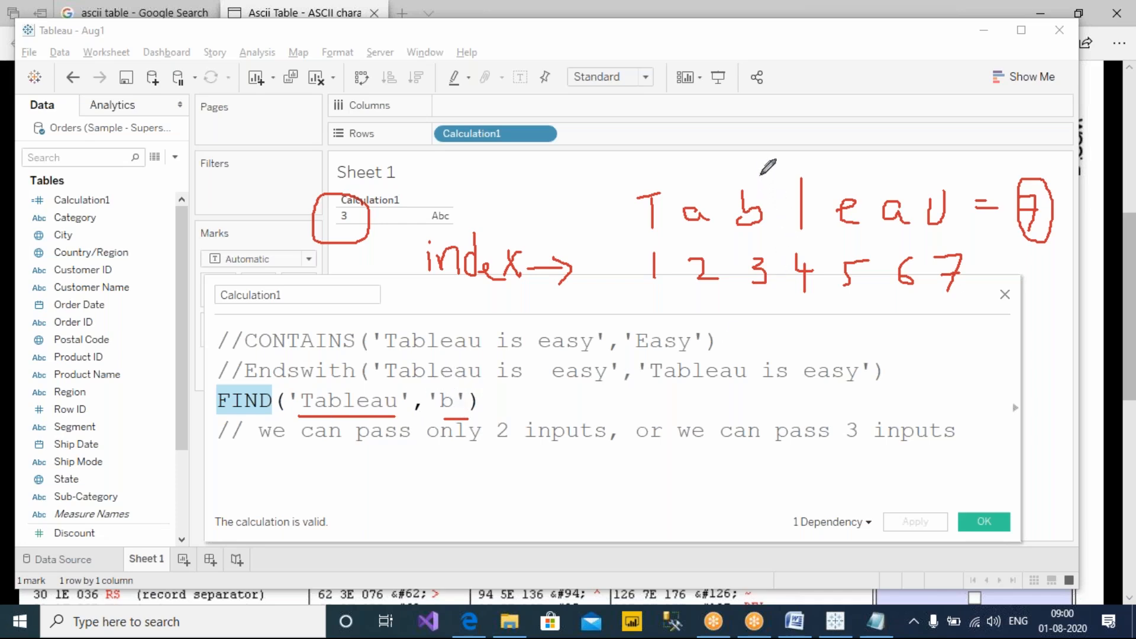
{"action": "left_click_drag", "start_coordinate": [744, 172], "coordinate": [789, 122]}
{"action": "mouse_move", "coordinate": [765, 244]}
{"action": "left_mouse_down"}
{"action": "mouse_move", "coordinate": [743, 250]}
{"action": "mouse_move", "coordinate": [749, 294]}
{"action": "mouse_move", "coordinate": [787, 277]}
{"action": "mouse_move", "coordinate": [778, 238]}
{"action": "mouse_move", "coordinate": [760, 243]}
{"action": "left_mouse_up"}
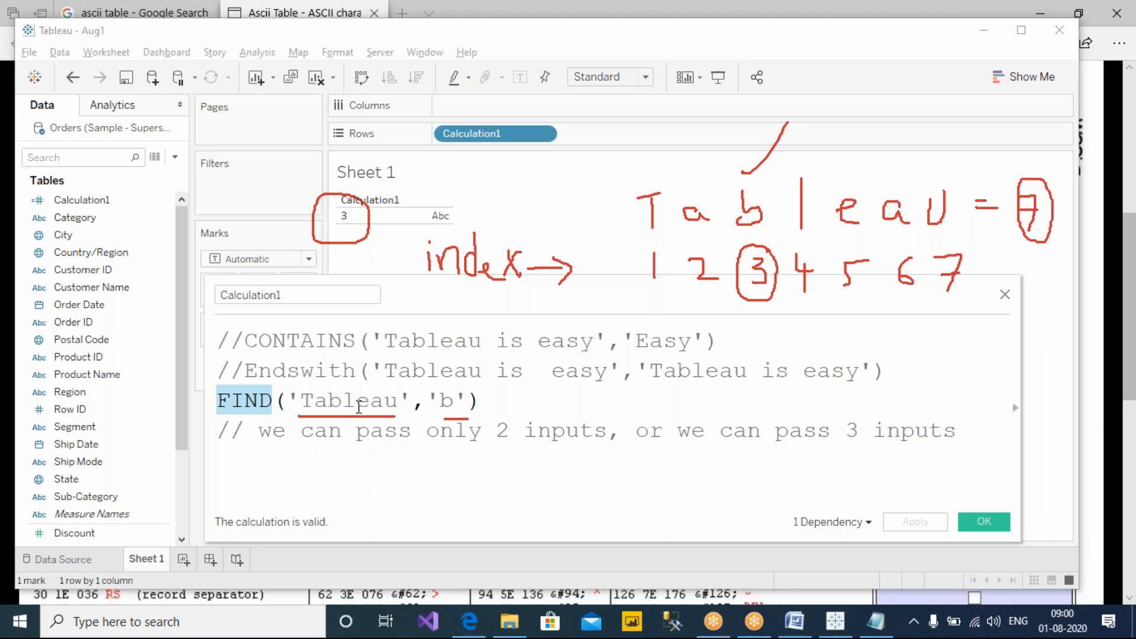
Change the FIND substring to 'a' and apply the formula to the sheet.
{"action": "double_click", "coordinate": [459, 402]}
{"action": "type", "text": "a"}
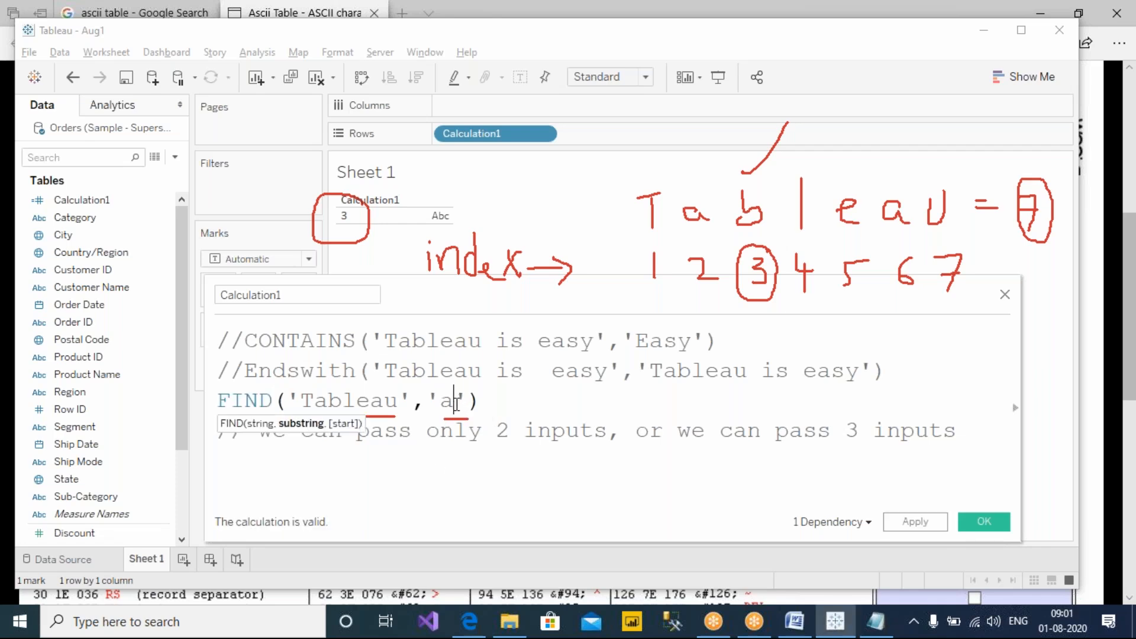
{"action": "left_click", "coordinate": [925, 530]}
Circle both handwritten a's with indexes 2 and 6, draw an arrow from 2 to the sheet's result, and circle 'a' in the formula.
{"action": "left_click", "coordinate": [712, 10]}
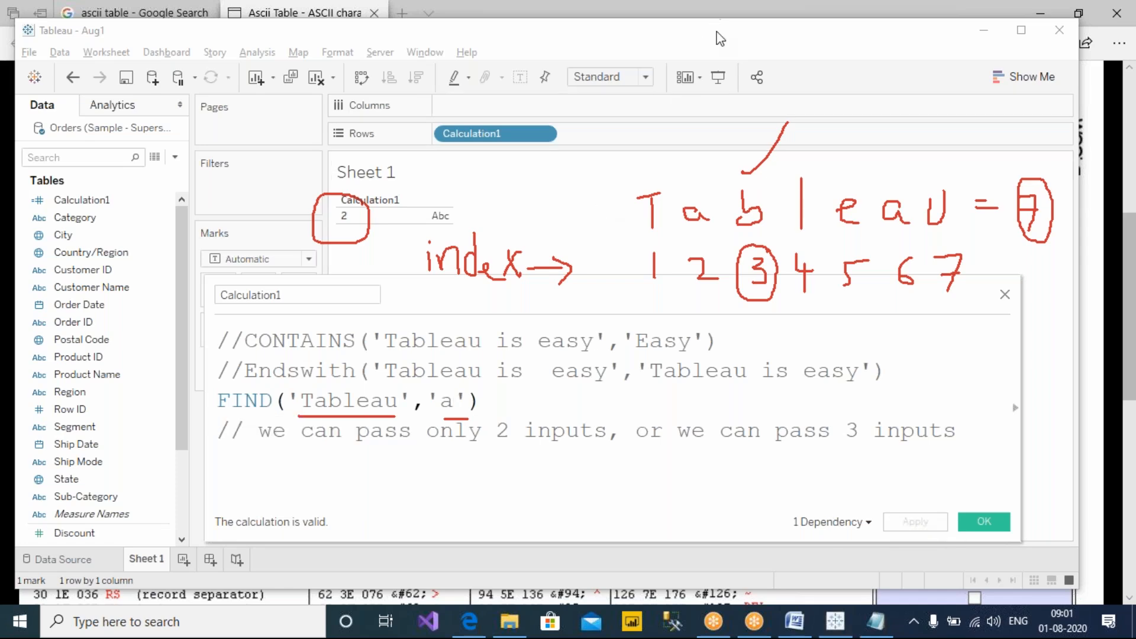
{"action": "left_click", "coordinate": [732, 48]}
{"action": "mouse_move", "coordinate": [693, 186]}
{"action": "left_mouse_down"}
{"action": "mouse_move", "coordinate": [693, 113]}
{"action": "mouse_move", "coordinate": [692, 190]}
{"action": "mouse_move", "coordinate": [707, 177]}
{"action": "mouse_move", "coordinate": [678, 254]}
{"action": "mouse_move", "coordinate": [718, 278]}
{"action": "mouse_move", "coordinate": [717, 198]}
{"action": "left_mouse_up"}
{"action": "mouse_move", "coordinate": [700, 297]}
{"action": "left_mouse_down"}
{"action": "mouse_move", "coordinate": [616, 215]}
{"action": "mouse_move", "coordinate": [415, 174]}
{"action": "mouse_move", "coordinate": [381, 198]}
{"action": "mouse_move", "coordinate": [401, 203]}
{"action": "left_mouse_up"}
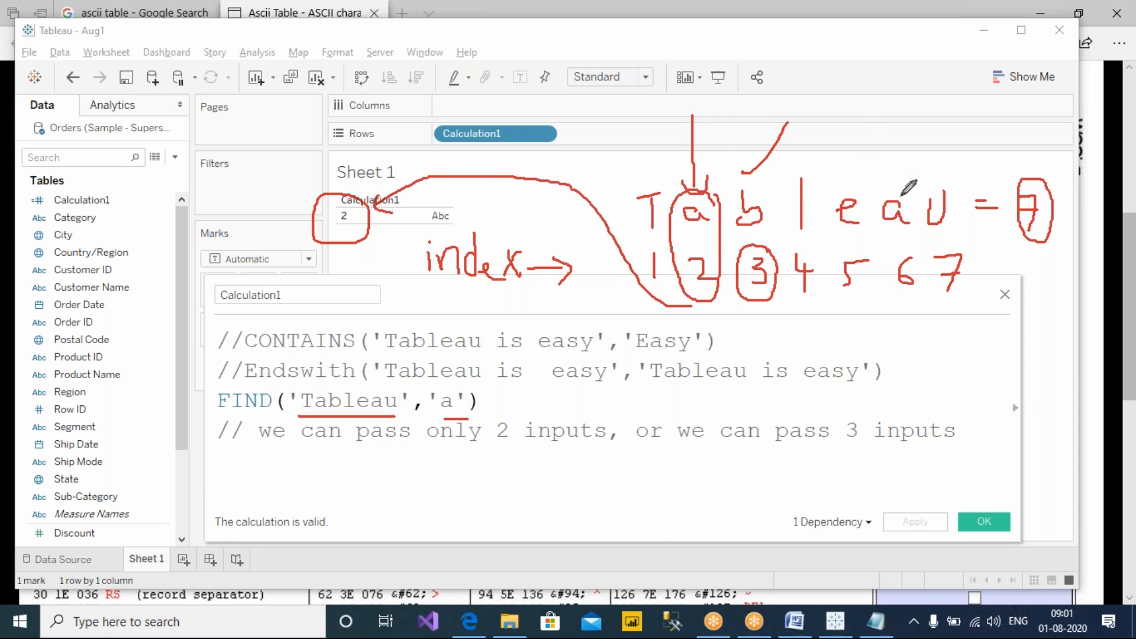
{"action": "mouse_move", "coordinate": [882, 178]}
{"action": "left_mouse_down"}
{"action": "mouse_move", "coordinate": [868, 228]}
{"action": "mouse_move", "coordinate": [879, 303]}
{"action": "mouse_move", "coordinate": [918, 316]}
{"action": "mouse_move", "coordinate": [925, 207]}
{"action": "mouse_move", "coordinate": [894, 178]}
{"action": "left_mouse_up"}
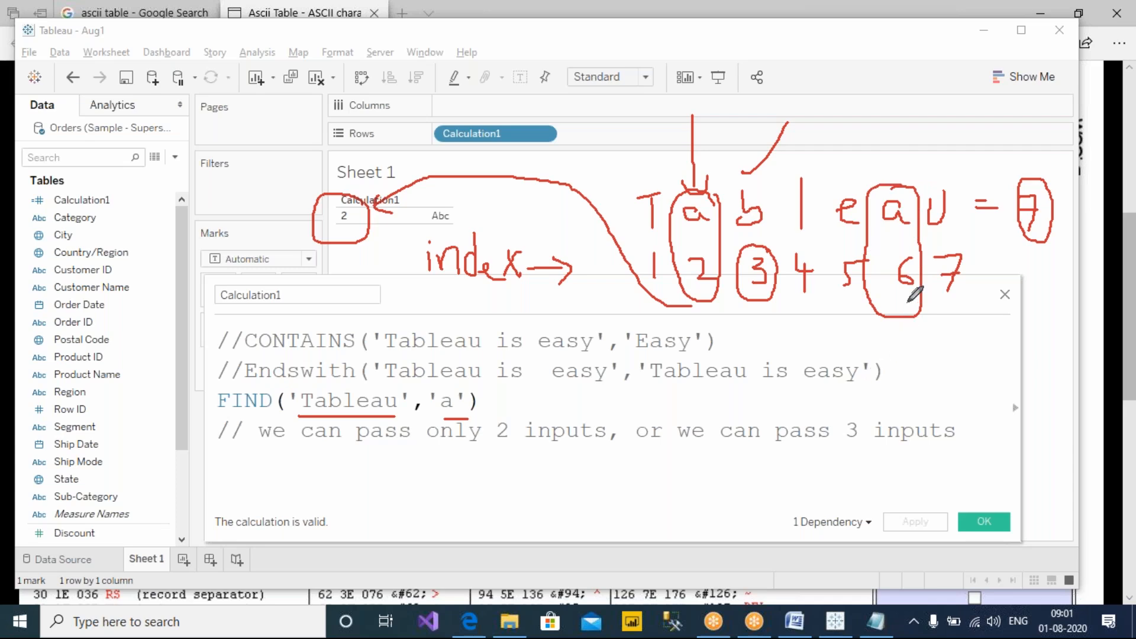
{"action": "left_click_drag", "start_coordinate": [917, 296], "coordinate": [950, 351]}
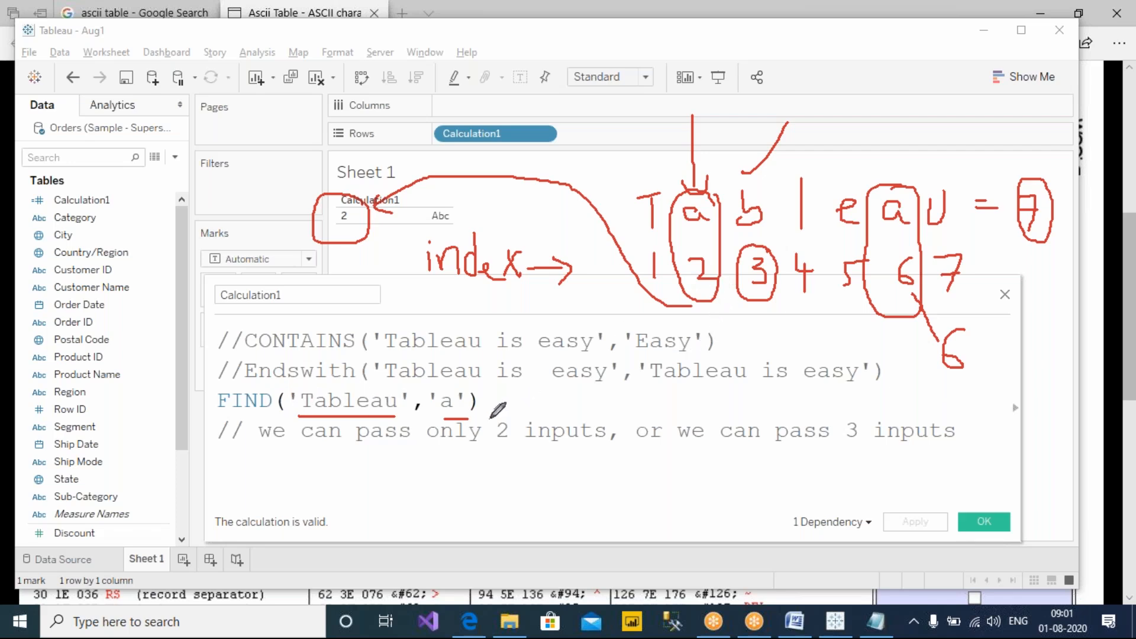
{"action": "mouse_move", "coordinate": [472, 386]}
{"action": "left_mouse_down"}
{"action": "mouse_move", "coordinate": [440, 363]}
{"action": "mouse_move", "coordinate": [459, 419]}
{"action": "mouse_move", "coordinate": [473, 377]}
{"action": "left_mouse_up"}
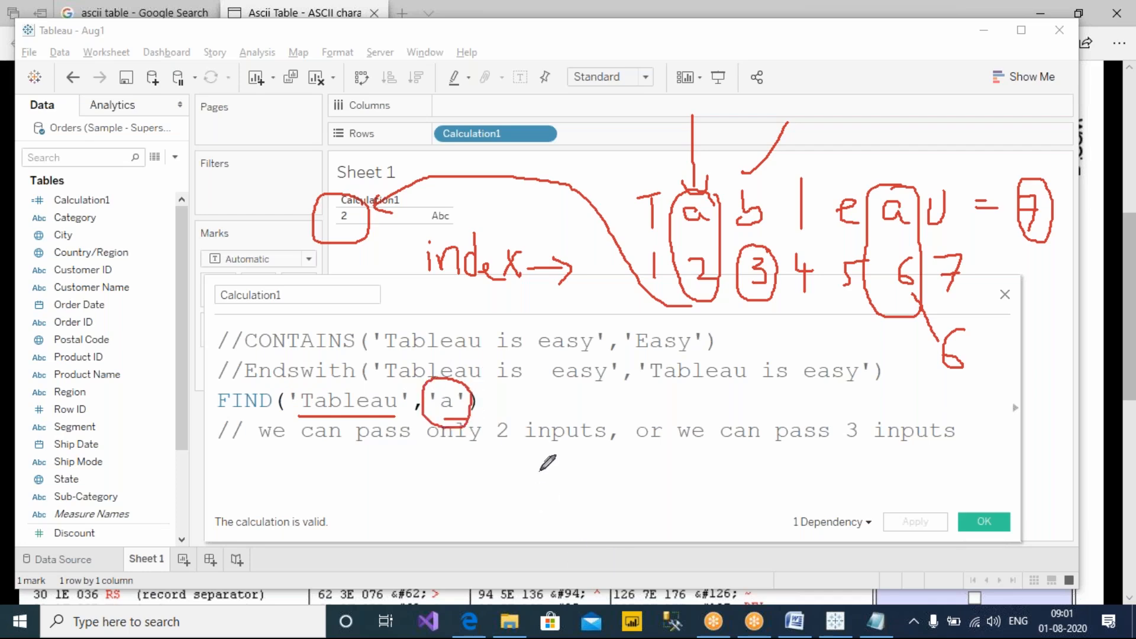
Add the comment "// returns position of the first occurance of the substring in a string." below the FIND formula, reducing the text size.
{"action": "left_click", "coordinate": [520, 399]}
{"action": "key", "text": "Return"}
{"action": "type", "text": "//"}
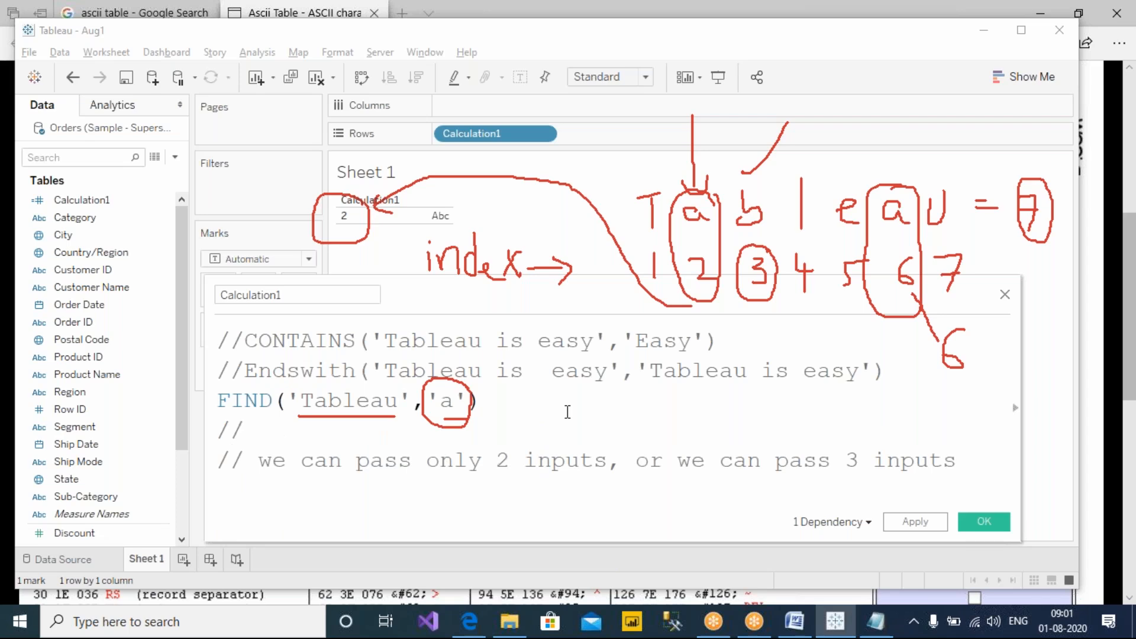
{"action": "type", "text": " returns the first "}
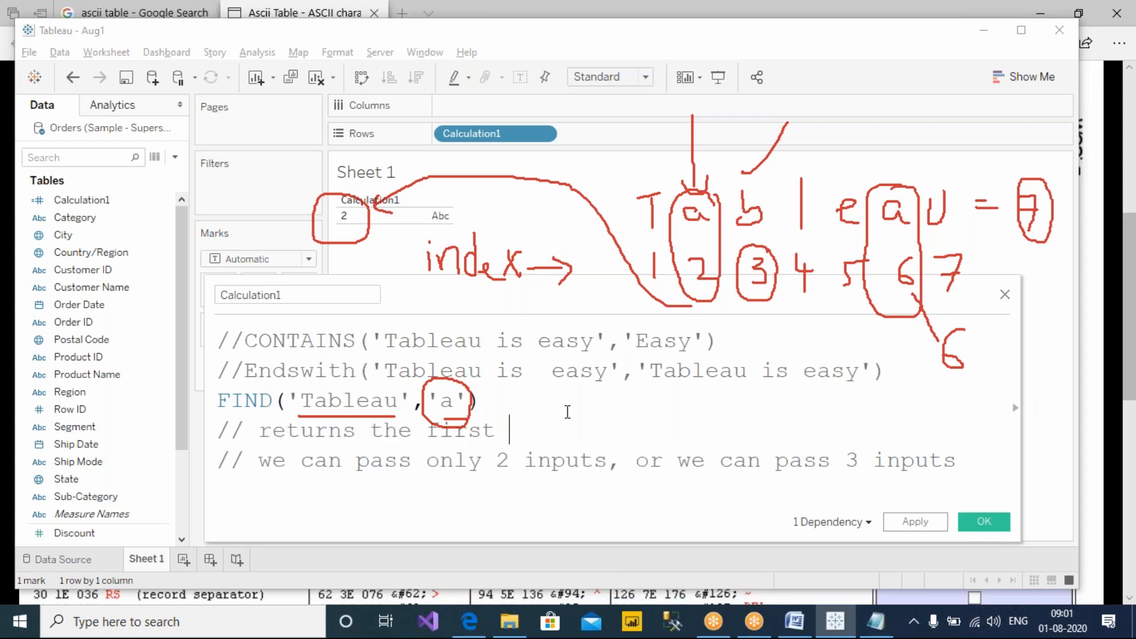
{"action": "type", "text": "occurance of "}
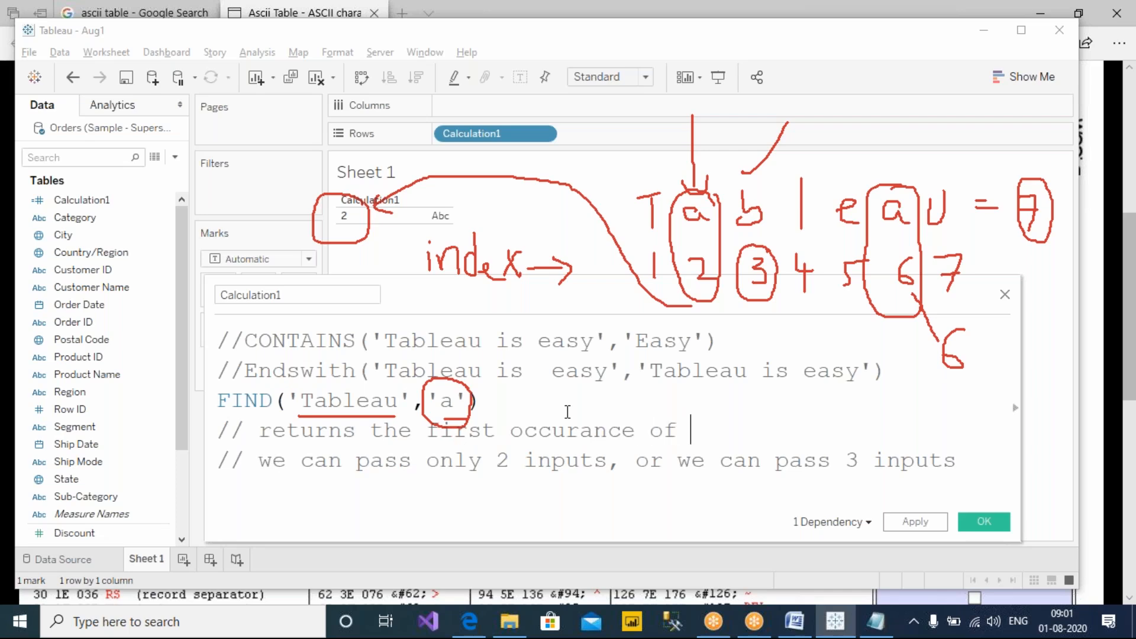
{"action": "type", "text": "the substring in a string."}
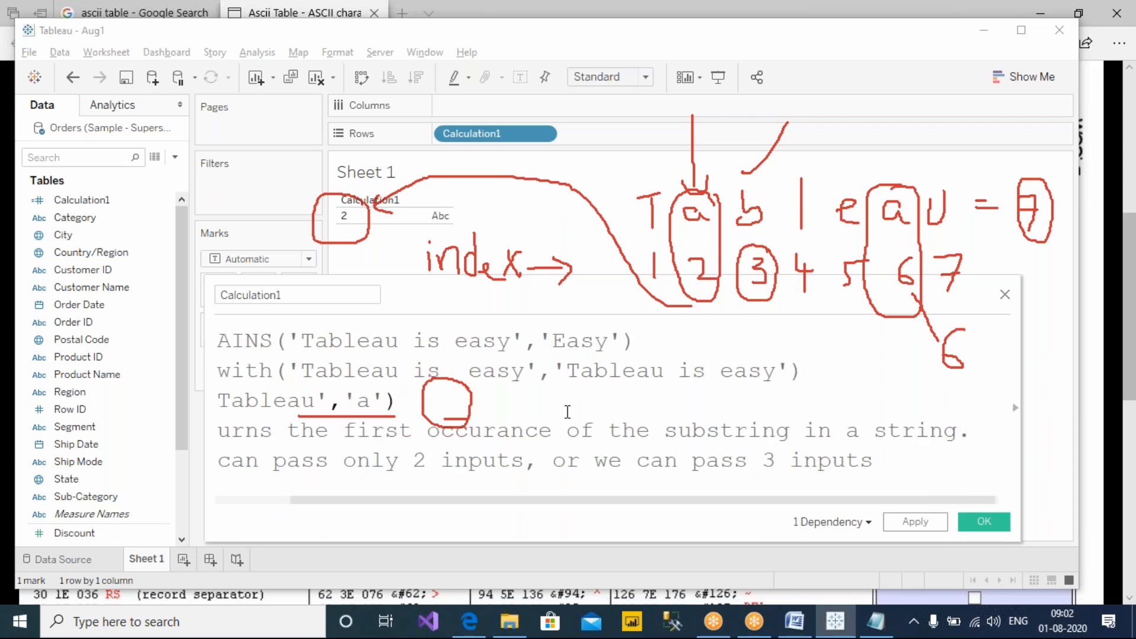
{"action": "left_click_drag", "start_coordinate": [538, 500], "coordinate": [426, 510]}
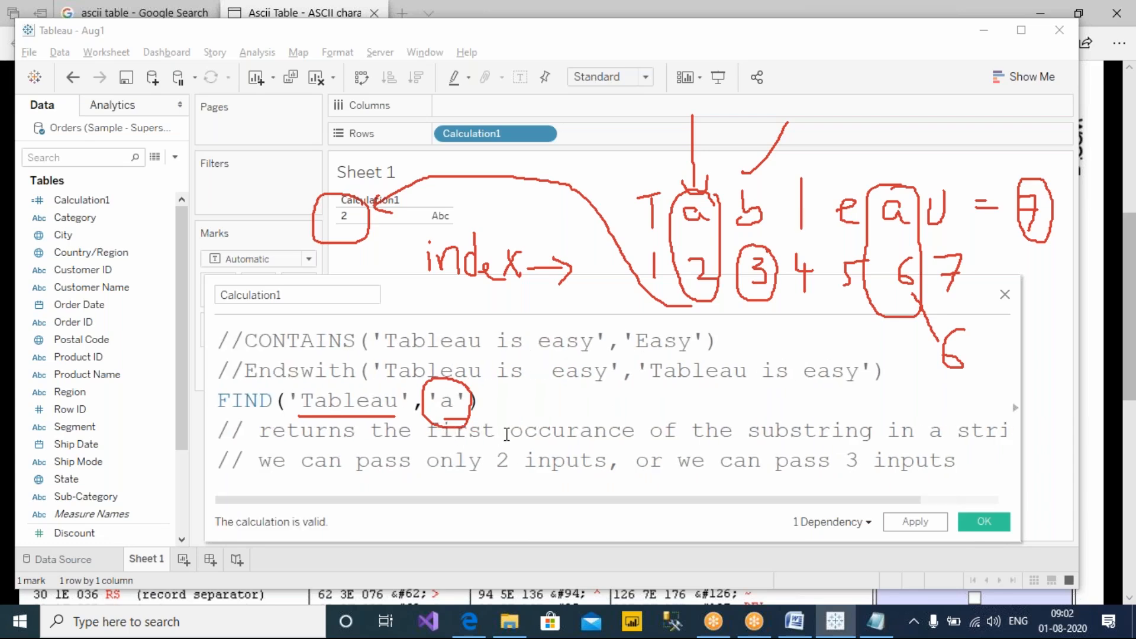
{"action": "scroll", "coordinate": [513, 431], "scroll_direction": "down", "scroll_amount": 2}
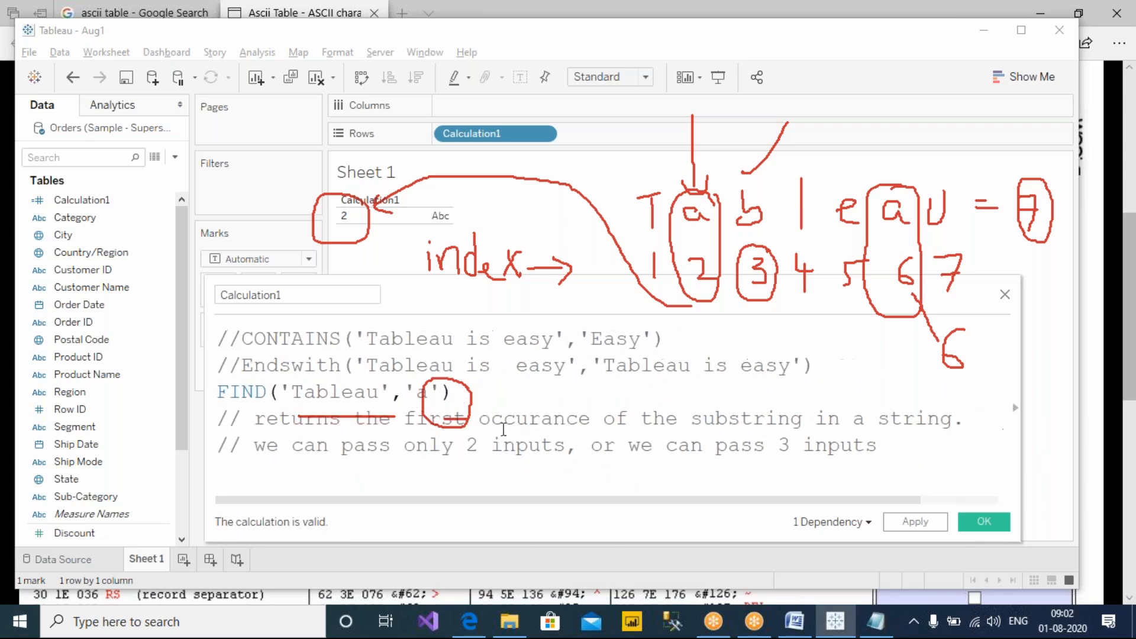
{"action": "left_click", "coordinate": [372, 427]}
{"action": "key", "text": "Left"}
{"action": "type", "text": "position of"}
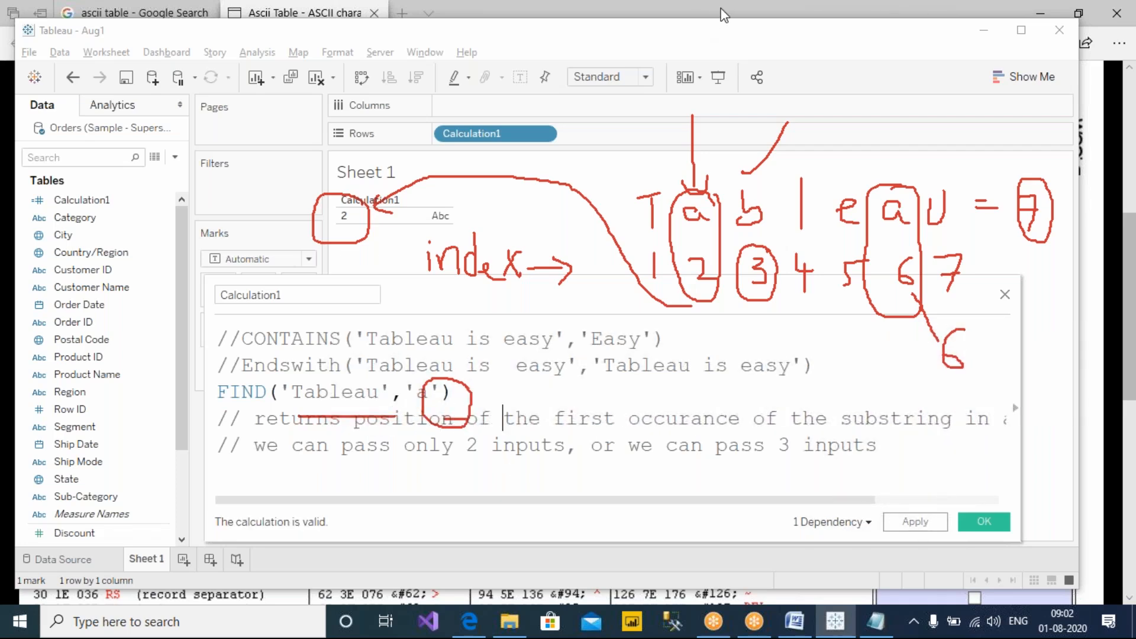
Clear the on-screen annotations and widen the calculation editor so the whole comment line fits.
{"action": "key", "text": "Escape"}
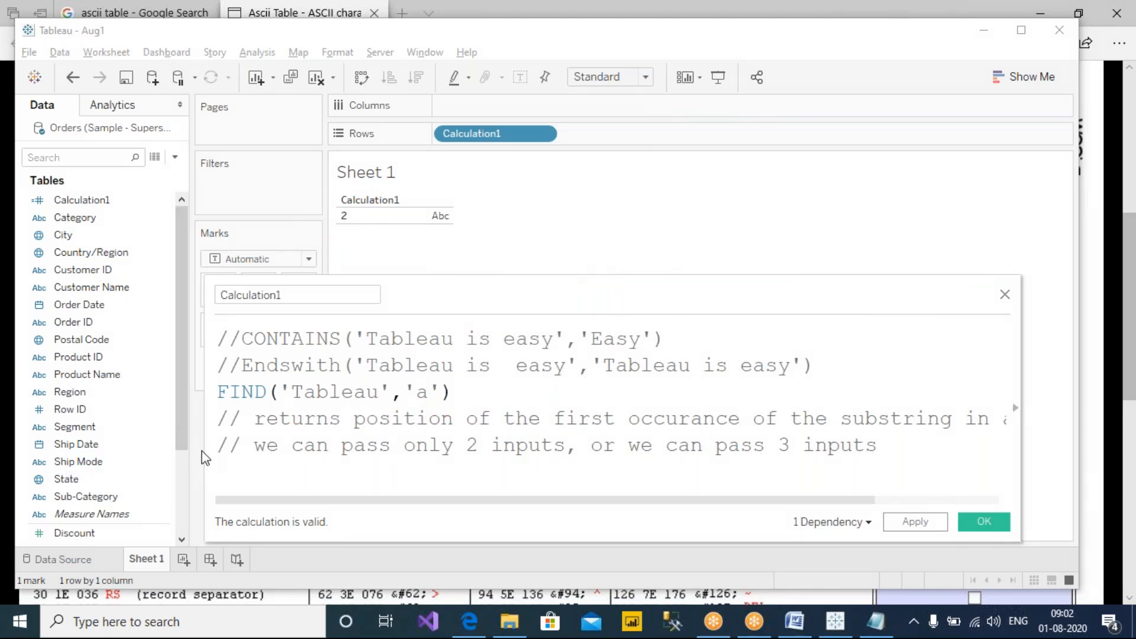
{"action": "left_click_drag", "start_coordinate": [206, 449], "coordinate": [82, 450]}
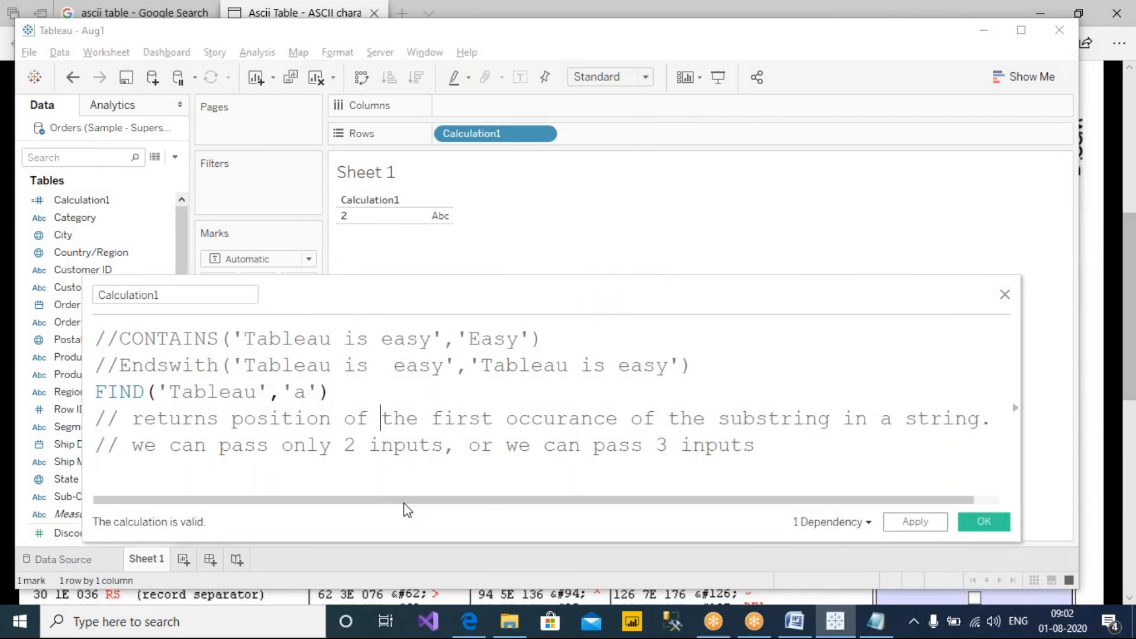
Highlight the substring a and both of its occurrences in 'Tableau' within the FIND formula.
{"action": "double_click", "coordinate": [300, 392]}
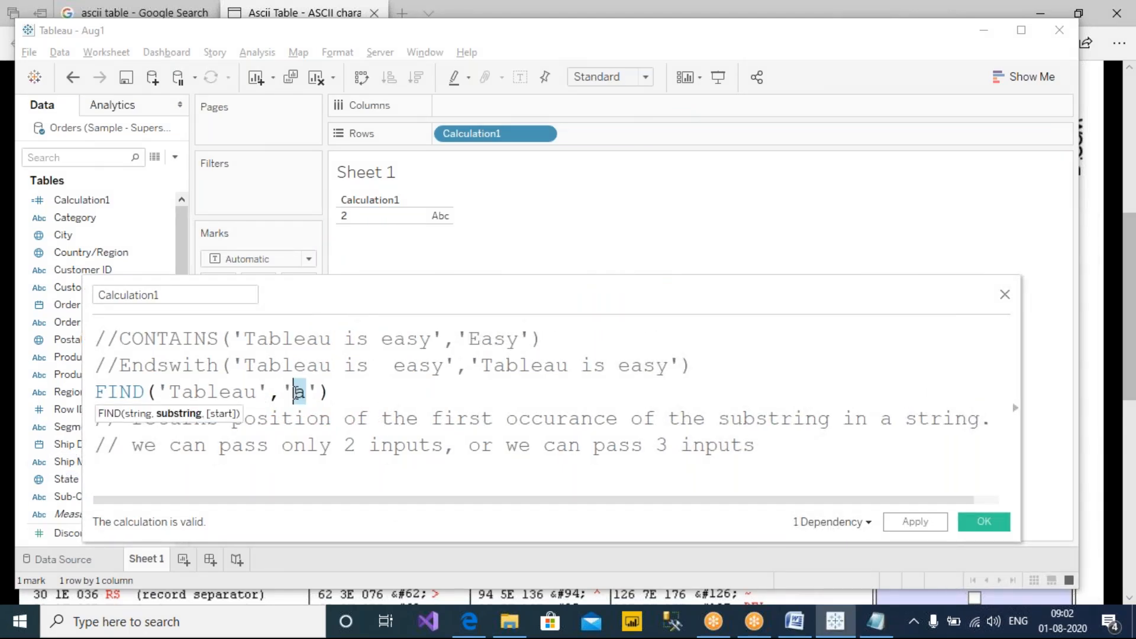
{"action": "left_click_drag", "start_coordinate": [193, 395], "coordinate": [184, 396]}
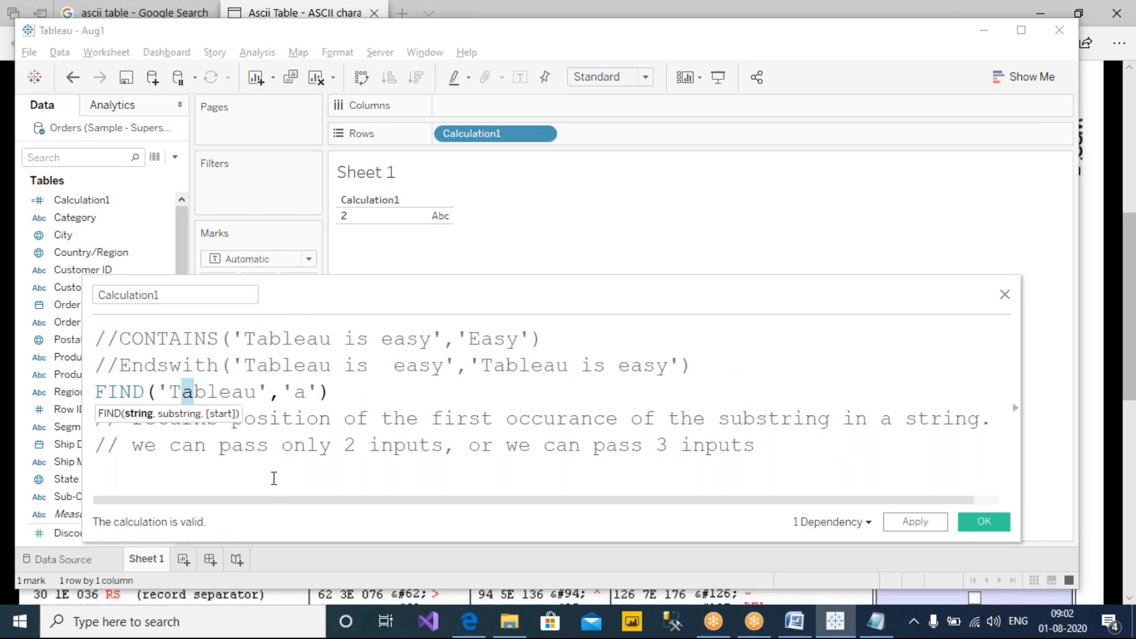
{"action": "double_click", "coordinate": [299, 392]}
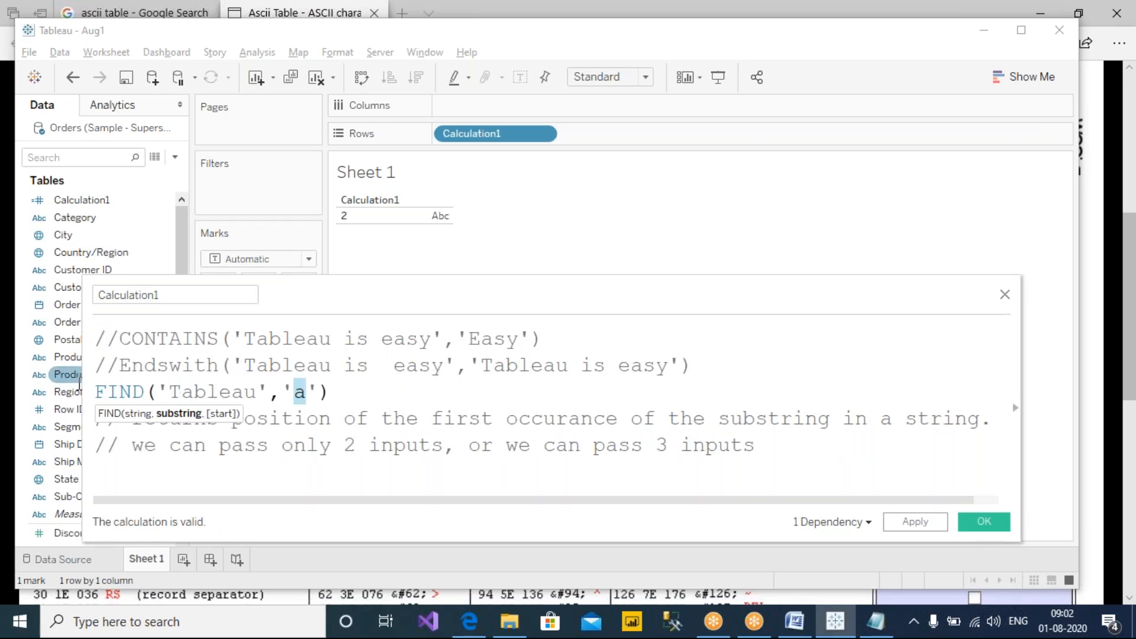
{"action": "left_click_drag", "start_coordinate": [243, 395], "coordinate": [231, 395]}
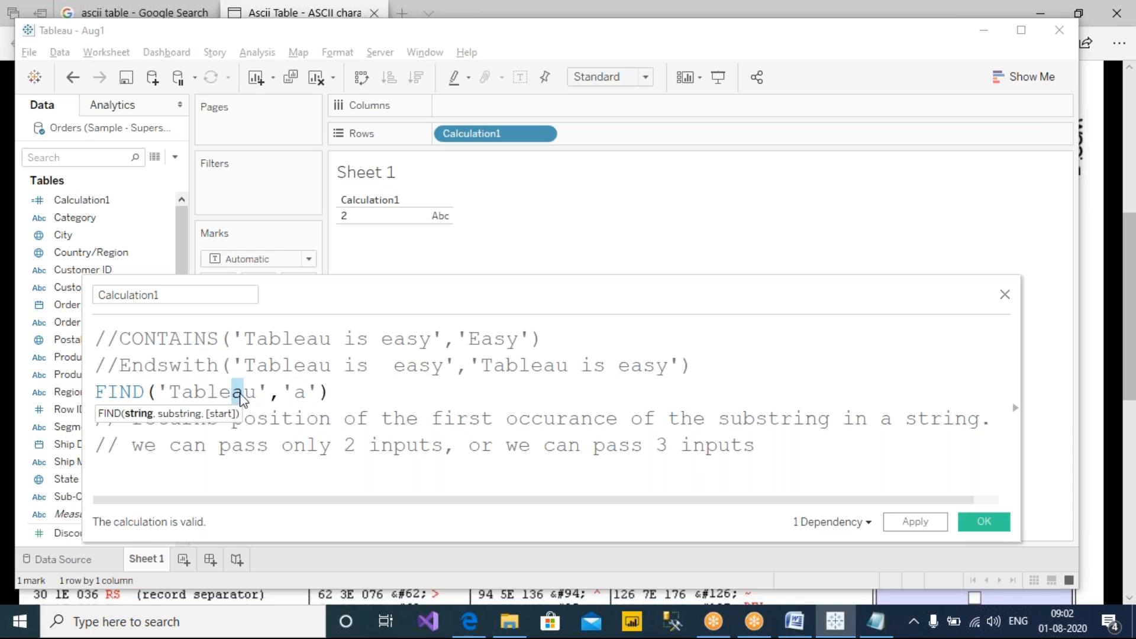
{"action": "left_click", "coordinate": [348, 400]}
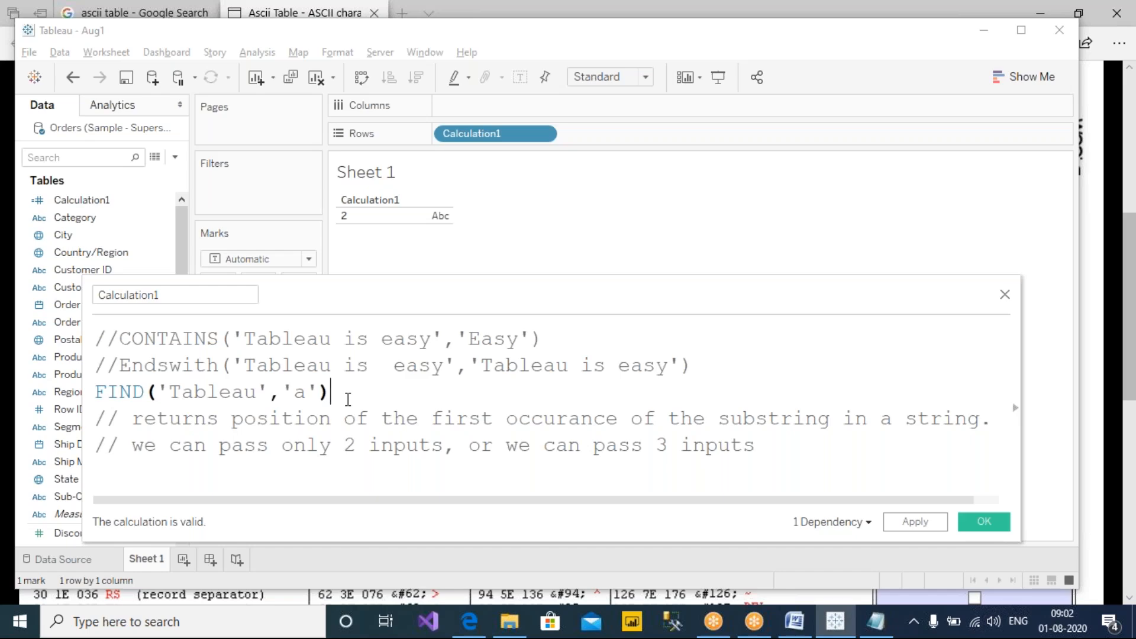
Move the calculation editor and change the formula to FIND('Tableau is',' ') with a single space as the substring.
{"action": "left_click_drag", "start_coordinate": [414, 261], "coordinate": [507, 277]}
{"action": "left_click", "coordinate": [366, 382]}
{"action": "type", "text": "is"}
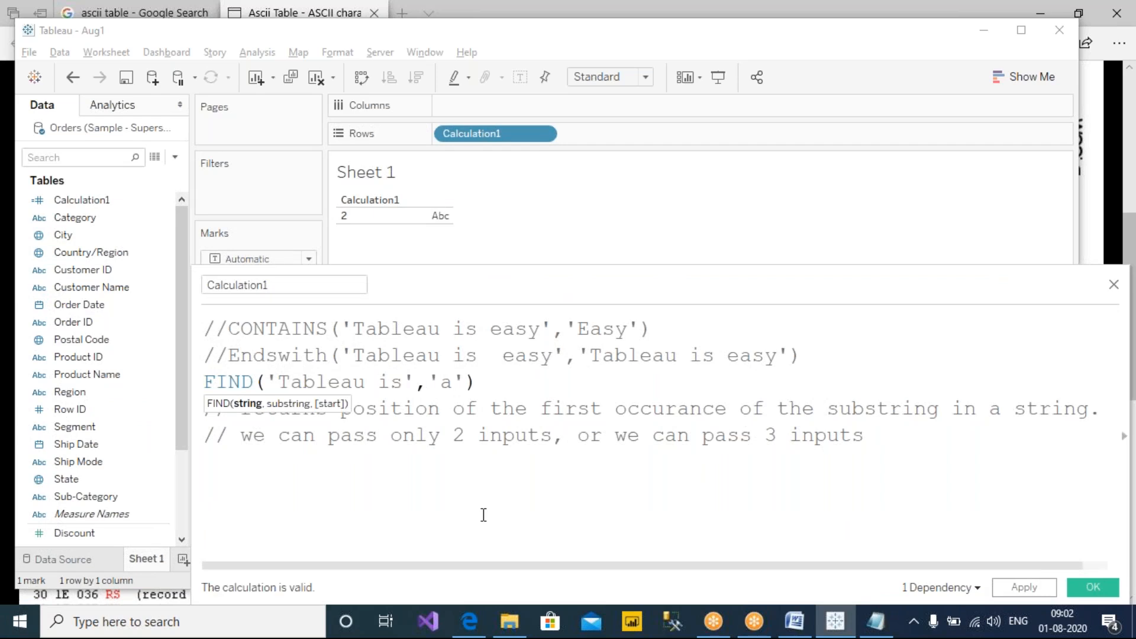
{"action": "left_click_drag", "start_coordinate": [281, 383], "coordinate": [403, 388]}
{"action": "left_click", "coordinate": [474, 504]}
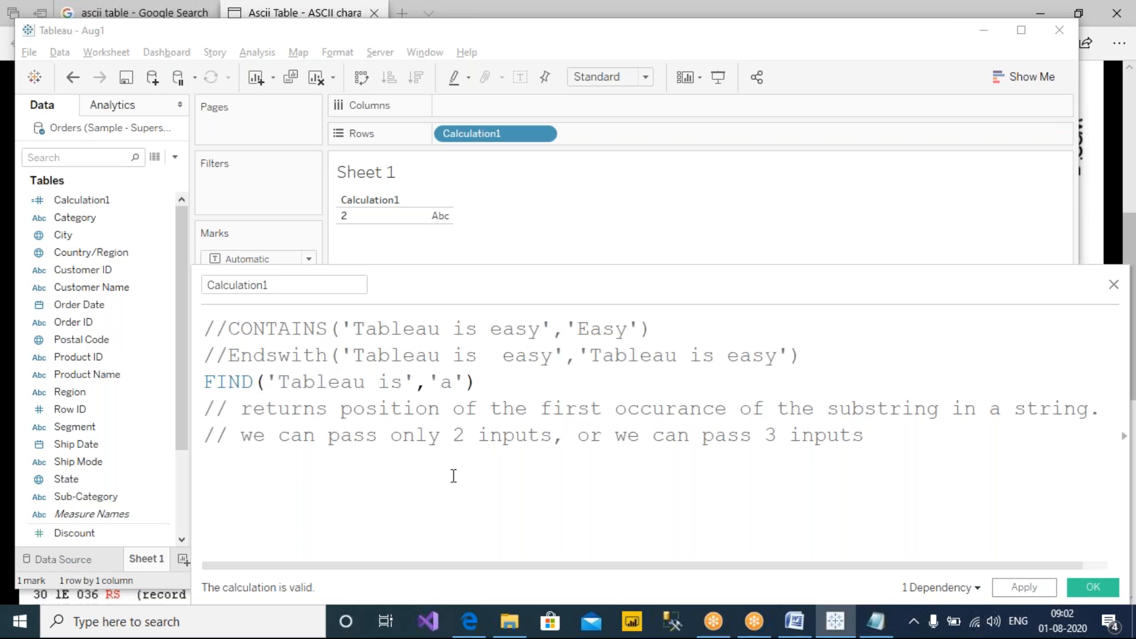
{"action": "double_click", "coordinate": [447, 384]}
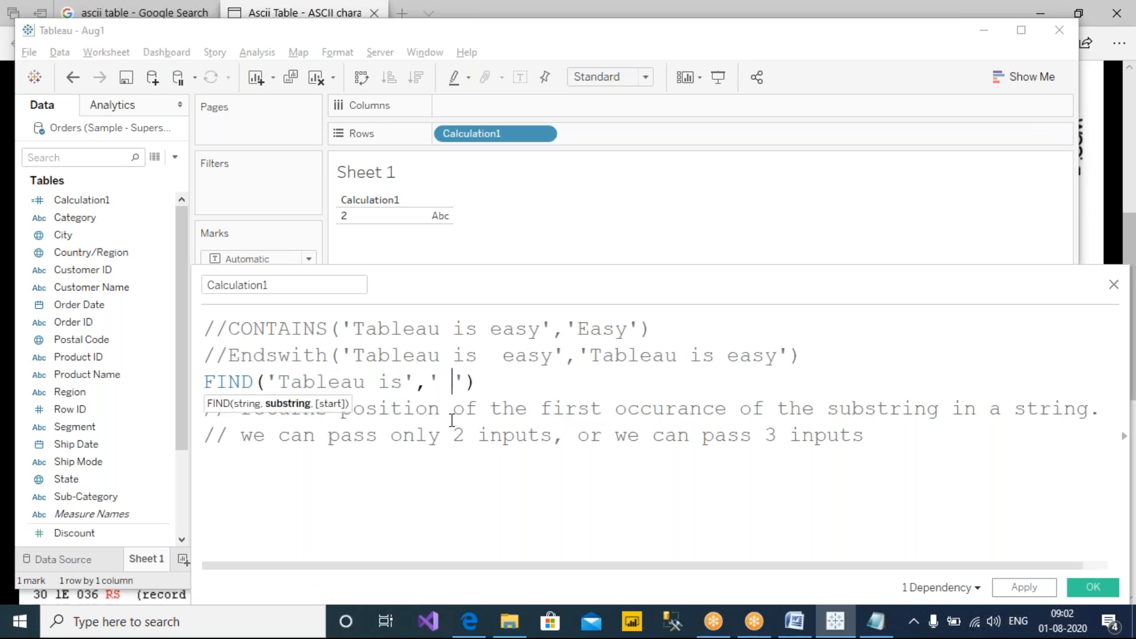
{"action": "left_click", "coordinate": [420, 480]}
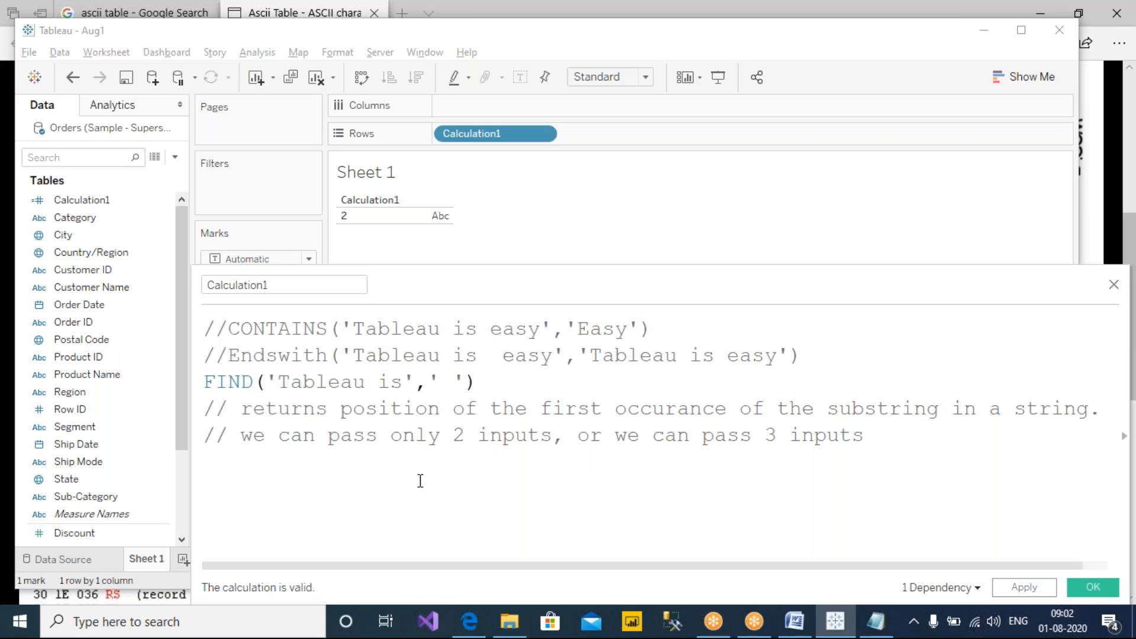
Reposition the calculation editor, highlight the space substring, and apply the formula to the sheet.
{"action": "left_click_drag", "start_coordinate": [609, 288], "coordinate": [527, 295]}
{"action": "left_click", "coordinate": [374, 389]}
{"action": "key", "text": "shift+Left"}
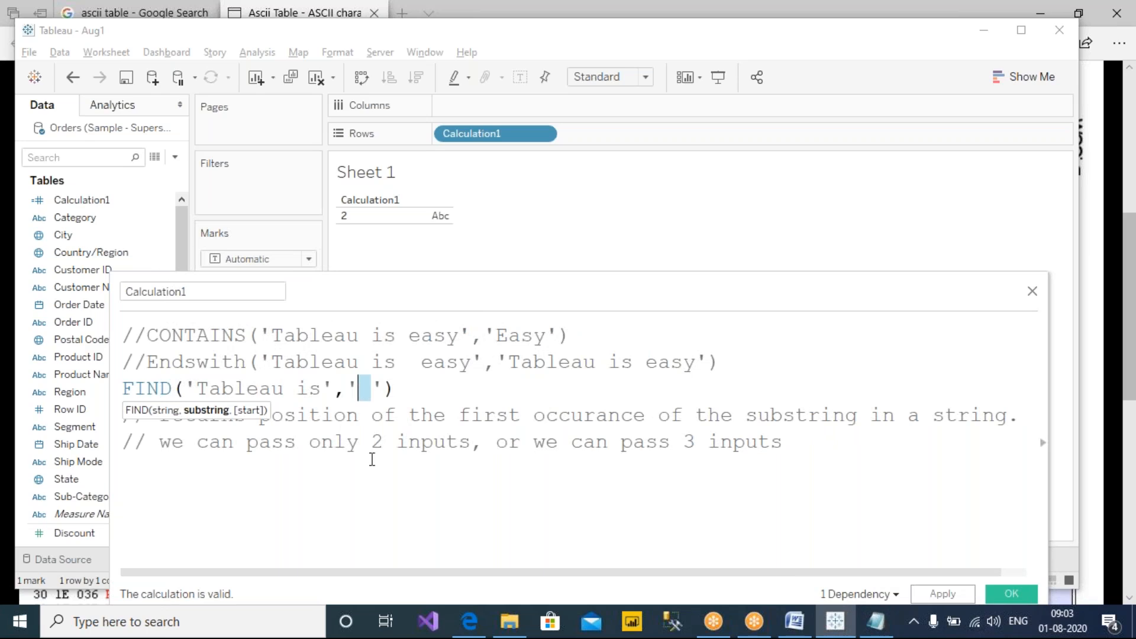
{"action": "left_click", "coordinate": [942, 595]}
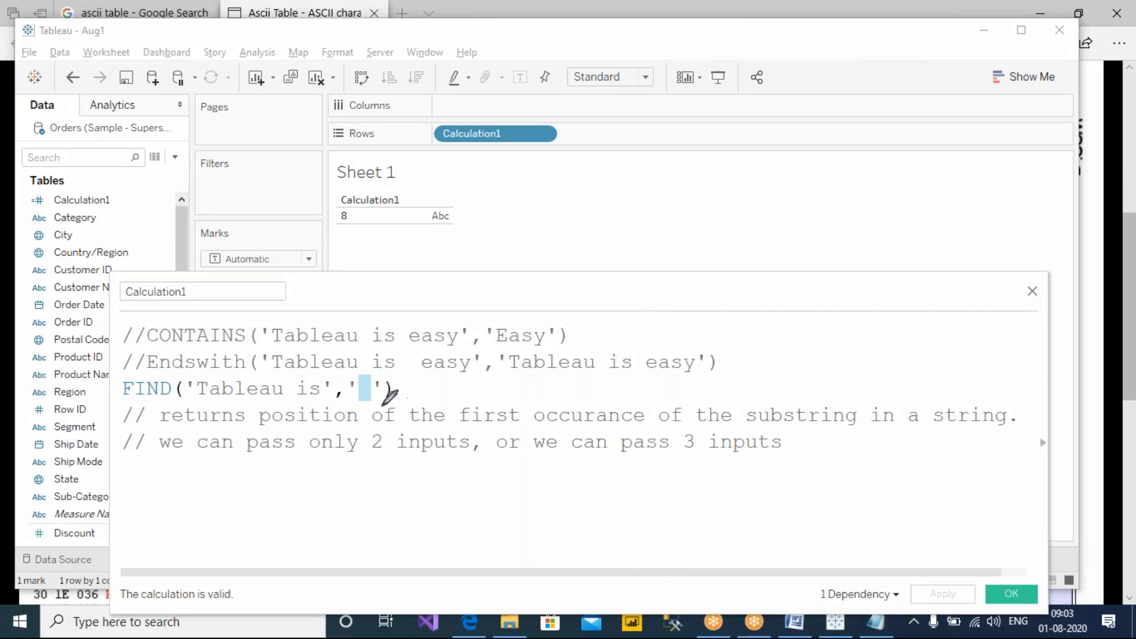
Draw a boxed pair of quotes around a space beside the formula and mark the gap between Tableau and is.
{"action": "mouse_move", "coordinate": [432, 408]}
{"action": "left_mouse_down"}
{"action": "mouse_move", "coordinate": [463, 405]}
{"action": "mouse_move", "coordinate": [425, 391]}
{"action": "mouse_move", "coordinate": [477, 386]}
{"action": "left_mouse_up"}
{"action": "mouse_move", "coordinate": [410, 417]}
{"action": "left_mouse_down"}
{"action": "mouse_move", "coordinate": [482, 421]}
{"action": "mouse_move", "coordinate": [409, 355]}
{"action": "mouse_move", "coordinate": [426, 425]}
{"action": "mouse_move", "coordinate": [481, 421]}
{"action": "left_mouse_up"}
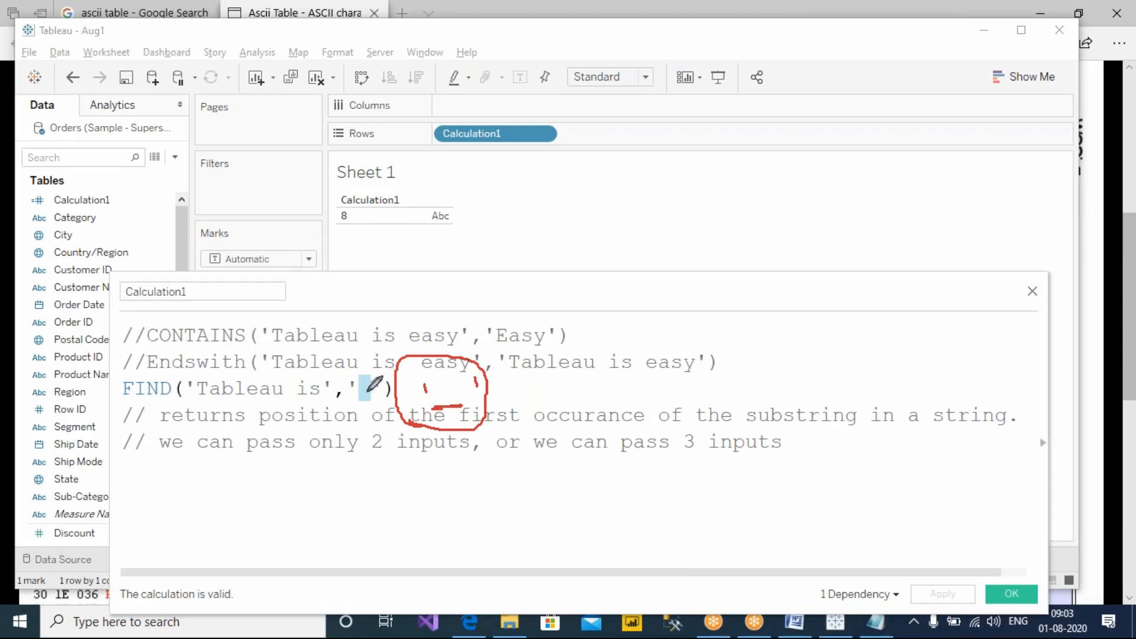
{"action": "left_click_drag", "start_coordinate": [287, 402], "coordinate": [286, 421]}
{"action": "mouse_move", "coordinate": [288, 370]}
{"action": "left_mouse_down"}
{"action": "mouse_move", "coordinate": [297, 379]}
{"action": "mouse_move", "coordinate": [293, 370]}
{"action": "left_mouse_up"}
Replace the space substring with M in the FIND formula and point out the string 'Tableau is'.
{"action": "left_click", "coordinate": [360, 390]}
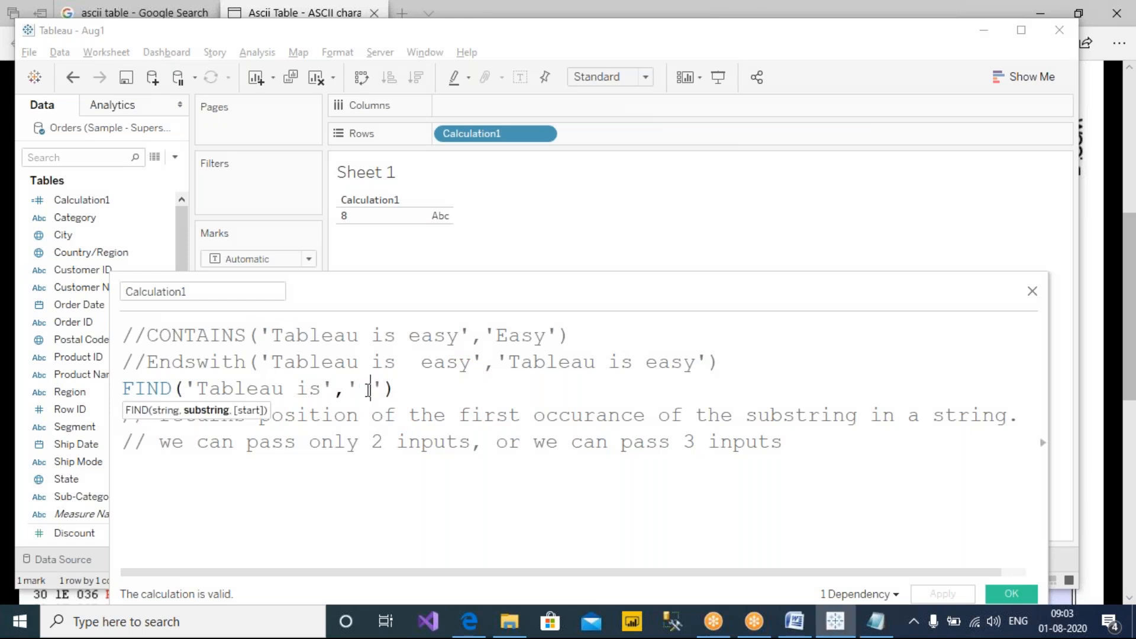
{"action": "double_click", "coordinate": [362, 390]}
{"action": "type", "text": "M"}
{"action": "left_click", "coordinate": [407, 481]}
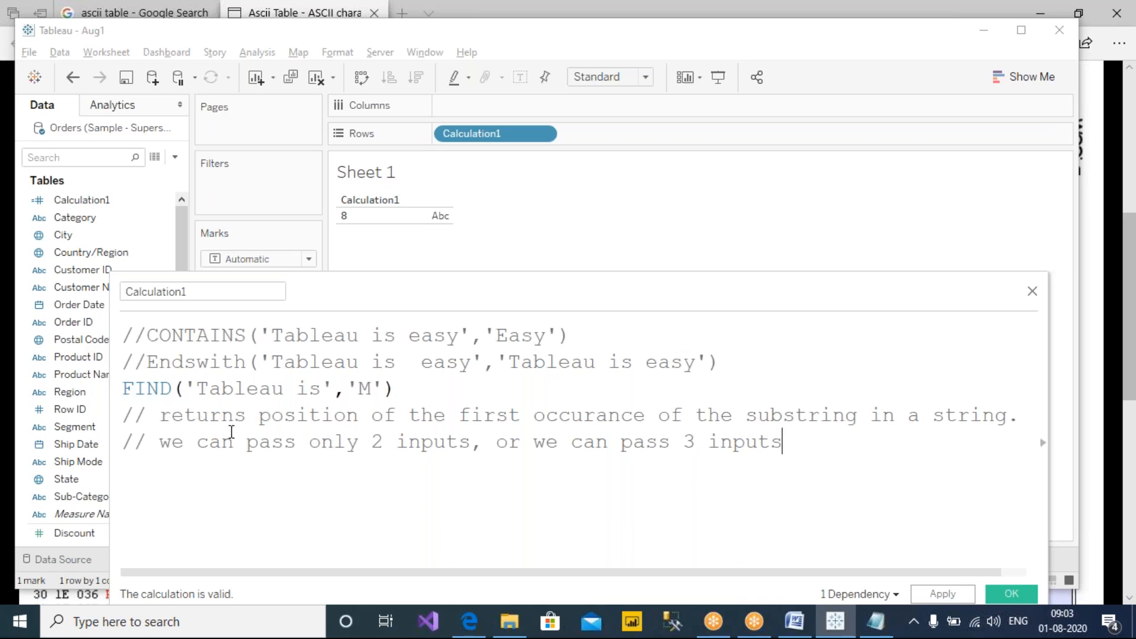
{"action": "left_click_drag", "start_coordinate": [202, 394], "coordinate": [307, 417]}
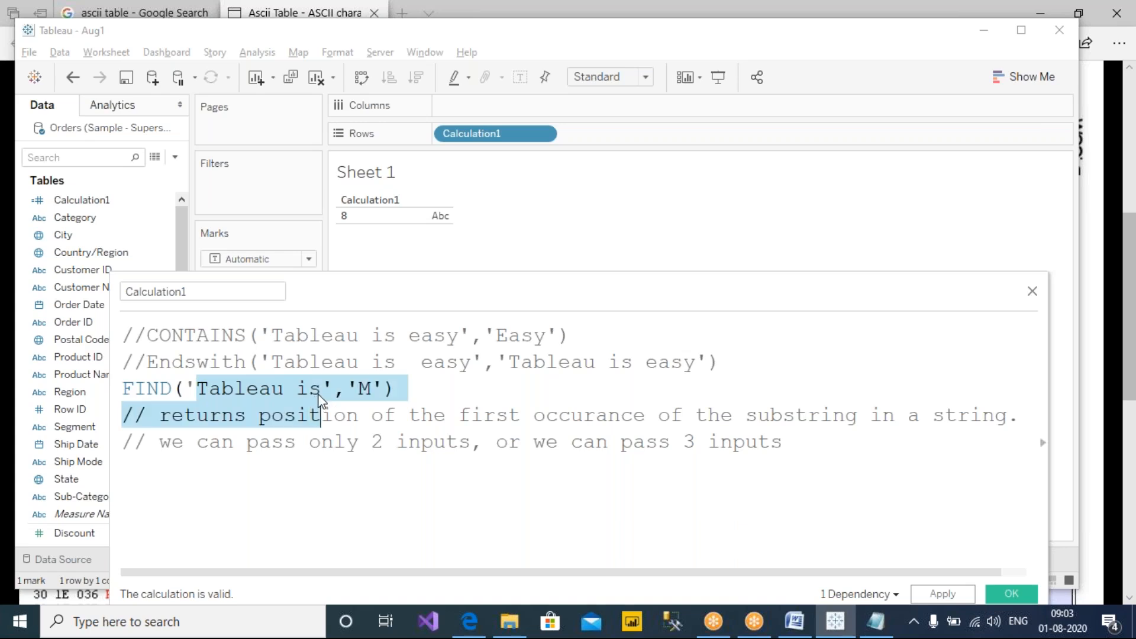
{"action": "left_click", "coordinate": [320, 389]}
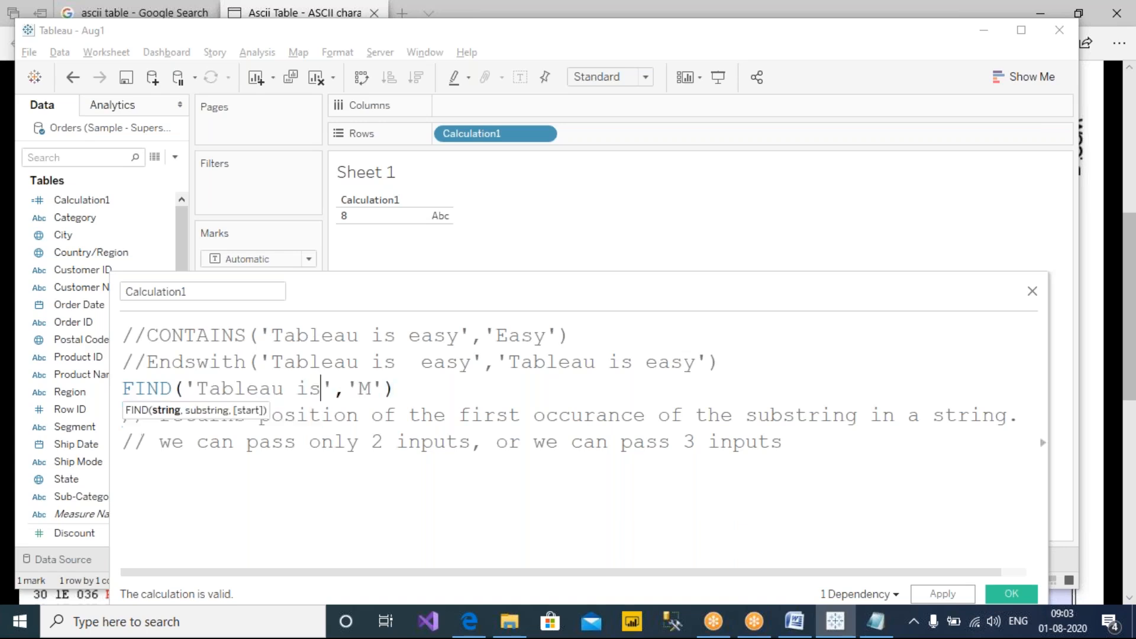
Apply the FIND('Tableau is','M') calculation and check its substring against the value in the sheet.
{"action": "left_click", "coordinate": [958, 595]}
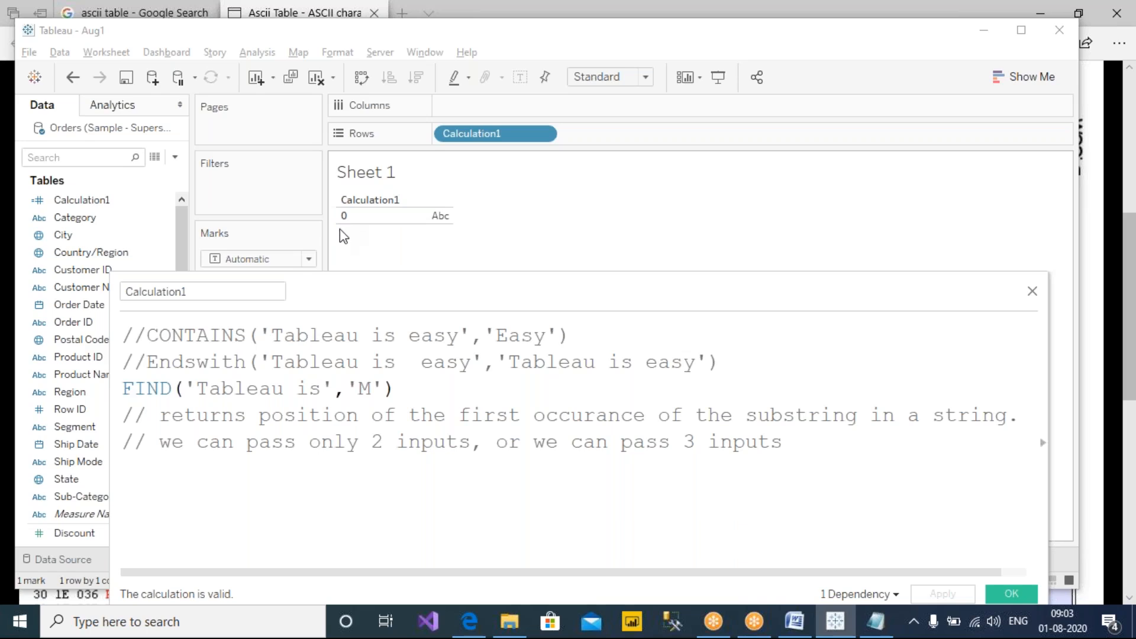
{"action": "left_click", "coordinate": [371, 387]}
{"action": "double_click", "coordinate": [365, 388]}
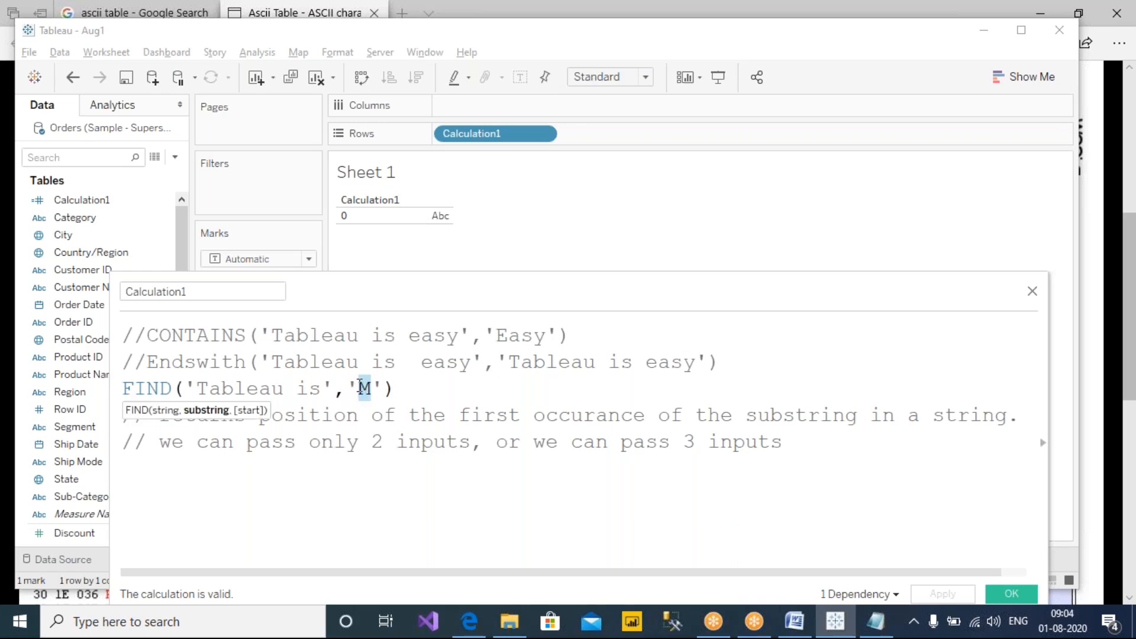
{"action": "left_click", "coordinate": [344, 221]}
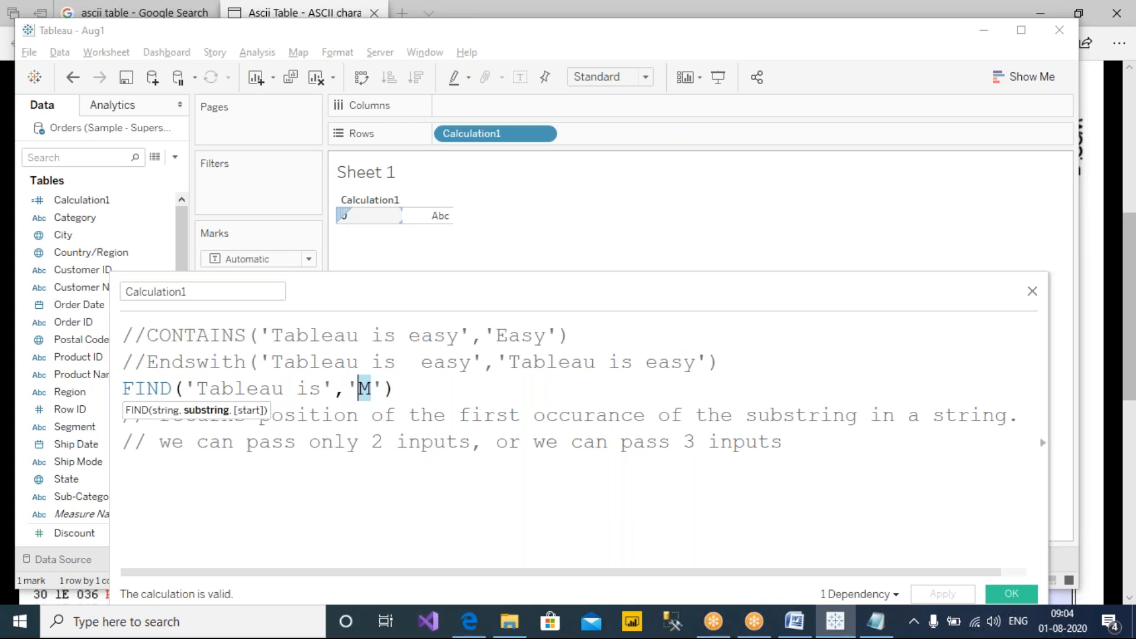
{"action": "left_click", "coordinate": [717, 16]}
{"action": "left_click", "coordinate": [726, 48]}
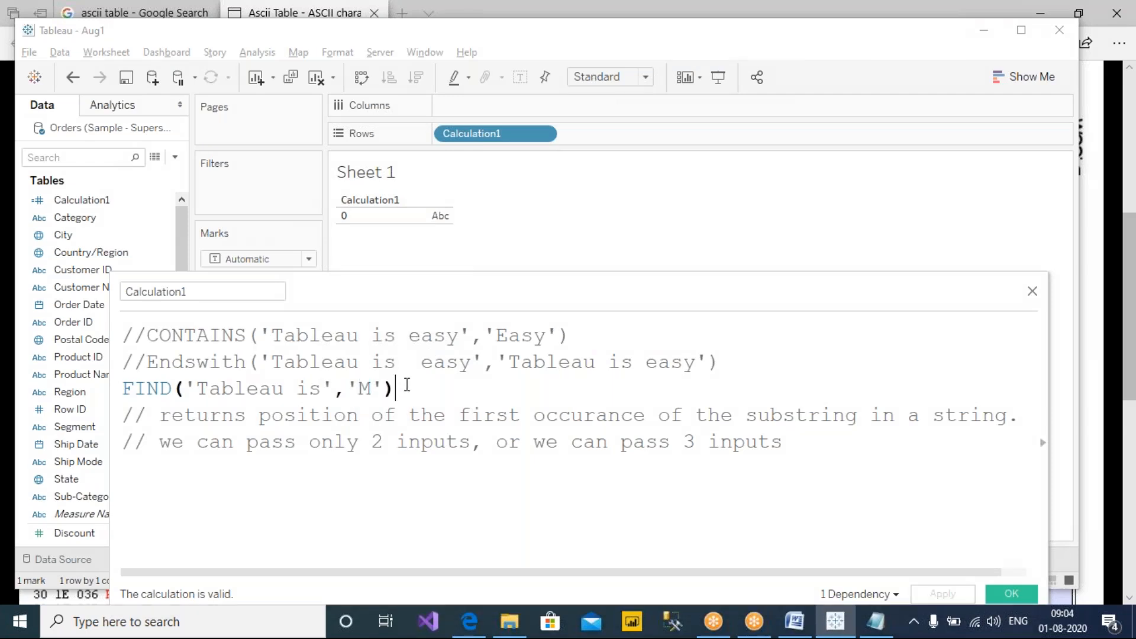
Add an empty FIND() function on a new line below the comments, with enlarged editor text and blank lines beneath it.
{"action": "left_click", "coordinate": [806, 444]}
{"action": "key", "text": "Return"}
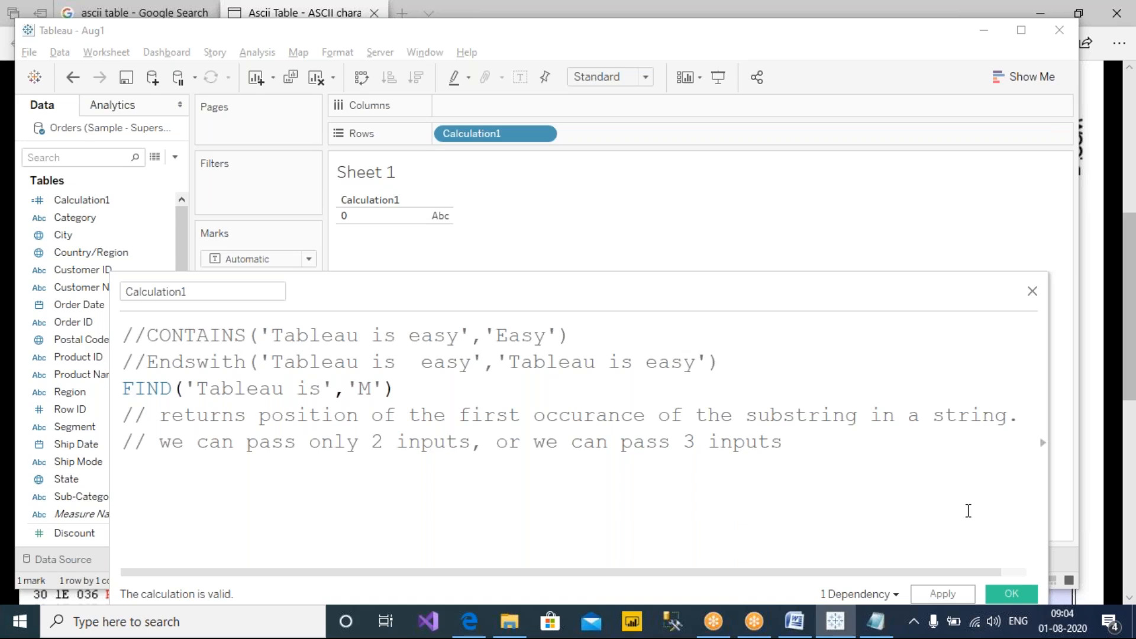
{"action": "type", "text": "fin"}
{"action": "key", "text": "Return"}
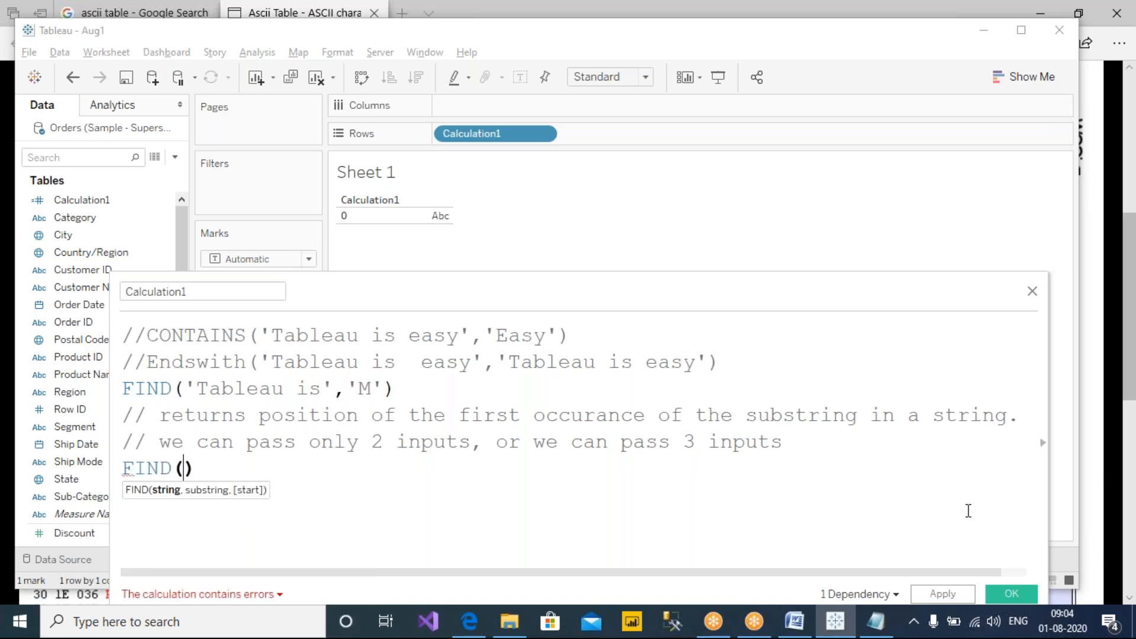
{"action": "scroll", "coordinate": [925, 503], "scroll_direction": "up", "scroll_amount": 2}
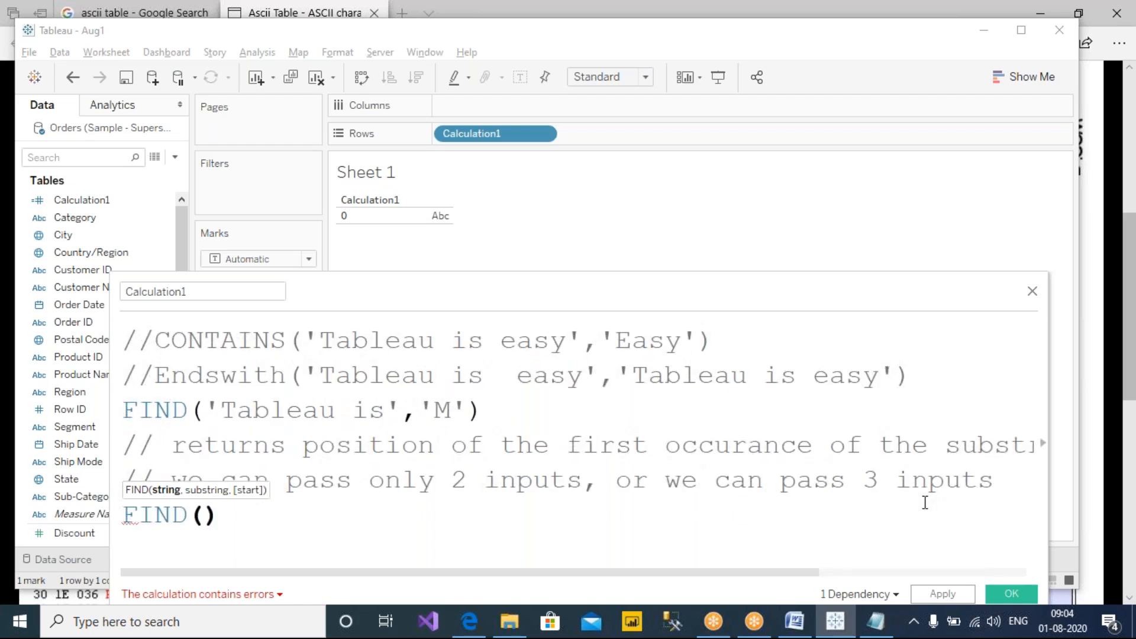
{"action": "left_click", "coordinate": [845, 537]}
{"action": "key", "text": "Return"}
{"action": "key", "text": "Return"}
{"action": "key", "text": "Return"}
{"action": "key", "text": "Return"}
{"action": "key", "text": "Return"}
{"action": "key", "text": "Return"}
{"action": "left_click", "coordinate": [204, 346]}
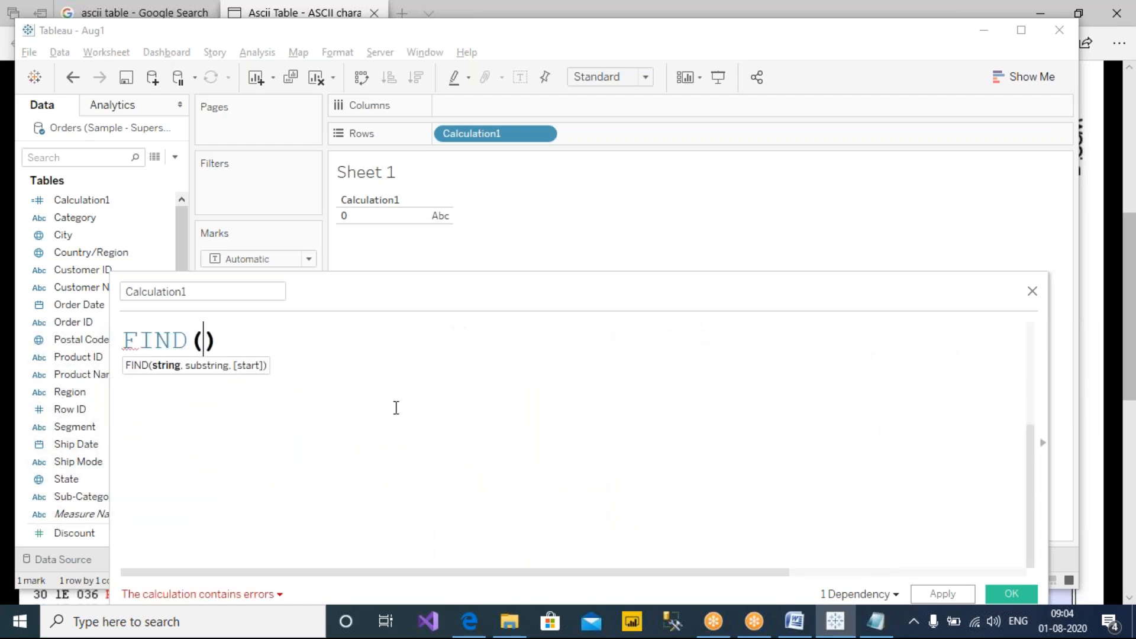
Fill in the new function as FIND('mississippi','s') and end the line.
{"action": "type", "text": "' mississippi"}
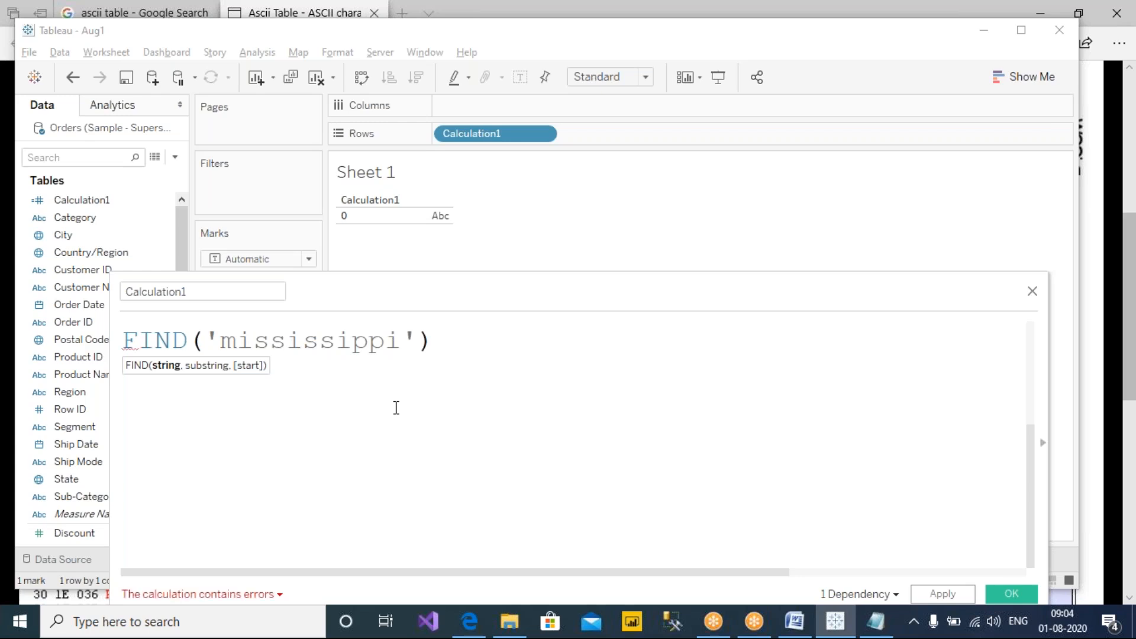
{"action": "key", "text": "Right"}
{"action": "type", "text": ","}
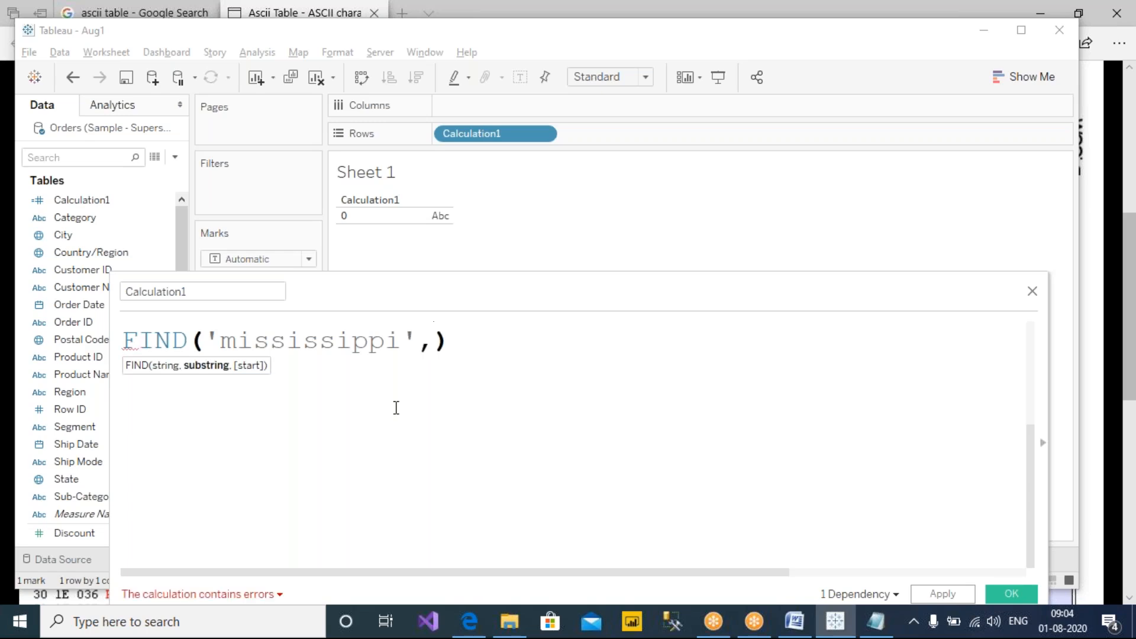
{"action": "type", "text": "s"}
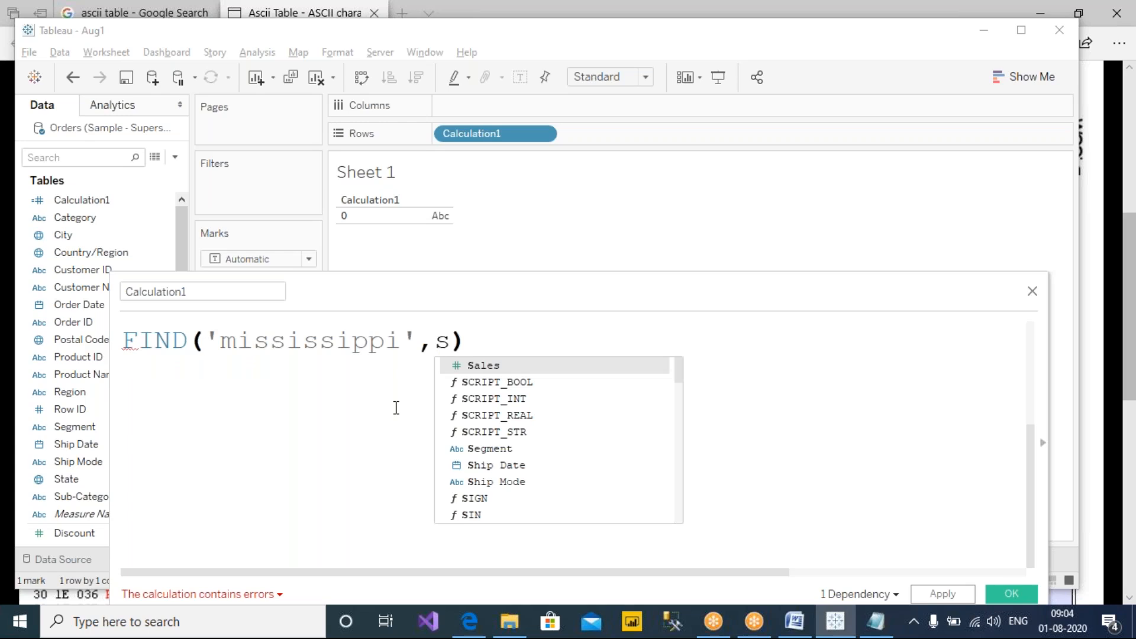
{"action": "type", "text": "'"}
{"action": "key", "text": "Left"}
{"action": "key", "text": "Left"}
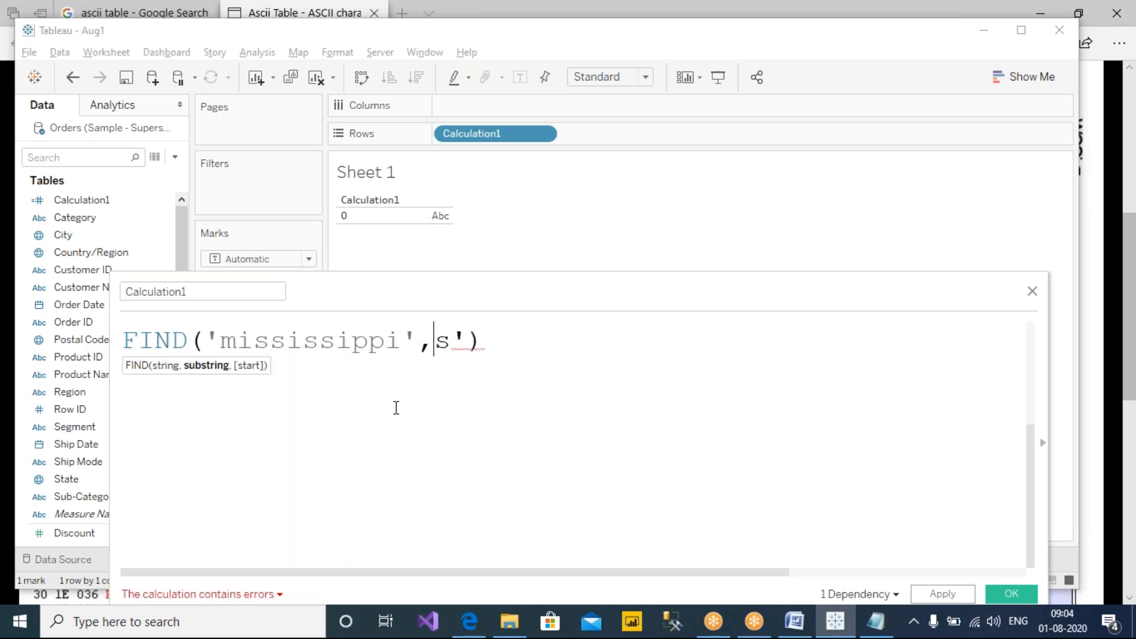
{"action": "type", "text": "'"}
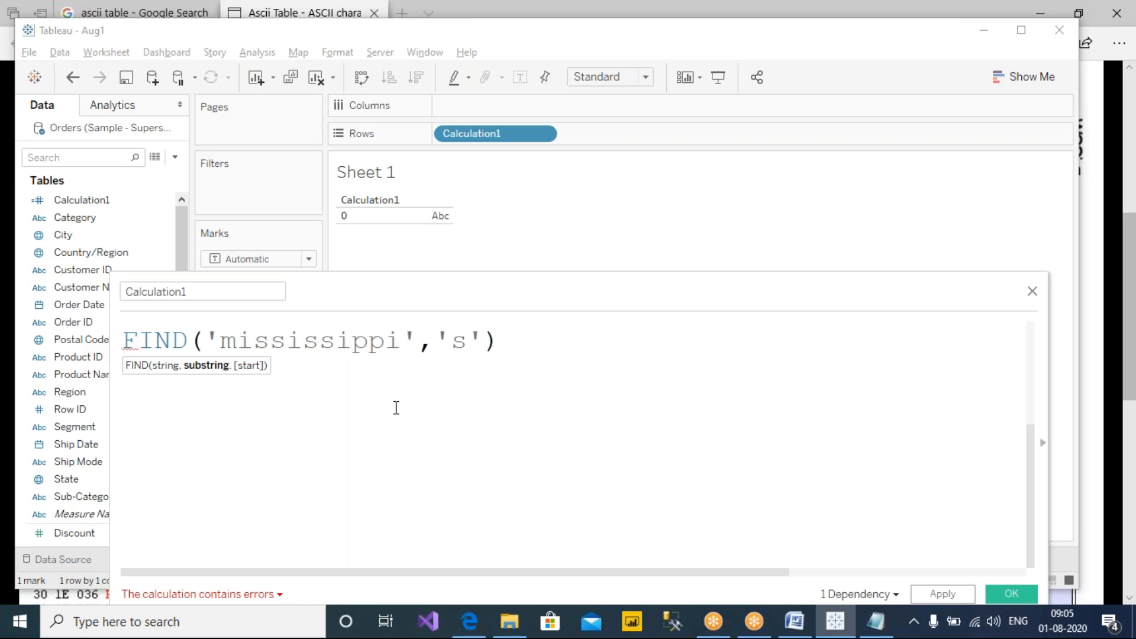
{"action": "left_click", "coordinate": [590, 342]}
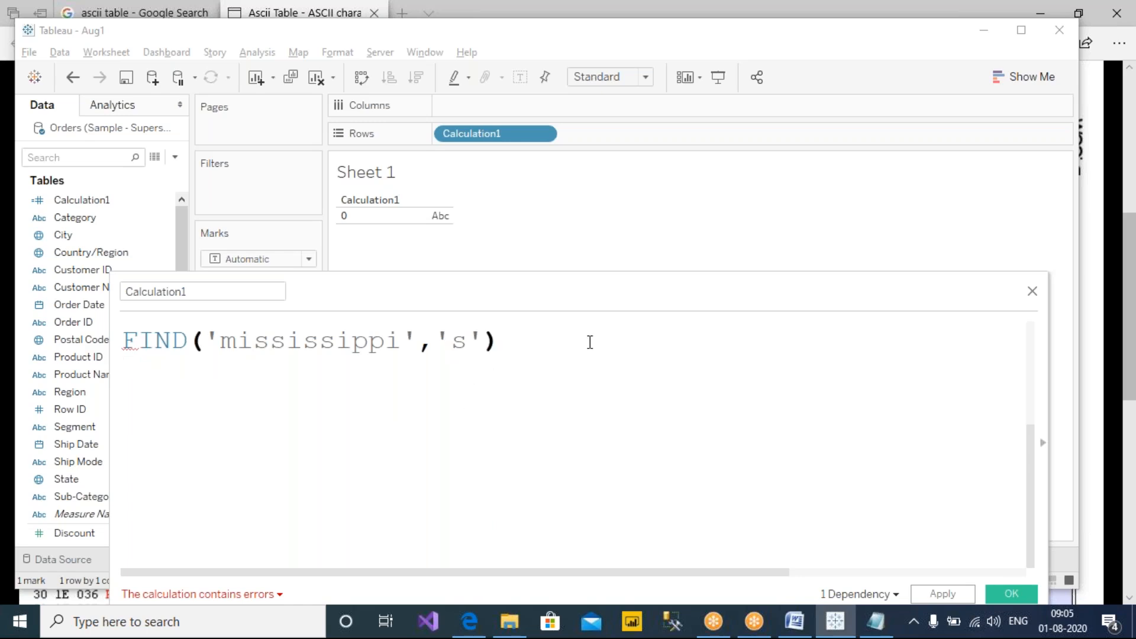
{"action": "key", "text": "Return"}
Move the calculation editor slightly up and try to apply the formula with both FIND lines active.
{"action": "left_click_drag", "start_coordinate": [412, 275], "coordinate": [422, 245]}
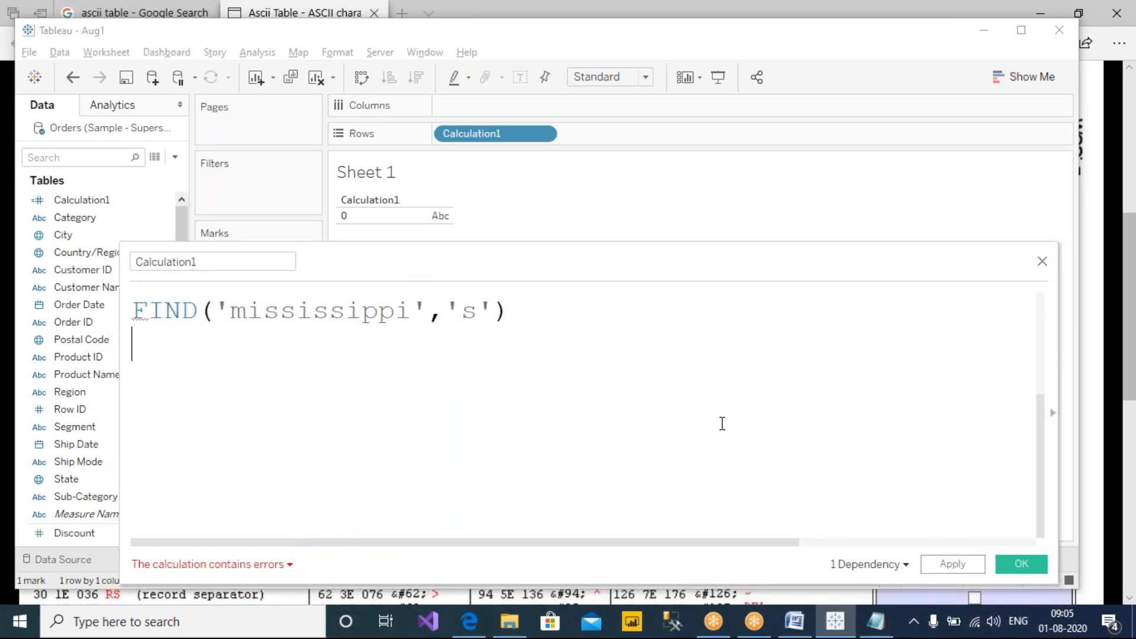
{"action": "left_click", "coordinate": [965, 565]}
{"action": "left_click", "coordinate": [535, 330]}
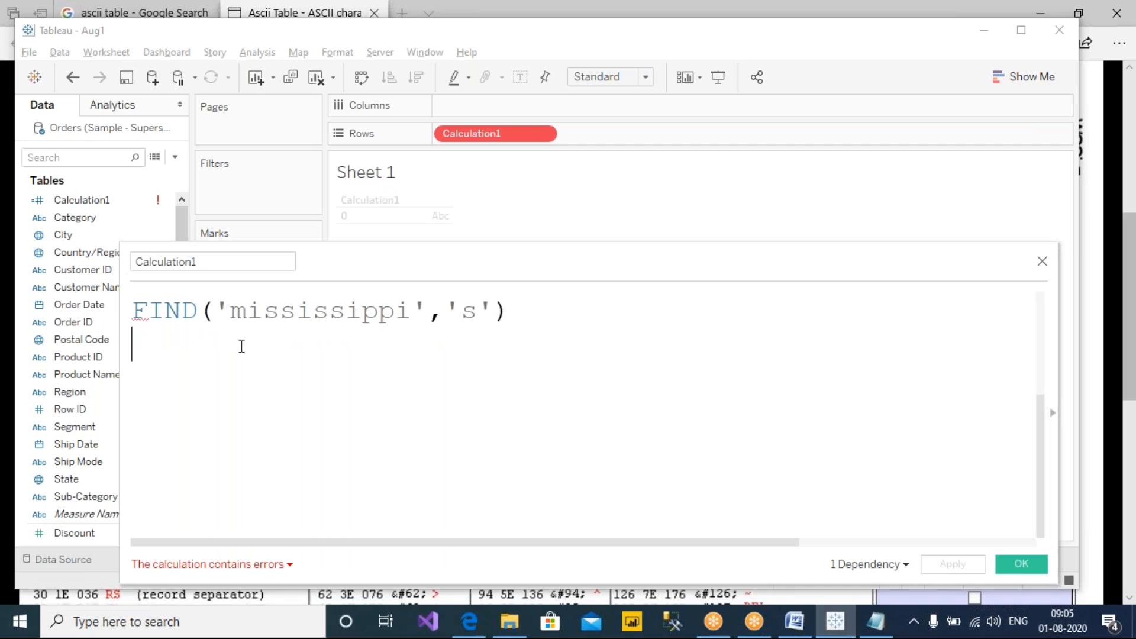
Comment out the FIND('Tableau is','M') line with // and apply the calculation.
{"action": "left_click", "coordinate": [201, 315]}
{"action": "scroll", "coordinate": [146, 368], "scroll_direction": "up", "scroll_amount": 2}
{"action": "left_click", "coordinate": [136, 380]}
{"action": "type", "text": "//FIND('Tableau is','M"}
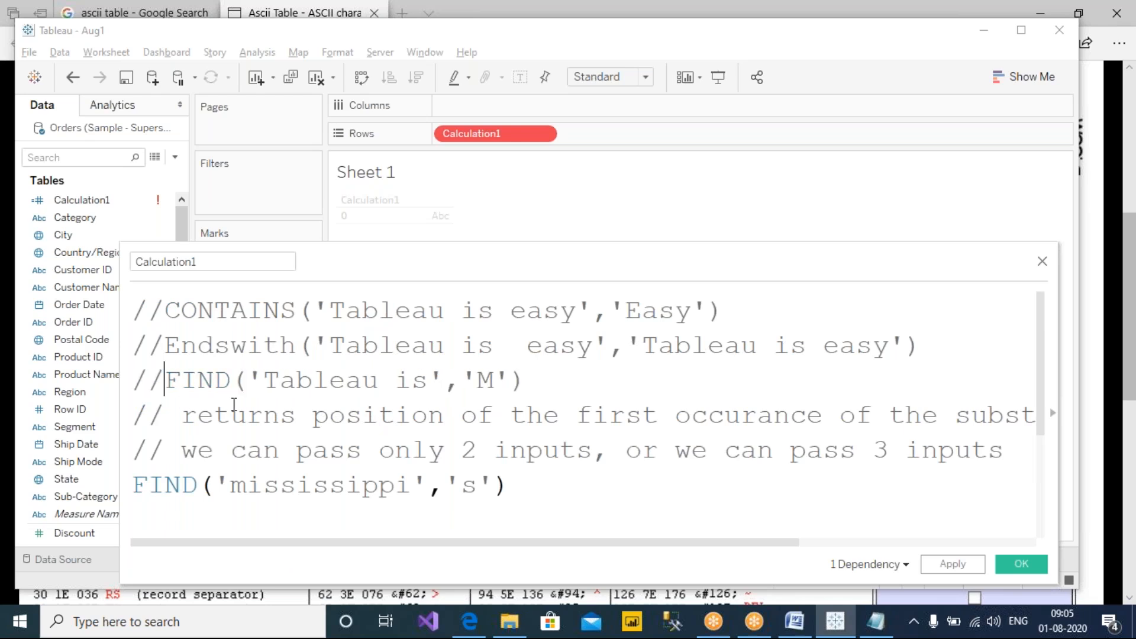
{"action": "scroll", "coordinate": [234, 402], "scroll_direction": "down", "scroll_amount": 2}
{"action": "left_click_drag", "start_coordinate": [421, 288], "coordinate": [418, 306]}
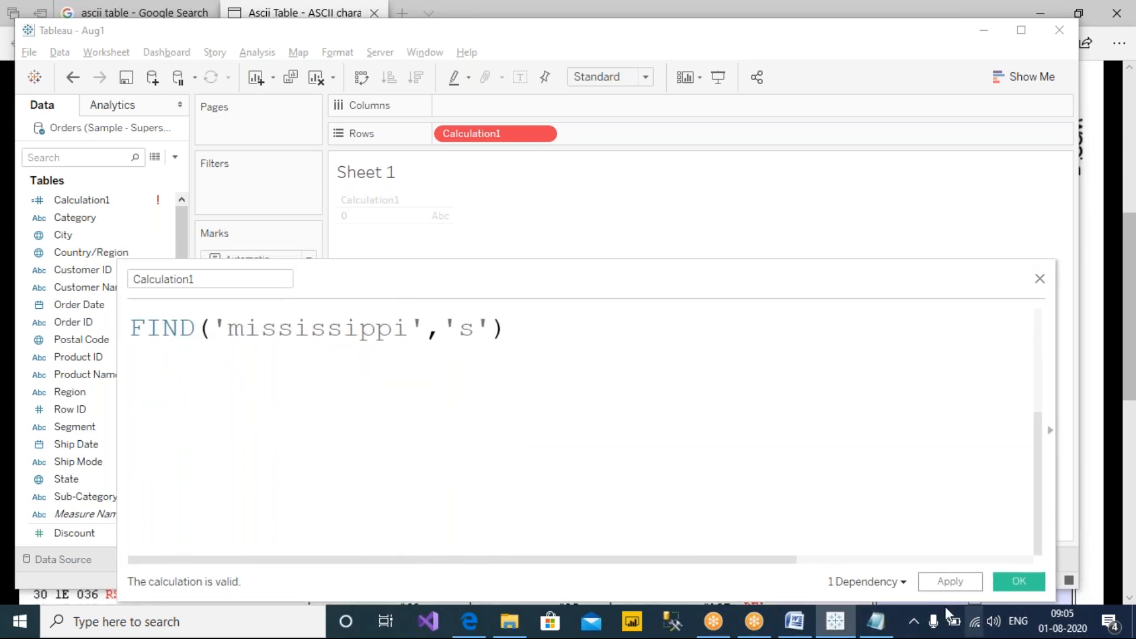
{"action": "left_click", "coordinate": [945, 583]}
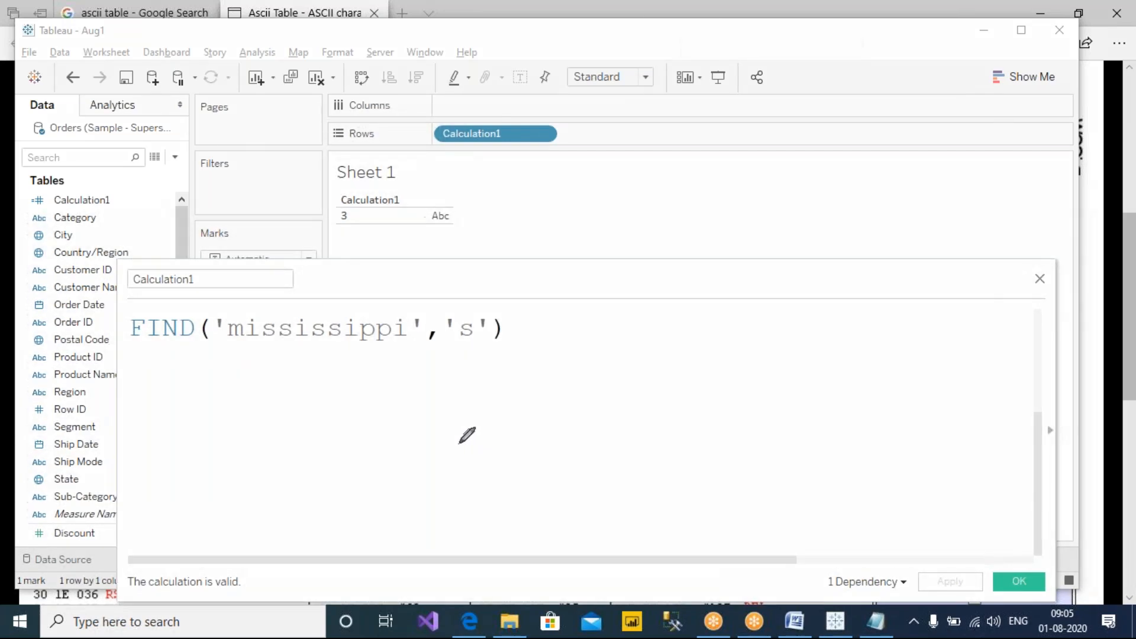
Mark the first three letters of mississippi with pen strokes, write 3 below them, and clear the marks.
{"action": "mouse_move", "coordinate": [239, 353]}
{"action": "left_mouse_down"}
{"action": "mouse_move", "coordinate": [238, 382]}
{"action": "mouse_move", "coordinate": [269, 408]}
{"action": "mouse_move", "coordinate": [271, 456]}
{"action": "left_mouse_up"}
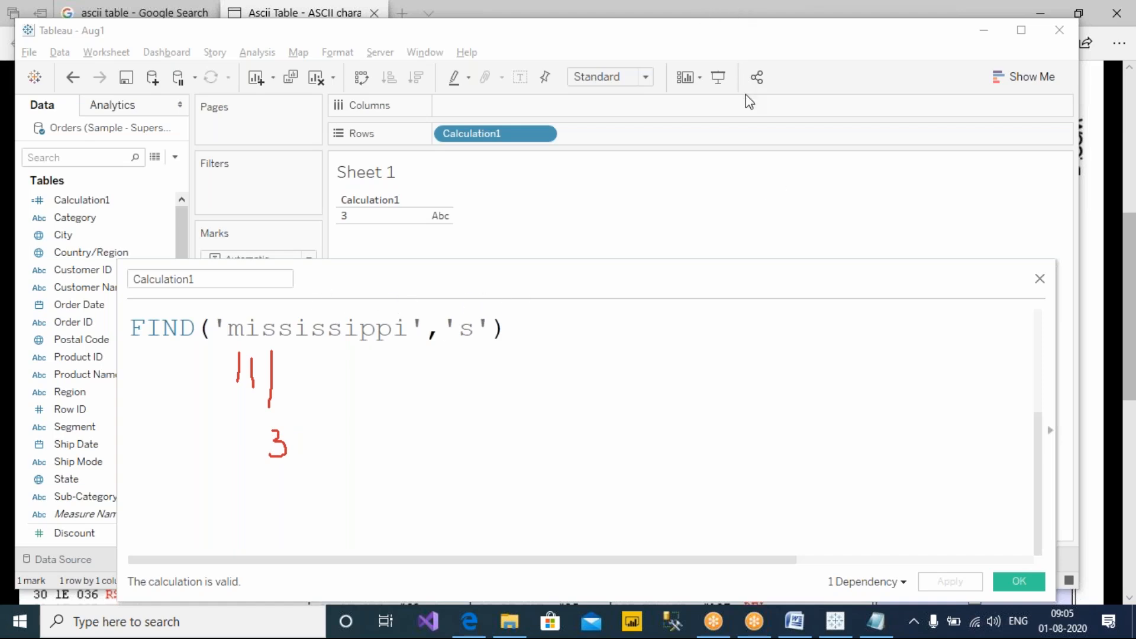
{"action": "left_click", "coordinate": [750, 119]}
Add 3 as the start argument, making the formula FIND('mississippi','s',3).
{"action": "left_click", "coordinate": [535, 332]}
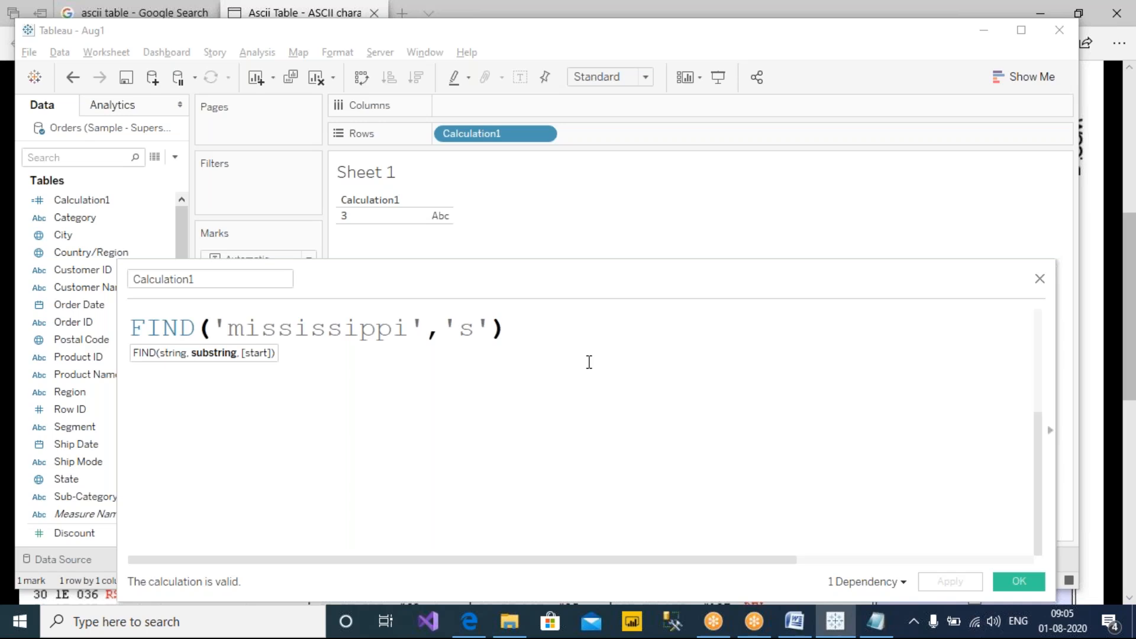
{"action": "type", "text": ","}
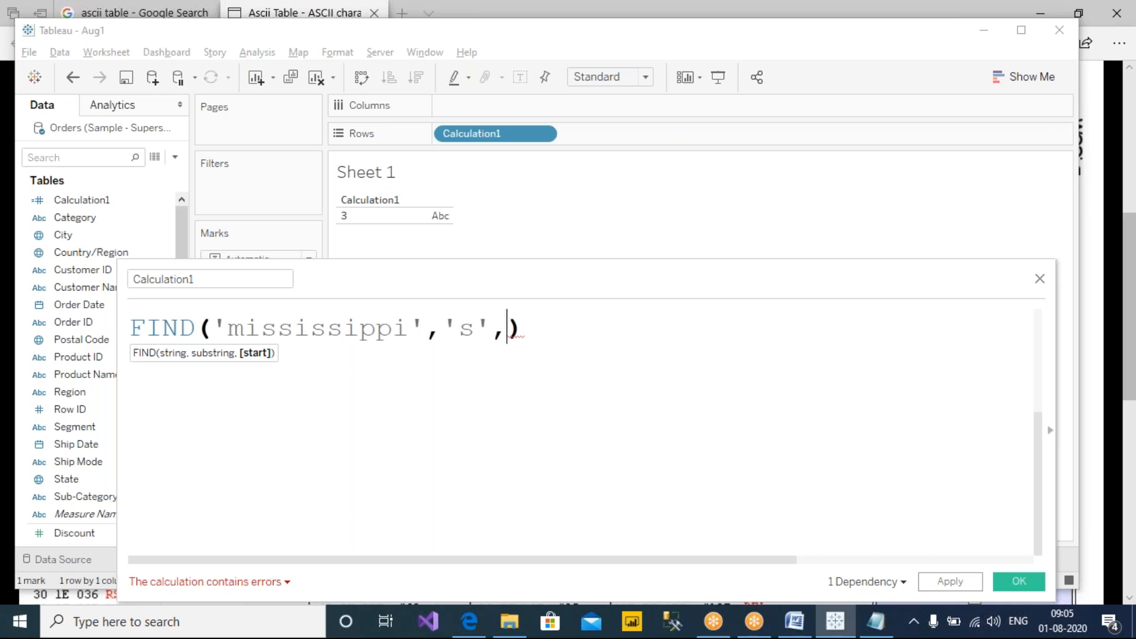
{"action": "type", "text": "3"}
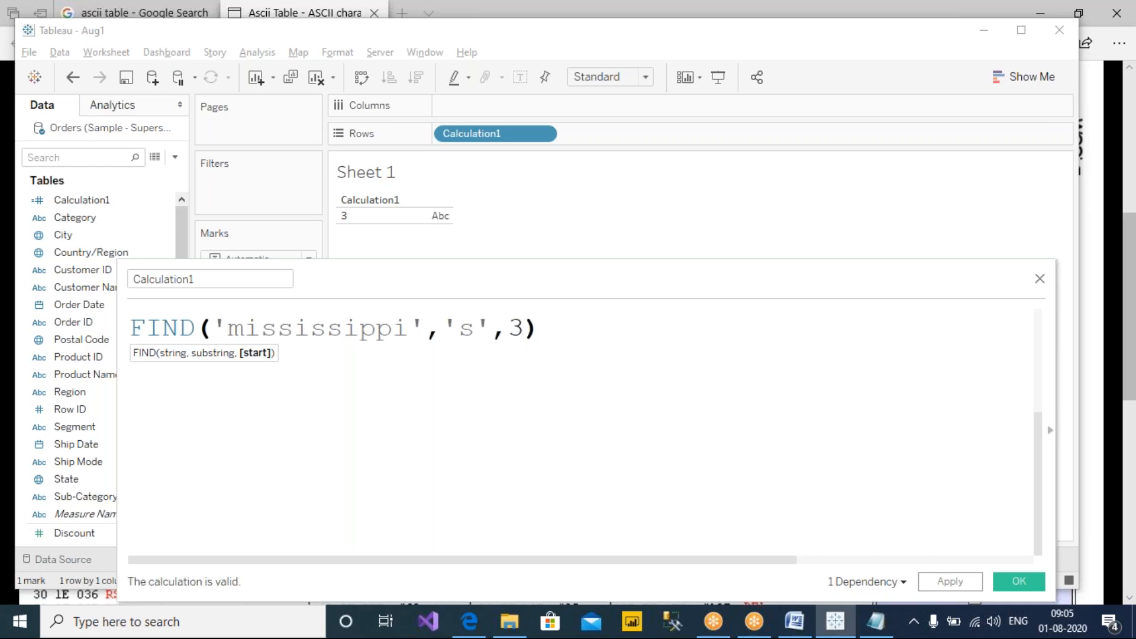
{"action": "left_click", "coordinate": [606, 360]}
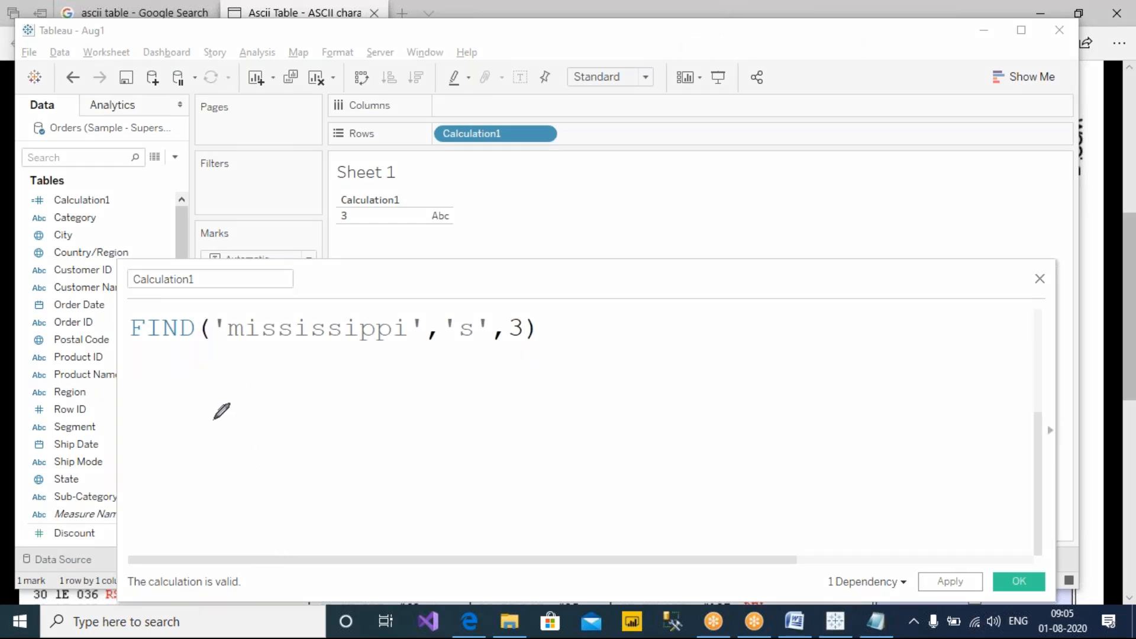
Handwrite the position numbers 1 to 11 below the formula, with the letters of mississippi underneath them.
{"action": "mouse_move", "coordinate": [212, 402]}
{"action": "left_mouse_down"}
{"action": "mouse_move", "coordinate": [210, 425]}
{"action": "mouse_move", "coordinate": [274, 425]}
{"action": "mouse_move", "coordinate": [303, 405]}
{"action": "mouse_move", "coordinate": [283, 435]}
{"action": "left_mouse_up"}
{"action": "left_click_drag", "start_coordinate": [327, 405], "coordinate": [346, 445]}
{"action": "mouse_move", "coordinate": [368, 407]}
{"action": "left_mouse_down"}
{"action": "mouse_move", "coordinate": [365, 437]}
{"action": "mouse_move", "coordinate": [385, 404]}
{"action": "mouse_move", "coordinate": [415, 438]}
{"action": "mouse_move", "coordinate": [467, 405]}
{"action": "mouse_move", "coordinate": [479, 419]}
{"action": "mouse_move", "coordinate": [571, 403]}
{"action": "mouse_move", "coordinate": [573, 440]}
{"action": "left_mouse_up"}
{"action": "mouse_move", "coordinate": [613, 407]}
{"action": "left_mouse_down"}
{"action": "mouse_move", "coordinate": [614, 440]}
{"action": "mouse_move", "coordinate": [651, 413]}
{"action": "mouse_move", "coordinate": [699, 441]}
{"action": "left_mouse_up"}
{"action": "mouse_move", "coordinate": [211, 487]}
{"action": "left_mouse_down"}
{"action": "mouse_move", "coordinate": [229, 461]}
{"action": "mouse_move", "coordinate": [264, 497]}
{"action": "mouse_move", "coordinate": [283, 473]}
{"action": "mouse_move", "coordinate": [284, 493]}
{"action": "left_mouse_up"}
{"action": "mouse_move", "coordinate": [342, 466]}
{"action": "left_mouse_down"}
{"action": "mouse_move", "coordinate": [327, 491]}
{"action": "mouse_move", "coordinate": [417, 494]}
{"action": "left_mouse_up"}
{"action": "left_click_drag", "start_coordinate": [478, 468], "coordinate": [464, 491]}
{"action": "left_click_drag", "start_coordinate": [529, 469], "coordinate": [528, 500]}
{"action": "mouse_move", "coordinate": [584, 469]}
{"action": "left_mouse_down"}
{"action": "mouse_move", "coordinate": [585, 509]}
{"action": "mouse_move", "coordinate": [586, 484]}
{"action": "mouse_move", "coordinate": [684, 491]}
{"action": "left_mouse_up"}
{"action": "left_click", "coordinate": [684, 465]}
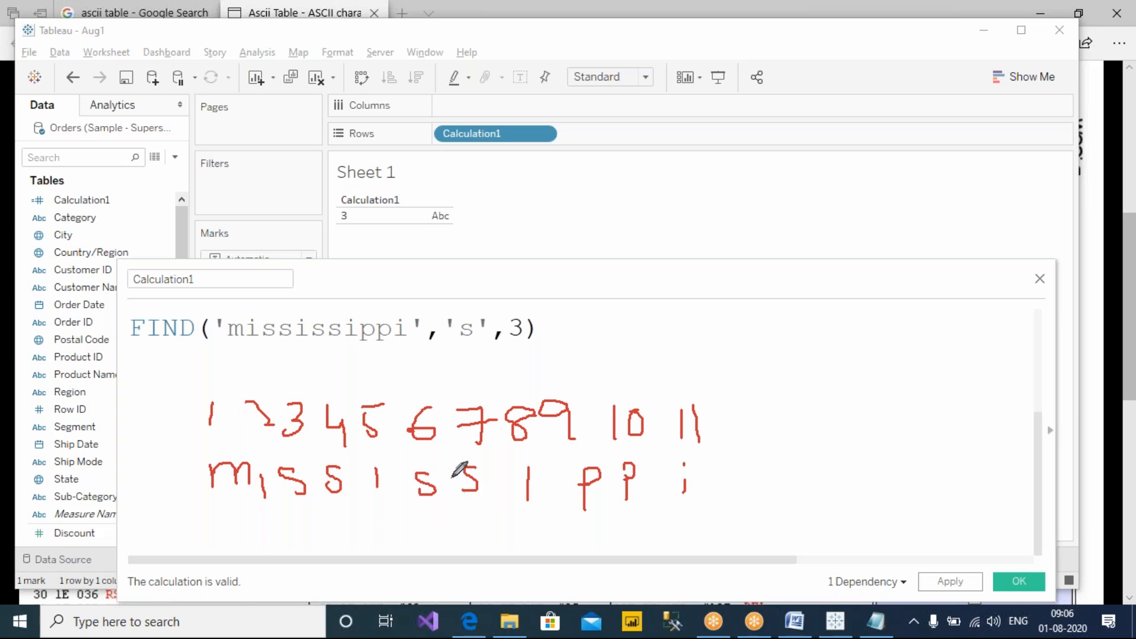
Draw arrows pointing at the start argument and at handwritten position 3, and apply the calculation.
{"action": "mouse_move", "coordinate": [522, 261]}
{"action": "left_mouse_down"}
{"action": "mouse_move", "coordinate": [523, 316]}
{"action": "mouse_move", "coordinate": [550, 282]}
{"action": "left_mouse_up"}
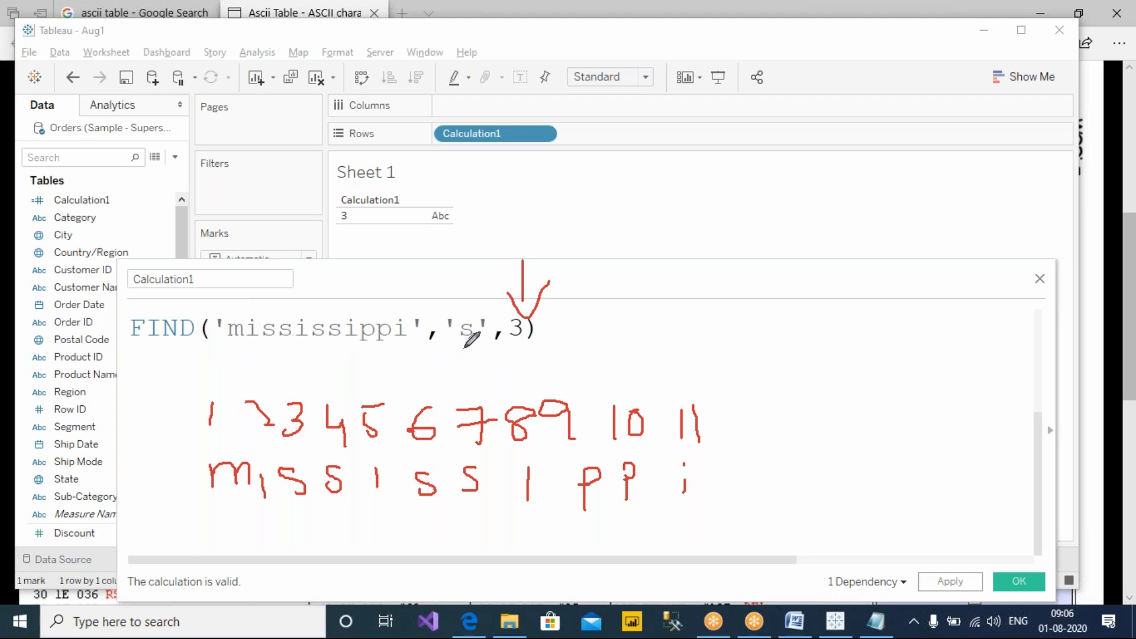
{"action": "left_click_drag", "start_coordinate": [296, 348], "coordinate": [303, 391]}
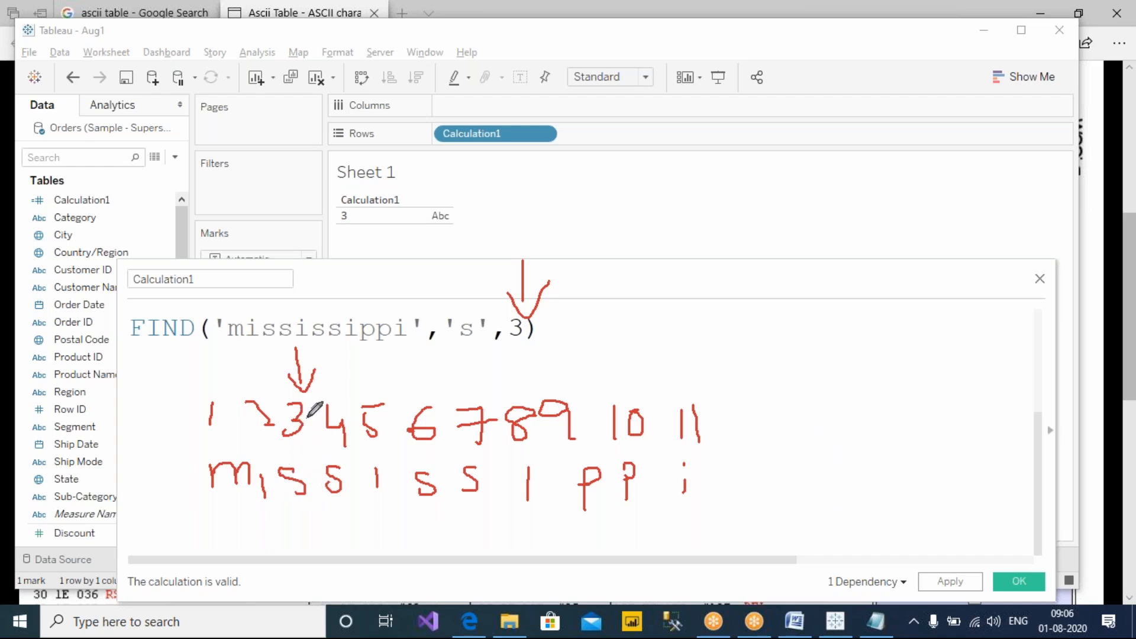
{"action": "left_click", "coordinate": [951, 582]}
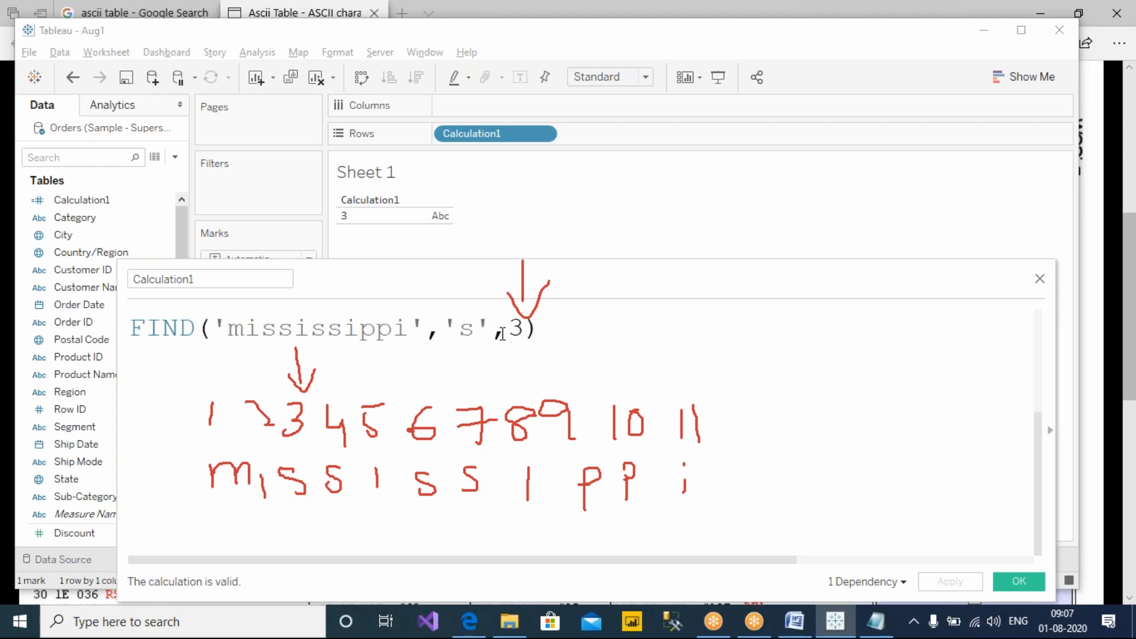
Change the substring to 'i', remove the start argument, and apply FIND('mississippi','i').
{"action": "double_click", "coordinate": [466, 333]}
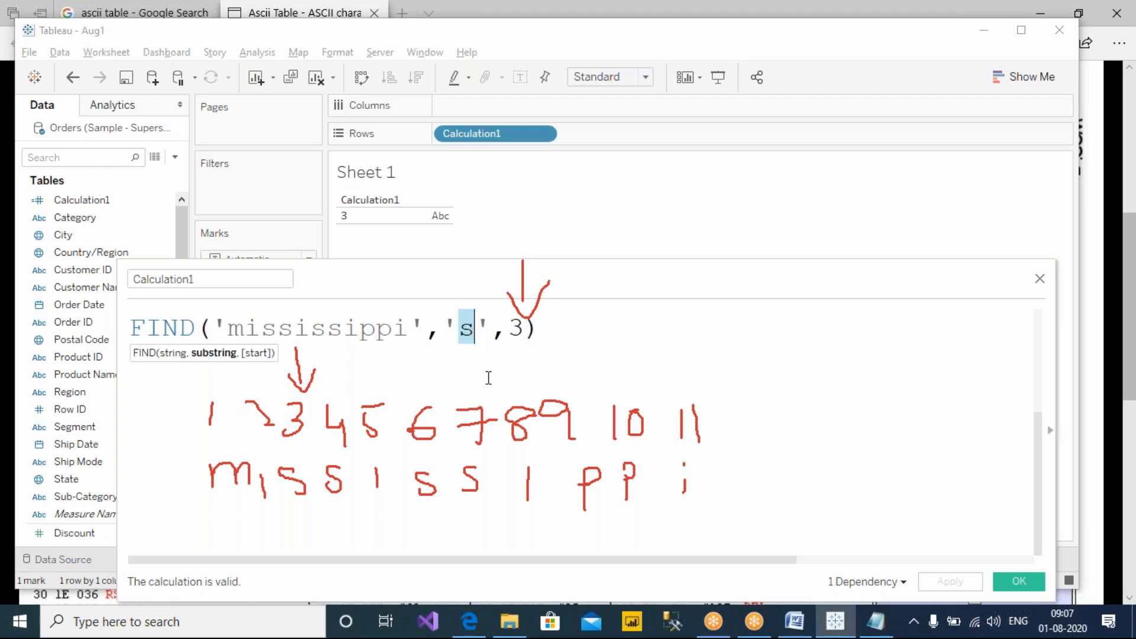
{"action": "type", "text": "i"}
{"action": "left_click", "coordinate": [586, 355]}
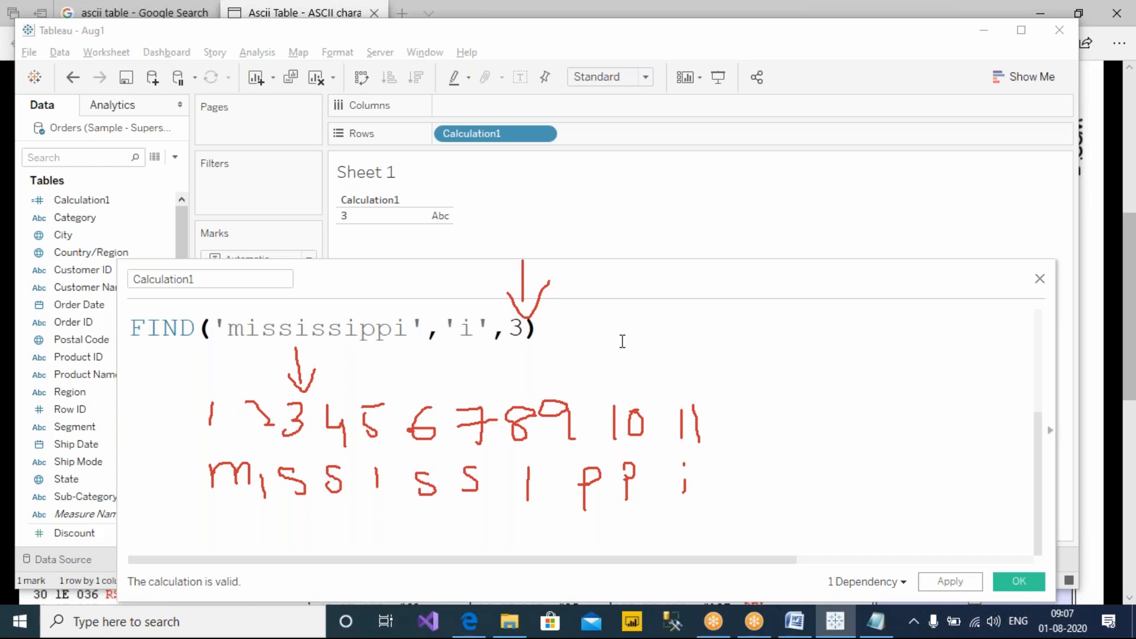
{"action": "key", "text": "BackSpace"}
{"action": "key", "text": "BackSpace"}
{"action": "key", "text": "BackSpace"}
{"action": "type", "text": ")"}
{"action": "key", "text": "Return"}
{"action": "left_click", "coordinate": [947, 580]}
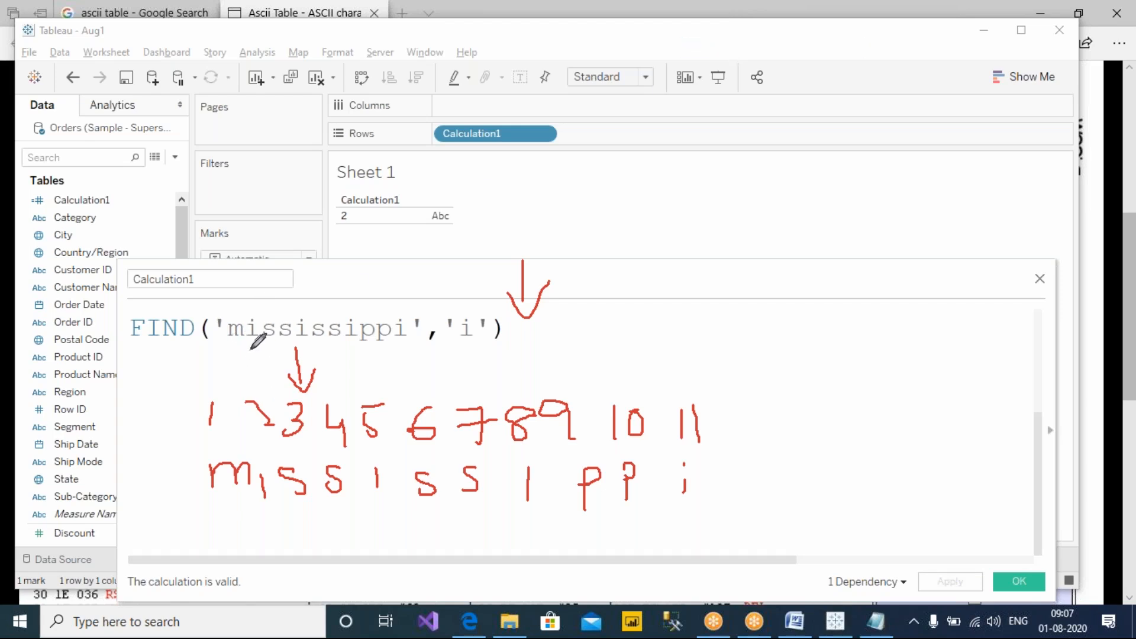
Add start argument 3 to the formula, making it FIND('mississippi','i',3).
{"action": "left_click", "coordinate": [490, 329]}
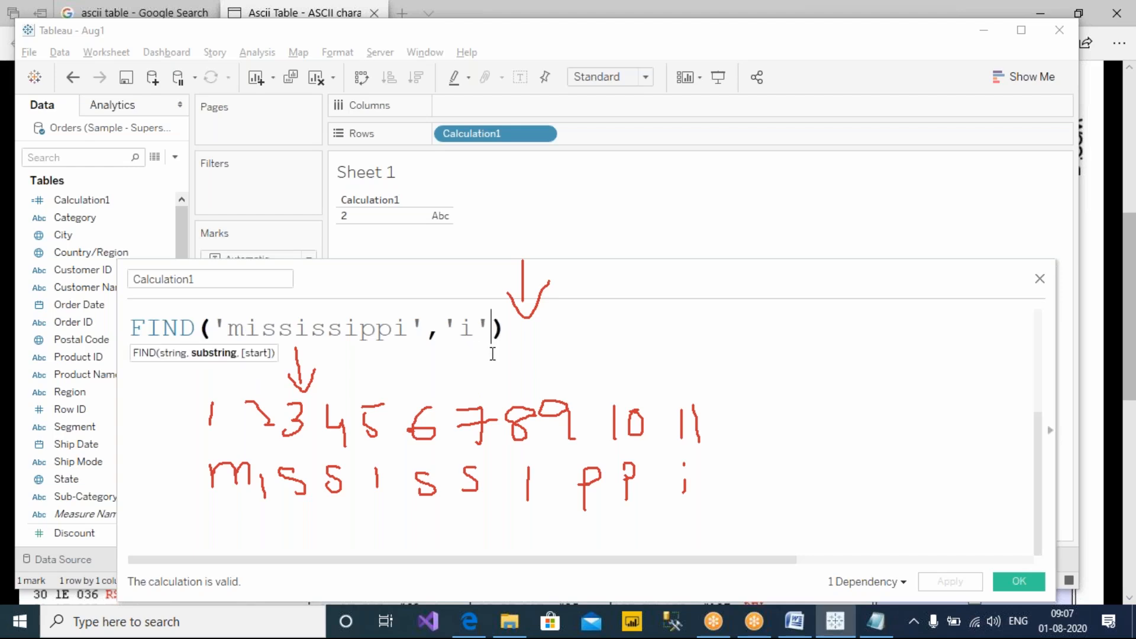
{"action": "type", "text": ",3"}
{"action": "left_click", "coordinate": [579, 323]}
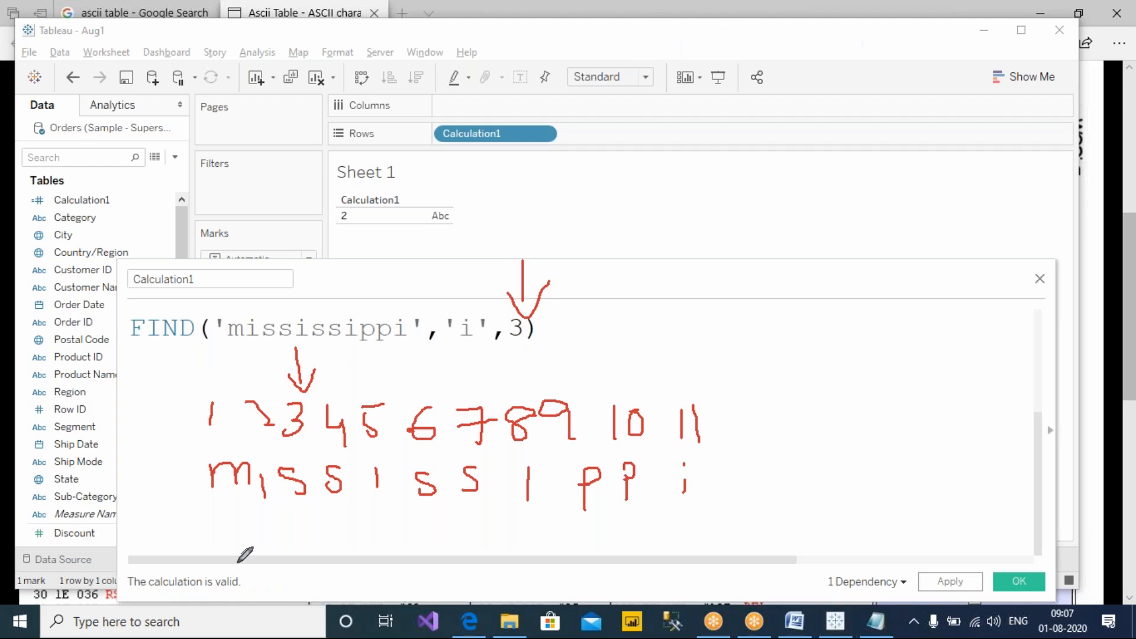
Draw crosses under the first two handwritten letters and box the letters from the third position to the end.
{"action": "mouse_move", "coordinate": [231, 525]}
{"action": "left_mouse_down"}
{"action": "mouse_move", "coordinate": [206, 551]}
{"action": "mouse_move", "coordinate": [273, 541]}
{"action": "mouse_move", "coordinate": [249, 551]}
{"action": "left_mouse_up"}
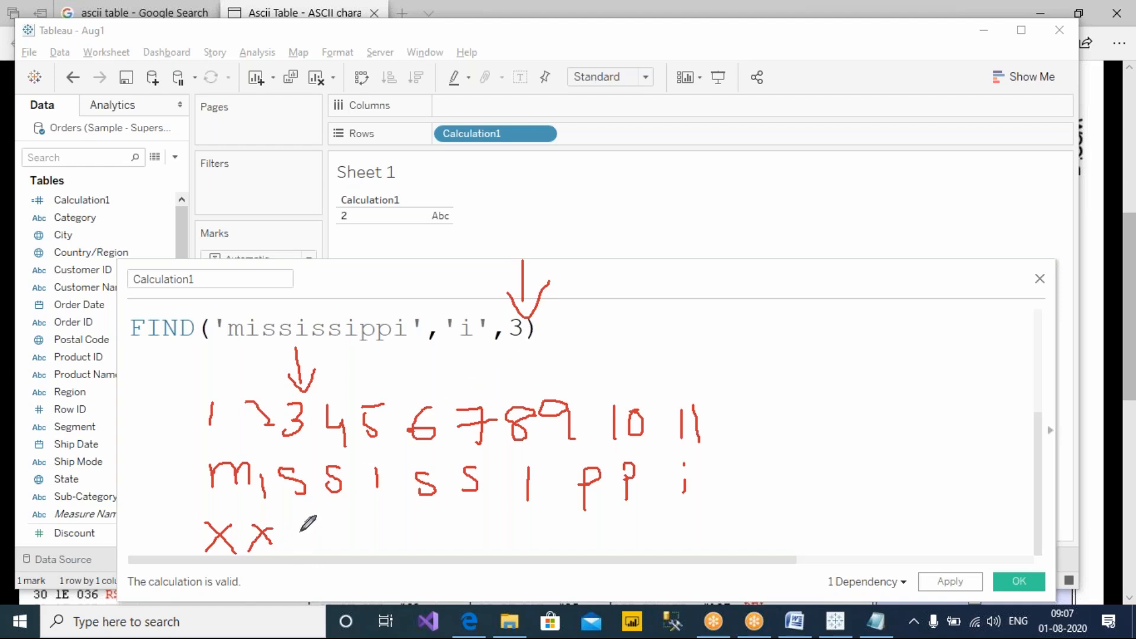
{"action": "left_click", "coordinate": [299, 549]}
{"action": "mouse_move", "coordinate": [275, 452]}
{"action": "left_mouse_down"}
{"action": "mouse_move", "coordinate": [279, 493]}
{"action": "mouse_move", "coordinate": [583, 519]}
{"action": "mouse_move", "coordinate": [649, 502]}
{"action": "mouse_move", "coordinate": [669, 471]}
{"action": "left_mouse_up"}
{"action": "mouse_move", "coordinate": [621, 525]}
{"action": "left_mouse_down"}
{"action": "mouse_move", "coordinate": [687, 511]}
{"action": "mouse_move", "coordinate": [689, 452]}
{"action": "mouse_move", "coordinate": [270, 448]}
{"action": "left_mouse_up"}
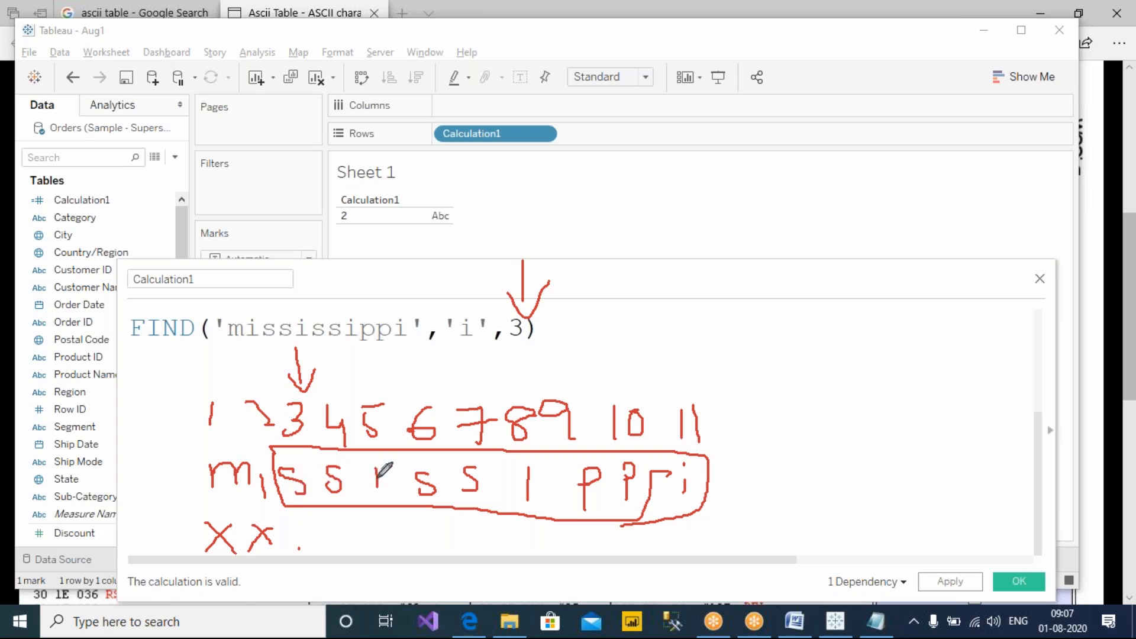
Circle handwritten position 5, draw an arrow from it to the Calculation1 result, and apply the calculation.
{"action": "mouse_move", "coordinate": [388, 391]}
{"action": "left_mouse_down"}
{"action": "mouse_move", "coordinate": [376, 384]}
{"action": "mouse_move", "coordinate": [355, 403]}
{"action": "mouse_move", "coordinate": [370, 448]}
{"action": "mouse_move", "coordinate": [398, 427]}
{"action": "mouse_move", "coordinate": [391, 385]}
{"action": "mouse_move", "coordinate": [621, 318]}
{"action": "mouse_move", "coordinate": [429, 211]}
{"action": "mouse_move", "coordinate": [362, 237]}
{"action": "mouse_move", "coordinate": [390, 223]}
{"action": "left_mouse_up"}
{"action": "key", "text": "Escape"}
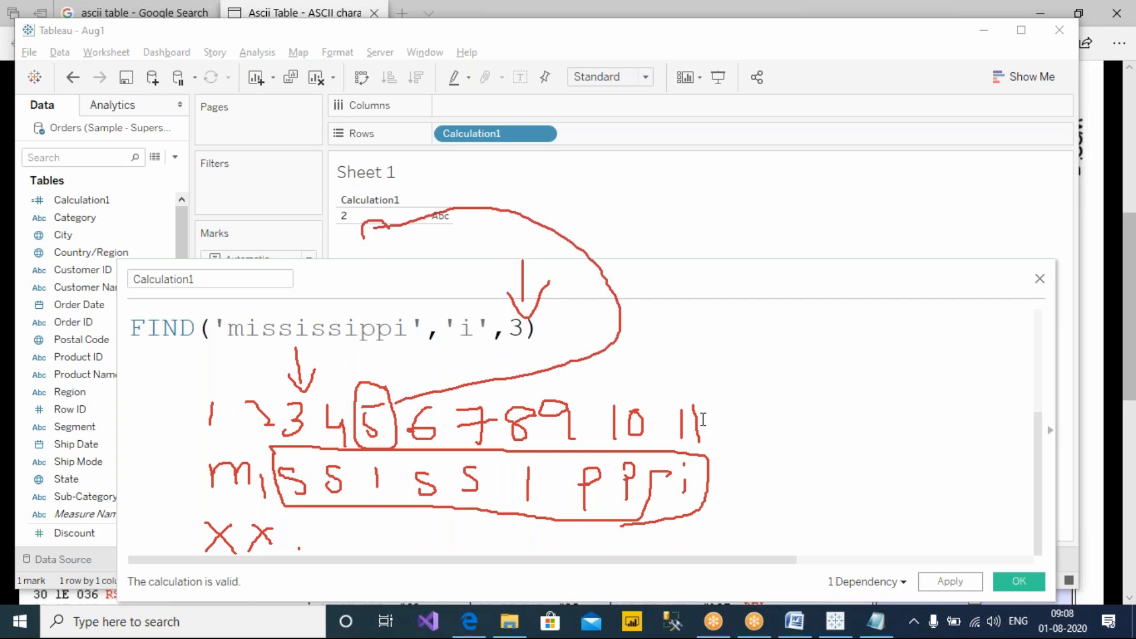
{"action": "left_click", "coordinate": [949, 575]}
{"action": "left_click", "coordinate": [950, 574]}
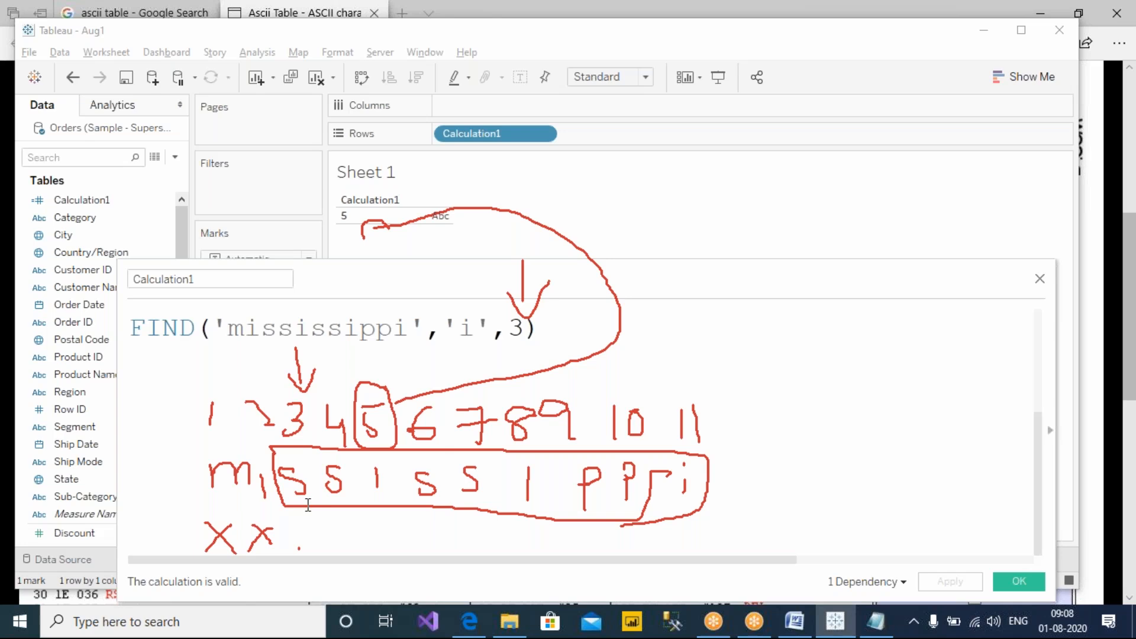
Highlight the start argument in the FIND formula and point out the string and substring arguments.
{"action": "left_click_drag", "start_coordinate": [506, 327], "coordinate": [523, 327]}
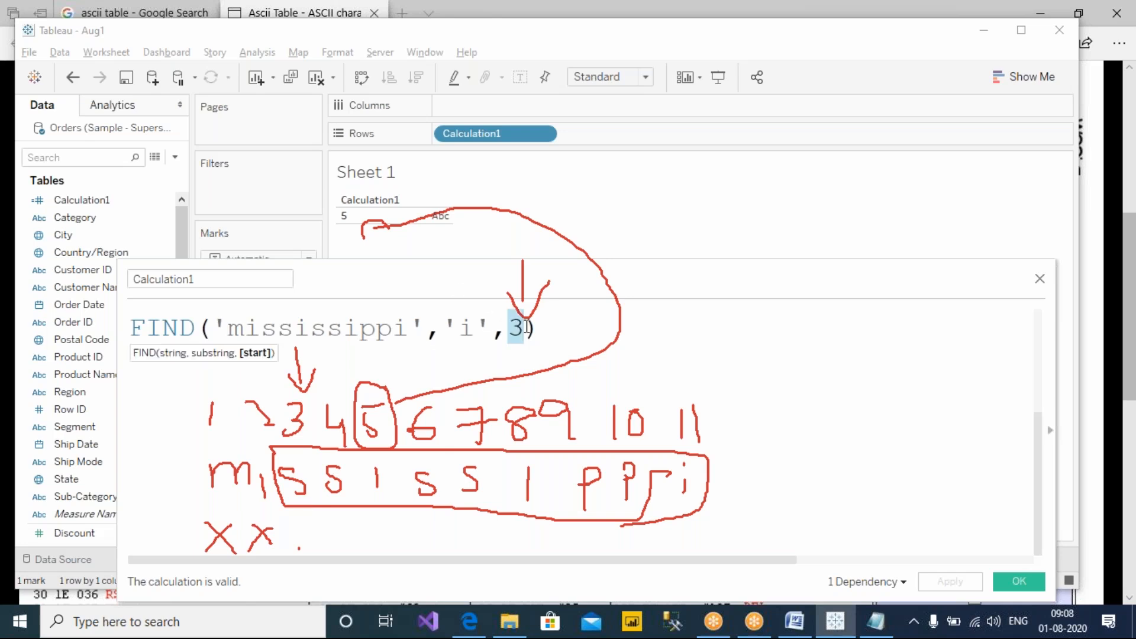
{"action": "left_click_drag", "start_coordinate": [227, 330], "coordinate": [264, 330]}
{"action": "left_click", "coordinate": [463, 328]}
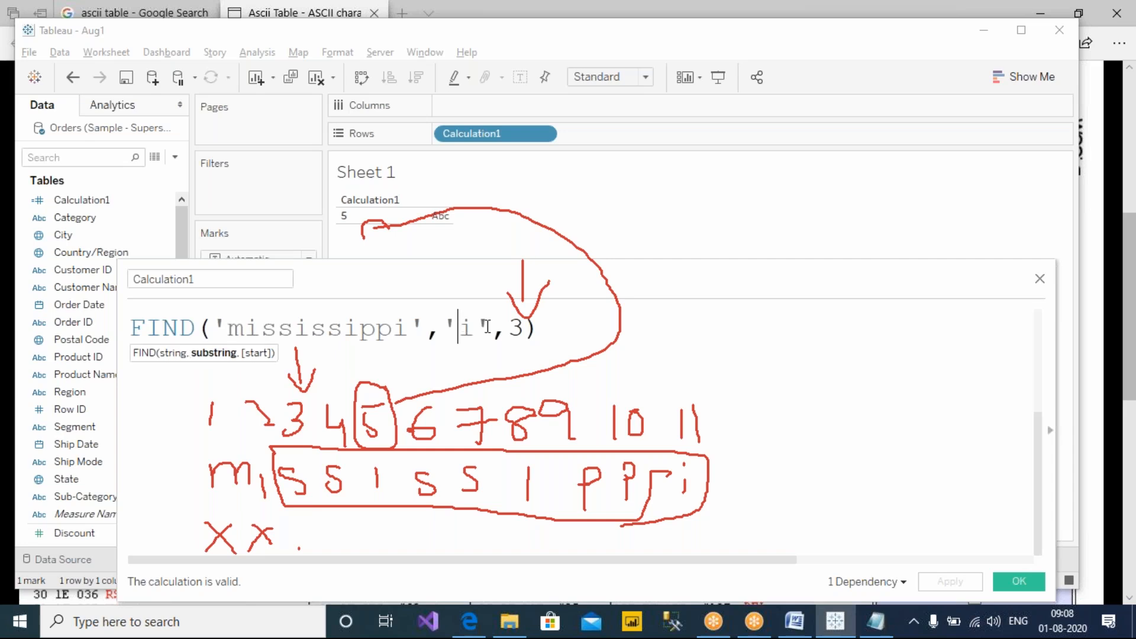
{"action": "left_click_drag", "start_coordinate": [525, 327], "coordinate": [508, 328]}
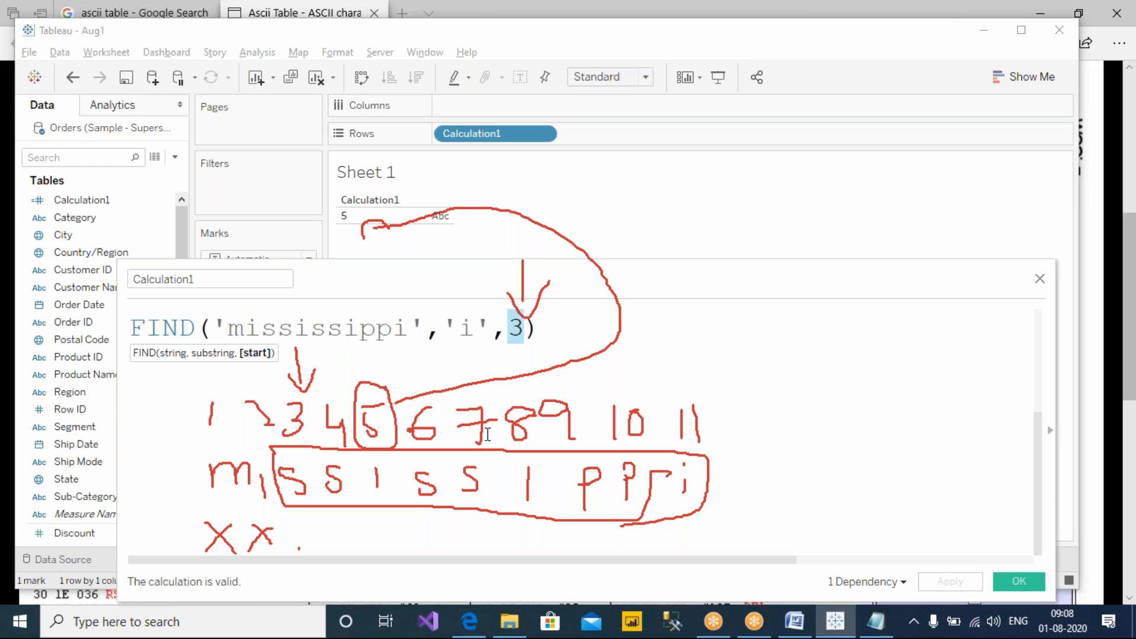
{"action": "left_click", "coordinate": [721, 49]}
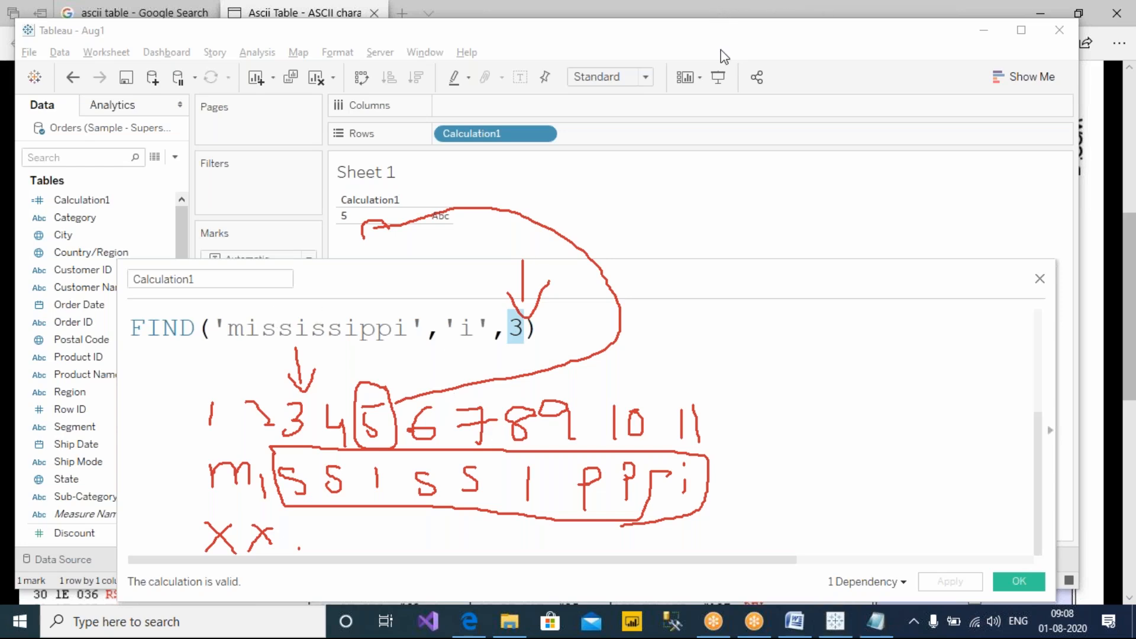
{"action": "left_click", "coordinate": [532, 34]}
Change the start argument to 6, making the formula FIND('mississippi','i',6).
{"action": "left_click", "coordinate": [495, 329]}
{"action": "double_click", "coordinate": [475, 330]}
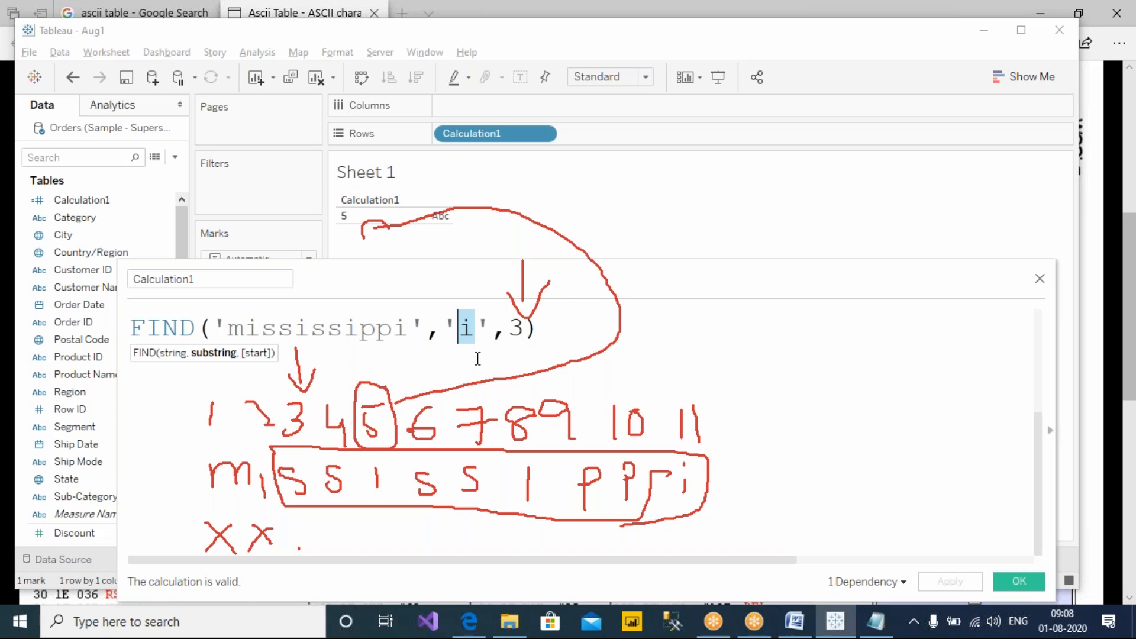
{"action": "key", "text": "Right"}
{"action": "key", "text": "Right"}
{"action": "key", "text": "Right"}
{"action": "key", "text": "Right"}
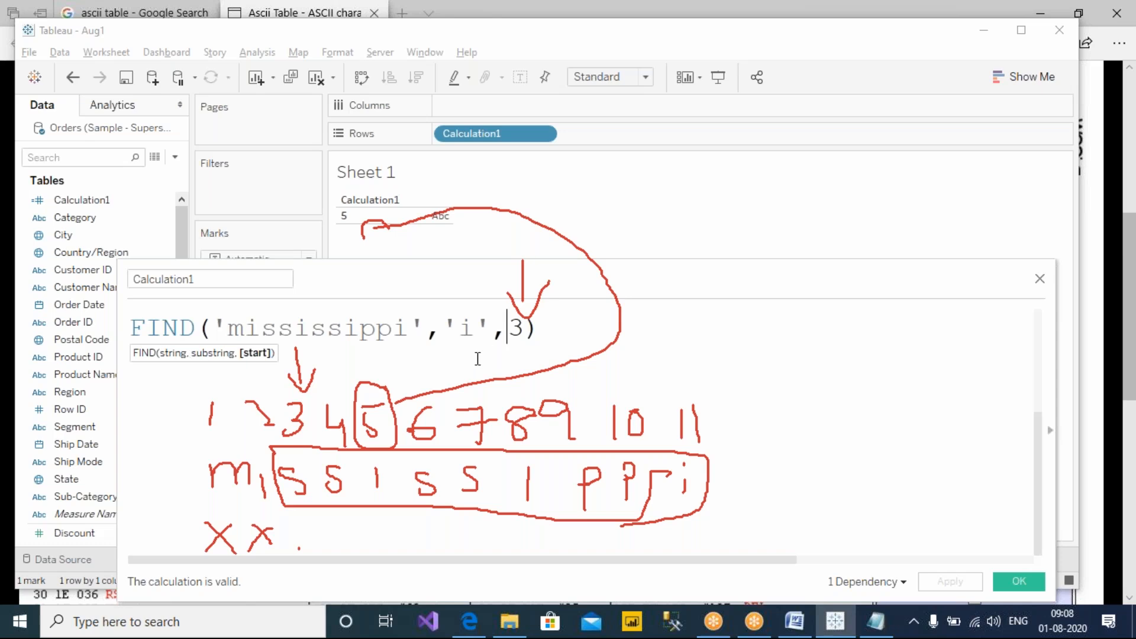
{"action": "key", "text": "shift+Left"}
{"action": "type", "text": "6"}
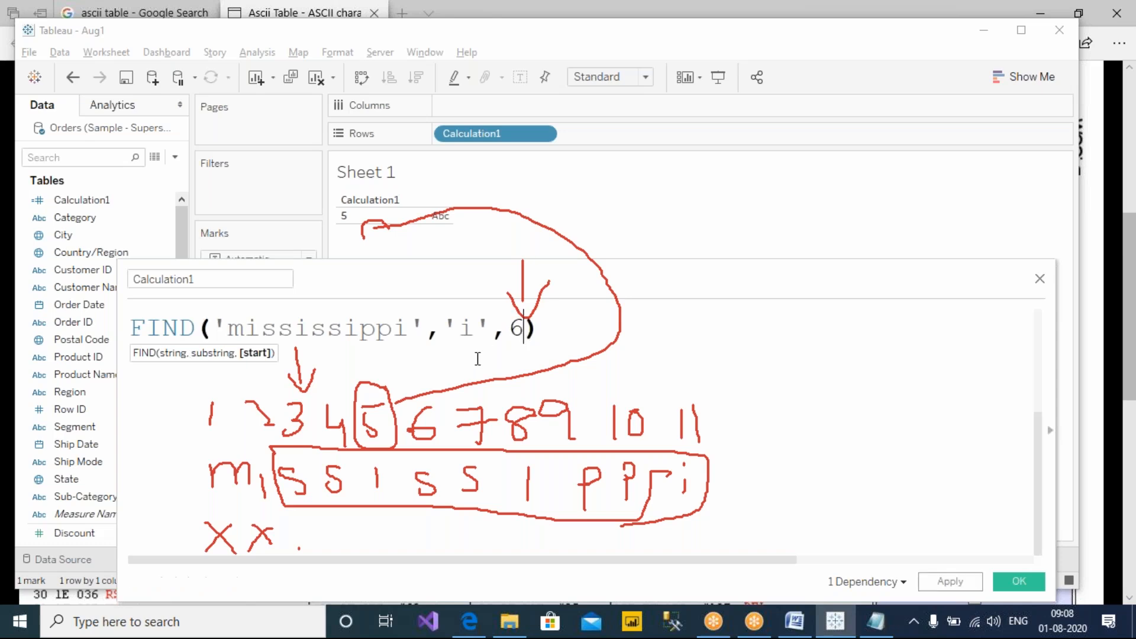
Highlight the complete FIND formula and review its substring argument.
{"action": "left_click_drag", "start_coordinate": [557, 327], "coordinate": [253, 396]}
{"action": "scroll", "coordinate": [284, 396], "scroll_direction": "down", "scroll_amount": 3}
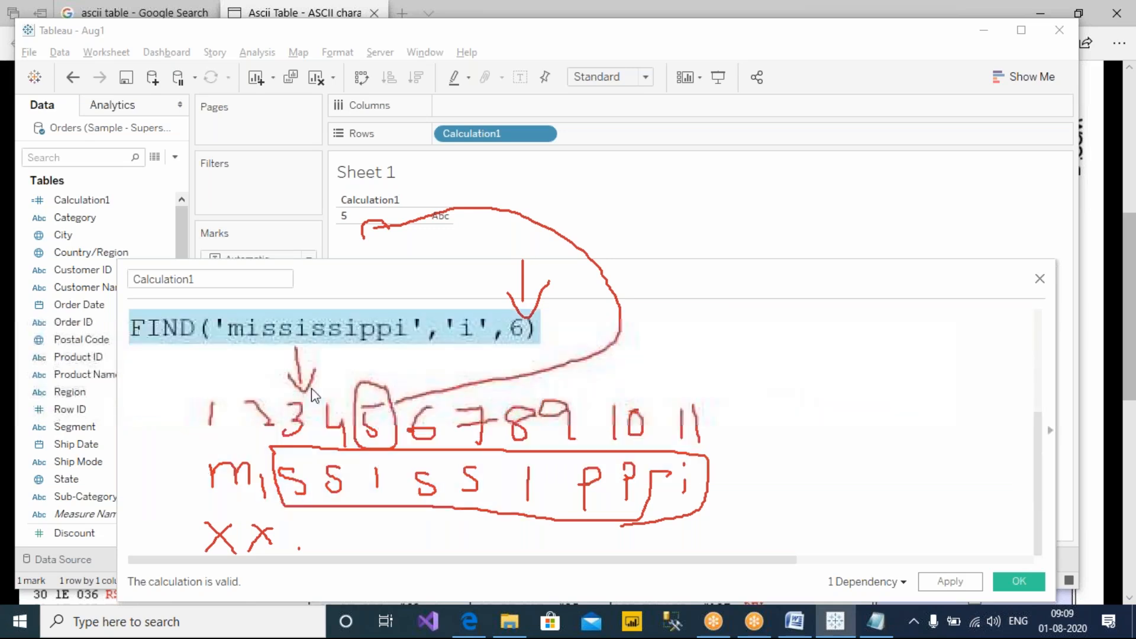
{"action": "left_click", "coordinate": [550, 322]}
{"action": "left_click_drag", "start_coordinate": [559, 327], "coordinate": [129, 323]}
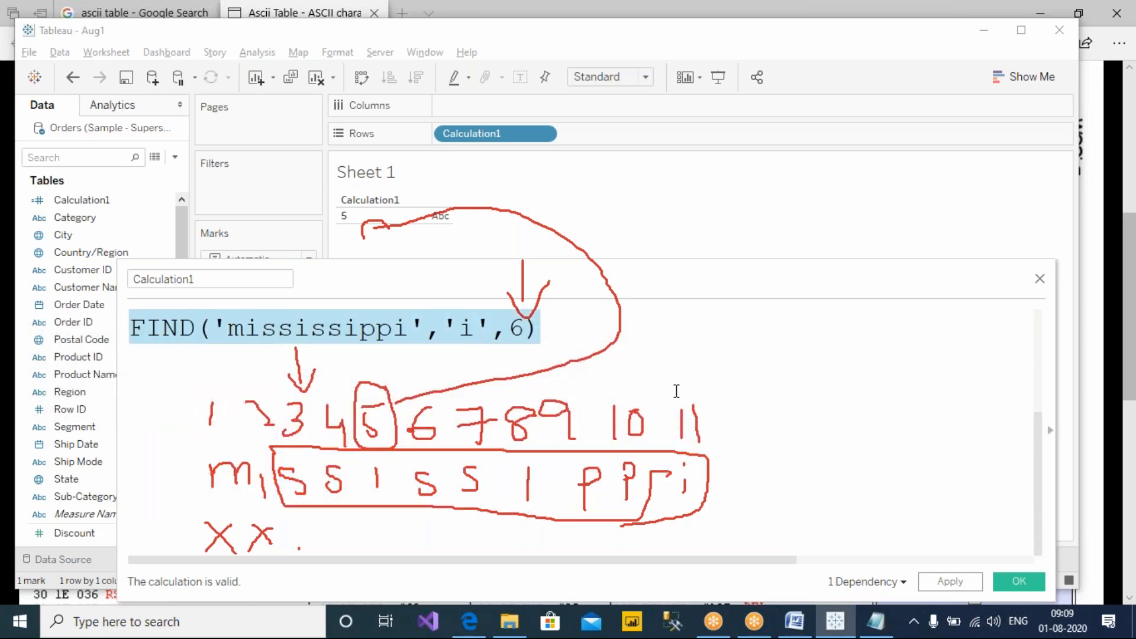
{"action": "left_click", "coordinate": [694, 343]}
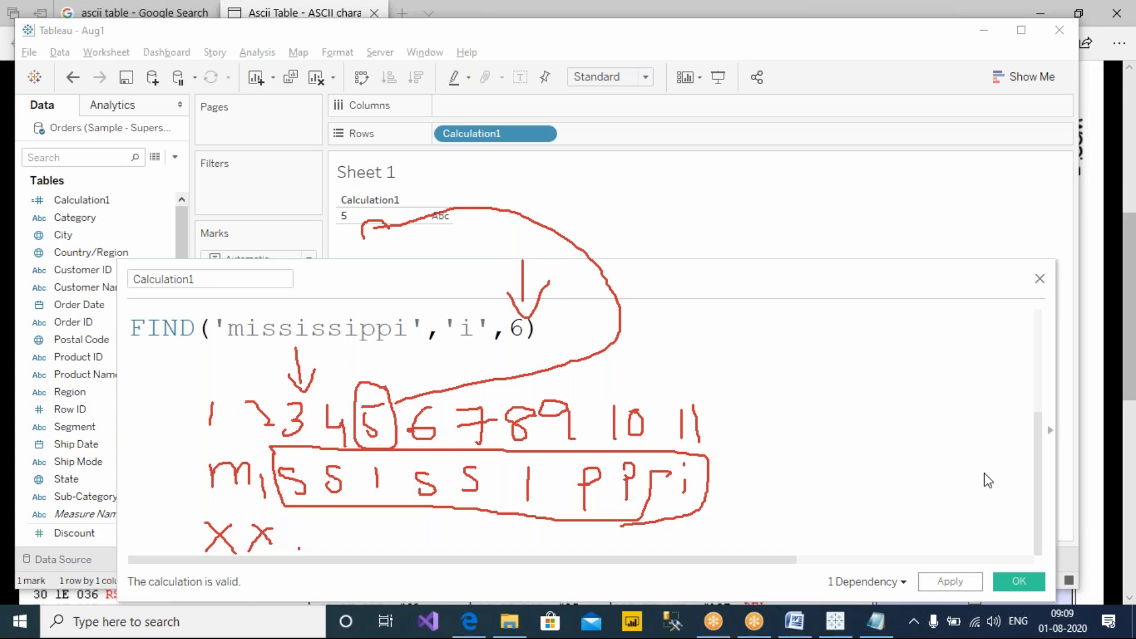
{"action": "left_click_drag", "start_coordinate": [546, 329], "coordinate": [163, 349]}
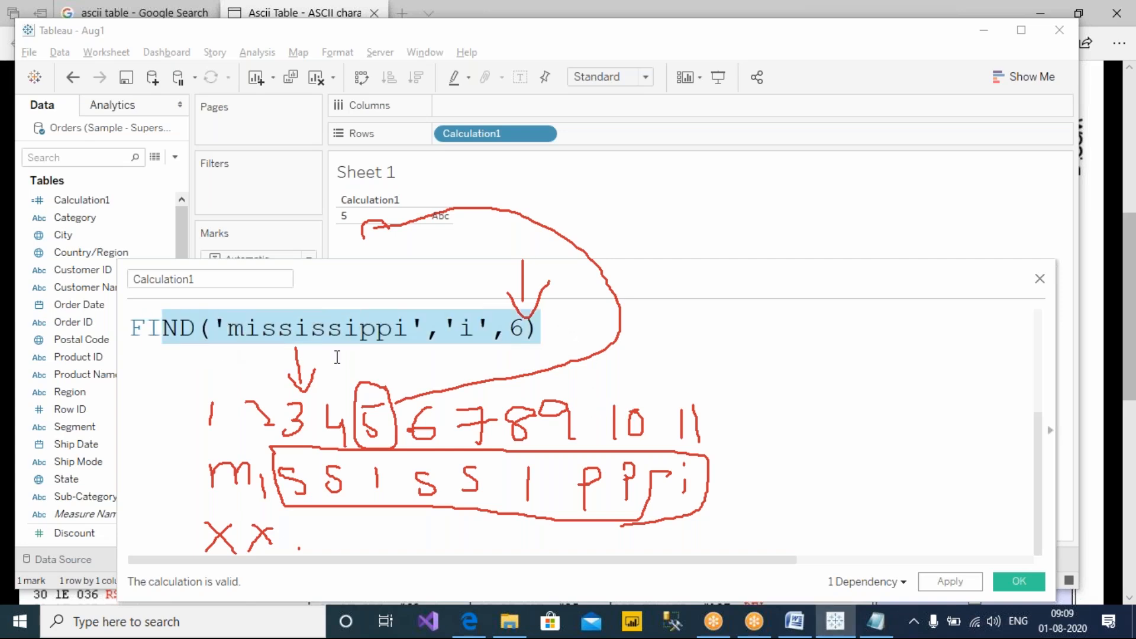
{"action": "left_click", "coordinate": [474, 329]}
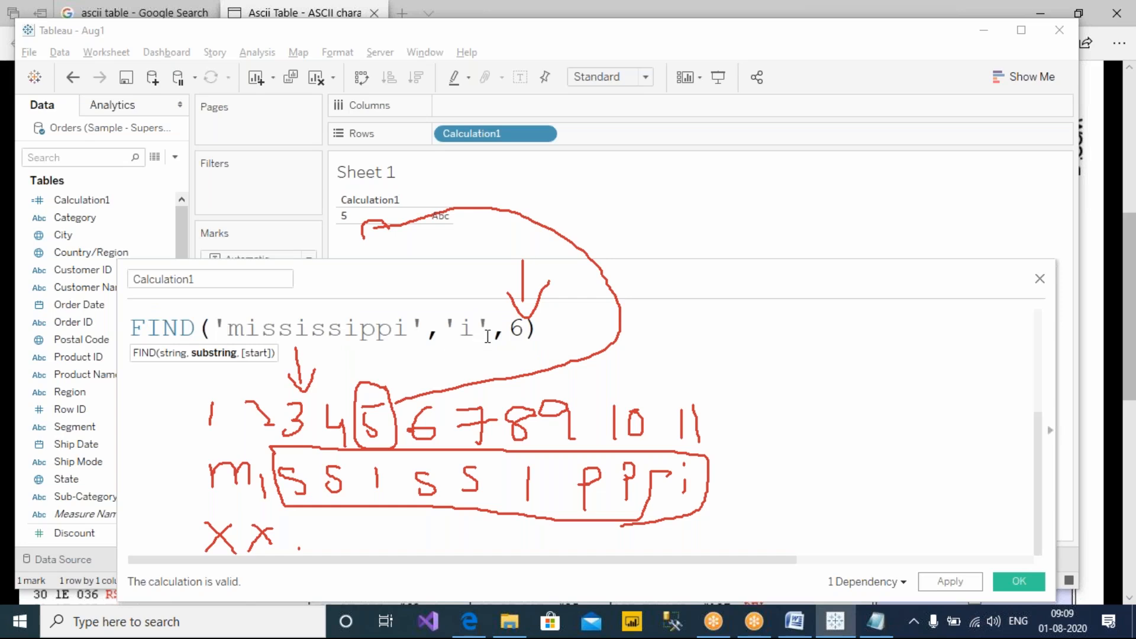
Outline the handwritten letters from position 6 to the end, write a boxed 8 above position 8, and apply the calculation.
{"action": "left_click", "coordinate": [728, 10]}
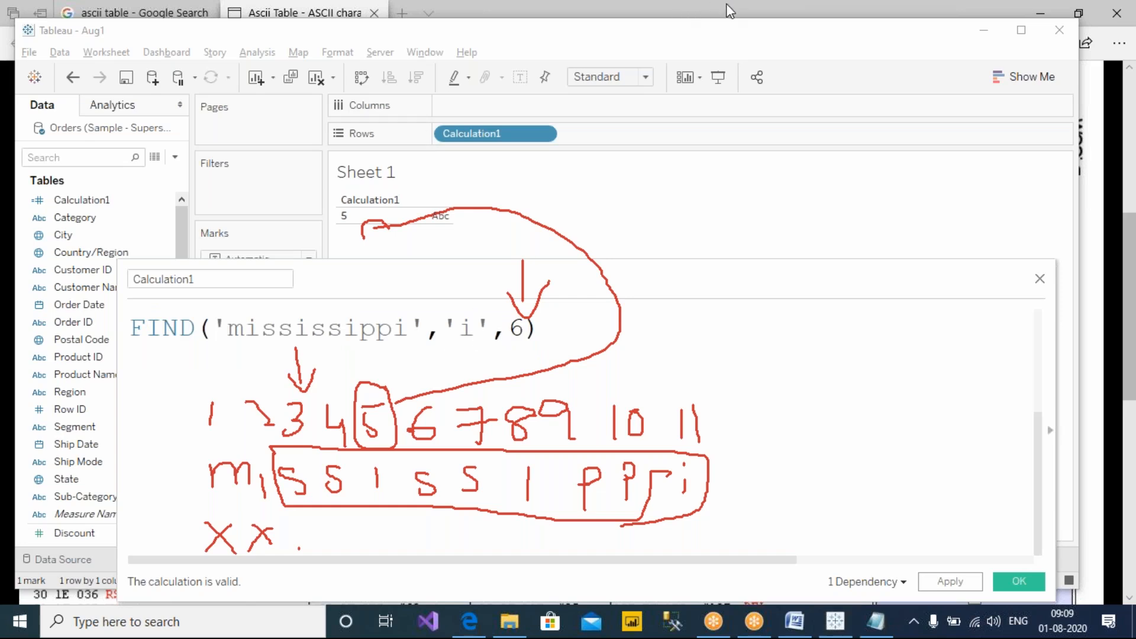
{"action": "left_click", "coordinate": [738, 50]}
{"action": "mouse_move", "coordinate": [415, 444]}
{"action": "left_mouse_down"}
{"action": "mouse_move", "coordinate": [415, 468]}
{"action": "mouse_move", "coordinate": [463, 524]}
{"action": "mouse_move", "coordinate": [709, 548]}
{"action": "mouse_move", "coordinate": [737, 465]}
{"action": "mouse_move", "coordinate": [509, 436]}
{"action": "mouse_move", "coordinate": [410, 437]}
{"action": "left_mouse_up"}
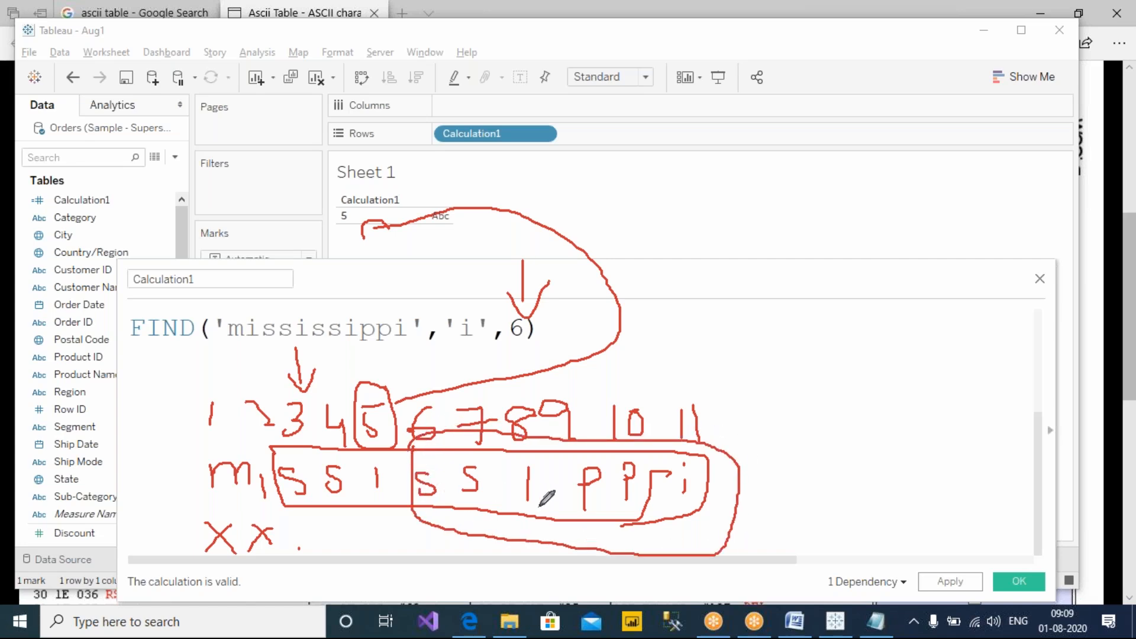
{"action": "left_click_drag", "start_coordinate": [526, 395], "coordinate": [588, 371]}
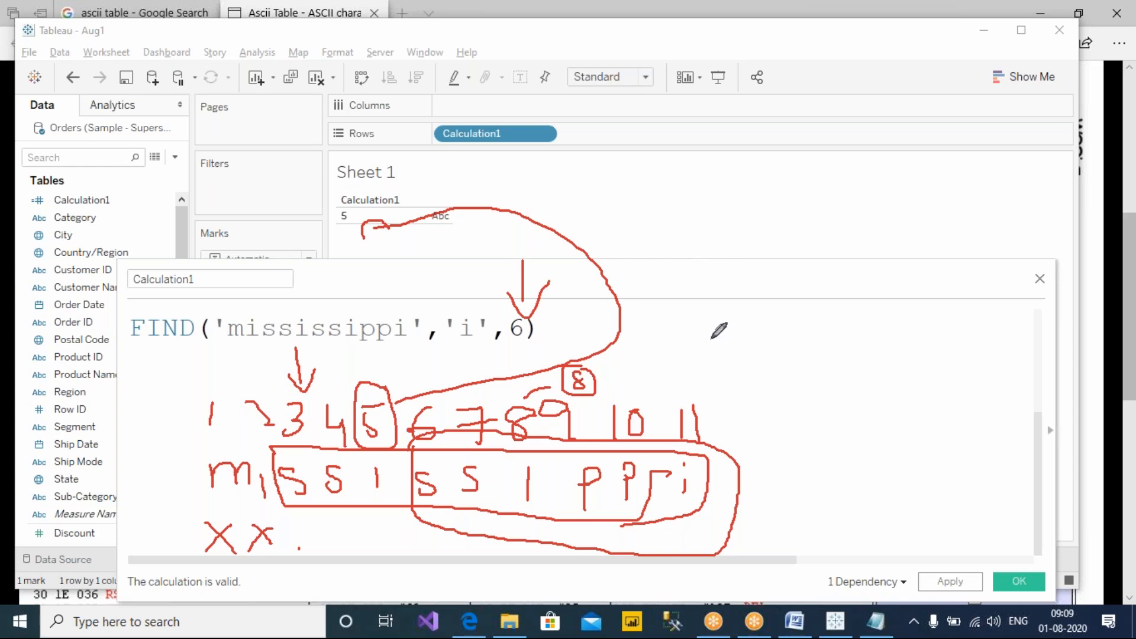
{"action": "left_click", "coordinate": [843, 57]}
{"action": "left_click", "coordinate": [947, 586]}
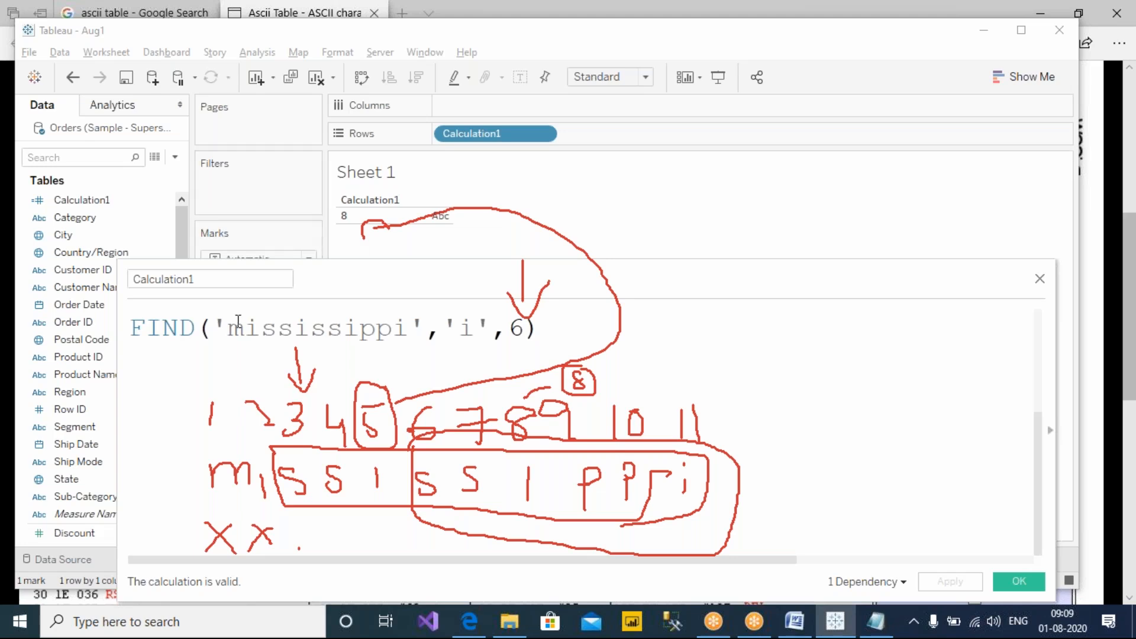
Erase all drawings and replace the string 'mississippi' with 'calculation' in the formula.
{"action": "left_click_drag", "start_coordinate": [231, 327], "coordinate": [403, 329]}
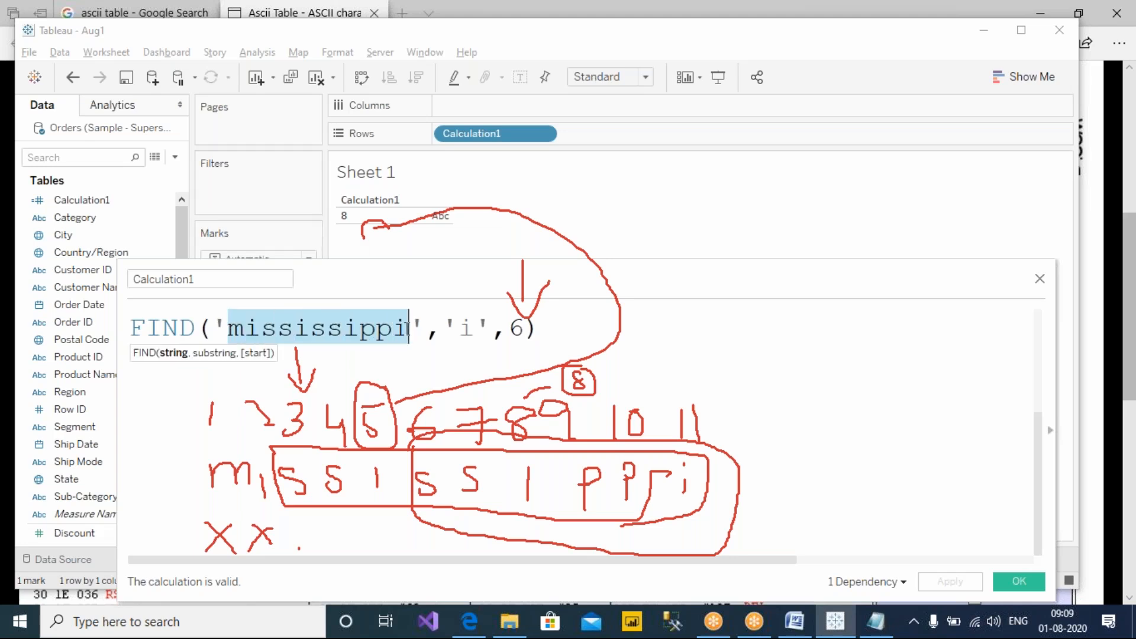
{"action": "key", "text": "Escape"}
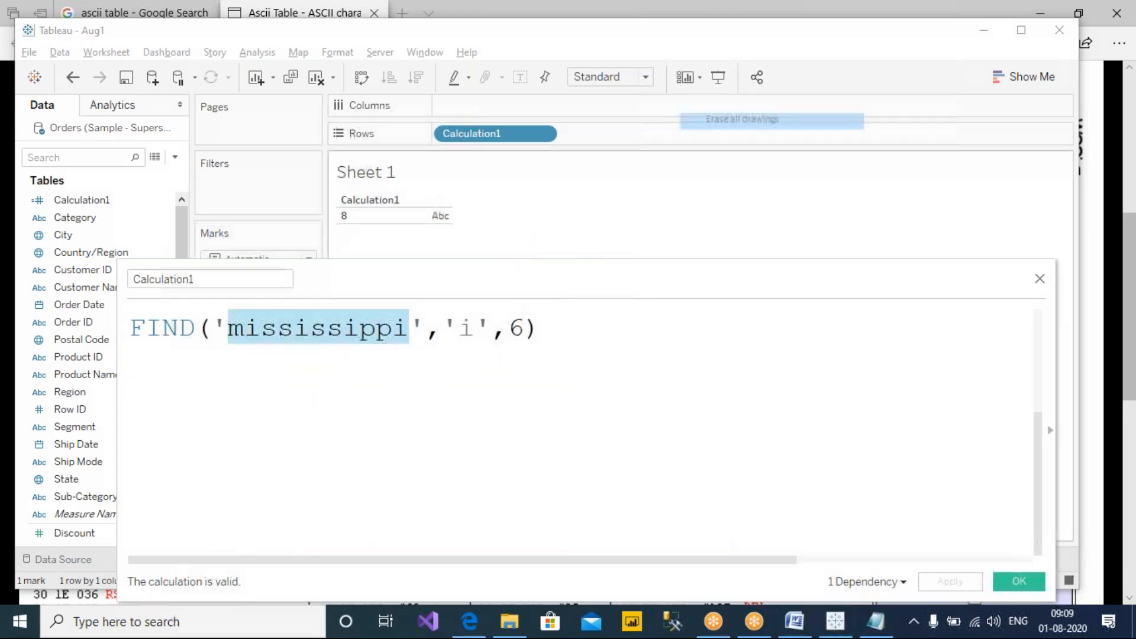
{"action": "left_click", "coordinate": [357, 399]}
{"action": "left_click_drag", "start_coordinate": [228, 327], "coordinate": [410, 329]}
{"action": "type", "text": "calculation"}
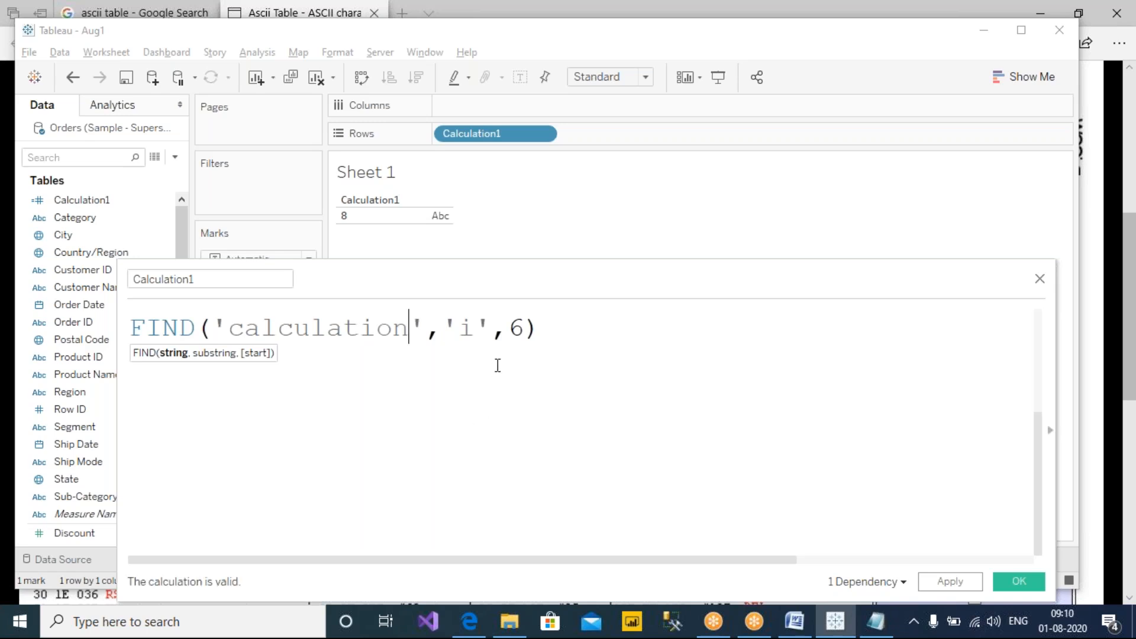
Change the substring to 'a' and the start argument to 3, making the formula FIND('calculation','a',3).
{"action": "double_click", "coordinate": [467, 328]}
{"action": "type", "text": "a"}
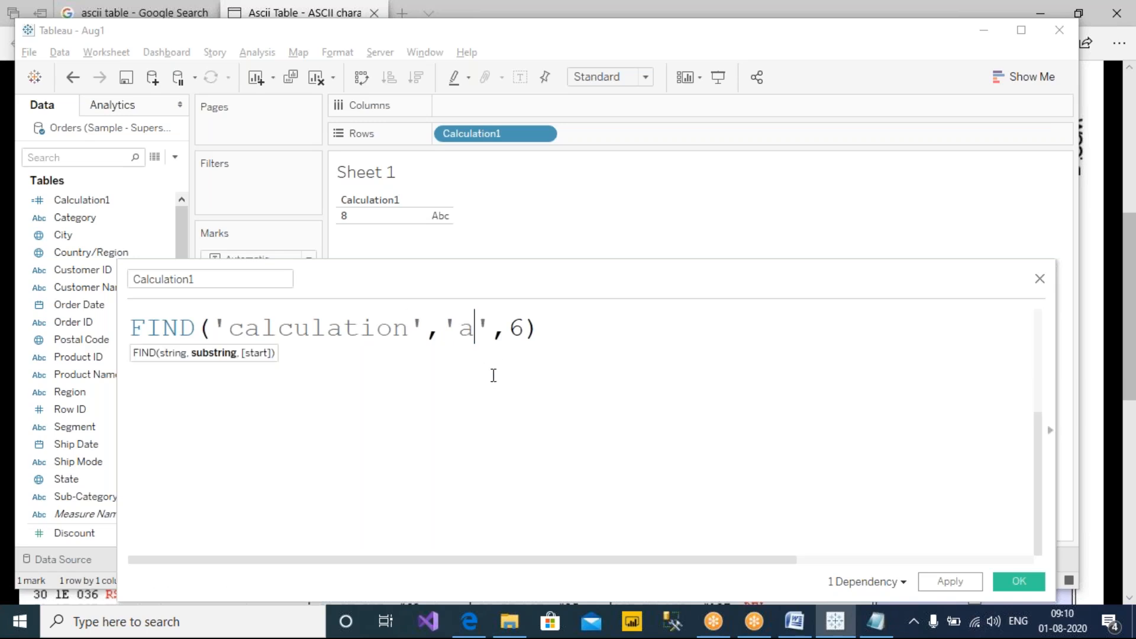
{"action": "key", "text": "Right"}
{"action": "key", "text": "Right"}
{"action": "key", "text": "Right"}
{"action": "key", "text": "shift+Left"}
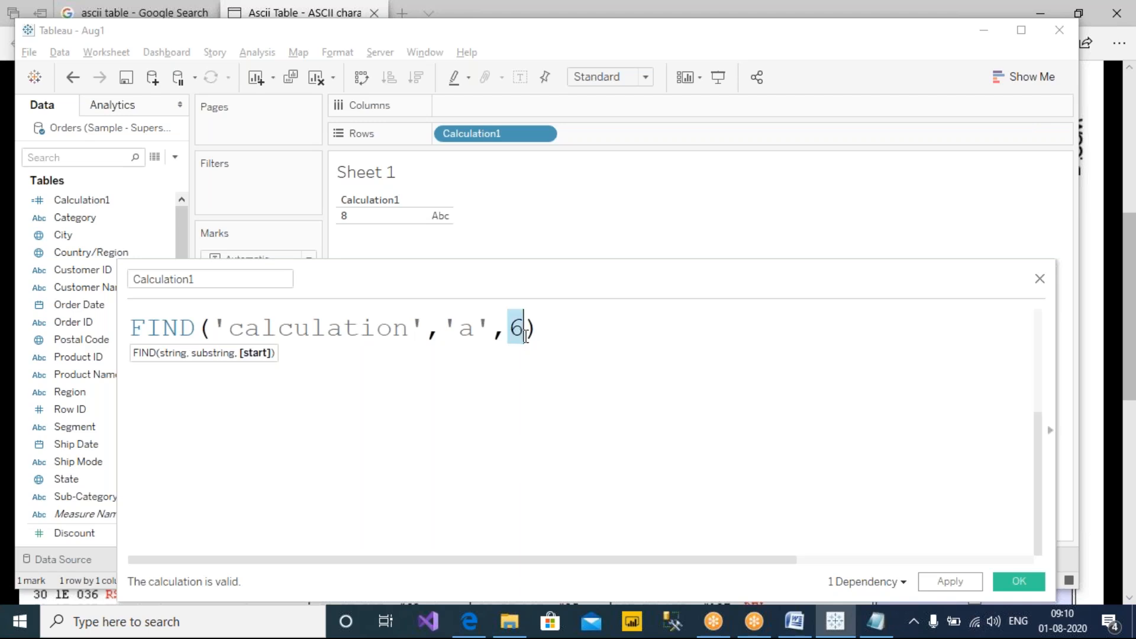
{"action": "type", "text": "3"}
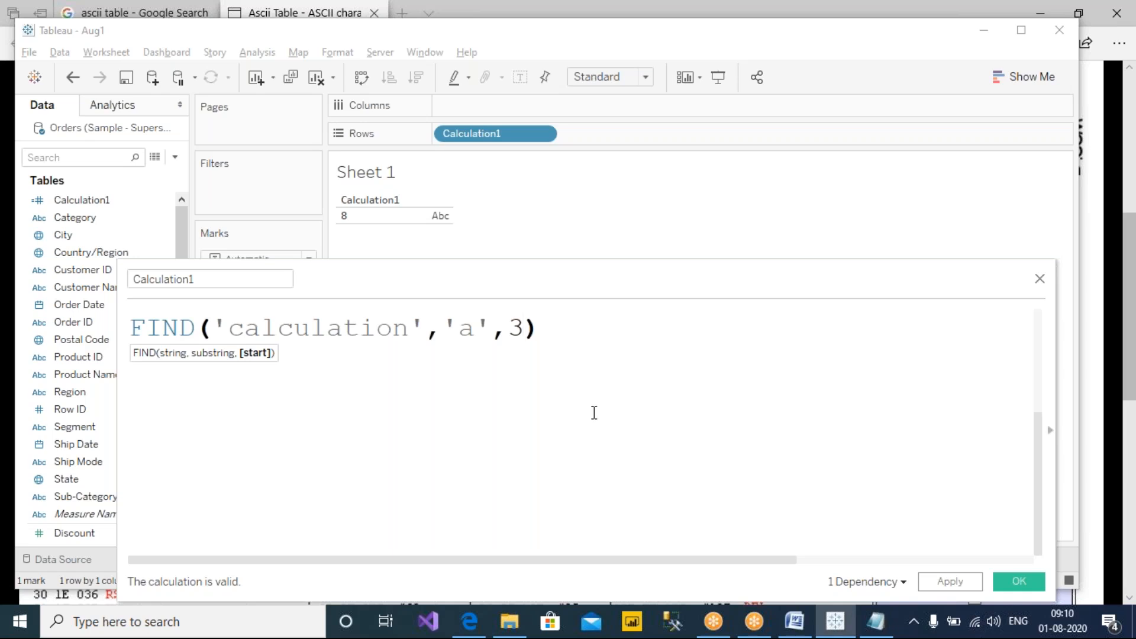
Highlight 'culation' and the second 'a' within the string 'calculation' to examine where the search applies.
{"action": "left_click", "coordinate": [787, 25]}
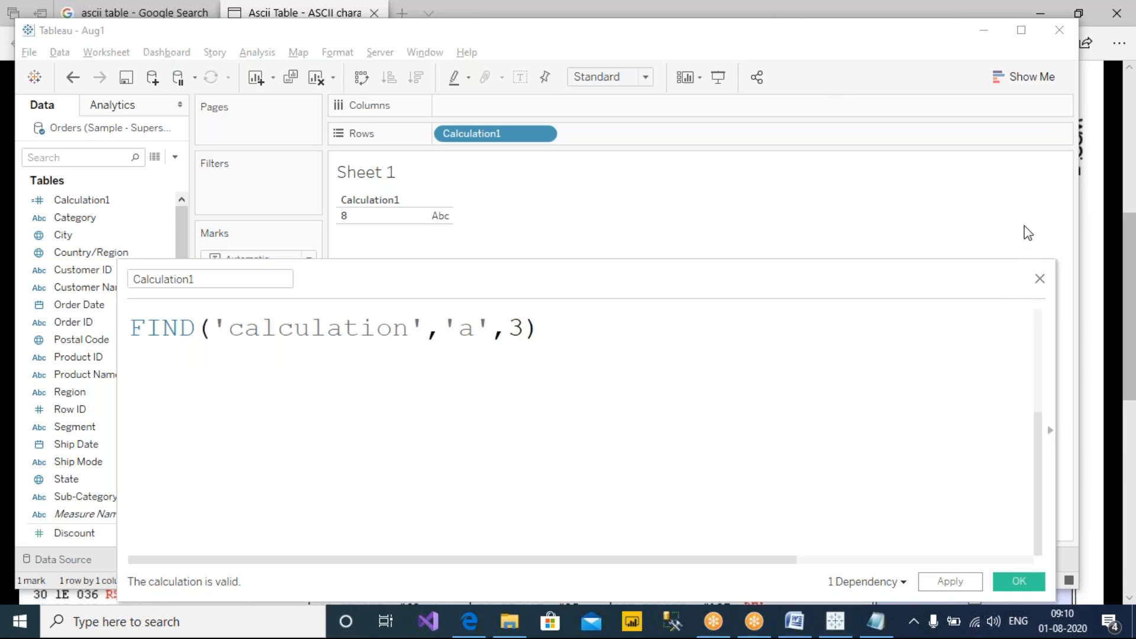
{"action": "left_click", "coordinate": [658, 431]}
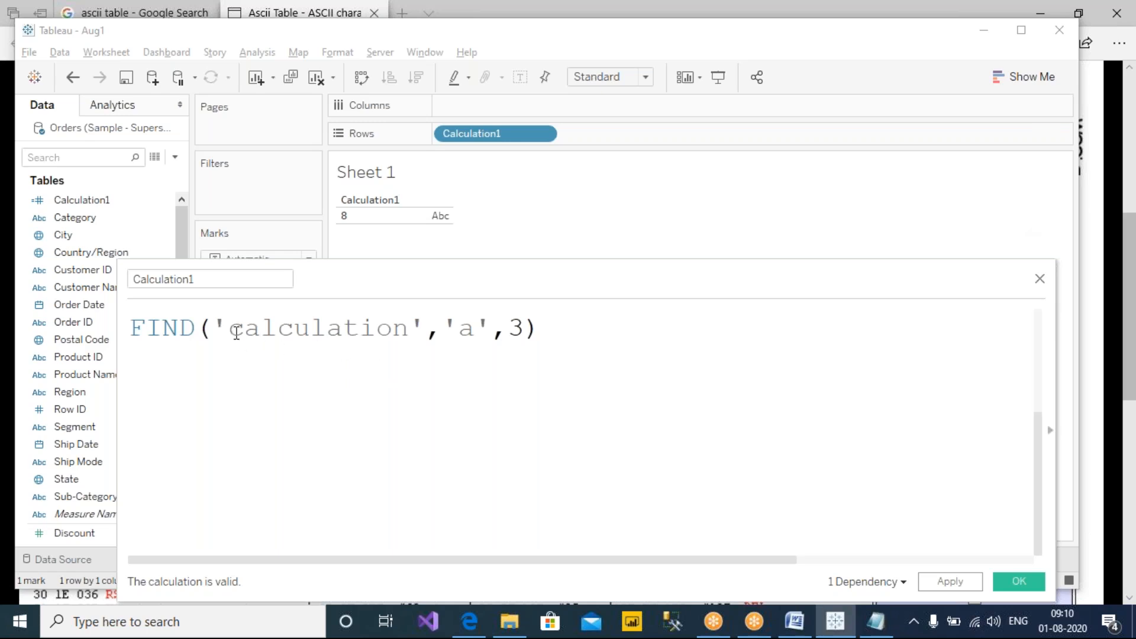
{"action": "left_click_drag", "start_coordinate": [283, 327], "coordinate": [409, 329]}
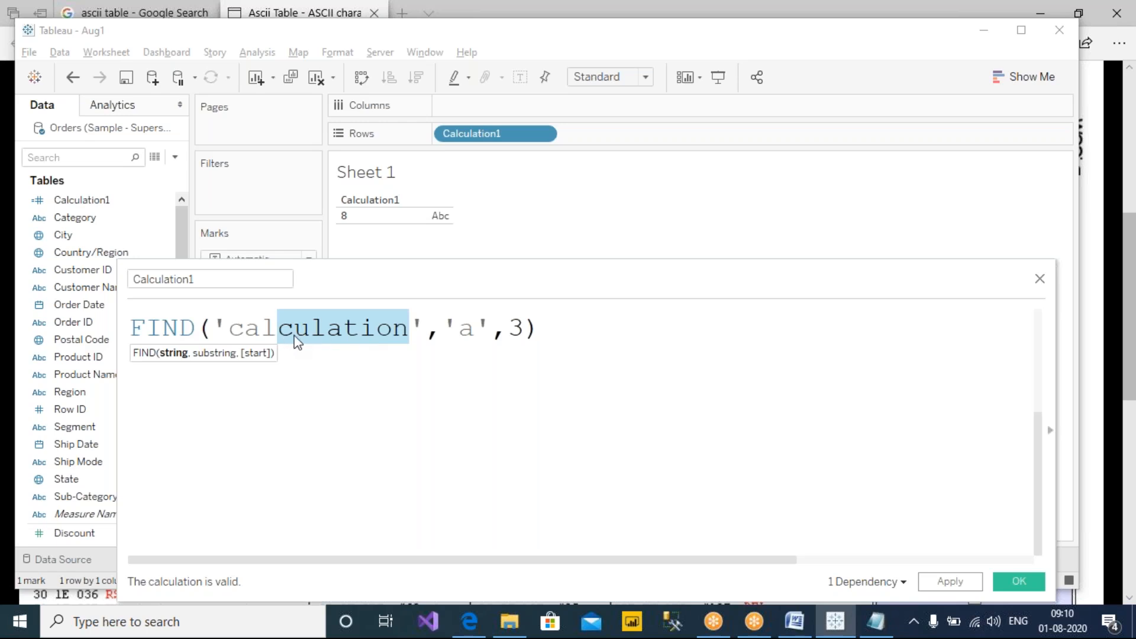
{"action": "left_click", "coordinate": [339, 336]}
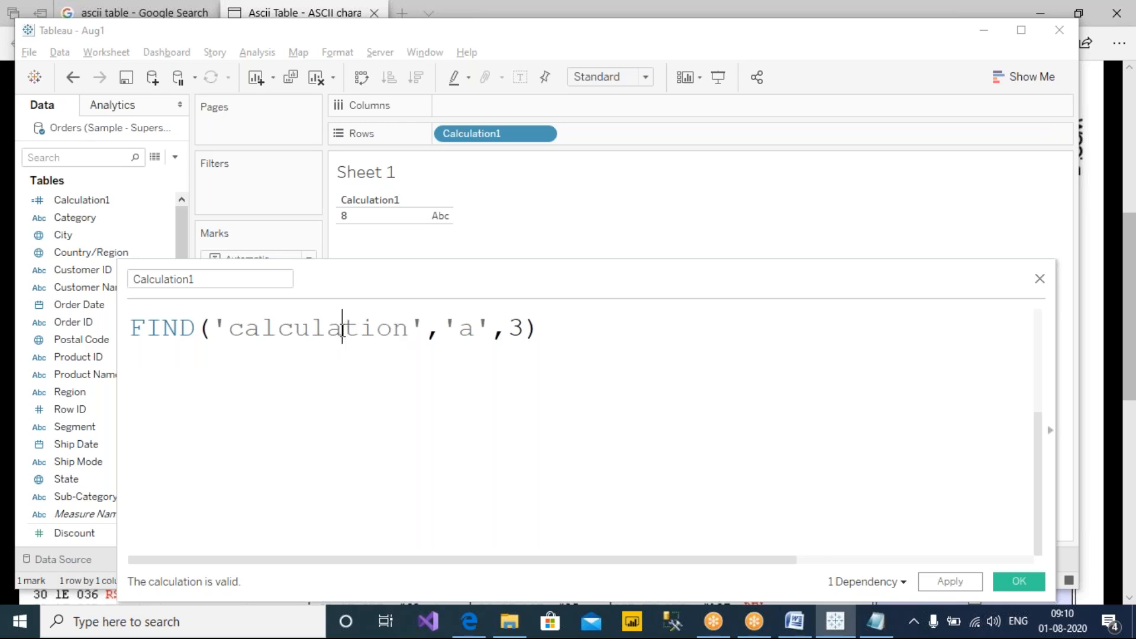
{"action": "key", "text": "shift+Left"}
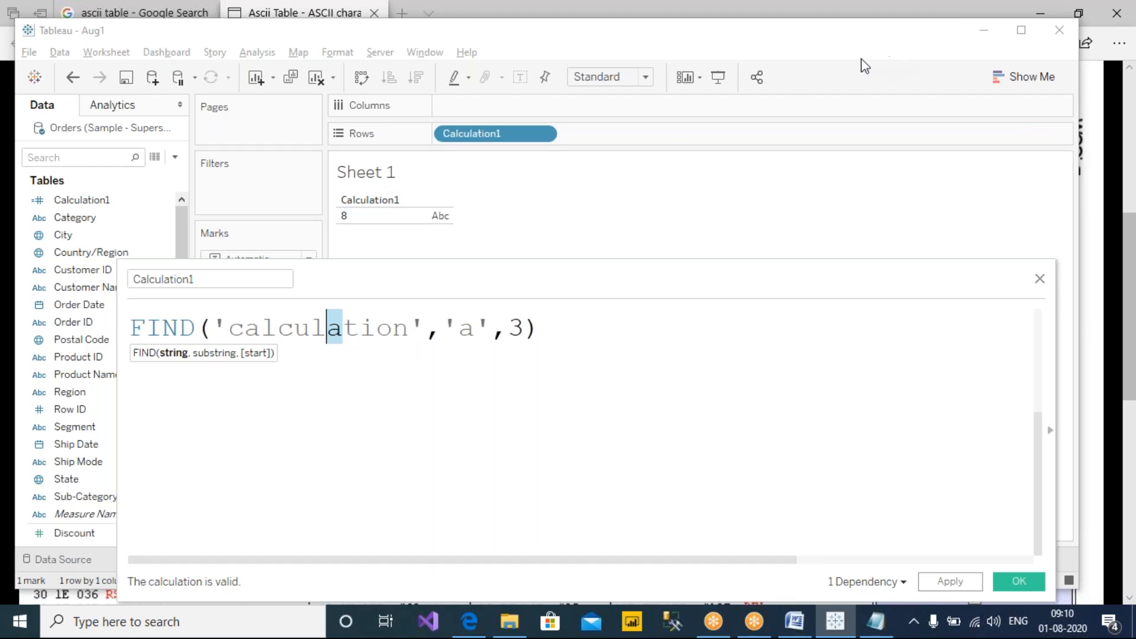
{"action": "left_click", "coordinate": [625, 374]}
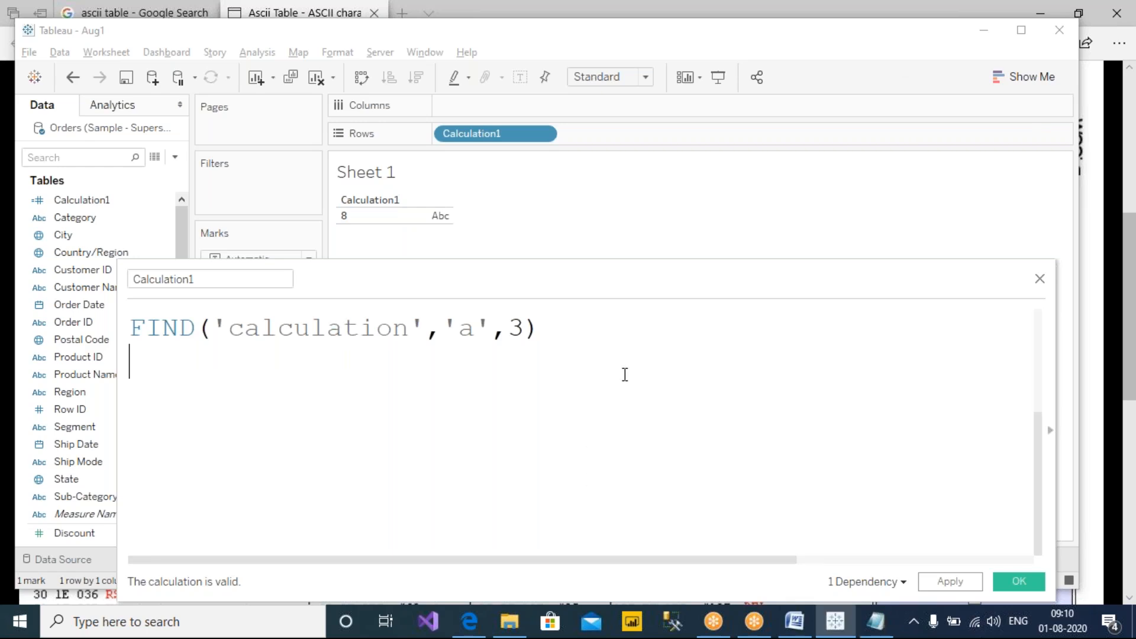
Underline the string and substring arguments, handwrite 2 and a bracketed 'optional' below the formula, and add a tick mark.
{"action": "left_click", "coordinate": [709, 2]}
{"action": "left_click", "coordinate": [734, 47]}
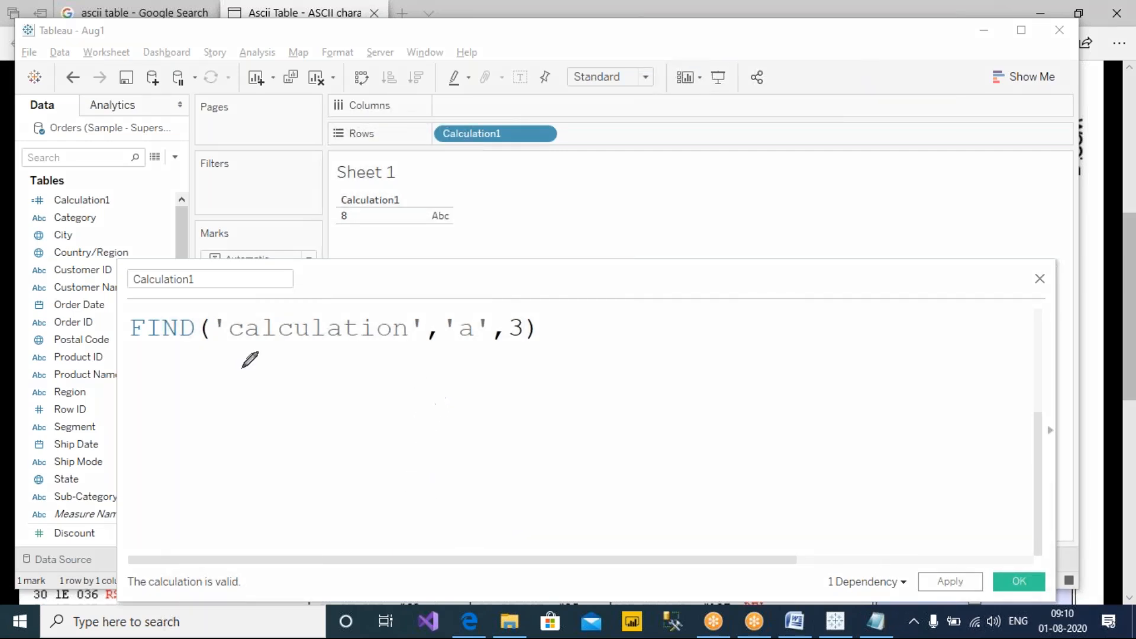
{"action": "left_click_drag", "start_coordinate": [232, 349], "coordinate": [474, 348]}
{"action": "left_click_drag", "start_coordinate": [393, 377], "coordinate": [414, 394]}
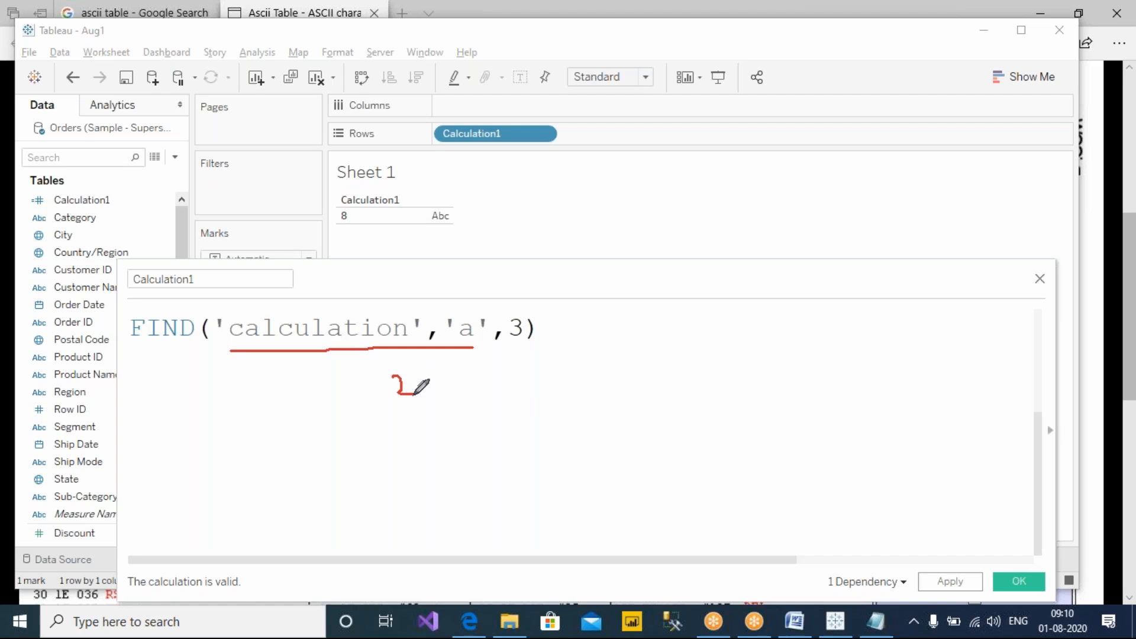
{"action": "mouse_move", "coordinate": [438, 435]}
{"action": "left_mouse_down"}
{"action": "mouse_move", "coordinate": [464, 436]}
{"action": "mouse_move", "coordinate": [500, 405]}
{"action": "mouse_move", "coordinate": [517, 430]}
{"action": "mouse_move", "coordinate": [556, 443]}
{"action": "mouse_move", "coordinate": [602, 416]}
{"action": "mouse_move", "coordinate": [618, 459]}
{"action": "mouse_move", "coordinate": [555, 469]}
{"action": "left_mouse_up"}
{"action": "mouse_move", "coordinate": [416, 408]}
{"action": "left_mouse_down"}
{"action": "mouse_move", "coordinate": [395, 423]}
{"action": "mouse_move", "coordinate": [467, 472]}
{"action": "left_mouse_up"}
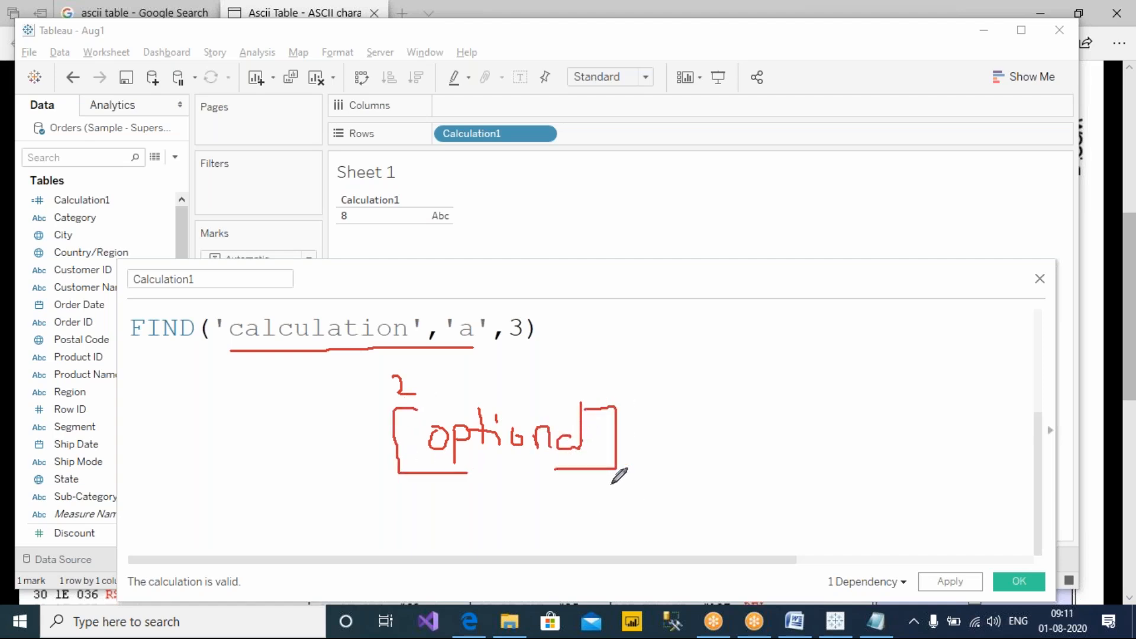
{"action": "mouse_move", "coordinate": [515, 390]}
{"action": "left_mouse_down"}
{"action": "mouse_move", "coordinate": [533, 402]}
{"action": "mouse_move", "coordinate": [635, 360]}
{"action": "left_mouse_up"}
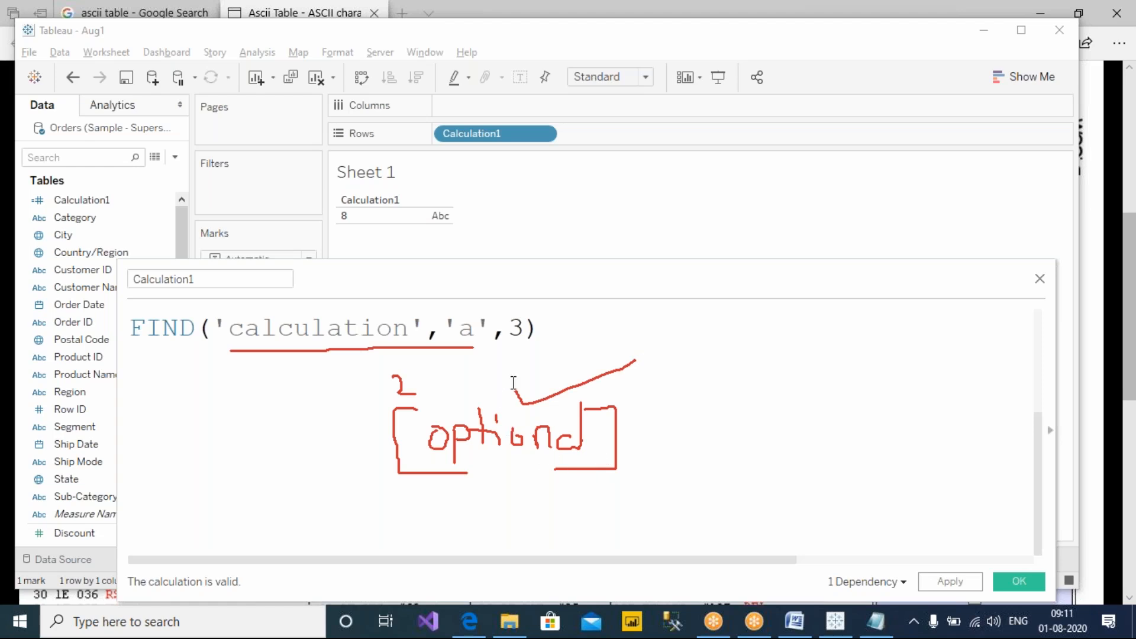
Erase all drawings and place the cursor at the beginning of the FIND formula.
{"action": "left_click", "coordinate": [766, 122]}
{"action": "left_click", "coordinate": [132, 328]}
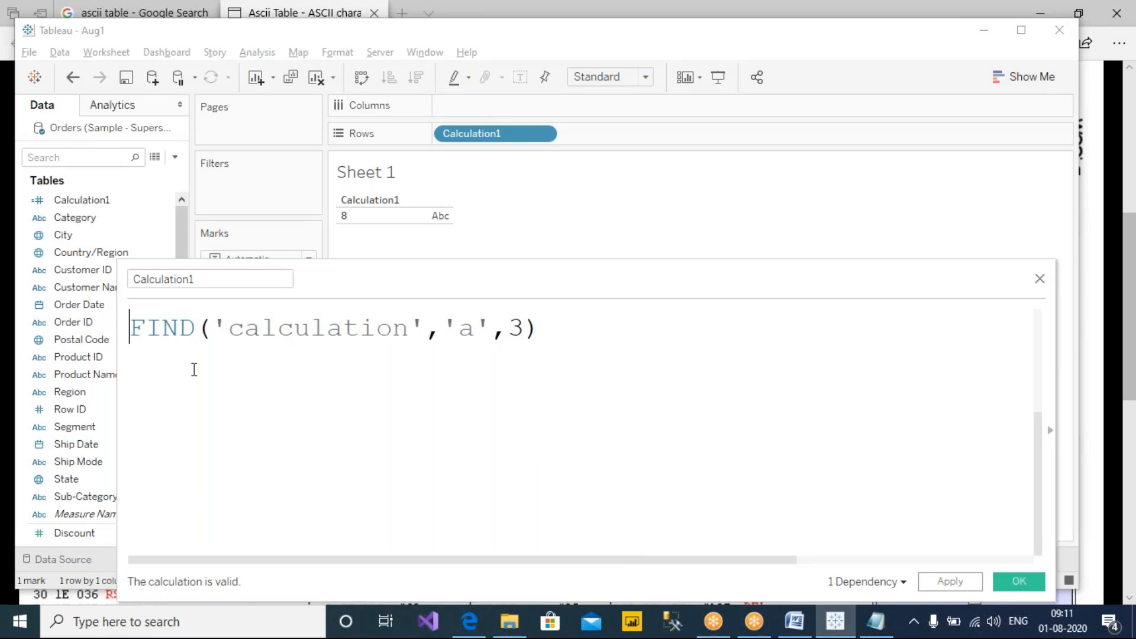
Comment out the FIND formula and insert the FINDNTH function on a new line below it.
{"action": "type", "text": "//"}
{"action": "left_click", "coordinate": [642, 332]}
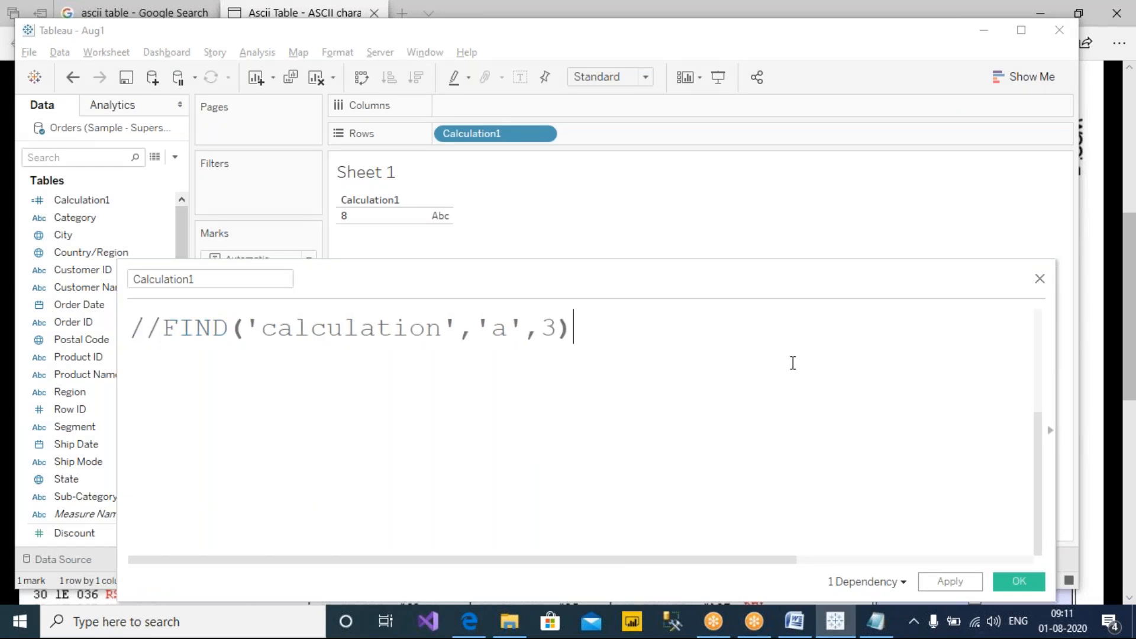
{"action": "key", "text": "Return"}
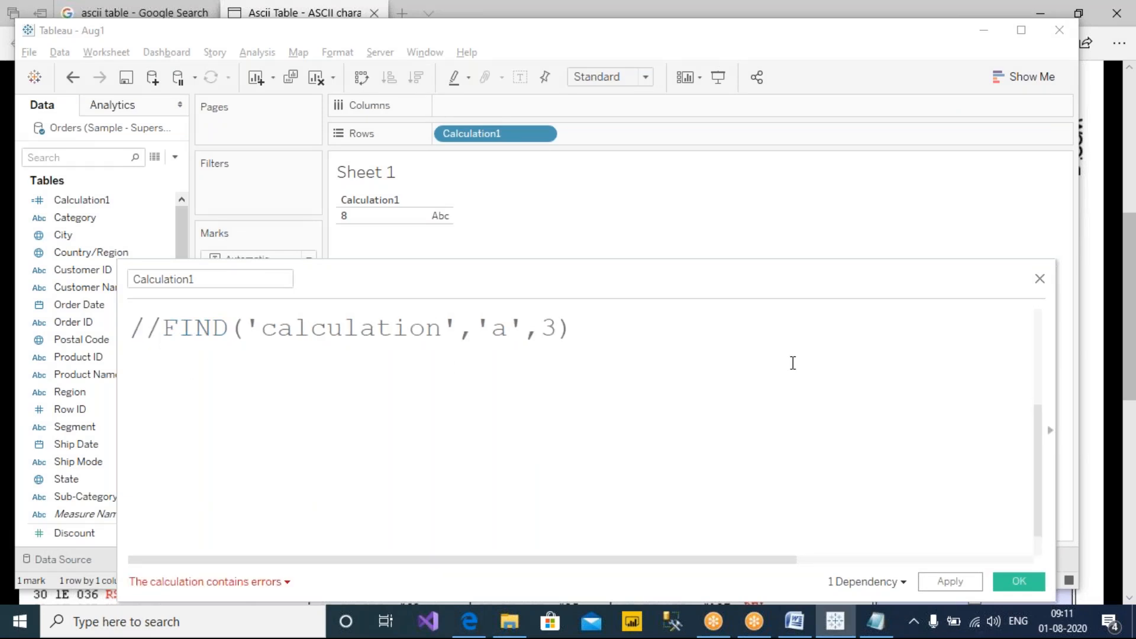
{"action": "type", "text": "fin"}
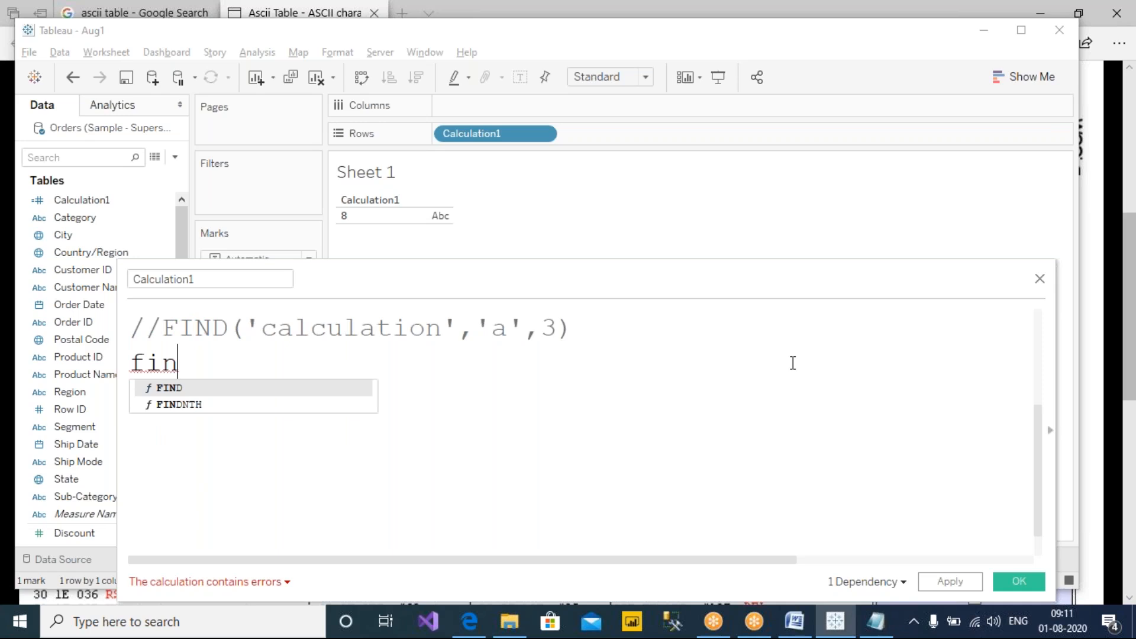
{"action": "key", "text": "Down"}
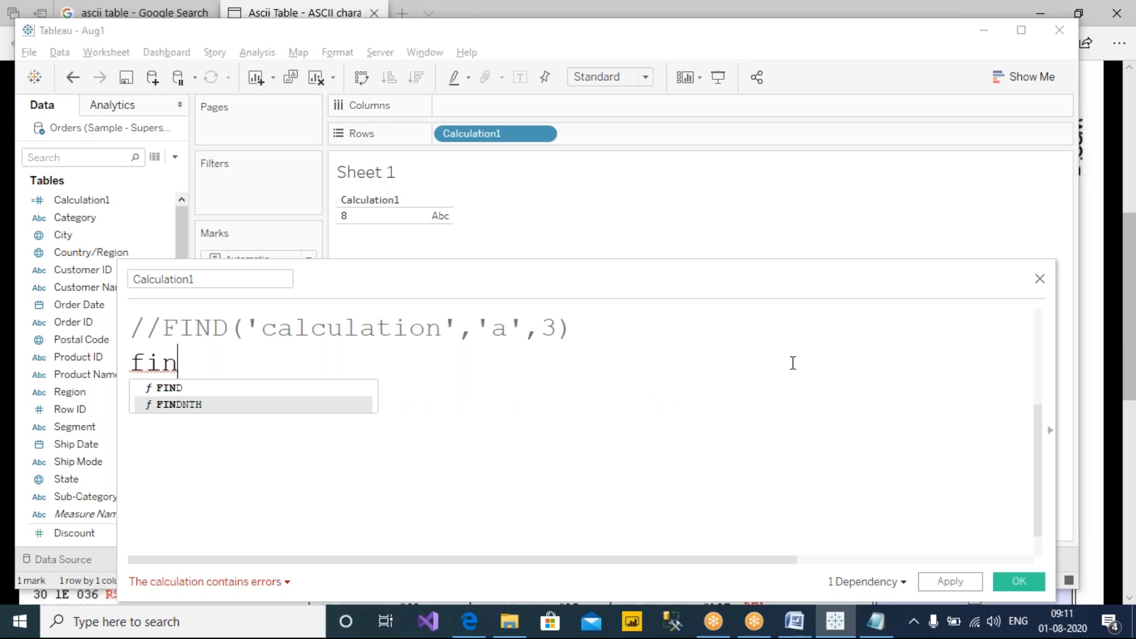
{"action": "key", "text": "Return"}
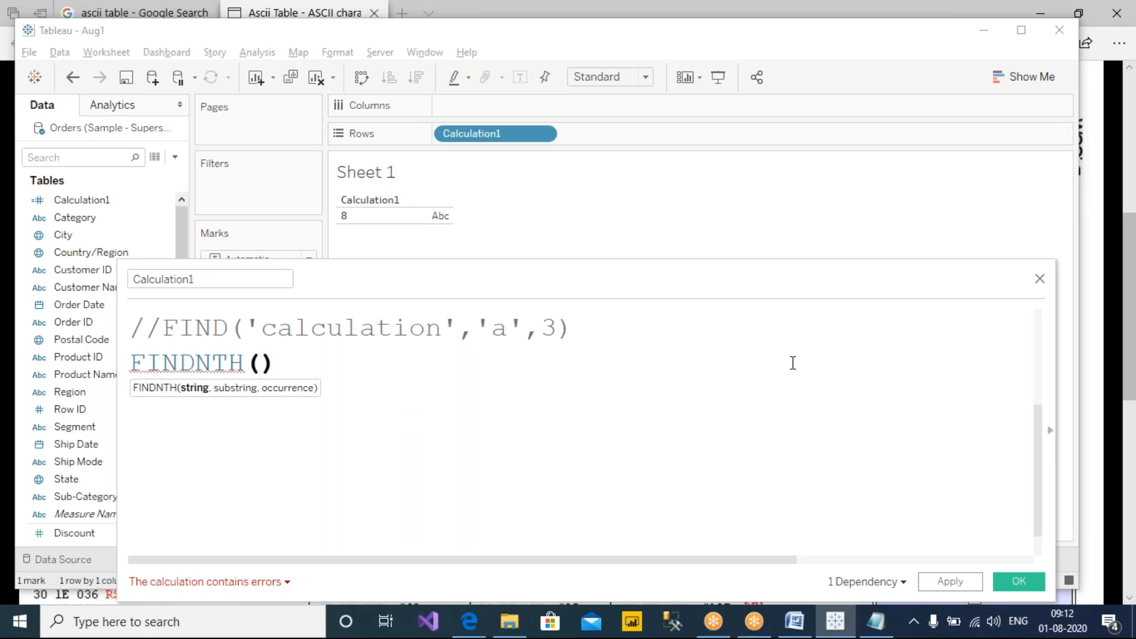
Fill in the FINDNTH arguments with 'calculation', 'a' and occurrence 1, making FINDNTH('calculation','a',1).
{"action": "type", "text": "'calcula"}
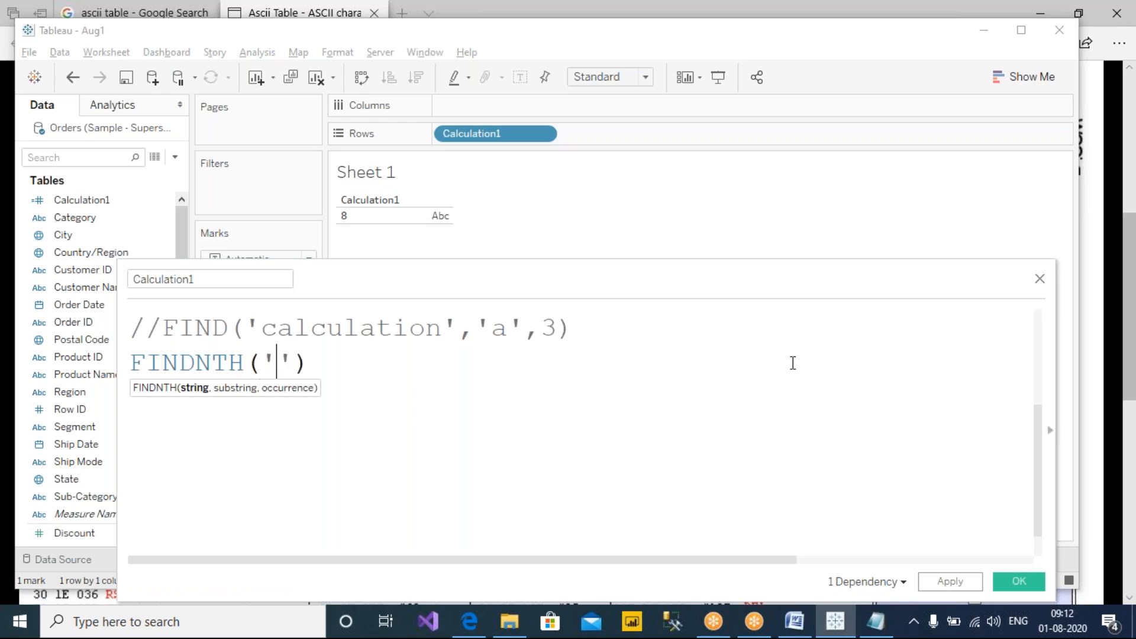
{"action": "type", "text": "tion'"}
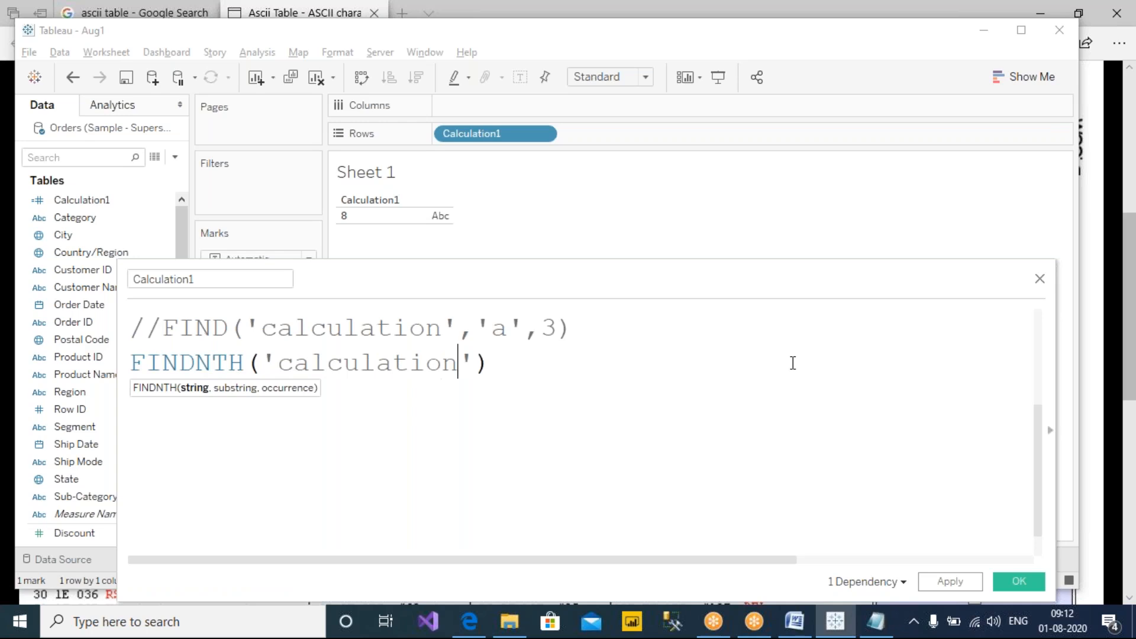
{"action": "type", "text": ","}
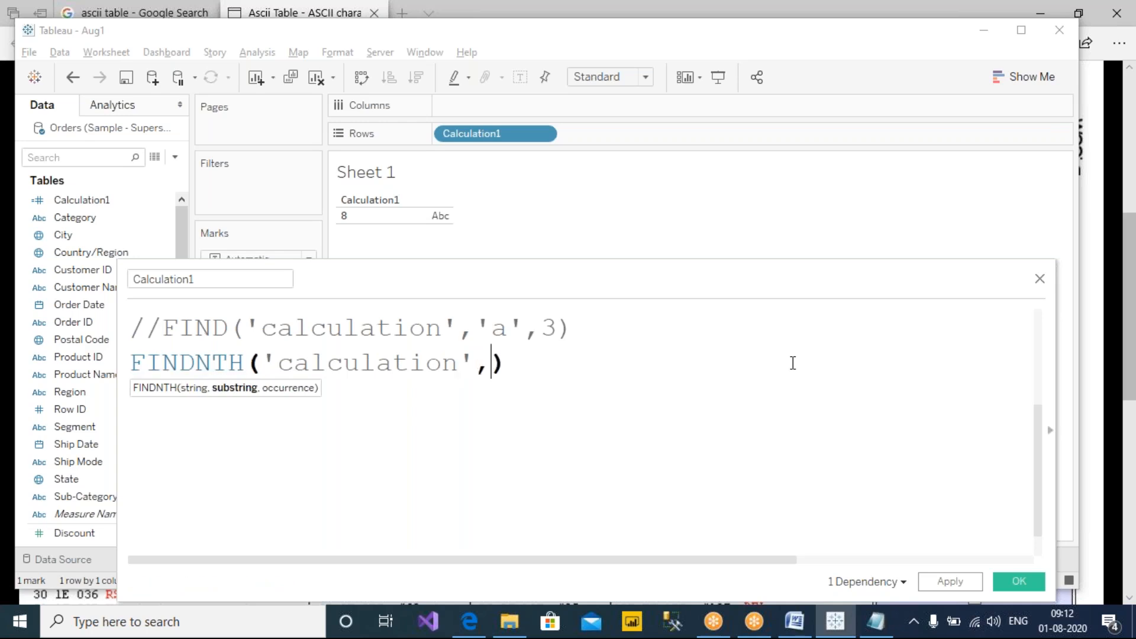
{"action": "type", "text": "'a',"}
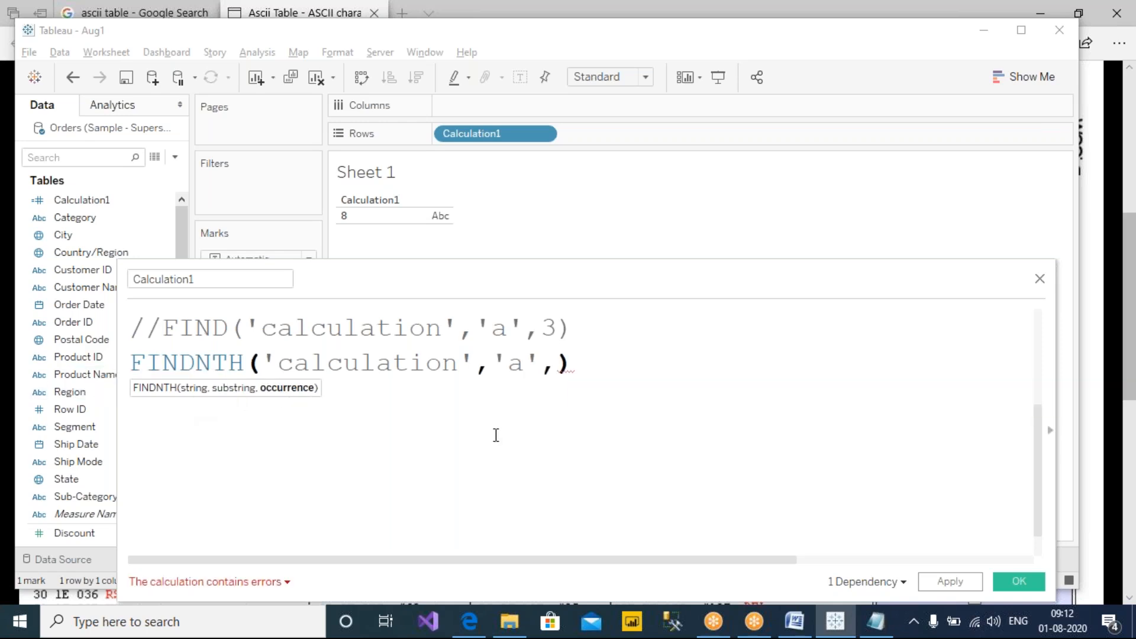
{"action": "type", "text": "1"}
{"action": "left_click", "coordinate": [719, 407]}
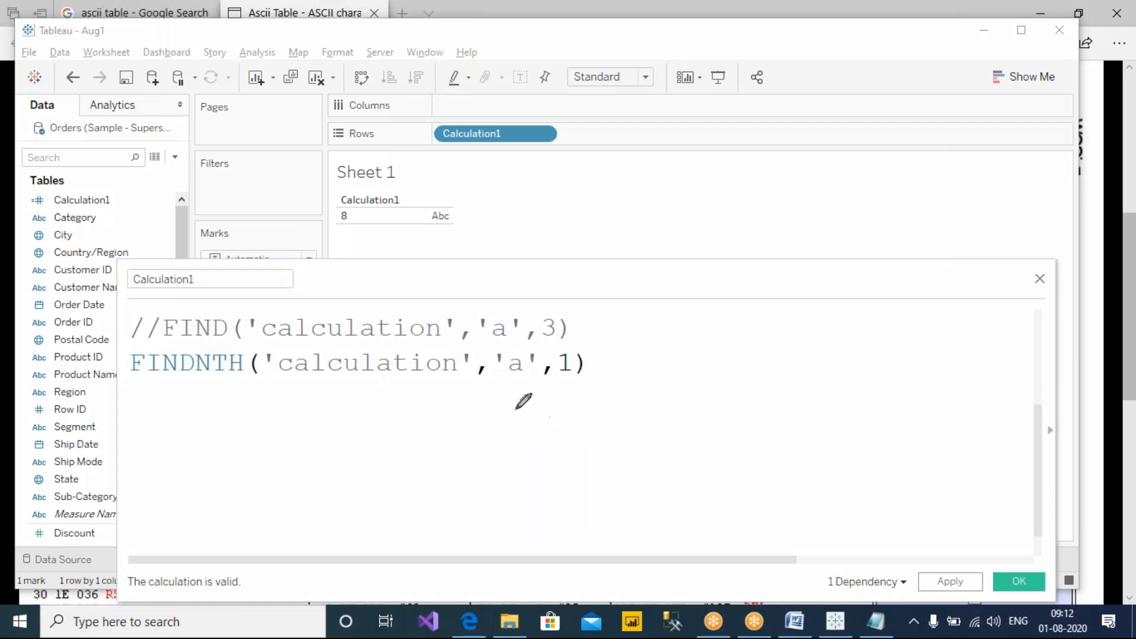
Underline the three FINDNTH arguments, circle 'a', and draw arrows from it to the occurrence number and to 'calculation'.
{"action": "left_click_drag", "start_coordinate": [498, 381], "coordinate": [523, 381]}
{"action": "left_click_drag", "start_coordinate": [499, 387], "coordinate": [589, 394]}
{"action": "left_click_drag", "start_coordinate": [283, 384], "coordinate": [454, 383]}
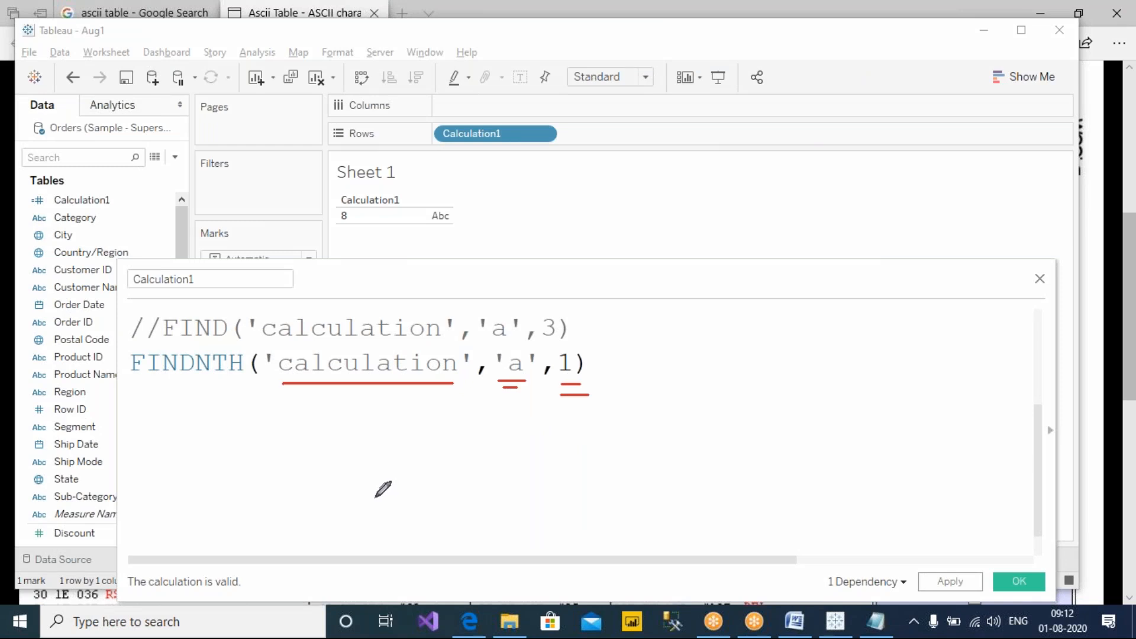
{"action": "mouse_move", "coordinate": [536, 349]}
{"action": "left_mouse_down"}
{"action": "mouse_move", "coordinate": [496, 338]}
{"action": "mouse_move", "coordinate": [534, 386]}
{"action": "mouse_move", "coordinate": [536, 350]}
{"action": "left_mouse_up"}
{"action": "mouse_move", "coordinate": [519, 388]}
{"action": "left_mouse_down"}
{"action": "mouse_move", "coordinate": [565, 420]}
{"action": "mouse_move", "coordinate": [393, 509]}
{"action": "mouse_move", "coordinate": [320, 401]}
{"action": "mouse_move", "coordinate": [342, 421]}
{"action": "left_mouse_up"}
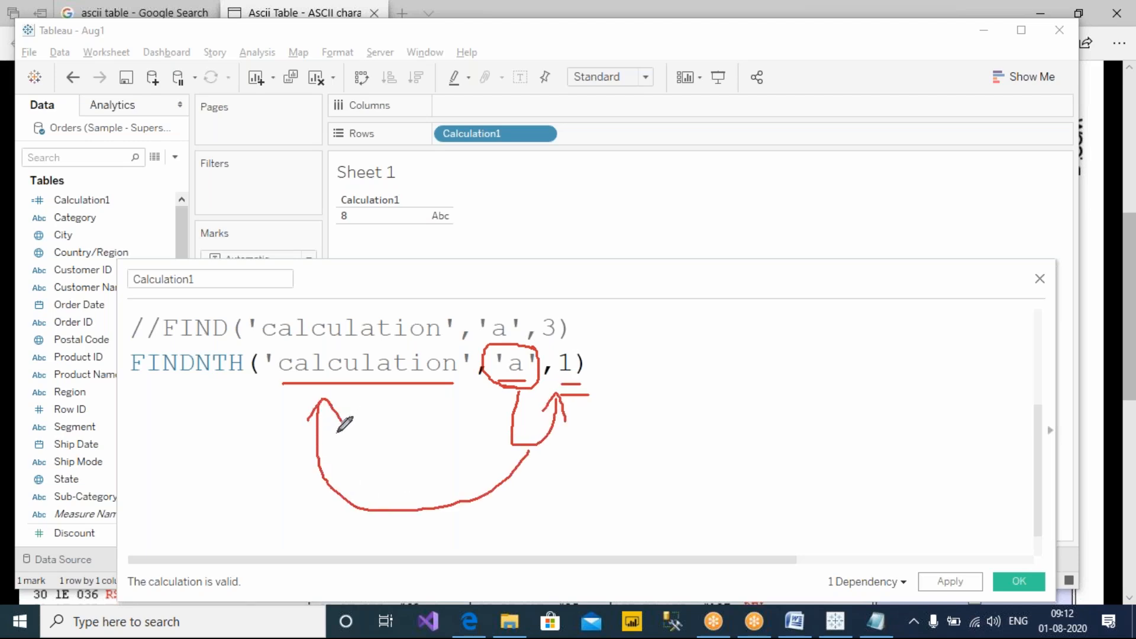
Apply the FINDNTH calculation and highlight the first 'a' and the whole word within the string 'calculation'.
{"action": "left_click", "coordinate": [951, 584]}
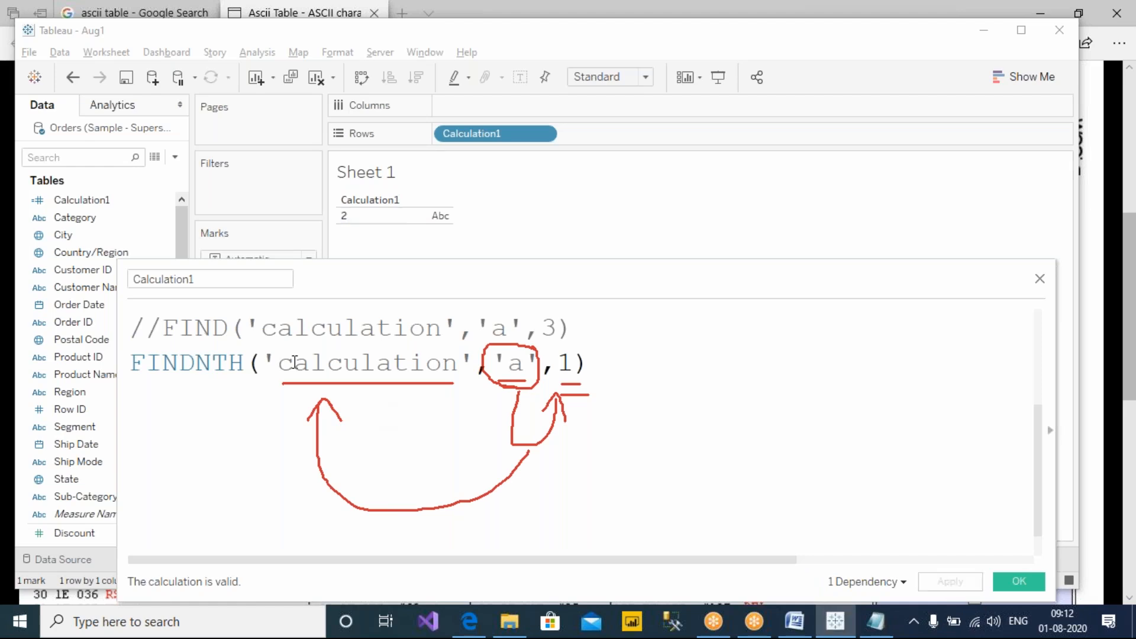
{"action": "left_click_drag", "start_coordinate": [293, 363], "coordinate": [307, 373]}
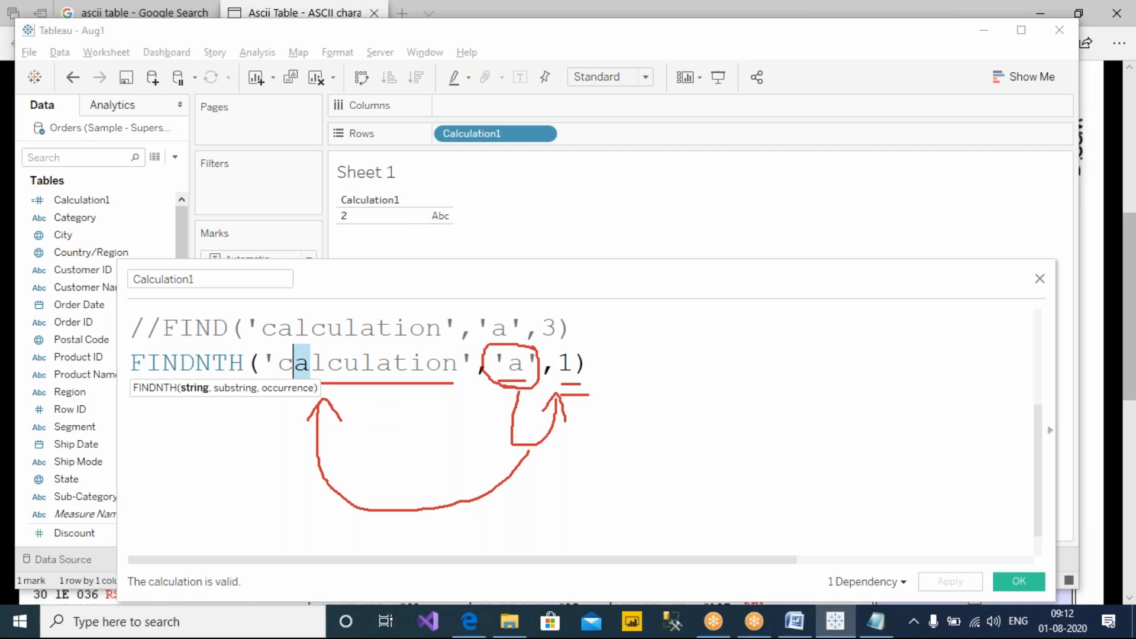
{"action": "left_click_drag", "start_coordinate": [281, 362], "coordinate": [457, 364]}
{"action": "left_click", "coordinate": [418, 408]}
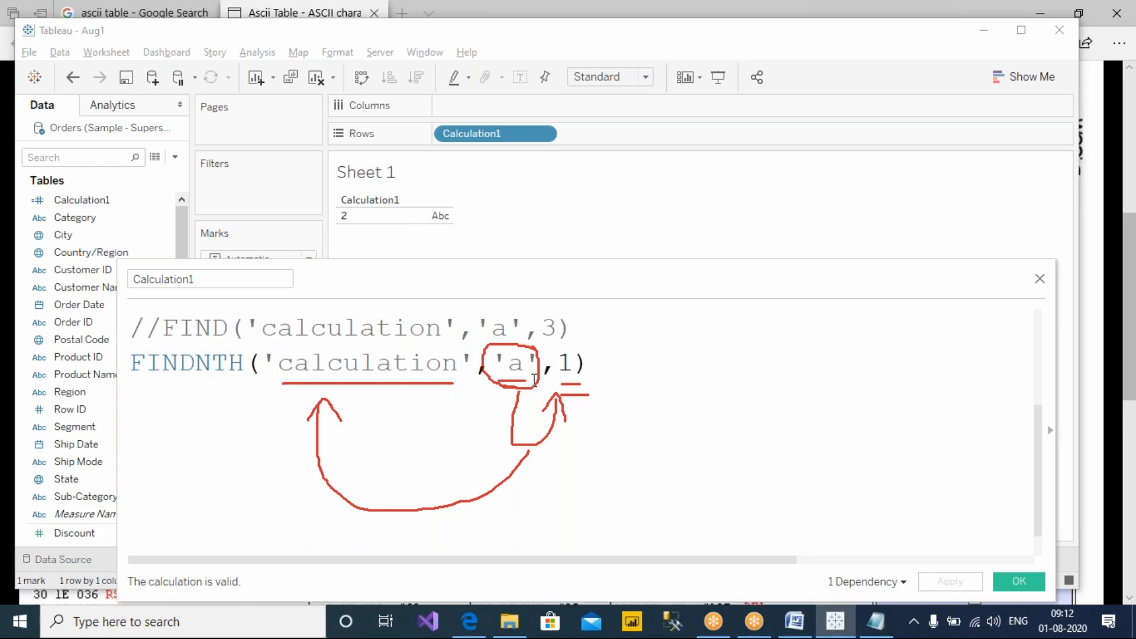
Set the FINDNTH occurrence argument to 2, highlight the second 'a' in 'calculation', and apply the calculation.
{"action": "left_click_drag", "start_coordinate": [559, 364], "coordinate": [573, 364]}
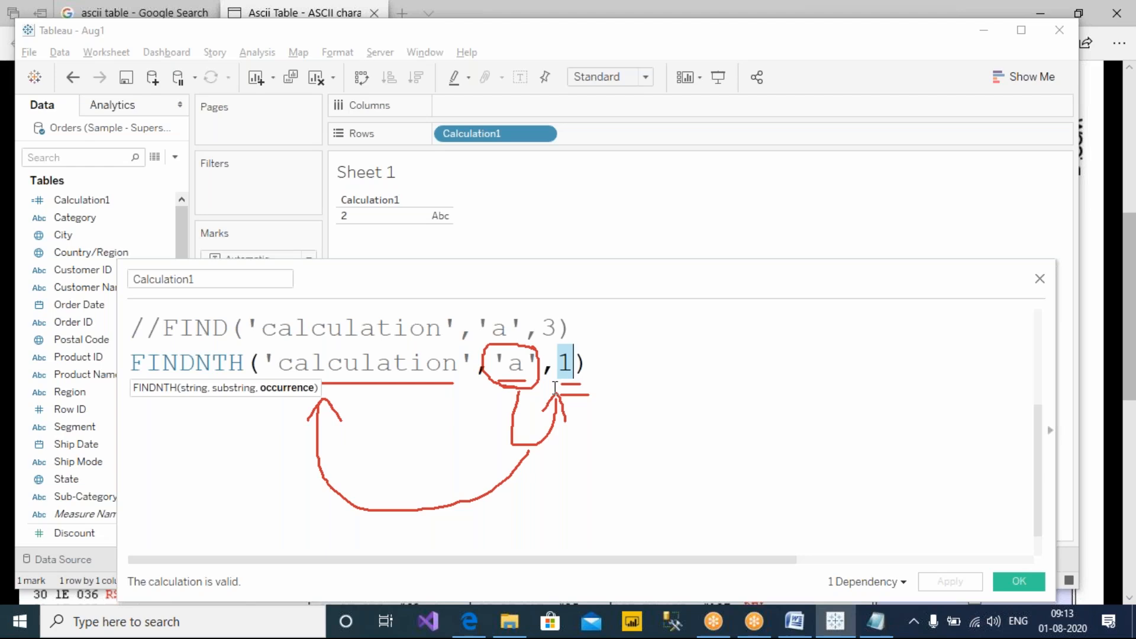
{"action": "type", "text": "2"}
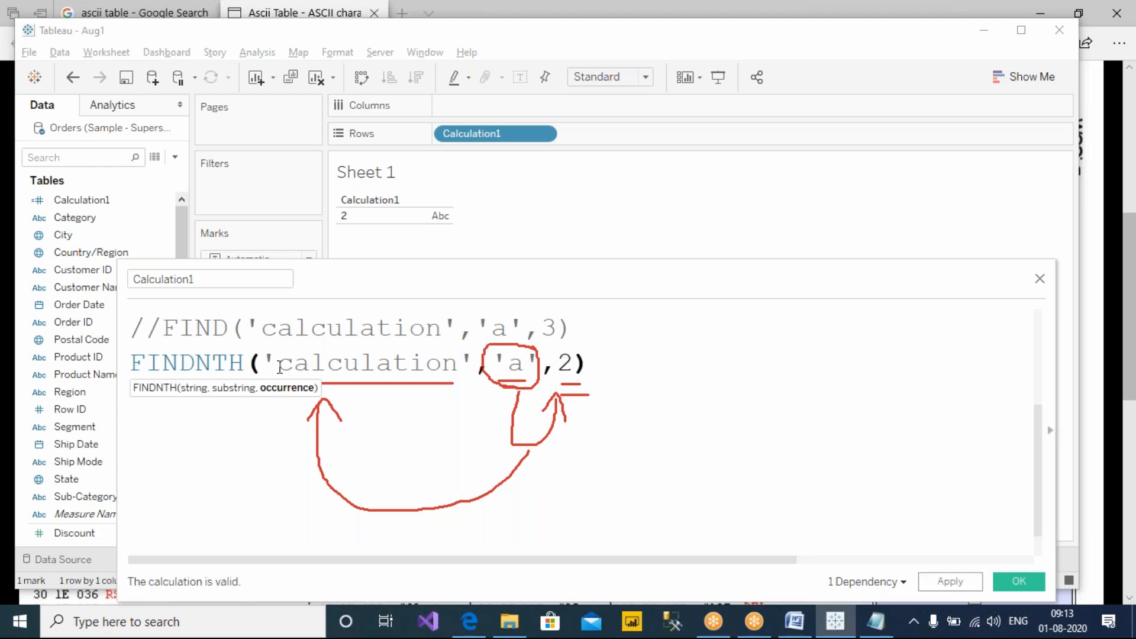
{"action": "left_click", "coordinate": [798, 414]}
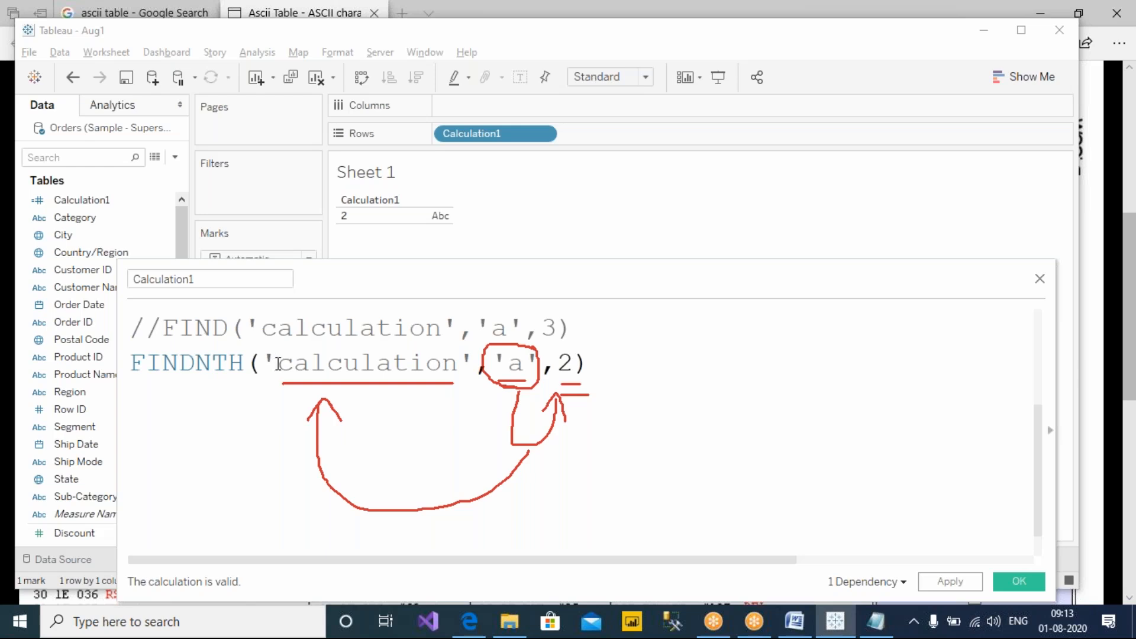
{"action": "left_click_drag", "start_coordinate": [391, 364], "coordinate": [376, 363]}
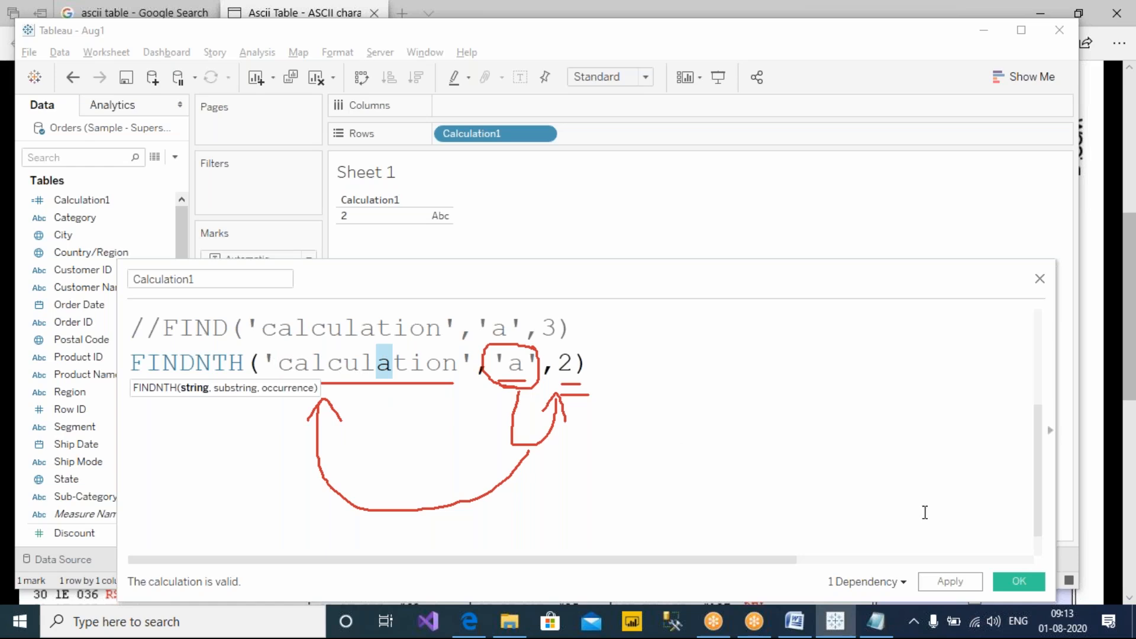
{"action": "left_click", "coordinate": [941, 583]}
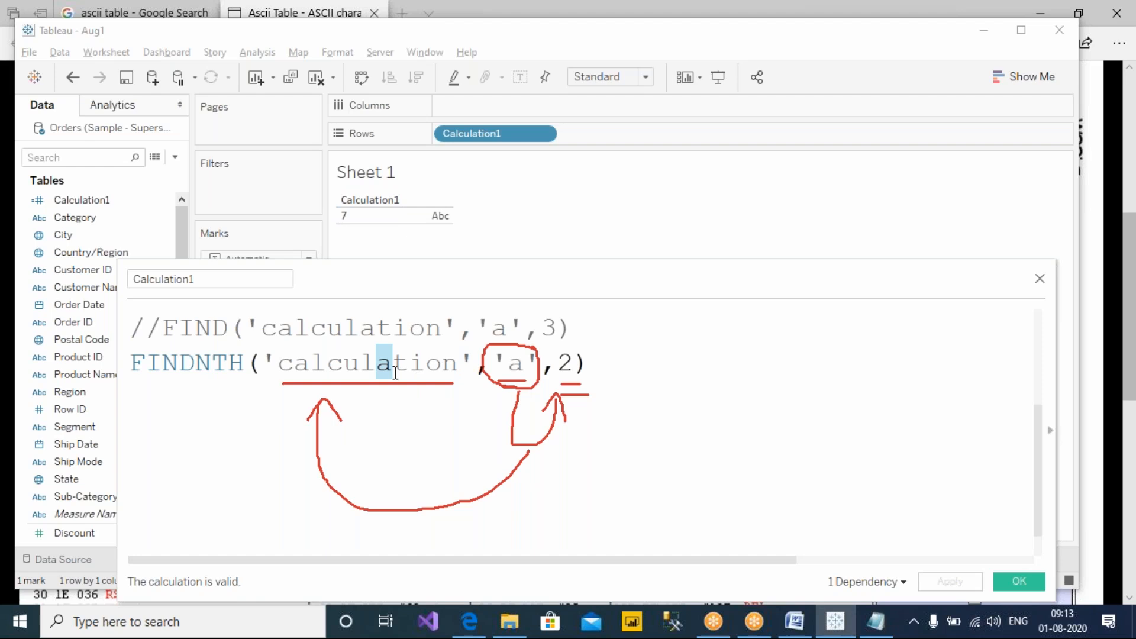
{"action": "left_click", "coordinate": [664, 385]}
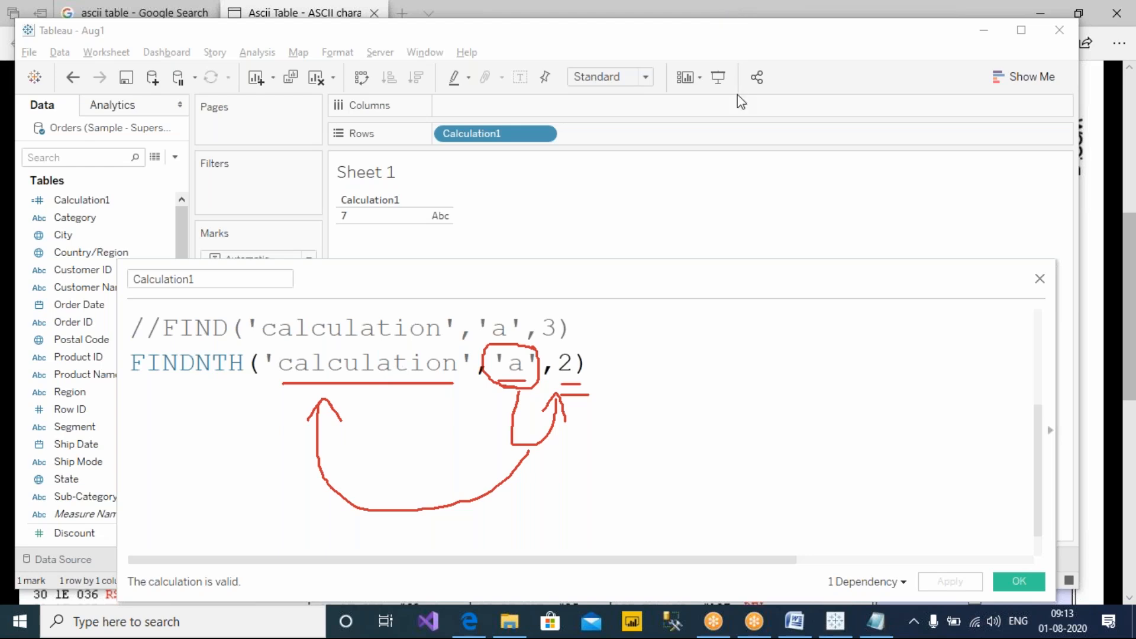
Erase the drawings and add the comment "// which returns the position of the occurance of the string." below the FINDNTH formula.
{"action": "left_click", "coordinate": [736, 120]}
{"action": "left_click", "coordinate": [631, 403]}
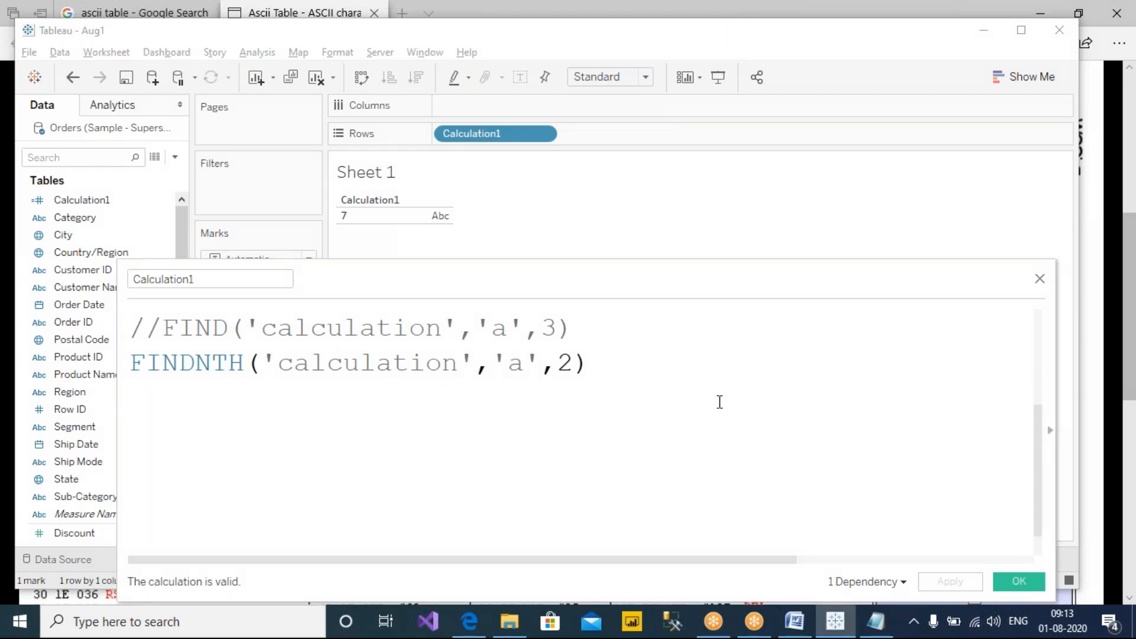
{"action": "type", "text": "// "}
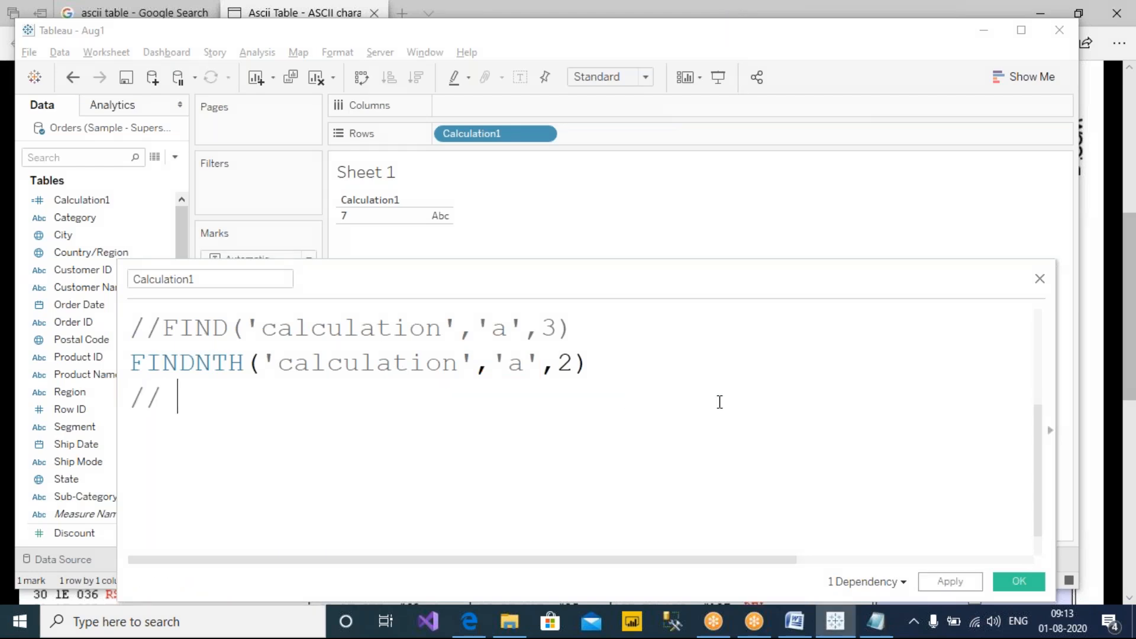
{"action": "type", "text": "which returns the "}
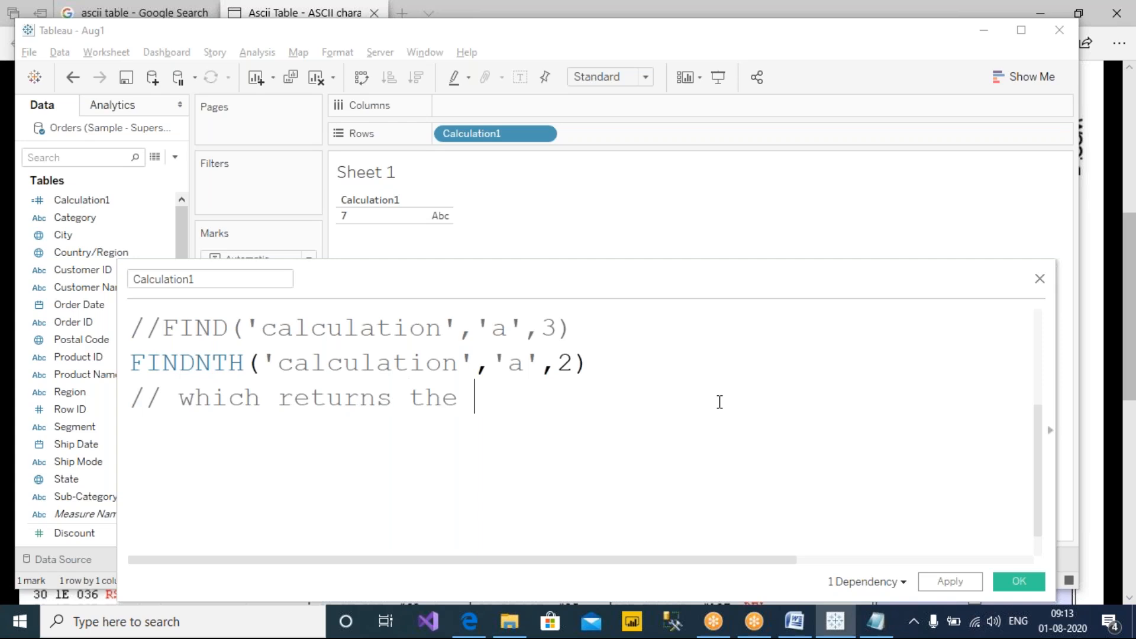
{"action": "type", "text": "position of "}
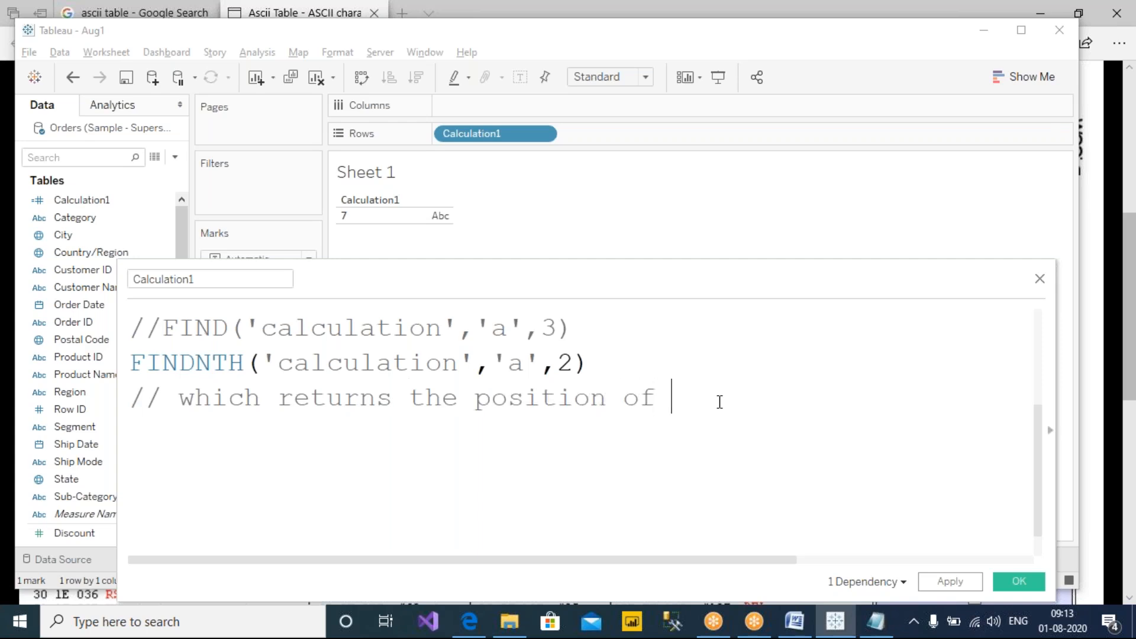
{"action": "type", "text": "the occu"}
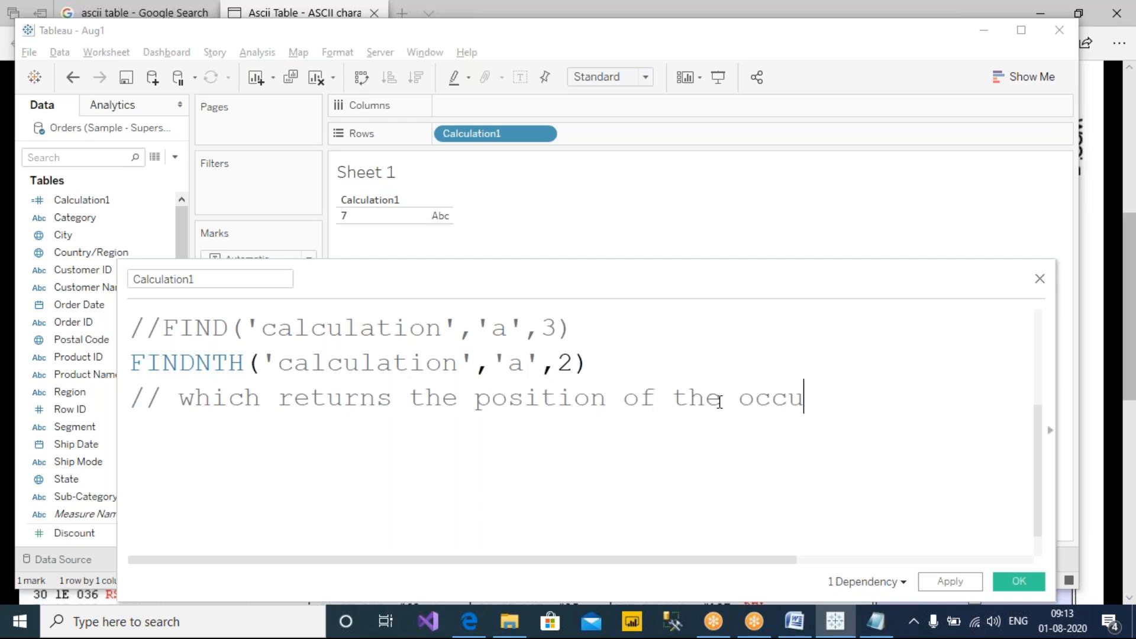
{"action": "type", "text": "rance of the "}
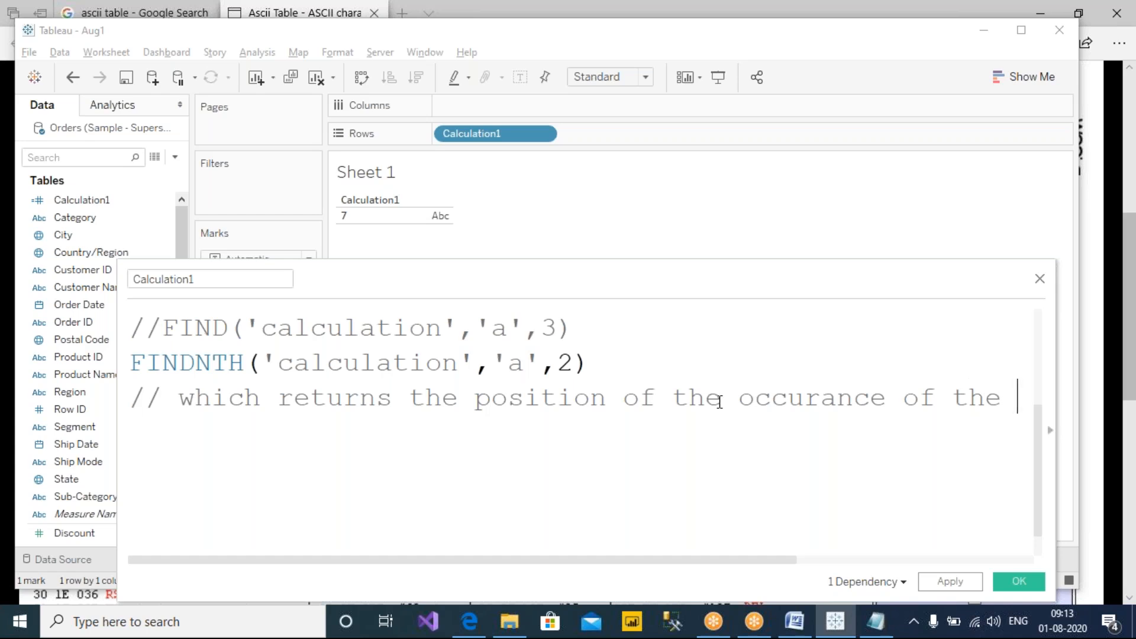
{"action": "type", "text": "string."}
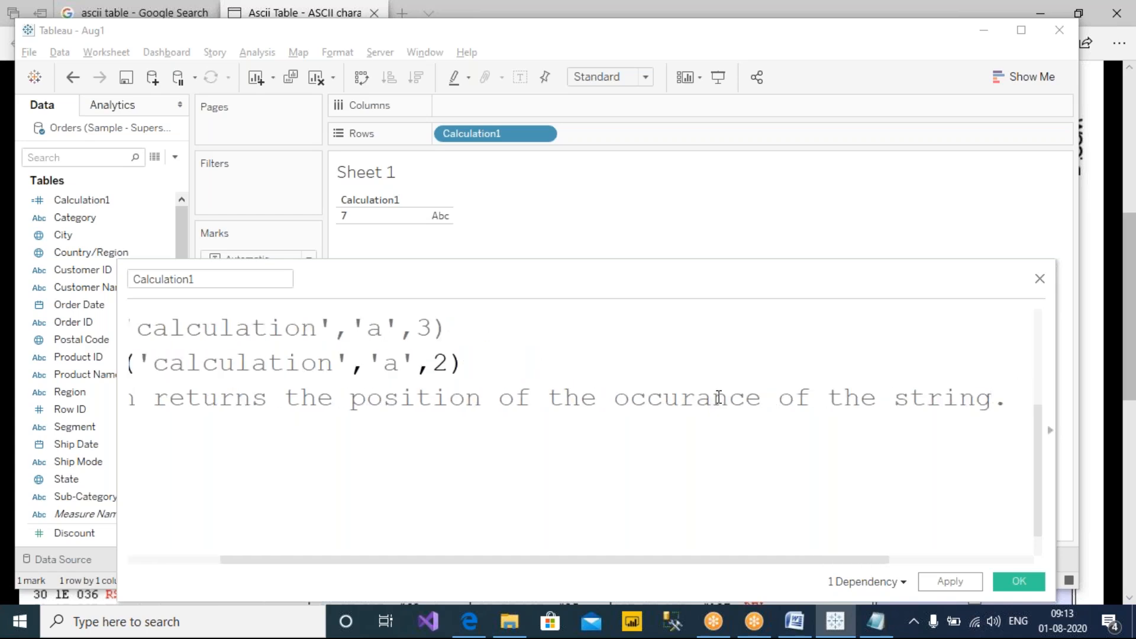
Reduce the formula editor's text size to fit the whole comment and examine the FINDNTH string and substring arguments.
{"action": "left_click_drag", "start_coordinate": [736, 563], "coordinate": [471, 545]}
{"action": "scroll", "coordinate": [414, 456], "scroll_direction": "down", "scroll_amount": 1}
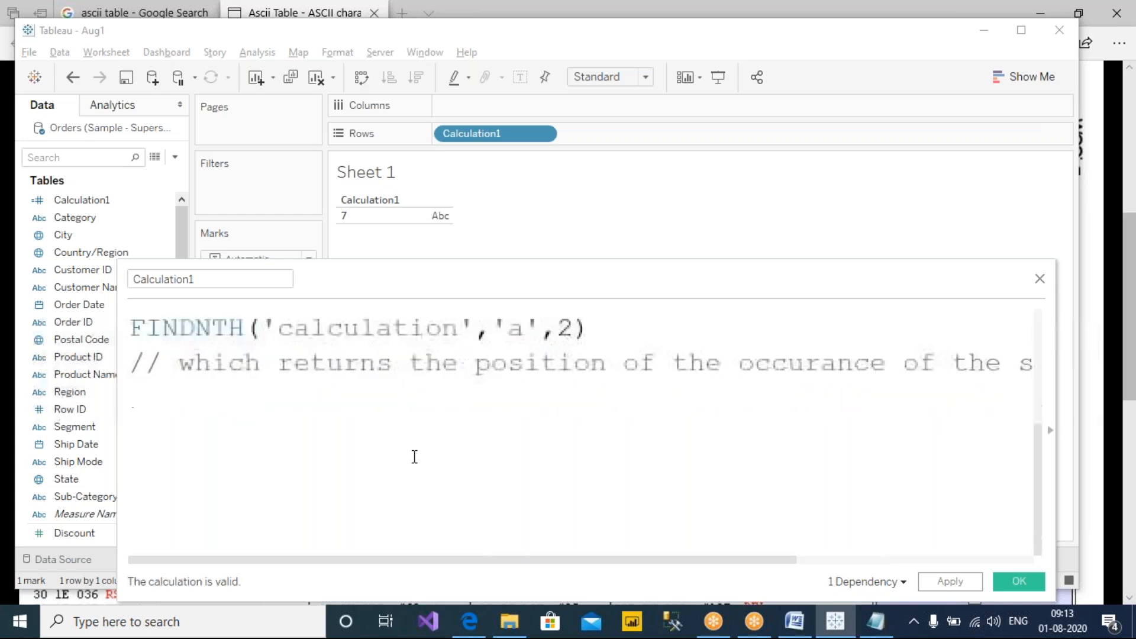
{"action": "scroll", "coordinate": [414, 456], "scroll_direction": "up", "scroll_amount": 1}
{"action": "scroll", "coordinate": [410, 385], "scroll_direction": "down", "scroll_amount": 1}
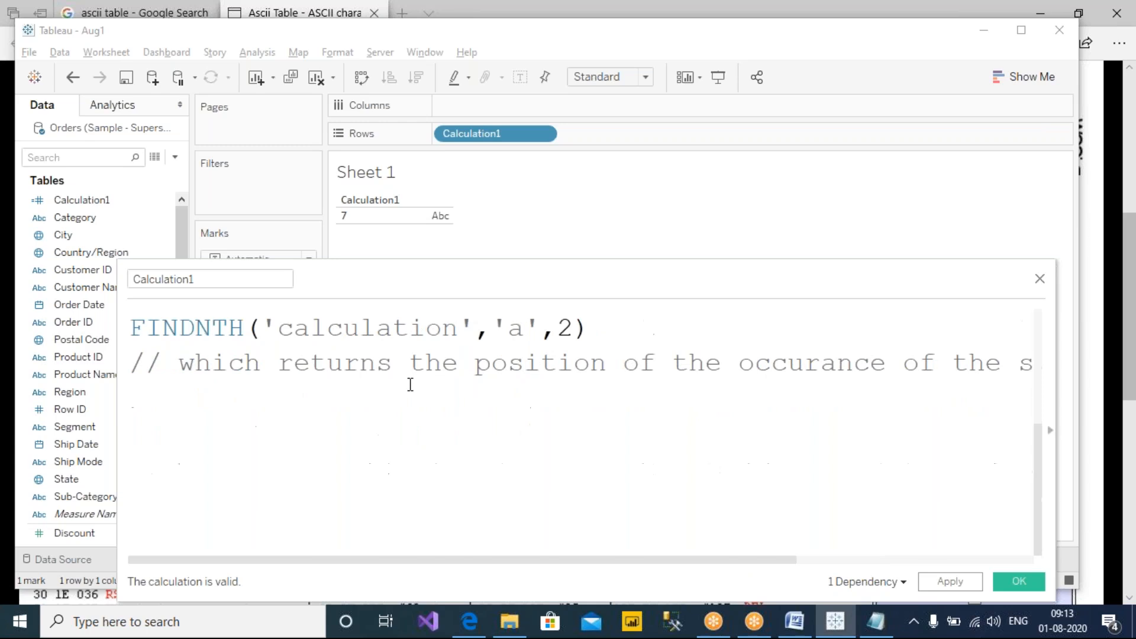
{"action": "scroll", "coordinate": [410, 385], "scroll_direction": "down", "scroll_amount": 2, "text": "ctrl"}
{"action": "scroll", "coordinate": [410, 384], "scroll_direction": "up", "scroll_amount": 1}
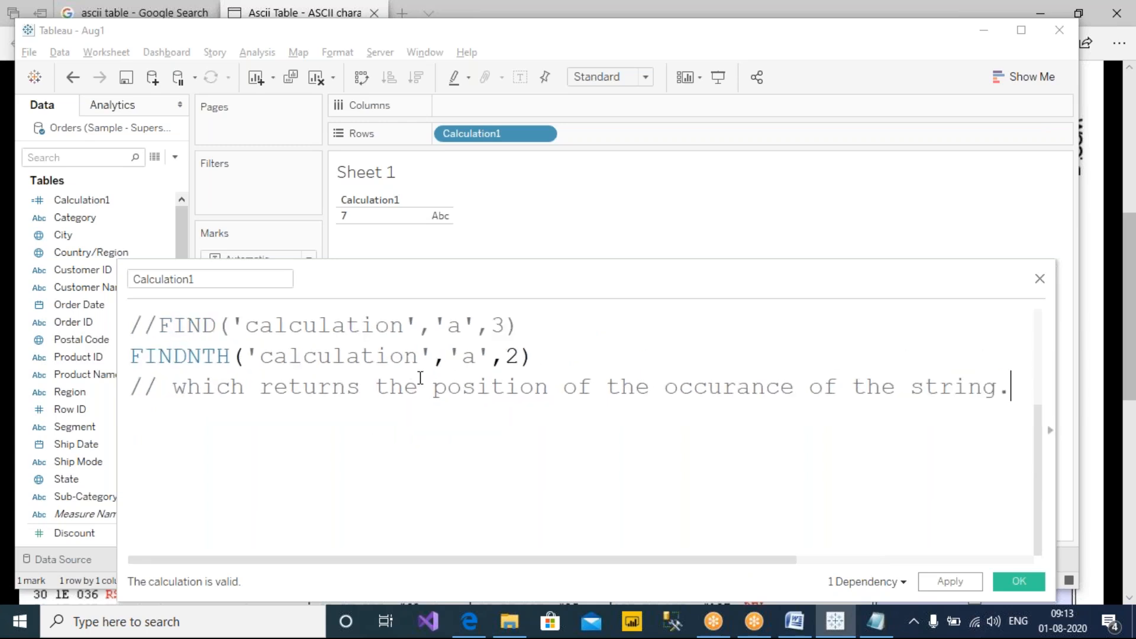
{"action": "scroll", "coordinate": [420, 378], "scroll_direction": "up", "scroll_amount": 1}
{"action": "scroll", "coordinate": [424, 377], "scroll_direction": "down", "scroll_amount": 1}
{"action": "left_click", "coordinate": [425, 357]}
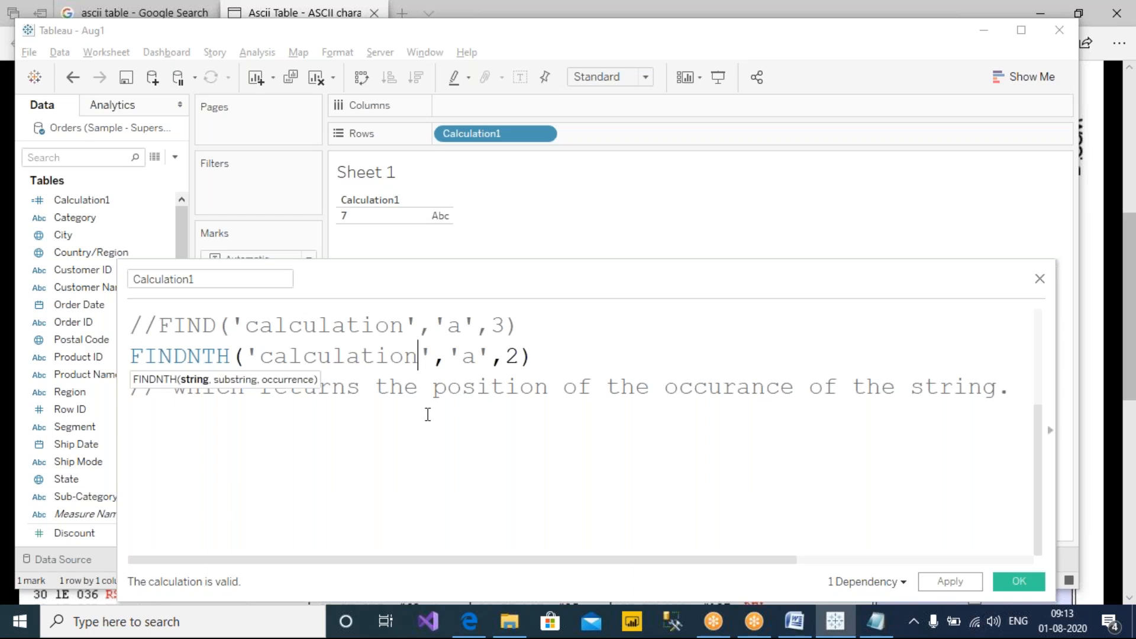
{"action": "double_click", "coordinate": [469, 355]}
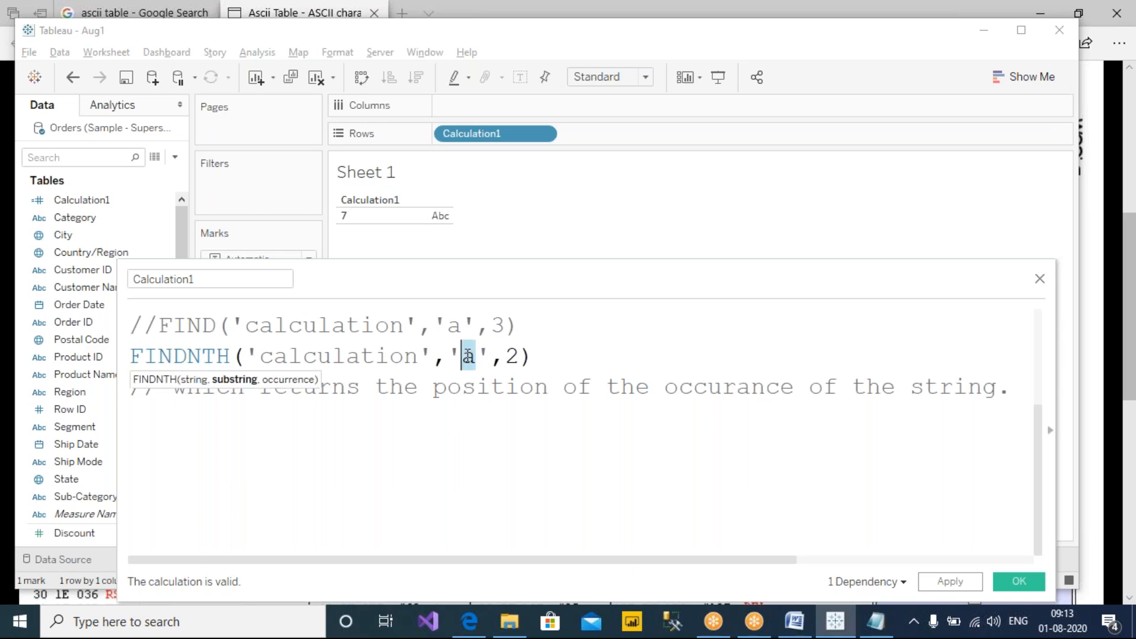
{"action": "left_click", "coordinate": [538, 361]}
Comment out the FINDNTH line and copy its formula text without the comment marks.
{"action": "left_click", "coordinate": [138, 358]}
{"action": "triple_click", "coordinate": [138, 358]}
{"action": "key", "text": "Left"}
{"action": "type", "text": "//"}
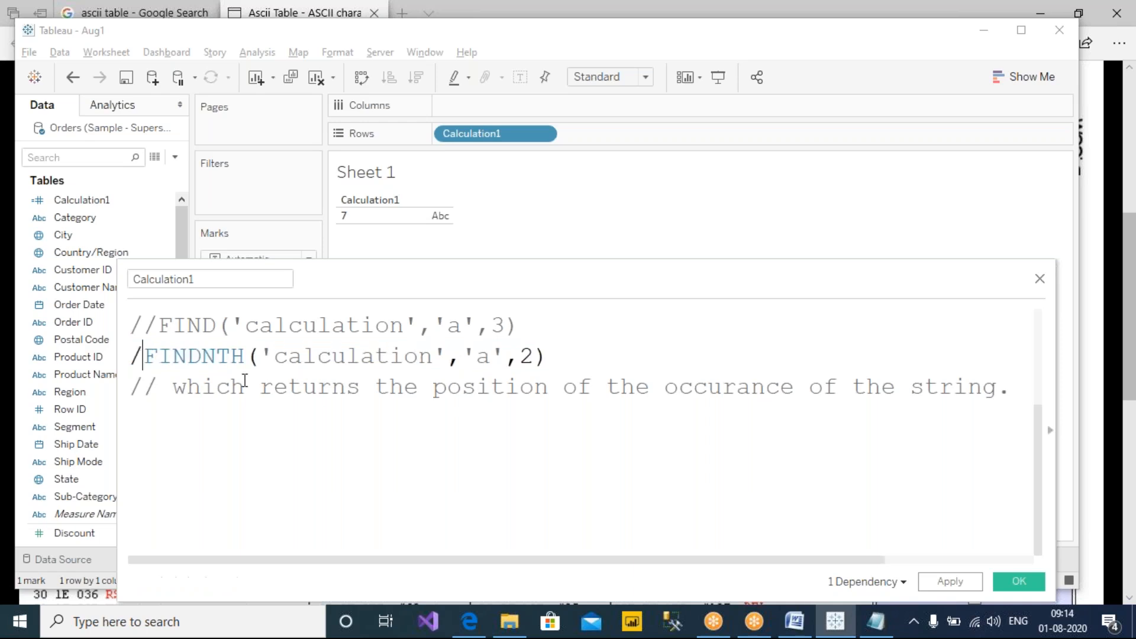
{"action": "left_click_drag", "start_coordinate": [583, 357], "coordinate": [162, 361]}
{"action": "key", "text": "ctrl+c"}
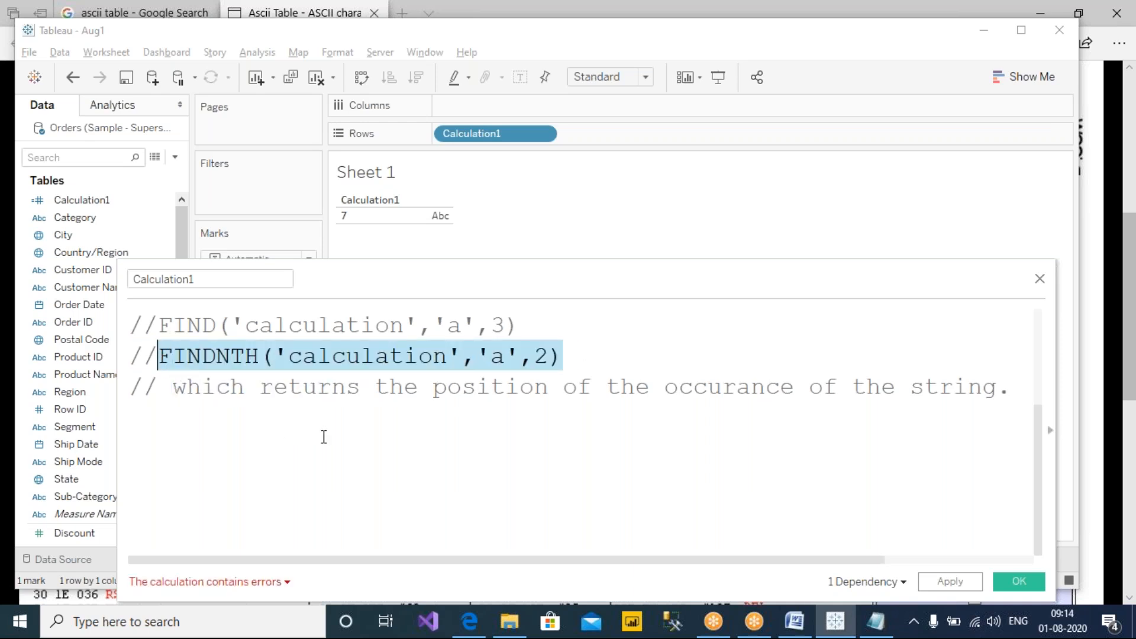
Paste the FINDNTH formula on the line below the comment and change its substring argument to 'lat'.
{"action": "left_click", "coordinate": [322, 436]}
{"action": "key", "text": "ctrl+v"}
{"action": "double_click", "coordinate": [461, 417]}
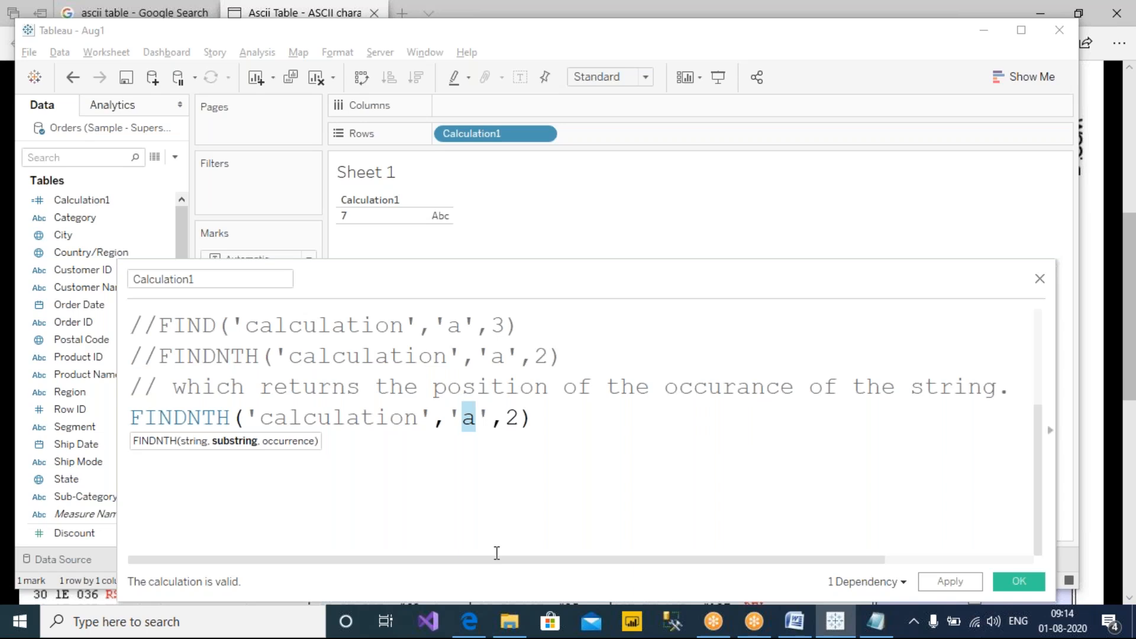
{"action": "type", "text": "la"}
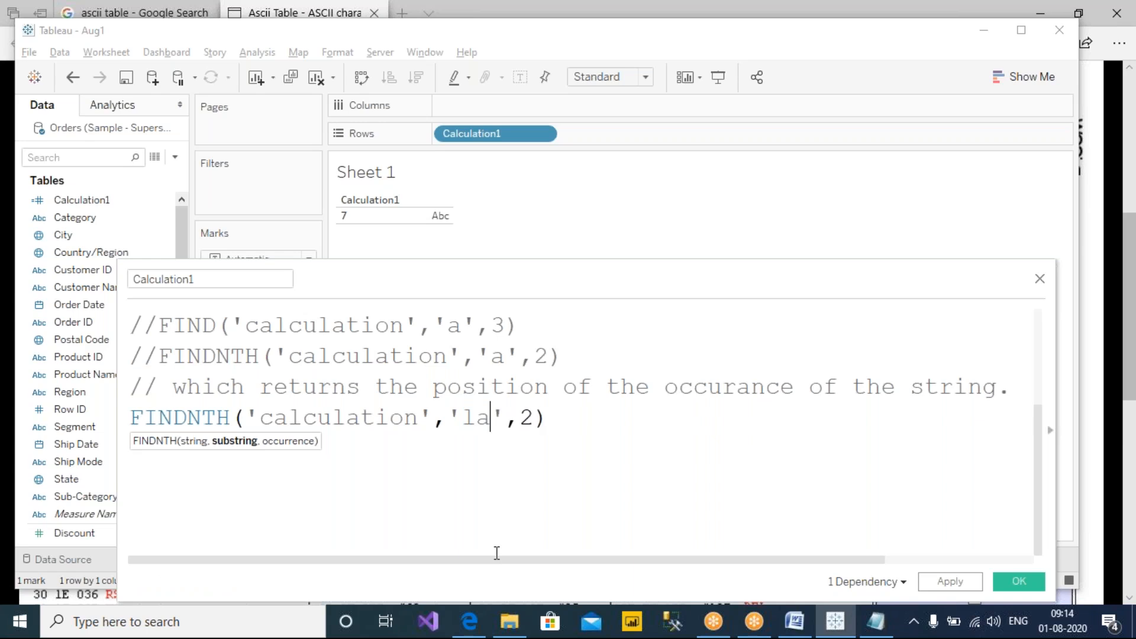
{"action": "type", "text": "t"}
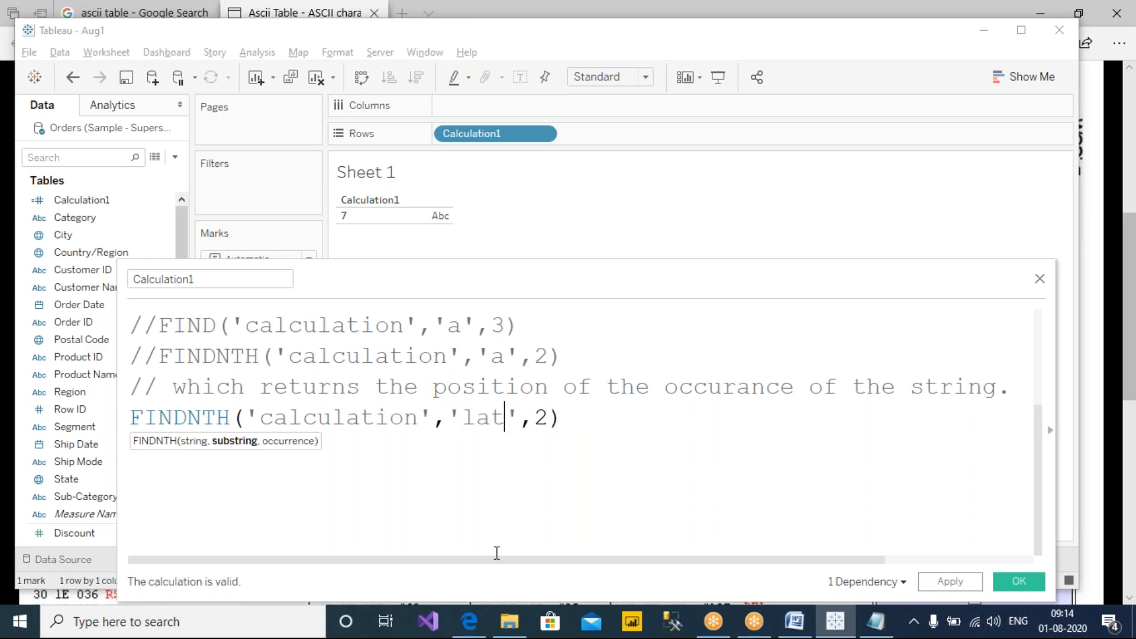
Set the occurrence argument of the active FINDNTH formula to 1.
{"action": "left_click", "coordinate": [566, 421]}
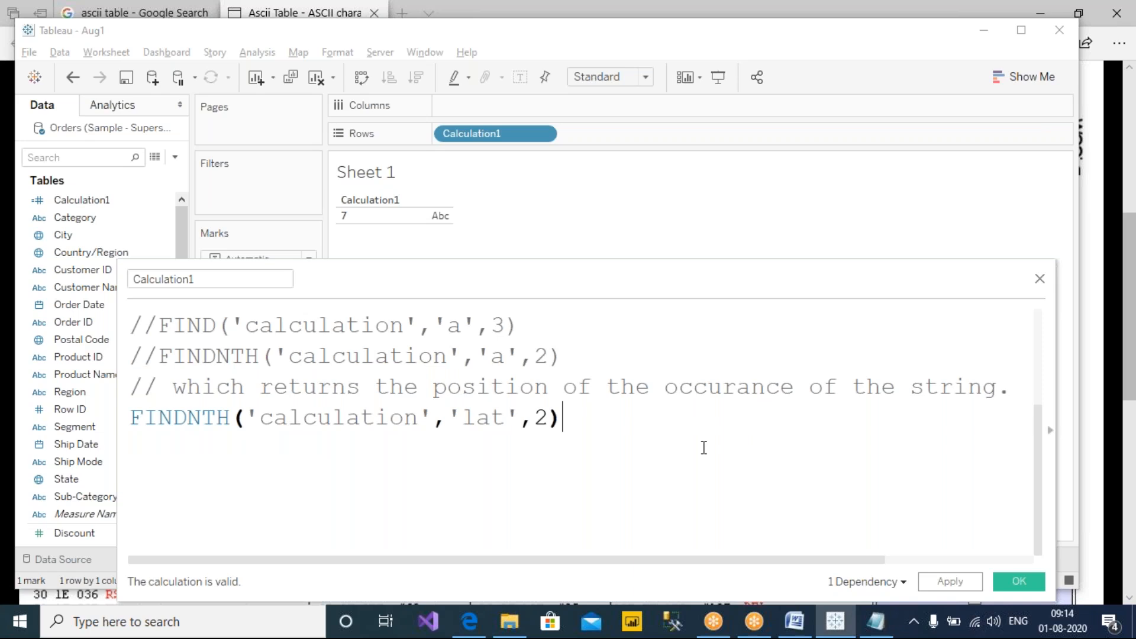
{"action": "key", "text": "Left"}
{"action": "key", "text": "shift+Left"}
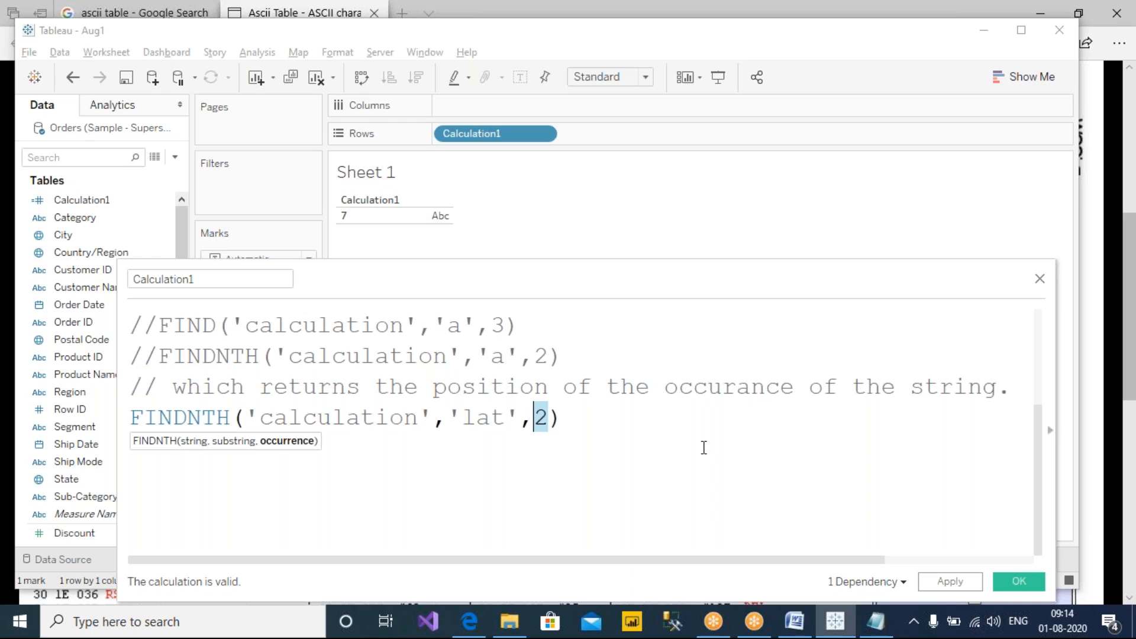
{"action": "type", "text": "1"}
{"action": "left_click", "coordinate": [713, 444]}
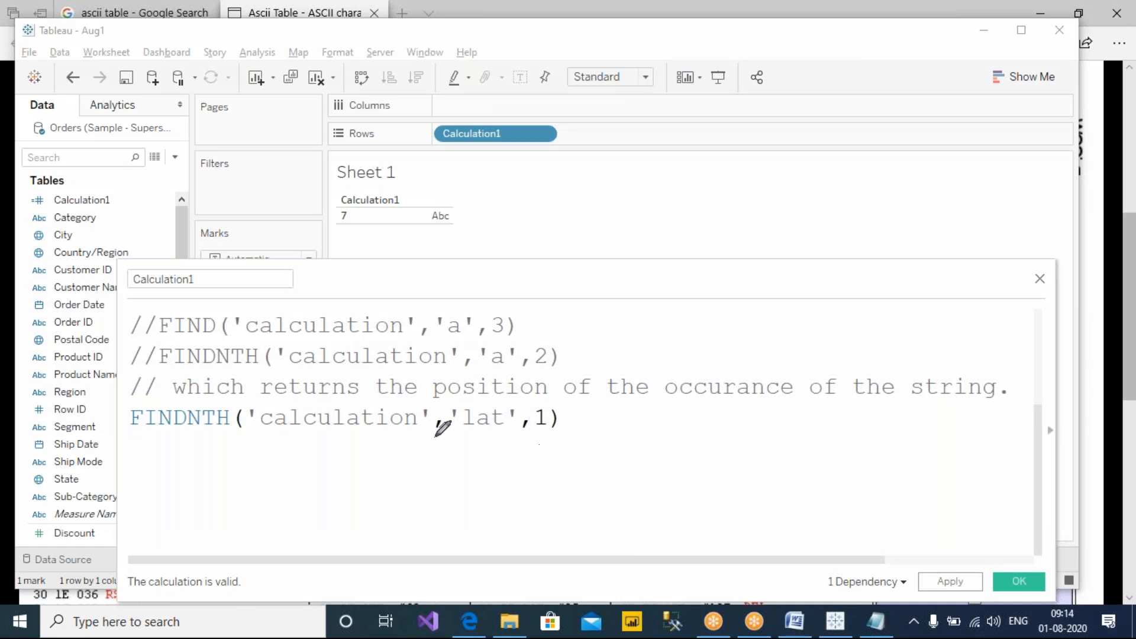
Underline 'lat' in both arguments, write the candidate answers 6, 5, 678 and 6 beside the formula, and apply the calculation.
{"action": "left_click_drag", "start_coordinate": [464, 432], "coordinate": [503, 429]}
{"action": "left_click_drag", "start_coordinate": [335, 437], "coordinate": [384, 436]}
{"action": "mouse_move", "coordinate": [714, 416]}
{"action": "left_mouse_down"}
{"action": "mouse_move", "coordinate": [729, 447]}
{"action": "mouse_move", "coordinate": [698, 504]}
{"action": "left_mouse_up"}
{"action": "left_click_drag", "start_coordinate": [700, 469], "coordinate": [726, 465]}
{"action": "mouse_move", "coordinate": [666, 529]}
{"action": "left_mouse_down"}
{"action": "mouse_move", "coordinate": [691, 541]}
{"action": "mouse_move", "coordinate": [642, 549]}
{"action": "mouse_move", "coordinate": [713, 562]}
{"action": "mouse_move", "coordinate": [756, 528]}
{"action": "left_mouse_up"}
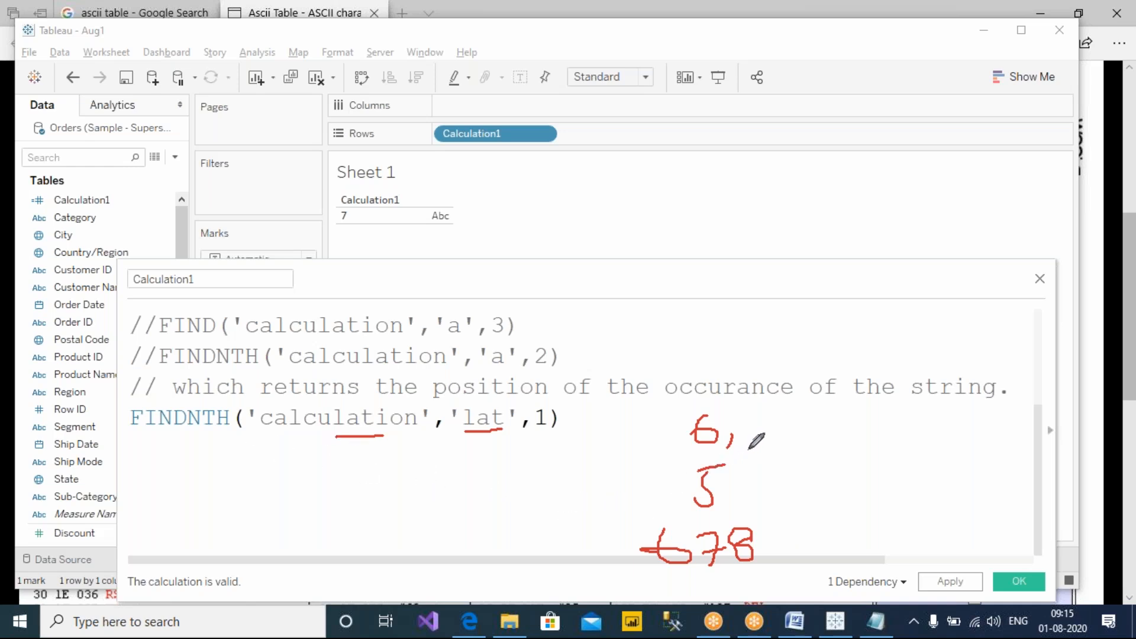
{"action": "mouse_move", "coordinate": [781, 418]}
{"action": "left_mouse_down"}
{"action": "mouse_move", "coordinate": [787, 445]}
{"action": "mouse_move", "coordinate": [772, 436]}
{"action": "left_mouse_up"}
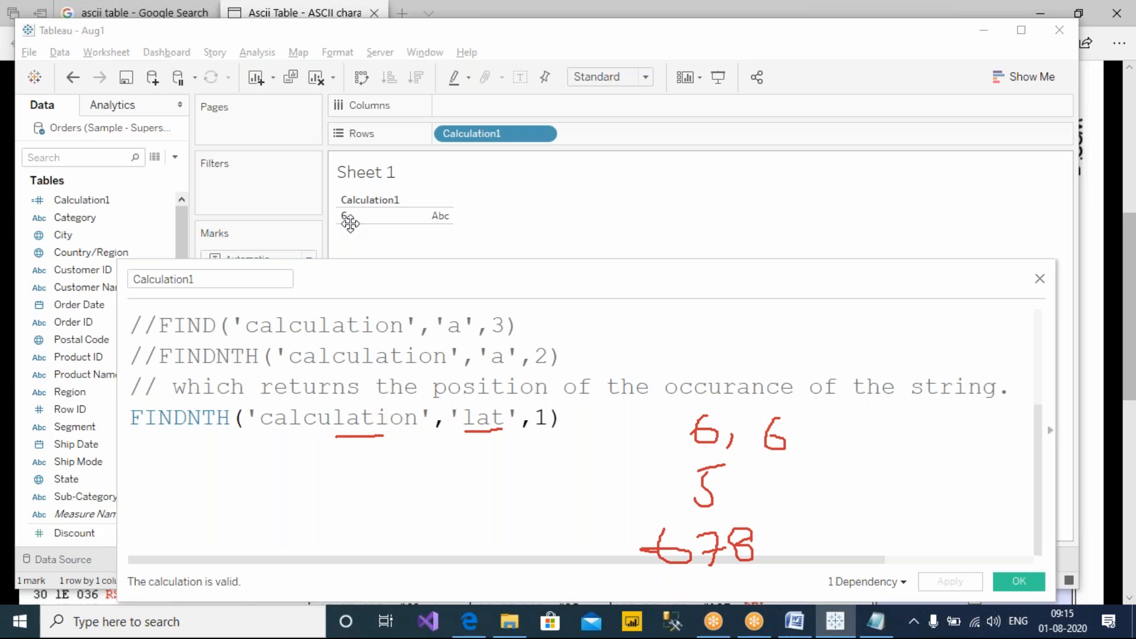
Circle 'lat' in both FINDNTH arguments, link the circles with a curve, and label the match with a circled 6.
{"action": "left_click", "coordinate": [719, 3]}
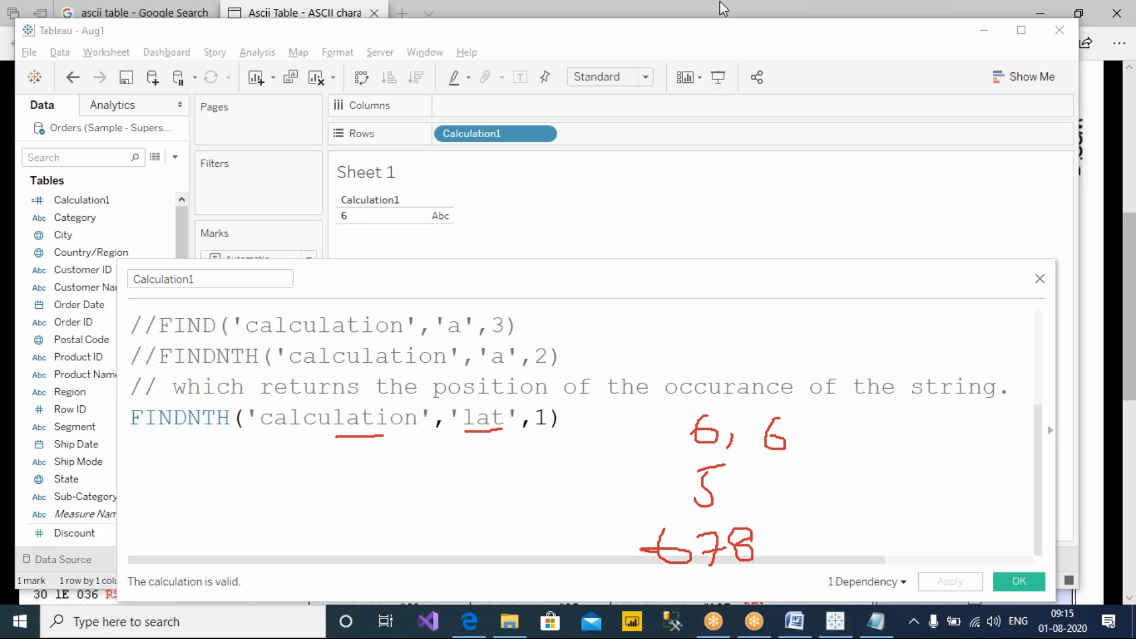
{"action": "left_click", "coordinate": [732, 48]}
{"action": "mouse_move", "coordinate": [507, 408]}
{"action": "left_mouse_down"}
{"action": "mouse_move", "coordinate": [479, 388]}
{"action": "mouse_move", "coordinate": [457, 419]}
{"action": "mouse_move", "coordinate": [487, 445]}
{"action": "mouse_move", "coordinate": [513, 431]}
{"action": "mouse_move", "coordinate": [508, 403]}
{"action": "left_mouse_up"}
{"action": "mouse_move", "coordinate": [488, 455]}
{"action": "left_mouse_down"}
{"action": "mouse_move", "coordinate": [482, 471]}
{"action": "mouse_move", "coordinate": [406, 499]}
{"action": "mouse_move", "coordinate": [353, 446]}
{"action": "mouse_move", "coordinate": [356, 390]}
{"action": "mouse_move", "coordinate": [331, 408]}
{"action": "mouse_move", "coordinate": [346, 438]}
{"action": "mouse_move", "coordinate": [388, 417]}
{"action": "mouse_move", "coordinate": [374, 404]}
{"action": "left_mouse_up"}
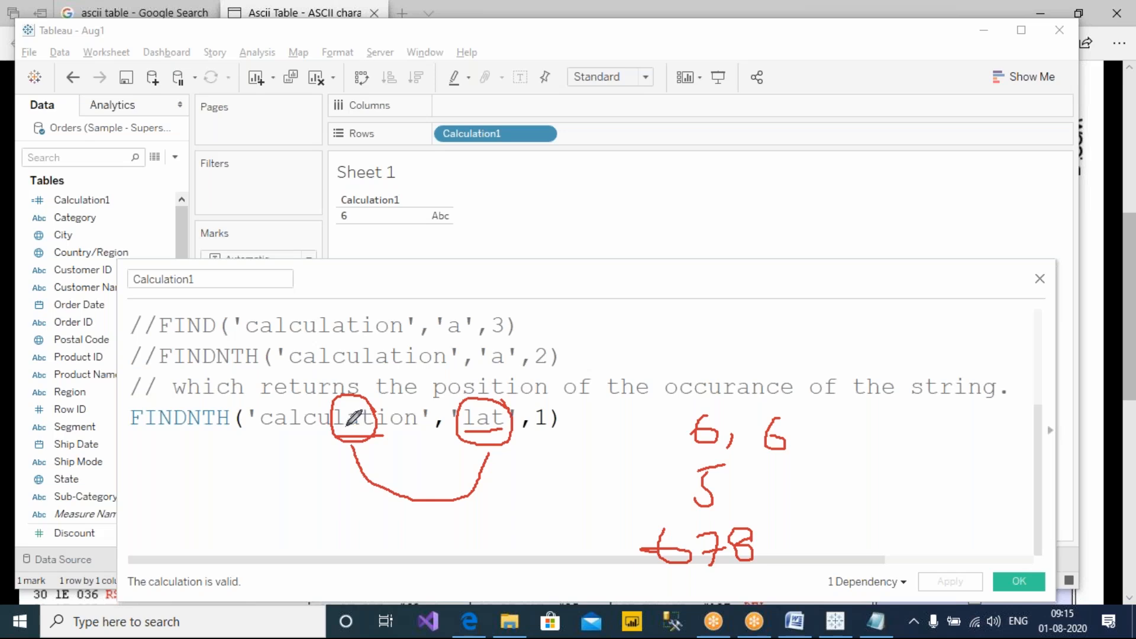
{"action": "mouse_move", "coordinate": [341, 441]}
{"action": "left_mouse_down"}
{"action": "mouse_move", "coordinate": [317, 513]}
{"action": "mouse_move", "coordinate": [336, 527]}
{"action": "mouse_move", "coordinate": [309, 531]}
{"action": "left_mouse_up"}
{"action": "mouse_move", "coordinate": [359, 500]}
{"action": "left_mouse_down"}
{"action": "mouse_move", "coordinate": [349, 551]}
{"action": "mouse_move", "coordinate": [355, 497]}
{"action": "left_mouse_up"}
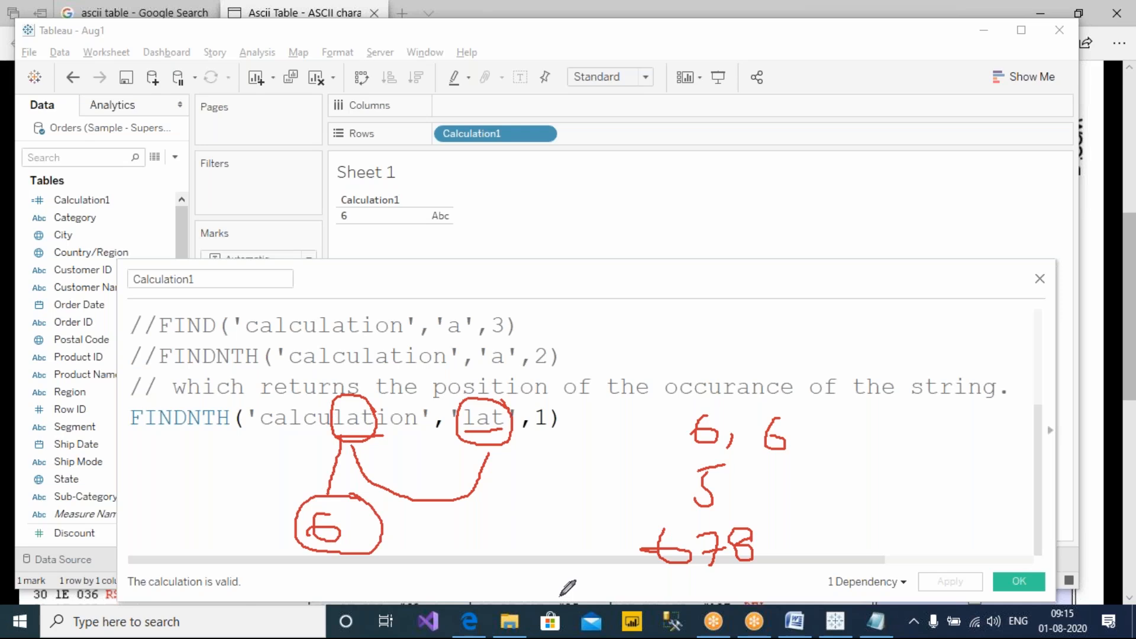
Double-underline FINDNTH, draw a line from 'lat' in 'calculation' to another 6, and circle the result in the sheet.
{"action": "left_click_drag", "start_coordinate": [130, 439], "coordinate": [222, 434]}
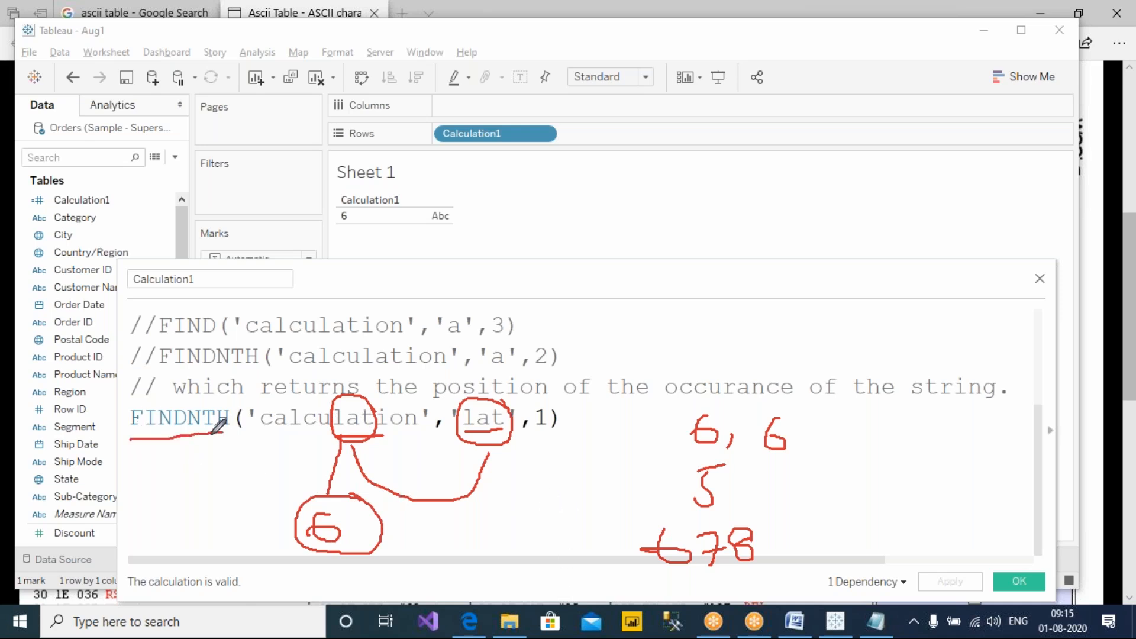
{"action": "left_click_drag", "start_coordinate": [140, 448], "coordinate": [230, 448]}
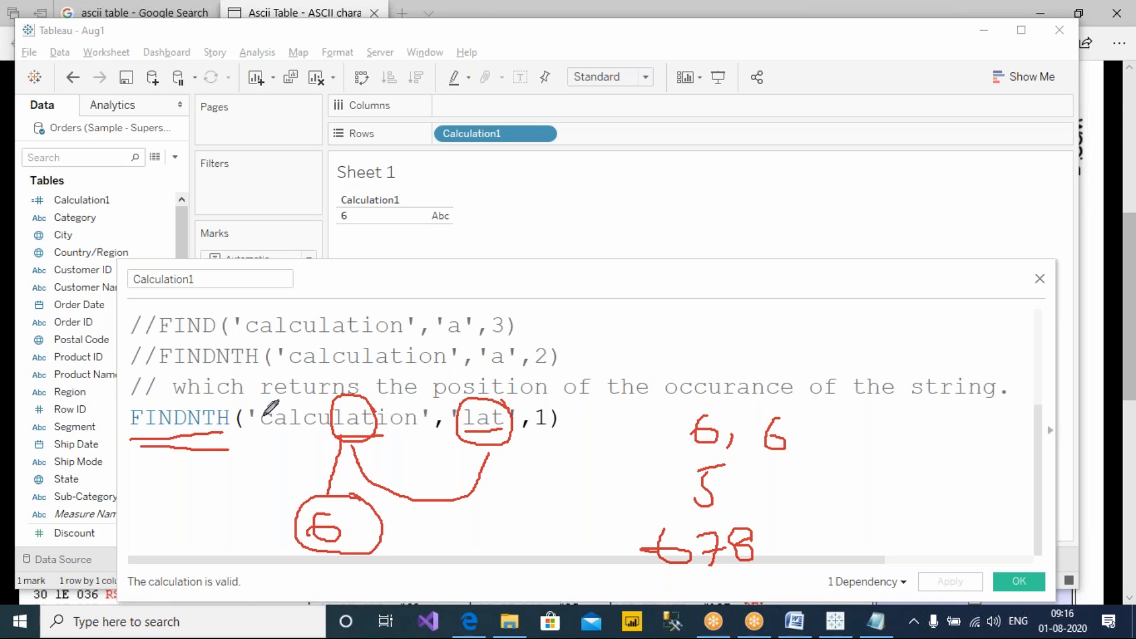
{"action": "mouse_move", "coordinate": [333, 425]}
{"action": "left_mouse_down"}
{"action": "mouse_move", "coordinate": [219, 520]}
{"action": "mouse_move", "coordinate": [234, 529]}
{"action": "left_mouse_up"}
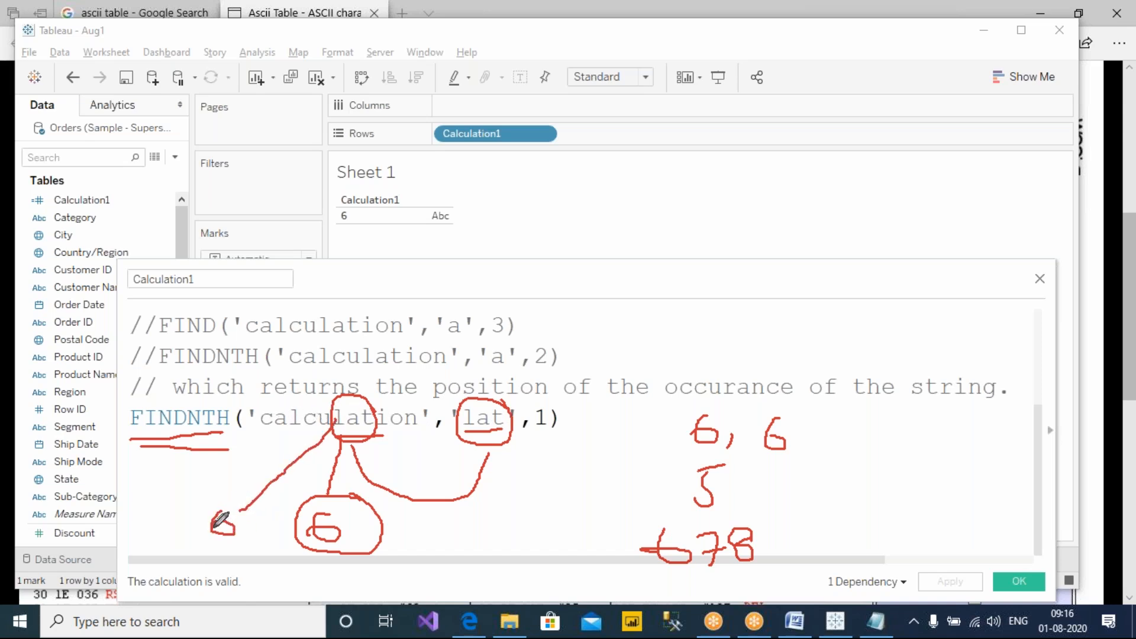
{"action": "mouse_move", "coordinate": [362, 181]}
{"action": "left_mouse_down"}
{"action": "mouse_move", "coordinate": [373, 216]}
{"action": "mouse_move", "coordinate": [360, 237]}
{"action": "left_mouse_up"}
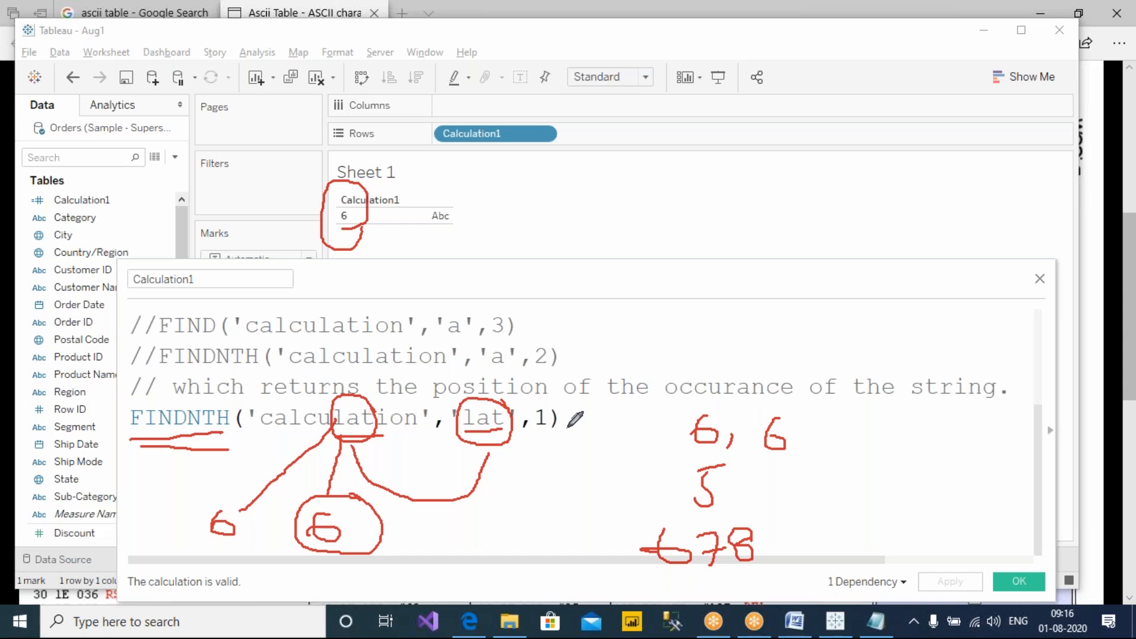
Highlight the 'lat' substring and its starting letter in 'calculation', and erase all drawings.
{"action": "left_click_drag", "start_coordinate": [463, 417], "coordinate": [505, 421]}
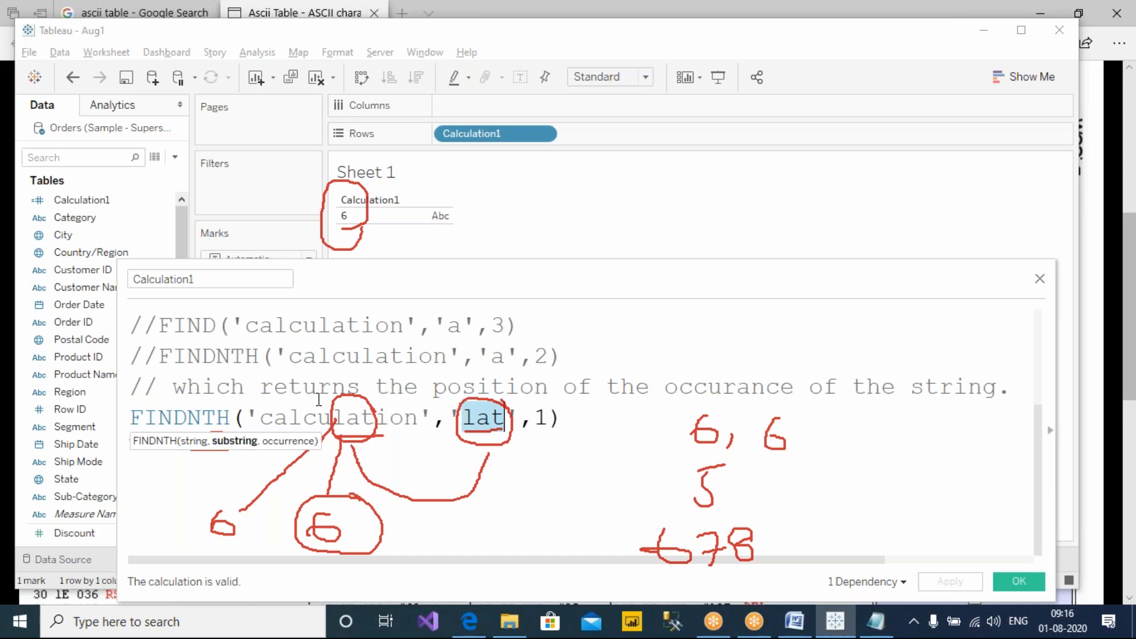
{"action": "left_click", "coordinate": [341, 414]}
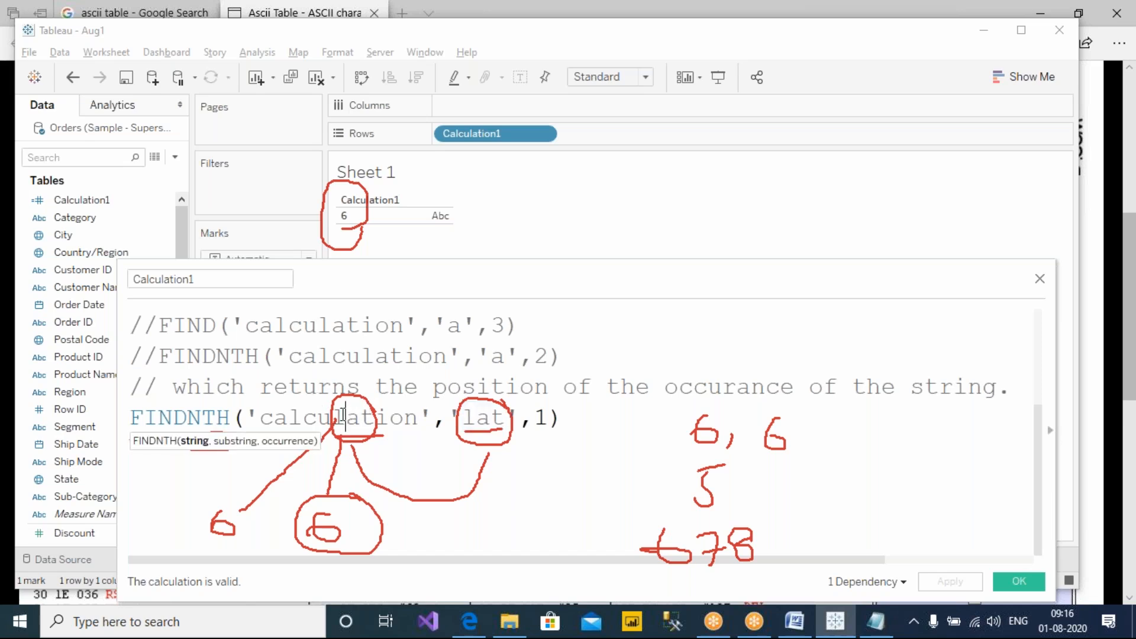
{"action": "key", "text": "shift+Left"}
{"action": "left_click", "coordinate": [565, 419]}
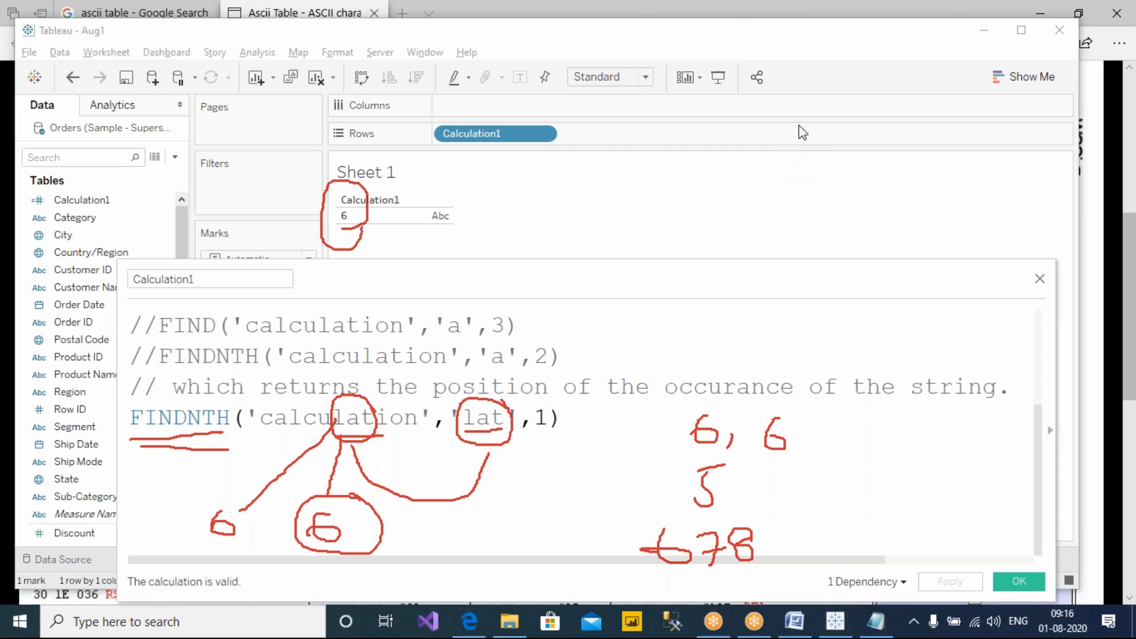
{"action": "left_click", "coordinate": [814, 120]}
{"action": "left_click", "coordinate": [627, 433]}
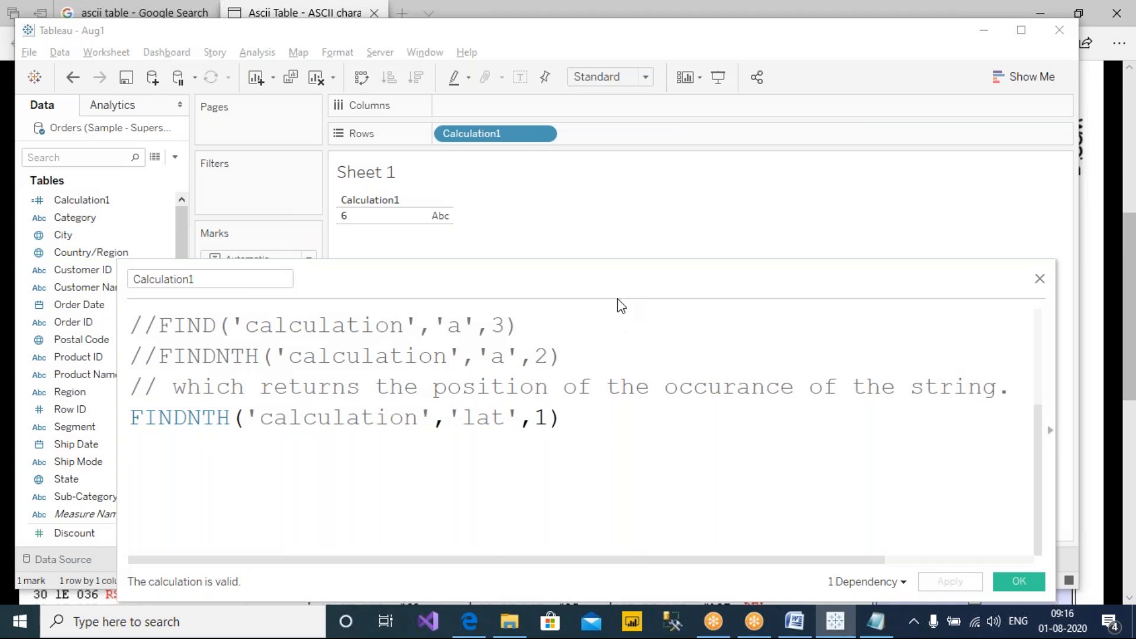
Move and narrow the calculation editor, expand its function reference for String functions, and display the ISDATE description.
{"action": "left_click_drag", "start_coordinate": [614, 282], "coordinate": [552, 205]}
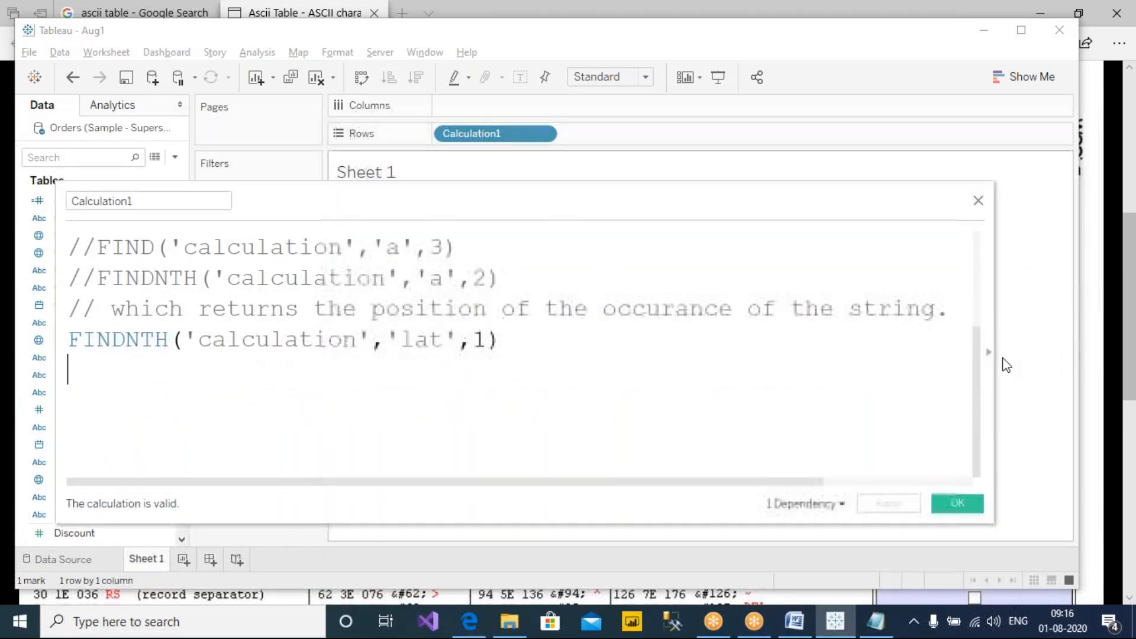
{"action": "left_click_drag", "start_coordinate": [995, 361], "coordinate": [752, 364]}
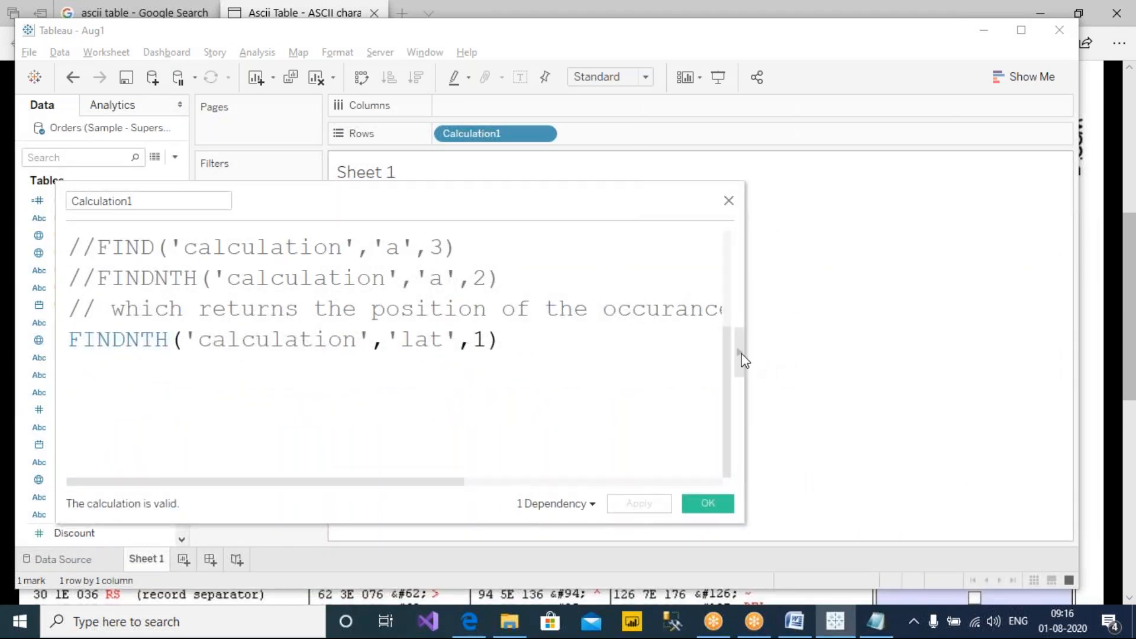
{"action": "left_click", "coordinate": [741, 354]}
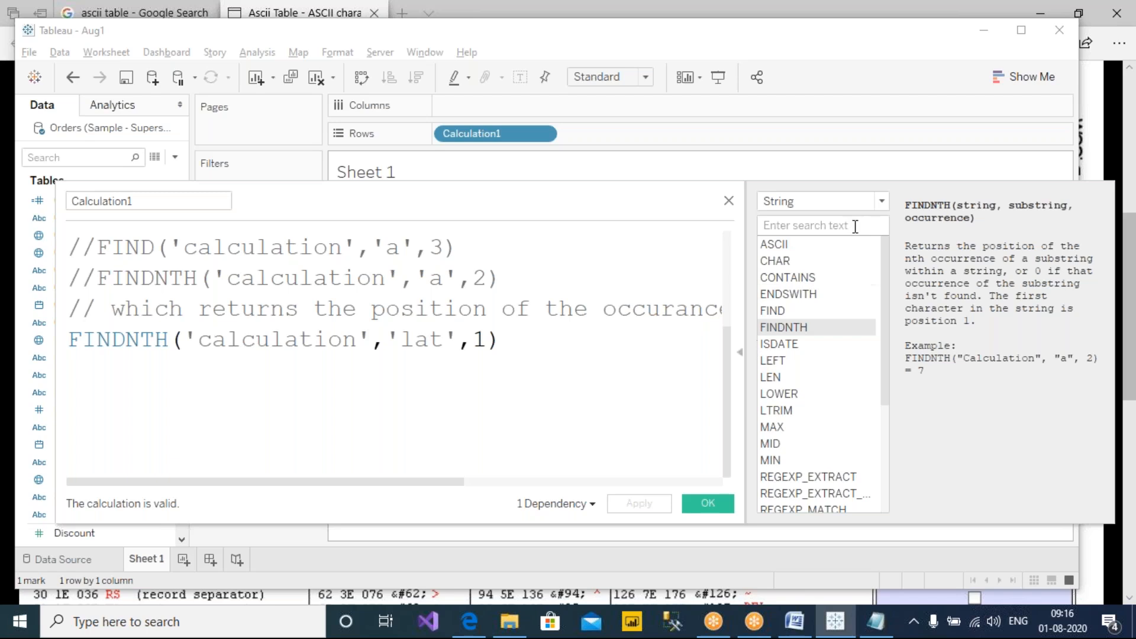
{"action": "left_click", "coordinate": [881, 201]}
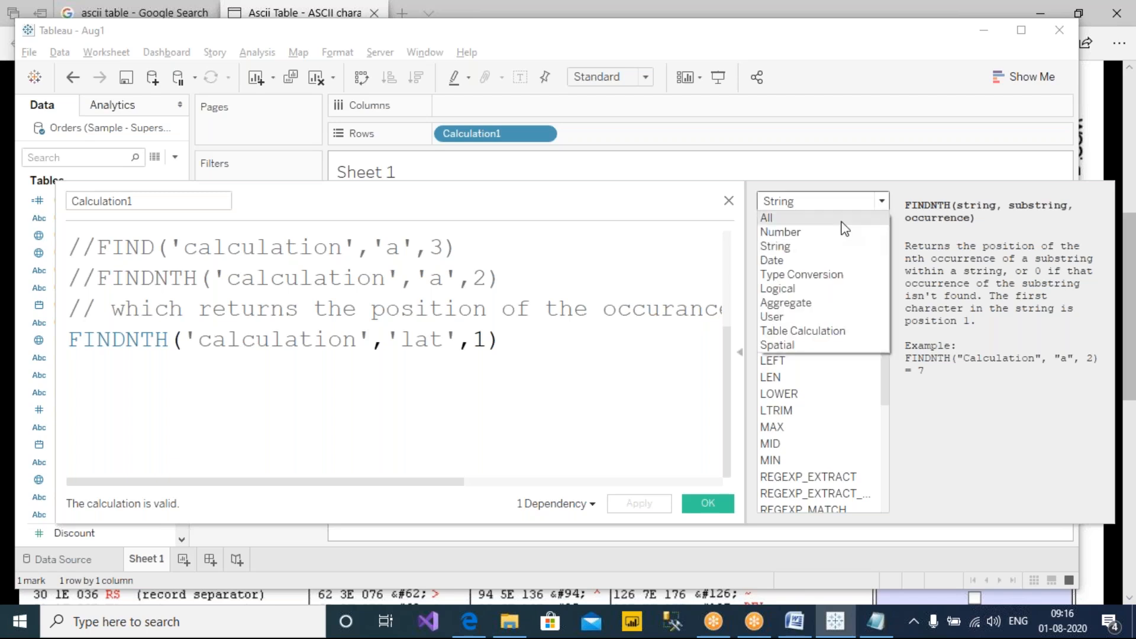
{"action": "left_click", "coordinate": [796, 247]}
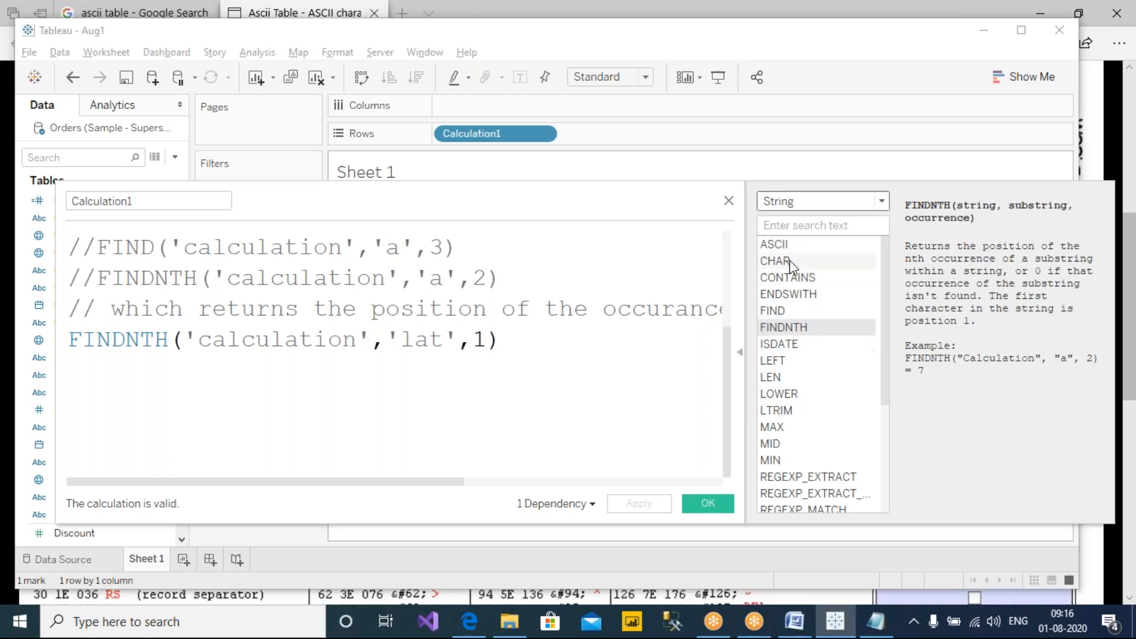
{"action": "left_click", "coordinate": [795, 348]}
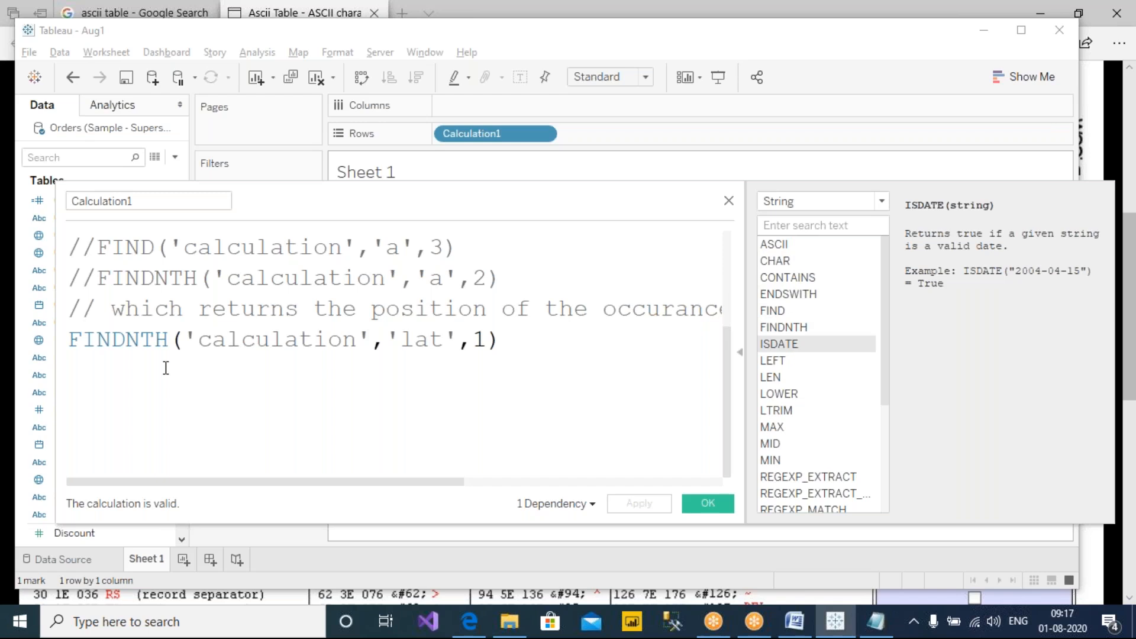
Comment out the FINDNTH 'lat' formula and insert an empty ISDATE function on the line below it.
{"action": "left_click", "coordinate": [69, 342]}
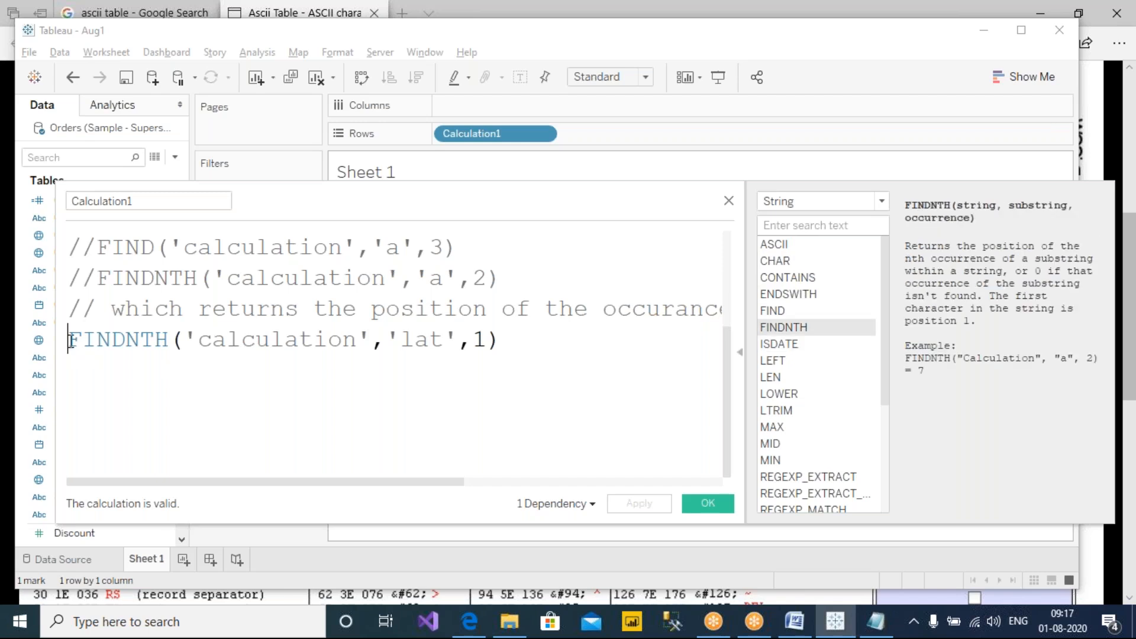
{"action": "type", "text": "//"}
{"action": "left_click", "coordinate": [577, 357]}
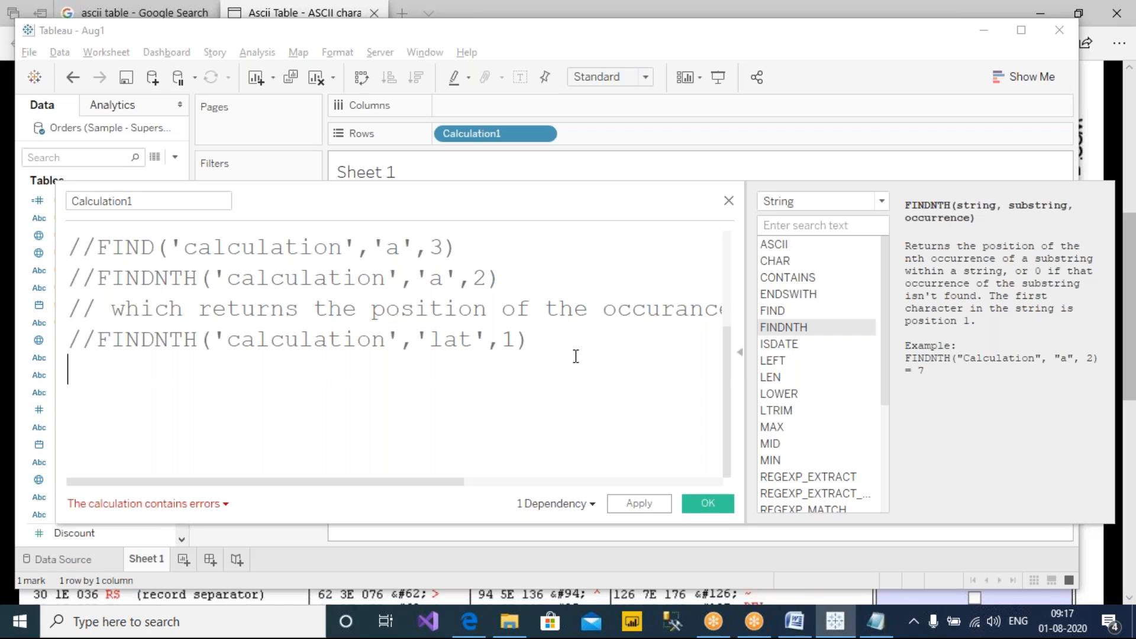
{"action": "left_click", "coordinate": [783, 345]}
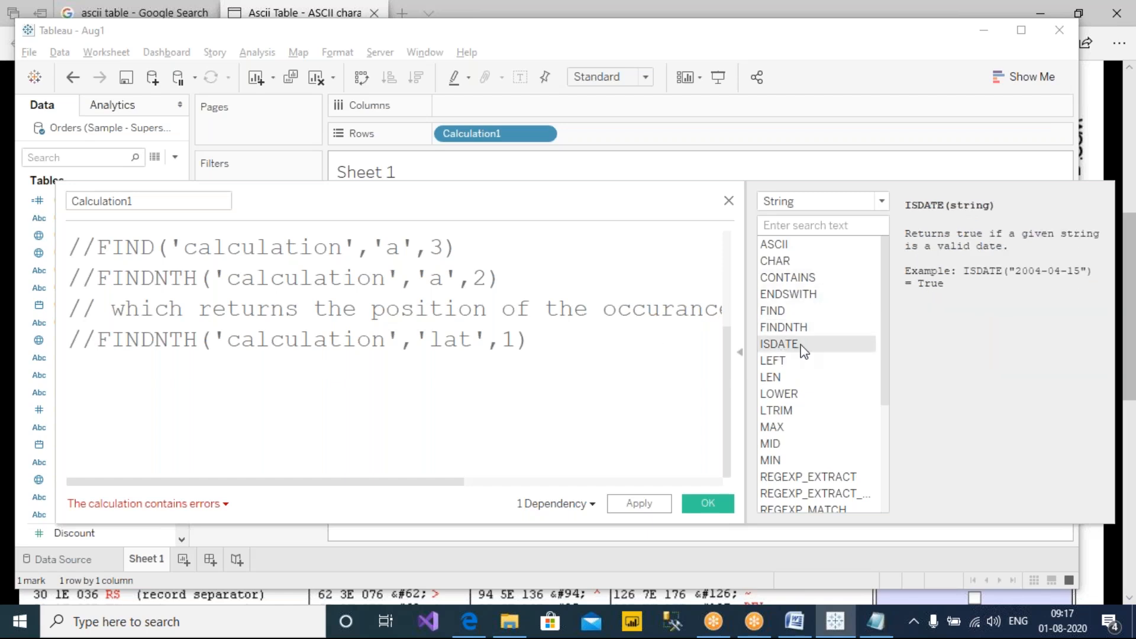
{"action": "double_click", "coordinate": [803, 351]}
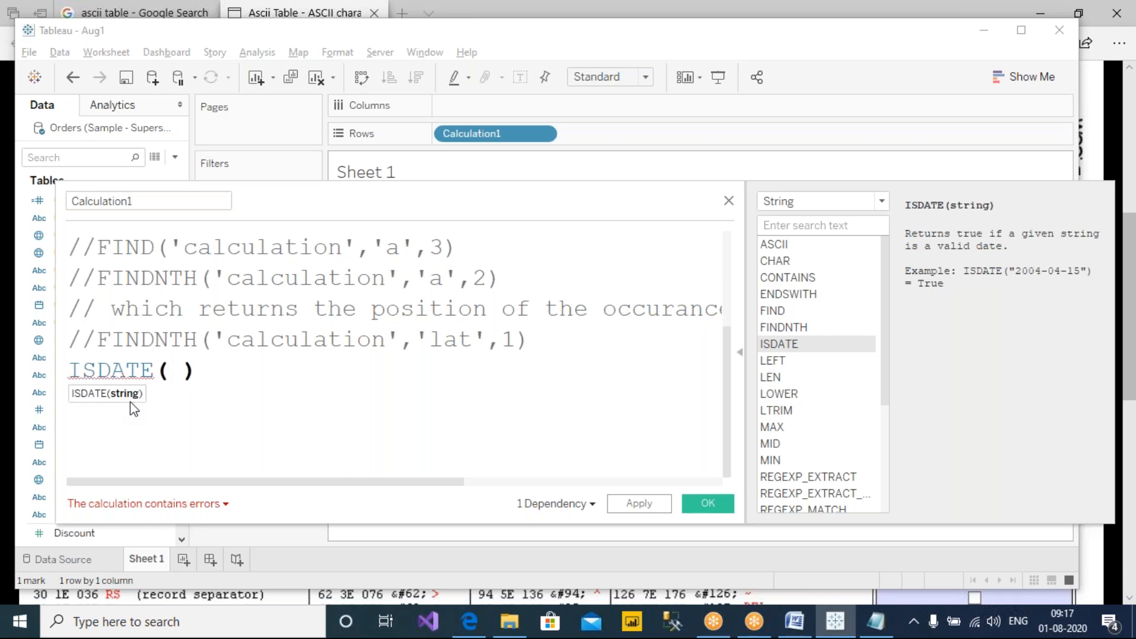
{"action": "left_click", "coordinate": [385, 382]}
{"action": "left_click_drag", "start_coordinate": [97, 374], "coordinate": [65, 372]}
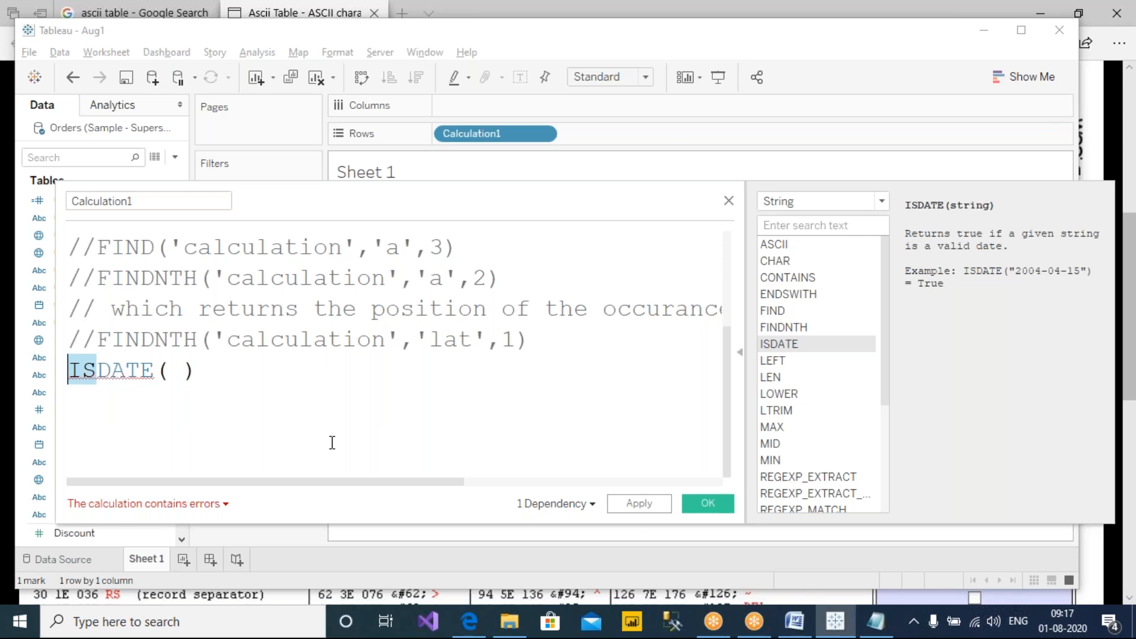
Add the comment "// will be boolean either T or F." below the ISDATE function and highlight its IS prefix.
{"action": "left_click", "coordinate": [381, 404]}
{"action": "type", "text": "="}
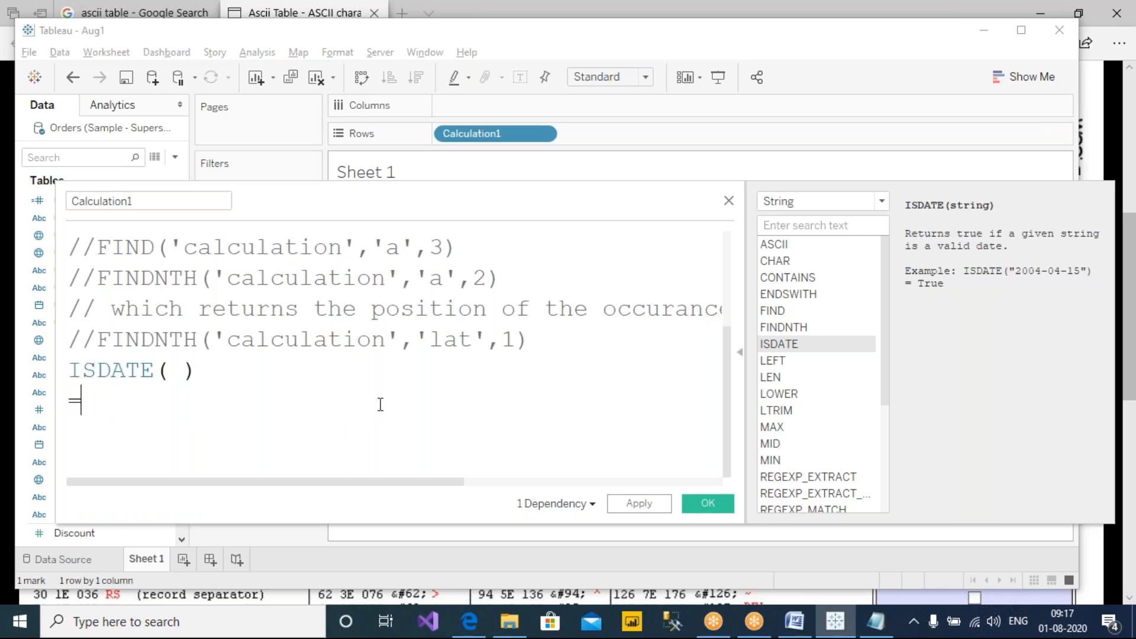
{"action": "key", "text": "BackSpace"}
{"action": "type", "text": "// will be bool"}
{"action": "key", "text": "BackSpace"}
{"action": "type", "text": "o"}
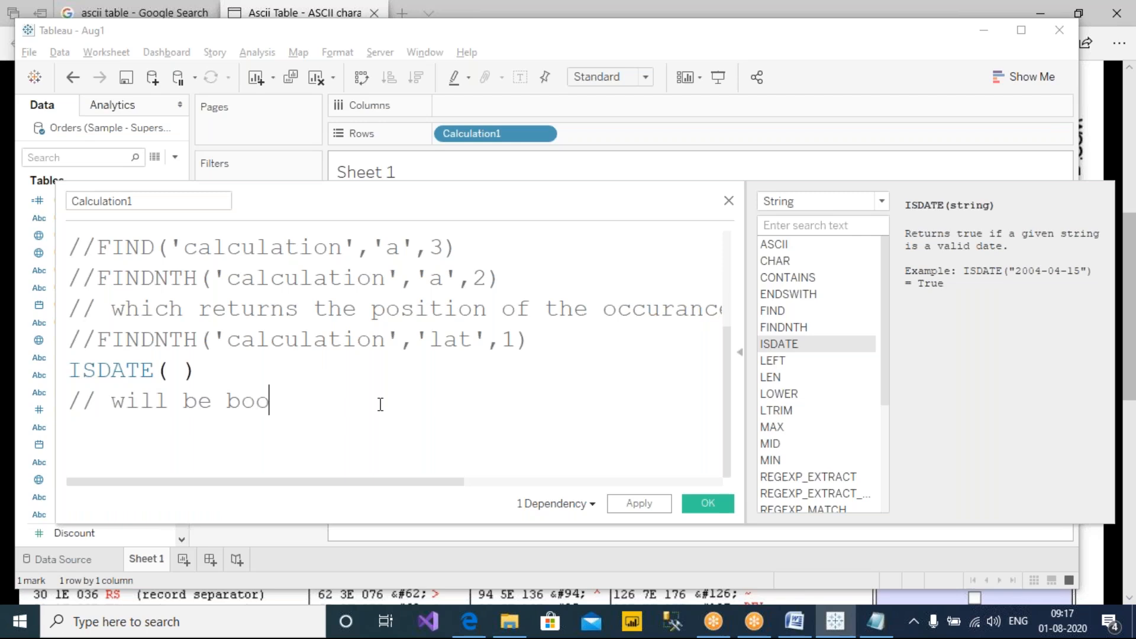
{"action": "type", "text": "lean either T or"}
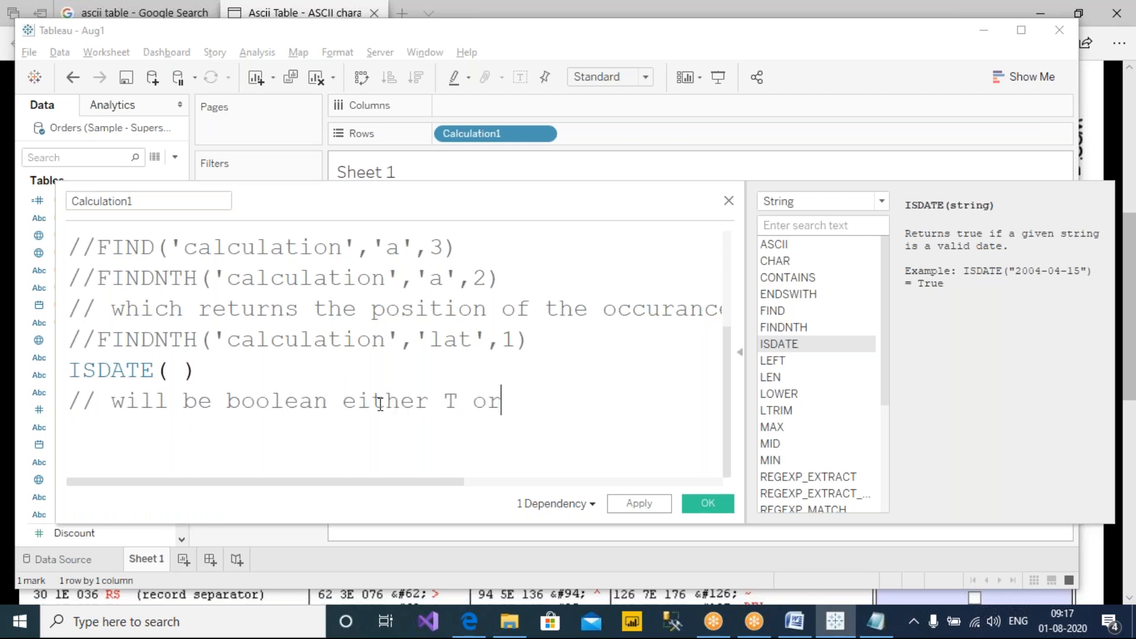
{"action": "type", "text": " F."}
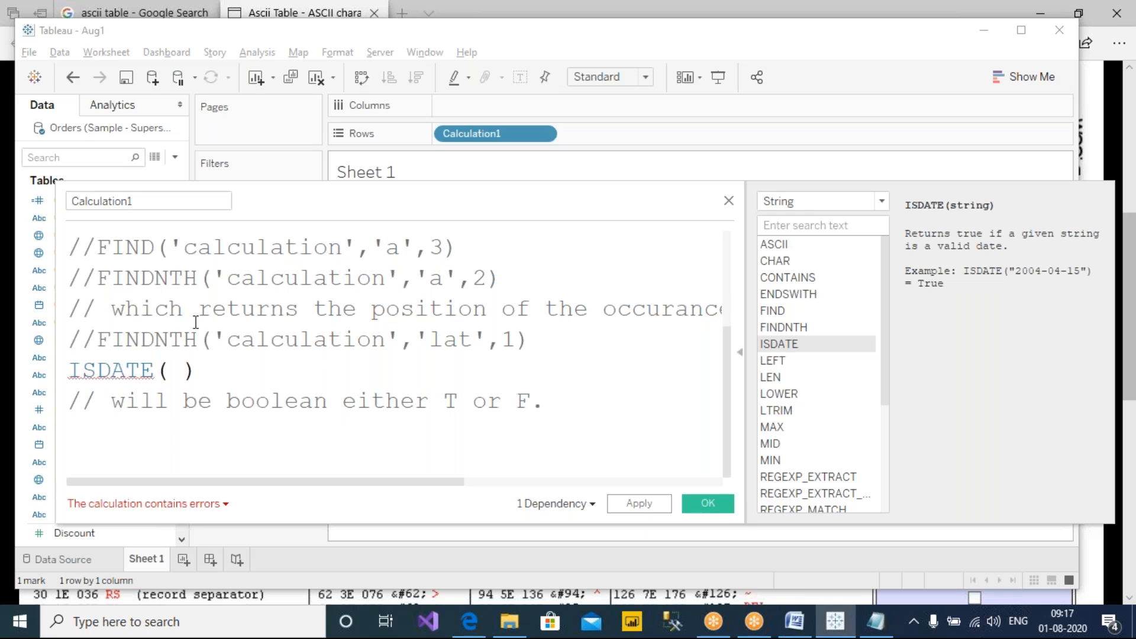
{"action": "left_click_drag", "start_coordinate": [96, 369], "coordinate": [52, 374]}
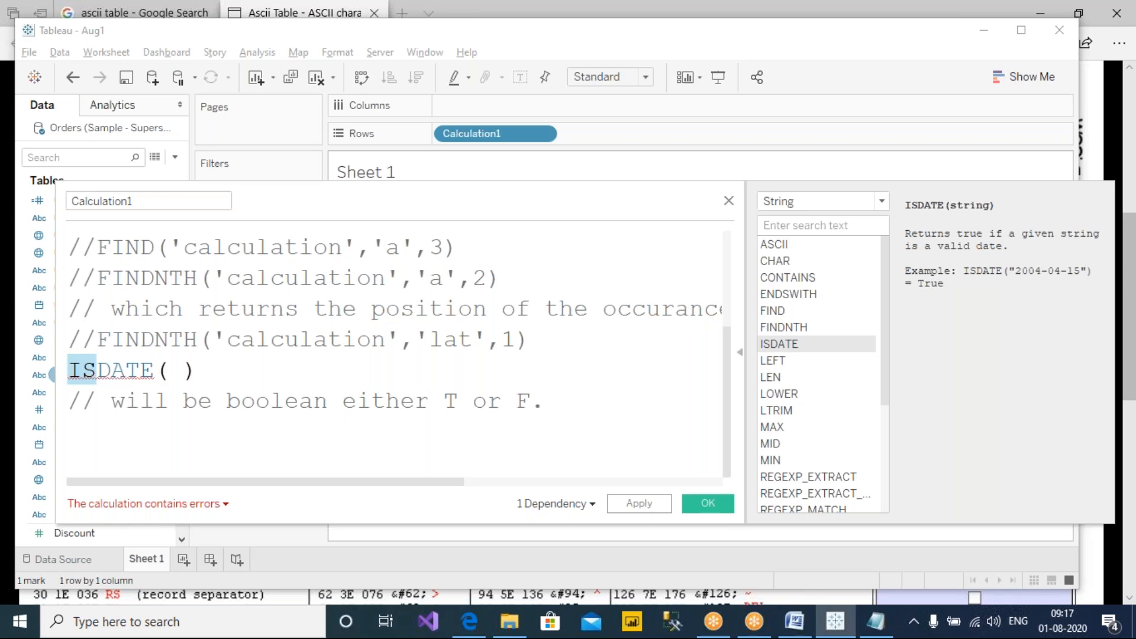
Enter the string 'tableau' as the ISDATE function's argument.
{"action": "left_click", "coordinate": [176, 370]}
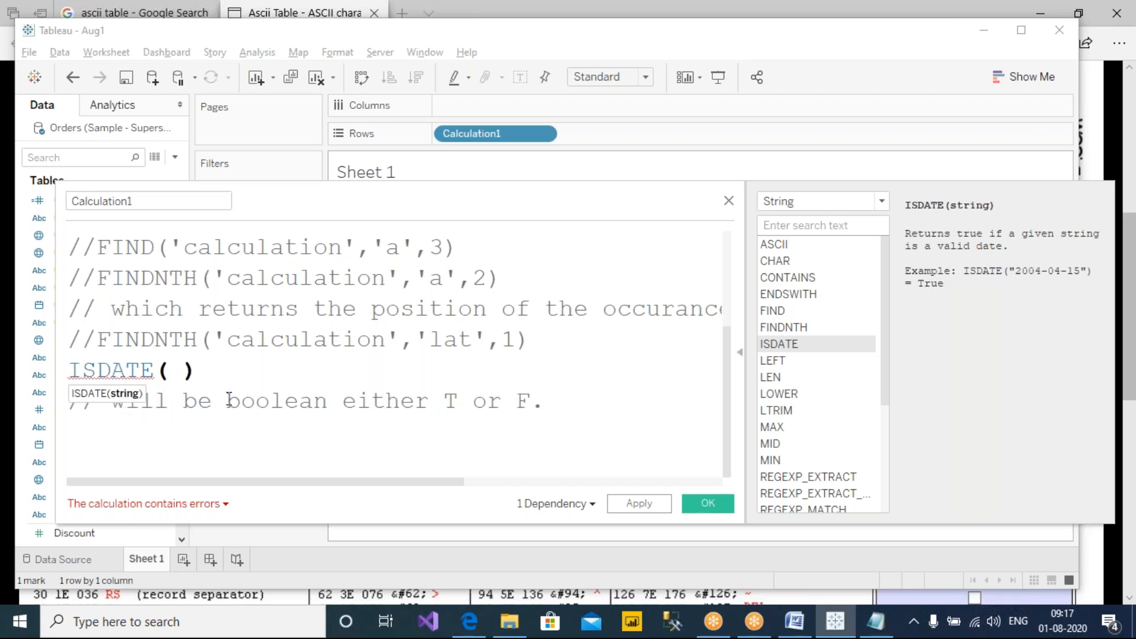
{"action": "key", "text": "BackSpace"}
{"action": "type", "text": "''"}
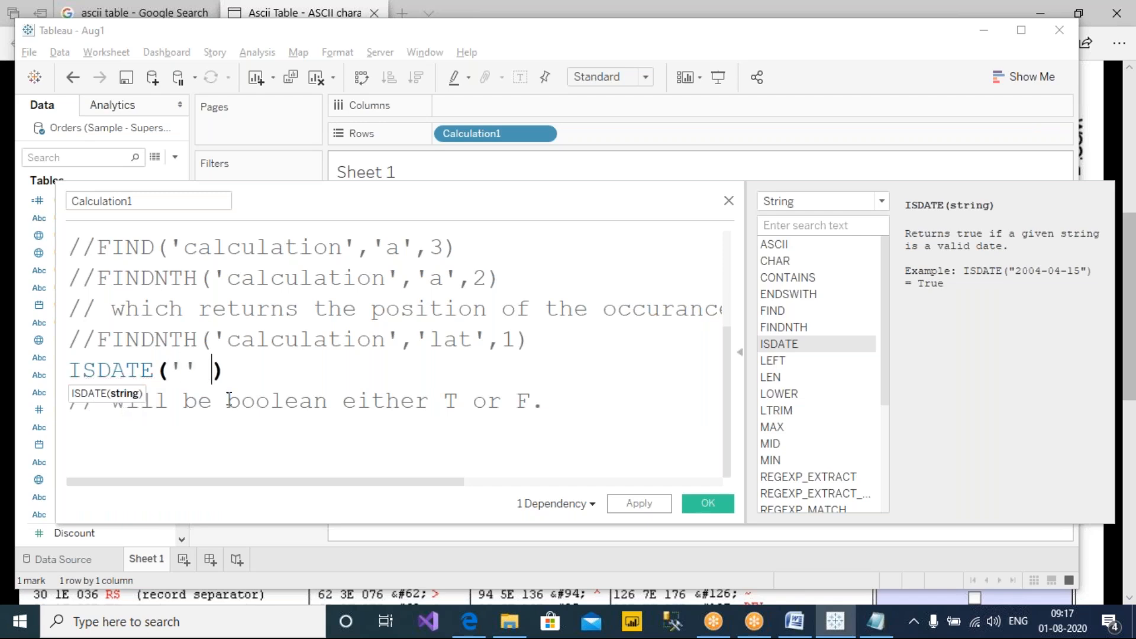
{"action": "key", "text": "Left"}
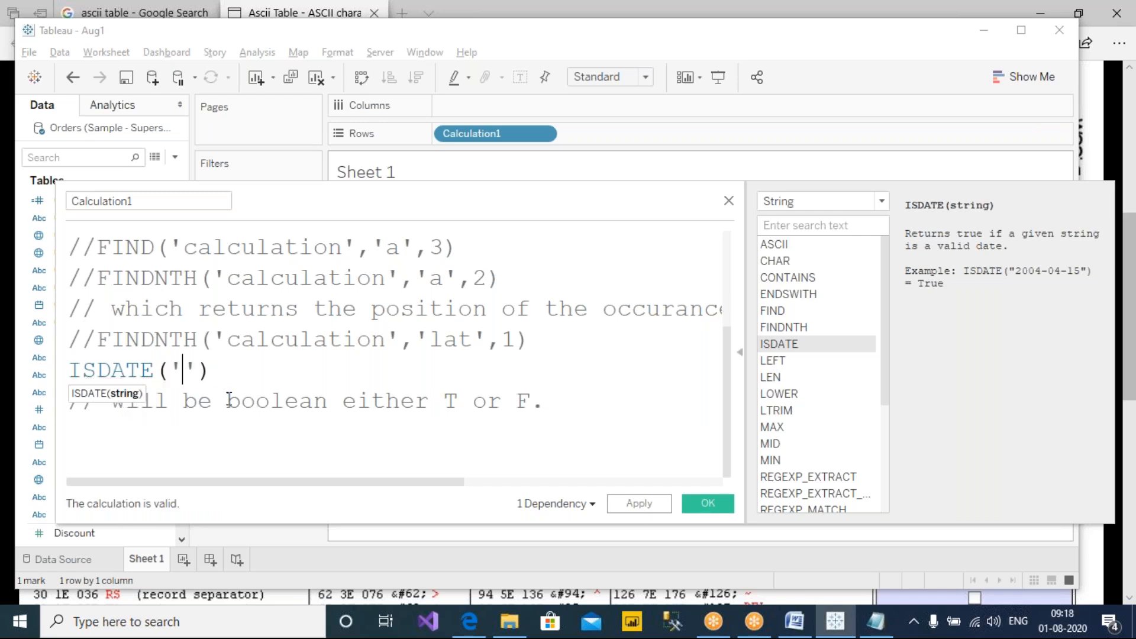
{"action": "type", "text": "tableau"}
Highlight 'tableau', apply the ISDATE formula, and move the calculation editor lower so it uncovers the sheet's result.
{"action": "left_click_drag", "start_coordinate": [322, 371], "coordinate": [27, 368]}
{"action": "left_click", "coordinate": [224, 376]}
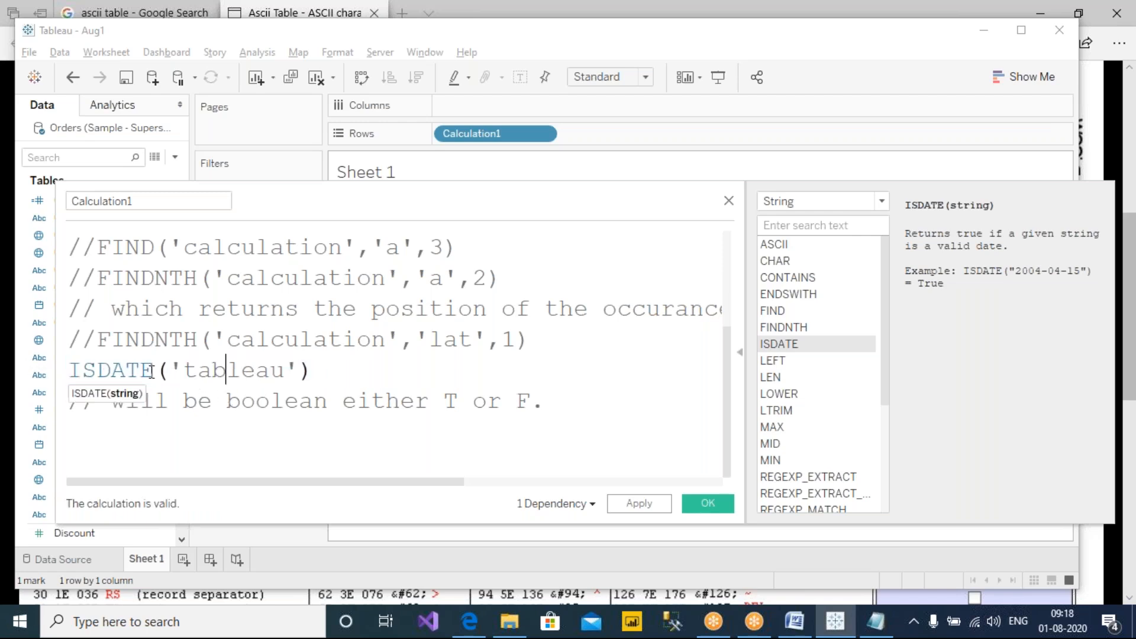
{"action": "left_click_drag", "start_coordinate": [183, 372], "coordinate": [286, 373]}
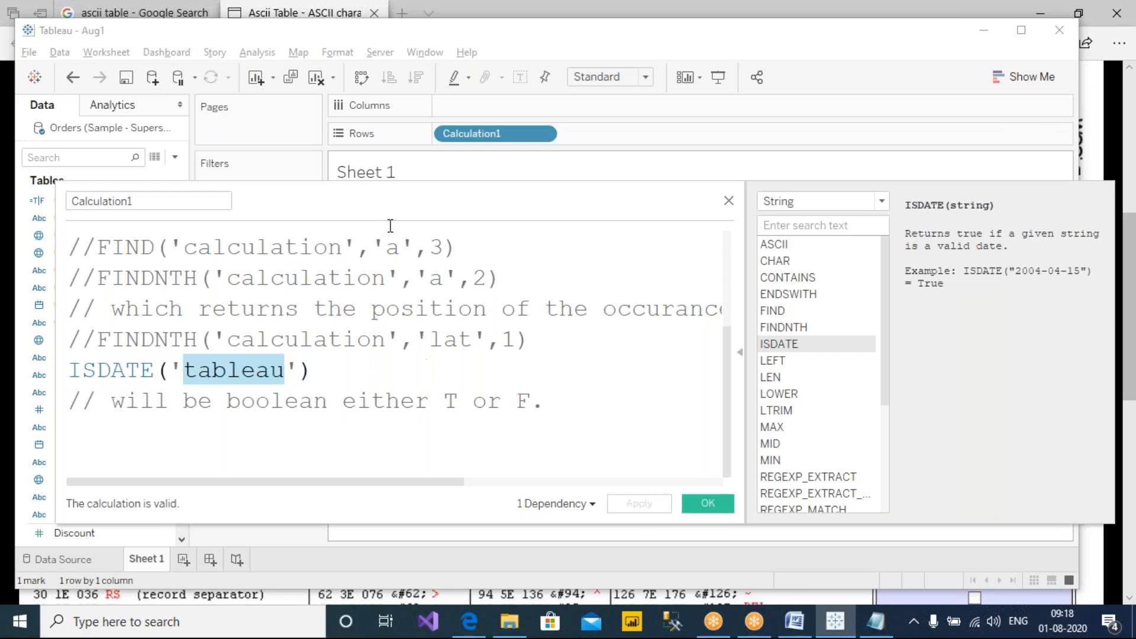
{"action": "left_click_drag", "start_coordinate": [446, 193], "coordinate": [361, 230]}
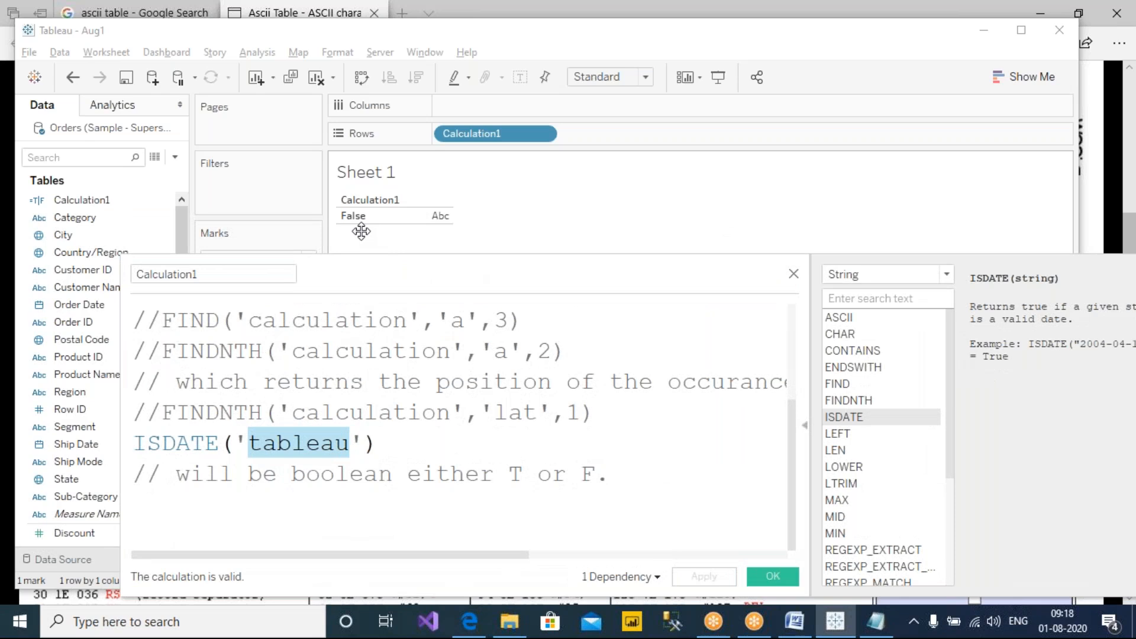
{"action": "left_click_drag", "start_coordinate": [367, 271], "coordinate": [302, 251]}
Replace the ISDATE argument 'tableau' with '08-01-20' and apply the calculation.
{"action": "left_click", "coordinate": [225, 424]}
{"action": "left_click_drag", "start_coordinate": [182, 423], "coordinate": [284, 423]}
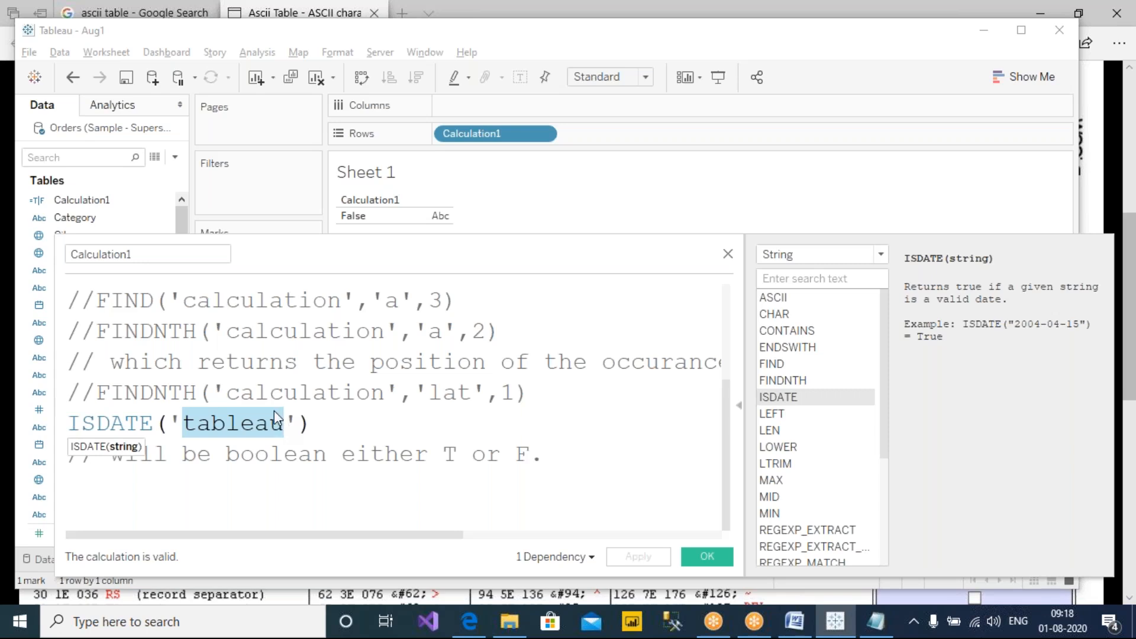
{"action": "type", "text": "08-0"}
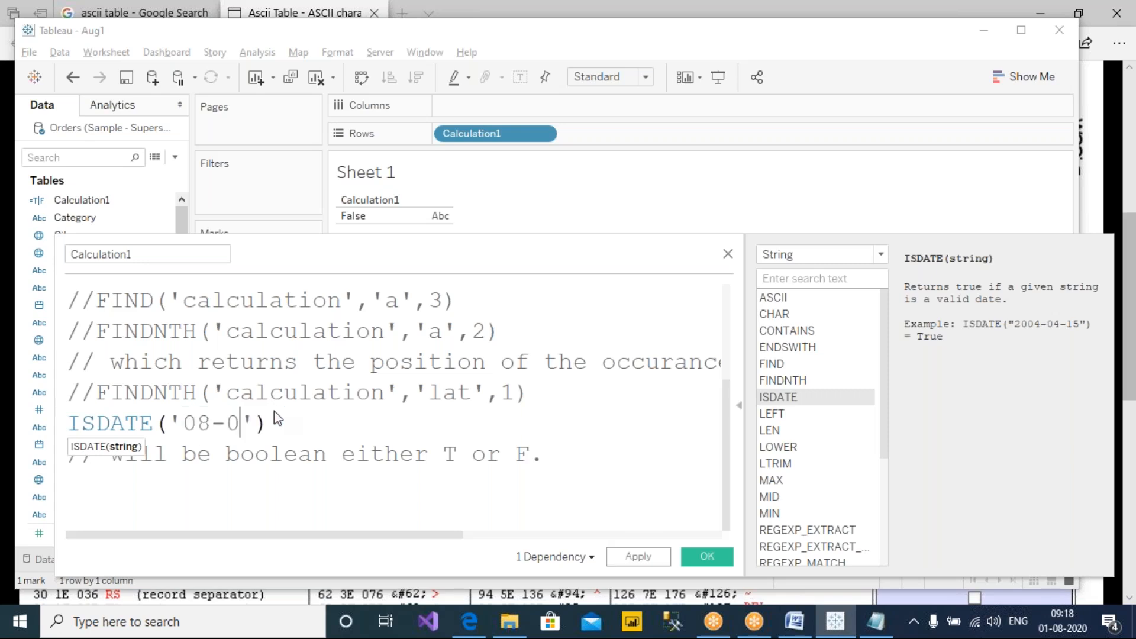
{"action": "type", "text": "1-20"}
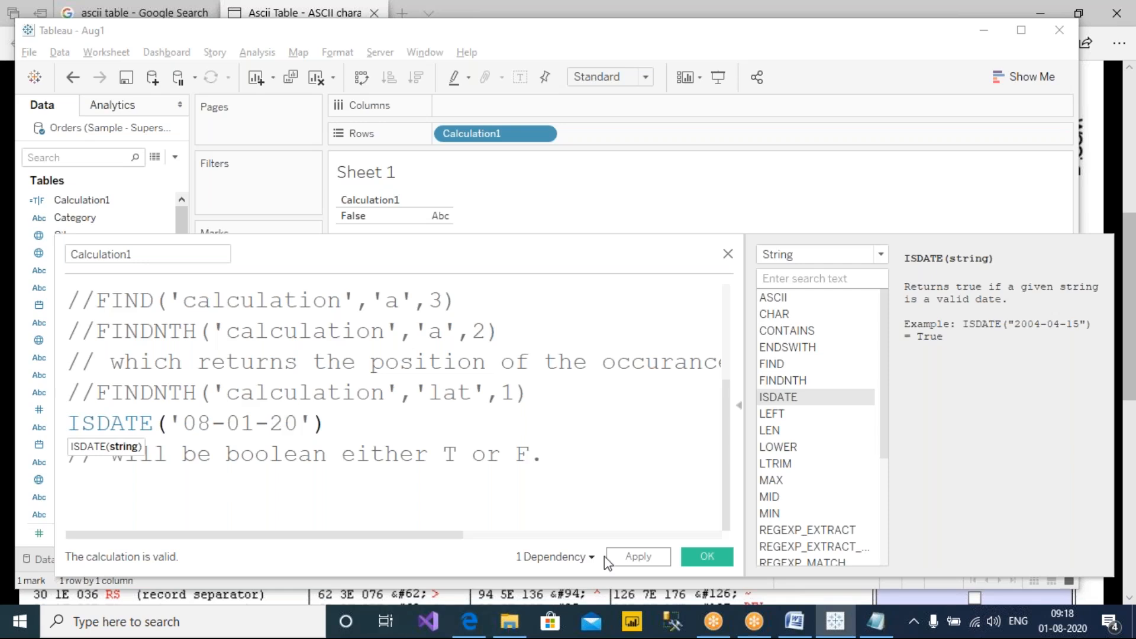
{"action": "left_click", "coordinate": [629, 558]}
Extend the ISDATE date string to '08-01-2020', apply the calculation, and highlight the date.
{"action": "left_click_drag", "start_coordinate": [183, 424], "coordinate": [299, 425]}
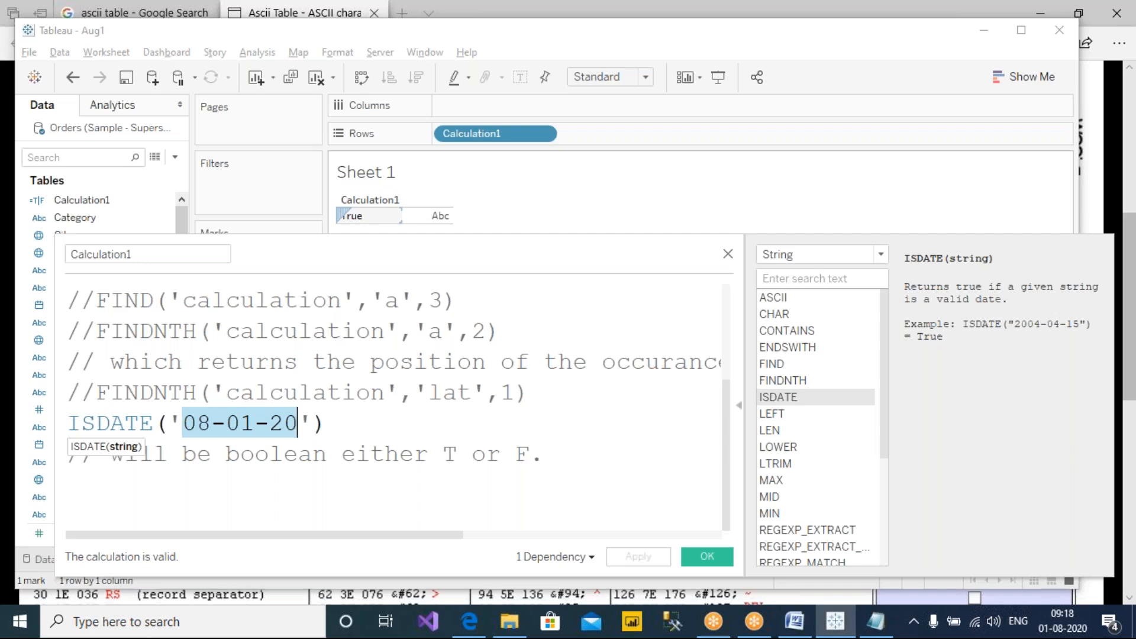
{"action": "left_click", "coordinate": [297, 424]}
{"action": "type", "text": "20"}
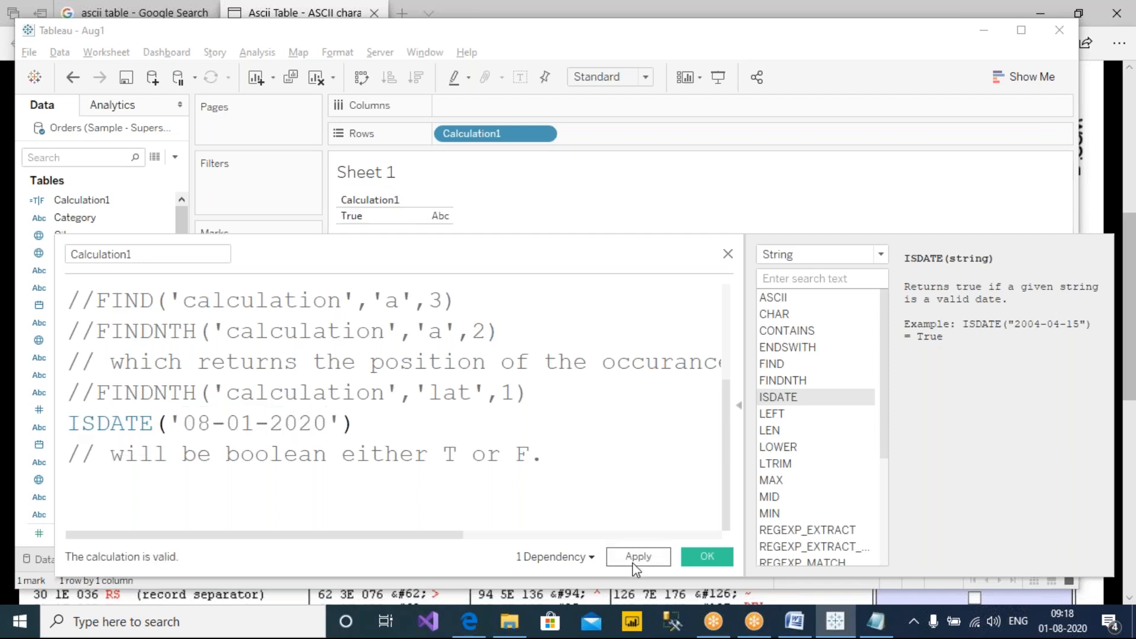
{"action": "left_click_drag", "start_coordinate": [183, 424], "coordinate": [336, 422]}
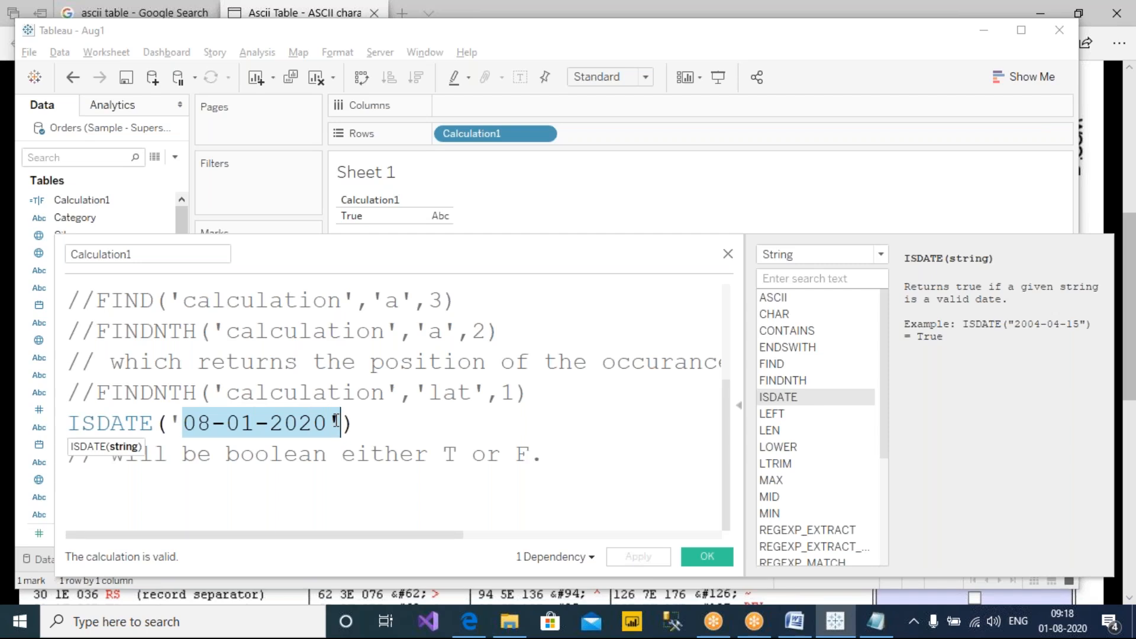
{"action": "left_click", "coordinate": [410, 422]}
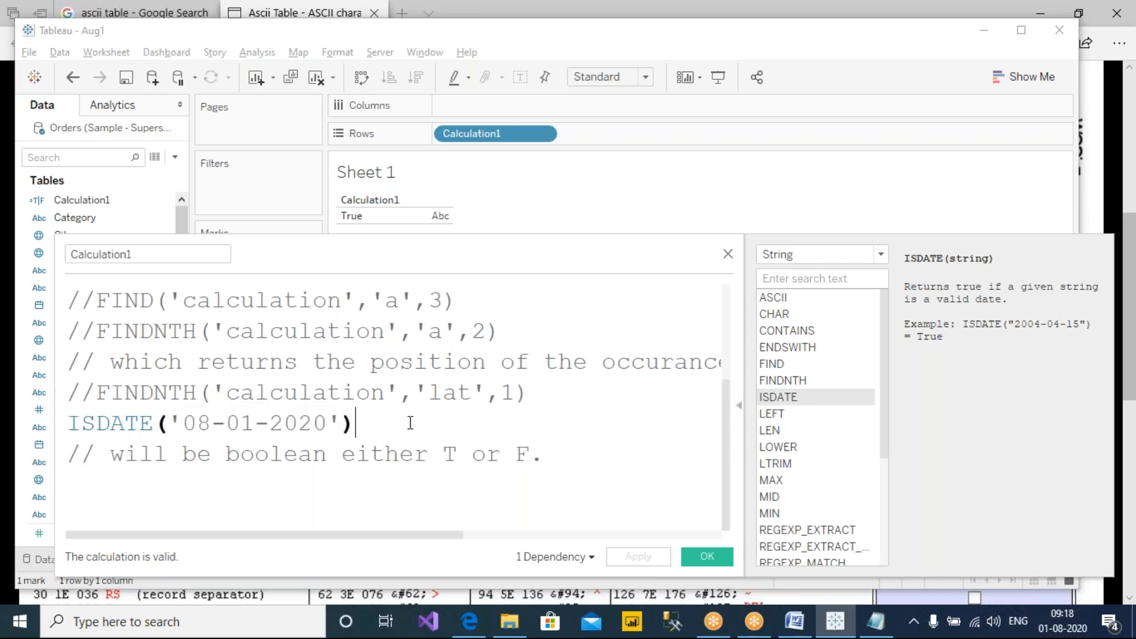
Comment out the ISDATE formula and add blank lines below the boolean comment.
{"action": "left_click", "coordinate": [74, 423]}
{"action": "type", "text": "//"}
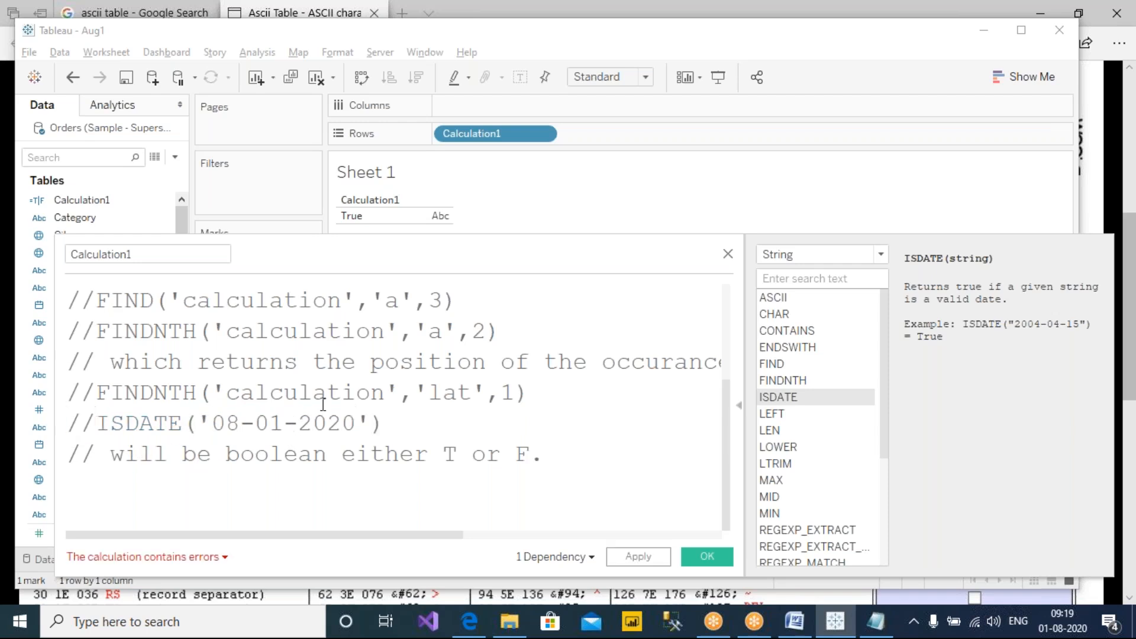
{"action": "left_click", "coordinate": [591, 462]}
{"action": "key", "text": "Return"}
{"action": "key", "text": "Return"}
{"action": "key", "text": "Return"}
{"action": "key", "text": "Return"}
{"action": "key", "text": "Return"}
{"action": "key", "text": "Return"}
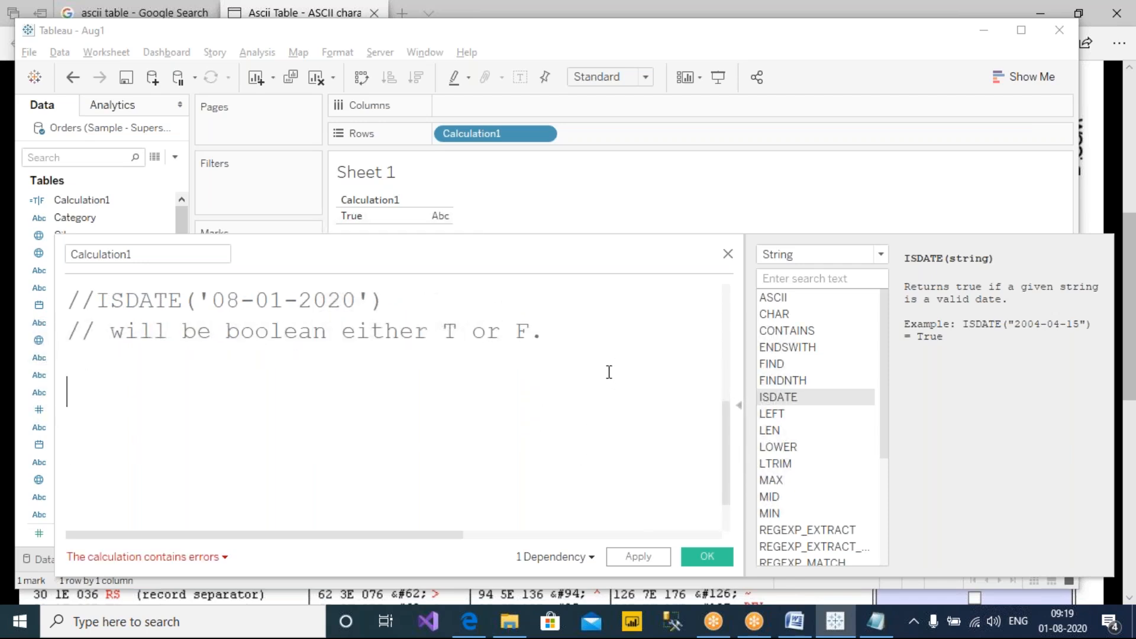
Insert an empty LEFT function on the line below the boolean comment and slightly enlarge the editor text.
{"action": "left_click_drag", "start_coordinate": [887, 333], "coordinate": [888, 367]}
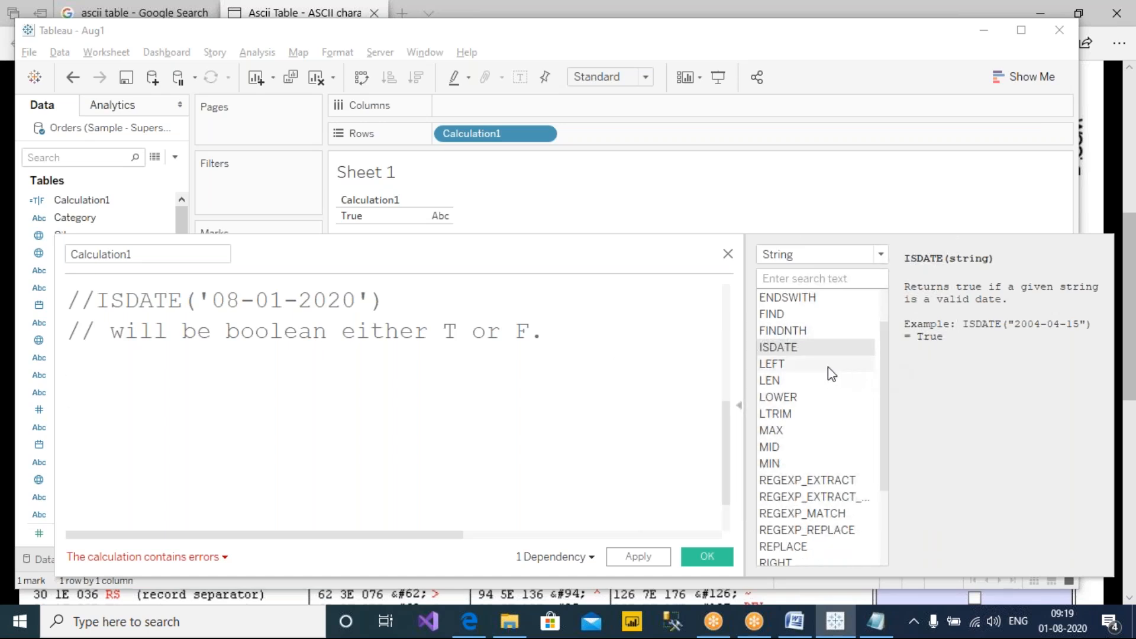
{"action": "left_click", "coordinate": [380, 358]}
{"action": "double_click", "coordinate": [772, 365]}
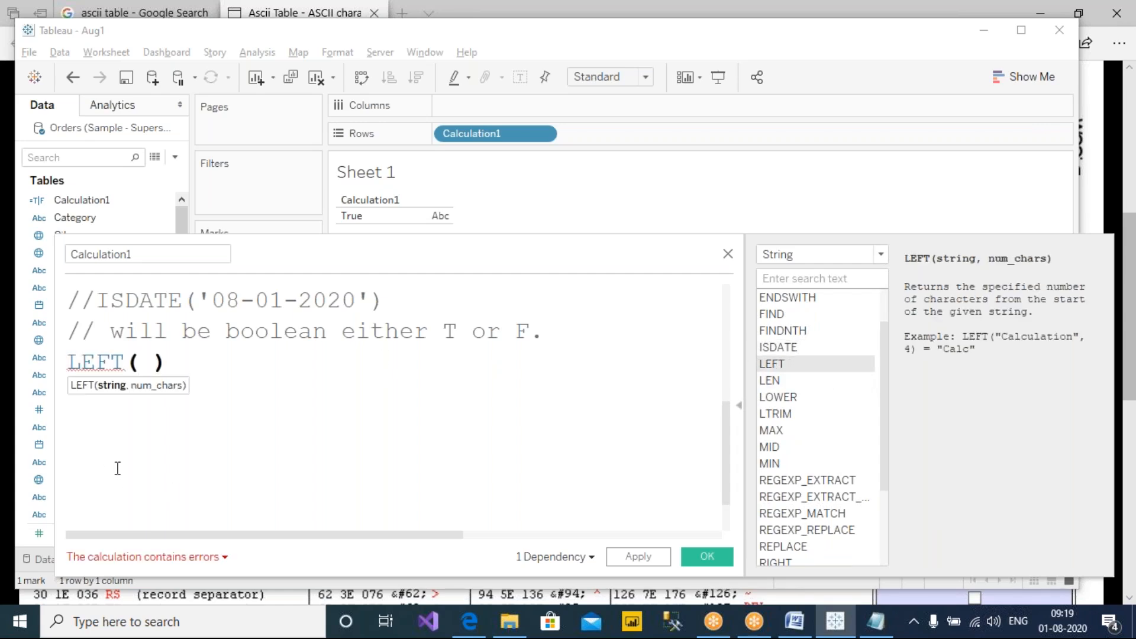
{"action": "scroll", "coordinate": [118, 468], "scroll_direction": "up", "scroll_amount": 4}
{"action": "scroll", "coordinate": [118, 468], "scroll_direction": "down", "scroll_amount": 5}
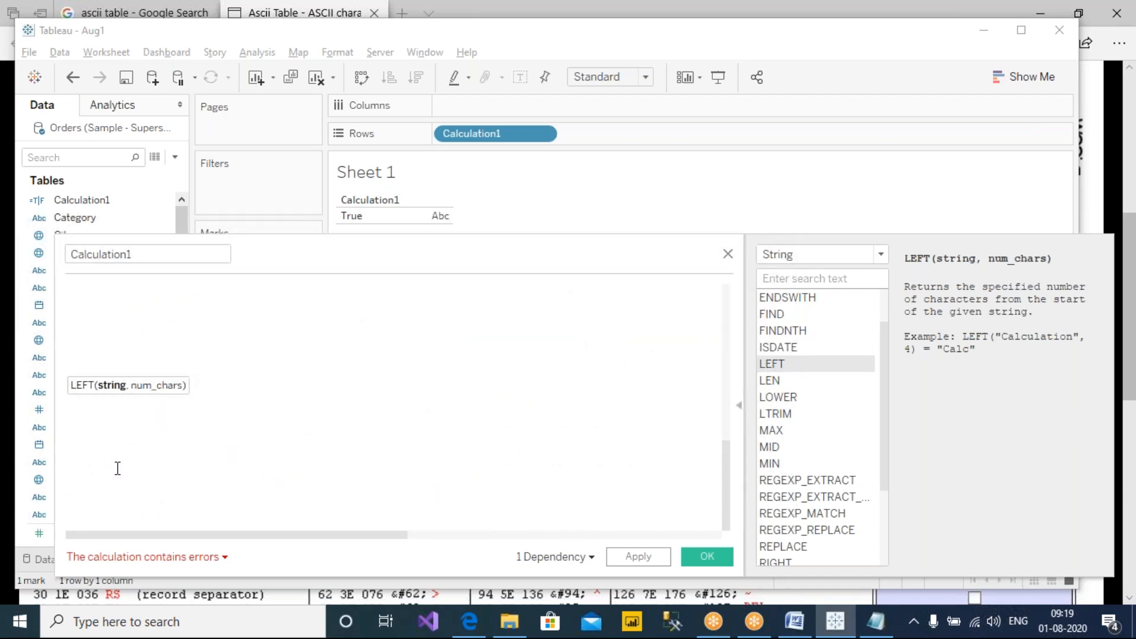
{"action": "scroll", "coordinate": [118, 468], "scroll_direction": "up", "scroll_amount": 2}
{"action": "scroll", "coordinate": [118, 468], "scroll_direction": "down", "scroll_amount": 1}
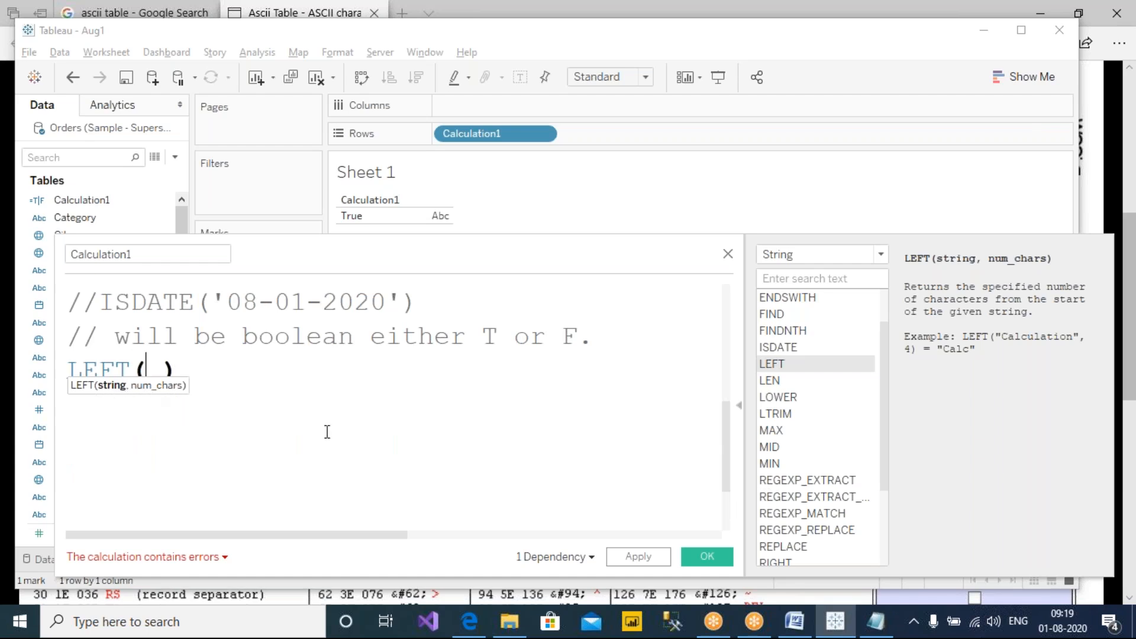
Complete the formula as LEFT("Hello",3), highlight the letters Hel, and apply the calculation.
{"action": "type", "text": "\"\""}
{"action": "type", "text": "Hello"}
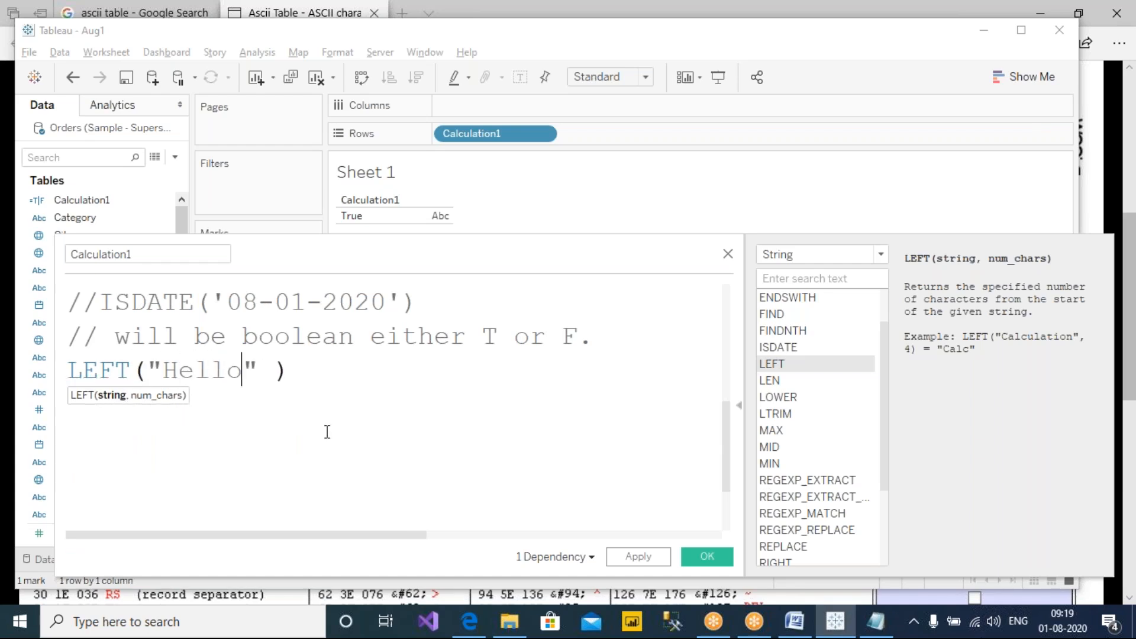
{"action": "type", "text": ","}
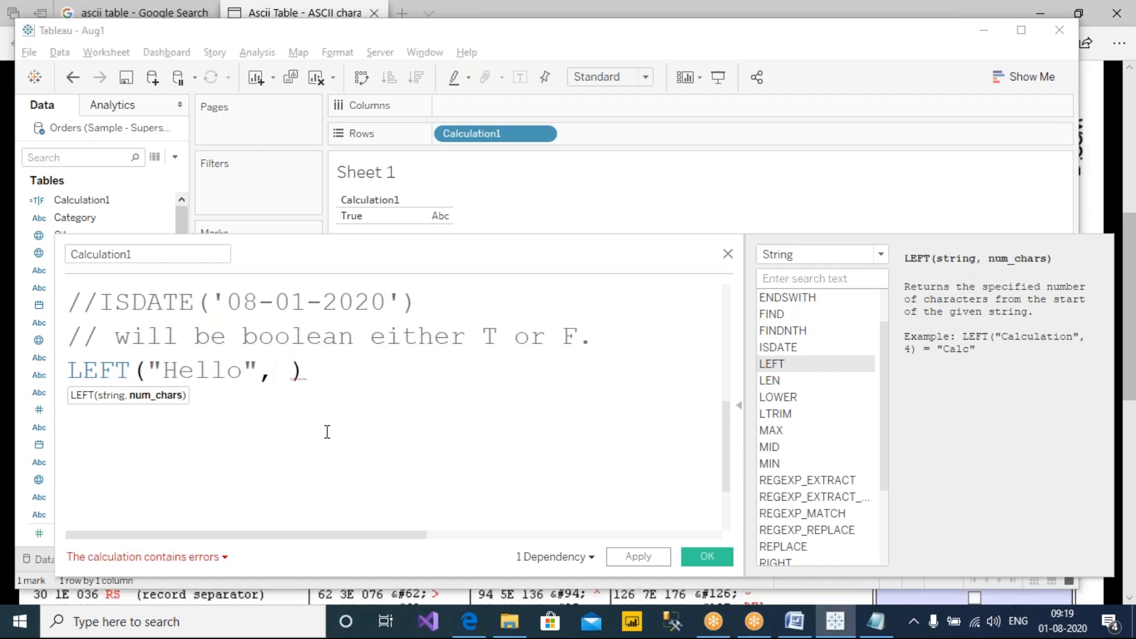
{"action": "type", "text": "3"}
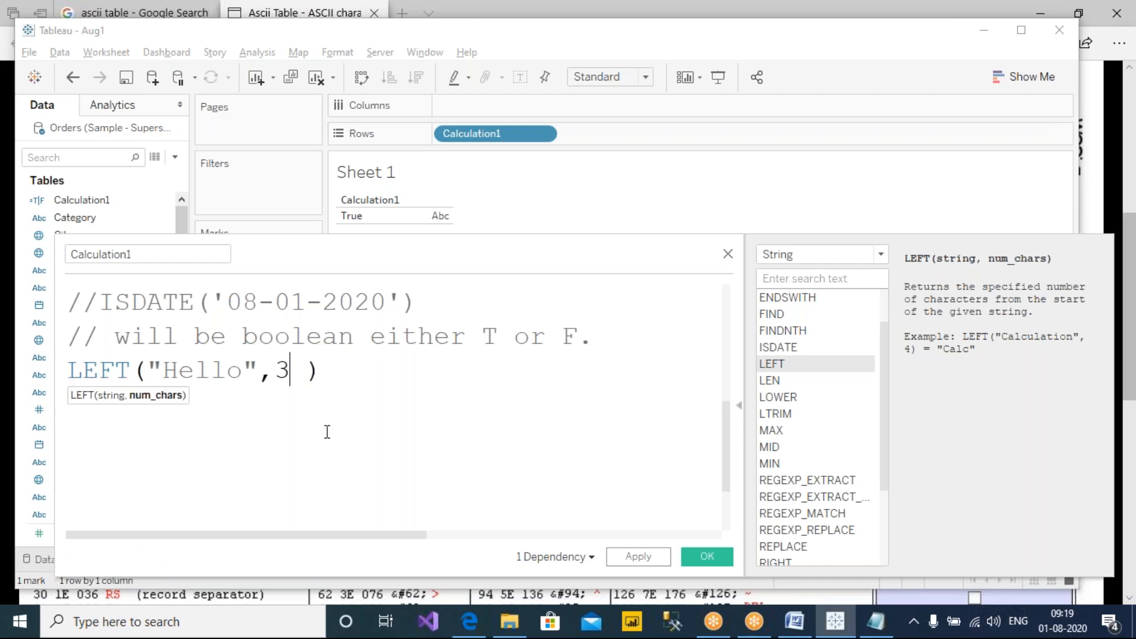
{"action": "key", "text": "Delete"}
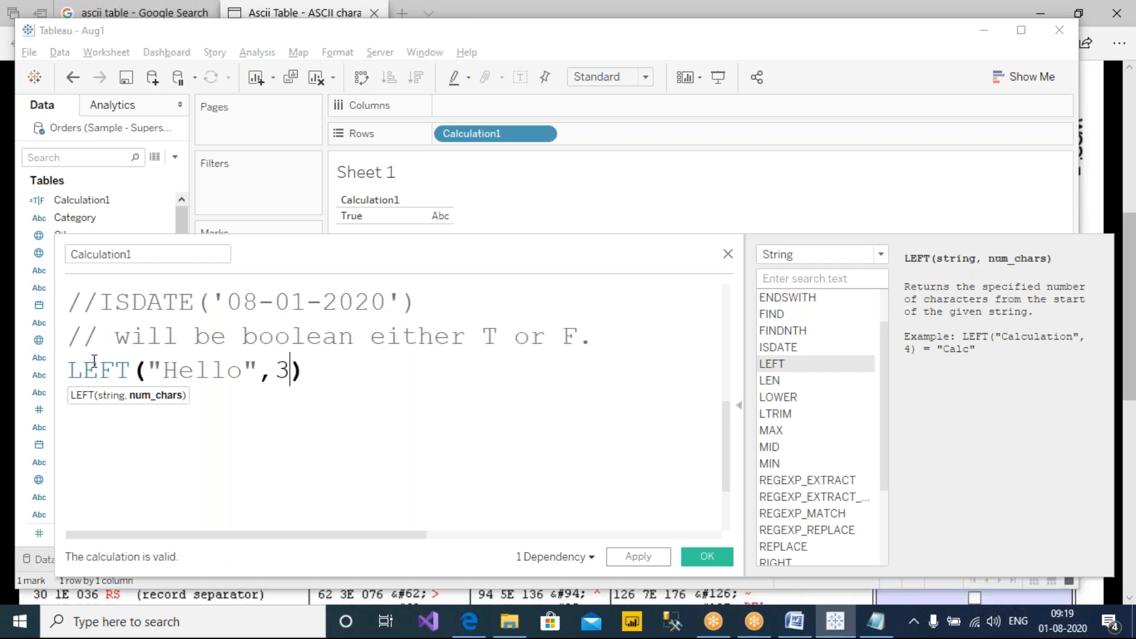
{"action": "left_click_drag", "start_coordinate": [163, 372], "coordinate": [212, 373]}
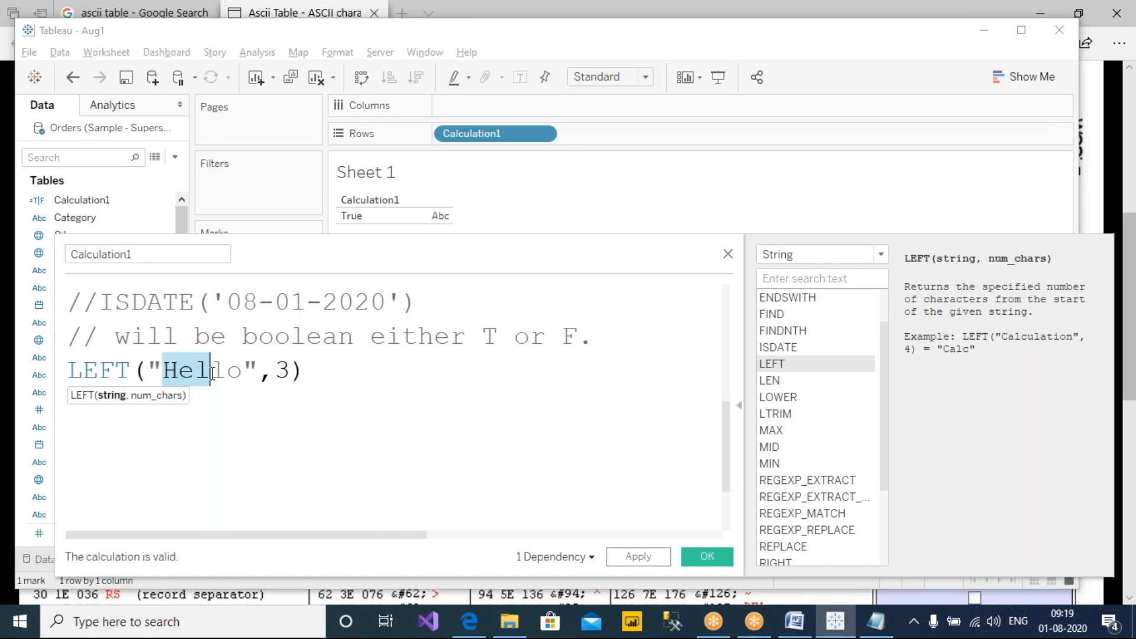
{"action": "left_click", "coordinate": [639, 556]}
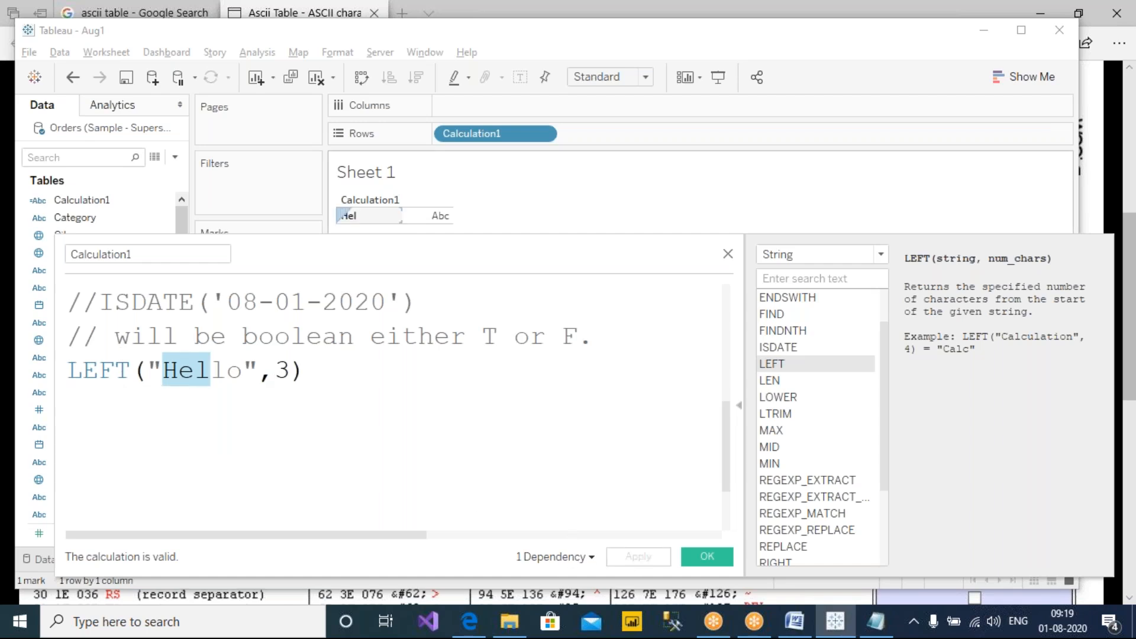
Set the LEFT function's character count to 10 and apply the calculation.
{"action": "double_click", "coordinate": [284, 378]}
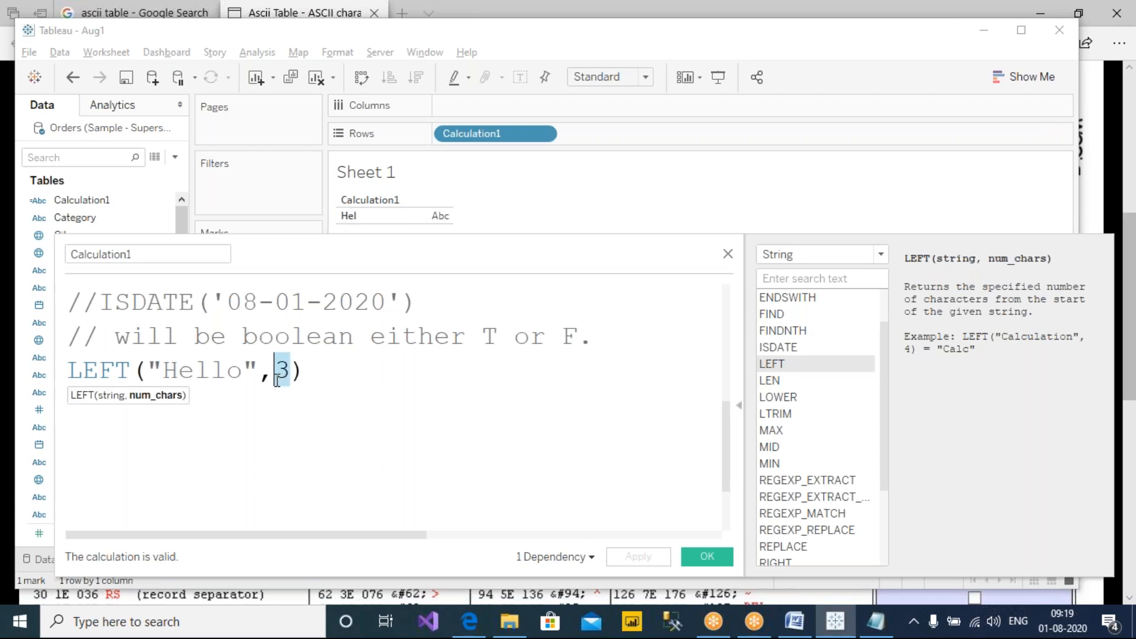
{"action": "type", "text": "10"}
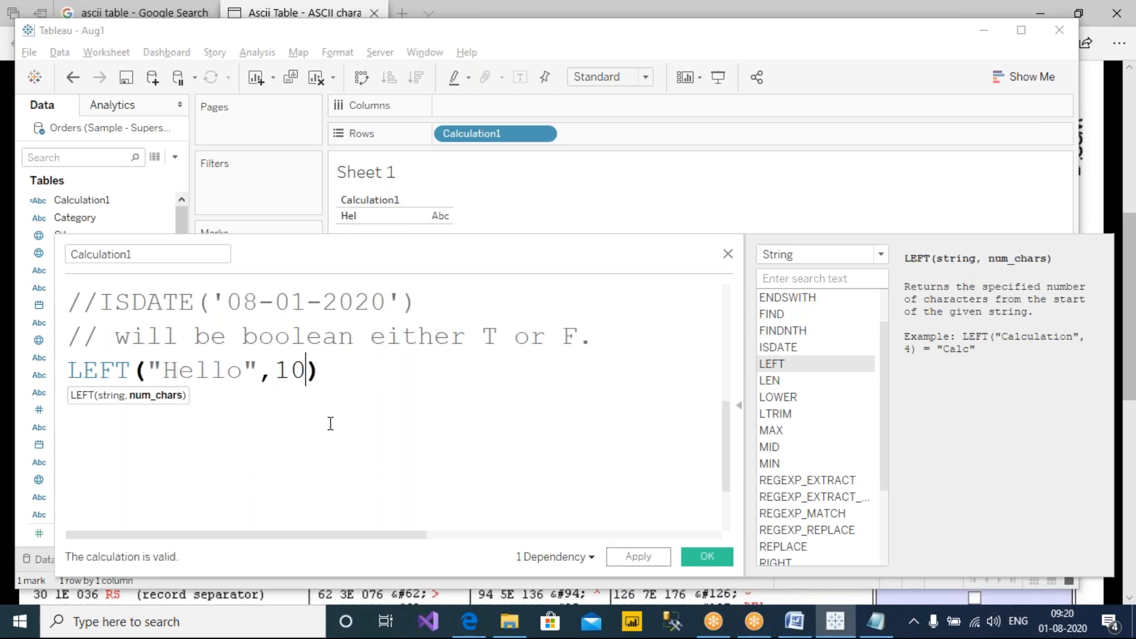
{"action": "left_click", "coordinate": [630, 557]}
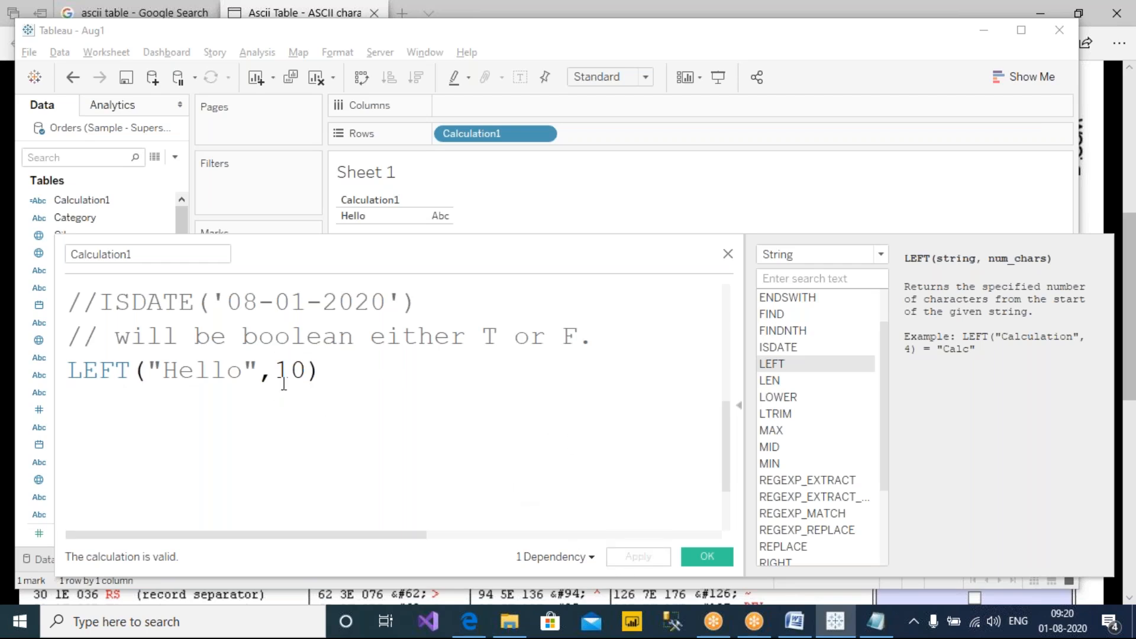
Highlight "Hello" in the LEFT formula, set the character count to 1, and apply the calculation.
{"action": "left_click_drag", "start_coordinate": [178, 372], "coordinate": [235, 373]}
{"action": "left_click_drag", "start_coordinate": [163, 372], "coordinate": [249, 379]}
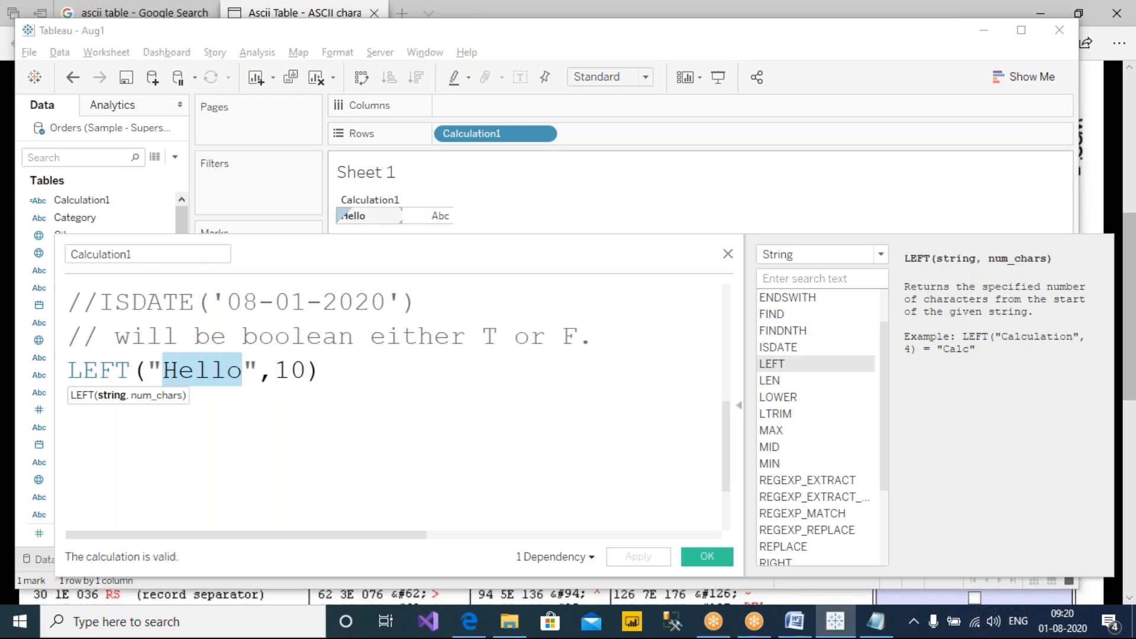
{"action": "left_click_drag", "start_coordinate": [276, 373], "coordinate": [306, 379]}
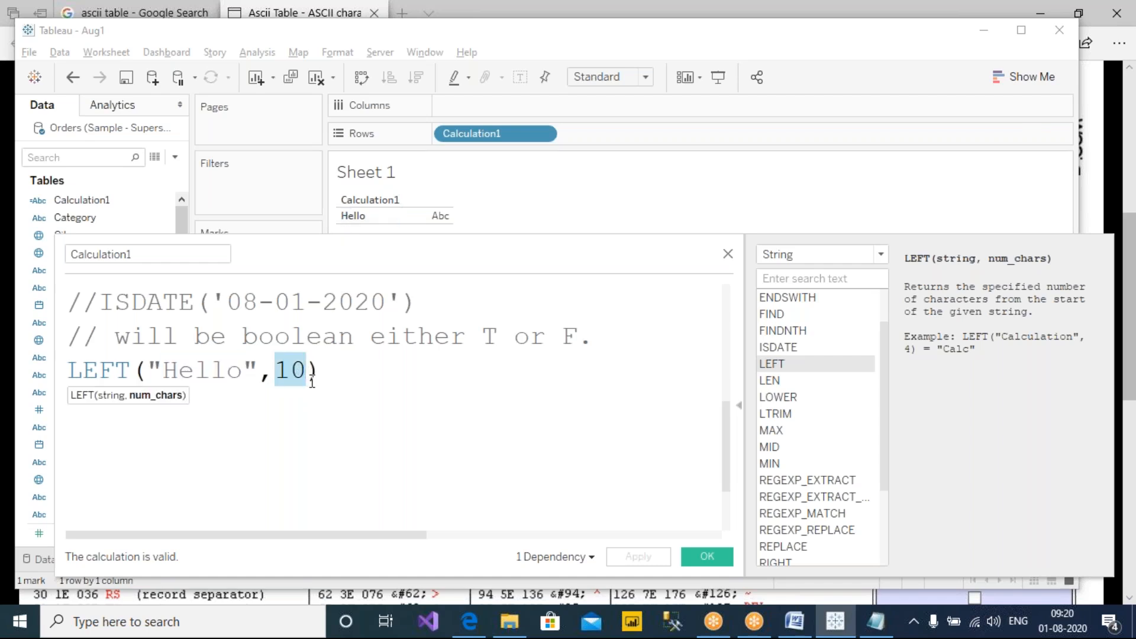
{"action": "type", "text": "1"}
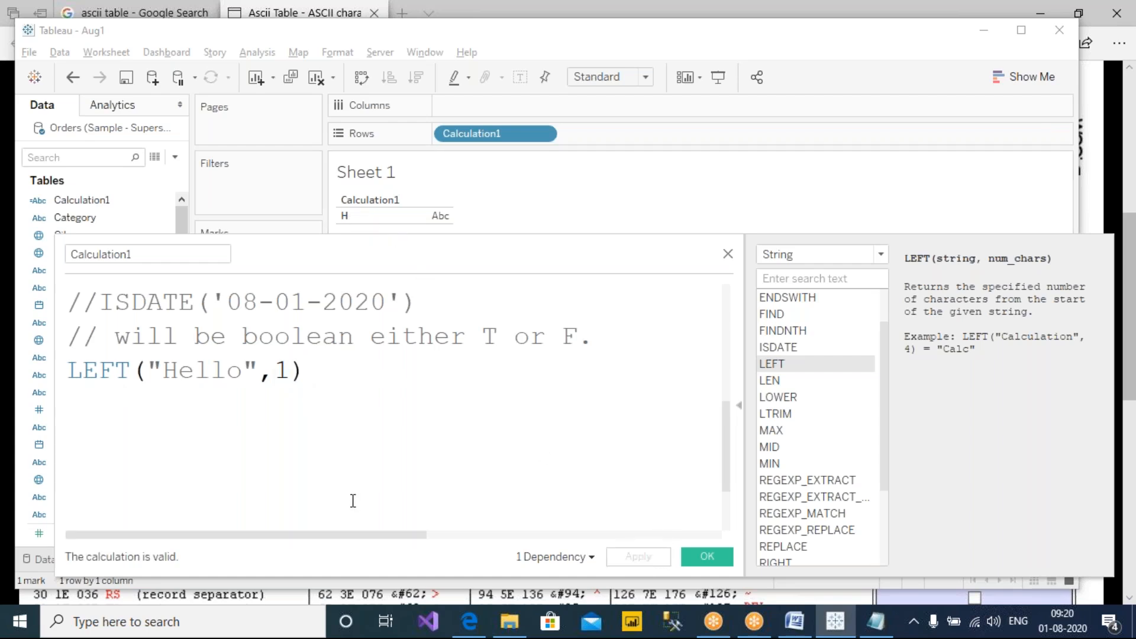
Replace LEFT with RIGHT to form RIGHT("Hello",1), apply the calculation, and highlight the last letter of "Hello".
{"action": "double_click", "coordinate": [120, 366]}
{"action": "type", "text": "right"}
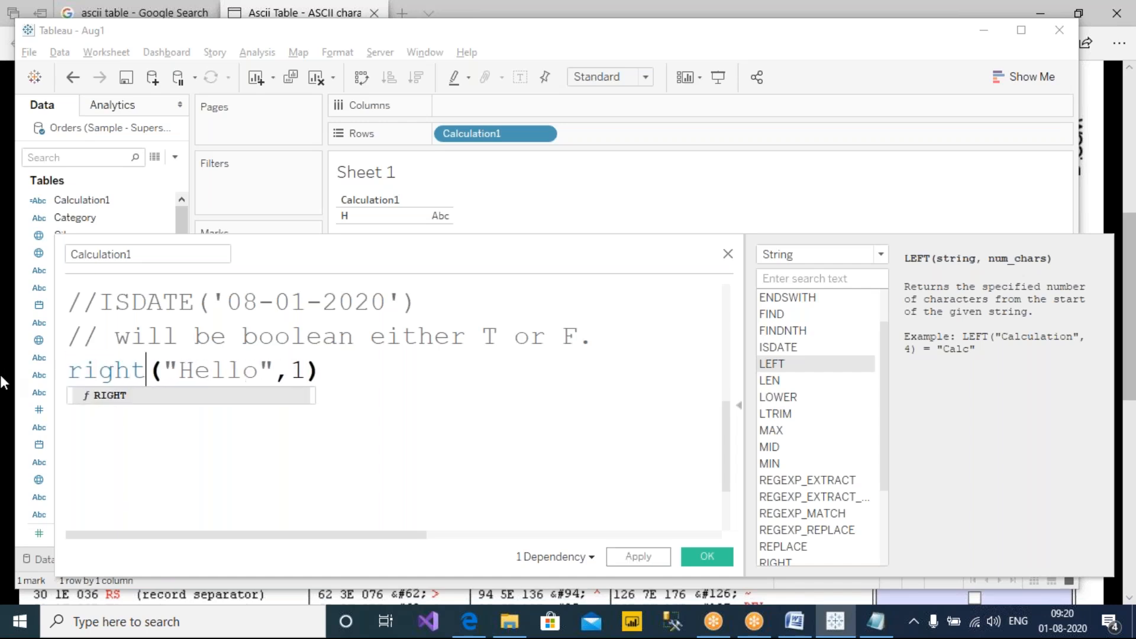
{"action": "key", "text": "Right"}
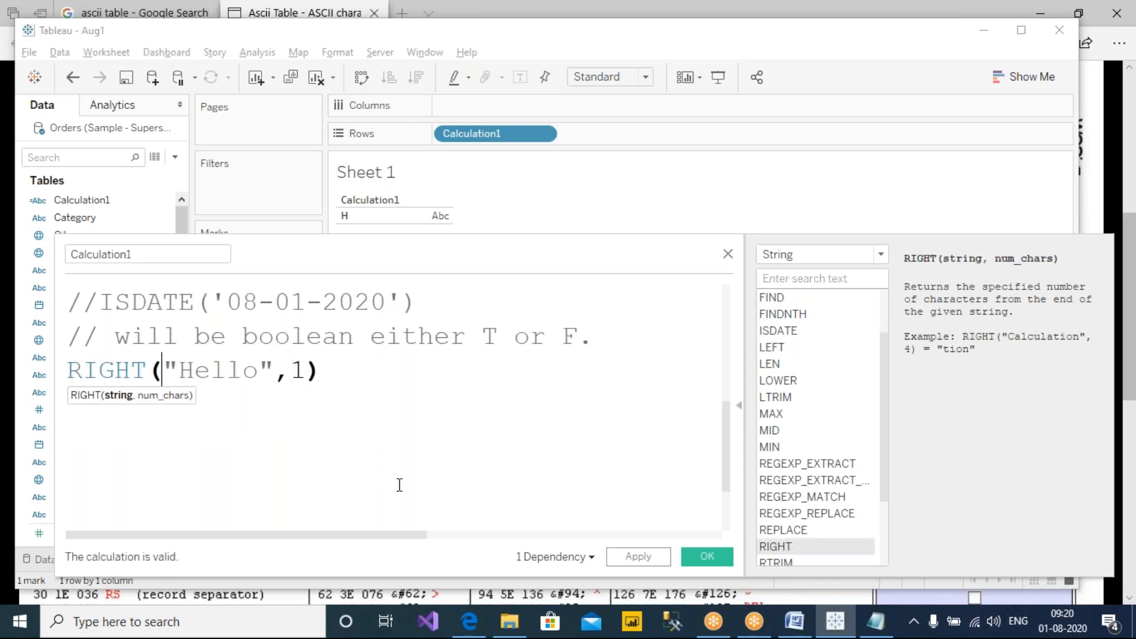
{"action": "left_click", "coordinate": [640, 557]}
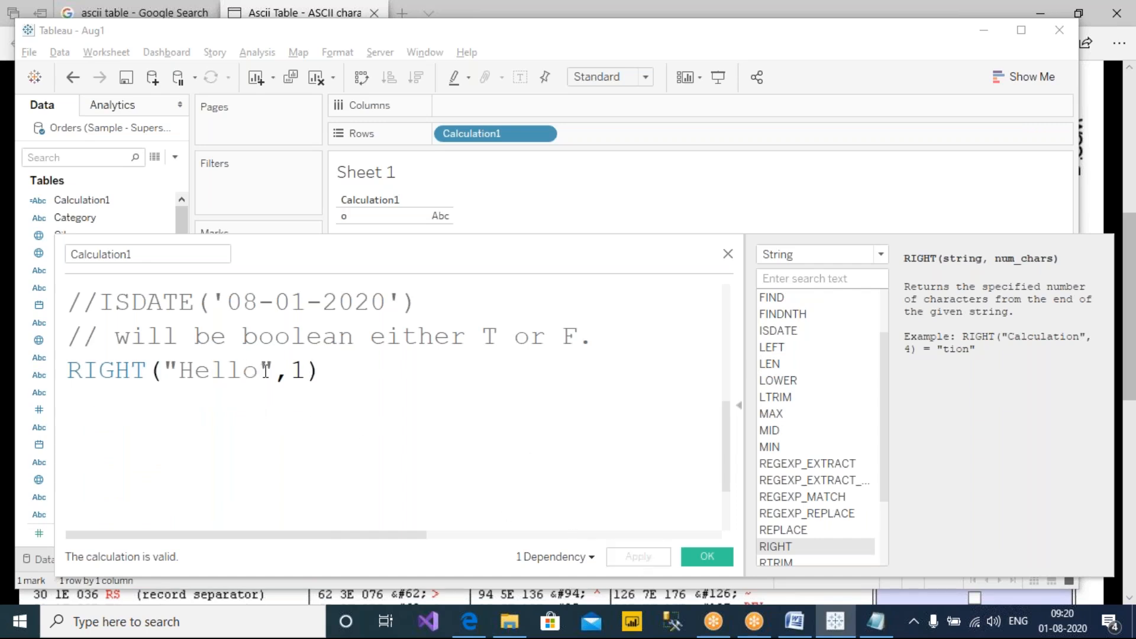
{"action": "left_click_drag", "start_coordinate": [265, 372], "coordinate": [238, 374]}
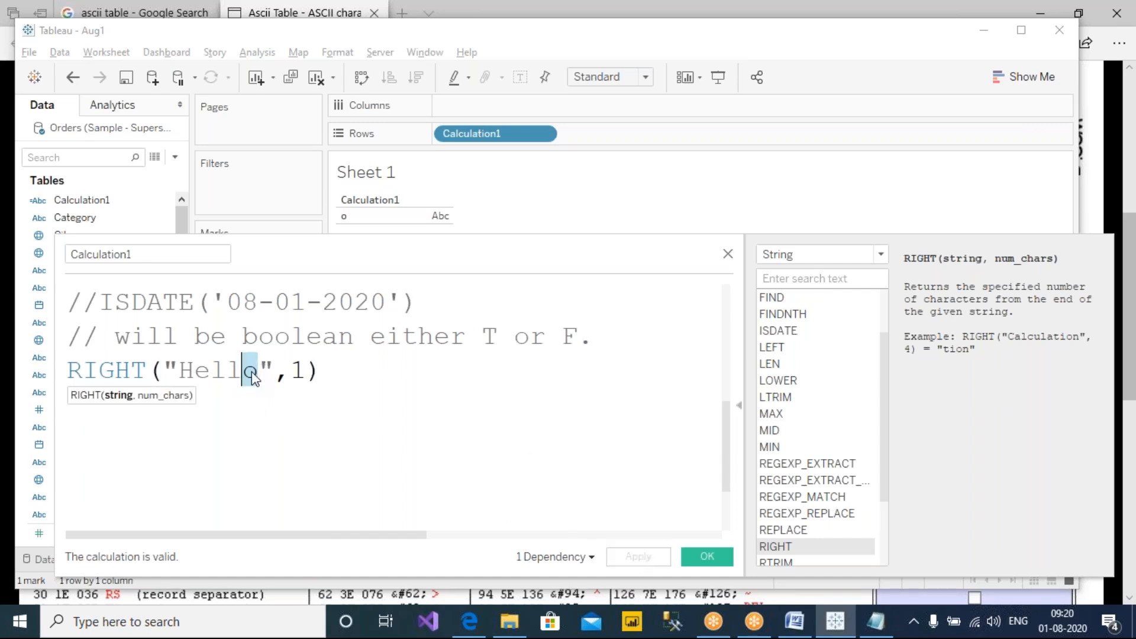
Set the RIGHT function's character count to 3, apply the calculation, and highlight the letters llo in "Hello".
{"action": "left_click_drag", "start_coordinate": [288, 372], "coordinate": [300, 371]}
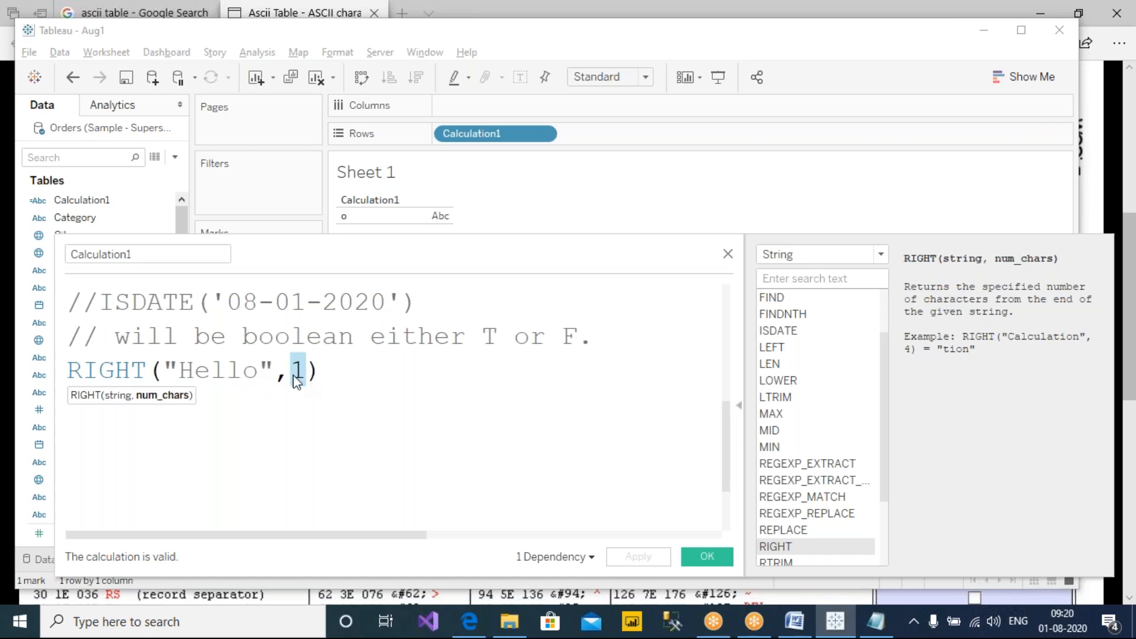
{"action": "type", "text": "3"}
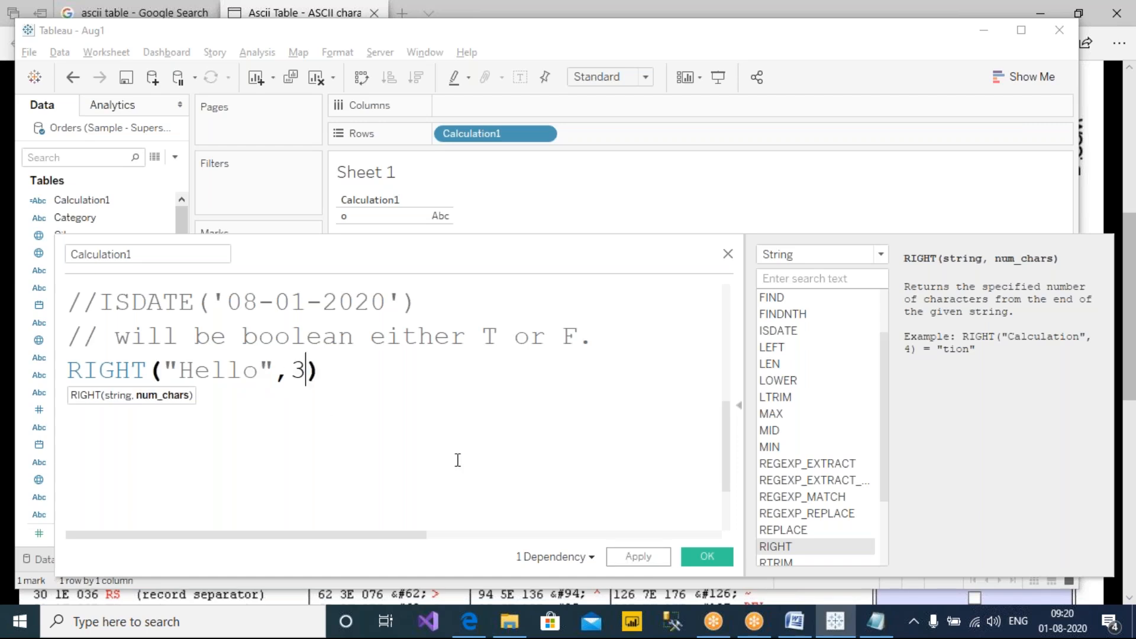
{"action": "left_click", "coordinate": [647, 564]}
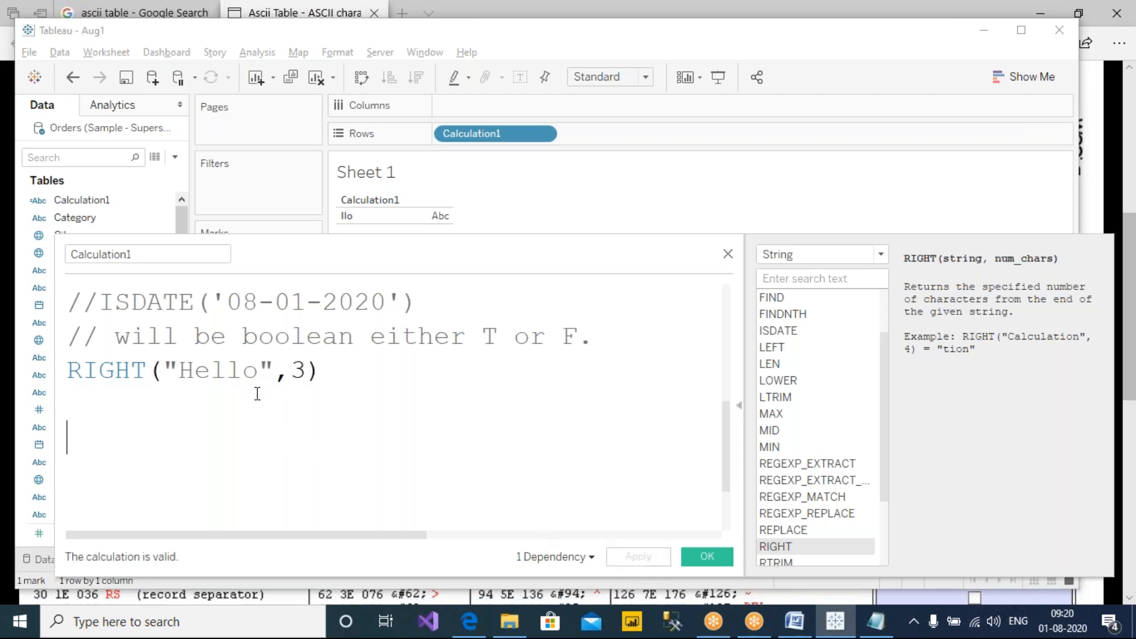
{"action": "left_click", "coordinate": [251, 371]}
{"action": "left_click_drag", "start_coordinate": [251, 372], "coordinate": [212, 372]}
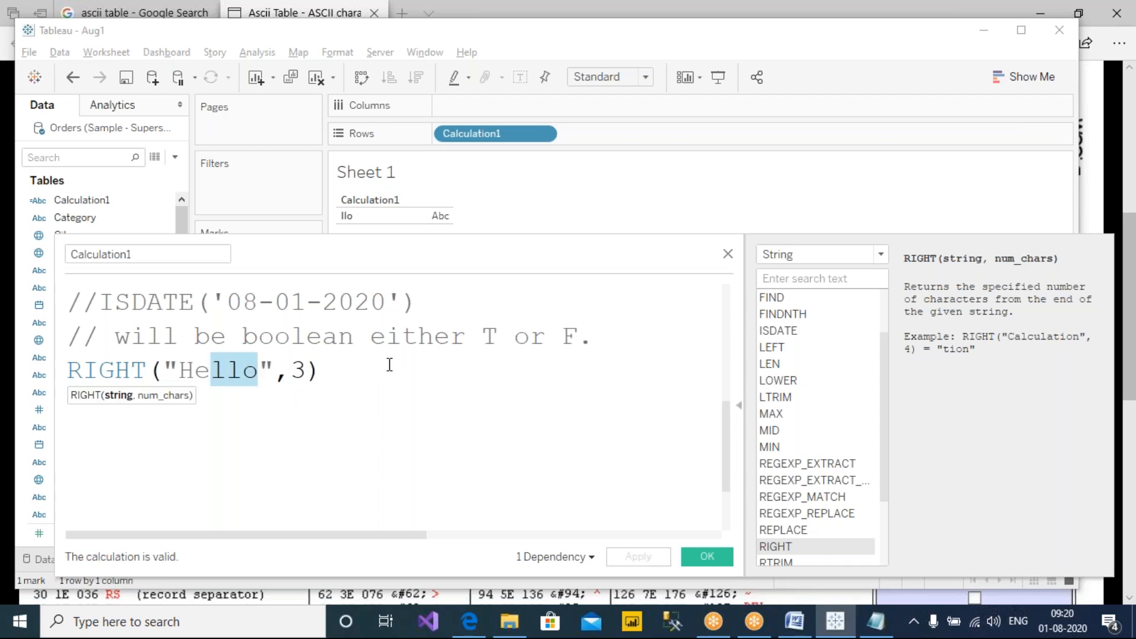
{"action": "left_click", "coordinate": [358, 372]}
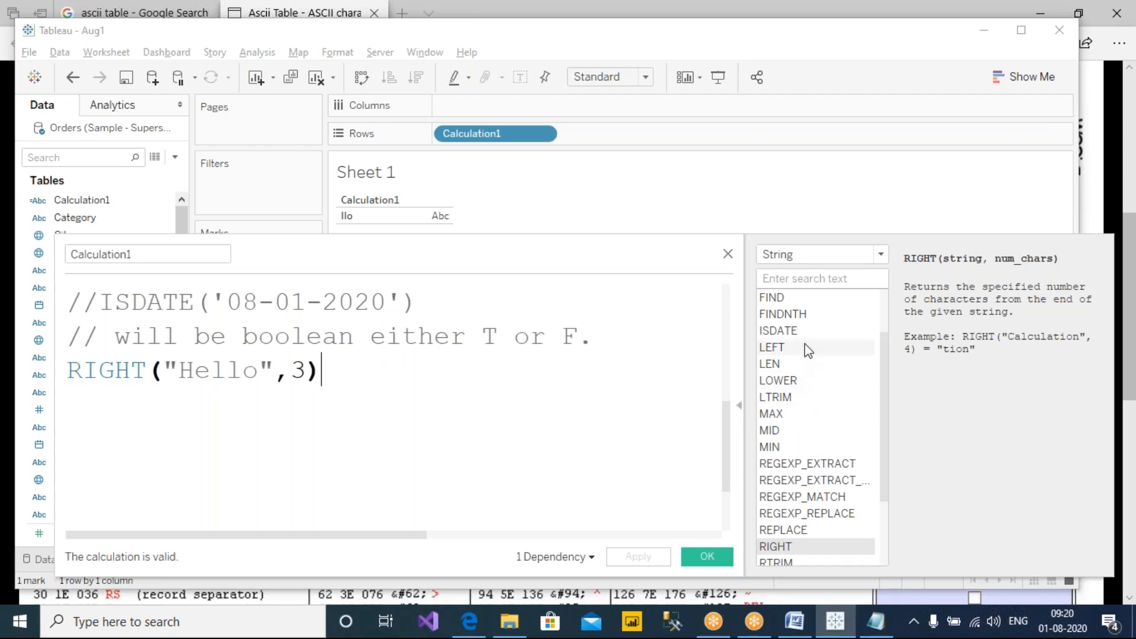
Comment out the RIGHT("Hello",3) line and show the description of the LEN function.
{"action": "left_click", "coordinate": [790, 363]}
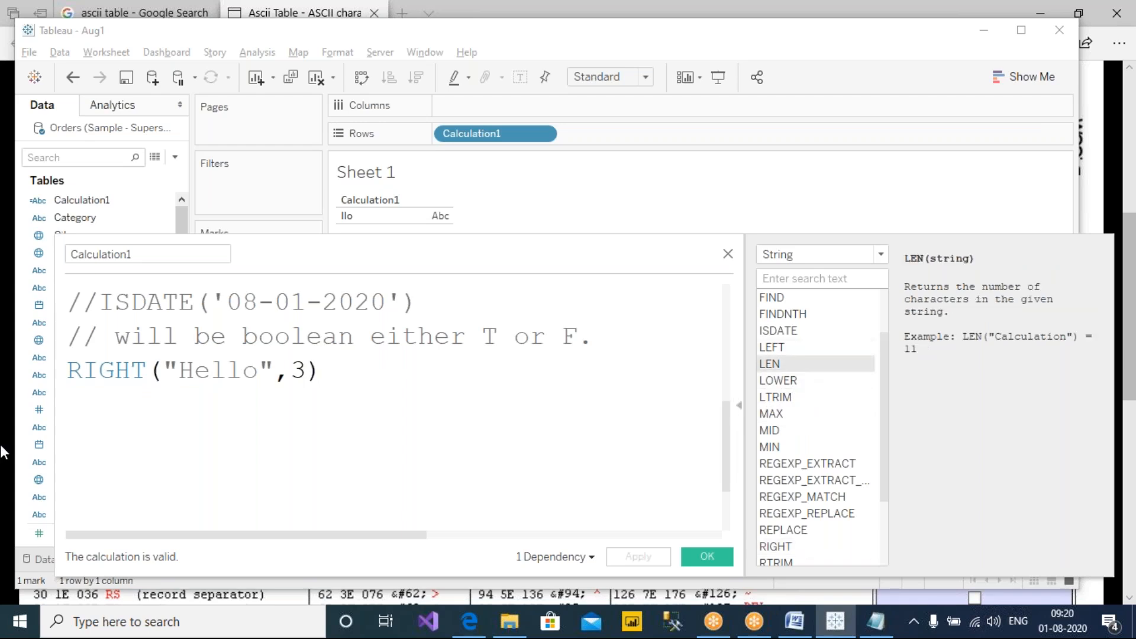
{"action": "left_click", "coordinate": [74, 376]}
{"action": "type", "text": "//"}
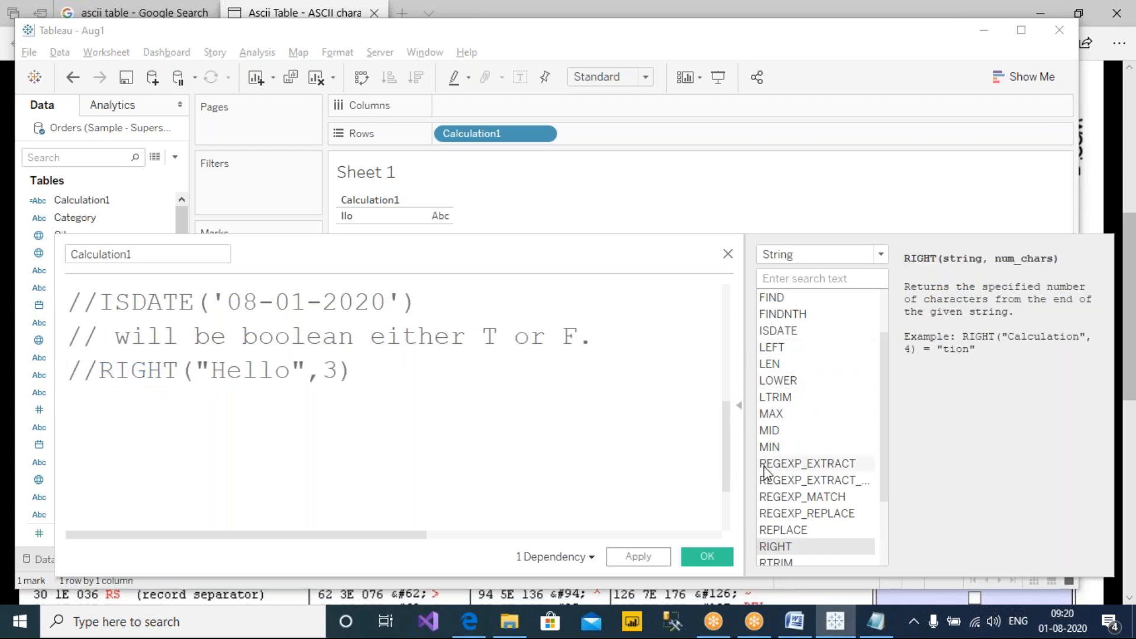
{"action": "left_click", "coordinate": [769, 364]}
{"action": "left_click", "coordinate": [449, 405]}
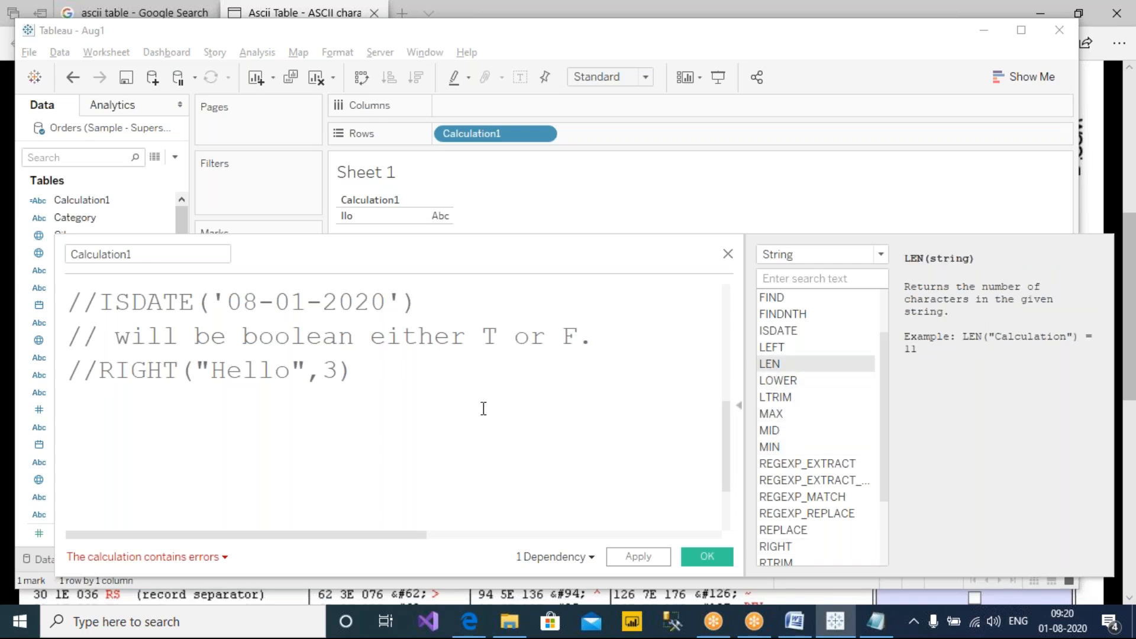
Enter LEN("Saturday") below the commented RIGHT line, apply the calculation, and highlight the word Saturday.
{"action": "type", "text": "len"}
{"action": "key", "text": "Return"}
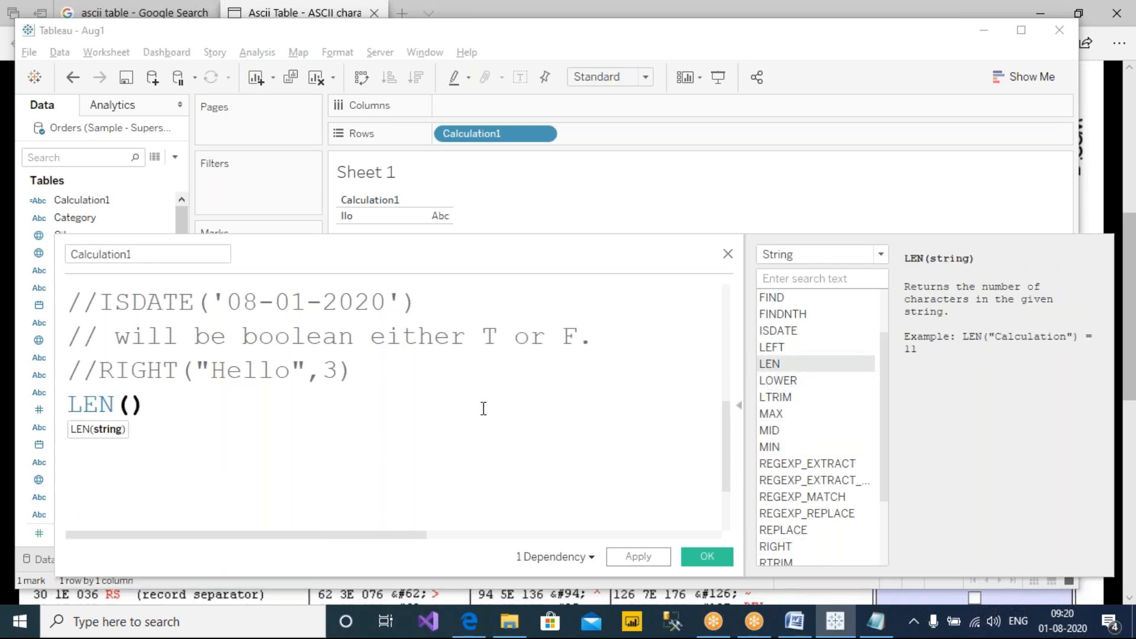
{"action": "type", "text": "\"\""}
{"action": "key", "text": "Left"}
{"action": "type", "text": "Sa"}
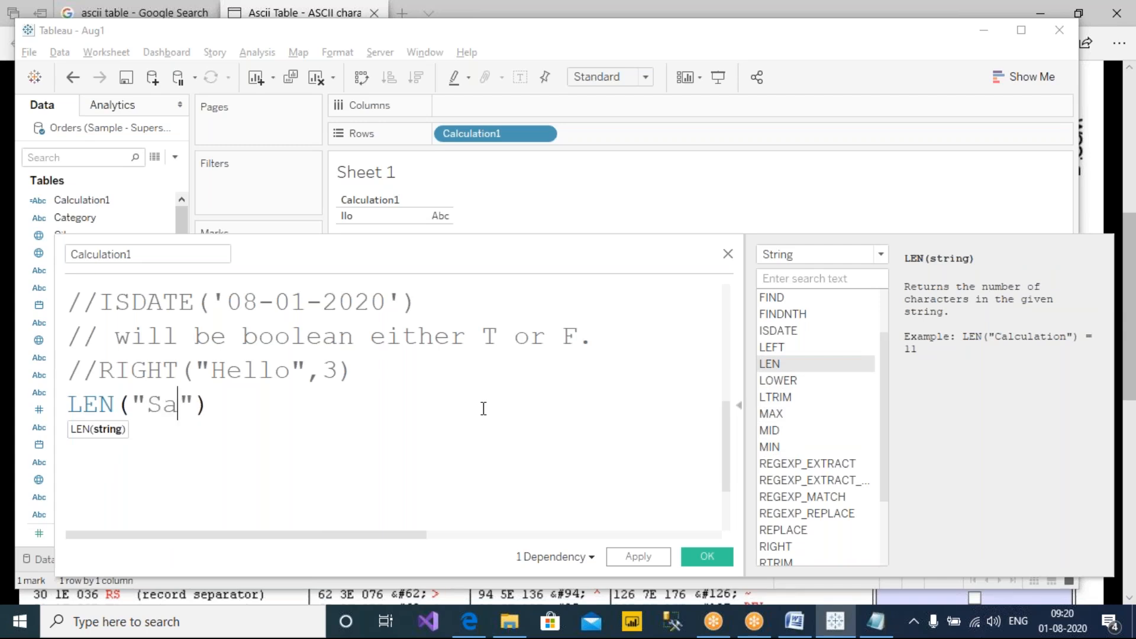
{"action": "type", "text": "turday"}
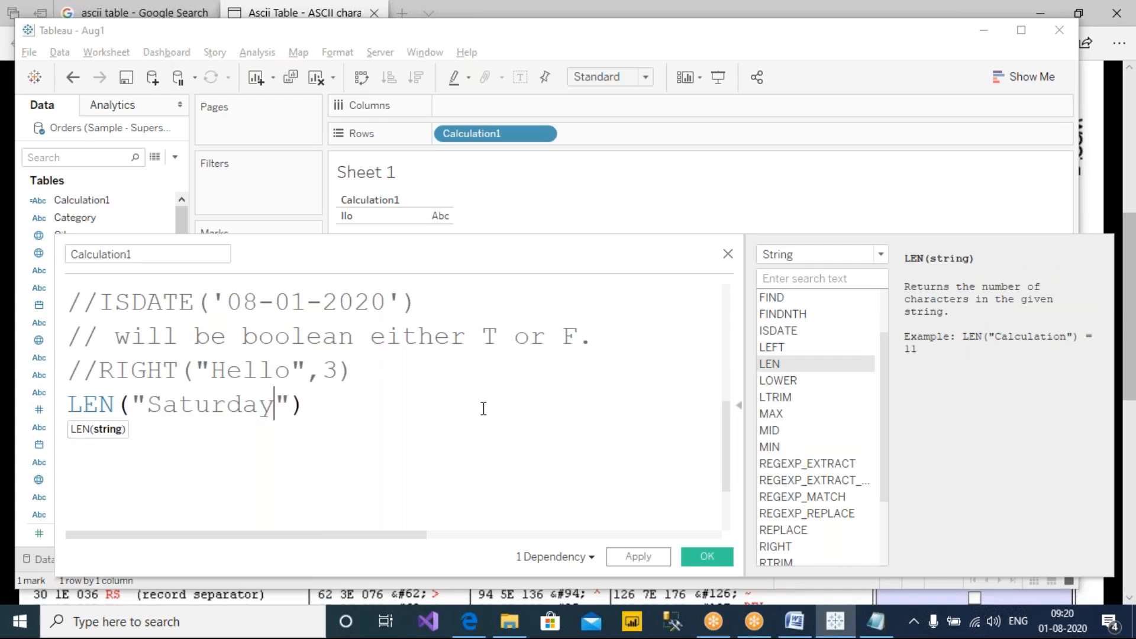
{"action": "left_click", "coordinate": [484, 408]}
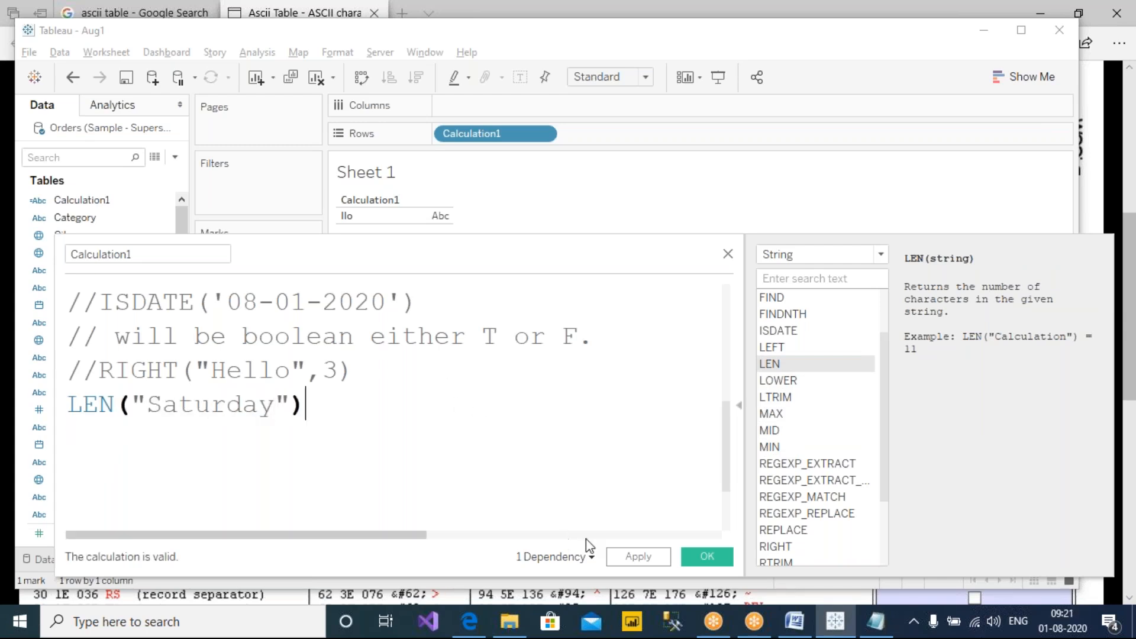
{"action": "left_click", "coordinate": [632, 559]}
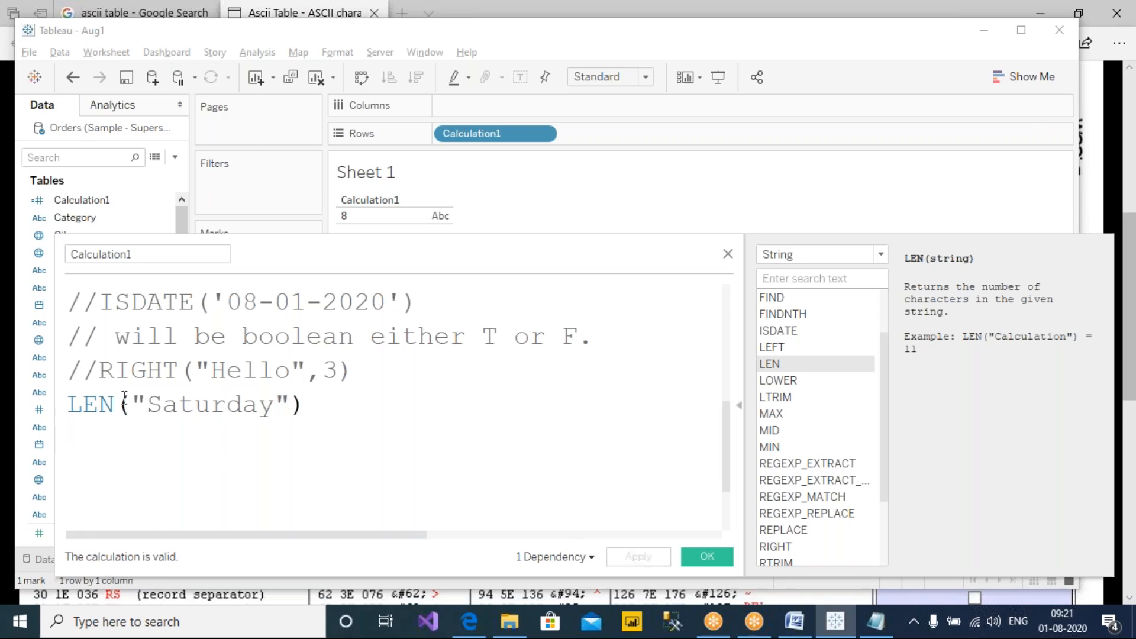
{"action": "left_click_drag", "start_coordinate": [144, 400], "coordinate": [274, 407]}
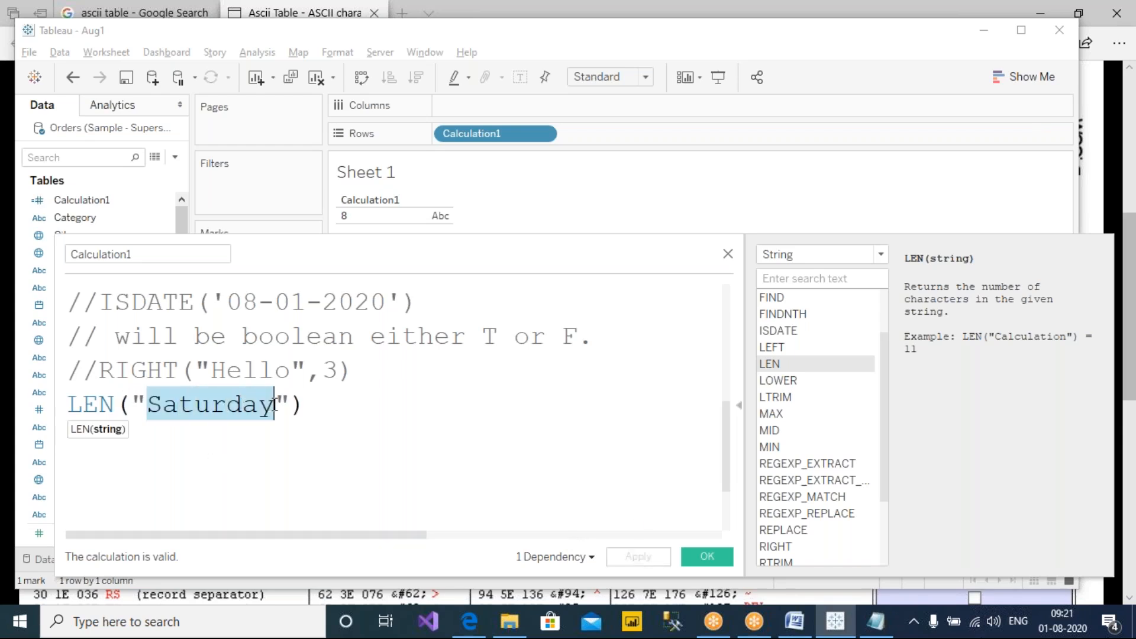
Insert a space after every letter of "Saturday" in the LEN formula and apply the calculation.
{"action": "left_click", "coordinate": [167, 406]}
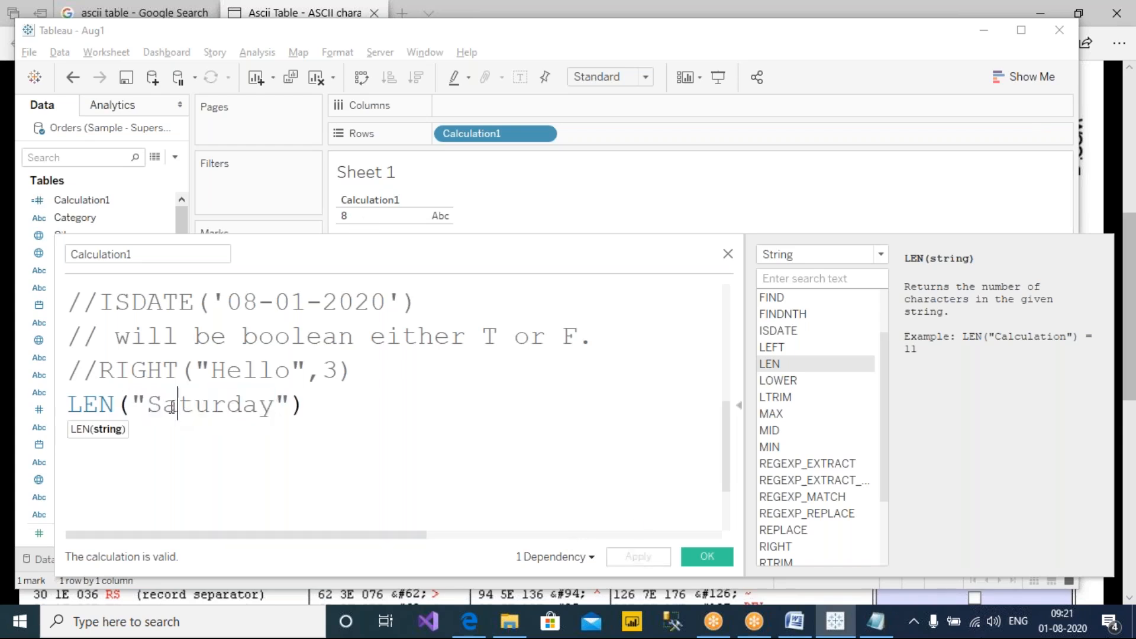
{"action": "left_click", "coordinate": [195, 406]}
{"action": "left_click", "coordinate": [228, 406]}
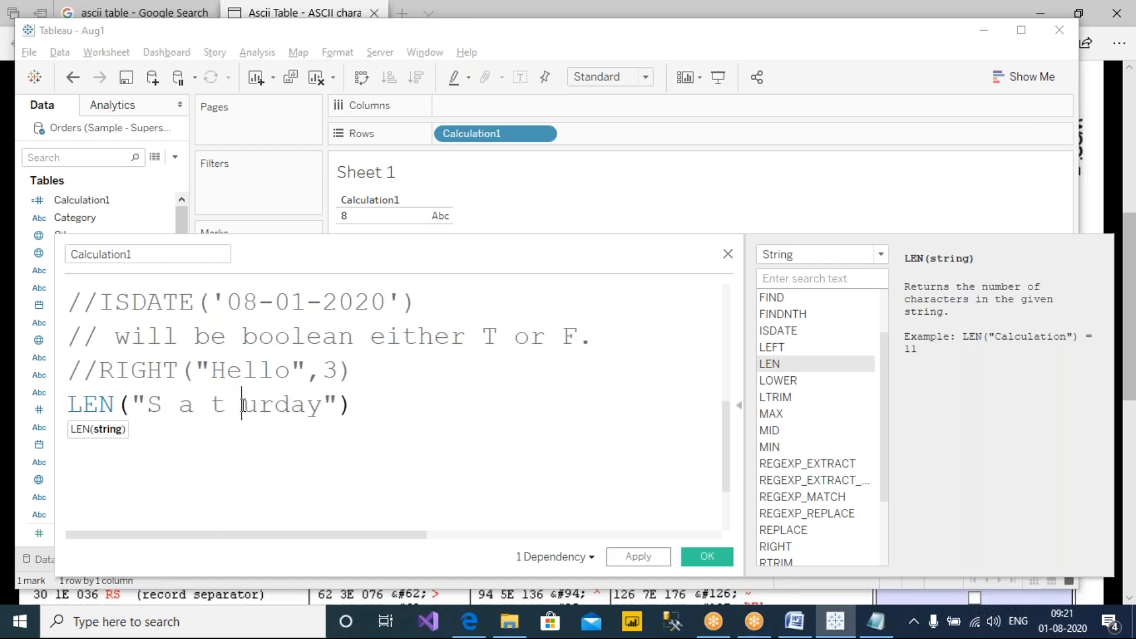
{"action": "left_click", "coordinate": [259, 406]}
{"action": "left_click", "coordinate": [290, 406]}
{"action": "left_click", "coordinate": [329, 408]}
{"action": "left_click", "coordinate": [355, 407]}
{"action": "left_click", "coordinate": [383, 421]}
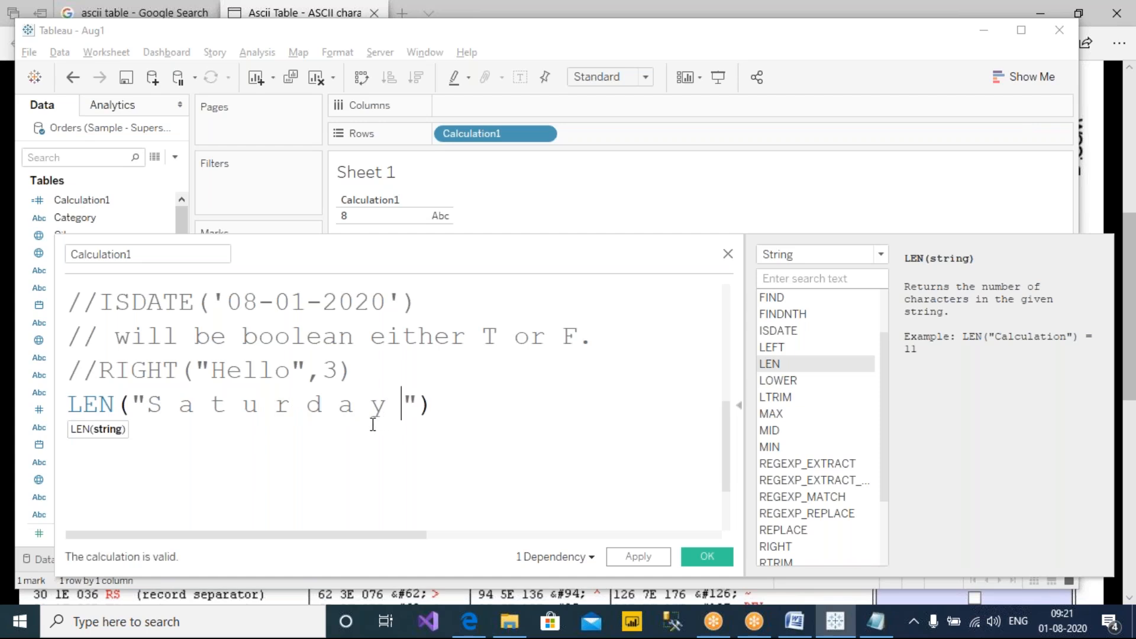
{"action": "left_click", "coordinate": [638, 556]}
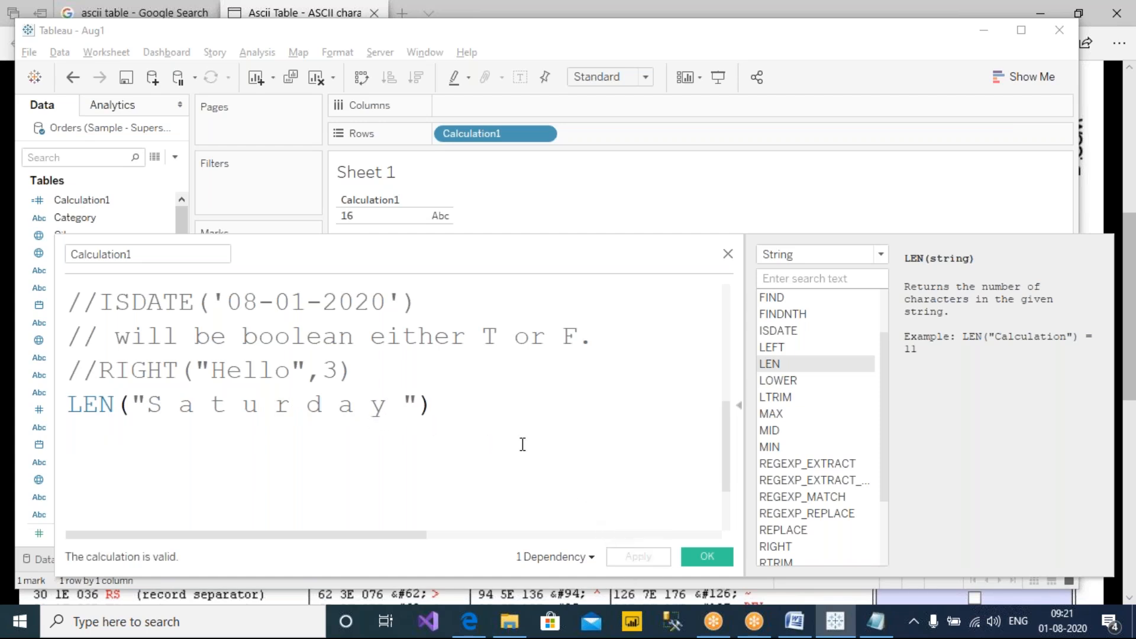
Highlight the space after the S in the LEN formula, and comment out the LEN line.
{"action": "left_click", "coordinate": [172, 414]}
{"action": "left_click_drag", "start_coordinate": [177, 408], "coordinate": [163, 407]}
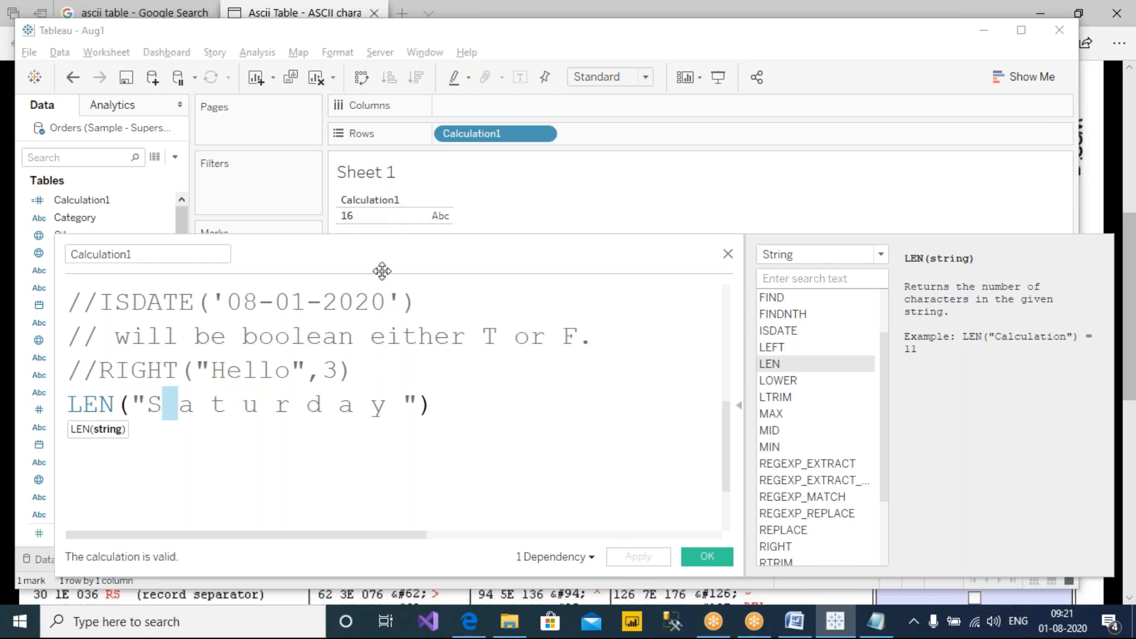
{"action": "left_click", "coordinate": [503, 409]}
{"action": "left_click", "coordinate": [70, 404]}
{"action": "type", "text": "//"}
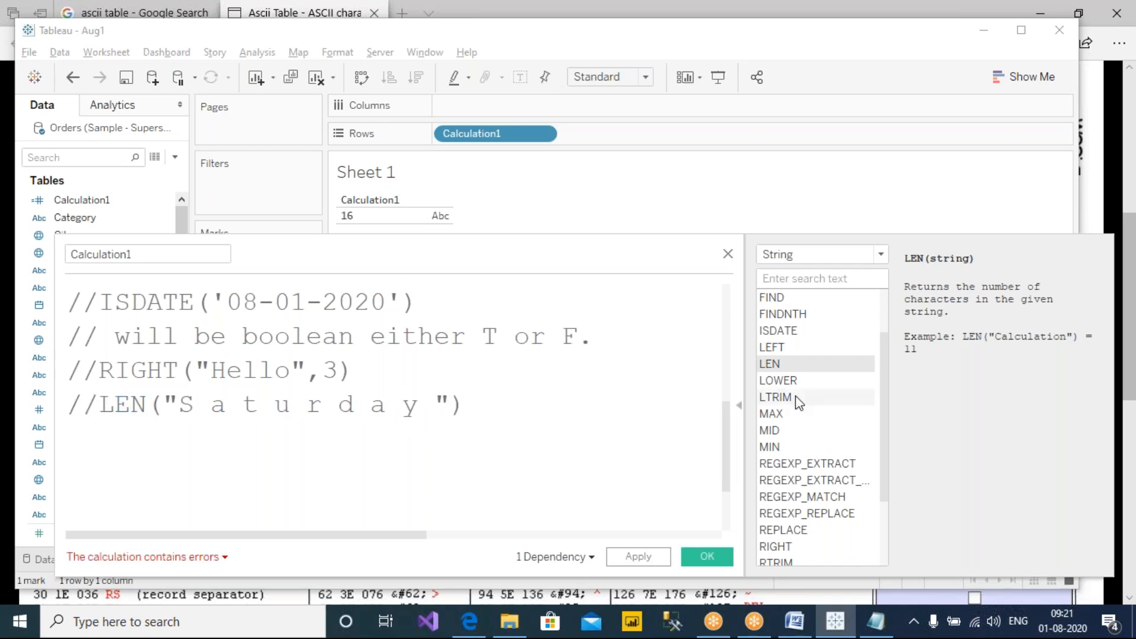
Show the LOWER function's description, add LOWER("TABLEAU") on a new line, apply the calculation, and select its result in the sheet.
{"action": "left_click", "coordinate": [804, 385]}
{"action": "scroll", "coordinate": [806, 392], "scroll_direction": "down", "scroll_amount": 1}
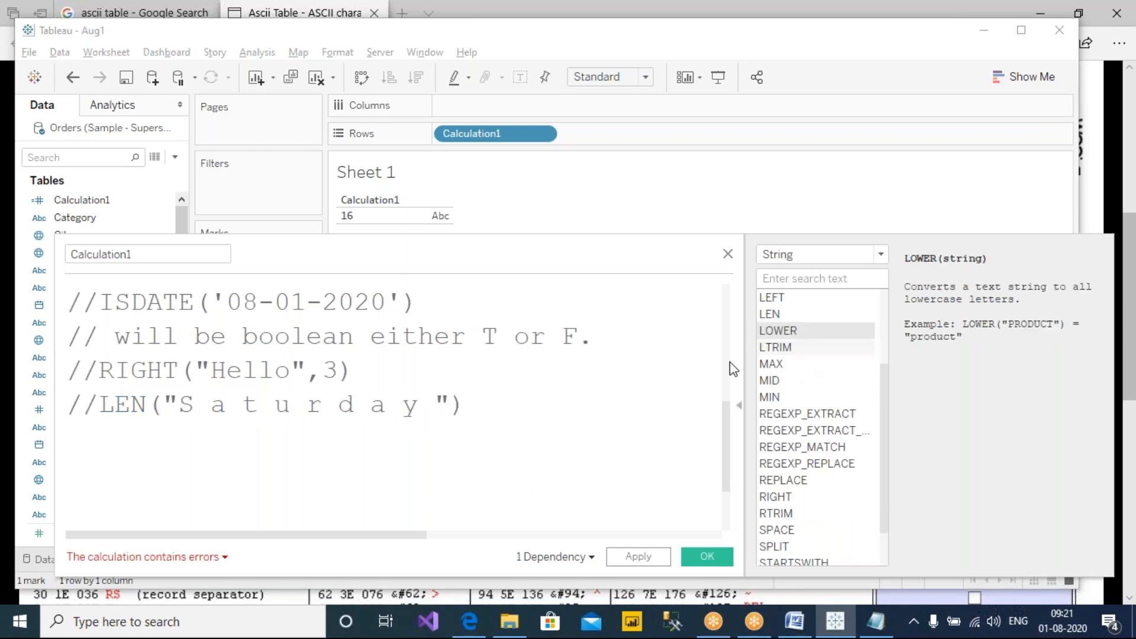
{"action": "left_click", "coordinate": [592, 417]}
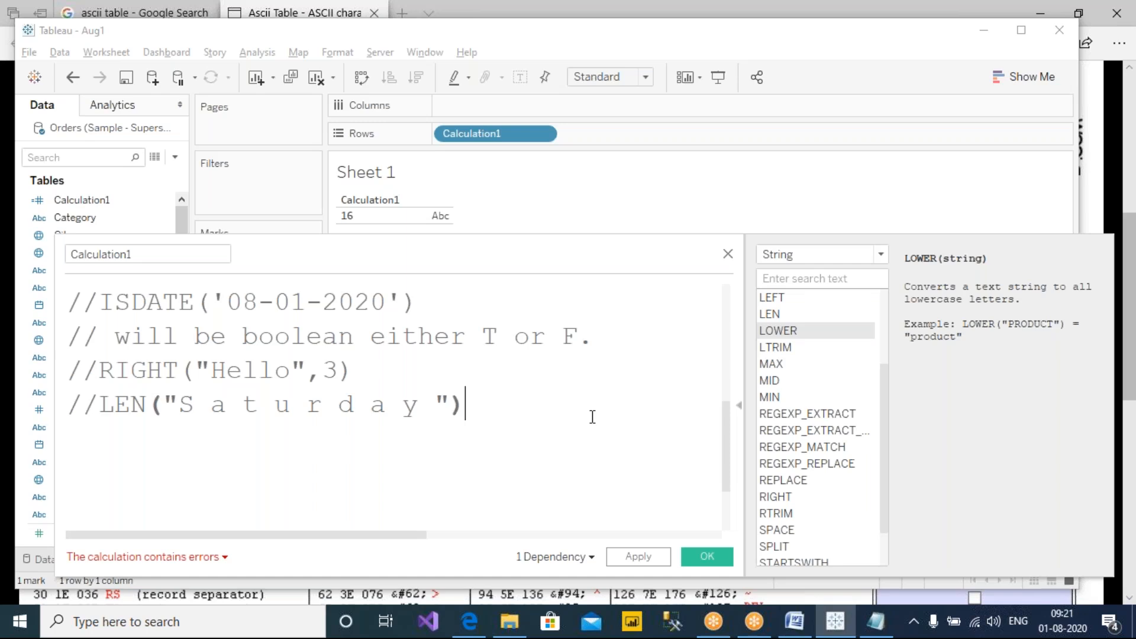
{"action": "key", "text": "Return"}
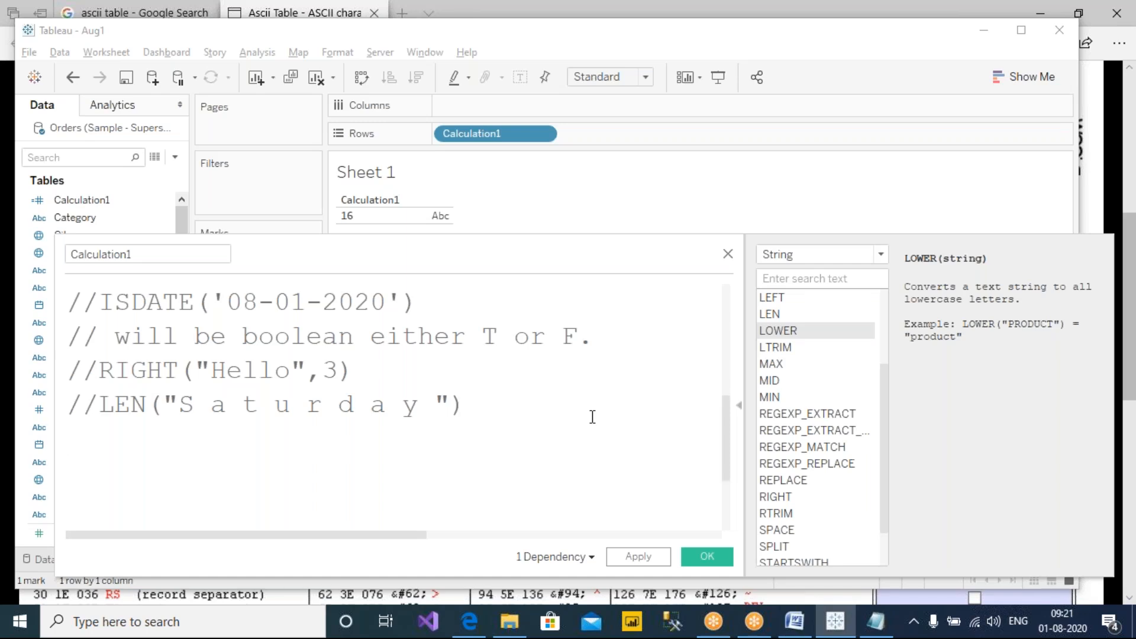
{"action": "type", "text": "lower"}
{"action": "key", "text": "Return"}
{"action": "type", "text": "\"TABLEAU\""}
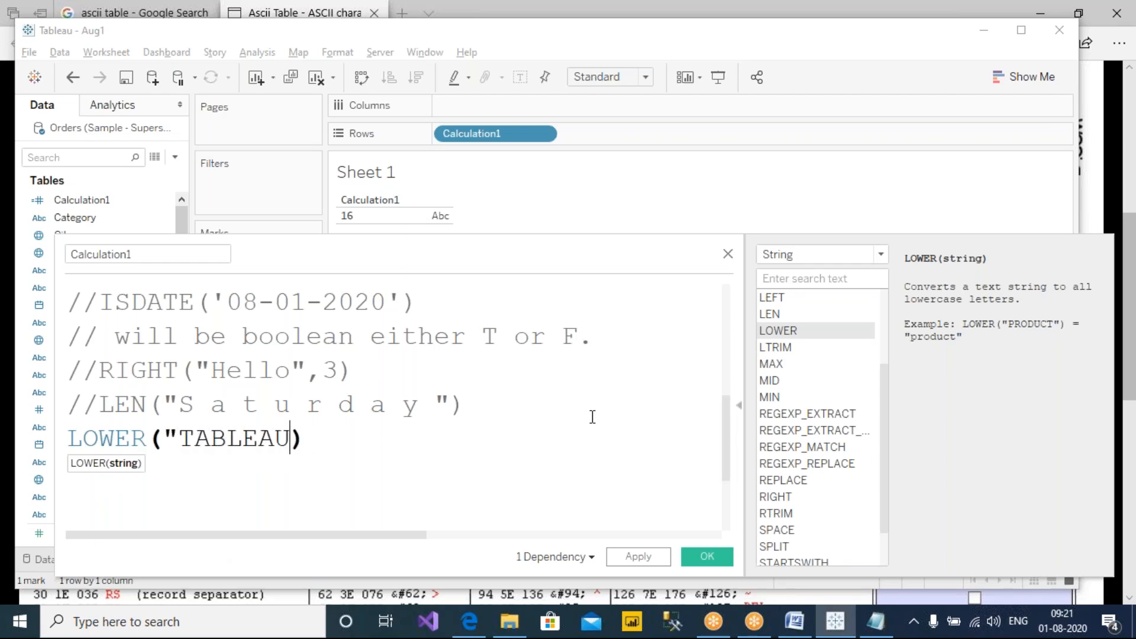
{"action": "left_click", "coordinate": [646, 554]}
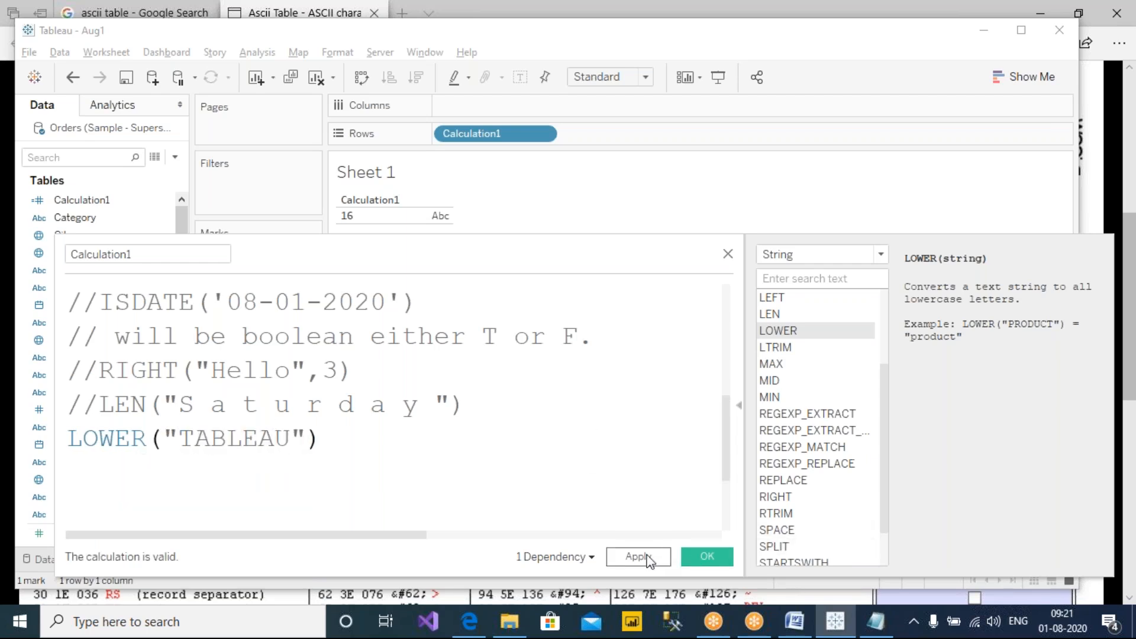
{"action": "left_click", "coordinate": [342, 215]}
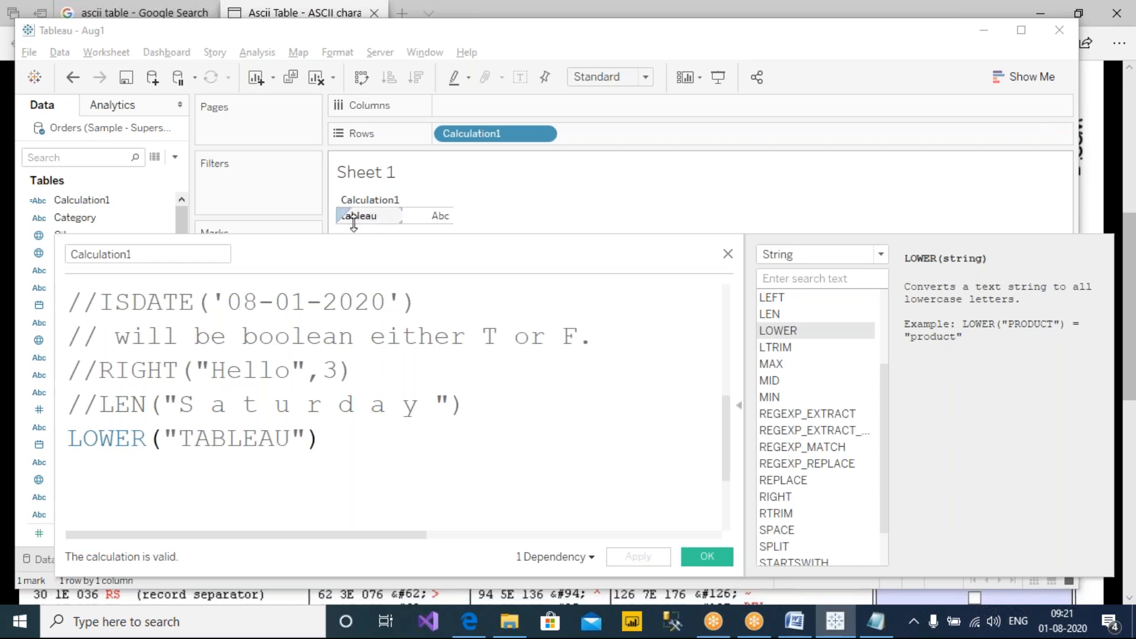
Change the LOWER function's text to mixed-case "TablEAU" and apply the calculation.
{"action": "left_click_drag", "start_coordinate": [187, 438], "coordinate": [235, 461]}
{"action": "type", "text": "ab"}
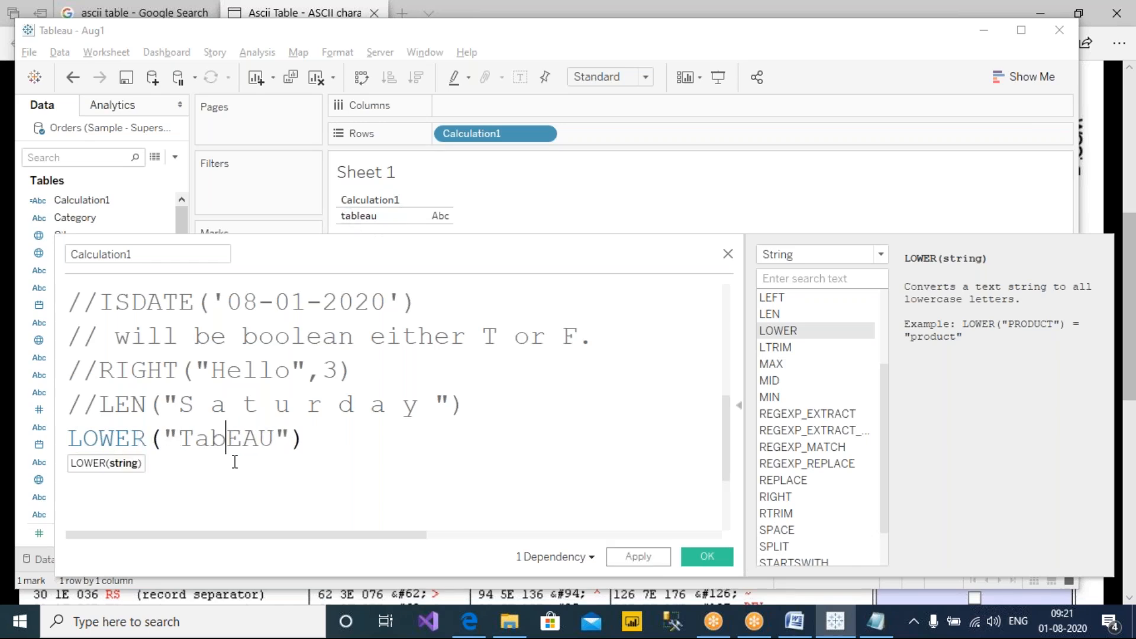
{"action": "type", "text": "l"}
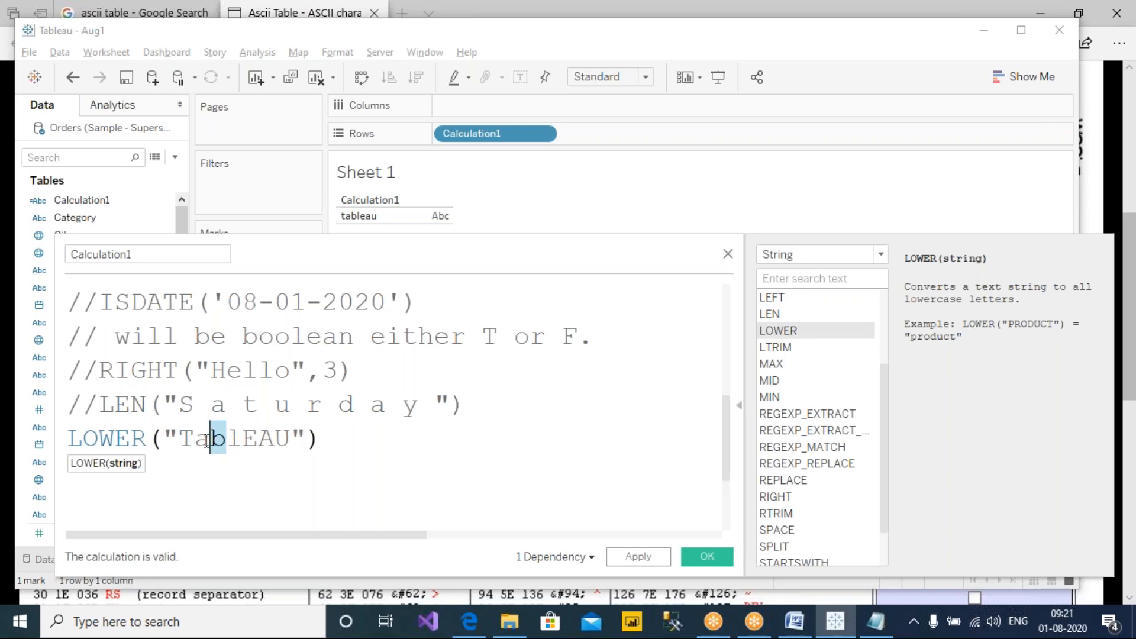
{"action": "left_click", "coordinate": [330, 440]}
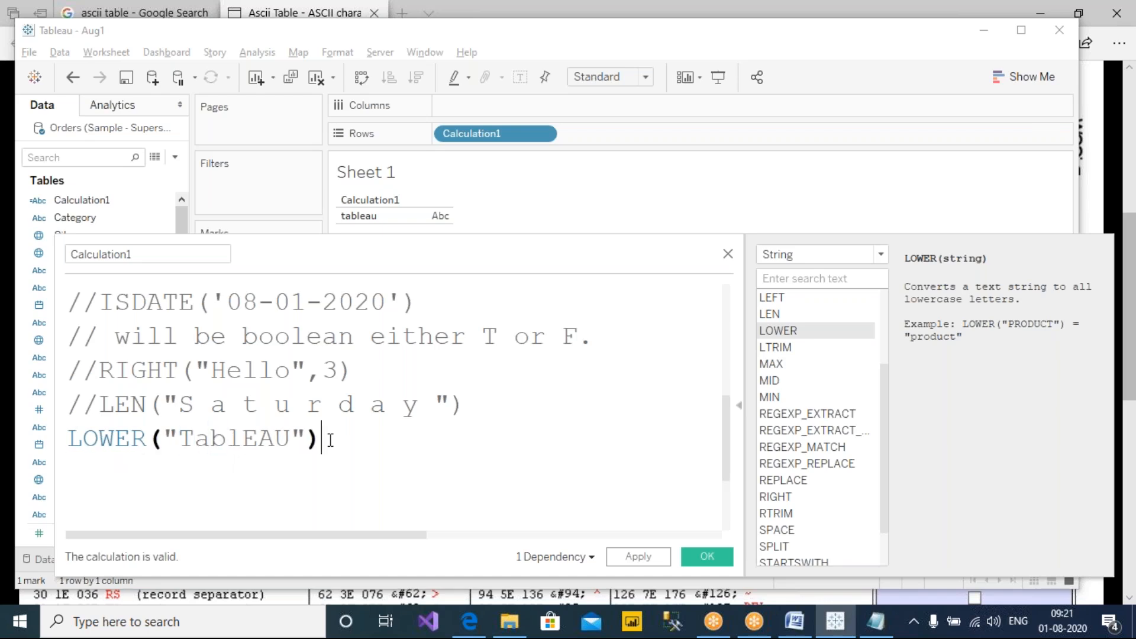
{"action": "left_click", "coordinate": [627, 556]}
Comment out the LOWER("TablEAU") line.
{"action": "left_click", "coordinate": [69, 445]}
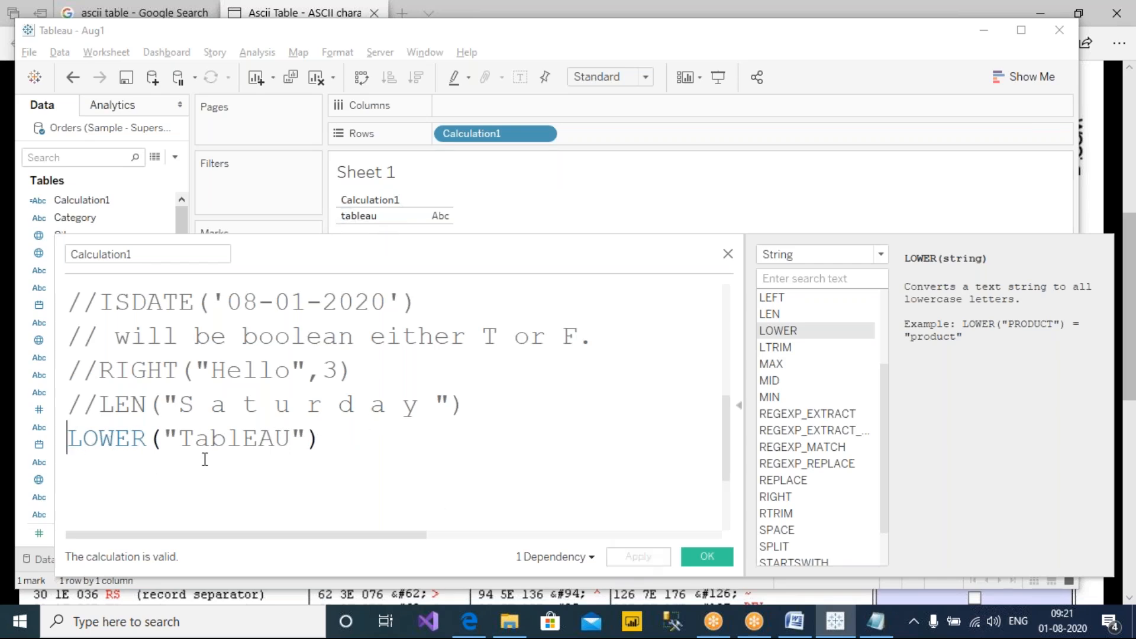
{"action": "type", "text": "//"}
{"action": "left_click", "coordinate": [402, 452]}
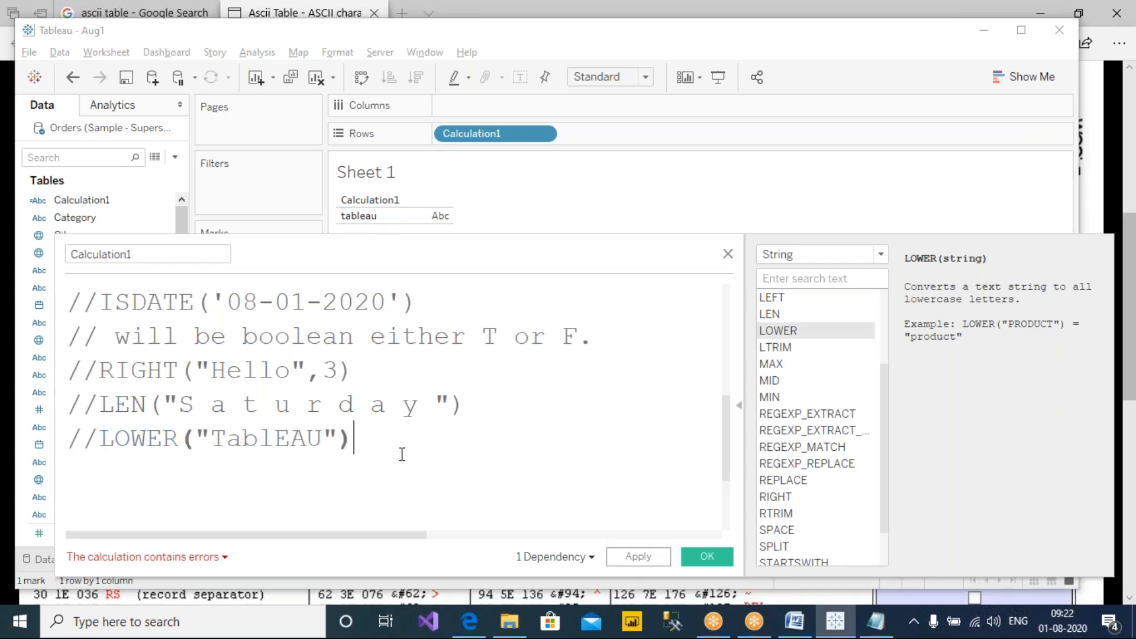
Add UPPER("Tableau") on a new line below the commented LOWER formula and apply the calculation.
{"action": "key", "text": "Return"}
{"action": "type", "text": "upp"}
{"action": "key", "text": "Return"}
{"action": "type", "text": "\"T"}
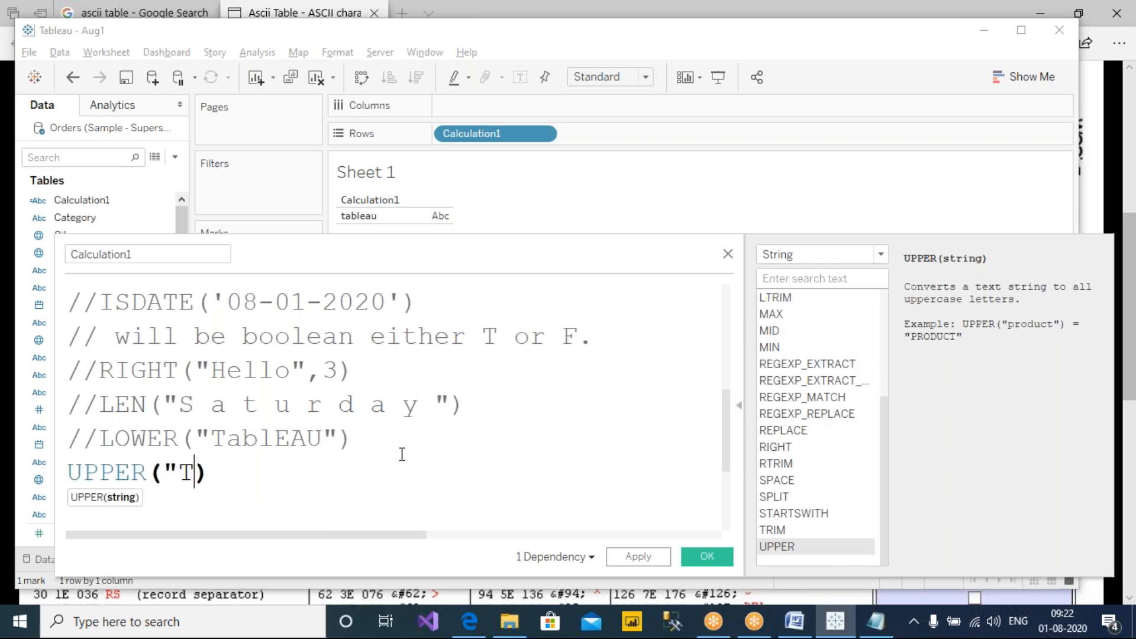
{"action": "type", "text": "ableau"}
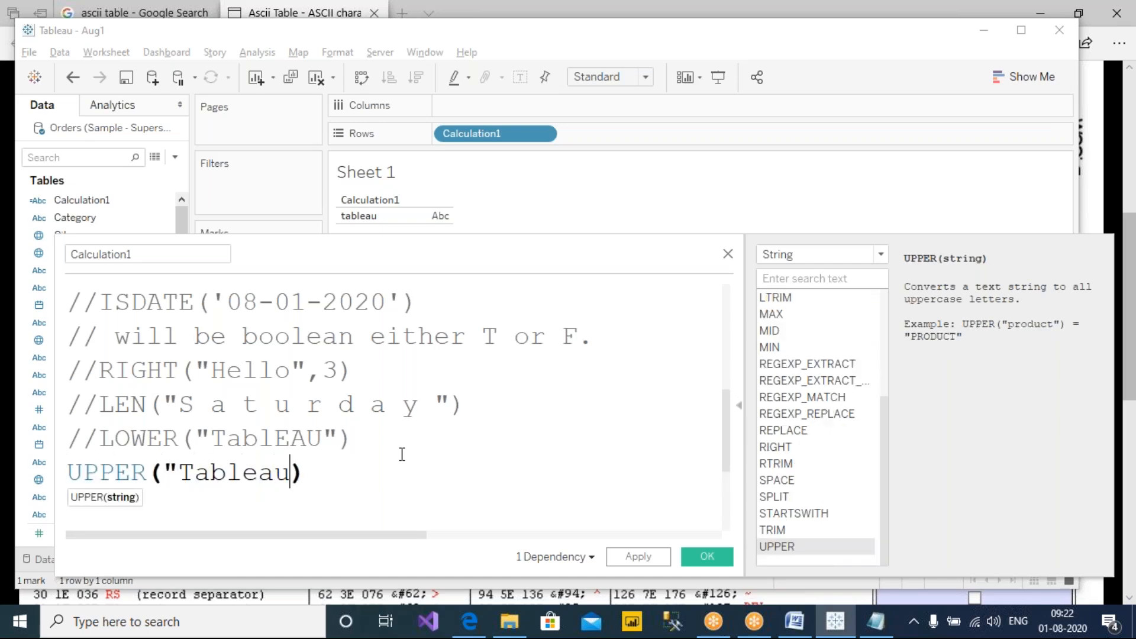
{"action": "type", "text": "\""}
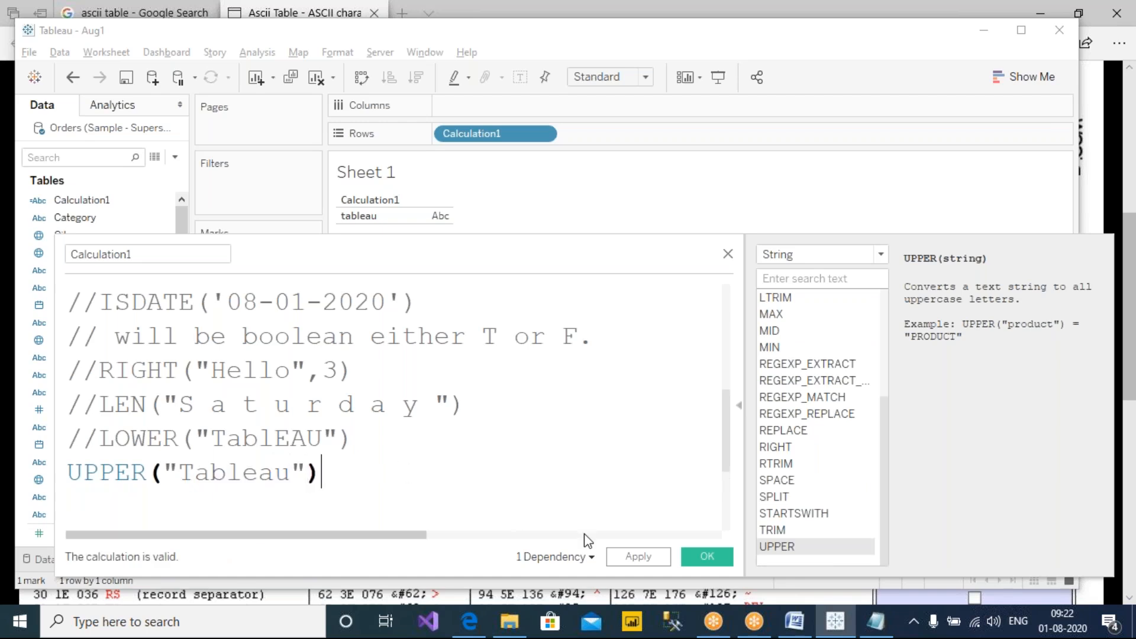
{"action": "left_click", "coordinate": [616, 563]}
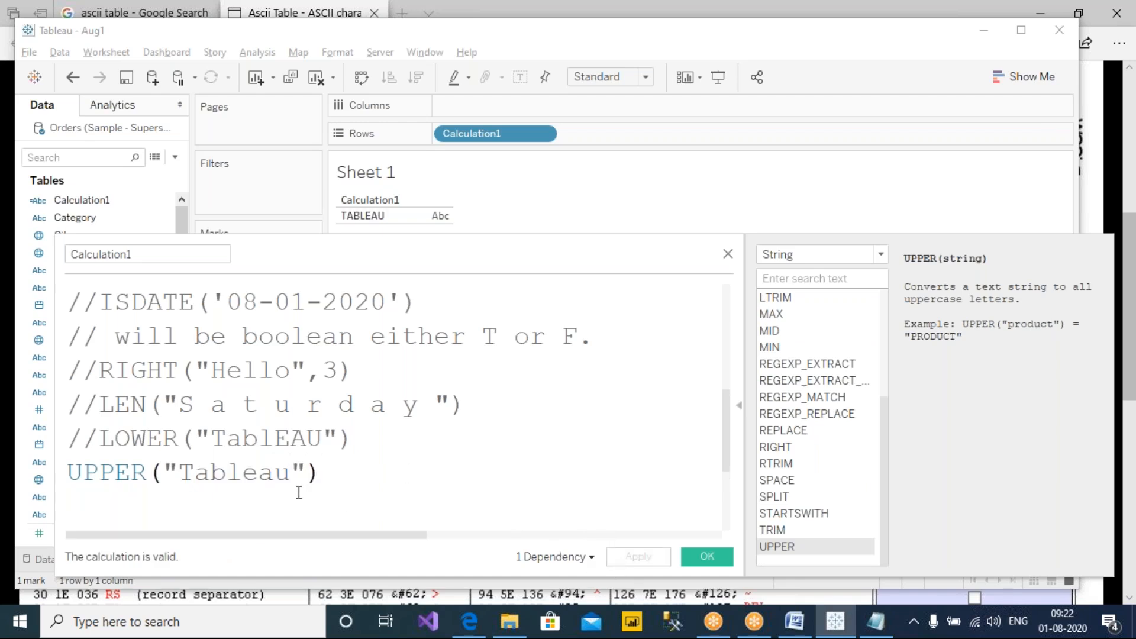
Show the LTRIM function's description in the string function list.
{"action": "scroll", "coordinate": [294, 495], "scroll_direction": "down", "scroll_amount": 2}
{"action": "scroll", "coordinate": [296, 493], "scroll_direction": "up", "scroll_amount": 2}
{"action": "scroll", "coordinate": [299, 492], "scroll_direction": "down", "scroll_amount": 2}
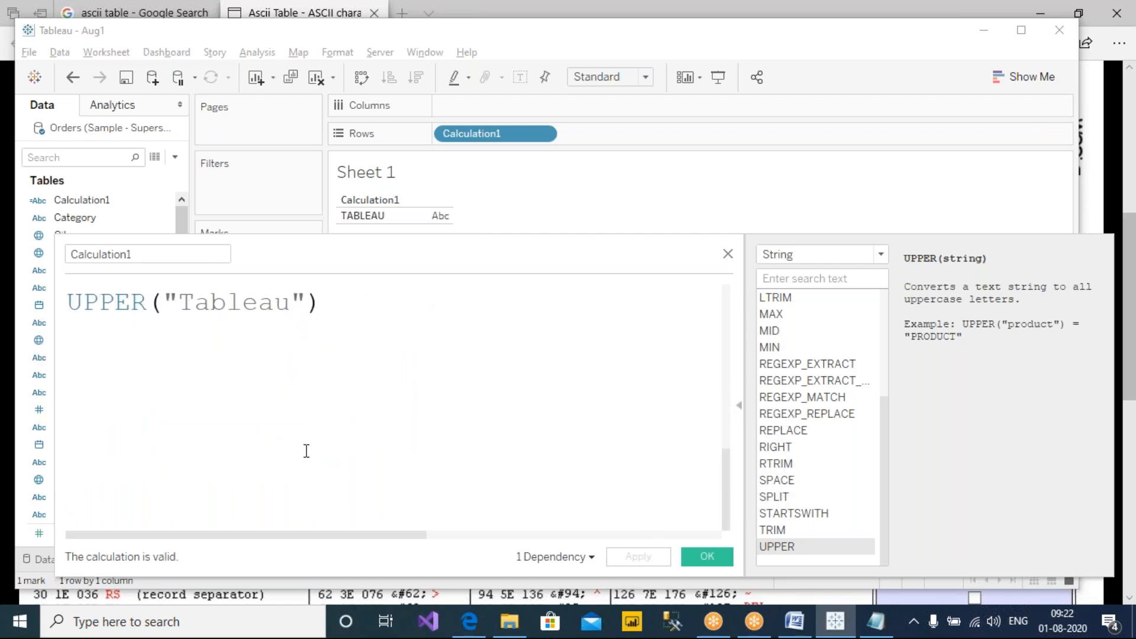
{"action": "scroll", "coordinate": [802, 349], "scroll_direction": "up", "scroll_amount": 2}
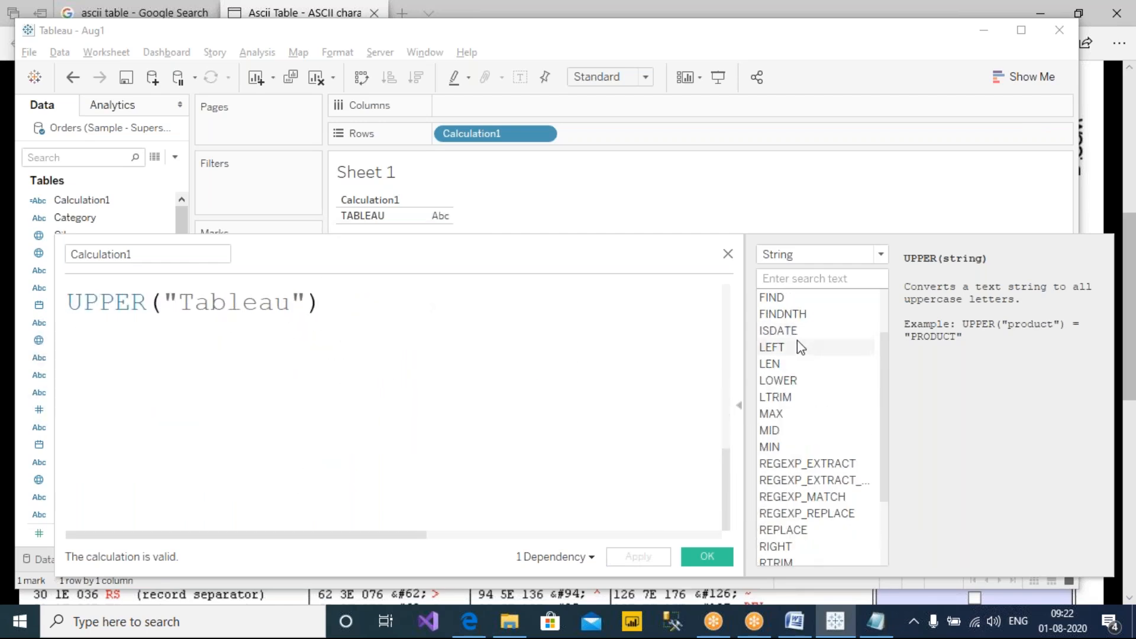
{"action": "left_click", "coordinate": [803, 397]}
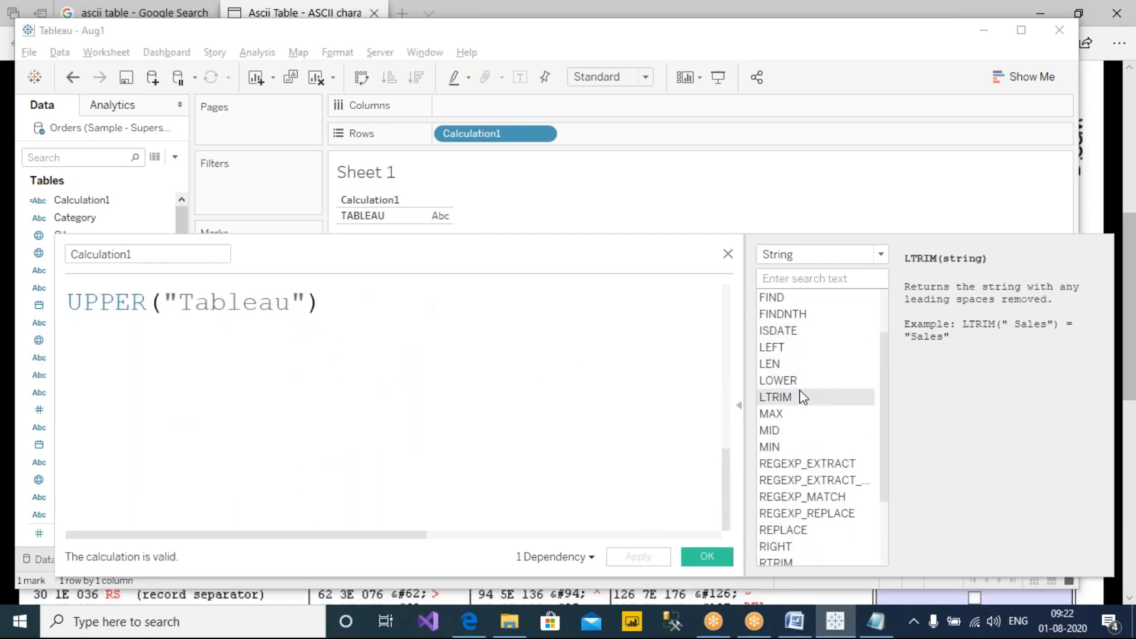
{"action": "scroll", "coordinate": [803, 397], "scroll_direction": "down", "scroll_amount": 1}
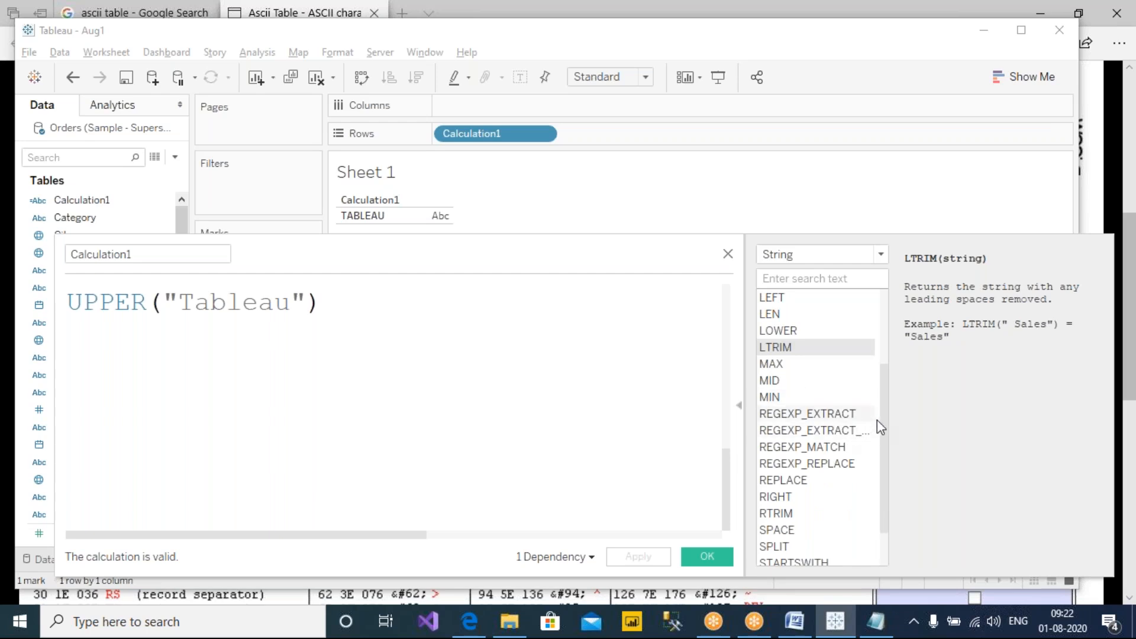
{"action": "left_click_drag", "start_coordinate": [887, 423], "coordinate": [886, 438]}
{"action": "scroll", "coordinate": [886, 438], "scroll_direction": "down", "scroll_amount": 1}
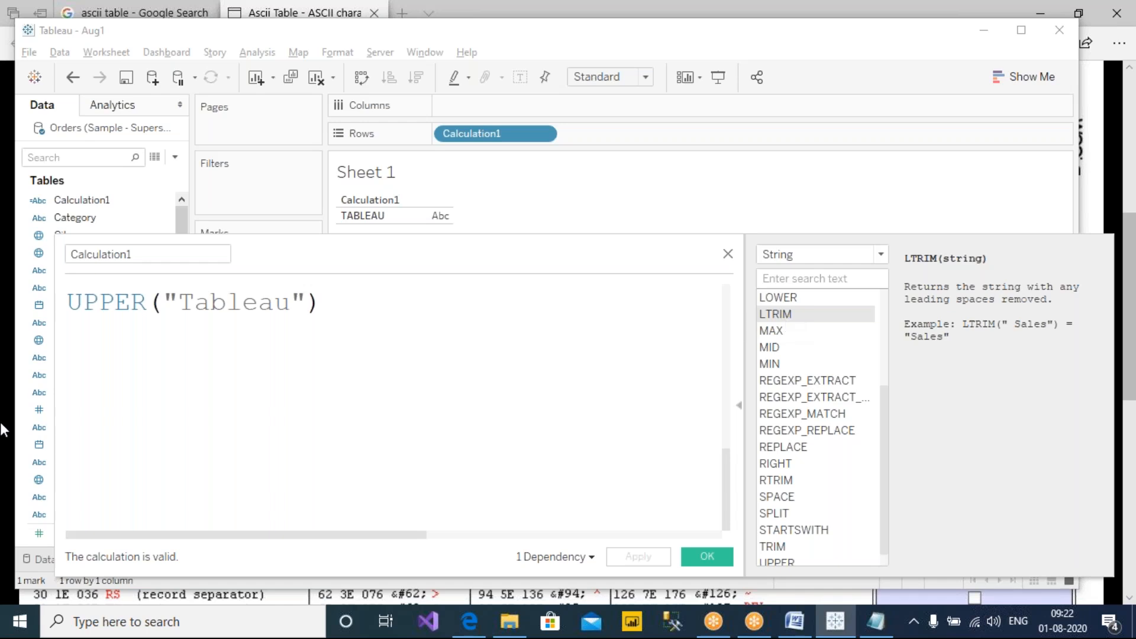
Comment out the UPPER("Tableau") line.
{"action": "left_click", "coordinate": [166, 341]}
{"action": "left_click", "coordinate": [66, 307]}
{"action": "type", "text": "//"}
{"action": "left_click", "coordinate": [428, 328]}
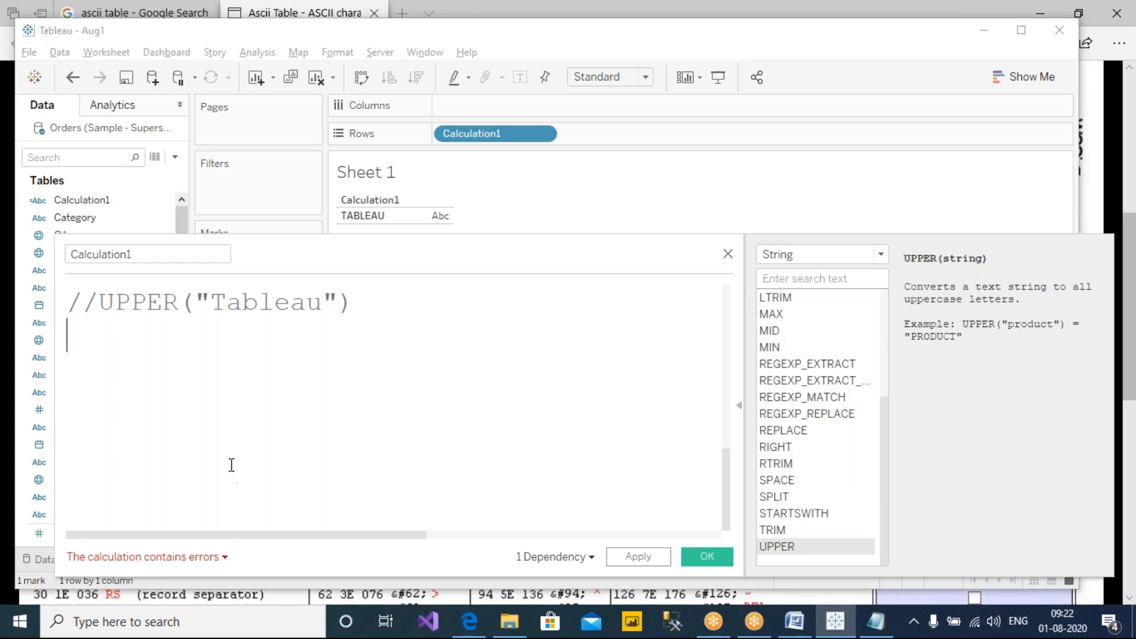
Add TRIM(" TABLEAU ") on a new line below the commented UPPER formula, highlight its leading and trailing spaces, and apply the calculation.
{"action": "key", "text": "Return"}
{"action": "type", "text": "TRIM"}
{"action": "key", "text": "Return"}
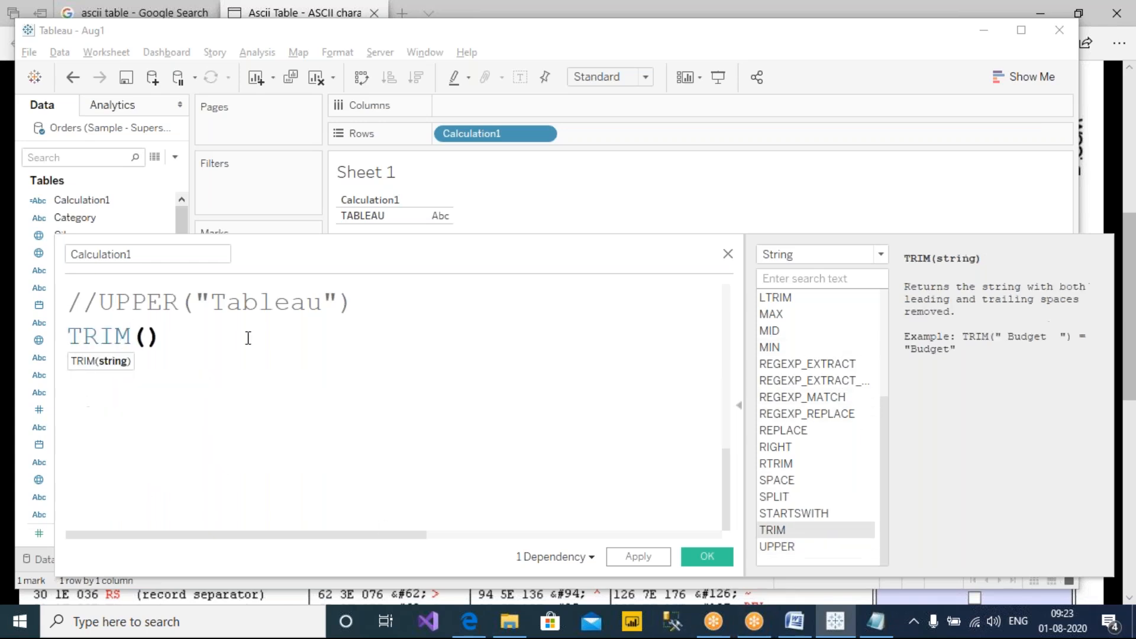
{"action": "type", "text": "\"      TABLEAU   "}
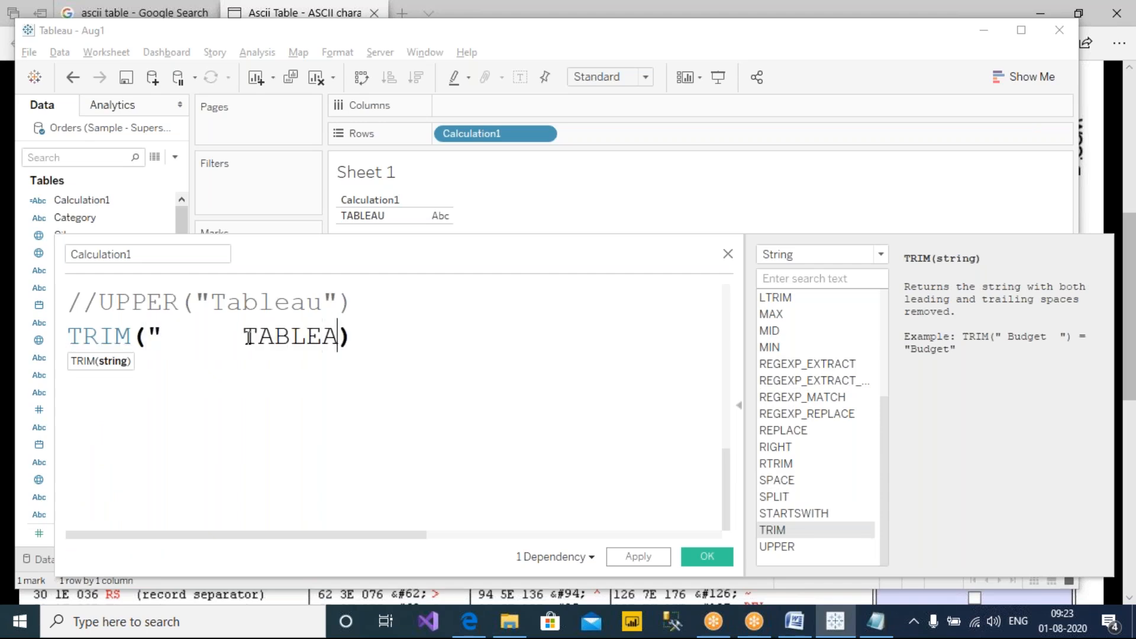
{"action": "type", "text": "\""}
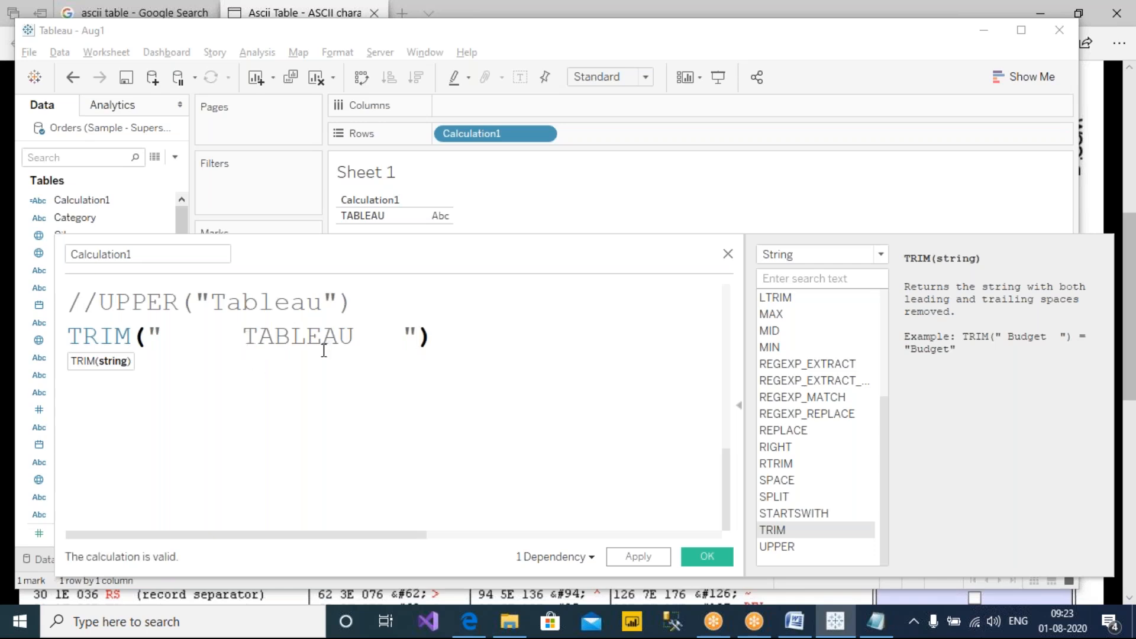
{"action": "left_click", "coordinate": [532, 334]}
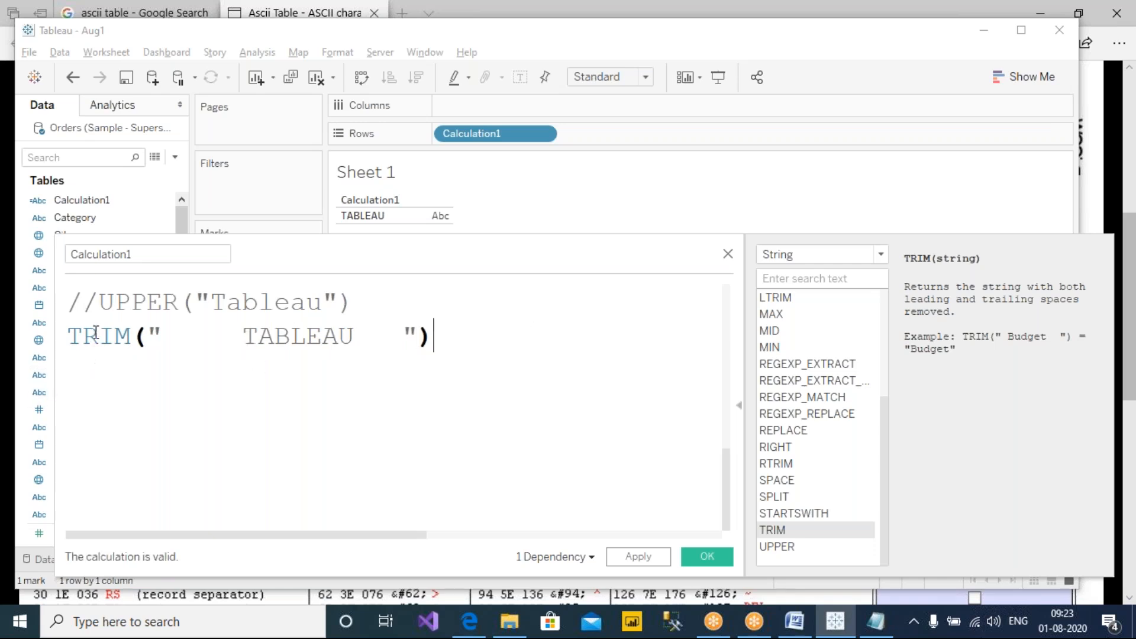
{"action": "left_click_drag", "start_coordinate": [242, 335], "coordinate": [162, 335]}
{"action": "left_click_drag", "start_coordinate": [361, 336], "coordinate": [412, 336]}
{"action": "left_click", "coordinate": [401, 335]}
{"action": "left_click", "coordinate": [622, 556]}
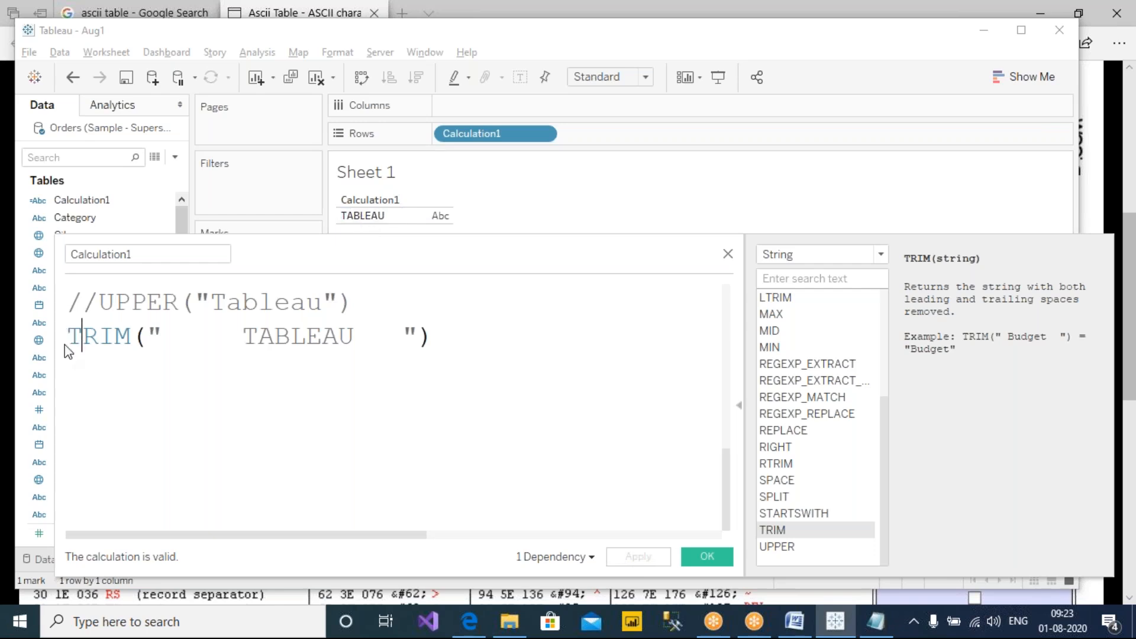
Change TRIM to LTRIM, apply the calculation, and highlight the leading spaces in its text.
{"action": "type", "text": "L"}
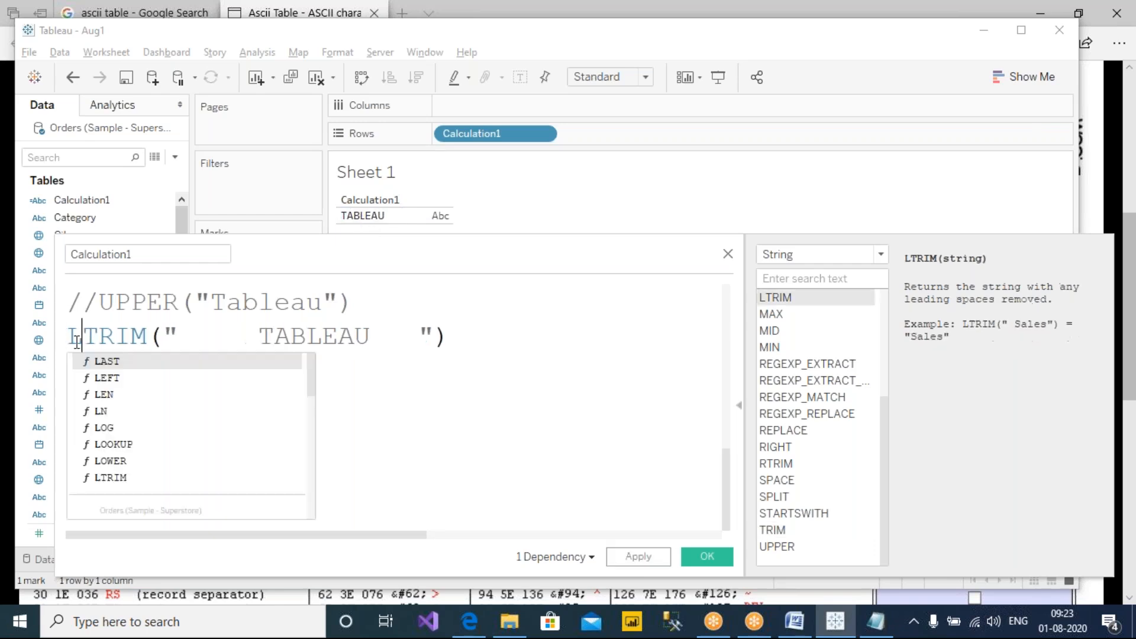
{"action": "left_click", "coordinate": [490, 362]}
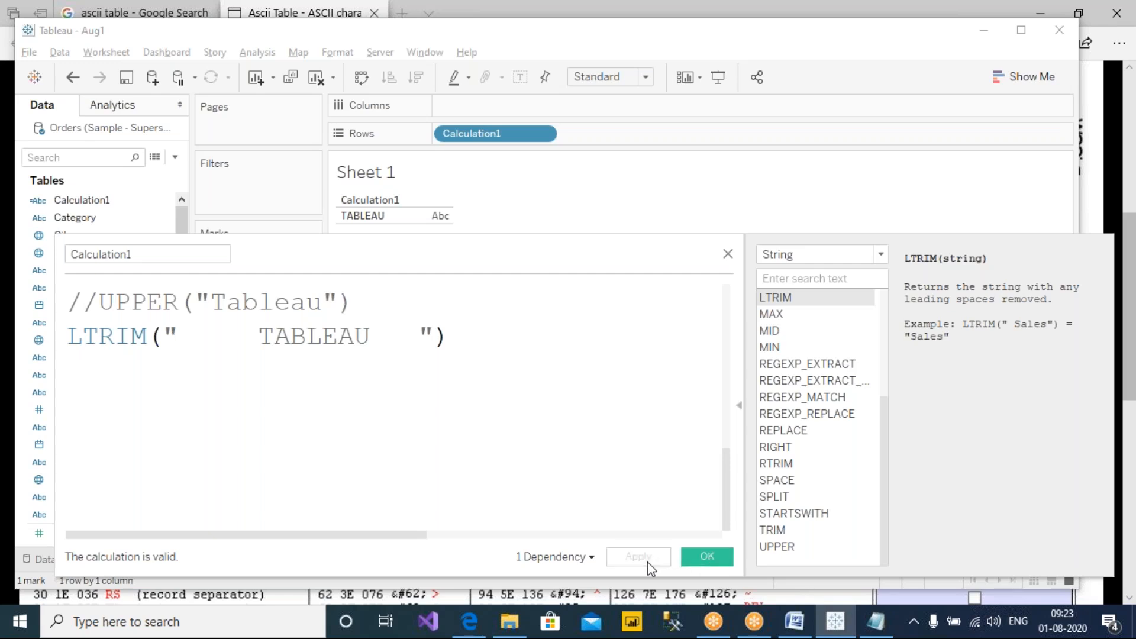
{"action": "left_click_drag", "start_coordinate": [259, 338], "coordinate": [184, 338]}
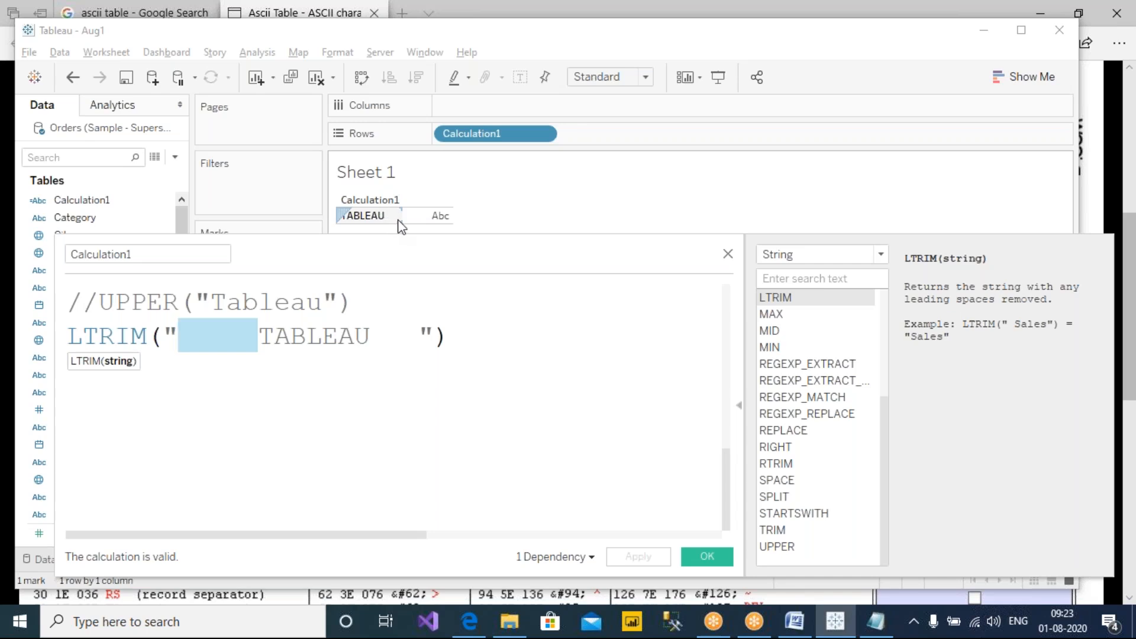
Change LTRIM to RTRIM and apply the calculation.
{"action": "left_click_drag", "start_coordinate": [81, 329], "coordinate": [67, 336]}
{"action": "type", "text": "R"}
{"action": "left_click", "coordinate": [553, 371]}
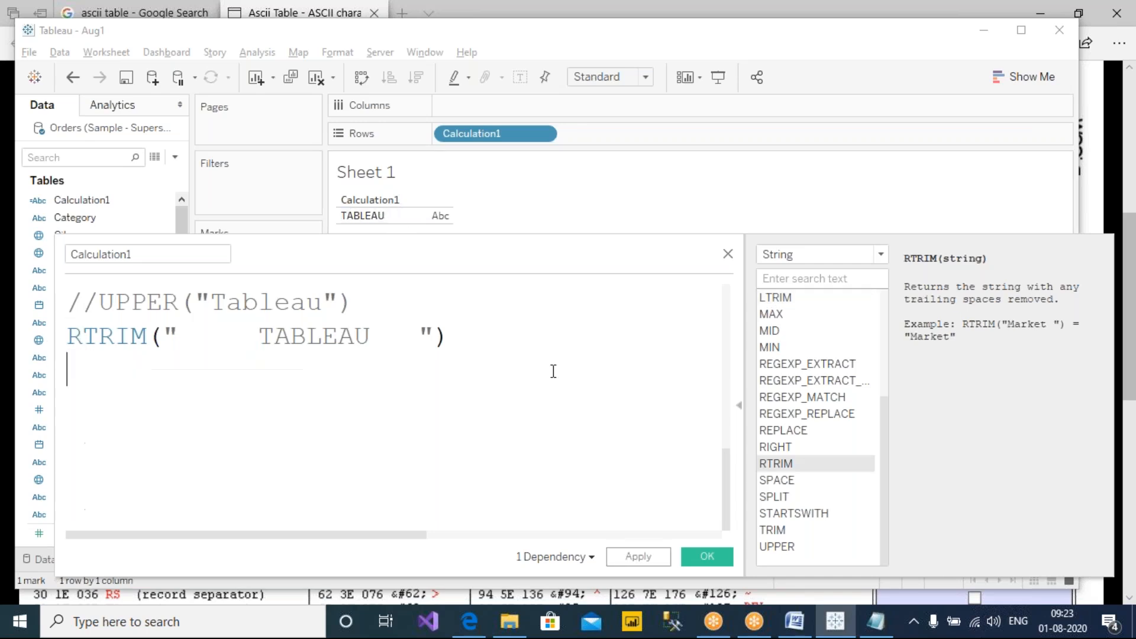
{"action": "left_click", "coordinate": [647, 557]}
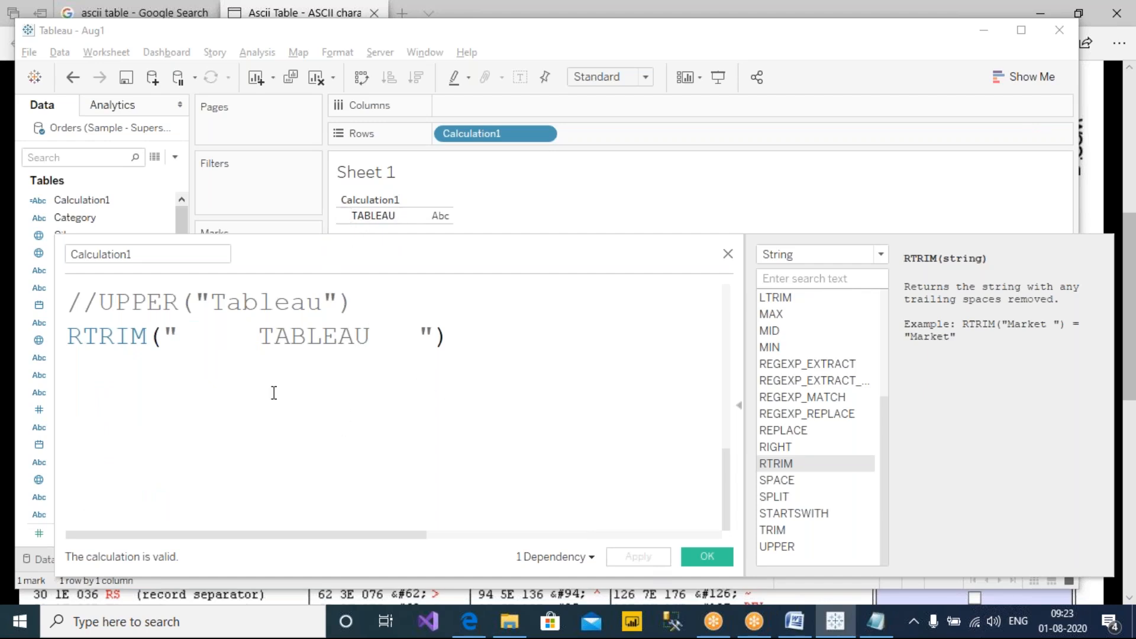
Show the MAX function's description in the string function list.
{"action": "left_click_drag", "start_coordinate": [82, 336], "coordinate": [66, 336]}
{"action": "mouse_move", "coordinate": [888, 457]}
{"action": "left_mouse_down"}
{"action": "mouse_move", "coordinate": [891, 396]}
{"action": "mouse_move", "coordinate": [886, 448]}
{"action": "left_mouse_up"}
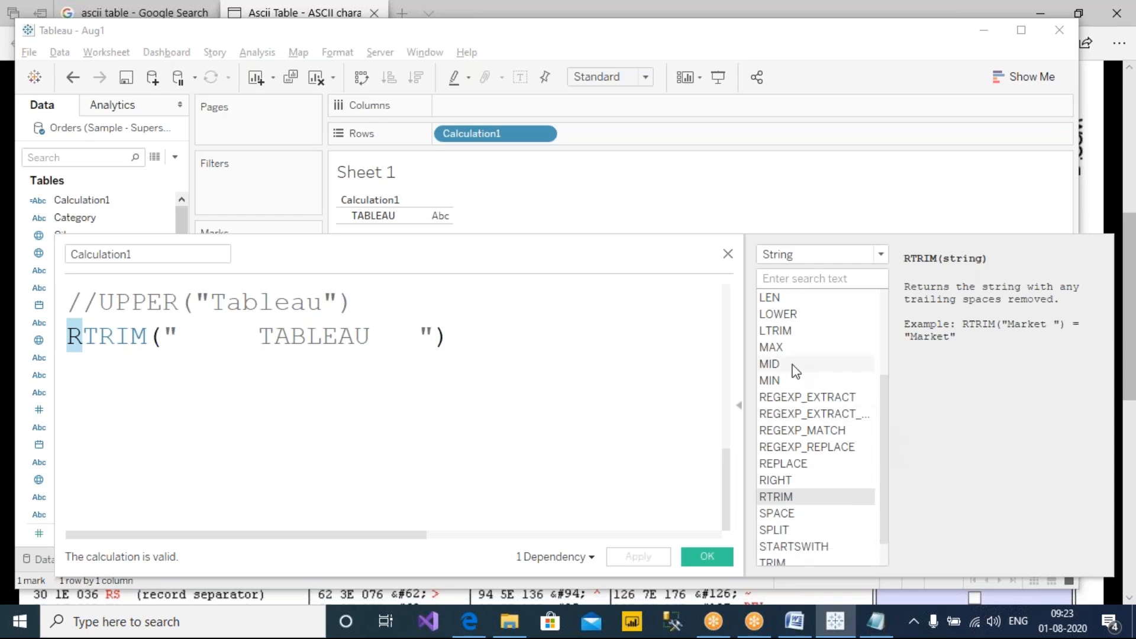
{"action": "left_click", "coordinate": [779, 346]}
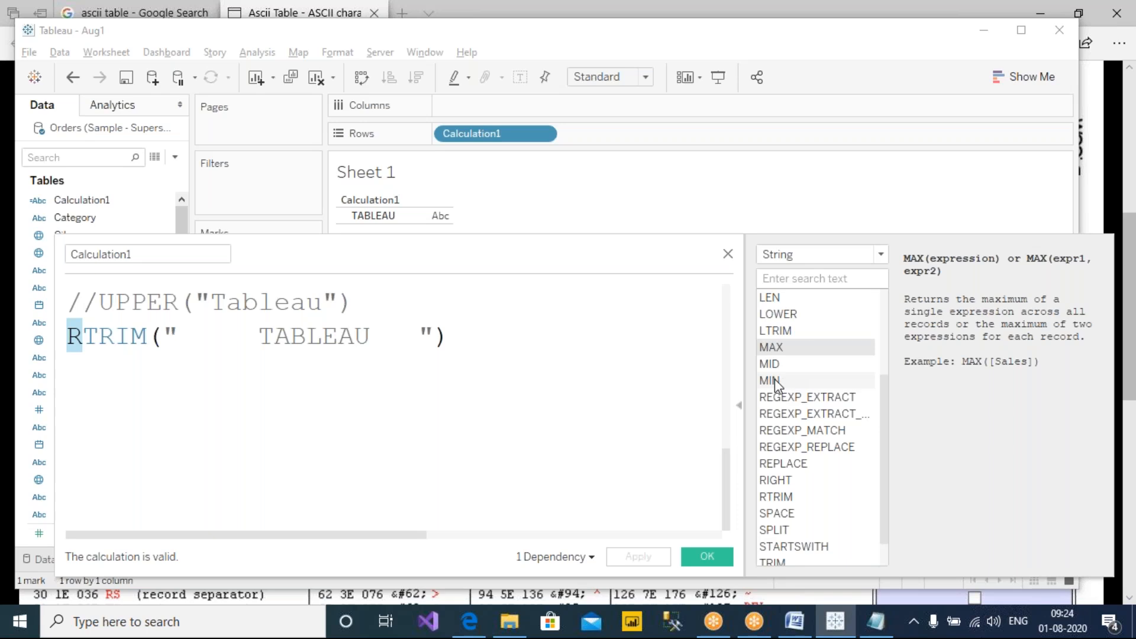
Extend the text inside the RTRIM formula to TABLEAU IS EASY, keeping the surrounding spaces.
{"action": "left_click", "coordinate": [389, 340]}
{"action": "type", "text": "I"}
{"action": "type", "text": "S EAS"}
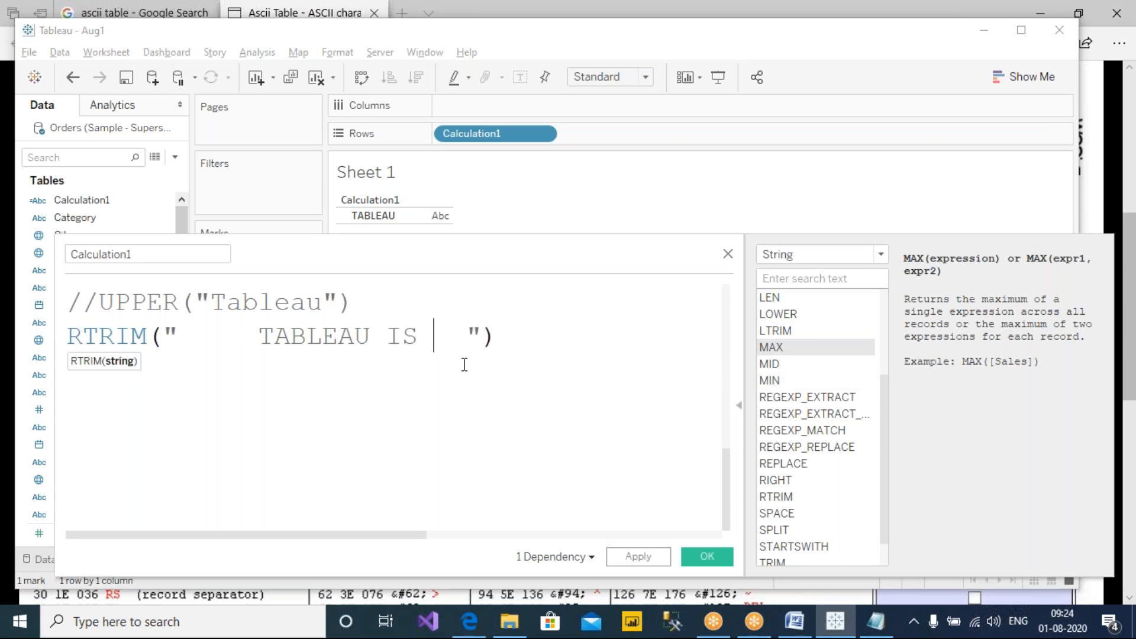
{"action": "type", "text": "Y"}
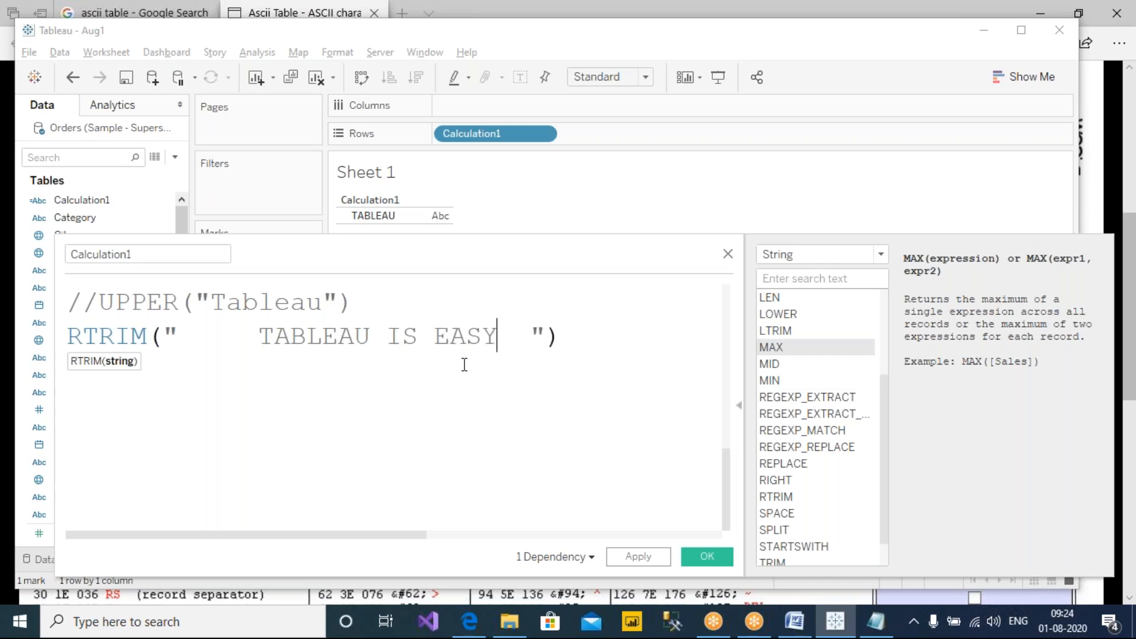
{"action": "left_click", "coordinate": [599, 348]}
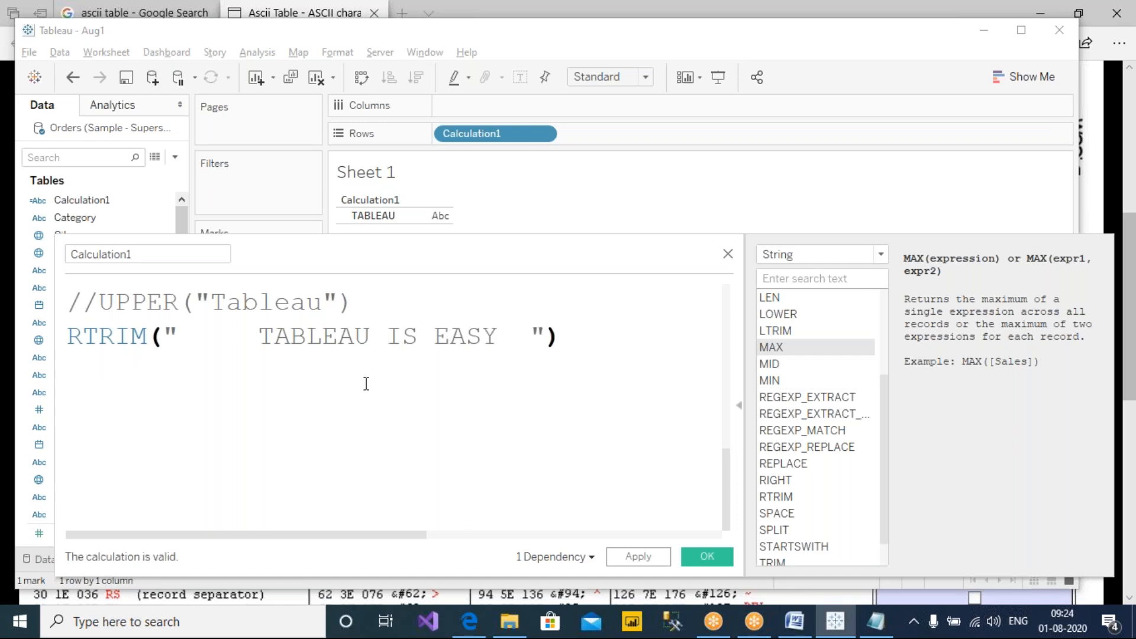
Change RTRIM back to TRIM, highlight the spaces around and between the words, and apply the calculation.
{"action": "left_click_drag", "start_coordinate": [84, 335], "coordinate": [44, 331]}
{"action": "key", "text": "BackSpace"}
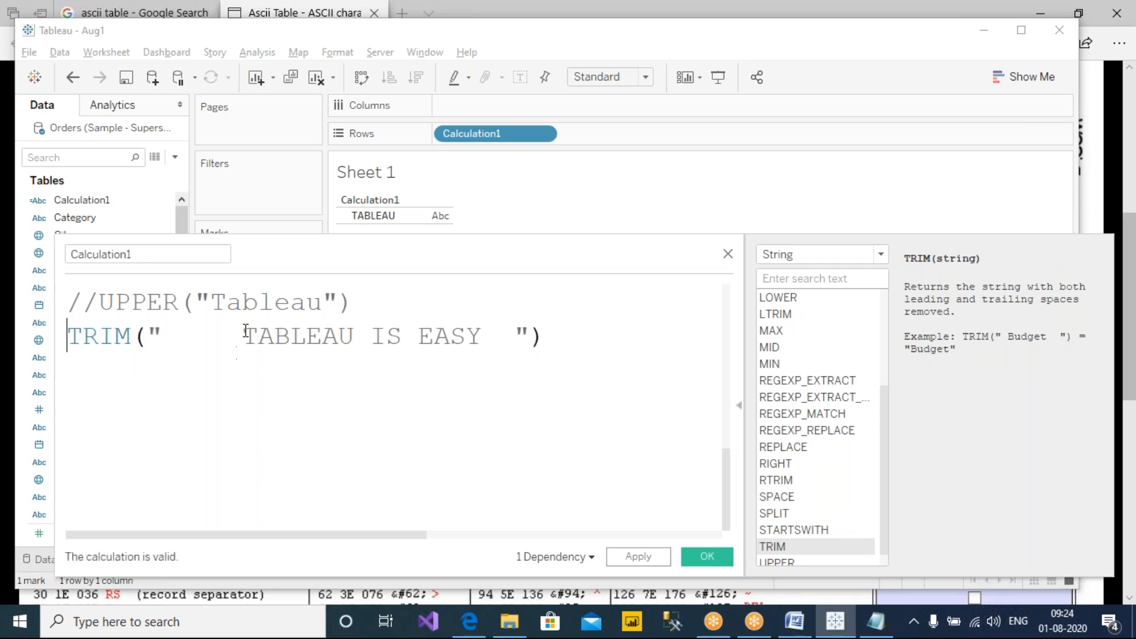
{"action": "left_click_drag", "start_coordinate": [244, 331], "coordinate": [168, 331]}
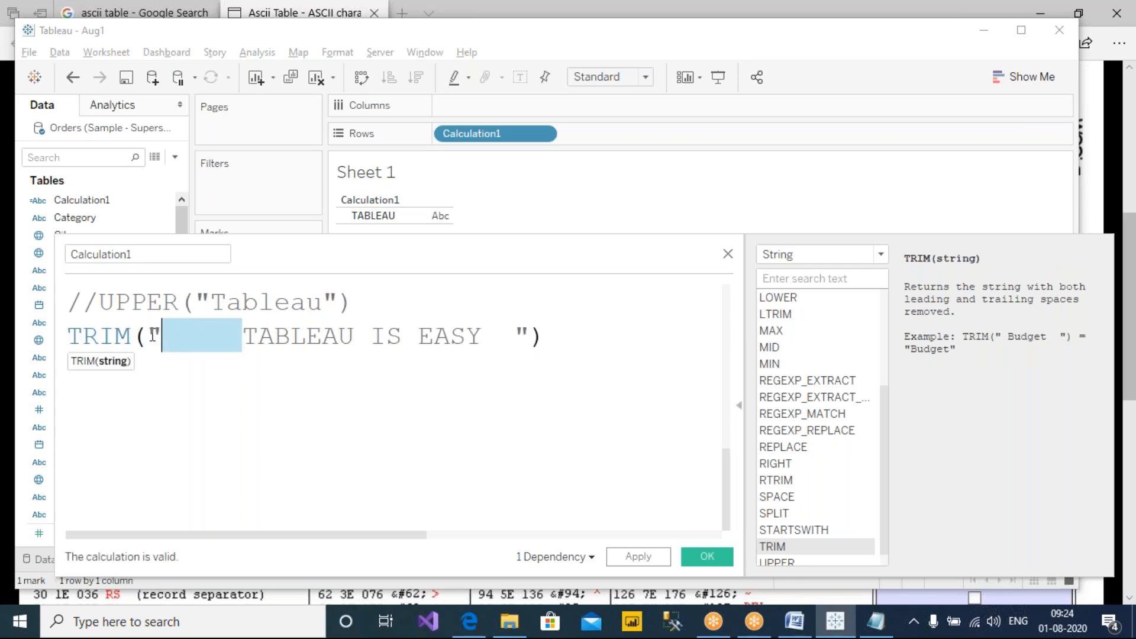
{"action": "left_click_drag", "start_coordinate": [480, 336], "coordinate": [520, 337]}
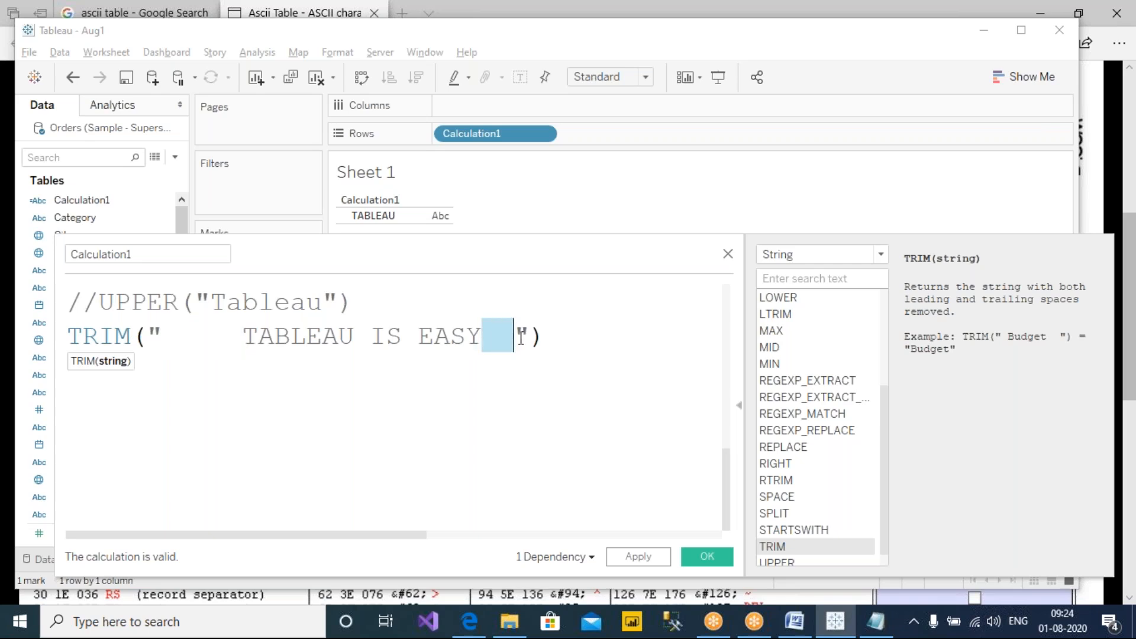
{"action": "left_click_drag", "start_coordinate": [355, 337], "coordinate": [420, 339]}
{"action": "left_click", "coordinate": [622, 335]}
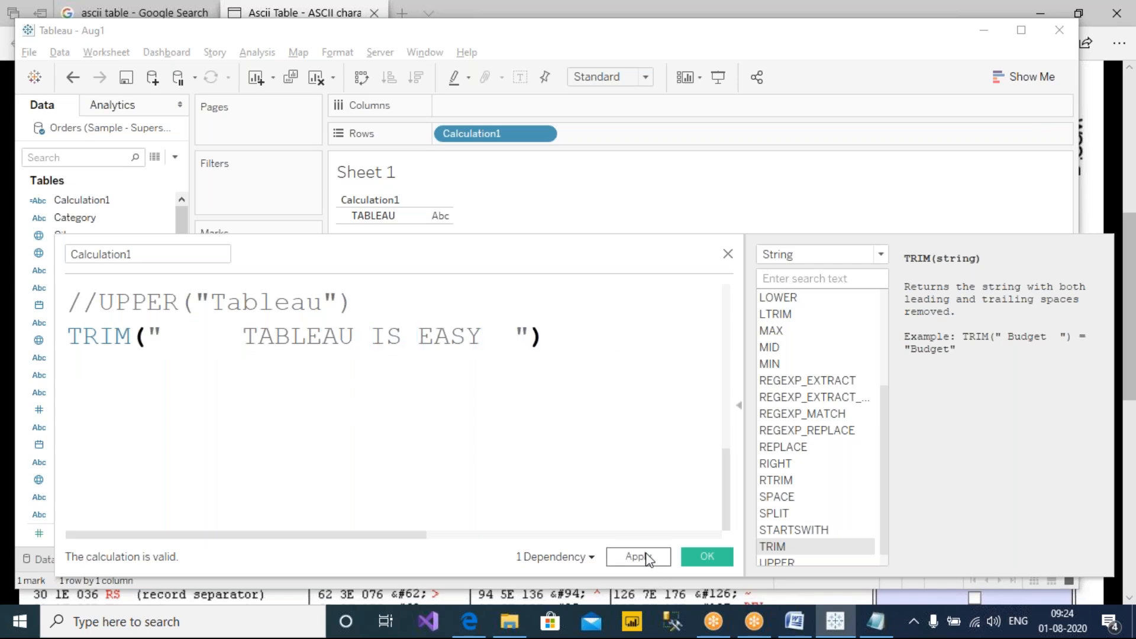
{"action": "left_click", "coordinate": [647, 558]}
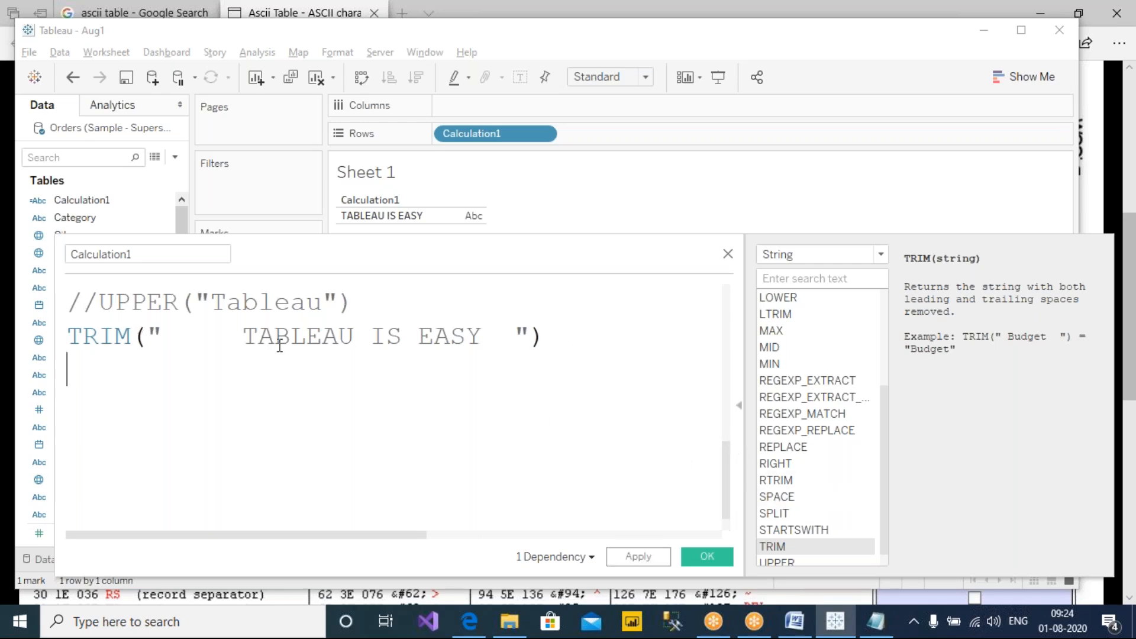
{"action": "key", "text": "Return"}
{"action": "double_click", "coordinate": [783, 448]}
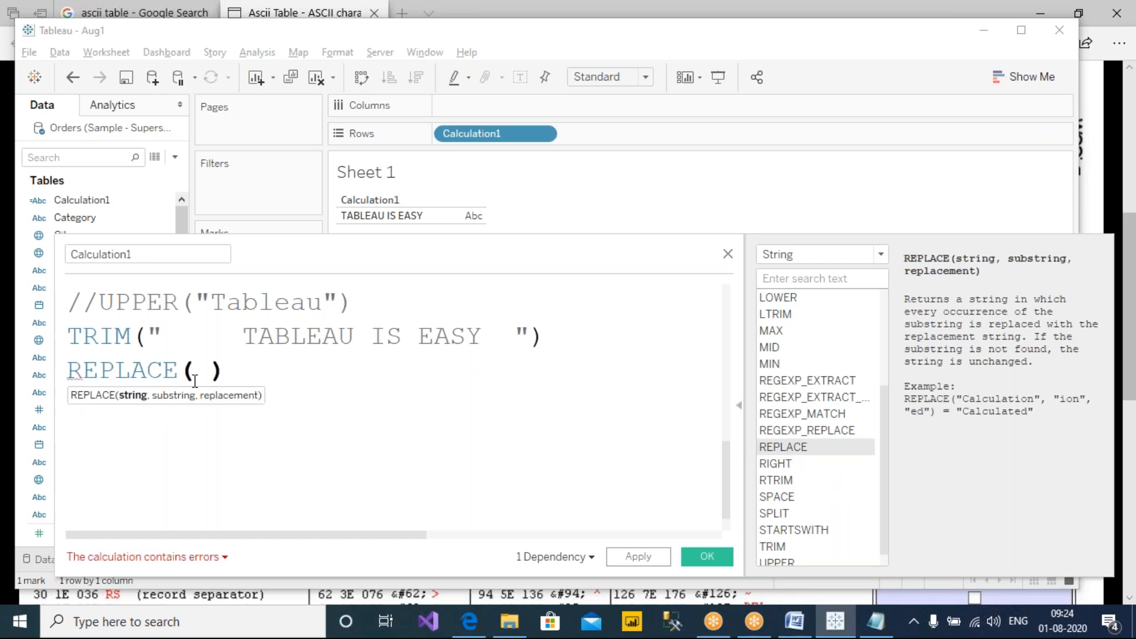
{"action": "left_click", "coordinate": [369, 336]}
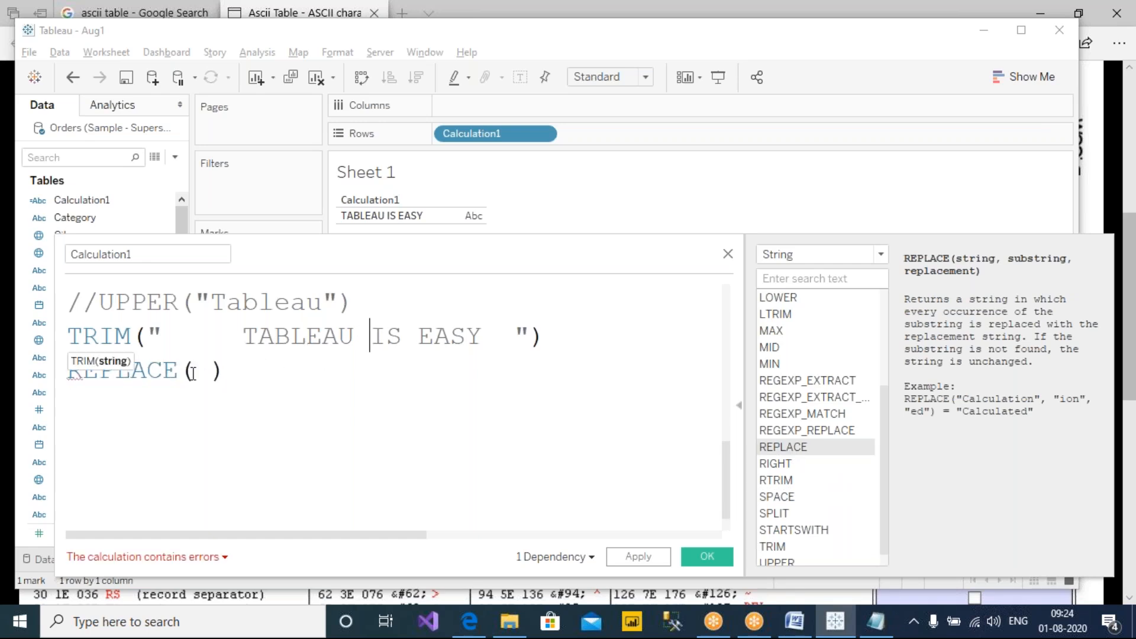
{"action": "left_click_drag", "start_coordinate": [354, 337], "coordinate": [372, 332]}
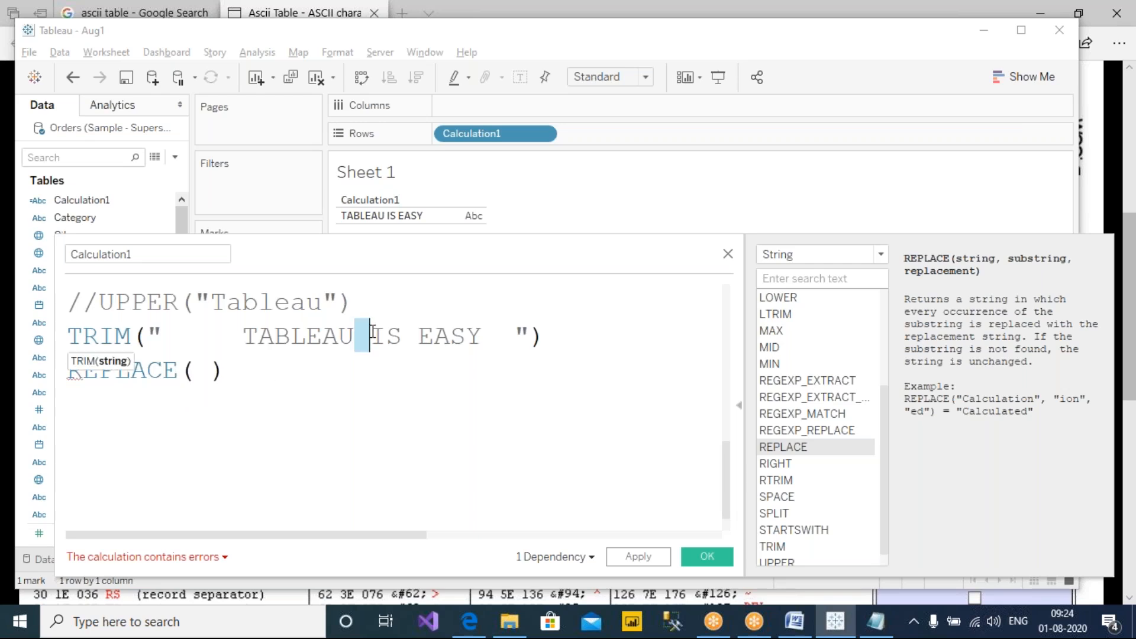
{"action": "left_click", "coordinate": [420, 337]}
{"action": "left_click_drag", "start_coordinate": [410, 347], "coordinate": [406, 347]}
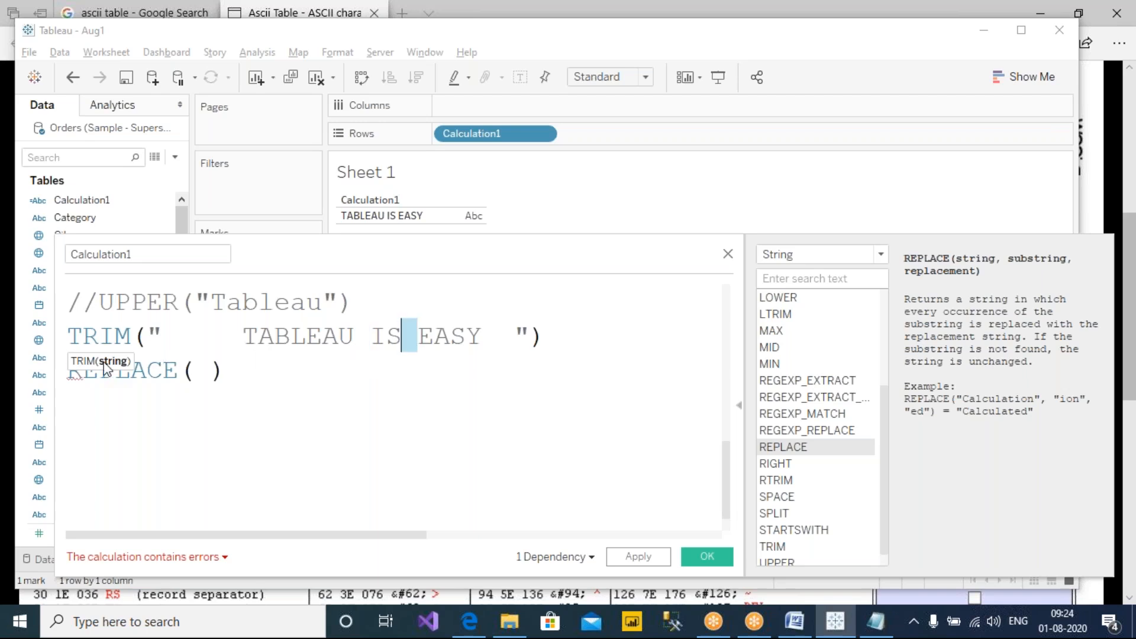
{"action": "left_click", "coordinate": [273, 406]}
{"action": "left_click_drag", "start_coordinate": [227, 370], "coordinate": [46, 371]}
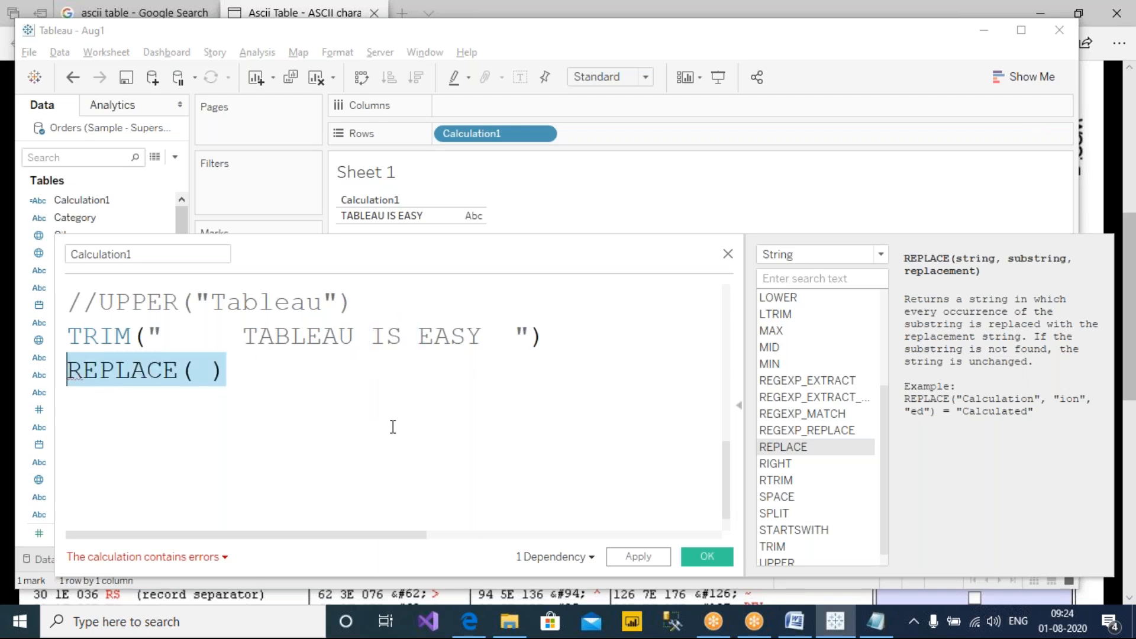
{"action": "left_click", "coordinate": [304, 393]}
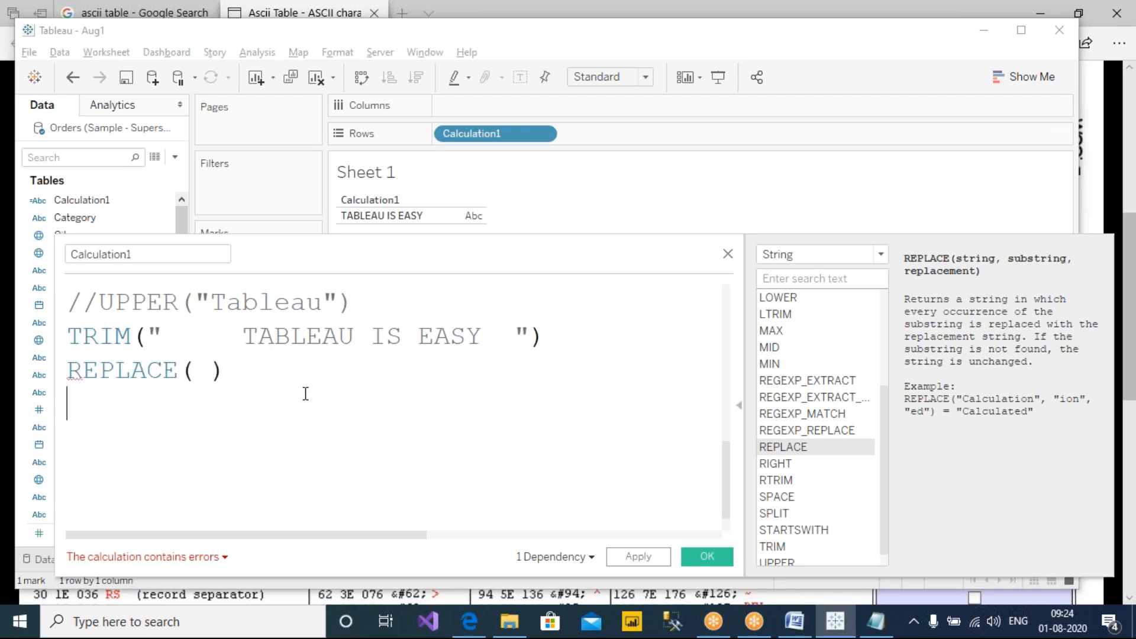
{"action": "left_click", "coordinate": [69, 372]}
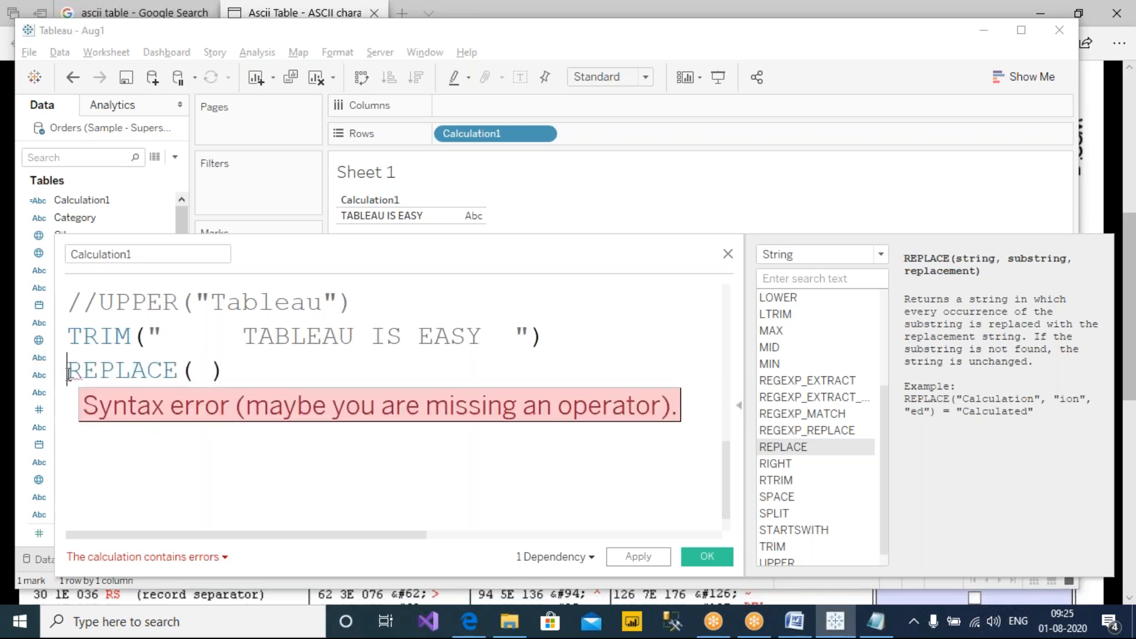
{"action": "left_click_drag", "start_coordinate": [254, 361], "coordinate": [66, 369]}
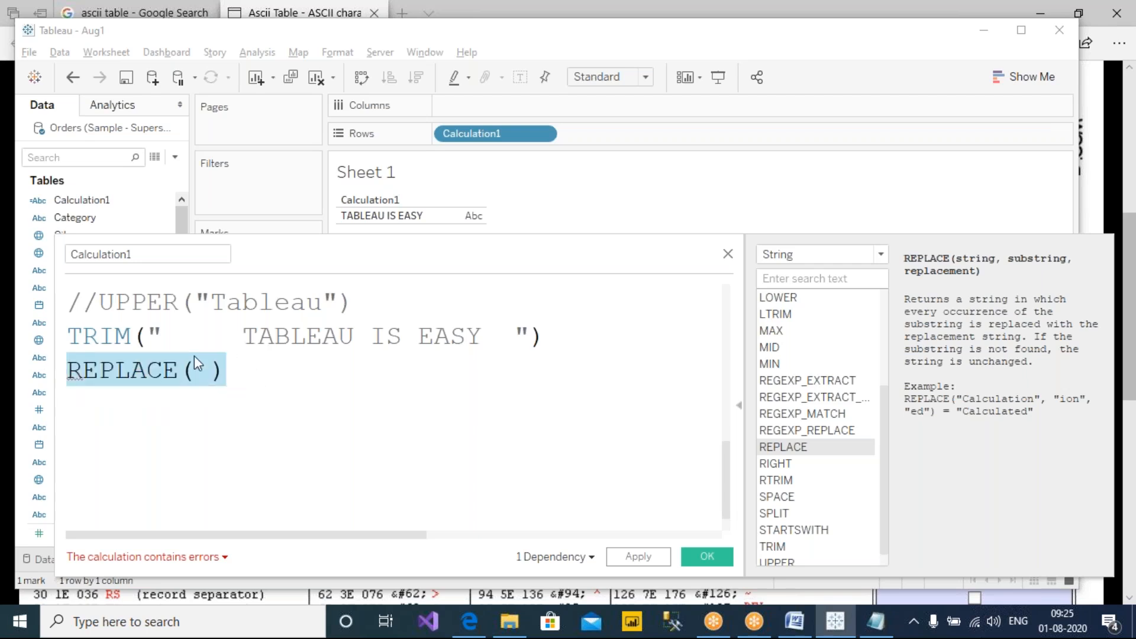
{"action": "key", "text": "BackSpace"}
Delete the empty REPLACE line and highlight the words TABLEAU IS EASY inside the TRIM formula.
{"action": "left_click_drag", "start_coordinate": [243, 336], "coordinate": [475, 337]}
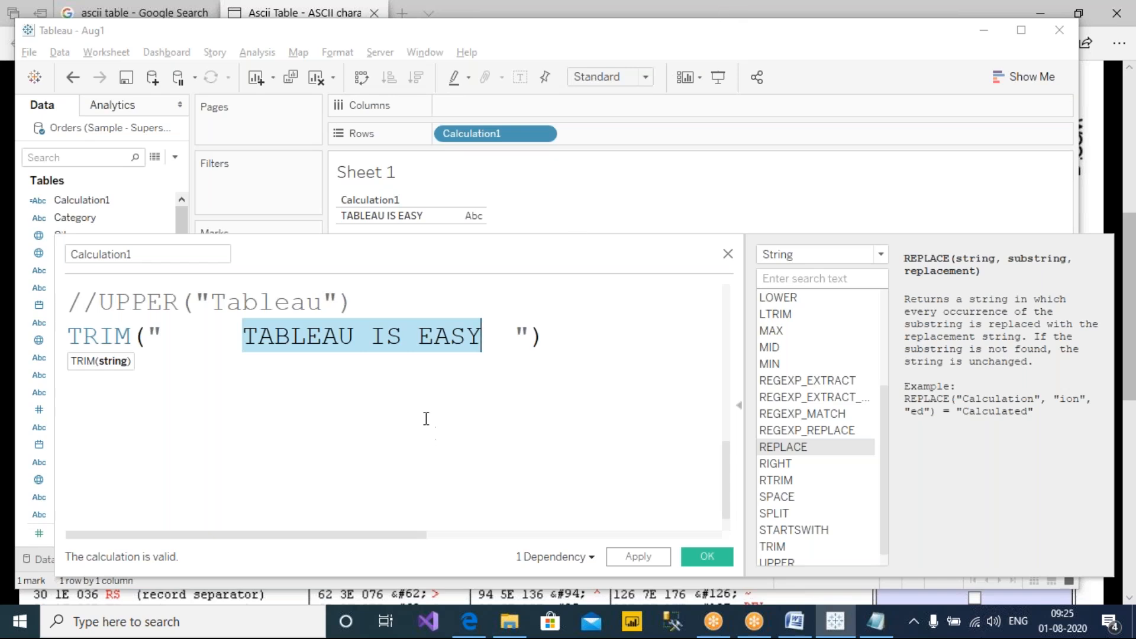
{"action": "left_click", "coordinate": [428, 373]}
{"action": "left_click_drag", "start_coordinate": [482, 337], "coordinate": [243, 343]}
{"action": "left_click", "coordinate": [274, 393]}
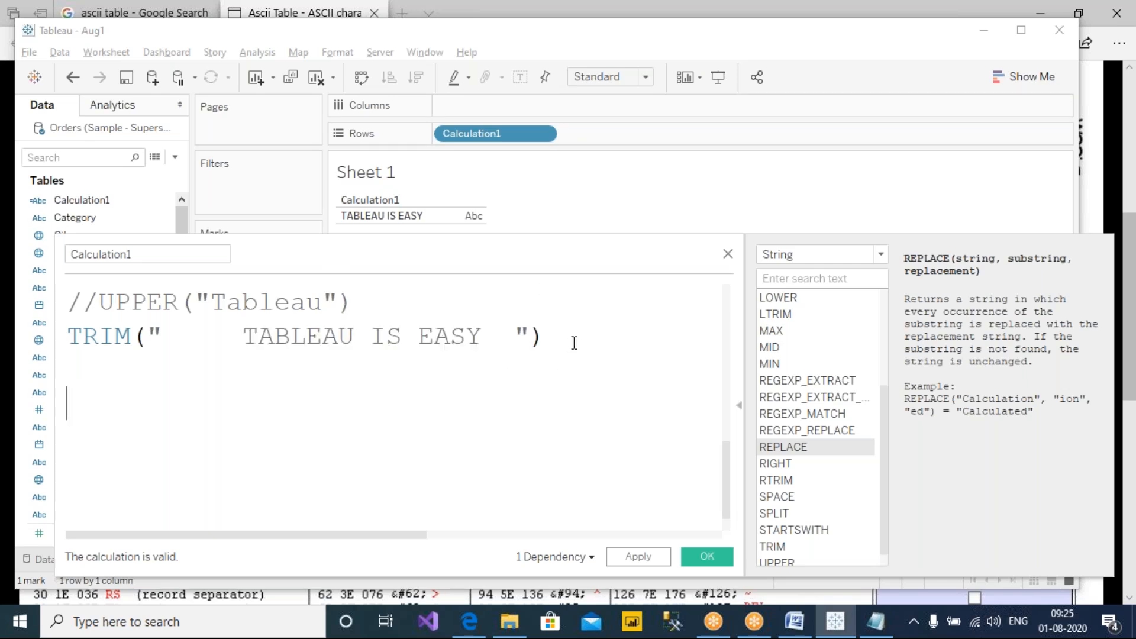
Comment out the TRIM line in the Calculation1 formula.
{"action": "left_click", "coordinate": [68, 336]}
{"action": "type", "text": "/"}
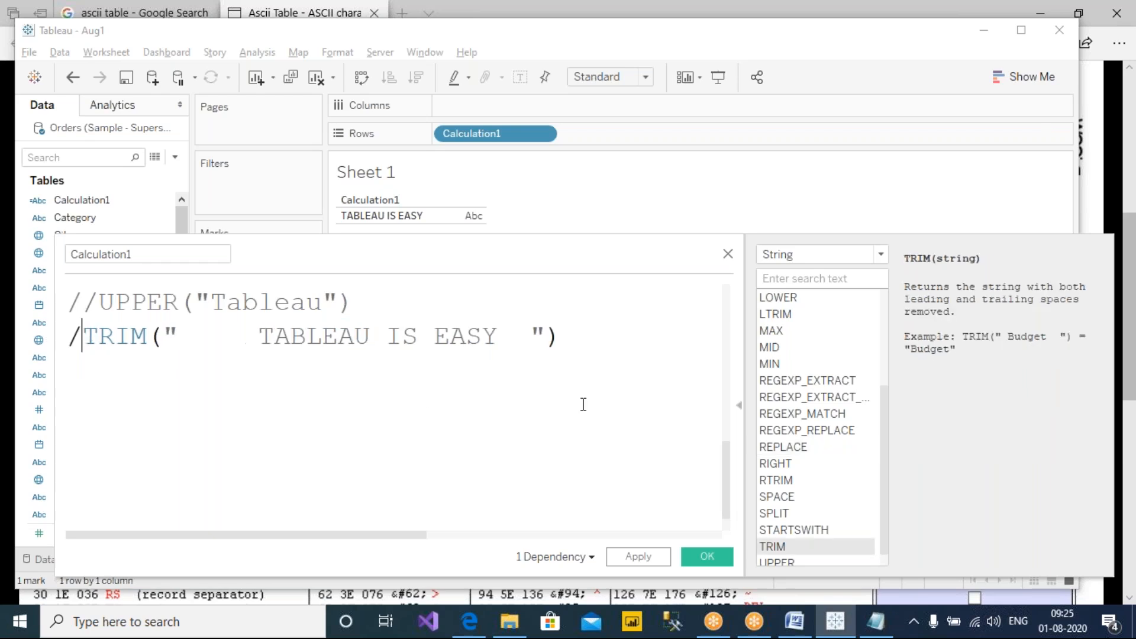
{"action": "type", "text": "/"}
{"action": "left_click", "coordinate": [656, 353]}
Insert the SPLIT function on a new line below the commented TRIM line and show its description in the function list.
{"action": "key", "text": "Return"}
{"action": "type", "text": "SP"}
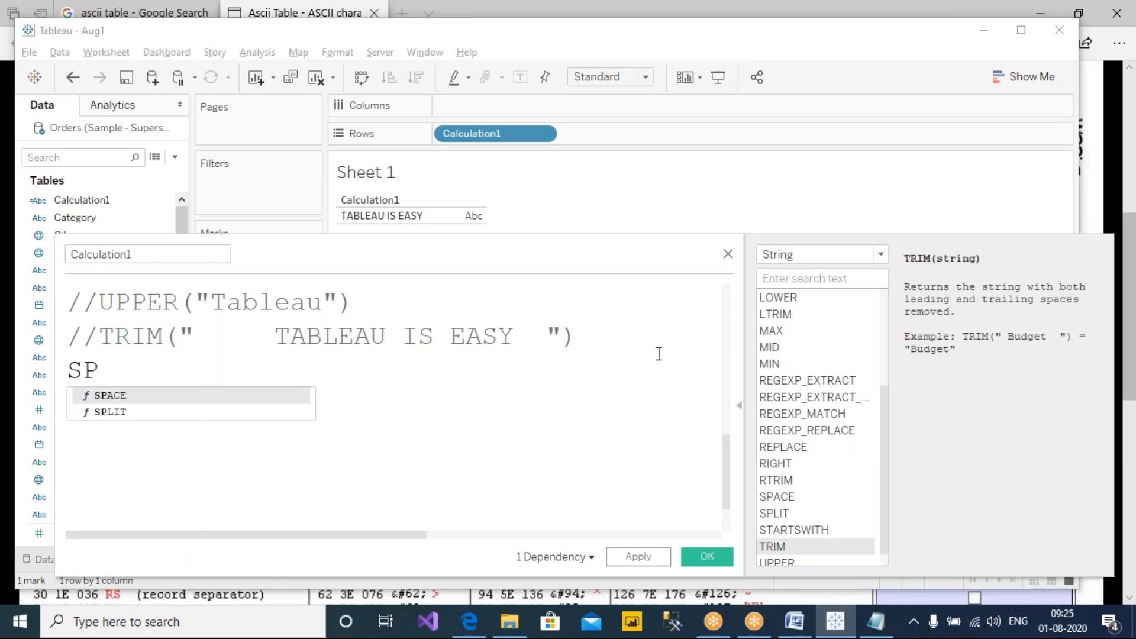
{"action": "left_click", "coordinate": [780, 515]}
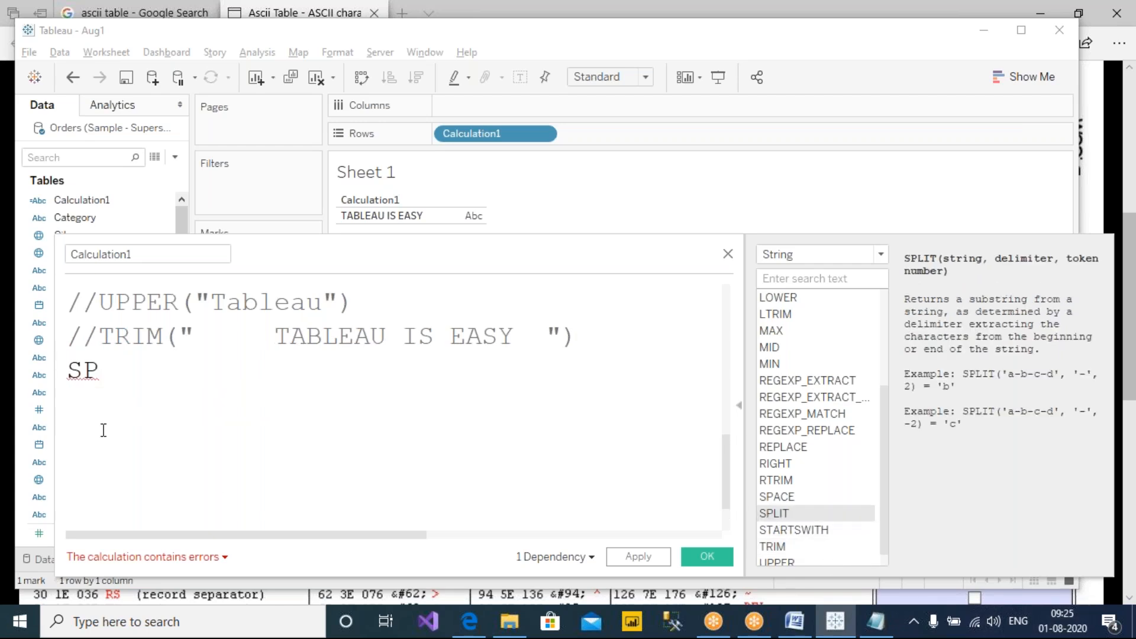
{"action": "left_click", "coordinate": [192, 357]}
{"action": "type", "text": "LI"}
{"action": "key", "text": "Return"}
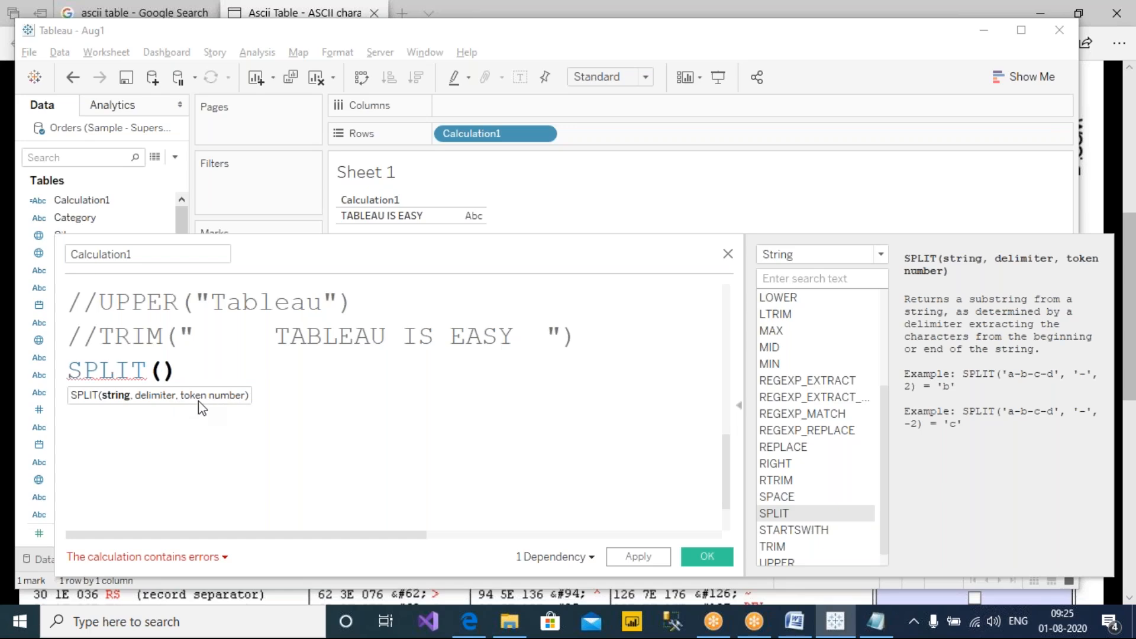
Mark the two spaces within TABLEAU IS EASY with on-screen strokes and number the three resulting words 1, 2 and 3.
{"action": "left_click", "coordinate": [732, 6]}
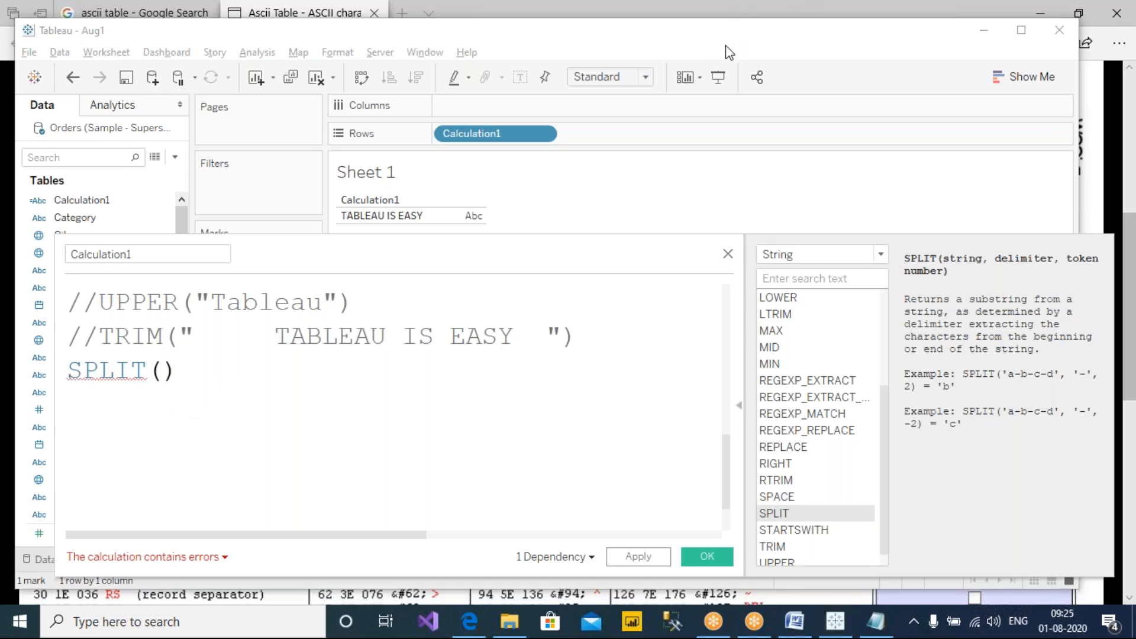
{"action": "left_click_drag", "start_coordinate": [278, 324], "coordinate": [276, 349]}
{"action": "left_click_drag", "start_coordinate": [512, 325], "coordinate": [510, 355]}
{"action": "left_click_drag", "start_coordinate": [385, 355], "coordinate": [406, 354]}
{"action": "left_click_drag", "start_coordinate": [432, 353], "coordinate": [455, 353]}
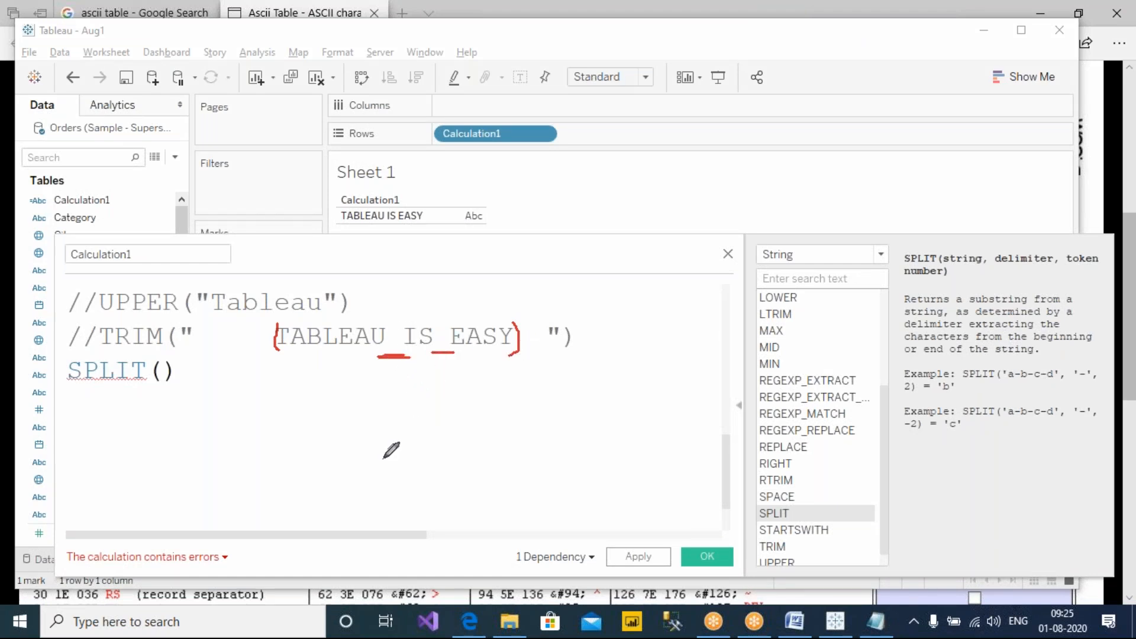
{"action": "left_click_drag", "start_coordinate": [395, 283], "coordinate": [388, 436]}
{"action": "left_click_drag", "start_coordinate": [449, 278], "coordinate": [447, 429]}
{"action": "left_click_drag", "start_coordinate": [332, 362], "coordinate": [331, 395]}
{"action": "mouse_move", "coordinate": [320, 411]}
{"action": "left_mouse_down"}
{"action": "mouse_move", "coordinate": [320, 433]}
{"action": "mouse_move", "coordinate": [295, 435]}
{"action": "mouse_move", "coordinate": [329, 395]}
{"action": "left_mouse_up"}
{"action": "mouse_move", "coordinate": [416, 391]}
{"action": "left_mouse_down"}
{"action": "mouse_move", "coordinate": [444, 411]}
{"action": "mouse_move", "coordinate": [417, 424]}
{"action": "mouse_move", "coordinate": [450, 407]}
{"action": "mouse_move", "coordinate": [510, 408]}
{"action": "mouse_move", "coordinate": [500, 378]}
{"action": "left_mouse_up"}
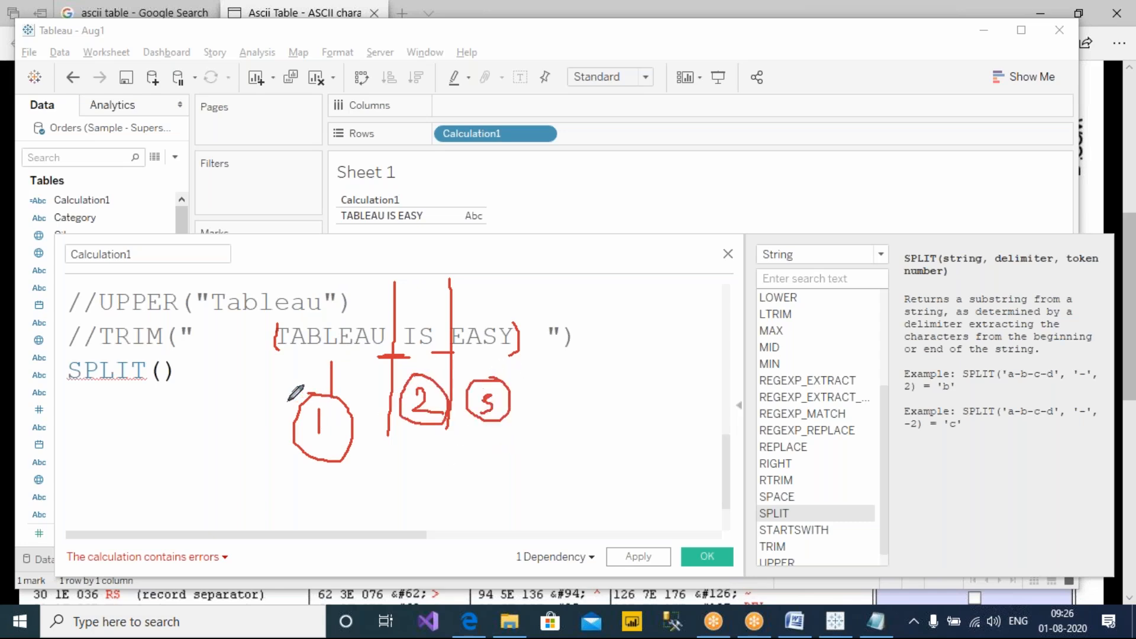
Enter "TABLEAU IS EASY" as the string argument of the SPLIT function.
{"action": "left_click", "coordinate": [243, 379]}
{"action": "key", "text": "BackSpace"}
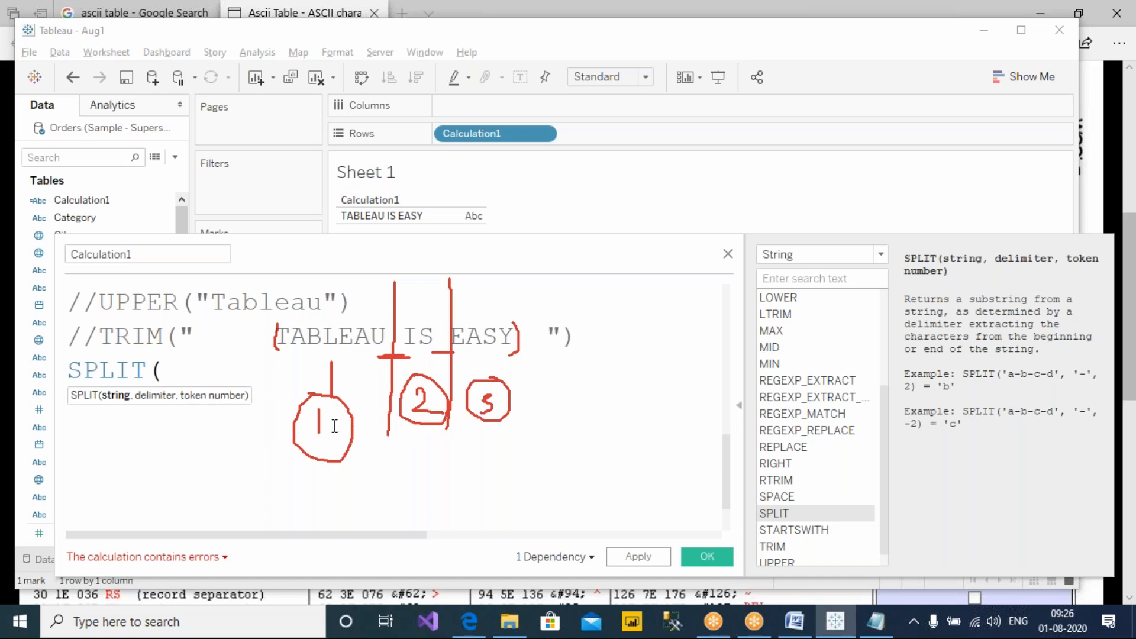
{"action": "type", "text": "\""}
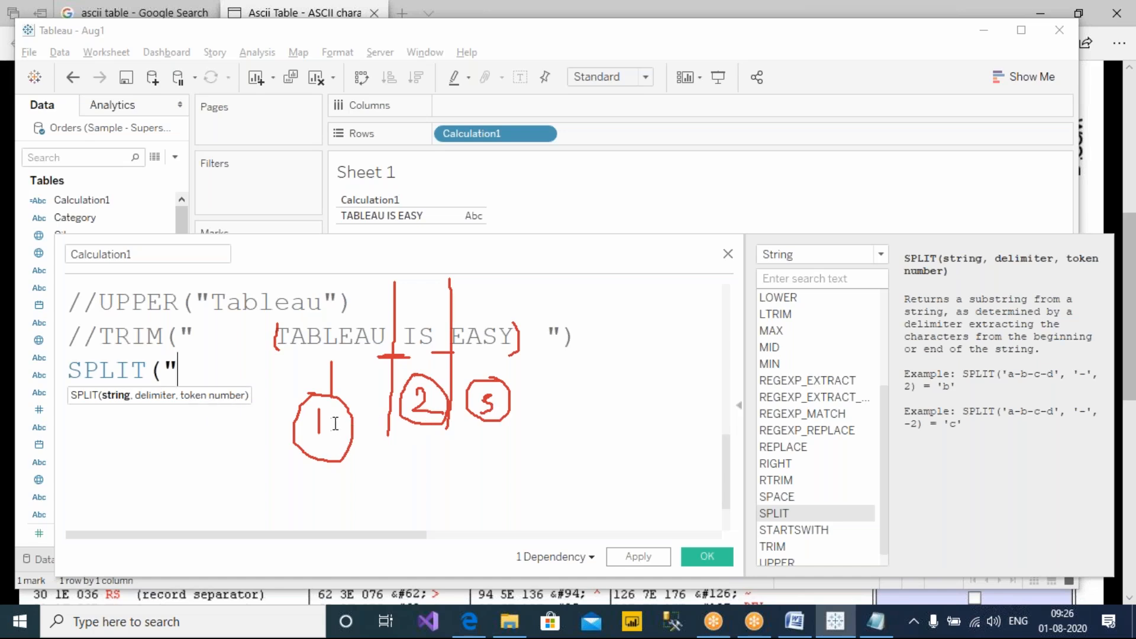
{"action": "type", "text": "tb"}
{"action": "key", "text": "BackSpace"}
{"action": "key", "text": "BackSpace"}
{"action": "type", "text": "TABLEAU "}
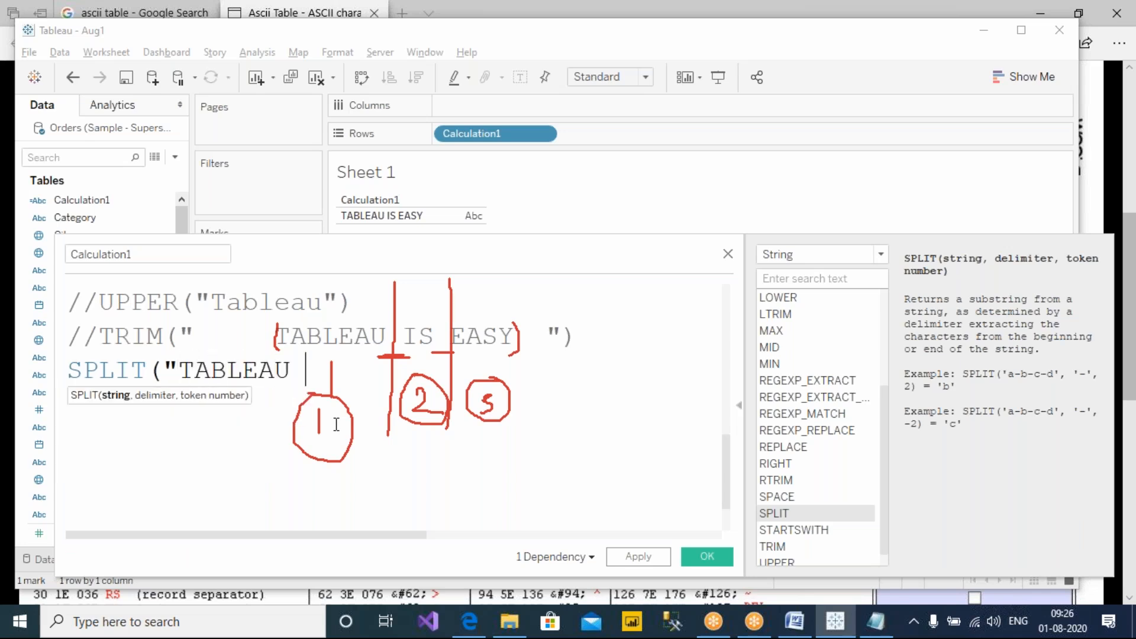
{"action": "type", "text": "IS EASY\","}
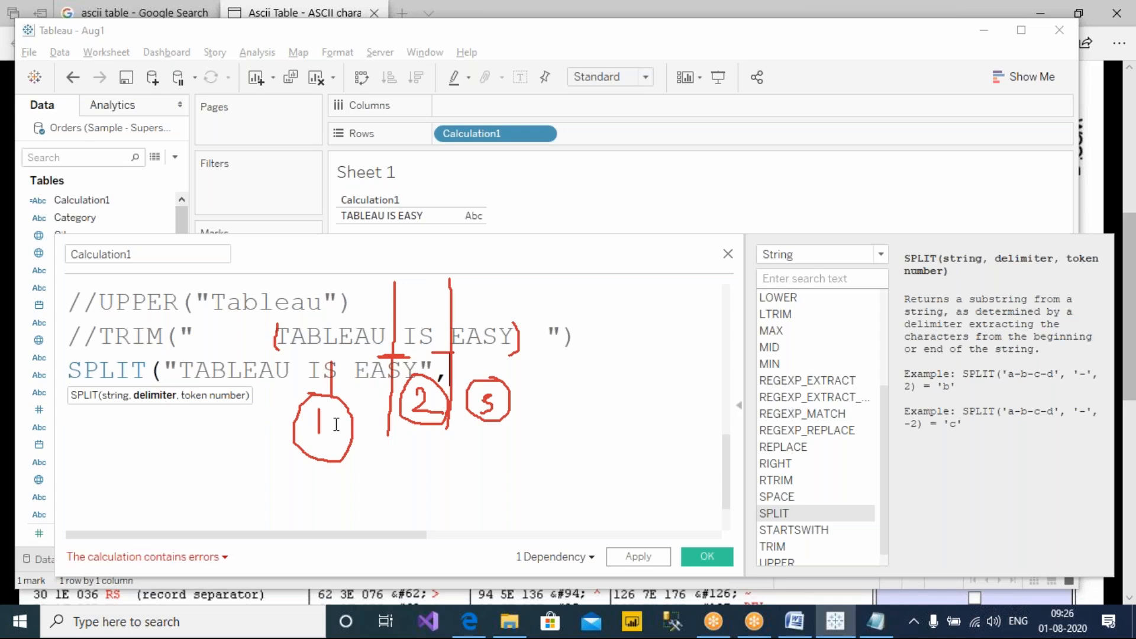
Complete the SPLIT formula with a space as delimiter and token number 1, clearing the drawn marks.
{"action": "type", "text": "\" \","}
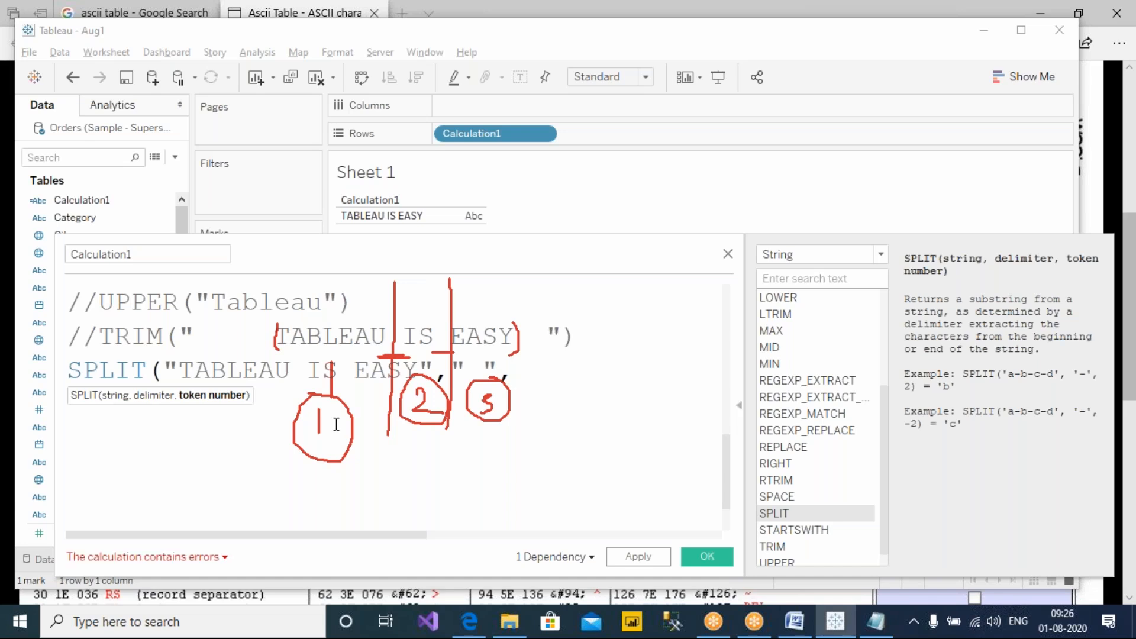
{"action": "left_click", "coordinate": [732, 114]}
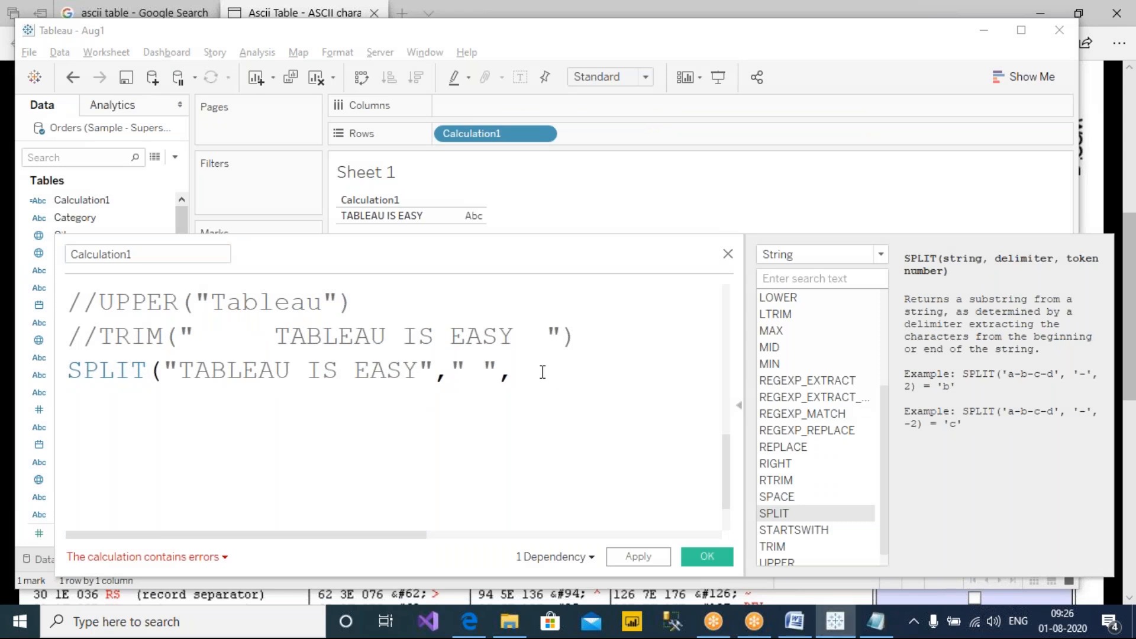
{"action": "type", "text": "1)"}
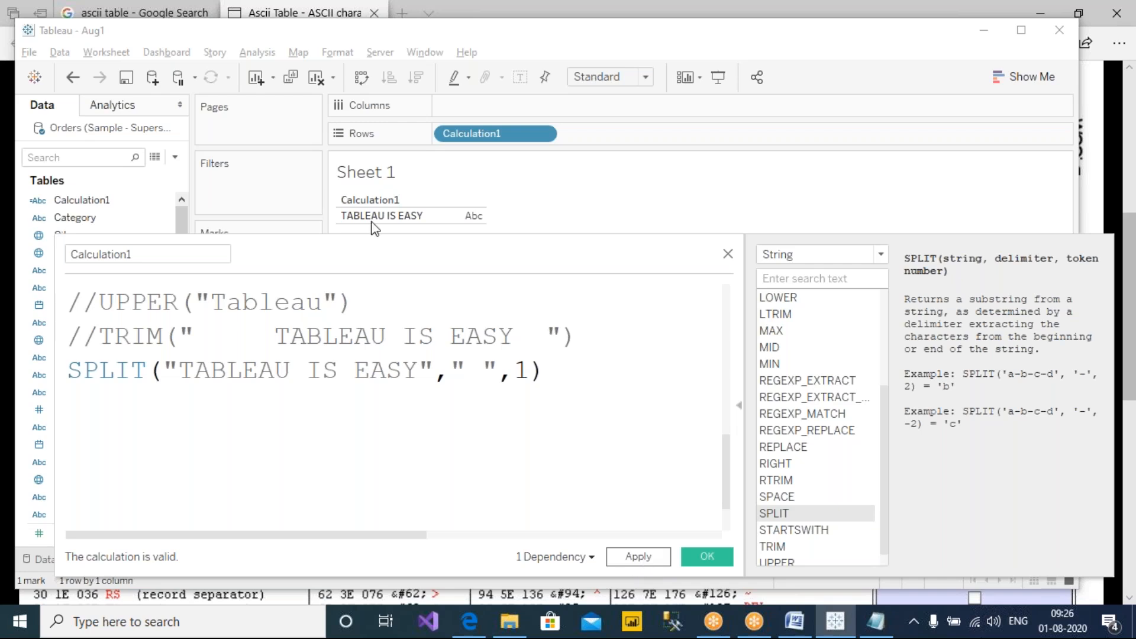
Set the SPLIT token number to 2 and apply the calculation, and repeat with token number 3.
{"action": "double_click", "coordinate": [523, 371]}
{"action": "type", "text": "2"}
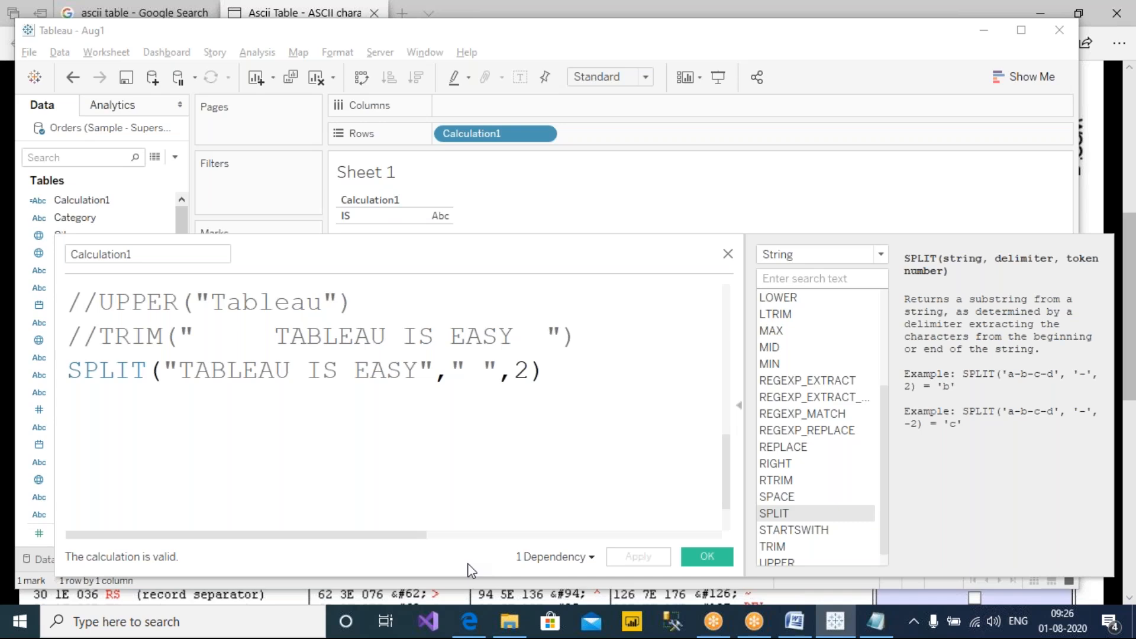
{"action": "left_click_drag", "start_coordinate": [528, 362], "coordinate": [512, 377]}
{"action": "type", "text": "3"}
{"action": "left_click", "coordinate": [584, 373]}
{"action": "left_click", "coordinate": [642, 556]}
Highlight the spaces separating the words inside the SPLIT formula's text.
{"action": "left_click", "coordinate": [547, 379]}
{"action": "left_click_drag", "start_coordinate": [291, 377], "coordinate": [341, 367]}
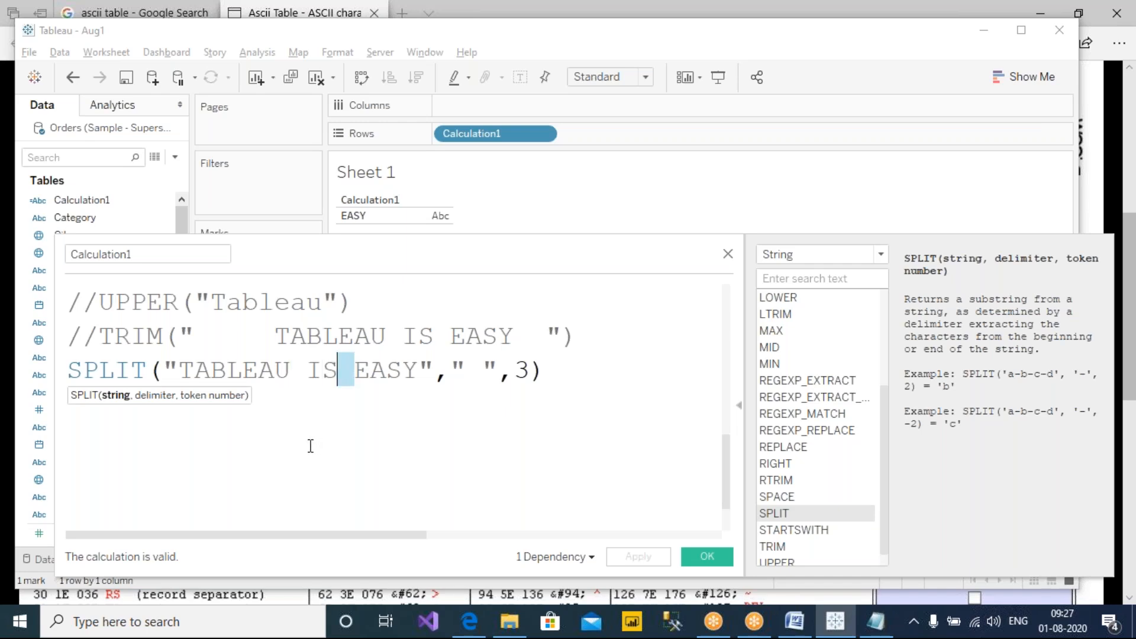
{"action": "left_click", "coordinate": [619, 366]}
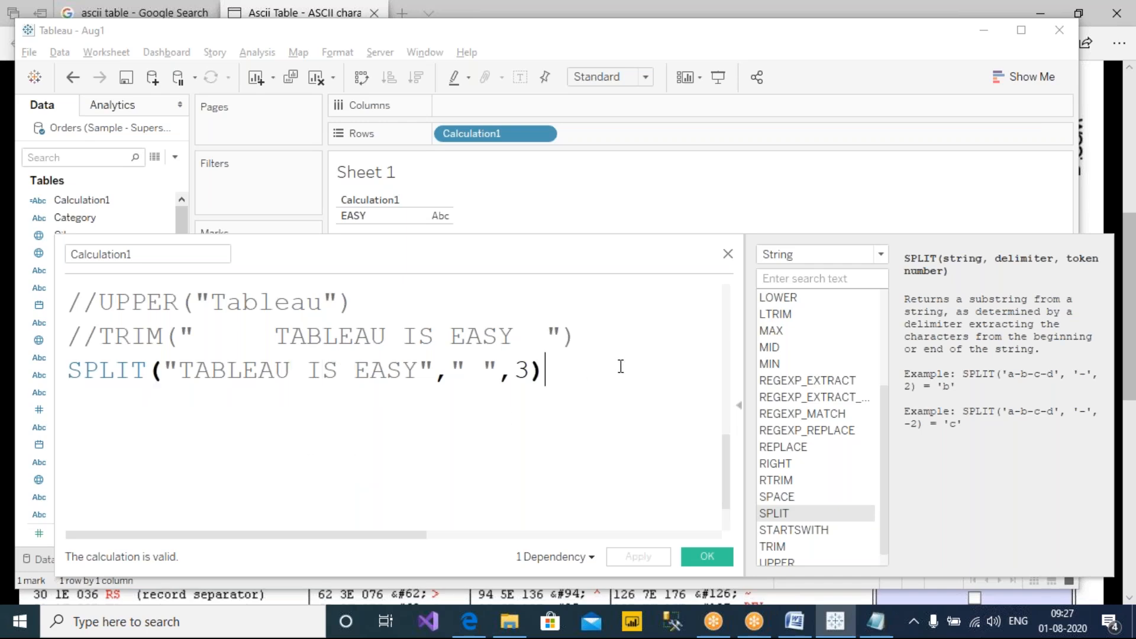
Copy the whole SPLIT formula, close its editor and start a new calculated field named C1.
{"action": "left_click_drag", "start_coordinate": [621, 365], "coordinate": [48, 379]}
{"action": "key", "text": "ctrl+c"}
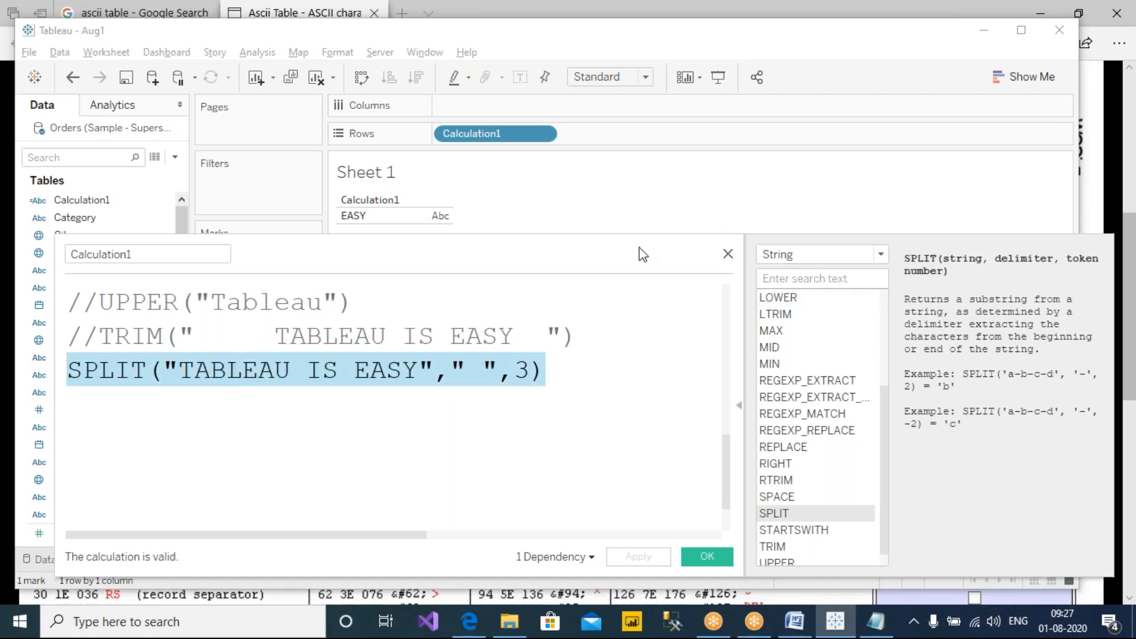
{"action": "key", "text": "Escape"}
{"action": "left_click", "coordinate": [175, 156]}
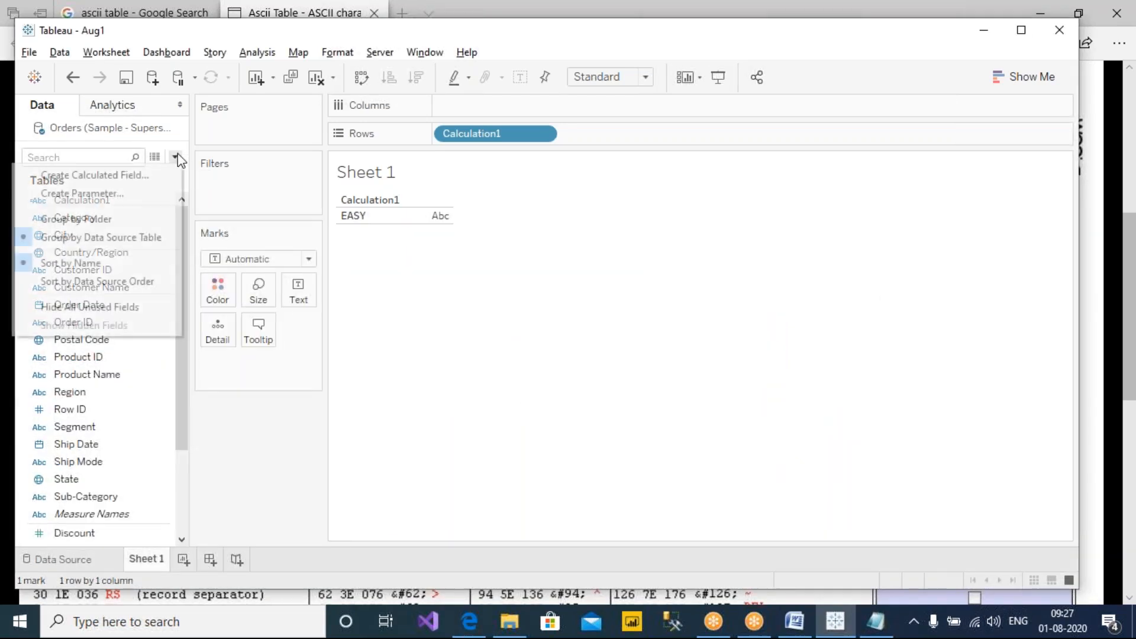
{"action": "left_click", "coordinate": [130, 174]}
{"action": "left_click_drag", "start_coordinate": [404, 236], "coordinate": [401, 308]}
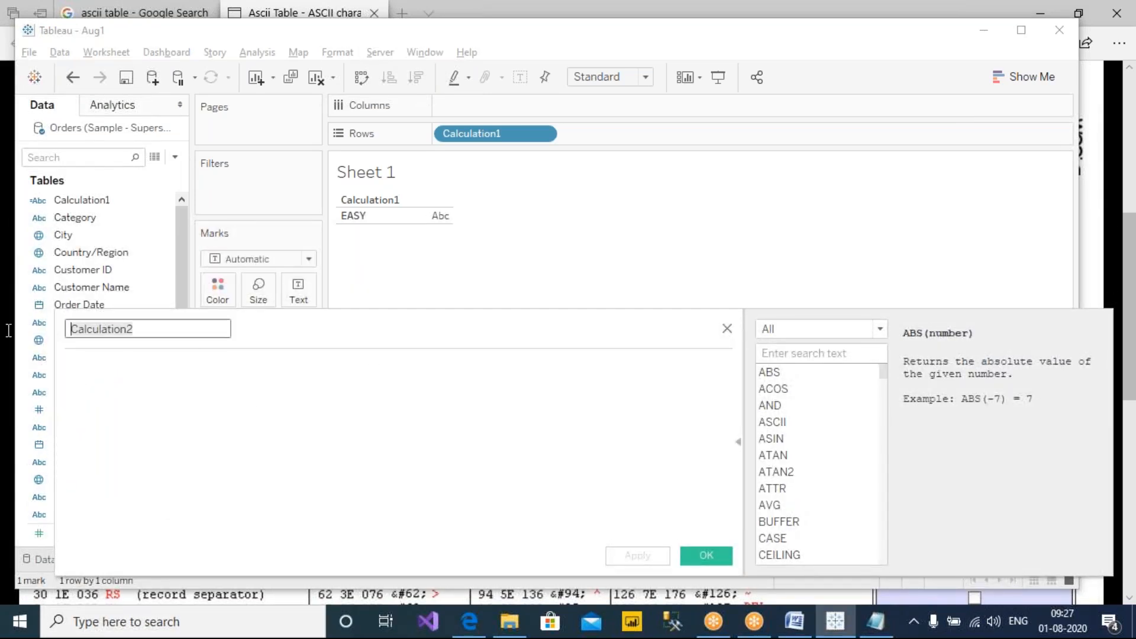
{"action": "type", "text": "1"}
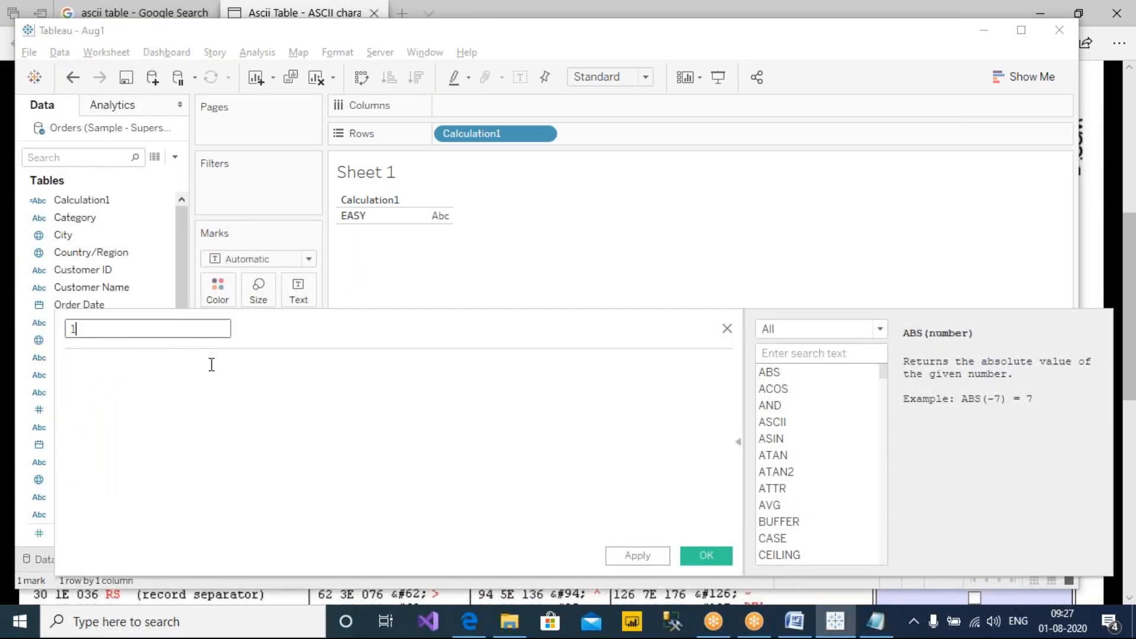
{"action": "type", "text": "1"}
Paste the SPLIT formula into C1, set its token number to 1 and save the field.
{"action": "left_click", "coordinate": [274, 400]}
{"action": "key", "text": "ctrl+v"}
{"action": "scroll", "coordinate": [145, 412], "scroll_direction": "up", "scroll_amount": 3}
{"action": "double_click", "coordinate": [388, 376]}
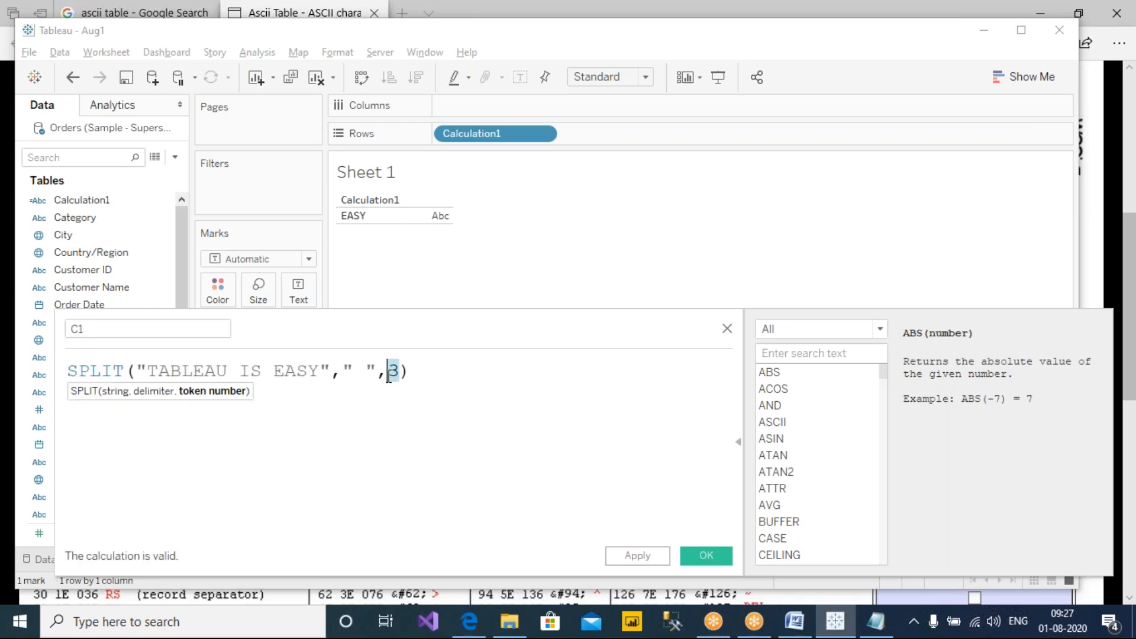
{"action": "type", "text": "1"}
{"action": "left_click", "coordinate": [418, 379]}
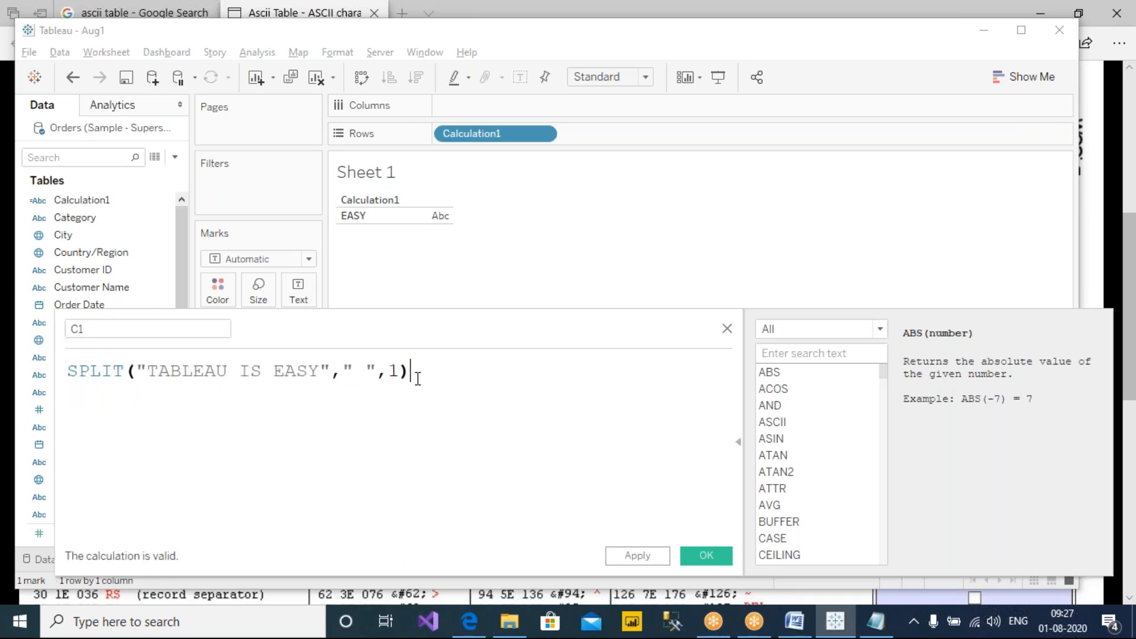
{"action": "left_click", "coordinate": [636, 560]}
{"action": "left_click", "coordinate": [704, 555]}
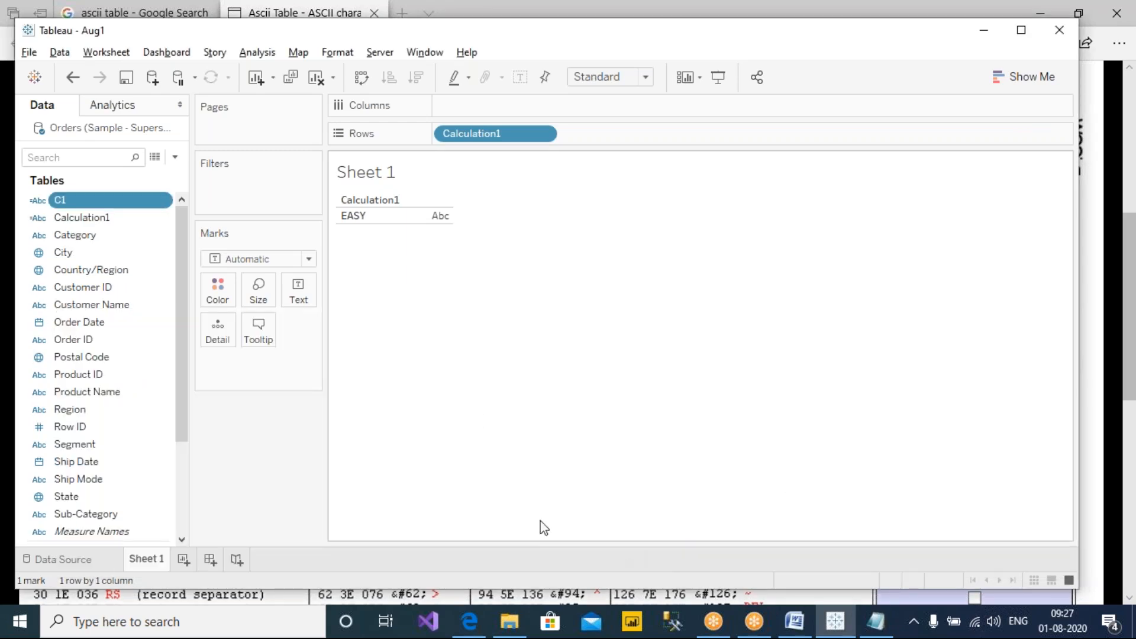
Create a calculated field named c2 with the formula SPLIT("TABLEAU IS EASY"," ",2) and save it.
{"action": "left_click", "coordinate": [175, 157]}
{"action": "left_click", "coordinate": [165, 175]}
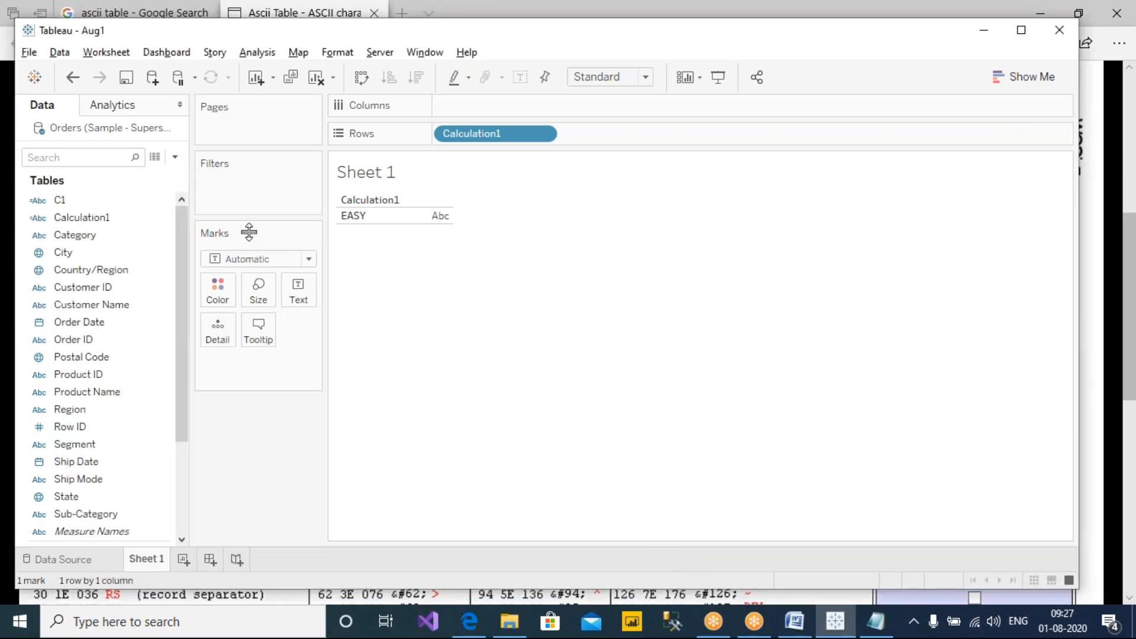
{"action": "type", "text": "c2"}
{"action": "left_click", "coordinate": [170, 401]}
{"action": "key", "text": "ctrl+v"}
{"action": "scroll", "coordinate": [219, 394], "scroll_direction": "up", "scroll_amount": 3}
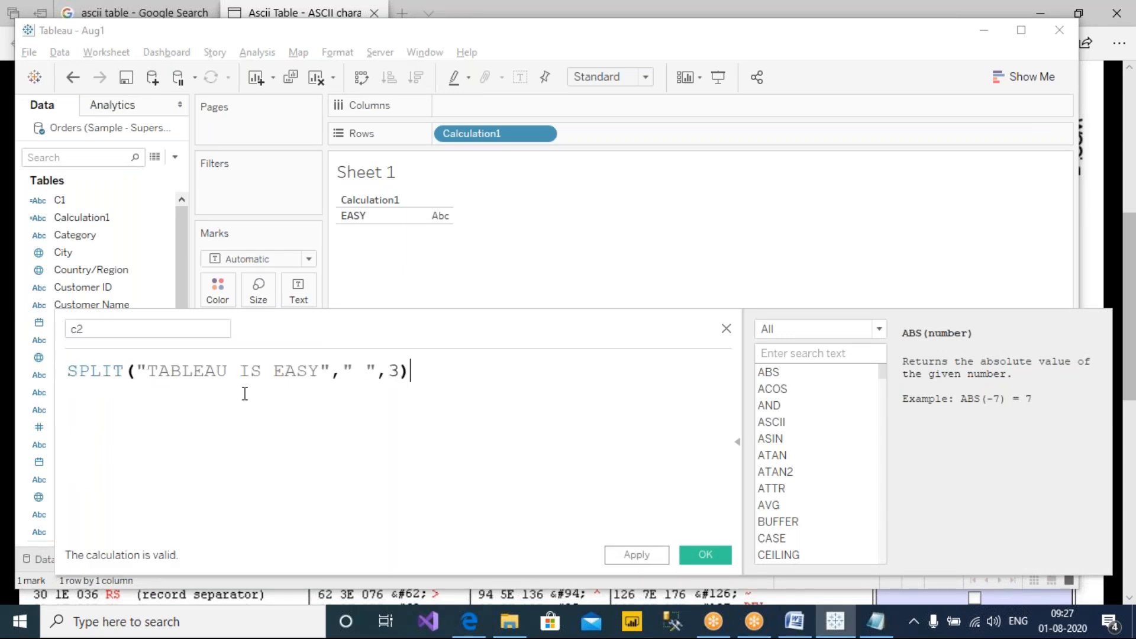
{"action": "double_click", "coordinate": [393, 371]}
{"action": "type", "text": "2"}
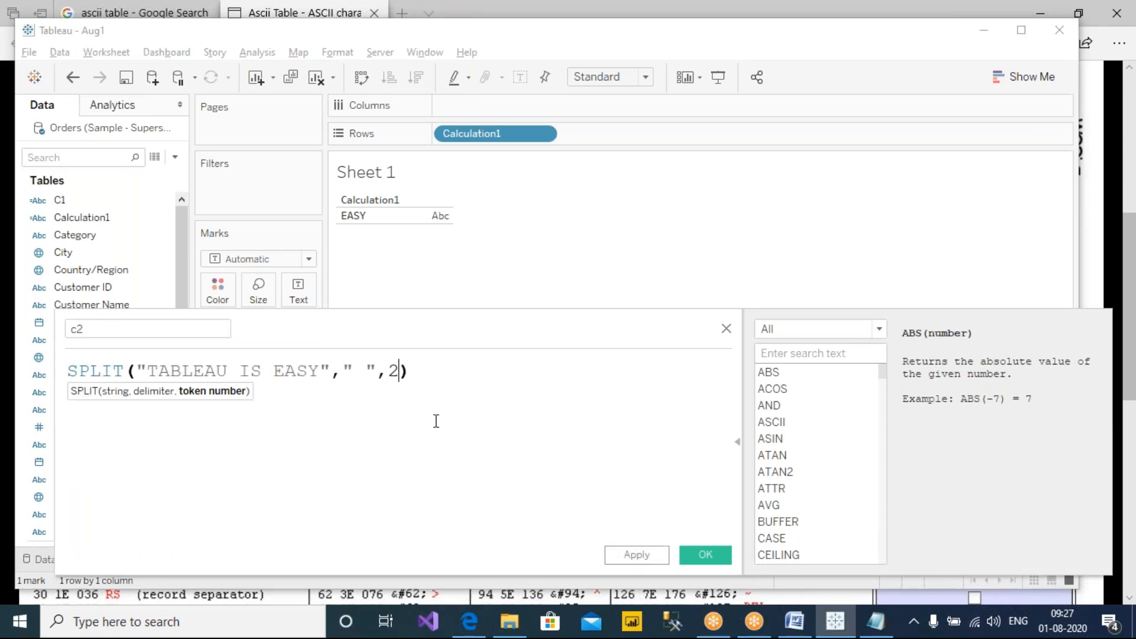
{"action": "left_click", "coordinate": [644, 559]}
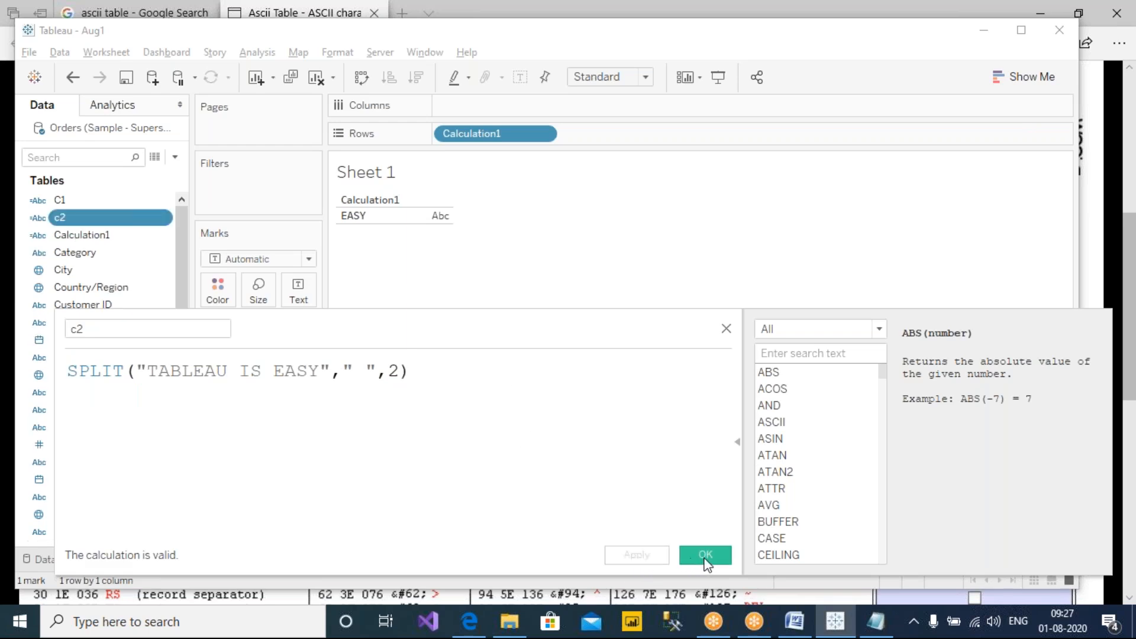
{"action": "left_click", "coordinate": [707, 556]}
Create a calculated field named c3 from the copied SPLIT formula with token number 3 and save it.
{"action": "left_click", "coordinate": [175, 157]}
{"action": "left_click", "coordinate": [152, 174]}
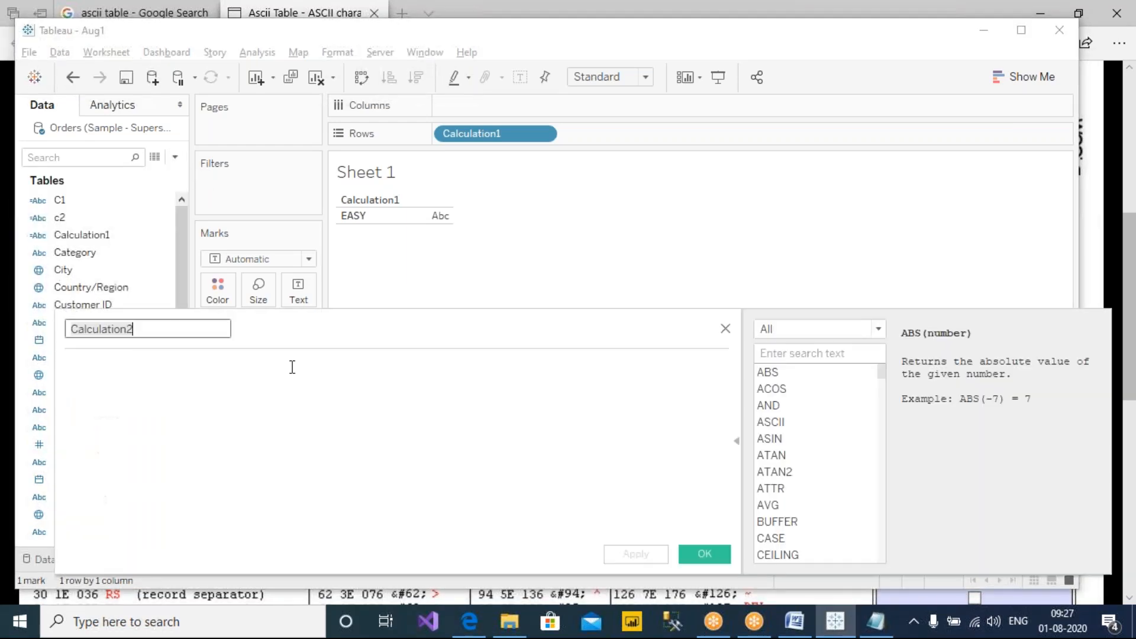
{"action": "type", "text": "c3"}
{"action": "left_click", "coordinate": [188, 365]}
{"action": "key", "text": "ctrl+v"}
{"action": "scroll", "coordinate": [252, 455], "scroll_direction": "up", "scroll_amount": 3}
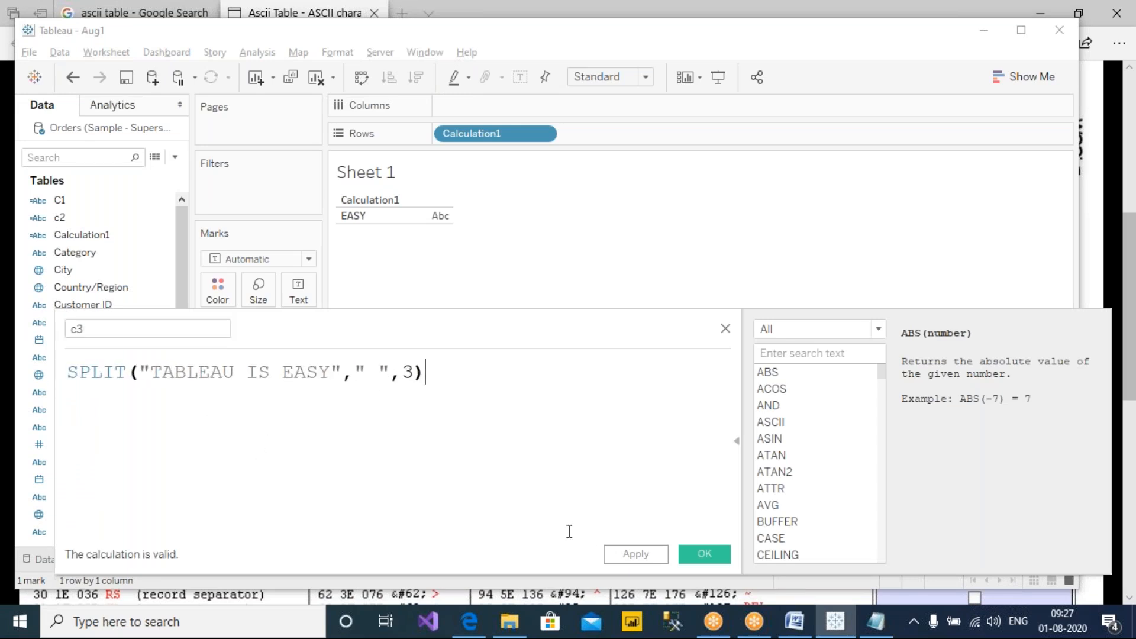
{"action": "left_click", "coordinate": [619, 553]}
{"action": "left_click", "coordinate": [691, 553]}
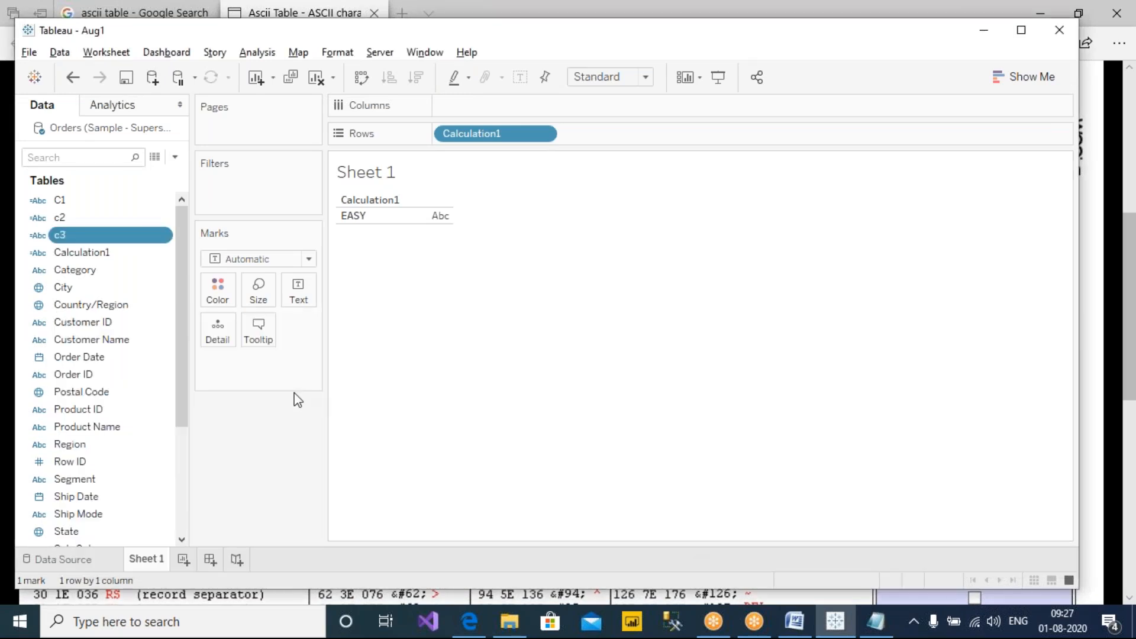
Remove Calculation1 from Rows and start a new calculated field, entering c$ as its name.
{"action": "left_click_drag", "start_coordinate": [487, 136], "coordinate": [276, 445]}
{"action": "left_click", "coordinate": [175, 156]}
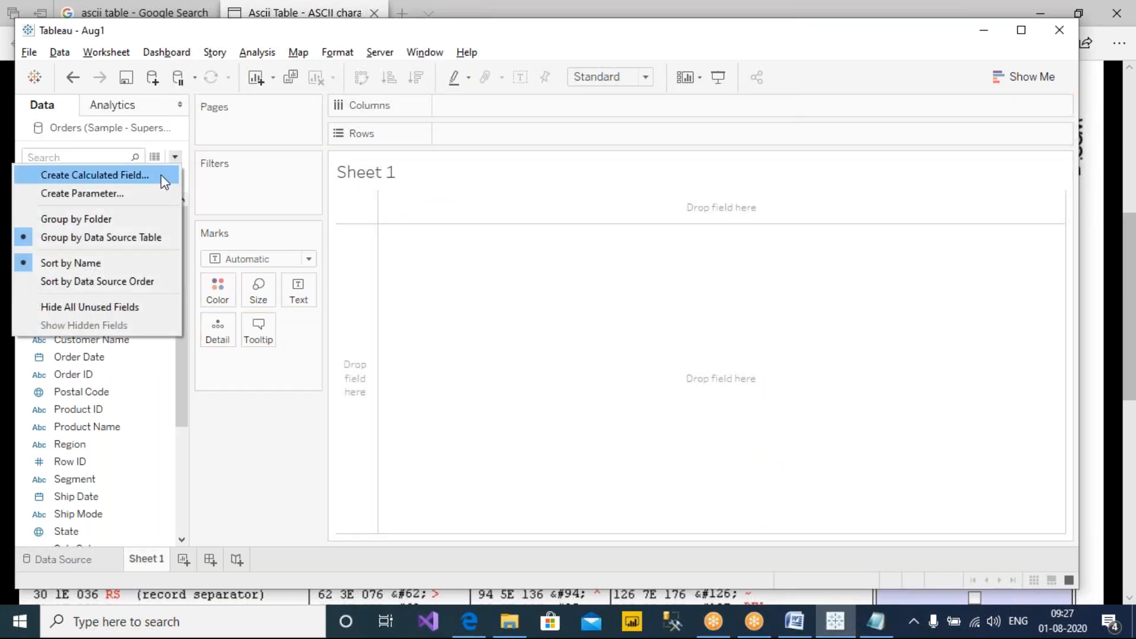
{"action": "left_click", "coordinate": [162, 174]}
{"action": "left_click_drag", "start_coordinate": [324, 325], "coordinate": [506, 279]}
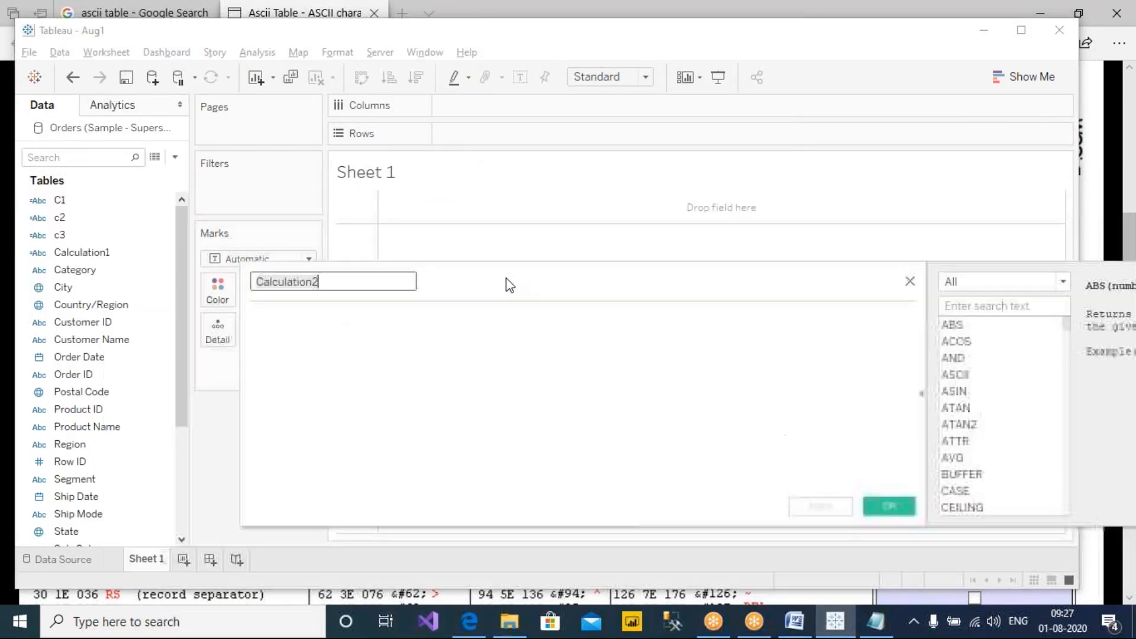
{"action": "type", "text": "c$"}
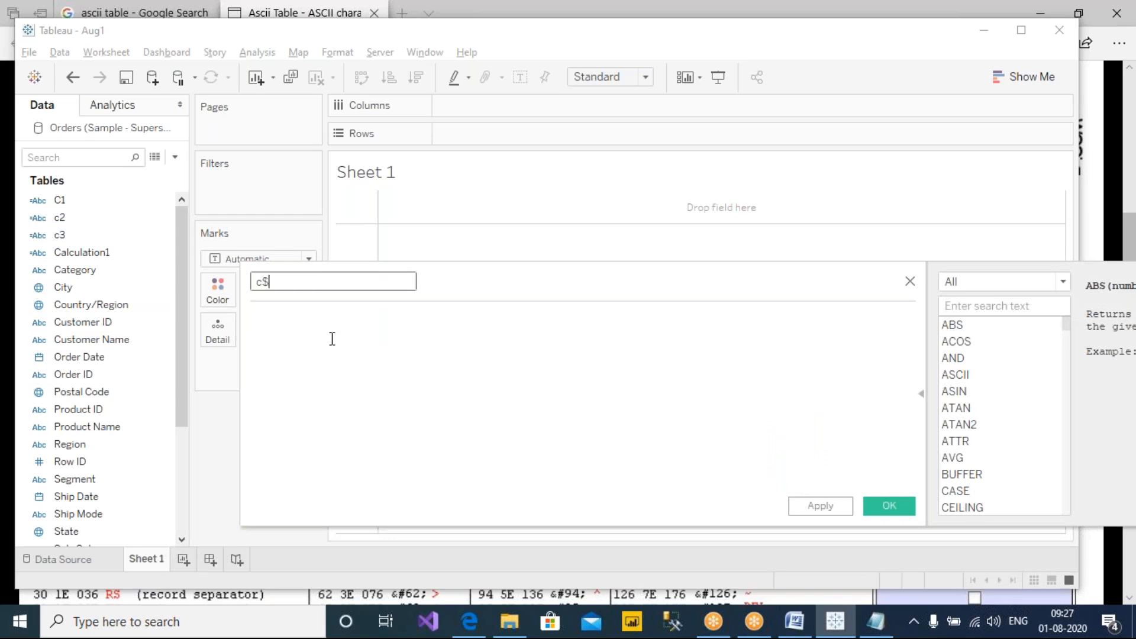
Name the calculated field c4, define it as [C1]+[c2]+[c3], and apply it.
{"action": "left_click", "coordinate": [332, 335]}
{"action": "left_click", "coordinate": [342, 283]}
{"action": "type", "text": "4"}
{"action": "left_click", "coordinate": [320, 394]}
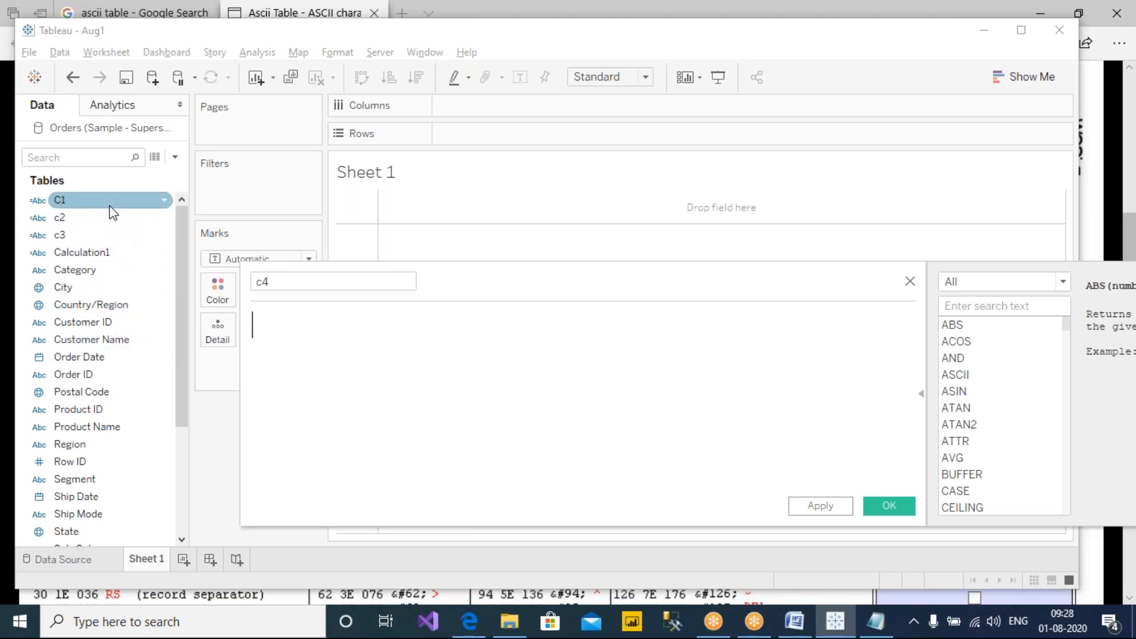
{"action": "left_click_drag", "start_coordinate": [88, 204], "coordinate": [362, 421]}
{"action": "type", "text": "+"}
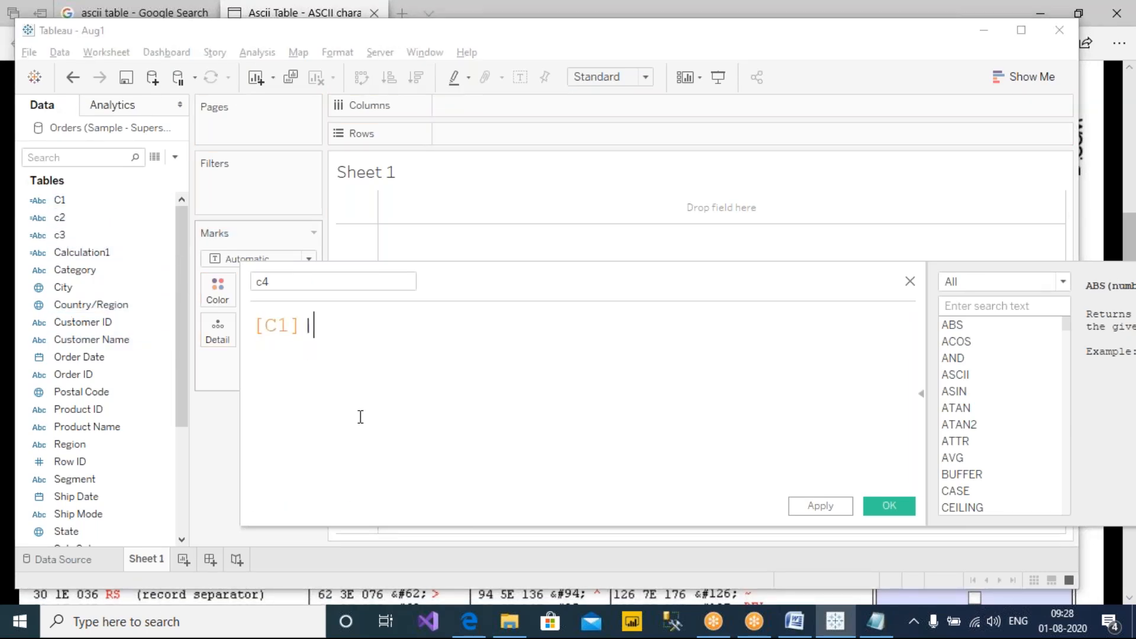
{"action": "left_click_drag", "start_coordinate": [65, 217], "coordinate": [479, 380]}
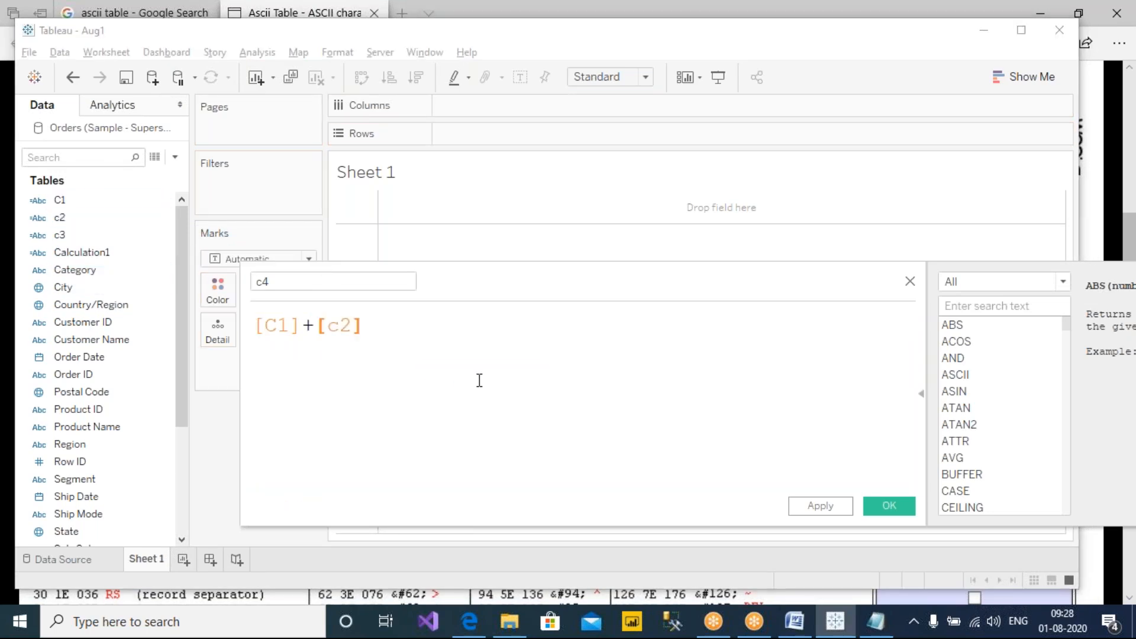
{"action": "type", "text": "+"}
{"action": "left_click_drag", "start_coordinate": [60, 235], "coordinate": [450, 363]}
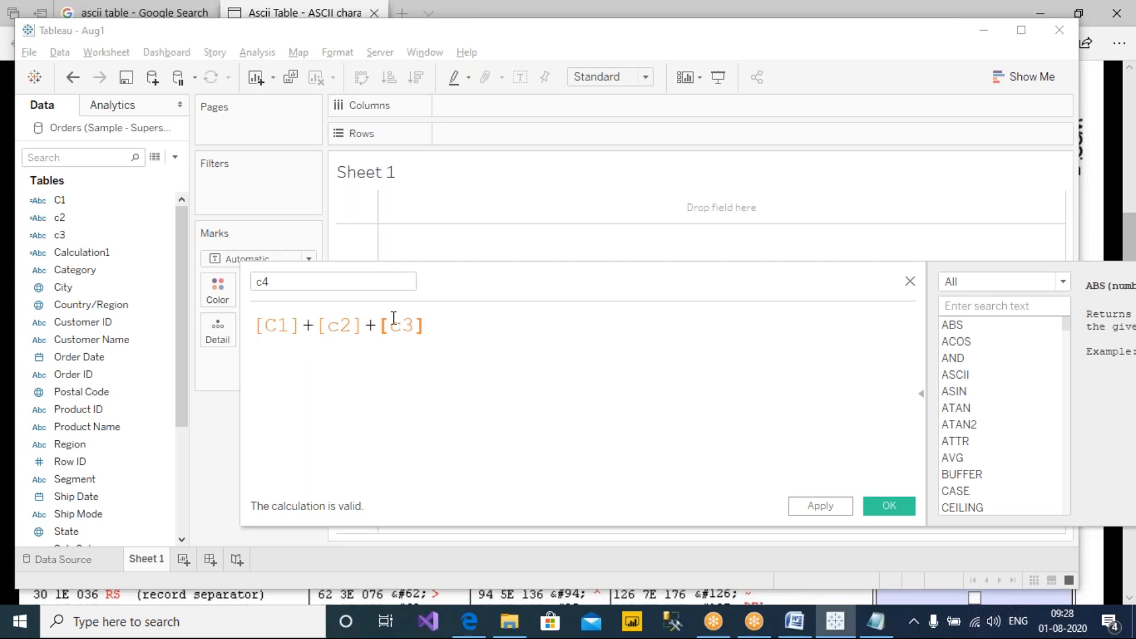
{"action": "left_click", "coordinate": [820, 506]}
Place the c4 field on the Rows shelf of Sheet 1, keeping its calculation open.
{"action": "left_click_drag", "start_coordinate": [521, 288], "coordinate": [303, 404]}
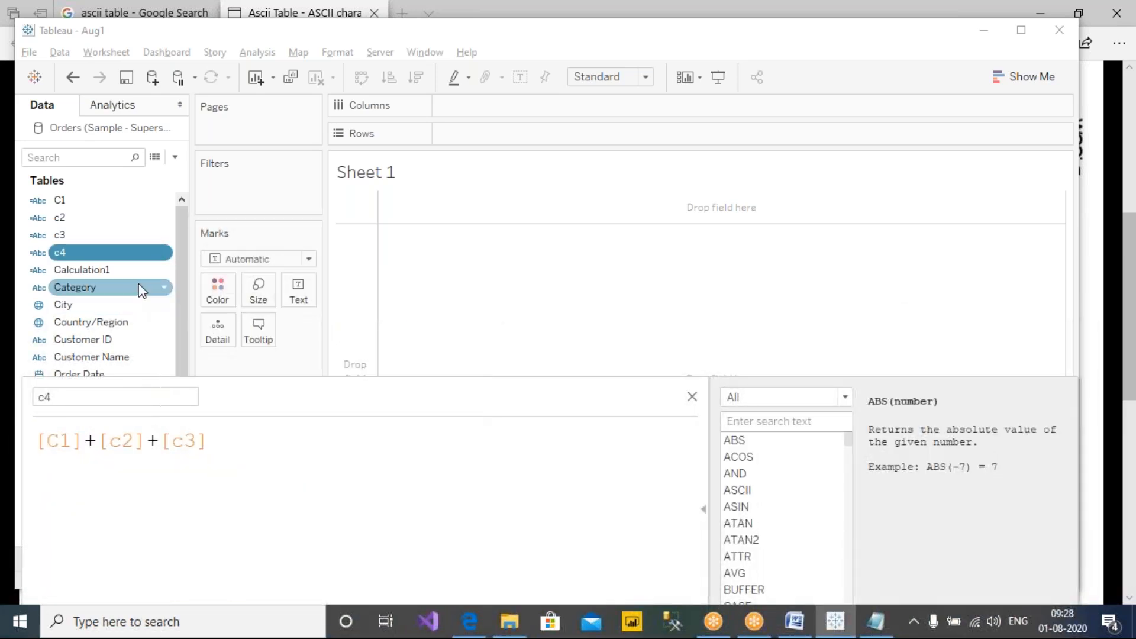
{"action": "left_click_drag", "start_coordinate": [124, 251], "coordinate": [493, 254]}
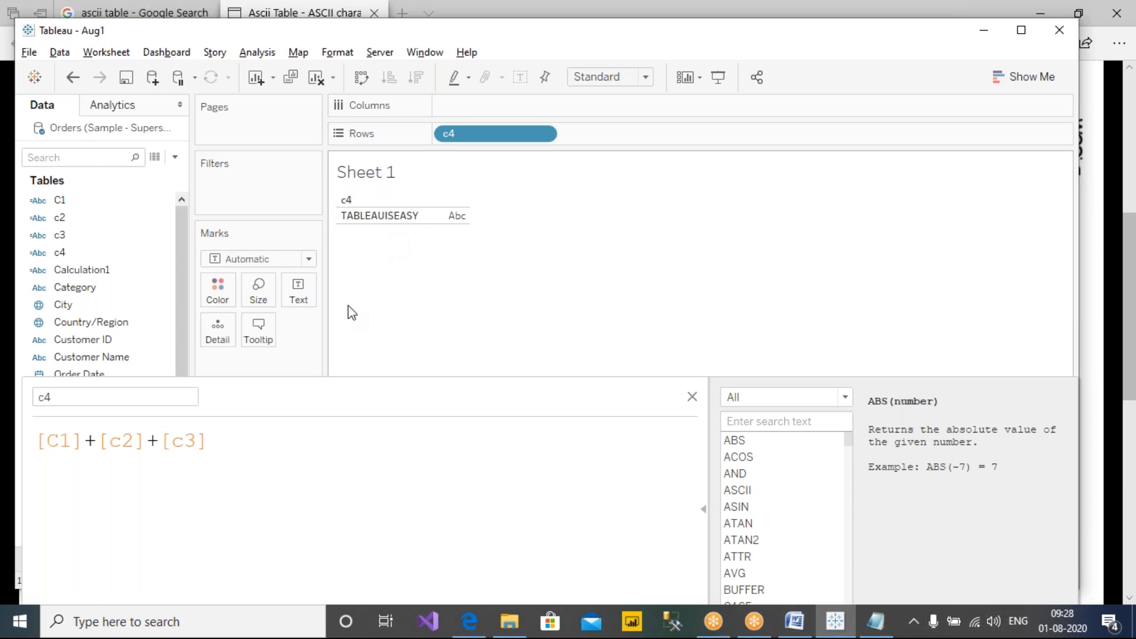
{"action": "left_click_drag", "start_coordinate": [328, 395], "coordinate": [533, 299]}
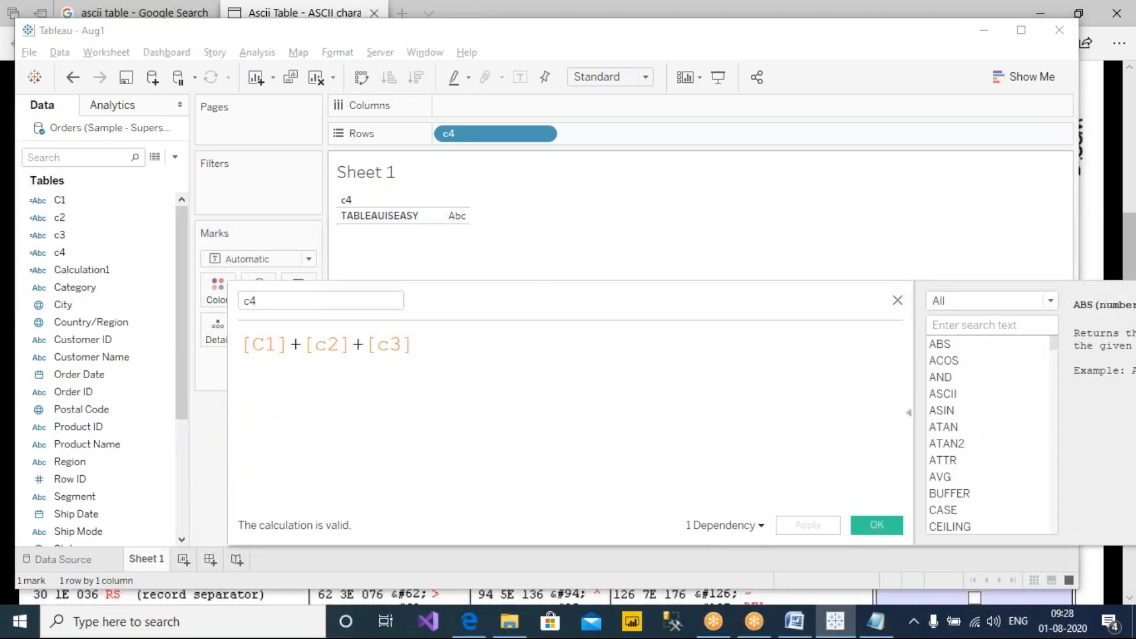
{"action": "left_click", "coordinate": [736, 16]}
{"action": "left_click", "coordinate": [737, 51]}
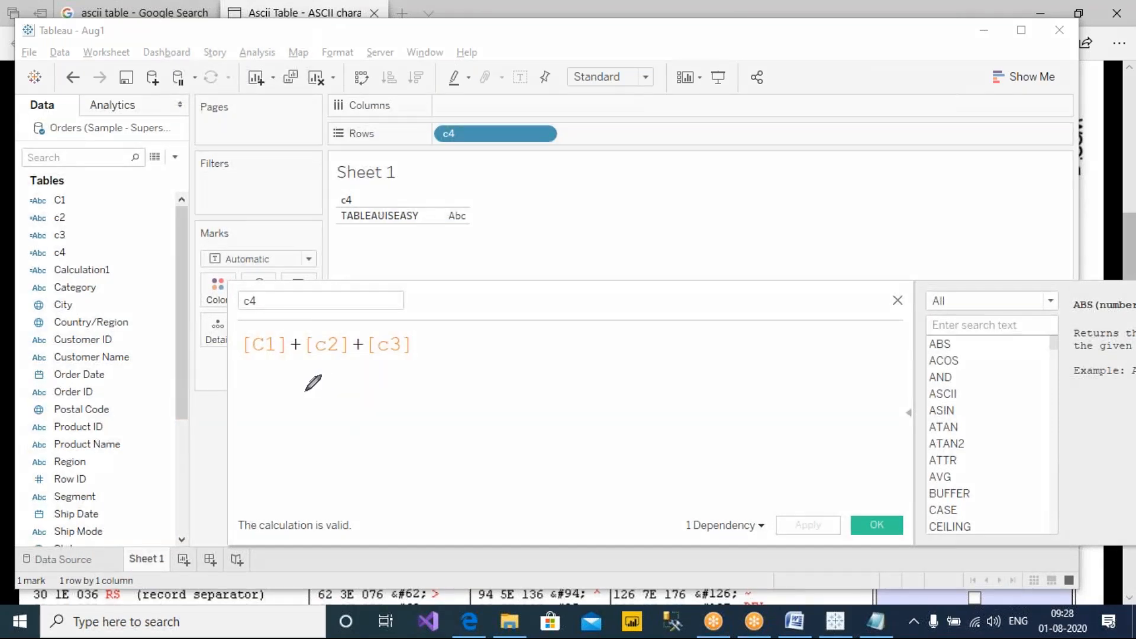
{"action": "mouse_move", "coordinate": [71, 196]}
{"action": "left_mouse_down"}
{"action": "mouse_move", "coordinate": [228, 383]}
{"action": "mouse_move", "coordinate": [255, 384]}
{"action": "mouse_move", "coordinate": [266, 401]}
{"action": "left_mouse_up"}
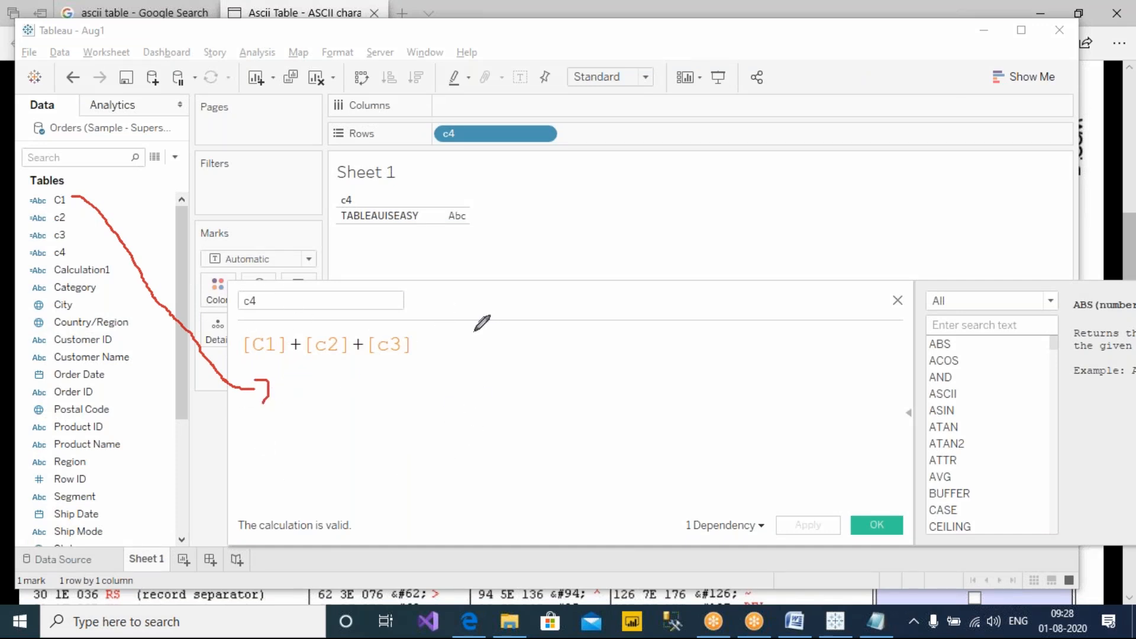
{"action": "mouse_move", "coordinate": [69, 218]}
{"action": "left_mouse_down"}
{"action": "mouse_move", "coordinate": [296, 239]}
{"action": "mouse_move", "coordinate": [334, 314]}
{"action": "mouse_move", "coordinate": [373, 287]}
{"action": "mouse_move", "coordinate": [385, 327]}
{"action": "mouse_move", "coordinate": [400, 325]}
{"action": "mouse_move", "coordinate": [299, 306]}
{"action": "mouse_move", "coordinate": [243, 362]}
{"action": "mouse_move", "coordinate": [439, 366]}
{"action": "mouse_move", "coordinate": [444, 329]}
{"action": "left_mouse_up"}
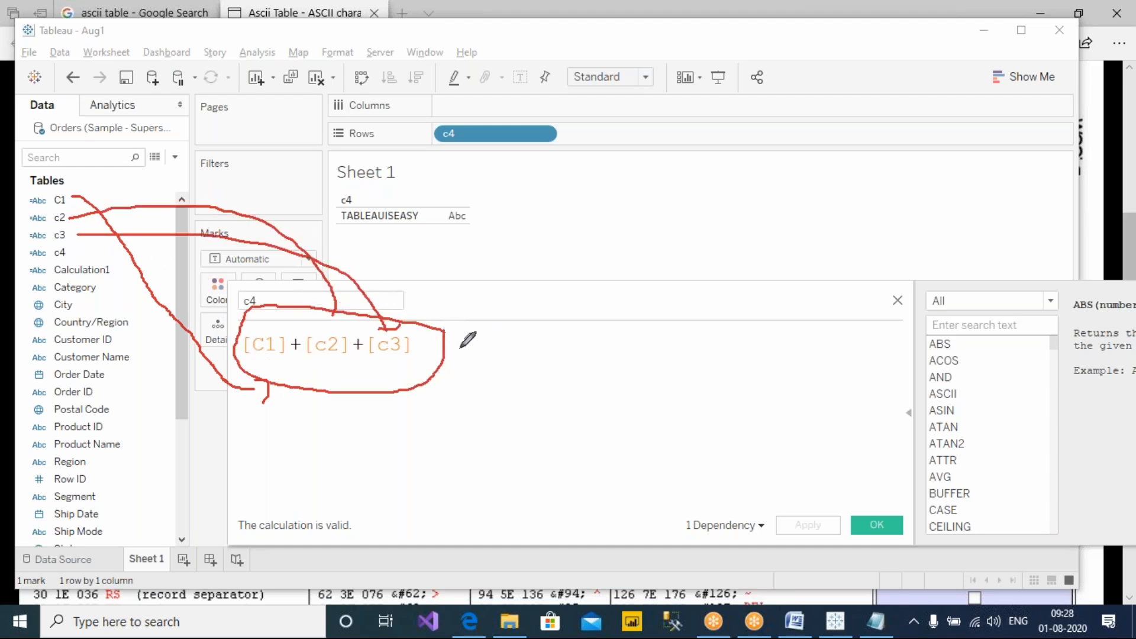
{"action": "mouse_move", "coordinate": [502, 373]}
{"action": "left_mouse_down"}
{"action": "mouse_move", "coordinate": [535, 373]}
{"action": "mouse_move", "coordinate": [511, 397]}
{"action": "left_mouse_up"}
{"action": "mouse_move", "coordinate": [542, 344]}
{"action": "left_mouse_down"}
{"action": "mouse_move", "coordinate": [517, 342]}
{"action": "mouse_move", "coordinate": [547, 405]}
{"action": "mouse_move", "coordinate": [536, 350]}
{"action": "left_mouse_up"}
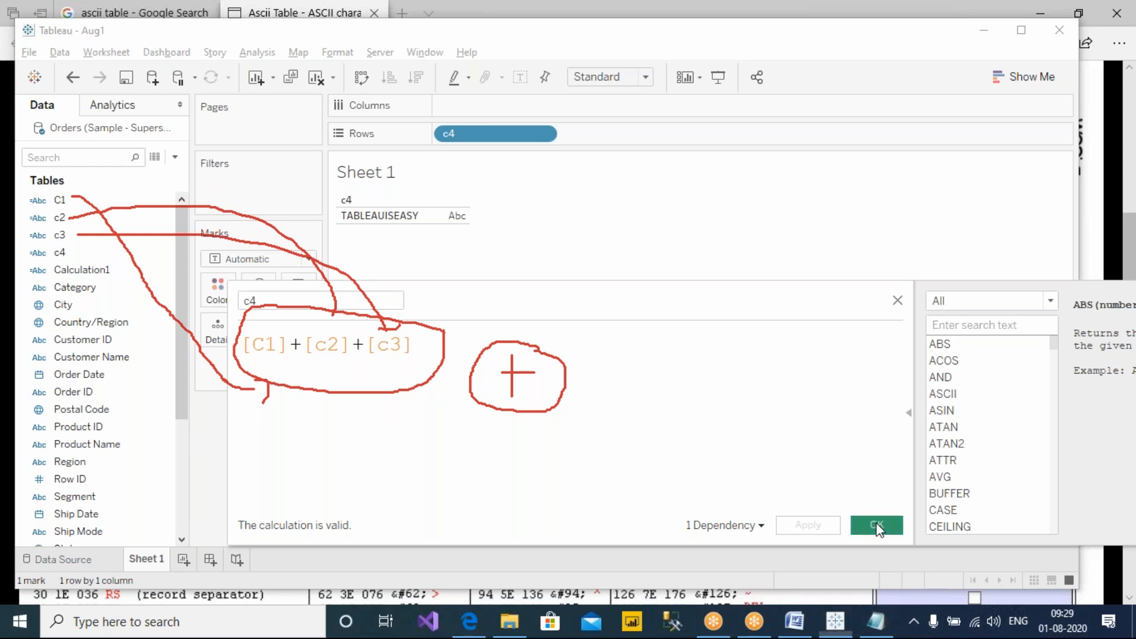
Accept and close the c4 calculation, and remove c4 from the Rows shelf.
{"action": "left_click", "coordinate": [876, 525]}
{"action": "left_click", "coordinate": [735, 17]}
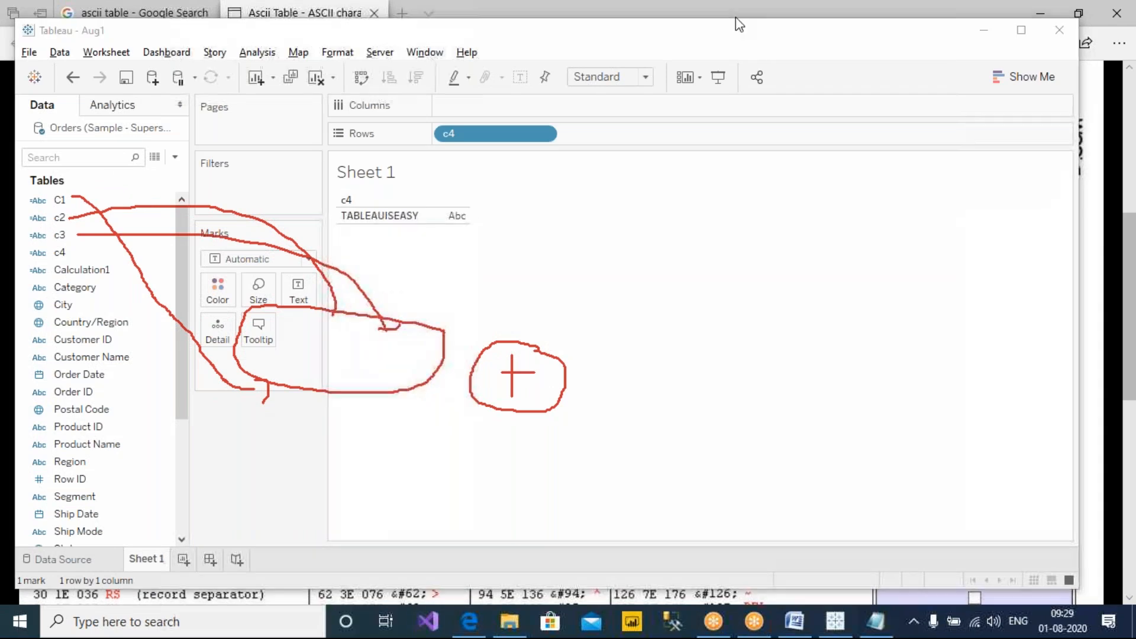
{"action": "left_click", "coordinate": [724, 111]}
{"action": "left_click_drag", "start_coordinate": [515, 133], "coordinate": [277, 456]}
Create a new calculated field, insert the REPLACE function from the String functions, and enlarge the formula text.
{"action": "left_click", "coordinate": [175, 157]}
{"action": "left_click", "coordinate": [67, 172]}
{"action": "left_click_drag", "start_coordinate": [450, 307], "coordinate": [452, 233]}
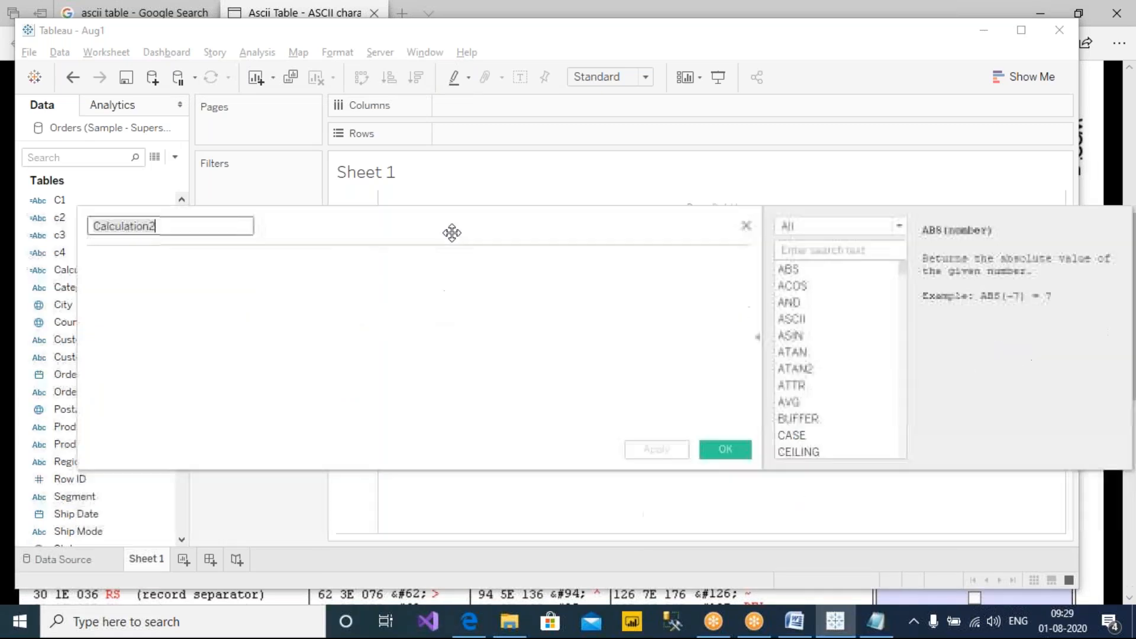
{"action": "left_click", "coordinate": [900, 226]}
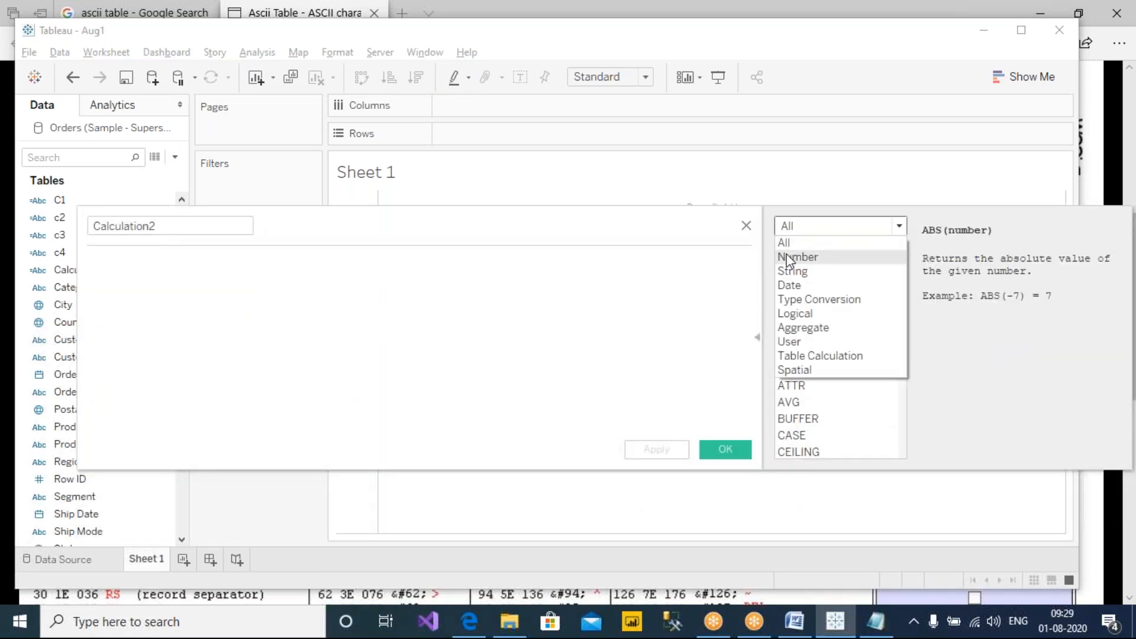
{"action": "left_click", "coordinate": [785, 272]}
{"action": "left_click_drag", "start_coordinate": [903, 293], "coordinate": [893, 431]}
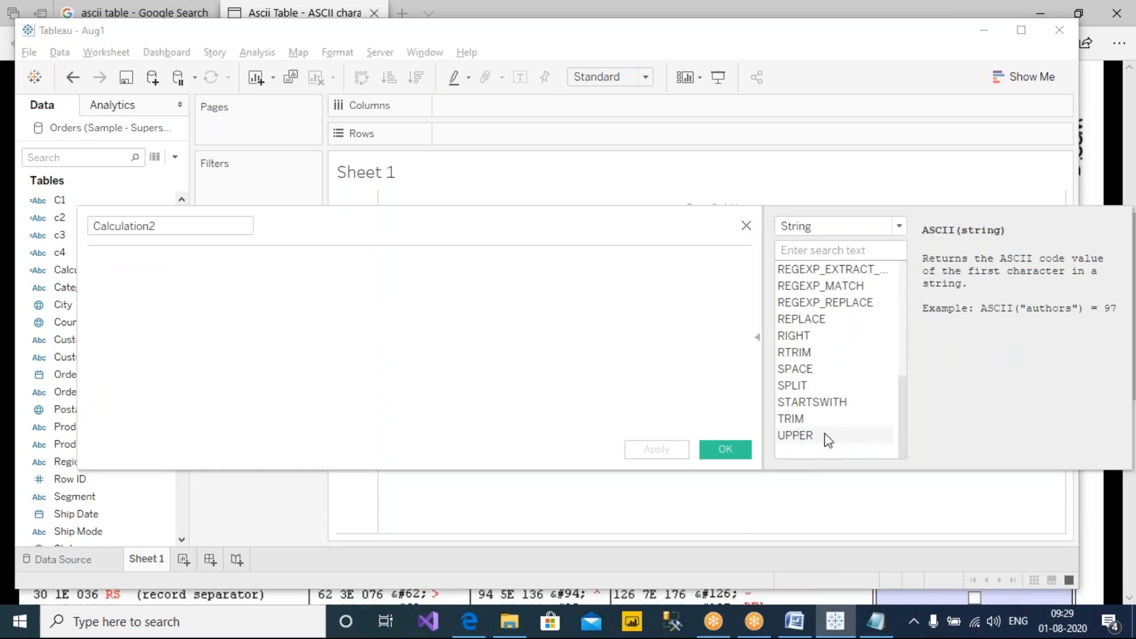
{"action": "double_click", "coordinate": [817, 320]}
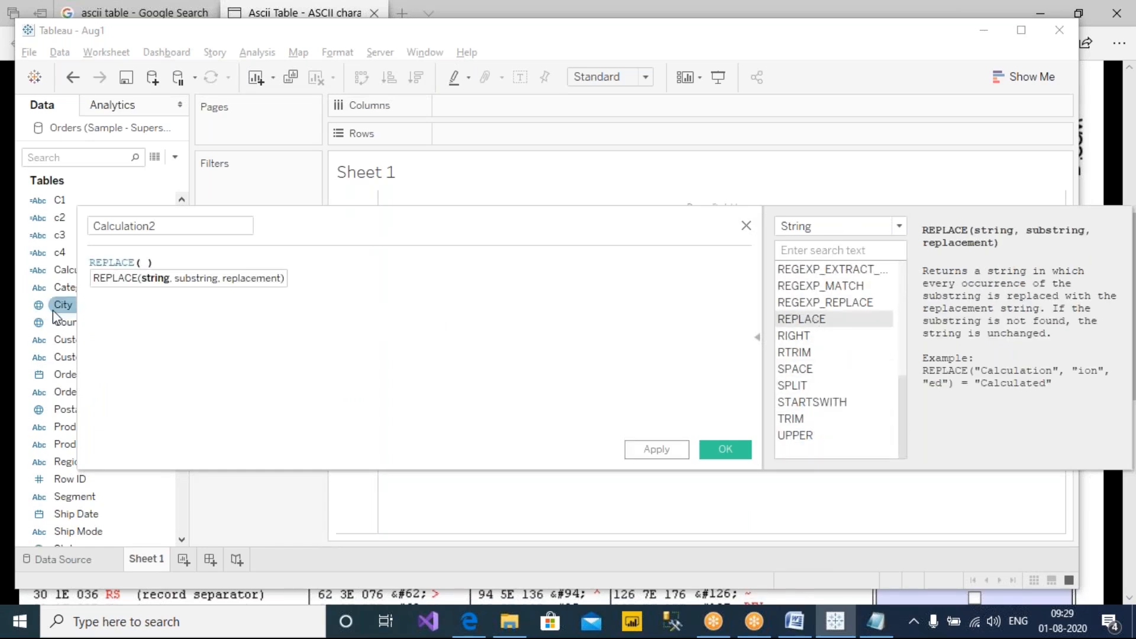
{"action": "scroll", "coordinate": [297, 340], "scroll_direction": "up", "scroll_amount": 5}
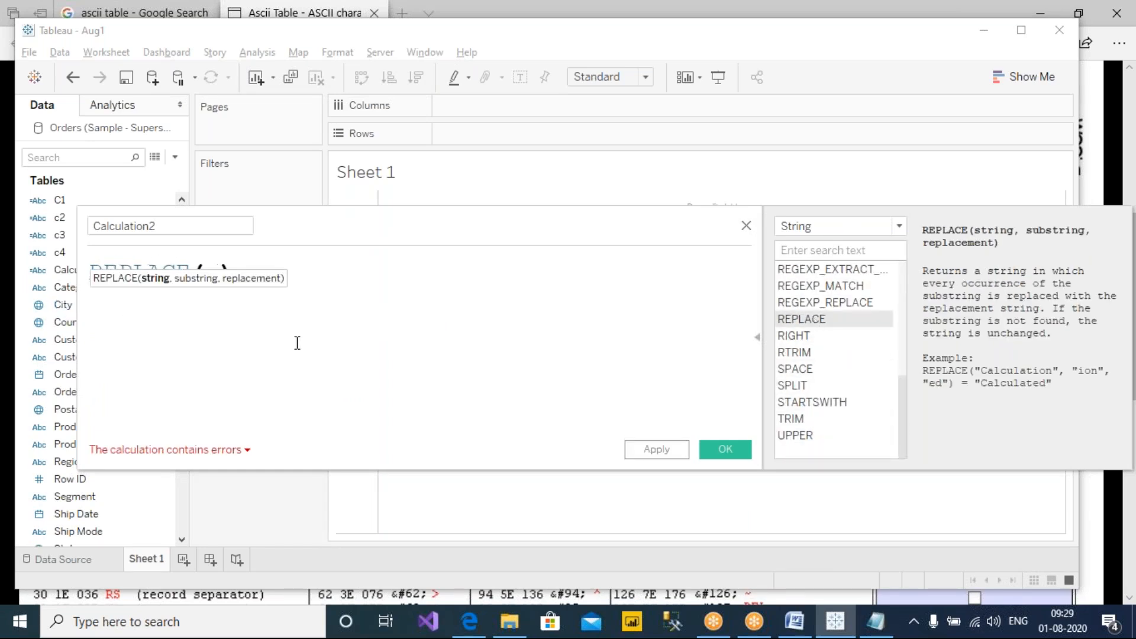
{"action": "left_click_drag", "start_coordinate": [375, 231], "coordinate": [421, 284]}
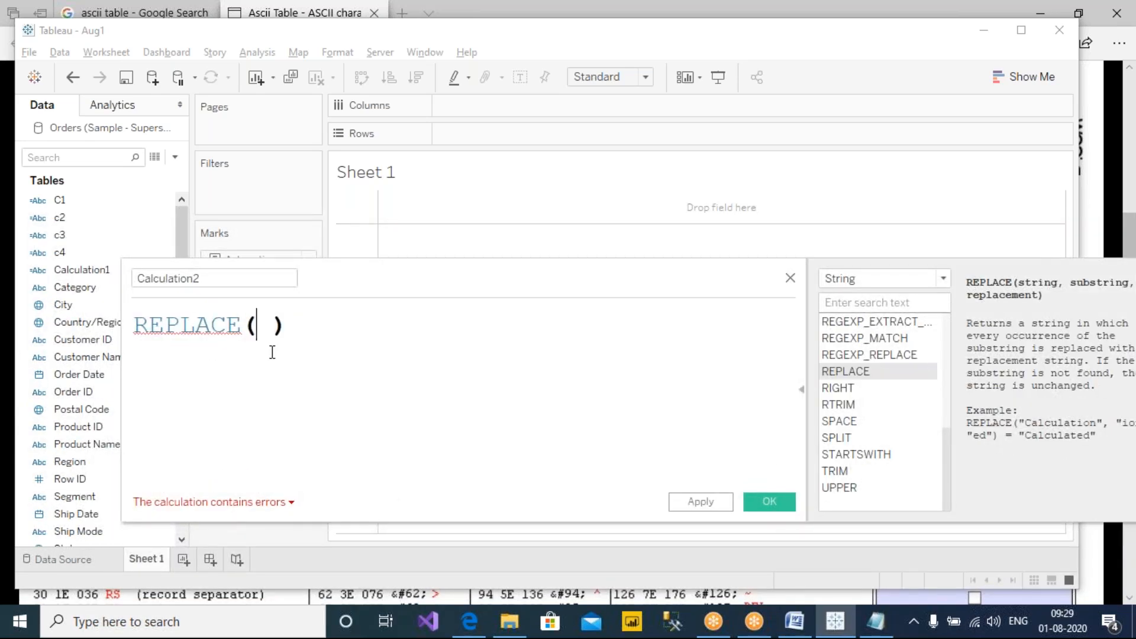
Enter "TABLEAU IS EASY" as the string argument of REPLACE, followed by a comma.
{"action": "type", "text": "\"\""}
{"action": "key", "text": "Left"}
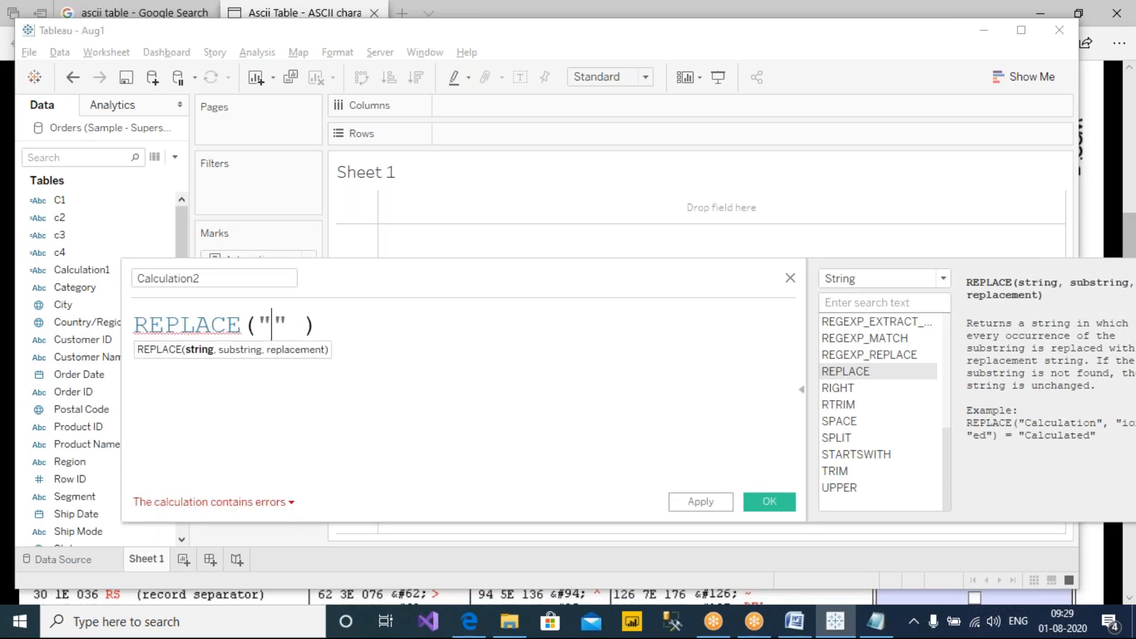
{"action": "type", "text": "TABLEAU IS EASY"}
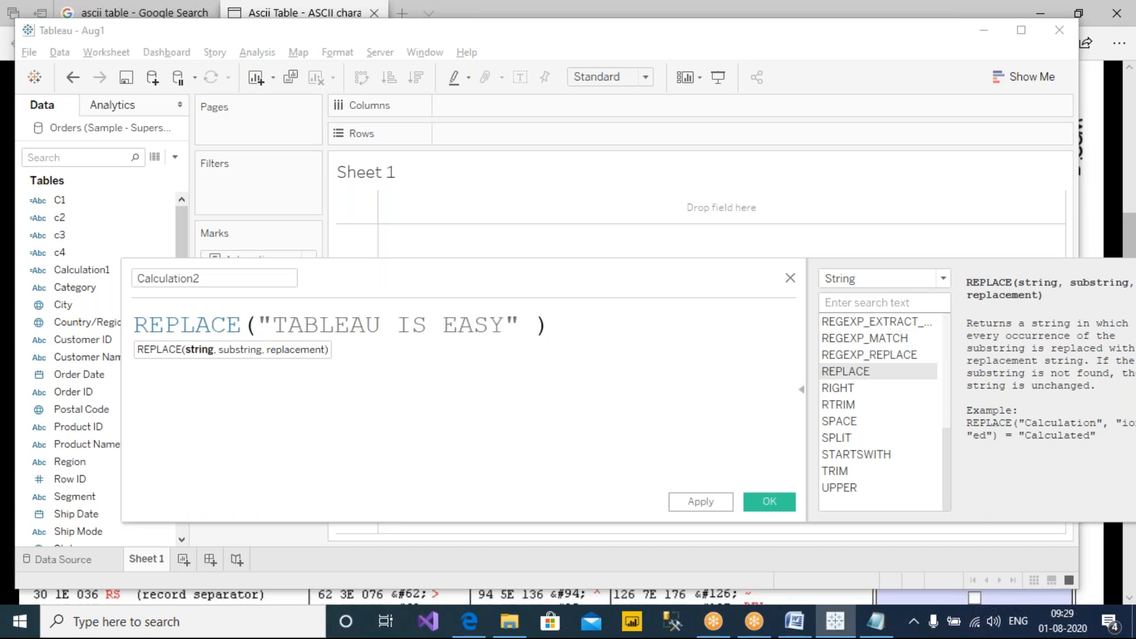
{"action": "key", "text": "Right"}
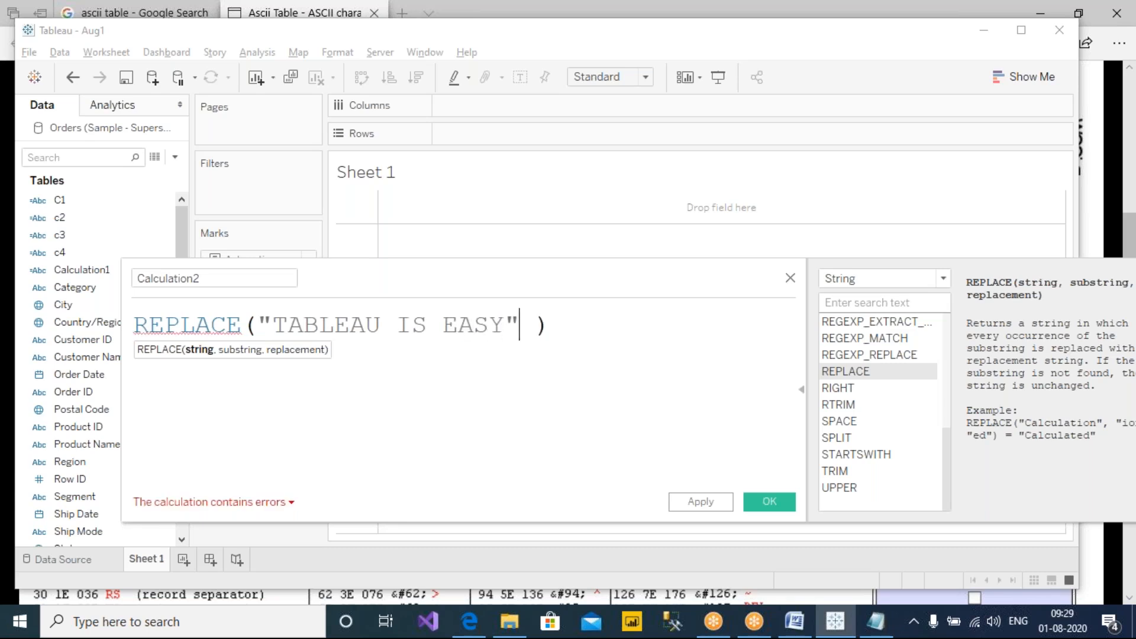
{"action": "type", "text": ","}
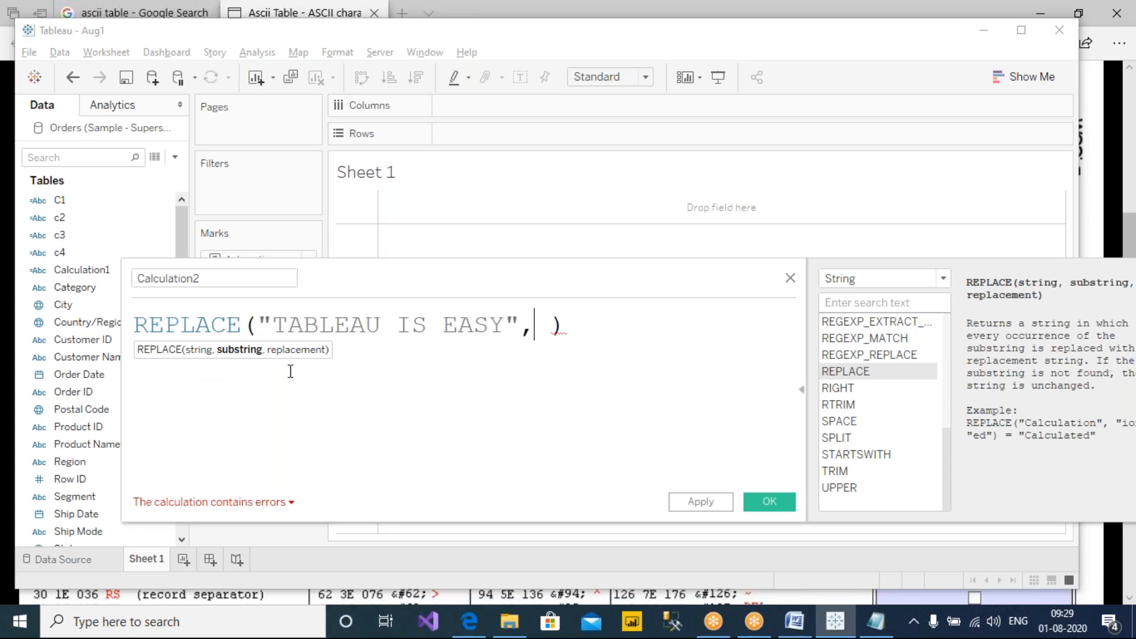
Enter "EASY" as the substring argument of the REPLACE formula.
{"action": "left_click_drag", "start_coordinate": [273, 326], "coordinate": [506, 329]}
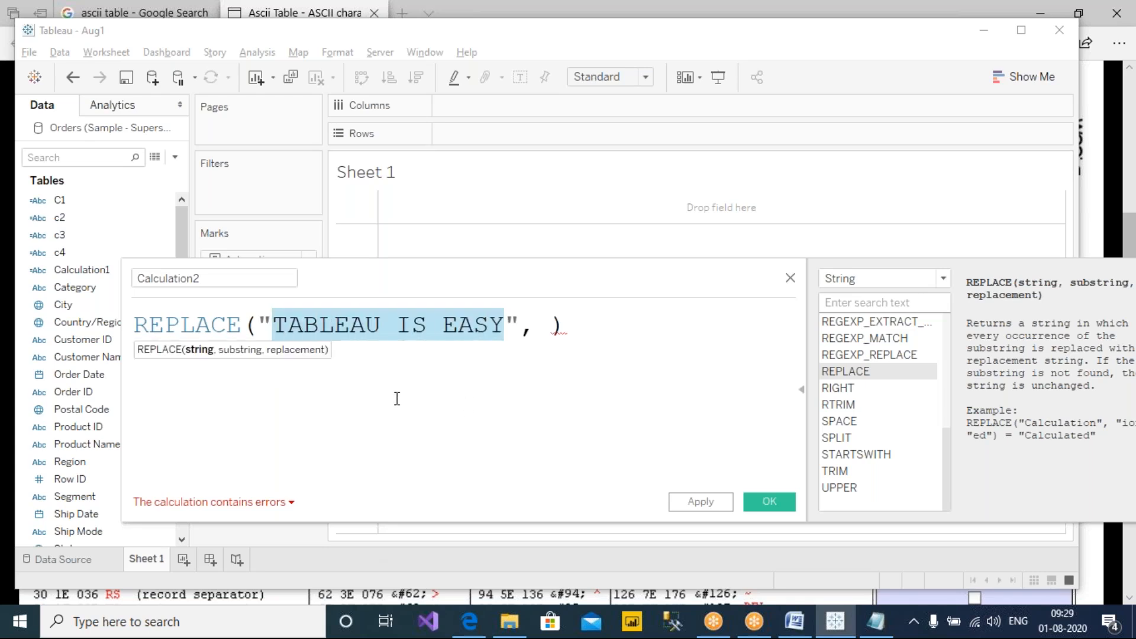
{"action": "left_click", "coordinate": [531, 325]}
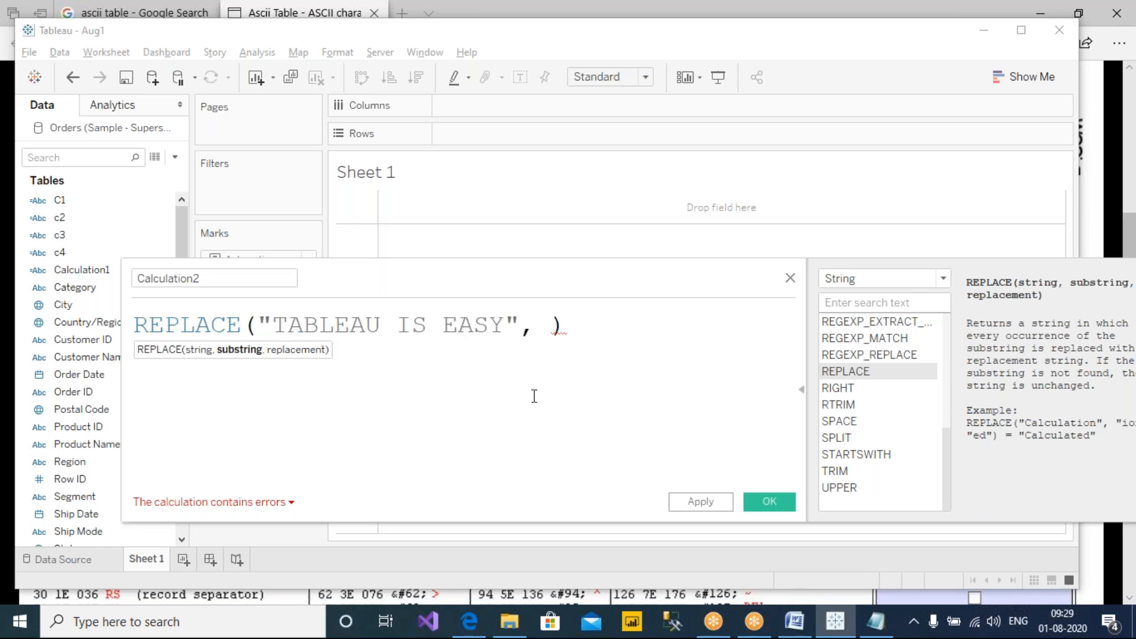
{"action": "type", "text": "\"eA"}
{"action": "key", "text": "BackSpace"}
{"action": "key", "text": "BackSpace"}
{"action": "type", "text": "e"}
{"action": "key", "text": "BackSpace"}
{"action": "type", "text": "EASY\""}
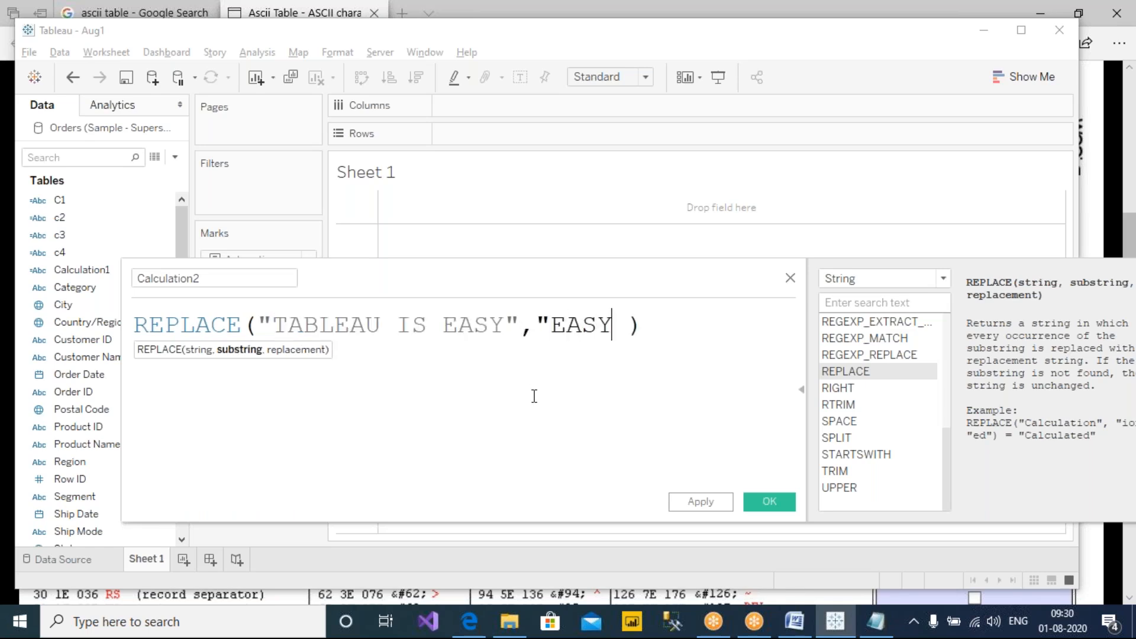
Enter "DIFFICULT" as the replacement argument and delete the extra space before the closing parenthesis.
{"action": "type", "text": ",\"DIFFICULT\""}
{"action": "scroll", "coordinate": [534, 396], "scroll_direction": "down", "scroll_amount": 2}
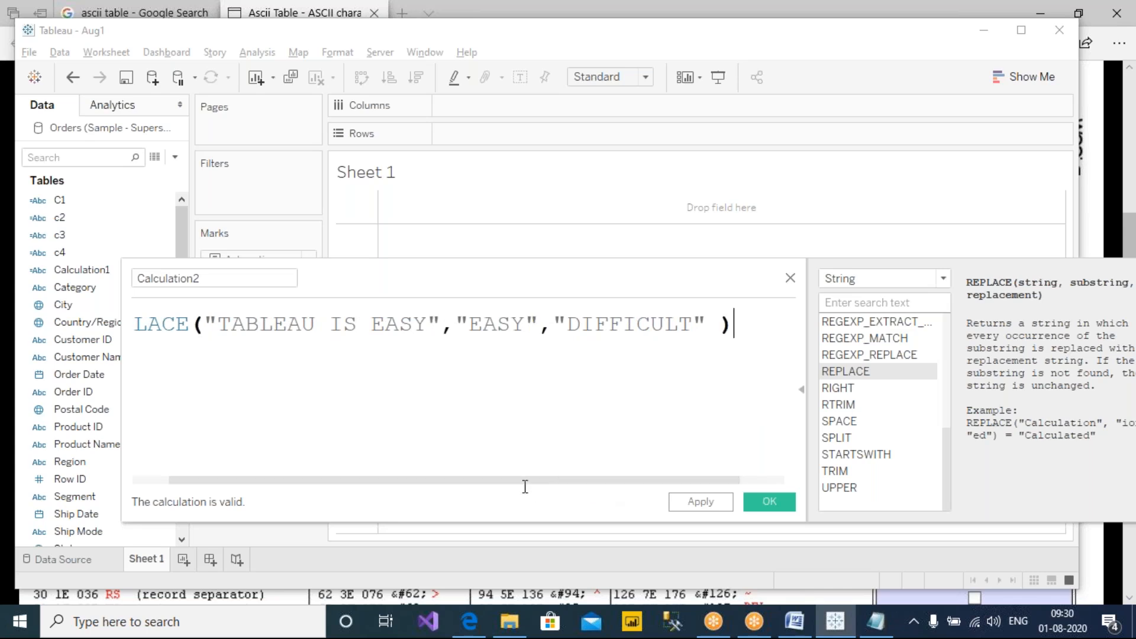
{"action": "left_click_drag", "start_coordinate": [527, 486], "coordinate": [418, 484]}
{"action": "left_click", "coordinate": [566, 413]}
{"action": "key", "text": "Left"}
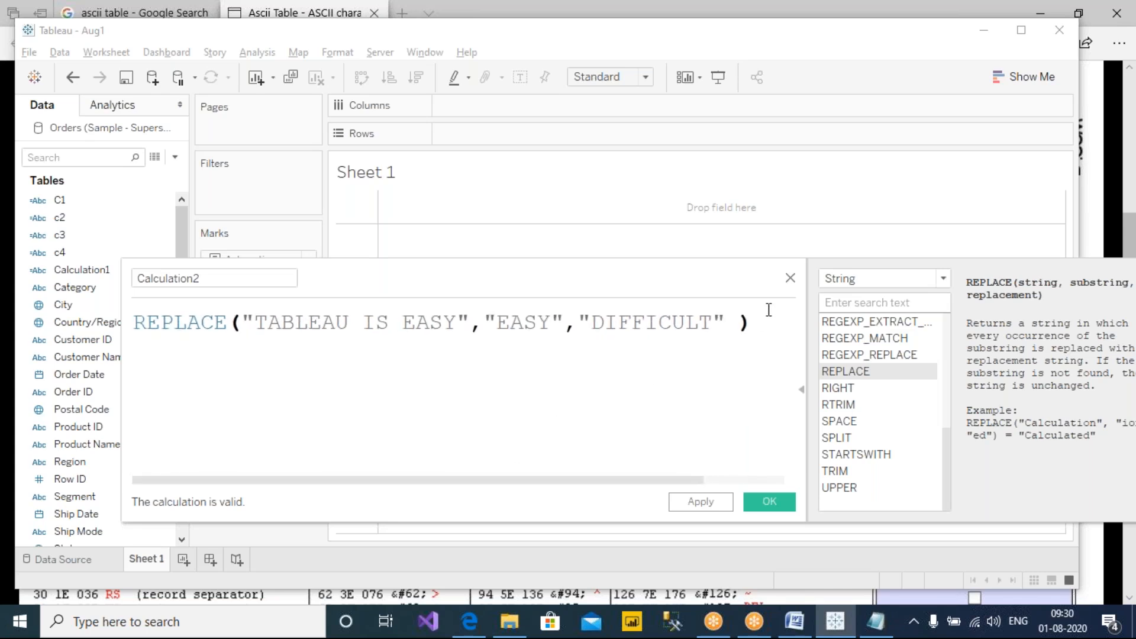
{"action": "key", "text": "BackSpace"}
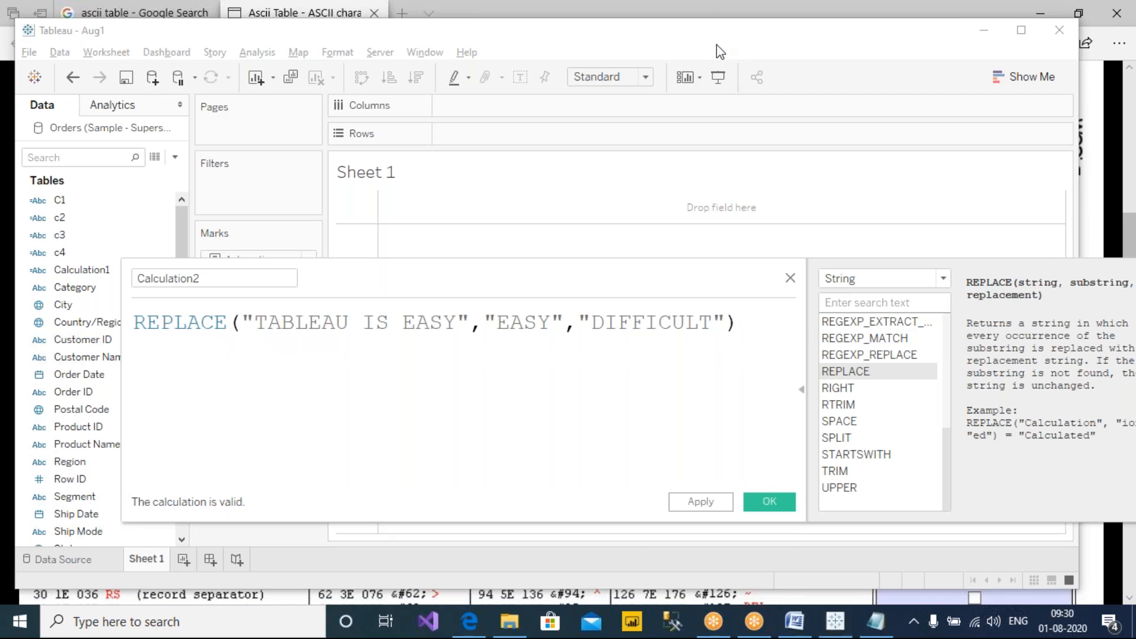
{"action": "mouse_move", "coordinate": [402, 341]}
{"action": "left_mouse_down"}
{"action": "mouse_move", "coordinate": [462, 327]}
{"action": "mouse_move", "coordinate": [406, 292]}
{"action": "mouse_move", "coordinate": [392, 332]}
{"action": "mouse_move", "coordinate": [425, 344]}
{"action": "left_mouse_up"}
{"action": "mouse_move", "coordinate": [639, 304]}
{"action": "left_mouse_down"}
{"action": "mouse_move", "coordinate": [441, 265]}
{"action": "mouse_move", "coordinate": [421, 292]}
{"action": "left_mouse_up"}
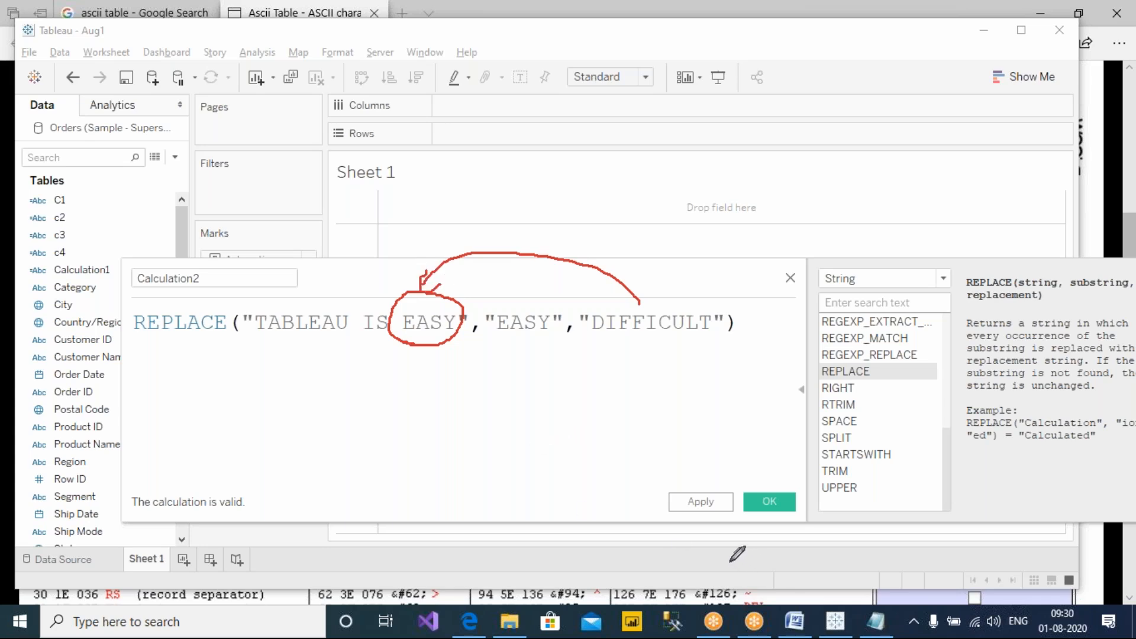
Apply the REPLACE calculation and place Calculation2 on the Rows shelf.
{"action": "left_click", "coordinate": [688, 503]}
{"action": "mouse_move", "coordinate": [83, 289]}
{"action": "left_mouse_down"}
{"action": "mouse_move", "coordinate": [340, 251]}
{"action": "mouse_move", "coordinate": [532, 204]}
{"action": "mouse_move", "coordinate": [586, 133]}
{"action": "left_mouse_up"}
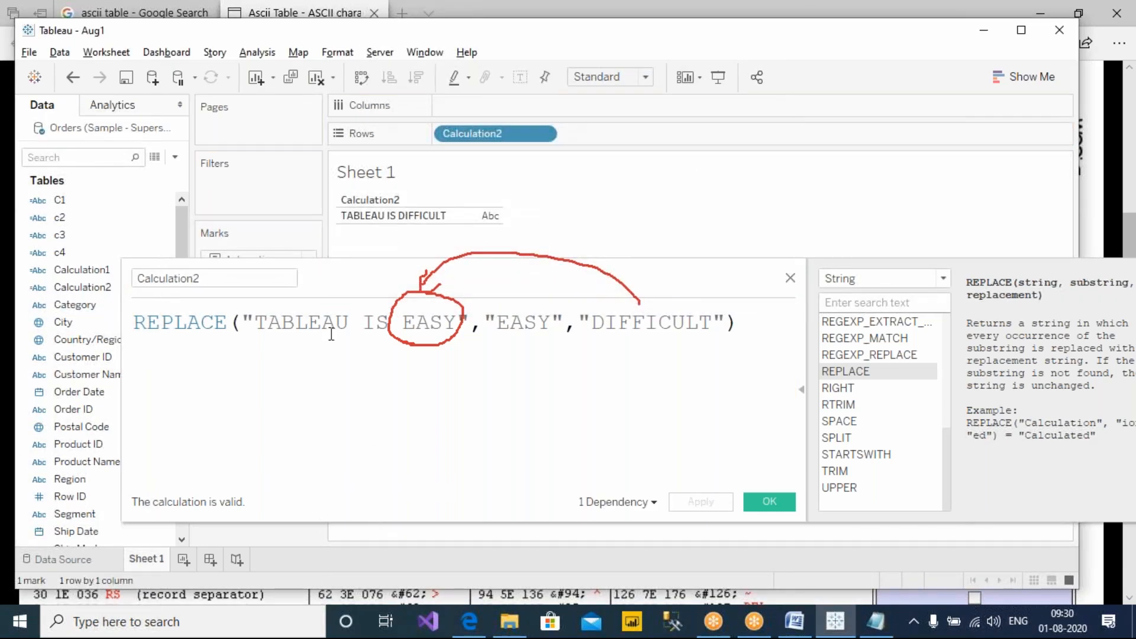
Collapse the function reference list and review the string and substring arguments of the REPLACE formula.
{"action": "left_click", "coordinate": [363, 218]}
{"action": "left_click_drag", "start_coordinate": [340, 324], "coordinate": [416, 324]}
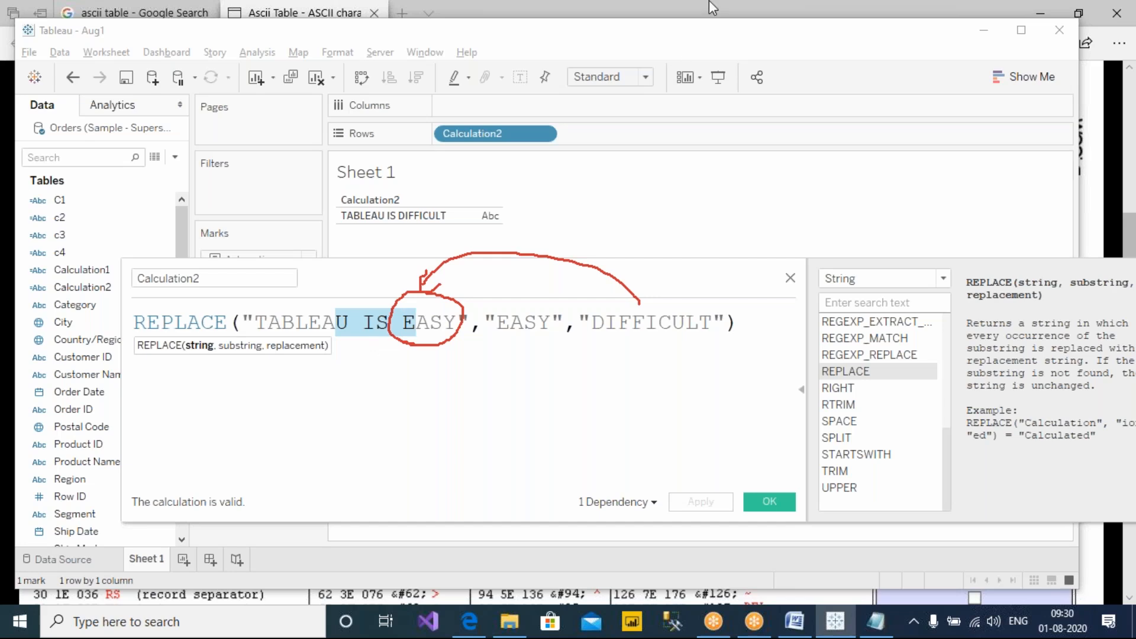
{"action": "left_click", "coordinate": [560, 429]}
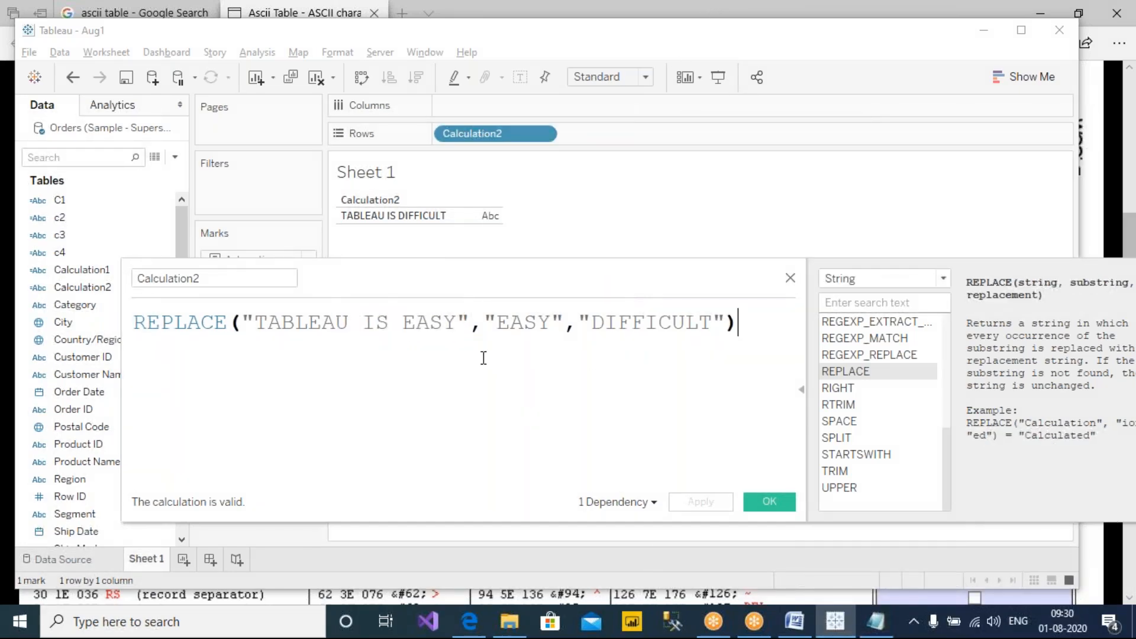
{"action": "left_click", "coordinate": [802, 390]}
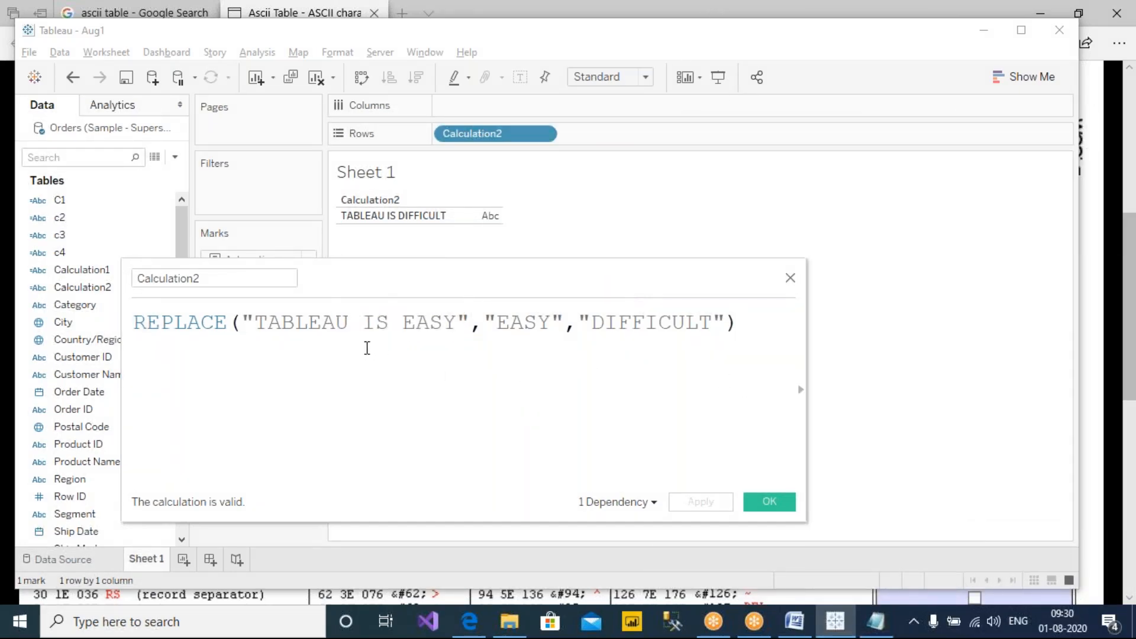
{"action": "left_click_drag", "start_coordinate": [512, 324], "coordinate": [566, 326]}
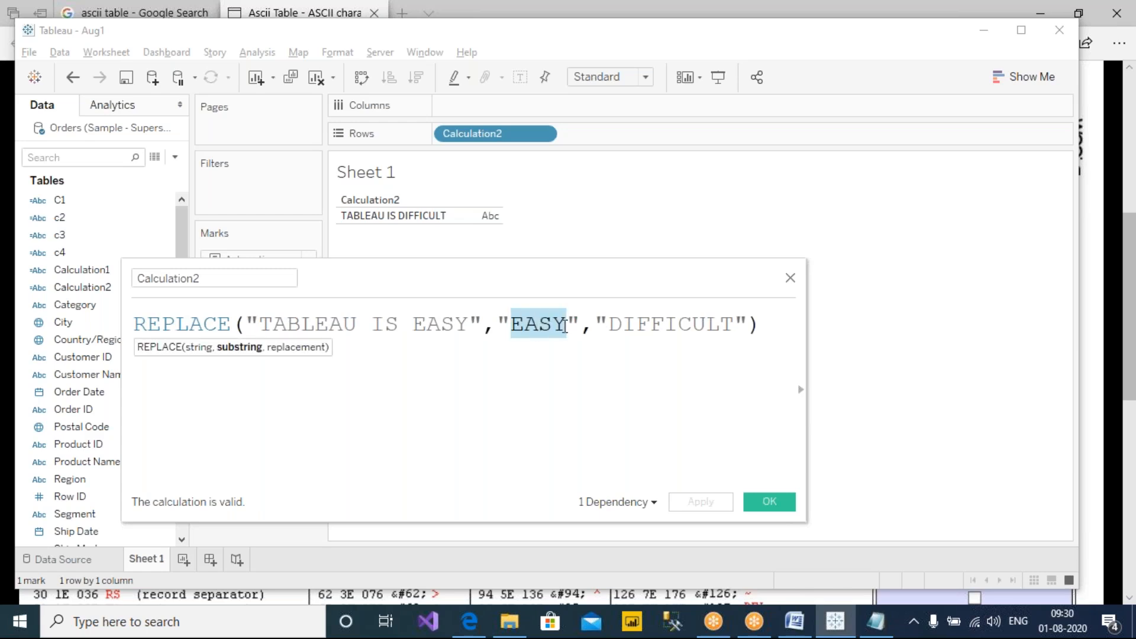
{"action": "left_click_drag", "start_coordinate": [344, 324], "coordinate": [426, 325]}
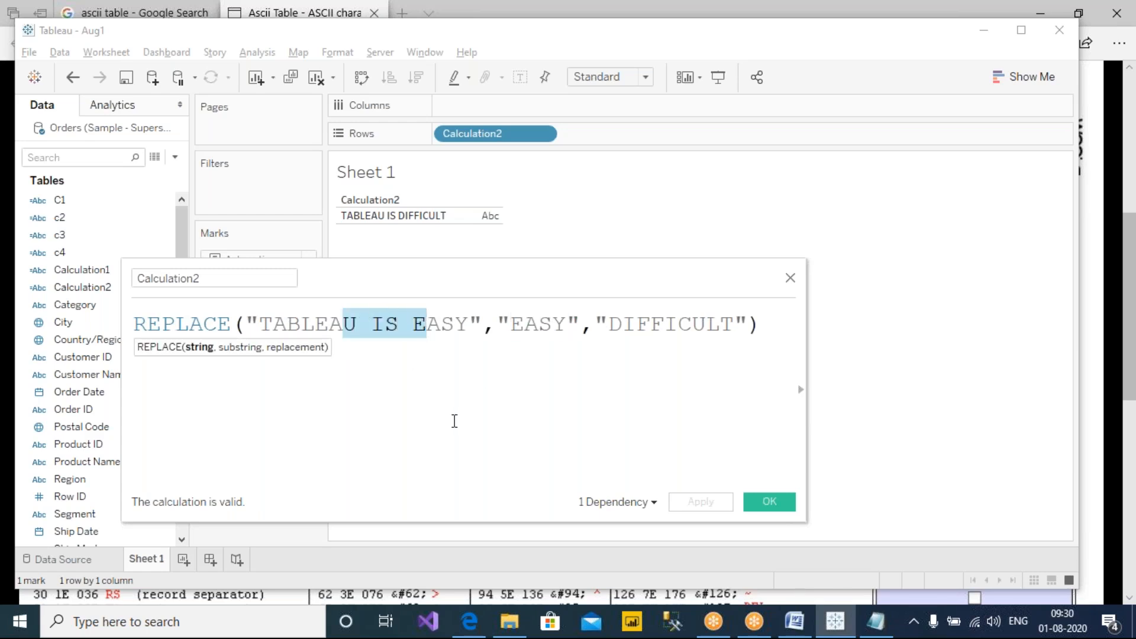
Replace the substring argument "EASY" with "U IS E" copied from the string argument of the REPLACE formula.
{"action": "key", "text": "ctrl+c"}
{"action": "left_click_drag", "start_coordinate": [510, 324], "coordinate": [567, 325]}
{"action": "key", "text": "ctrl+v"}
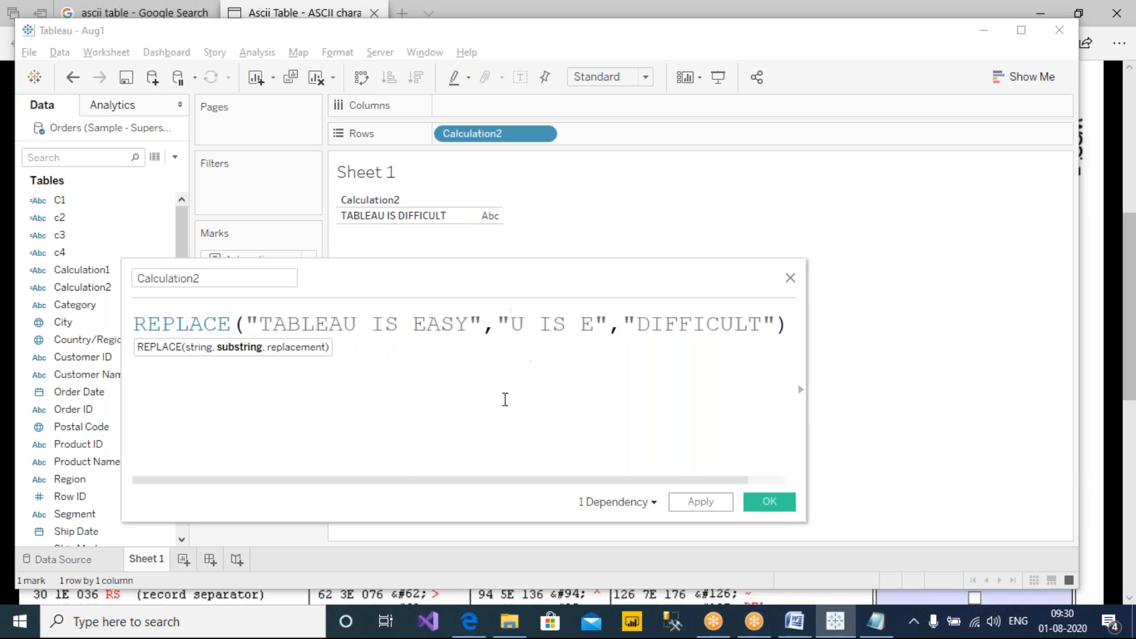
Replace the replacement argument with the copied text and remove its spaces so it reads "UISE".
{"action": "left_click_drag", "start_coordinate": [638, 324], "coordinate": [760, 327]}
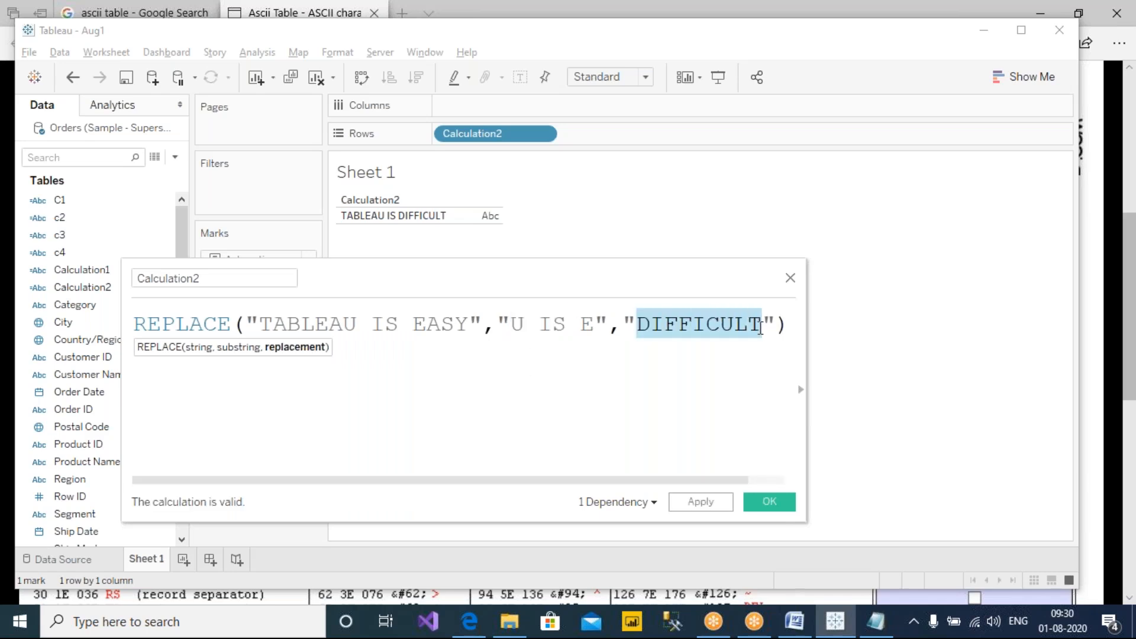
{"action": "key", "text": "ctrl+v"}
{"action": "left_click", "coordinate": [668, 329]}
{"action": "key", "text": "BackSpace"}
{"action": "left_click", "coordinate": [687, 326]}
{"action": "key", "text": "BackSpace"}
{"action": "left_click", "coordinate": [665, 375]}
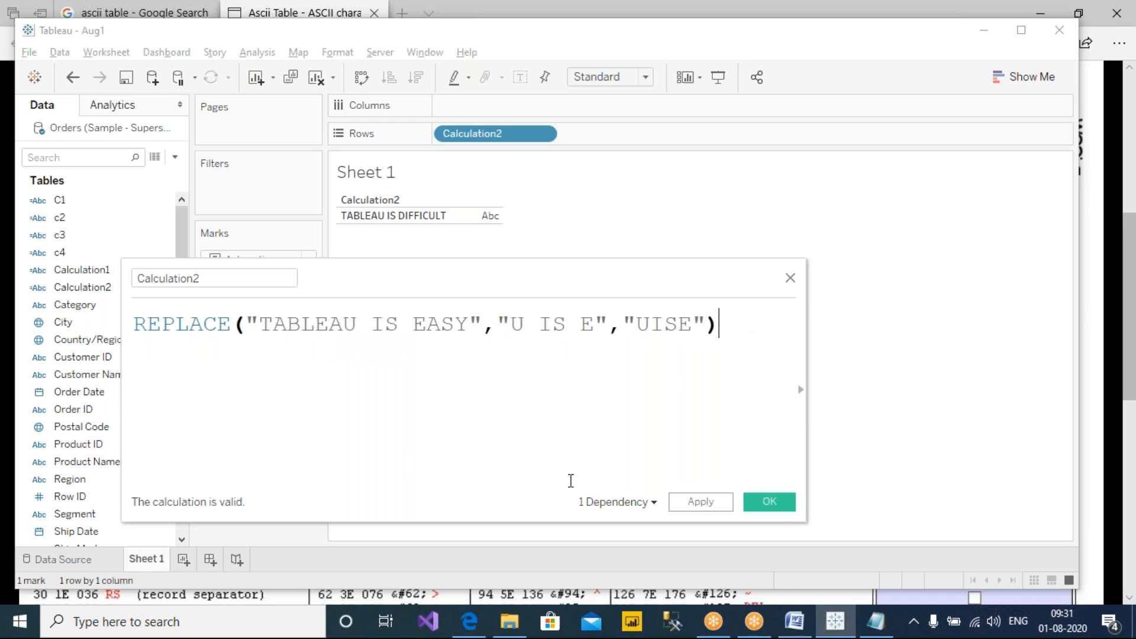
Compare "U IS E" in the string with the replacement "UISE" and apply the updated Calculation2 formula.
{"action": "left_click_drag", "start_coordinate": [343, 324], "coordinate": [423, 320]}
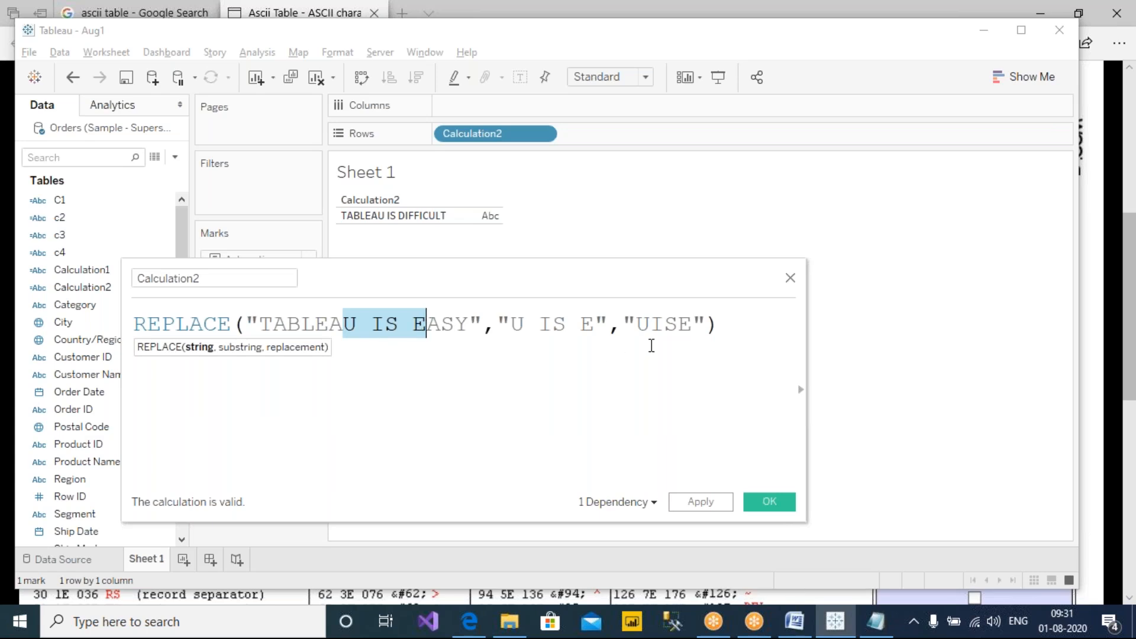
{"action": "left_click_drag", "start_coordinate": [639, 325], "coordinate": [693, 327]}
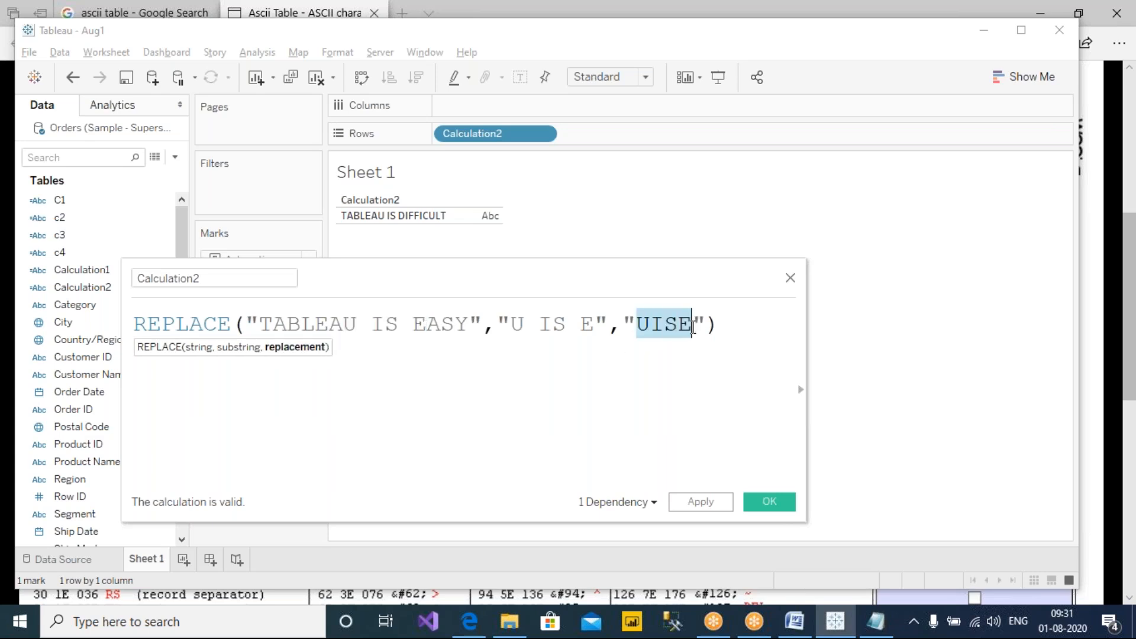
{"action": "left_click", "coordinate": [679, 398]}
{"action": "left_click", "coordinate": [705, 505]}
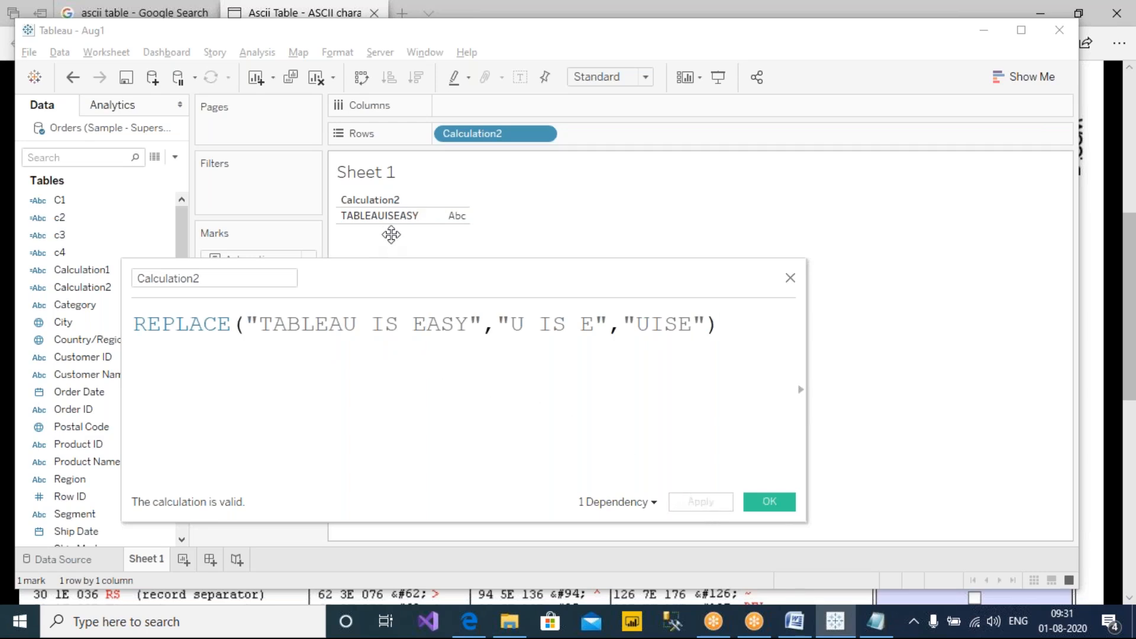
{"action": "mouse_move", "coordinate": [435, 217]}
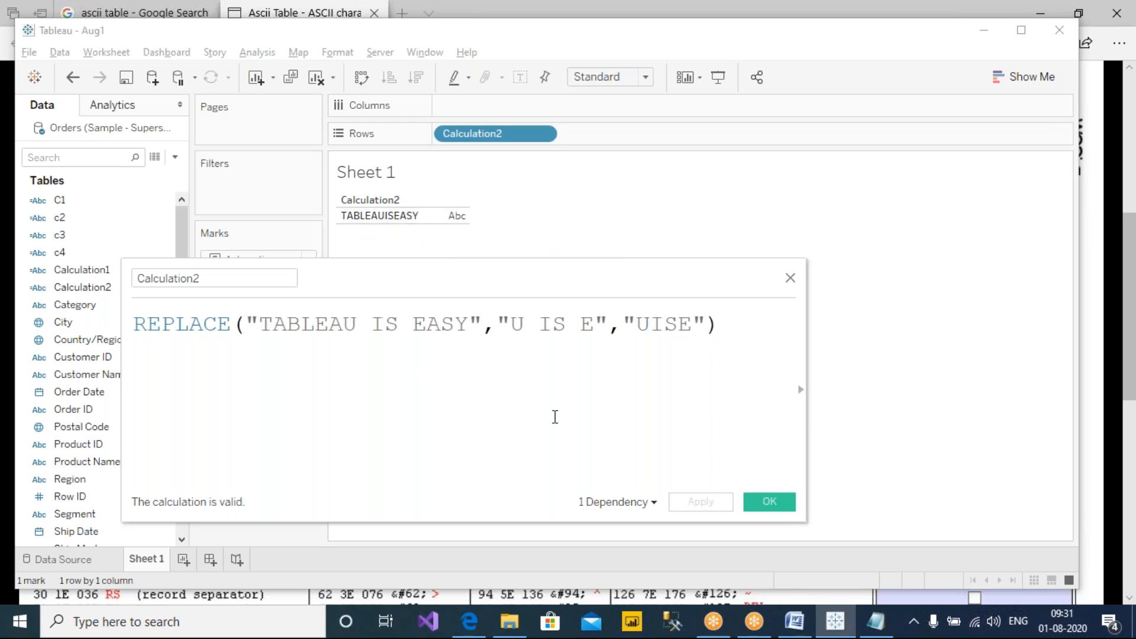
Review the string argument of the REPLACE formula and close the calculation editor.
{"action": "left_click_drag", "start_coordinate": [344, 325], "coordinate": [428, 325]}
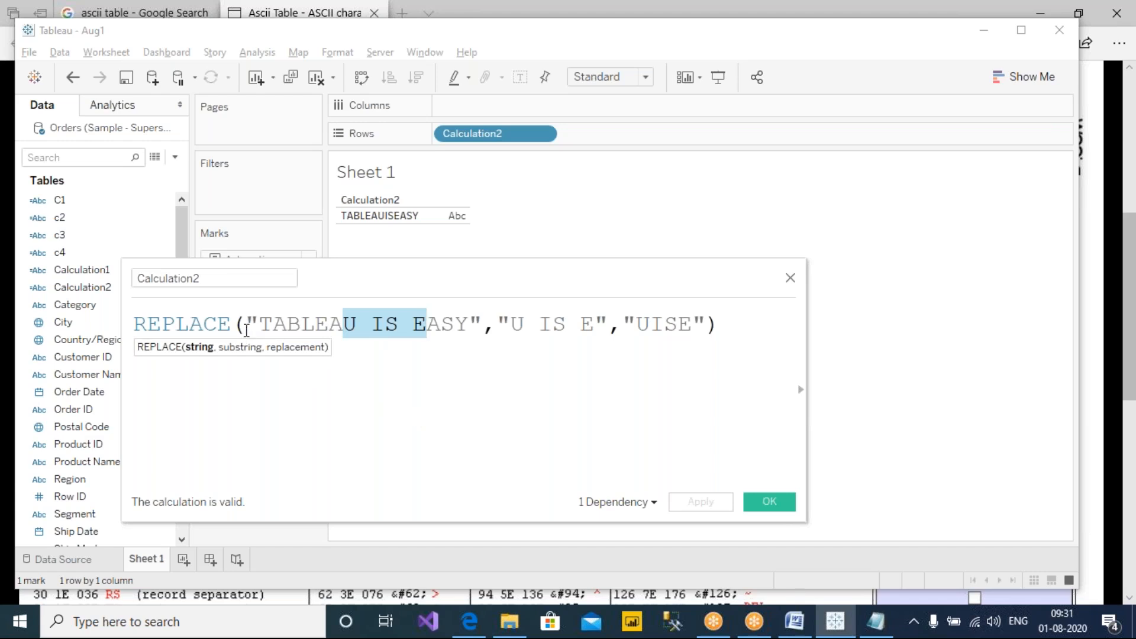
{"action": "left_click_drag", "start_coordinate": [261, 324], "coordinate": [472, 333]}
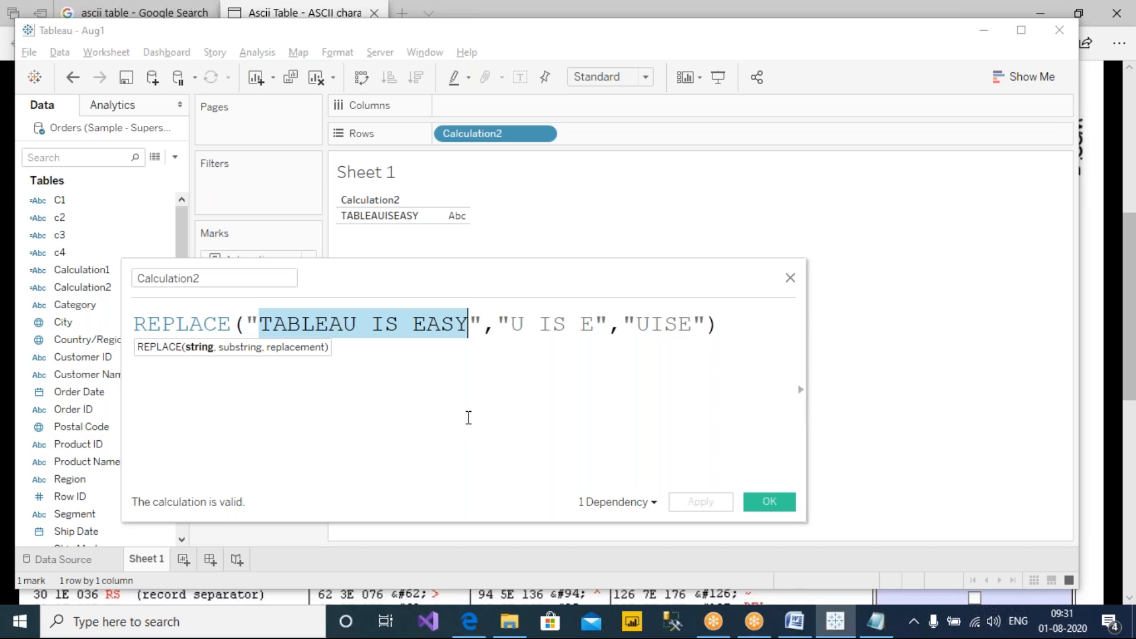
{"action": "left_click", "coordinate": [792, 279]}
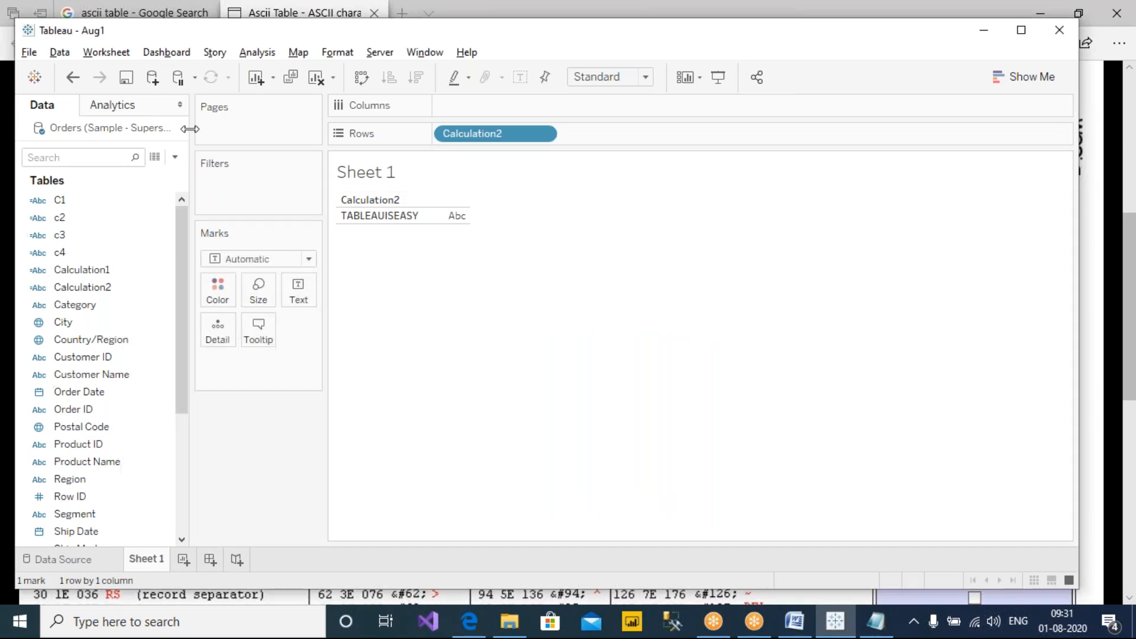
Create a calculated field named Calculation3 containing the string "TODAY IS SATURDAY AND IT IS 9.30".
{"action": "left_click", "coordinate": [175, 156]}
{"action": "left_click", "coordinate": [89, 173]}
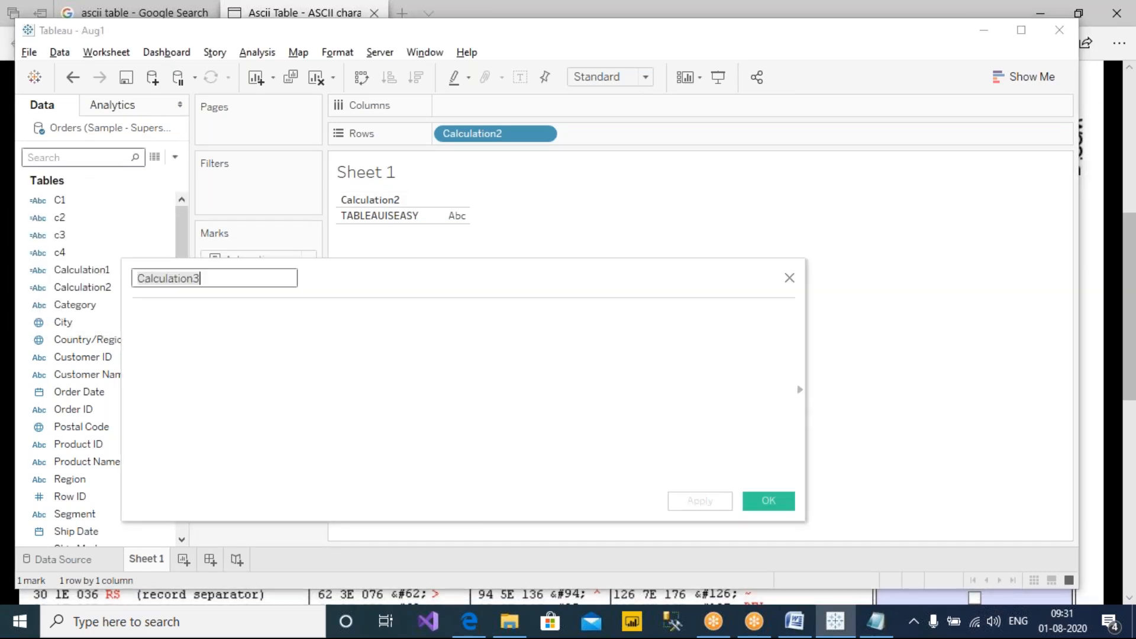
{"action": "left_click", "coordinate": [279, 320]}
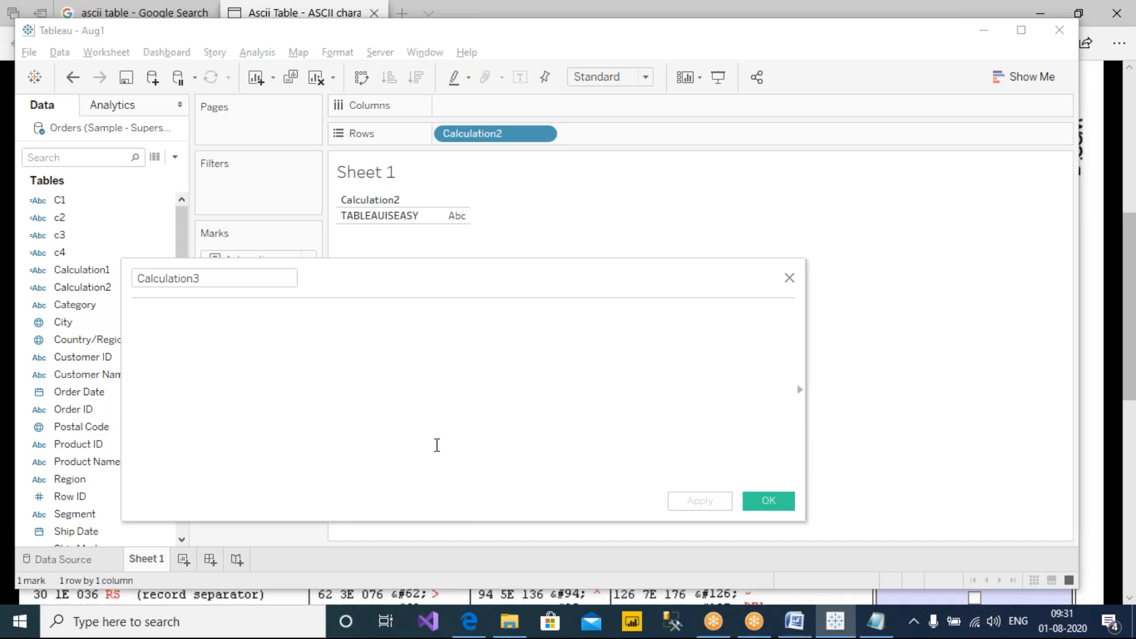
{"action": "type", "text": "\"TODAY "}
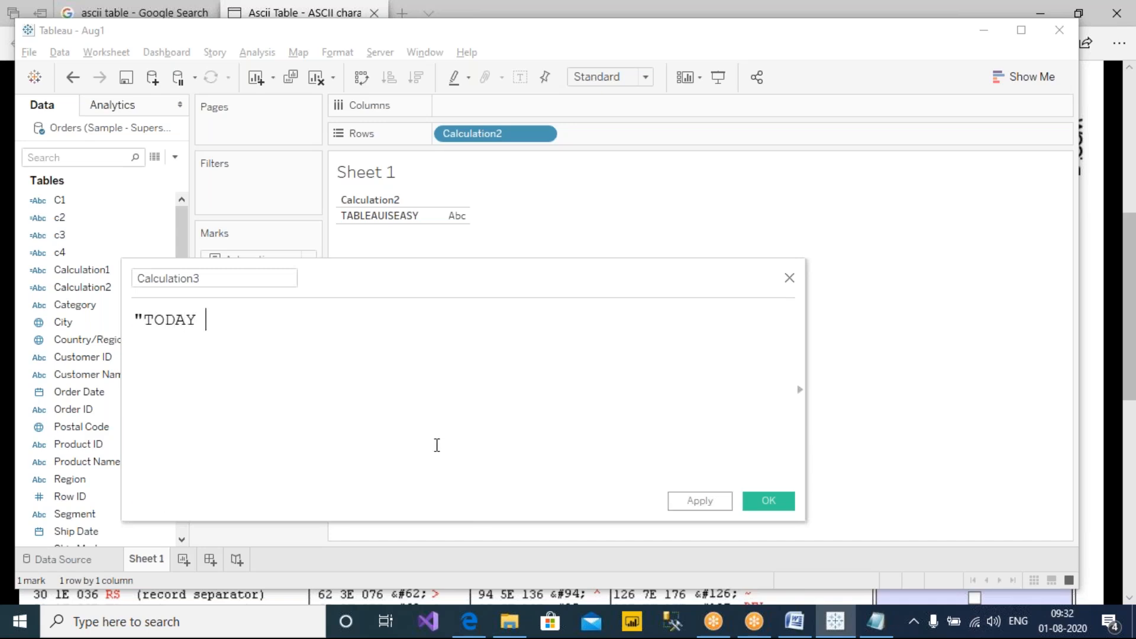
{"action": "type", "text": "IS SATURDAY"}
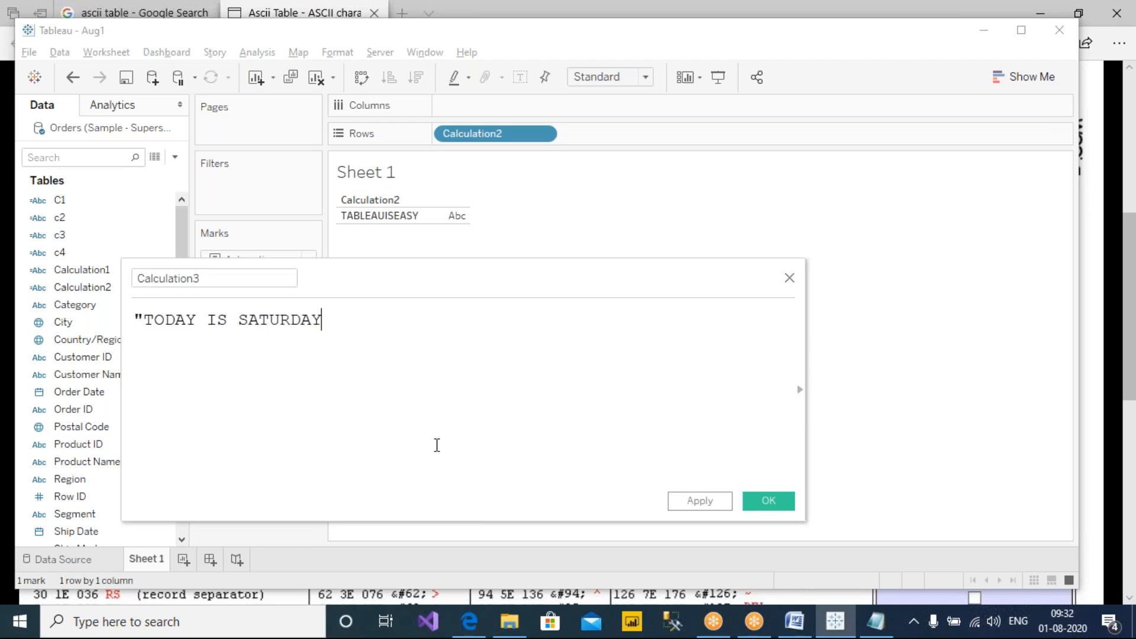
{"action": "type", "text": " AND IT IS 9.30\""}
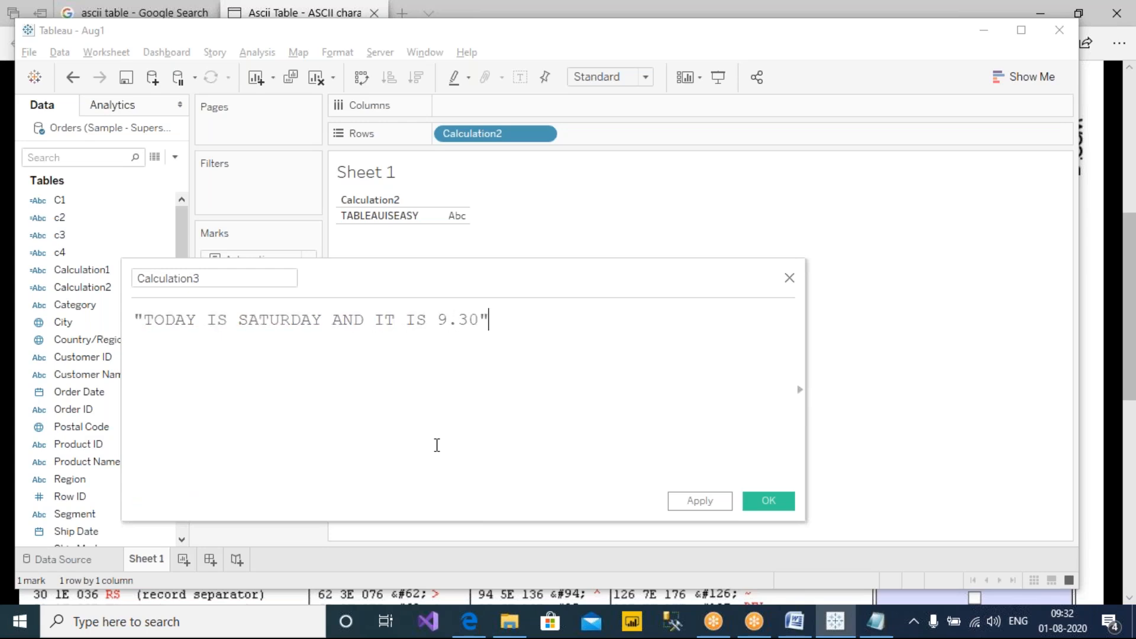
{"action": "left_click", "coordinate": [704, 500]}
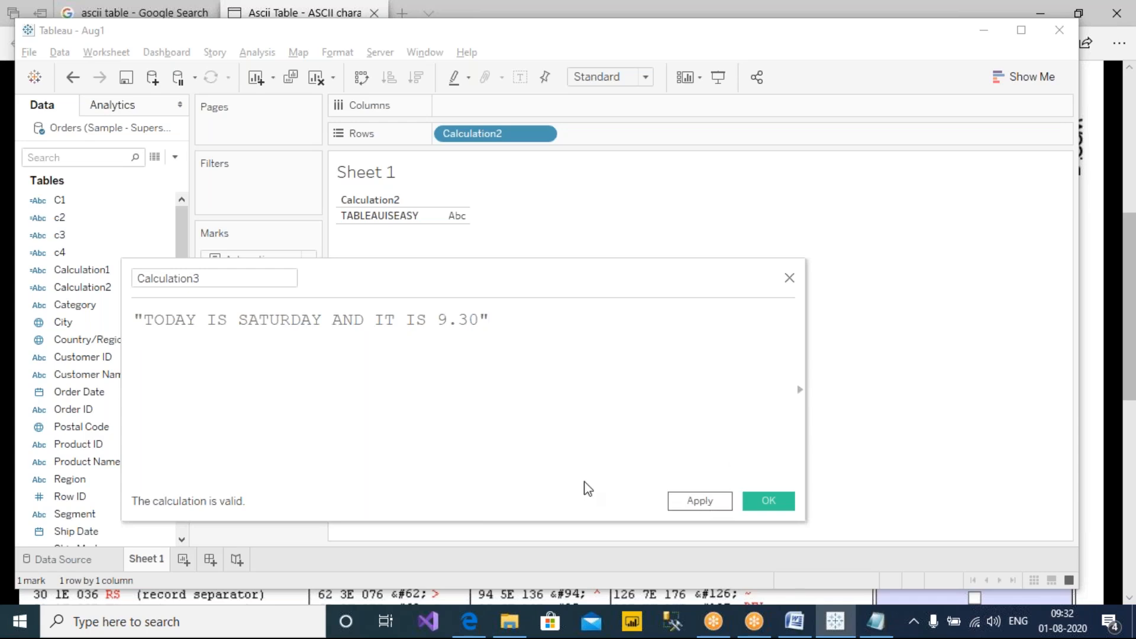
{"action": "left_click", "coordinate": [776, 503]}
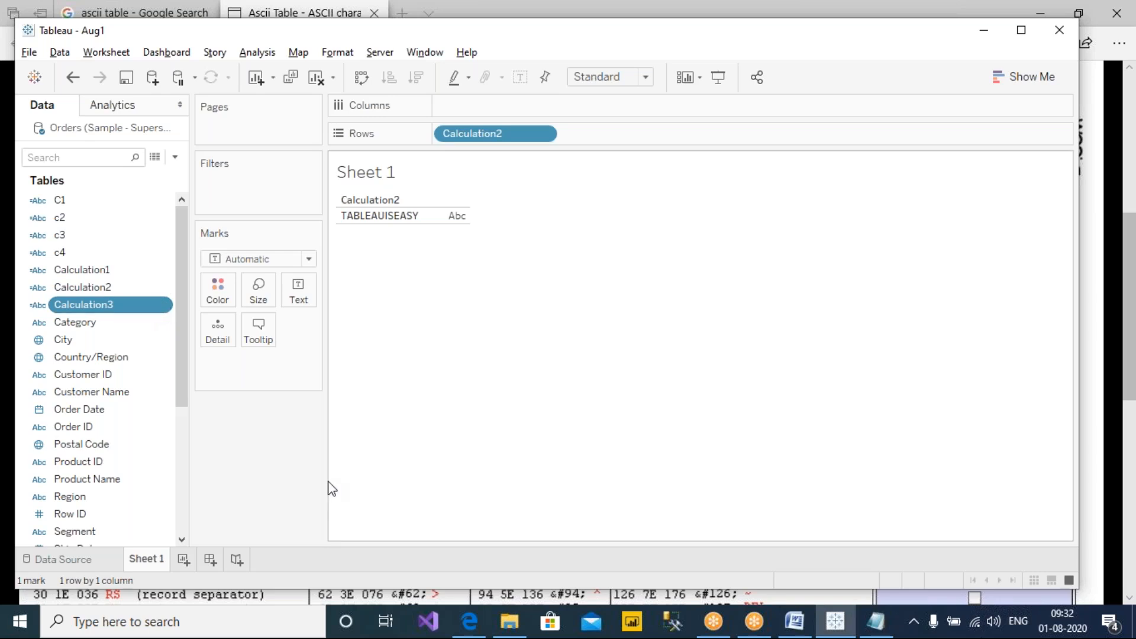
Open the data source page and inspect the first row's full Calculation3 value in the Orders data grid.
{"action": "left_click", "coordinate": [59, 566]}
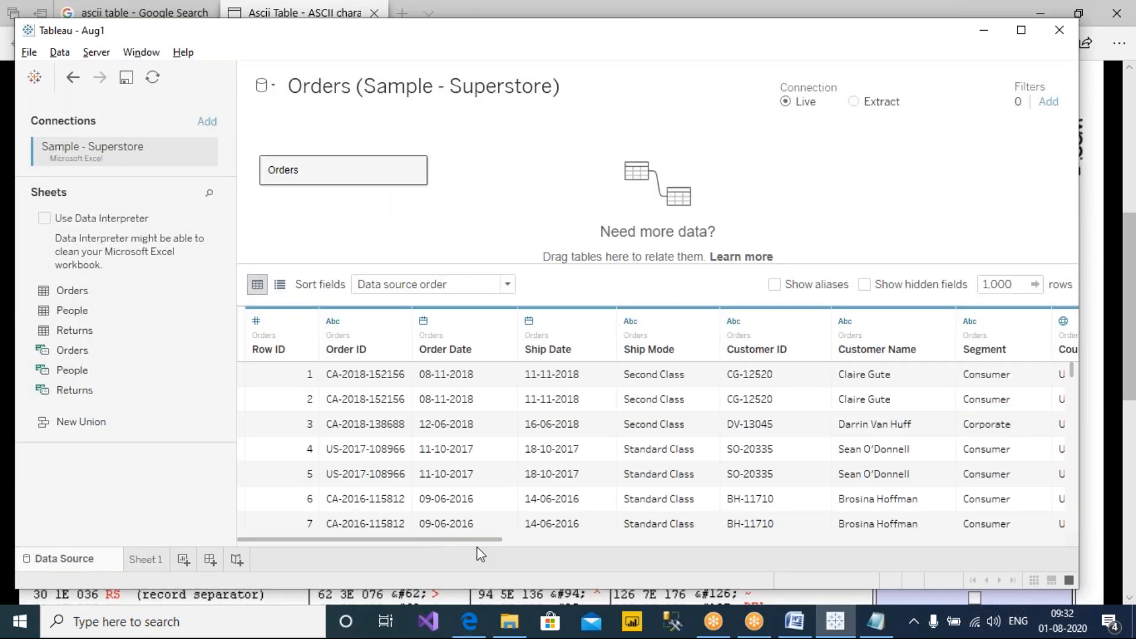
{"action": "scroll", "coordinate": [476, 547], "scroll_direction": "right", "scroll_amount": 5}
{"action": "left_click_drag", "start_coordinate": [539, 552], "coordinate": [1062, 549]}
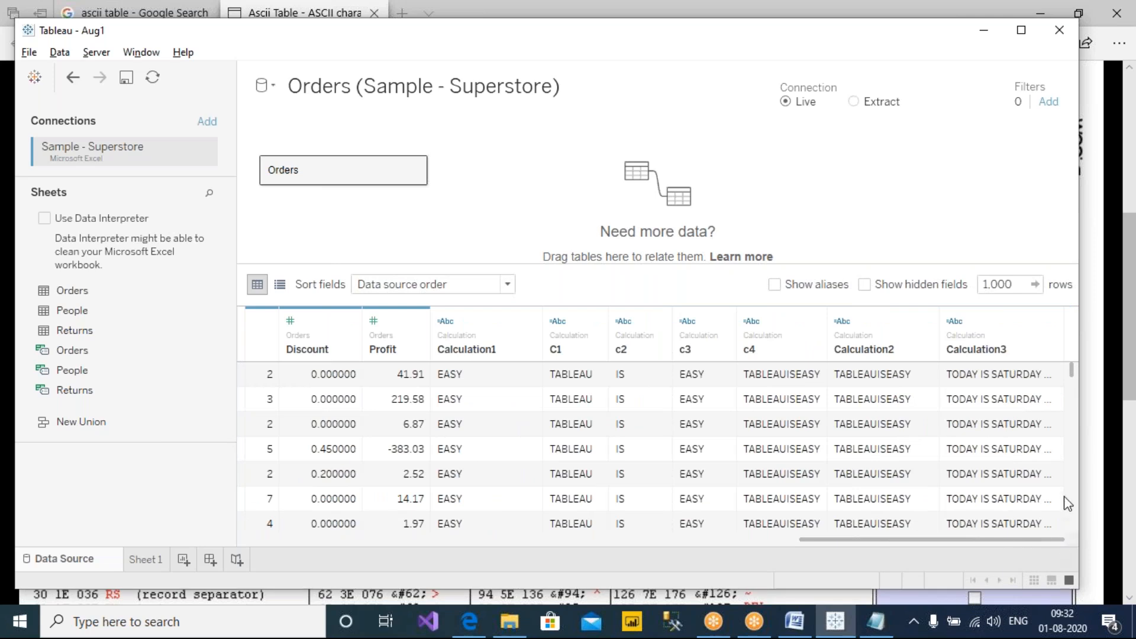
{"action": "left_click", "coordinate": [1022, 383]}
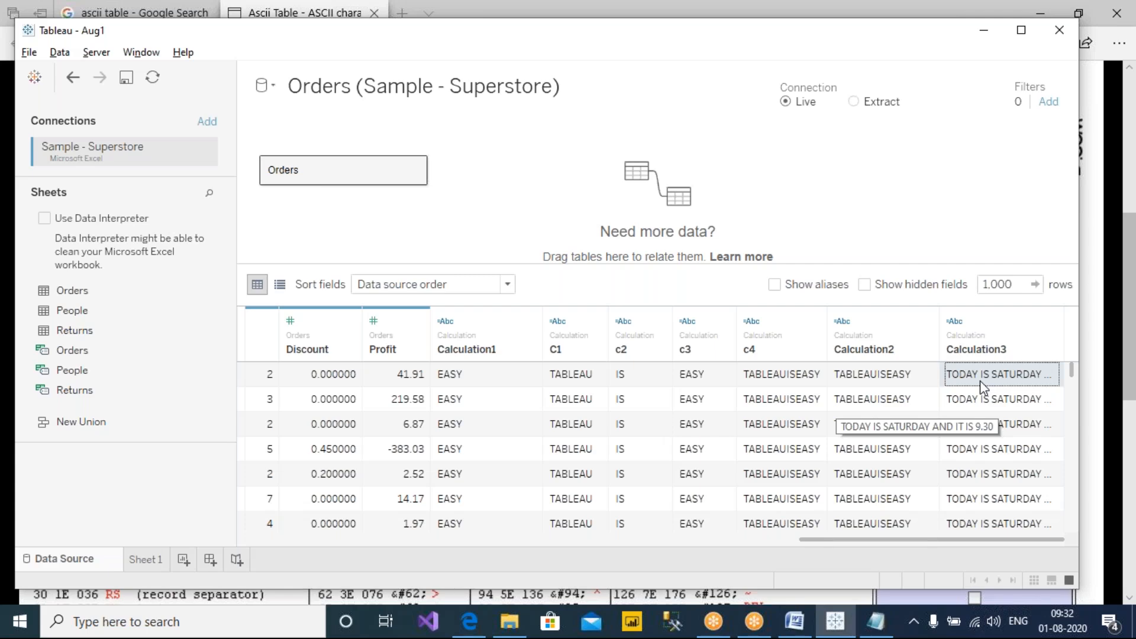
Shrink and reposition the Tableau window, keeping the Calculation3 column of the data grid in view.
{"action": "left_click_drag", "start_coordinate": [17, 20], "coordinate": [313, 121]}
{"action": "left_click_drag", "start_coordinate": [639, 134], "coordinate": [299, 82]}
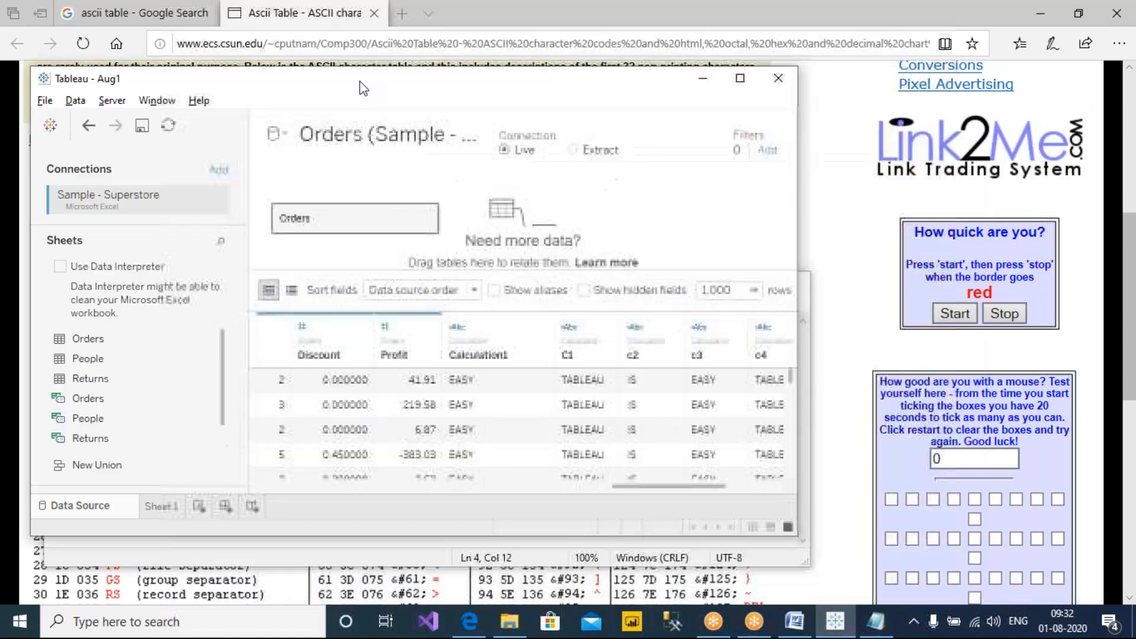
{"action": "left_click_drag", "start_coordinate": [668, 487], "coordinate": [800, 493]}
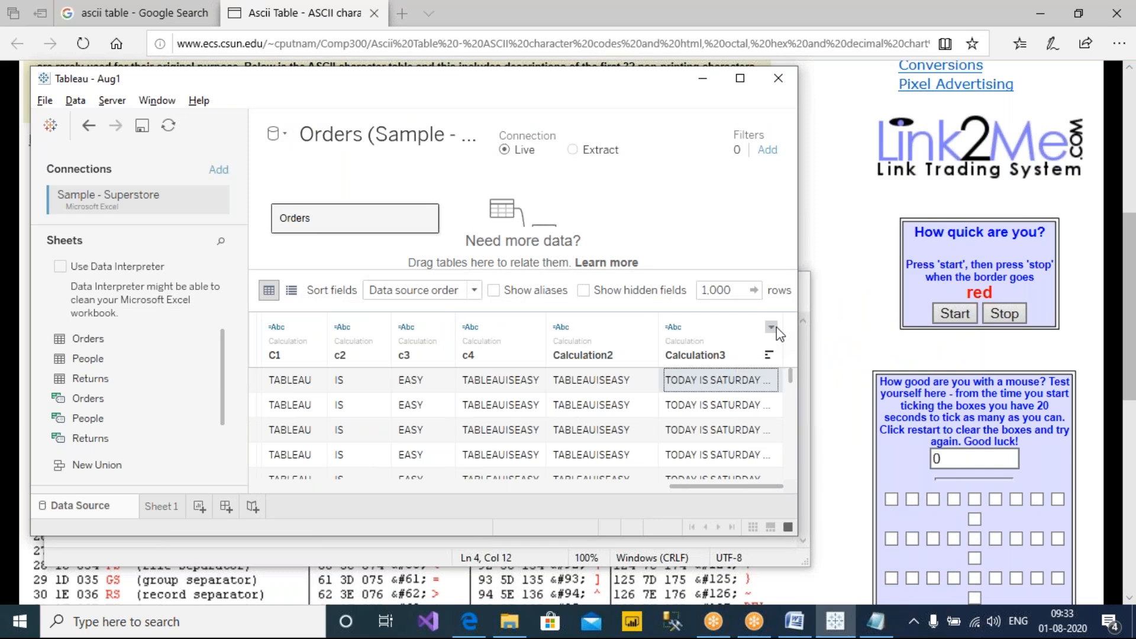
Apply a custom split to Calculation3 with a space as separator, splitting off the first 1 column.
{"action": "left_click", "coordinate": [774, 330]}
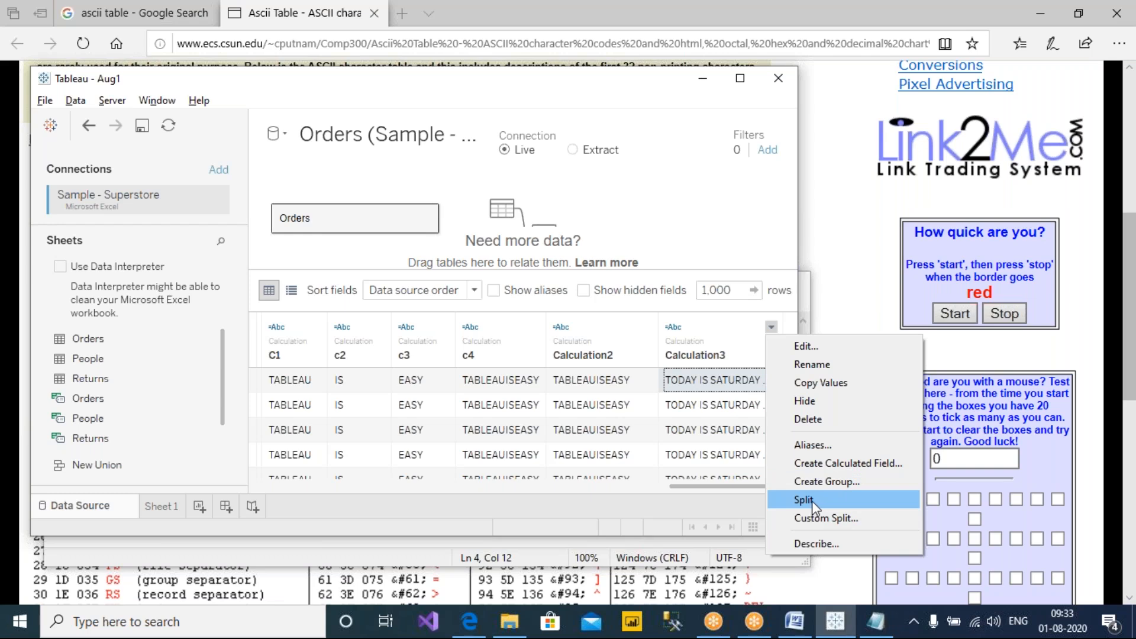
{"action": "left_click", "coordinate": [826, 518]}
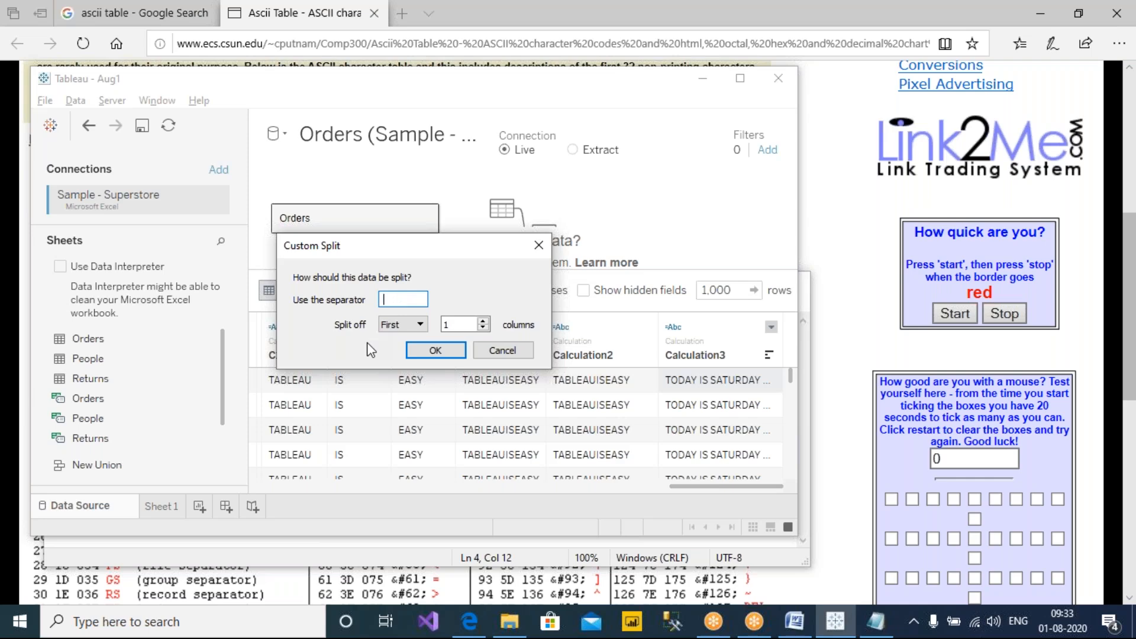
{"action": "left_click", "coordinate": [455, 347]}
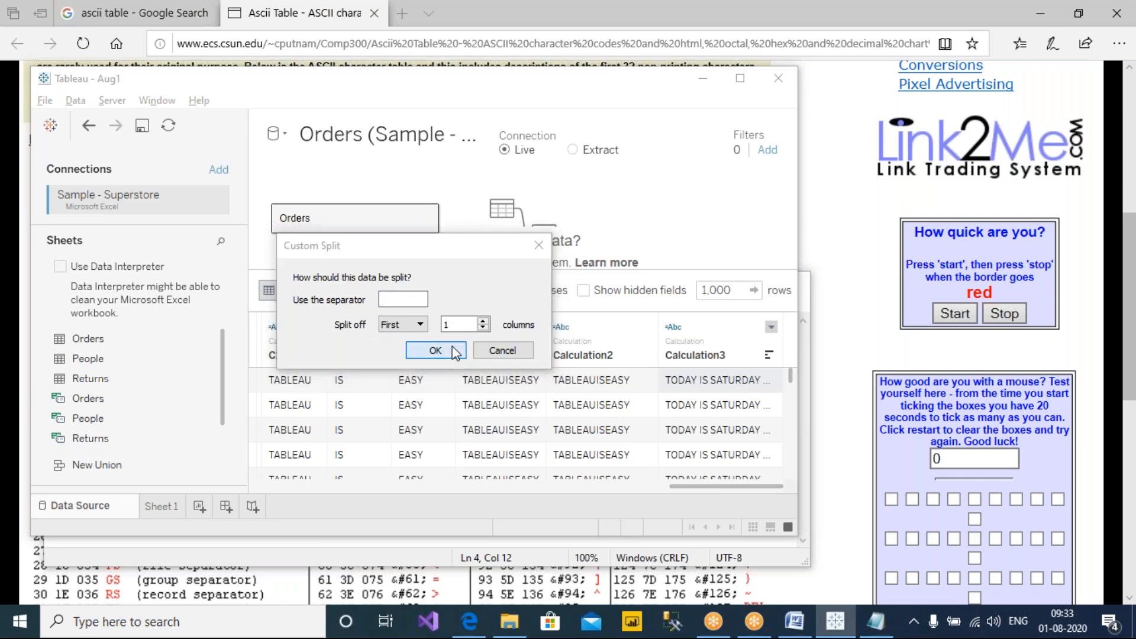
{"action": "left_click", "coordinate": [445, 80]}
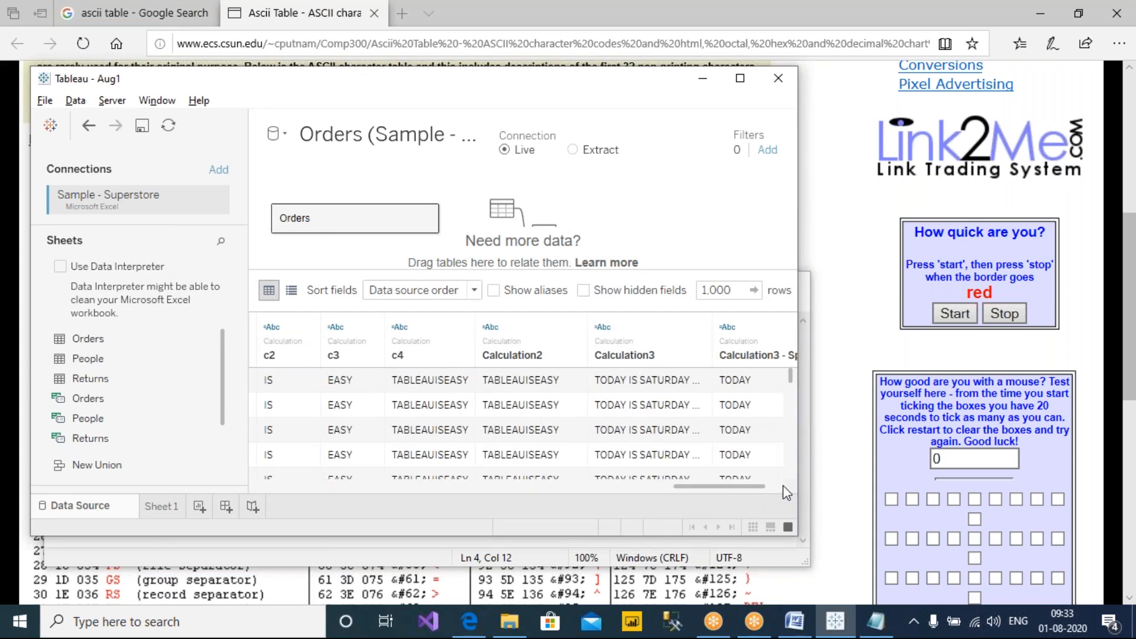
Apply another custom split to Calculation3 with a space as separator, splitting off all columns.
{"action": "left_click_drag", "start_coordinate": [737, 482], "coordinate": [765, 481]}
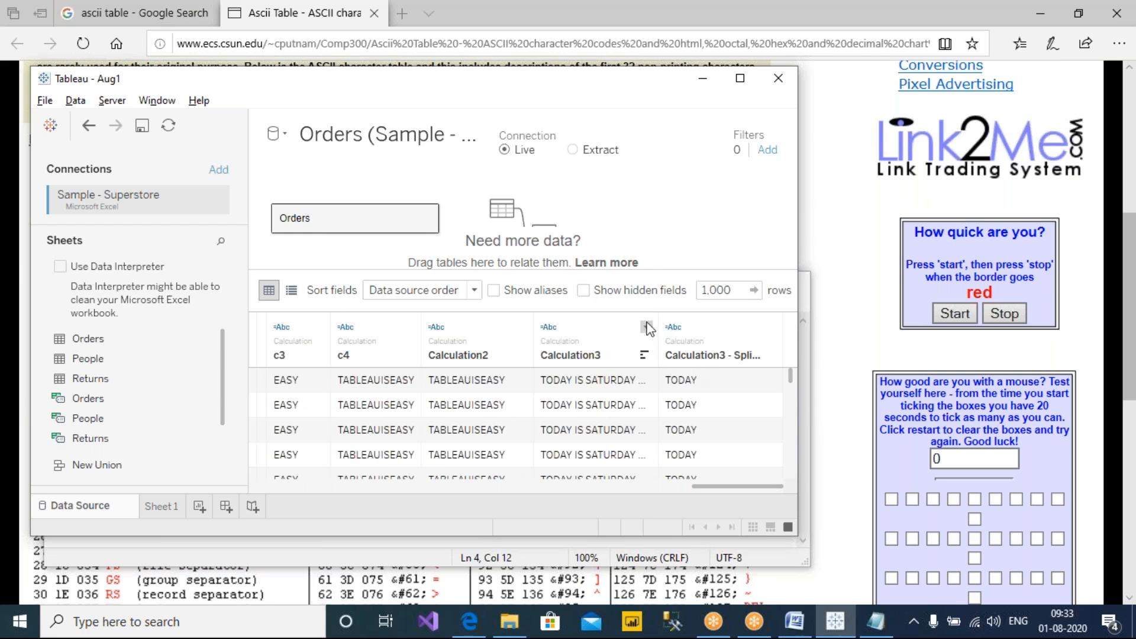
{"action": "left_click", "coordinate": [646, 326]}
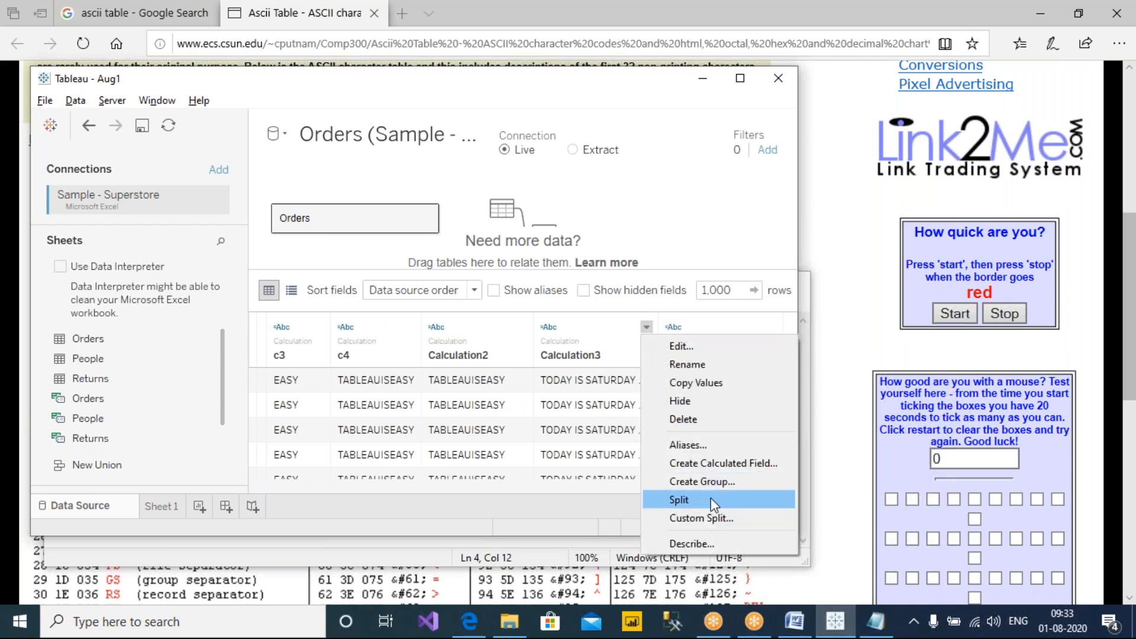
{"action": "left_click", "coordinate": [701, 518]}
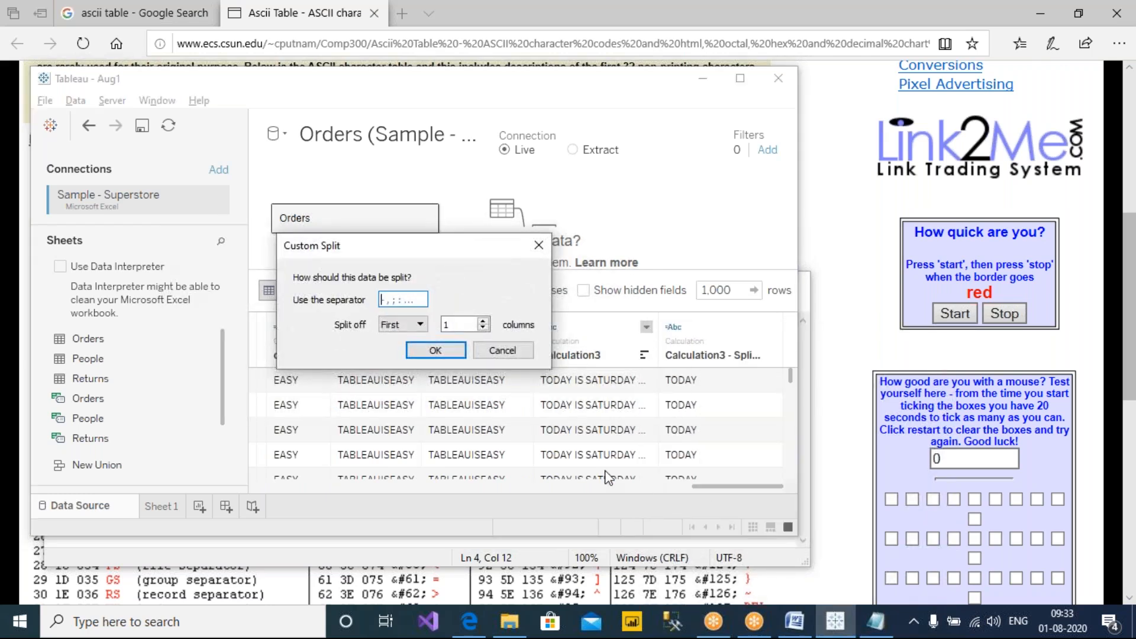
{"action": "left_click", "coordinate": [420, 325]}
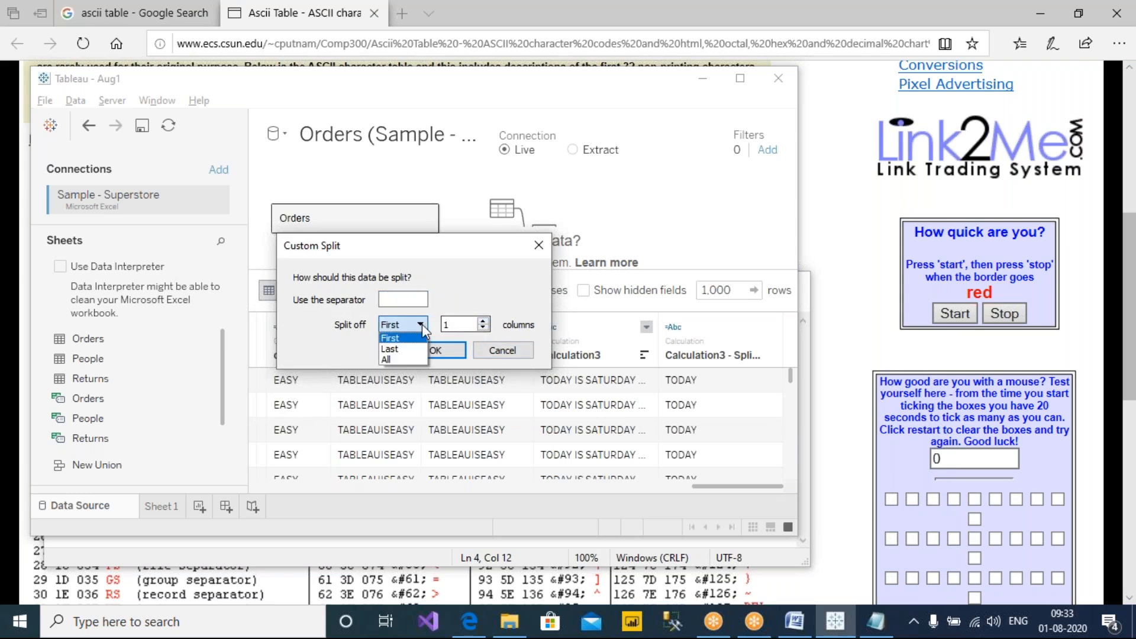
{"action": "left_click", "coordinate": [393, 358]}
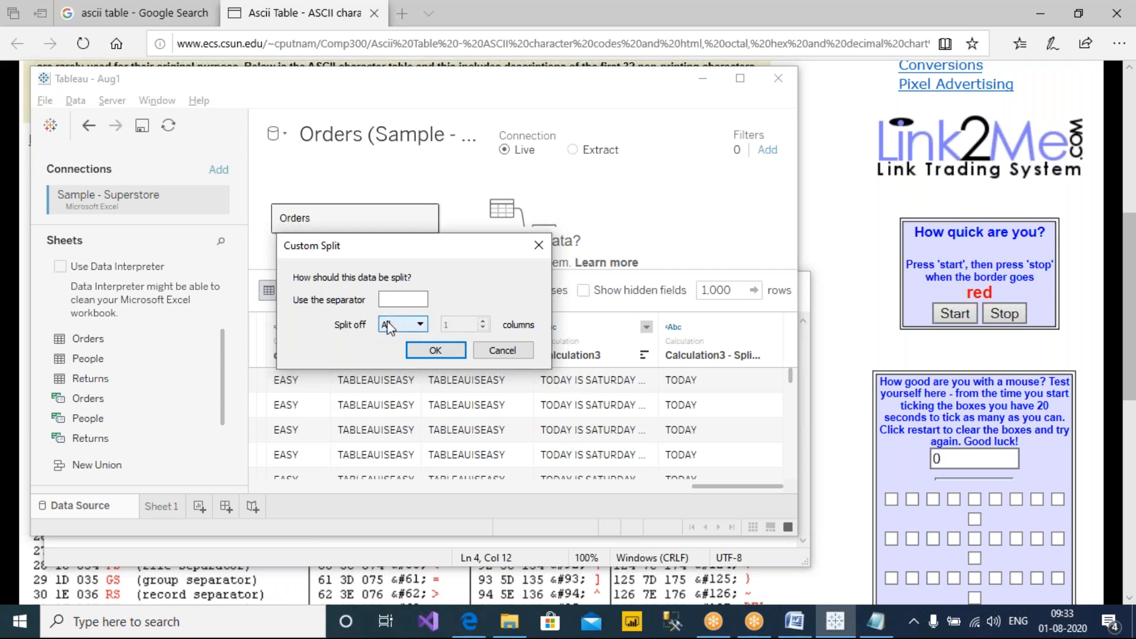
{"action": "left_click", "coordinate": [431, 356]}
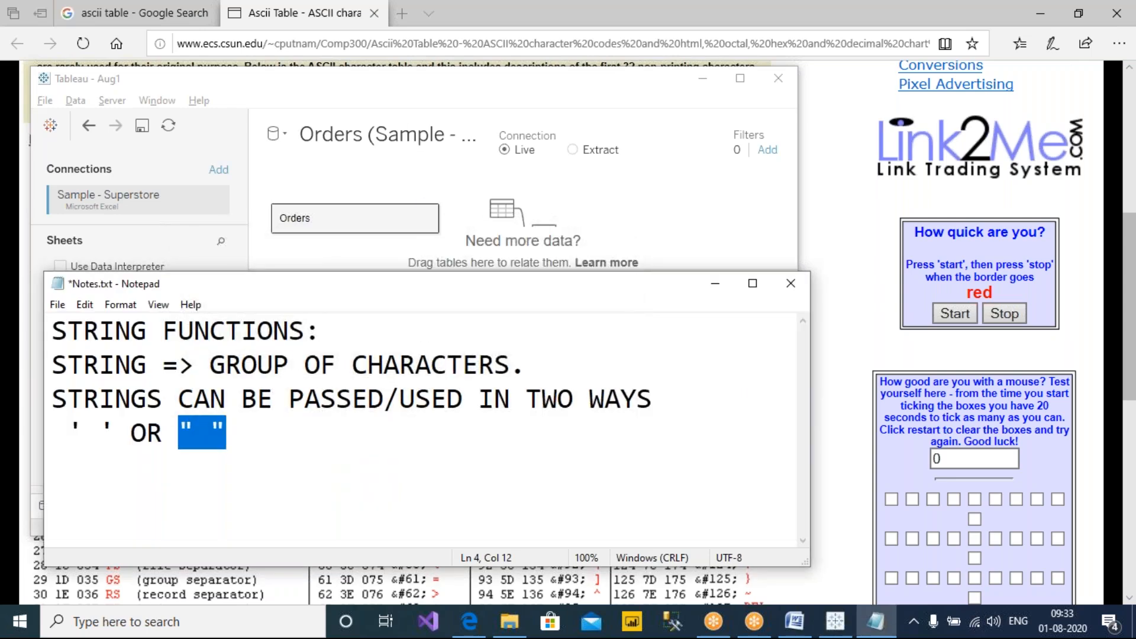
{"action": "left_click", "coordinate": [402, 125]}
Examine the Calculation3 split columns in the data grid and return to Sheet 1 to view the new split fields.
{"action": "left_click_drag", "start_coordinate": [658, 489], "coordinate": [684, 489]}
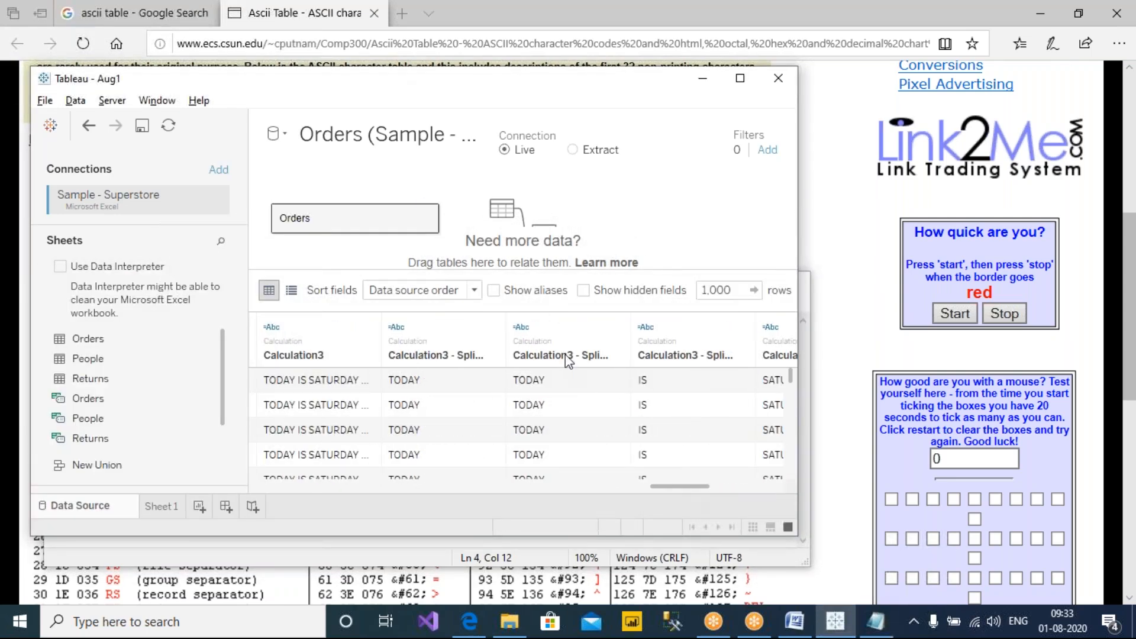
{"action": "left_click_drag", "start_coordinate": [678, 487], "coordinate": [747, 488]}
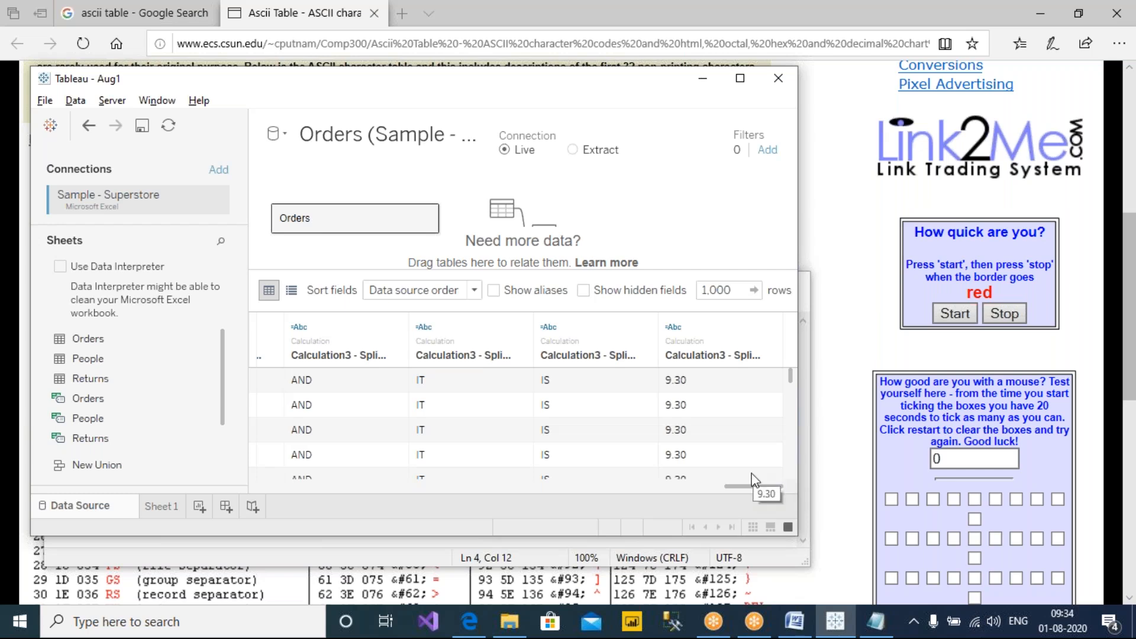
{"action": "left_click", "coordinate": [165, 506]}
{"action": "scroll", "coordinate": [177, 318], "scroll_direction": "down", "scroll_amount": 4}
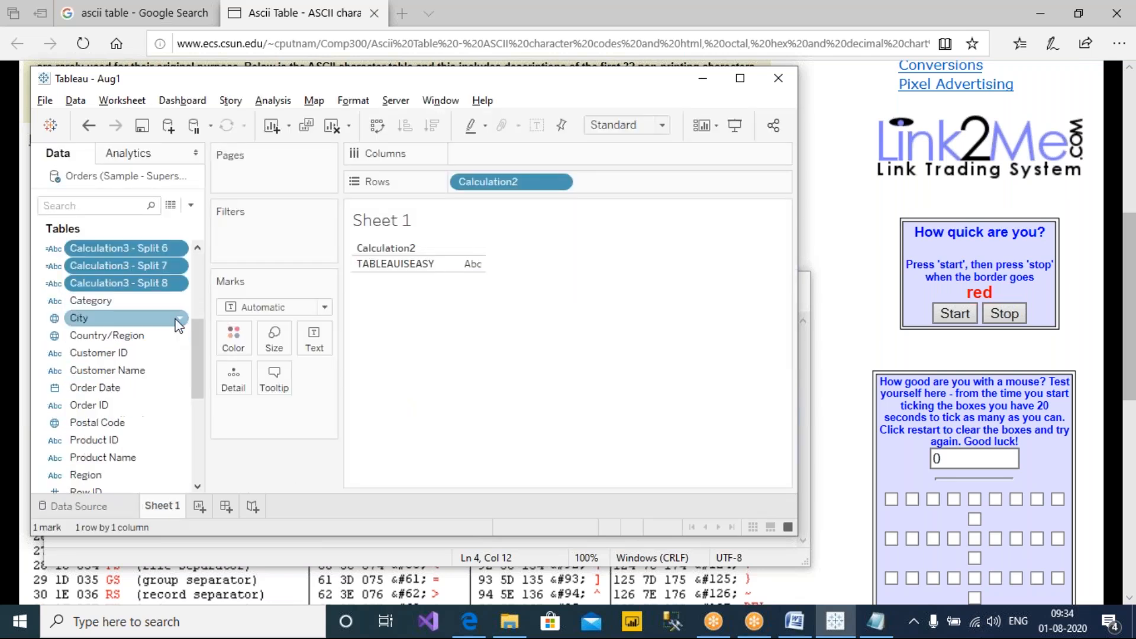
Create a new calculated field and insert the fields Calculation3 - Split 1 through Split 8 into its formula.
{"action": "scroll", "coordinate": [155, 293], "scroll_direction": "up", "scroll_amount": 2}
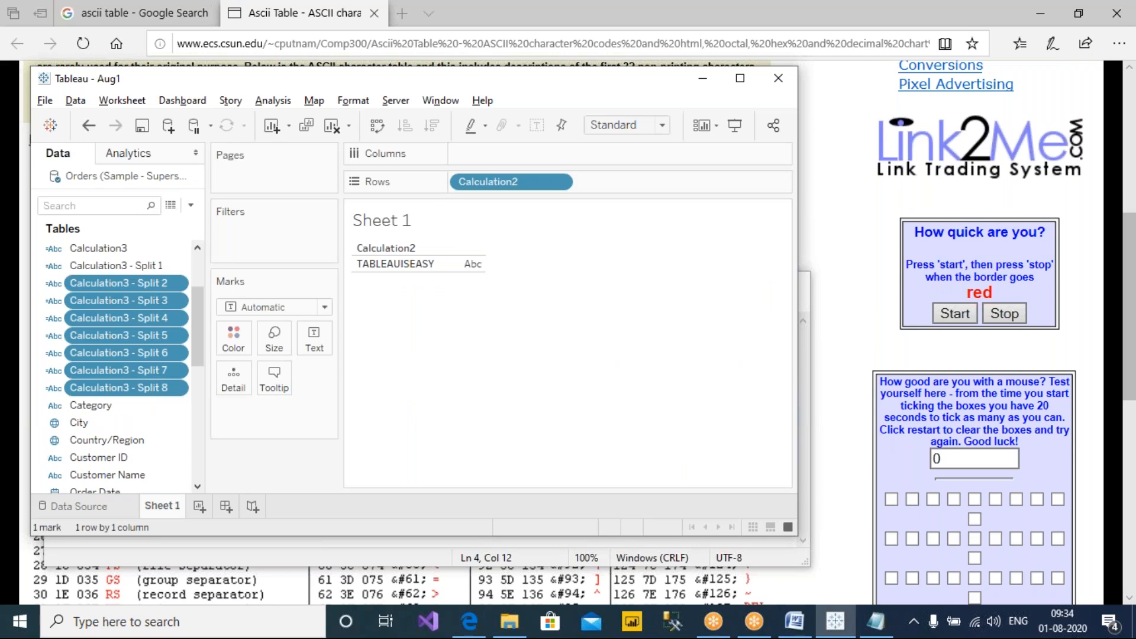
{"action": "left_click", "coordinate": [190, 205]}
{"action": "left_click", "coordinate": [142, 223]}
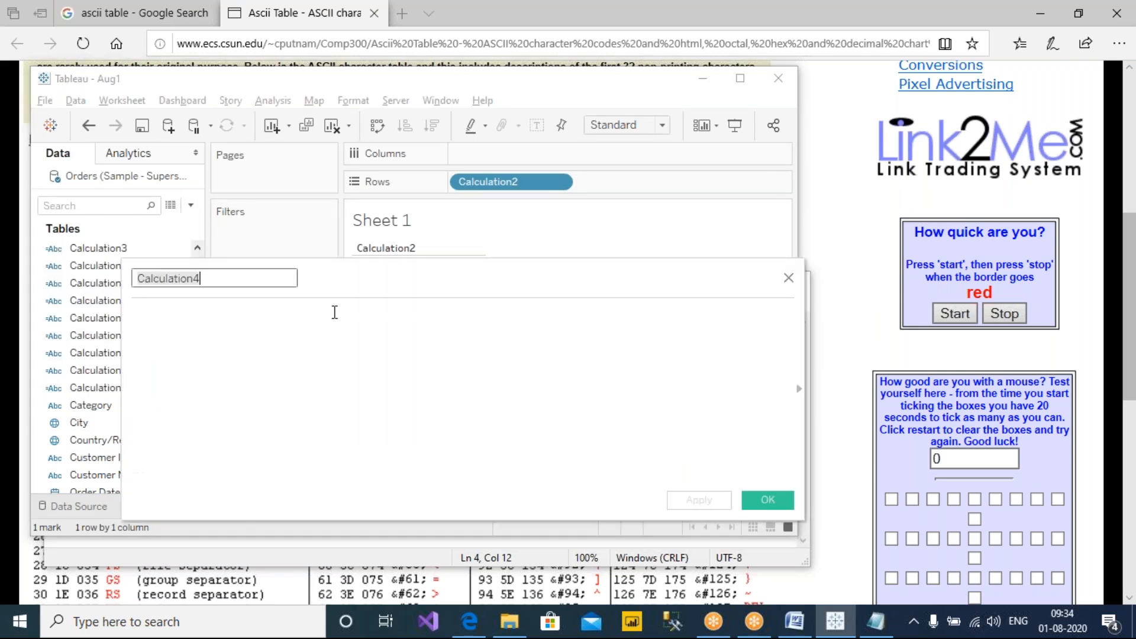
{"action": "left_click", "coordinate": [134, 270]}
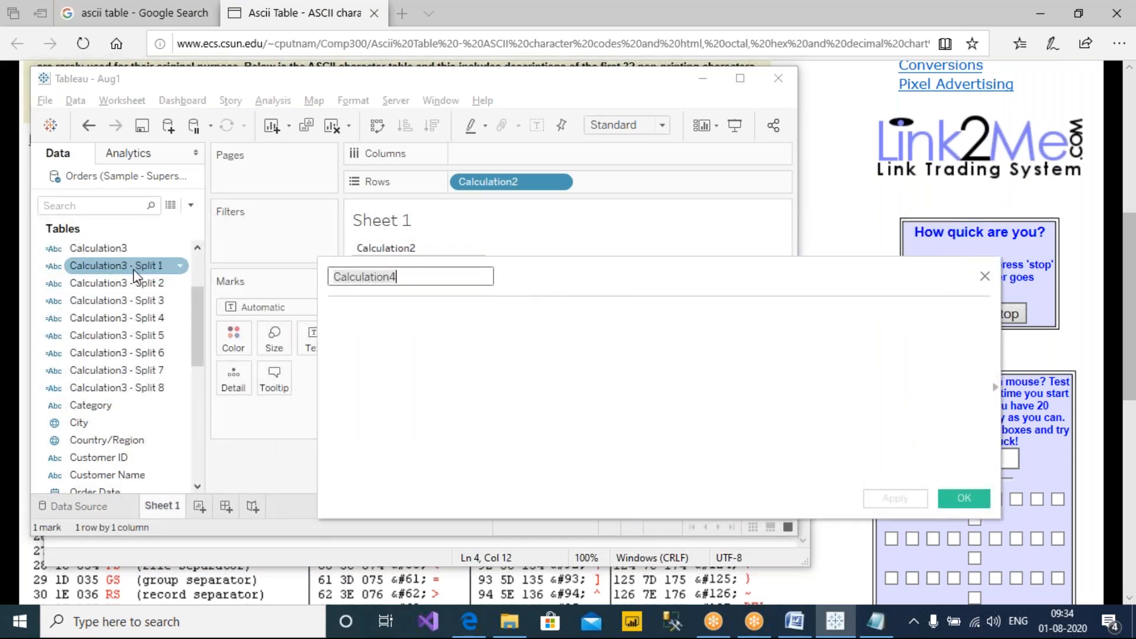
{"action": "left_click", "coordinate": [139, 383], "text": "shift"}
{"action": "left_click_drag", "start_coordinate": [138, 383], "coordinate": [468, 413]}
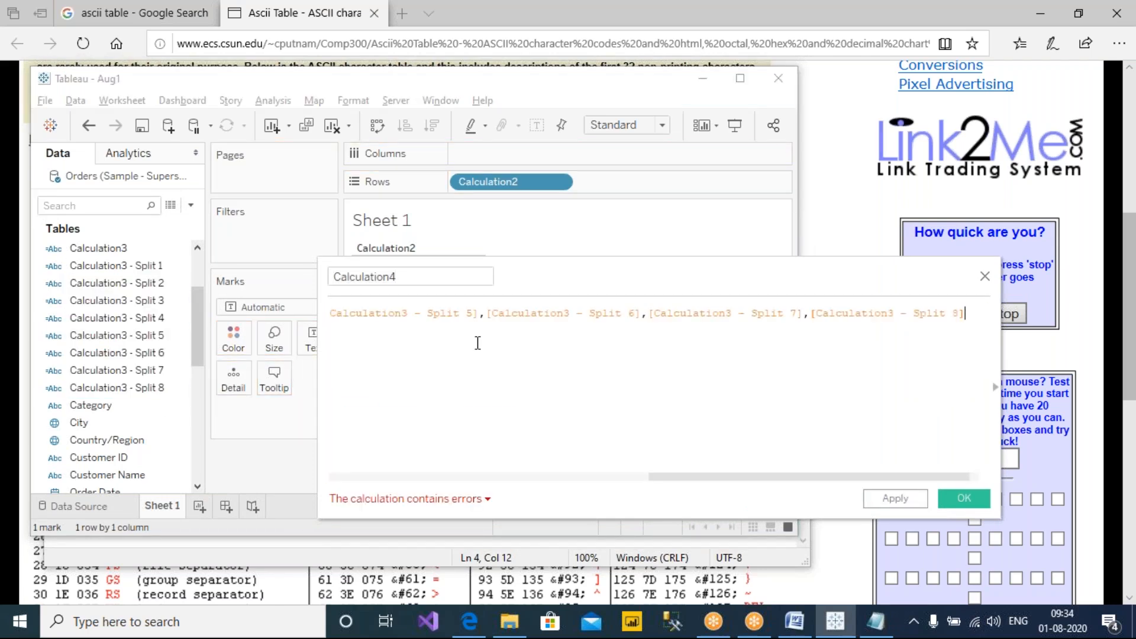
In the Calculation4 formula, replace the commas between the Split 5, Split 6, Split 7 and Split 8 fields with plus signs.
{"action": "left_click", "coordinate": [486, 309]}
{"action": "key", "text": "shift+Left"}
{"action": "type", "text": "+"}
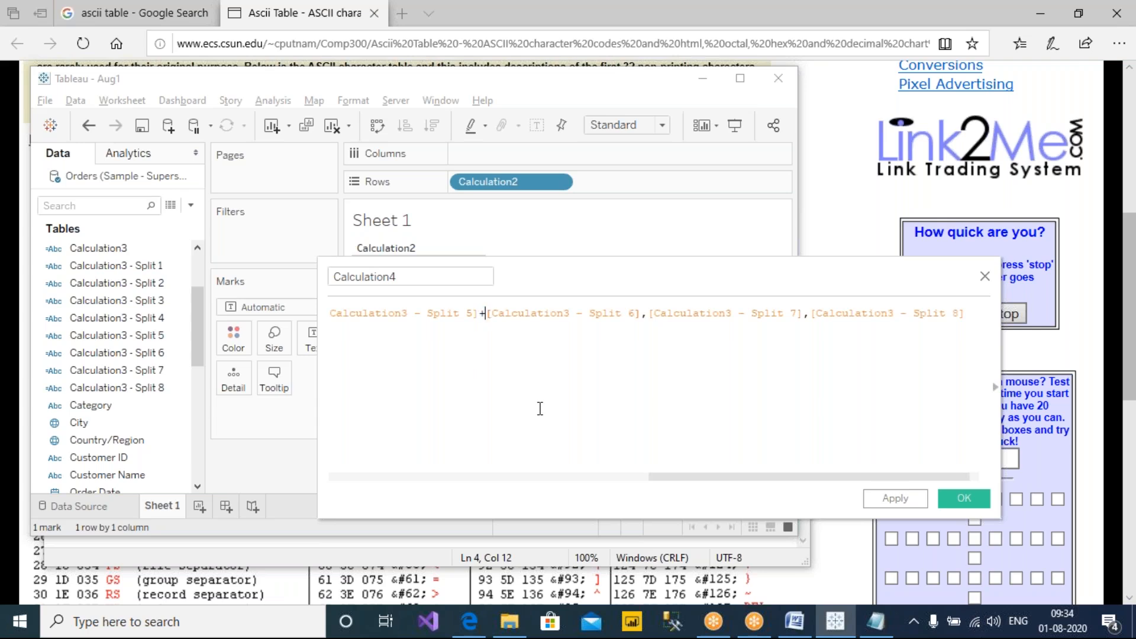
{"action": "key", "text": "Right"}
{"action": "key", "text": "Right"}
{"action": "key", "text": "Right"}
{"action": "key", "text": "Right"}
{"action": "key", "text": "Right"}
{"action": "key", "text": "Right"}
{"action": "key", "text": "Right"}
{"action": "key", "text": "Right"}
{"action": "key", "text": "shift+Right"}
{"action": "type", "text": "+"}
{"action": "key", "text": "Right"}
{"action": "key", "text": "Right"}
{"action": "key", "text": "Right"}
{"action": "key", "text": "Right"}
{"action": "key", "text": "Right"}
{"action": "key", "text": "Right"}
{"action": "key", "text": "Right"}
{"action": "key", "text": "Right"}
{"action": "key", "text": "Right"}
{"action": "key", "text": "Right"}
{"action": "key", "text": "Right"}
{"action": "key", "text": "Right"}
{"action": "key", "text": "Right"}
{"action": "key", "text": "Right"}
{"action": "key", "text": "Right"}
{"action": "key", "text": "Right"}
{"action": "key", "text": "Right"}
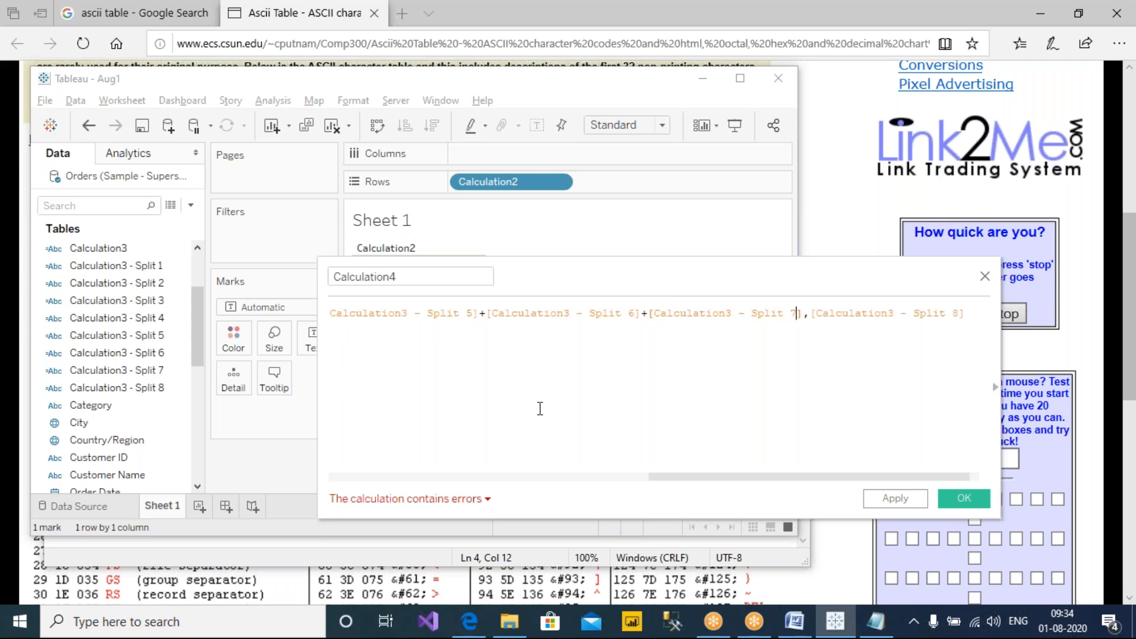
{"action": "key", "text": "shift+Right"}
{"action": "type", "text": "+"}
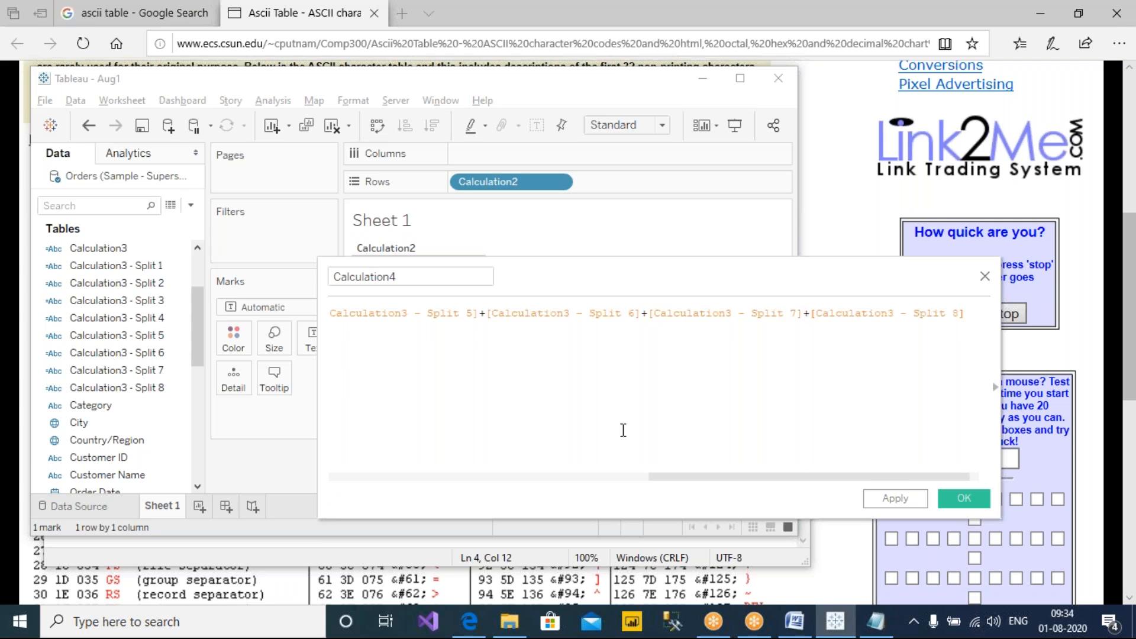
In the Calculation4 formula, replace the commas after the Split 1 and Split 2 fields with plus signs.
{"action": "left_click_drag", "start_coordinate": [823, 481], "coordinate": [349, 481]}
{"action": "left_click_drag", "start_coordinate": [493, 317], "coordinate": [483, 315]}
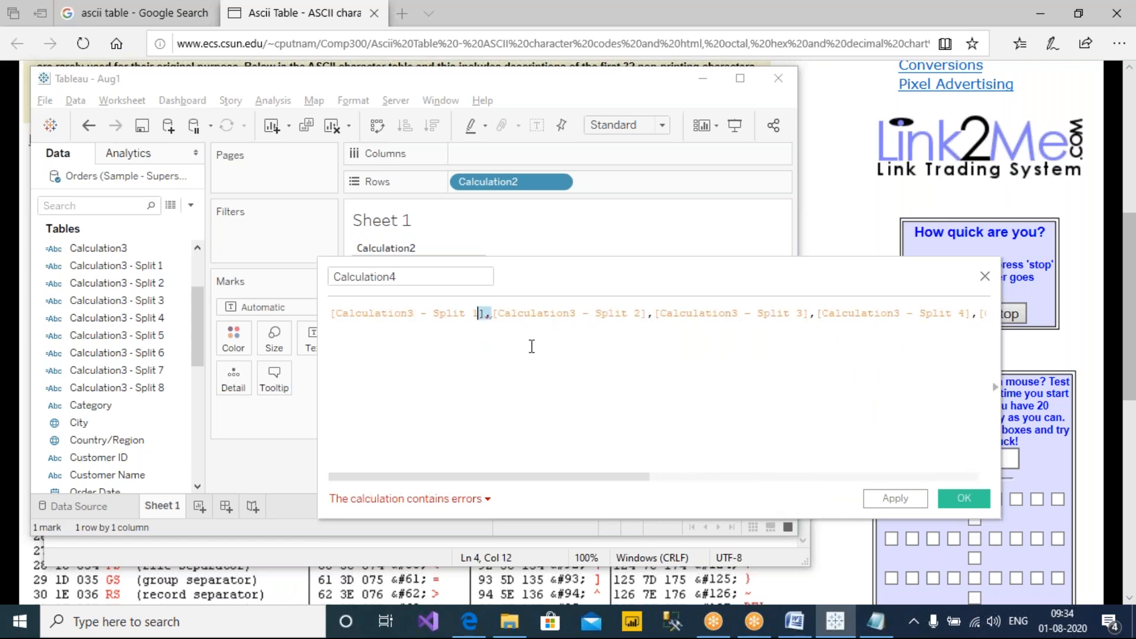
{"action": "key", "text": "shift+Right"}
{"action": "type", "text": "+"}
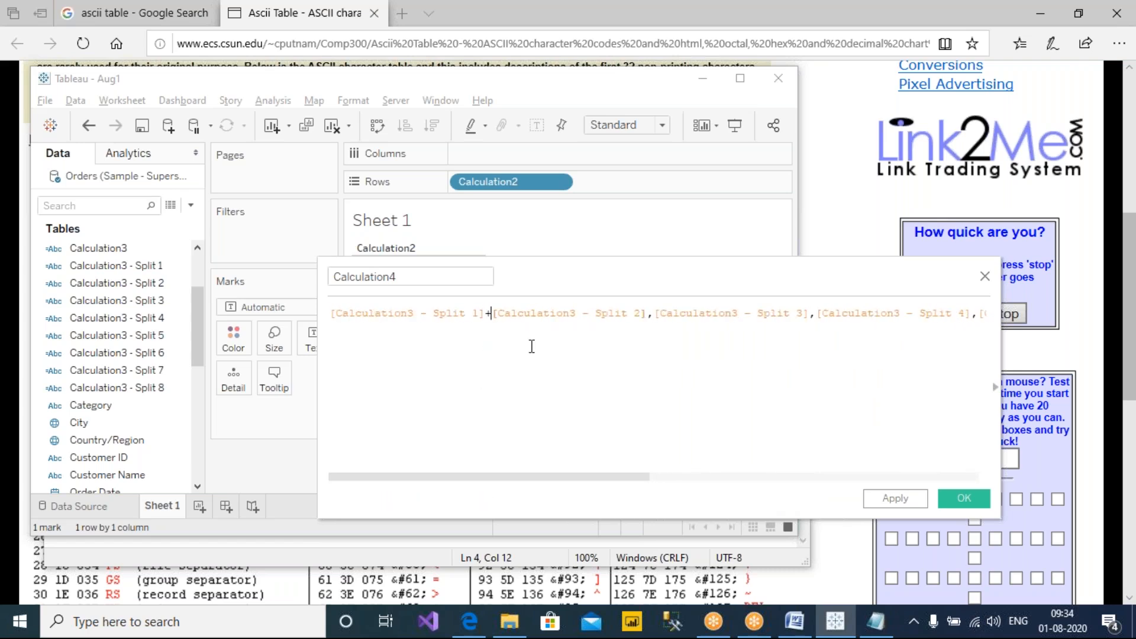
{"action": "key", "text": "Right"}
{"action": "key", "text": "Right"}
{"action": "key", "text": "Right"}
{"action": "key", "text": "Right"}
{"action": "key", "text": "Right"}
{"action": "key", "text": "Right"}
{"action": "key", "text": "Right"}
{"action": "key", "text": "Right"}
{"action": "key", "text": "Right"}
{"action": "key", "text": "Right"}
{"action": "key", "text": "shift+Right"}
{"action": "type", "text": "+"}
{"action": "left_click", "coordinate": [535, 401]}
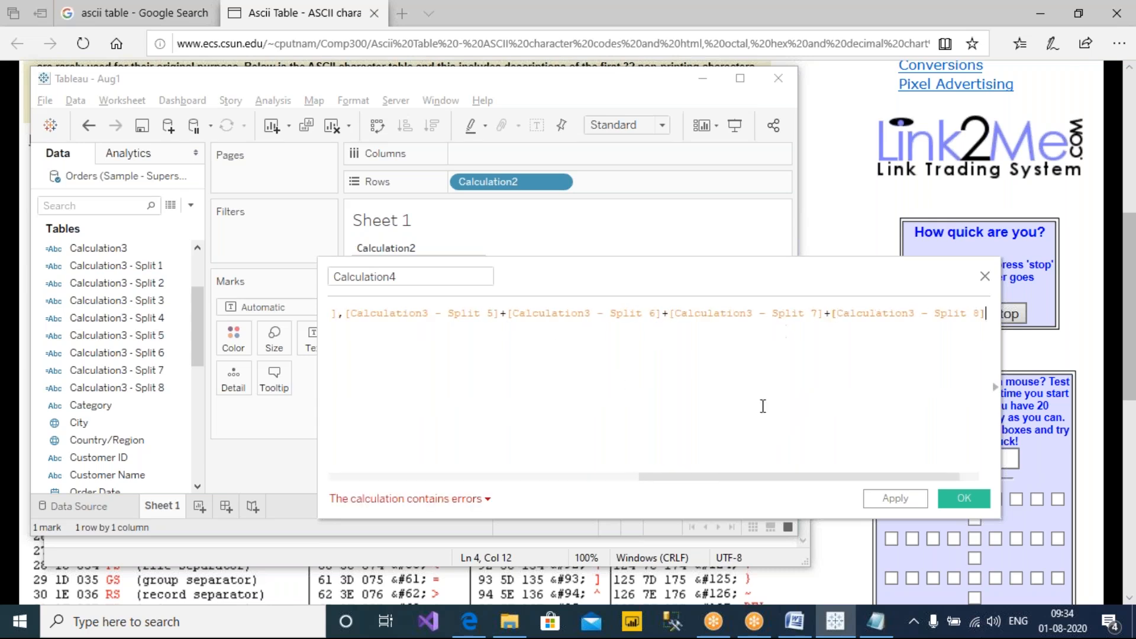
Replace the remaining commas after Split 3 and Split 4 with plus signs, and save the Calculation4 field.
{"action": "left_click_drag", "start_coordinate": [748, 481], "coordinate": [474, 472]}
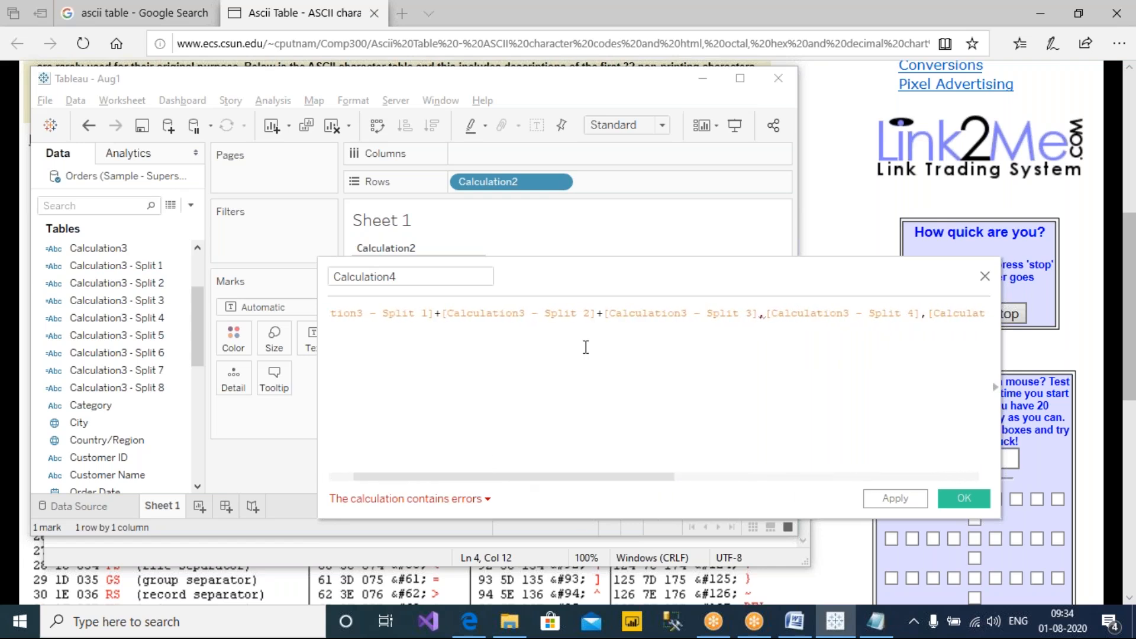
{"action": "left_click_drag", "start_coordinate": [768, 321], "coordinate": [760, 324]}
{"action": "type", "text": "+"}
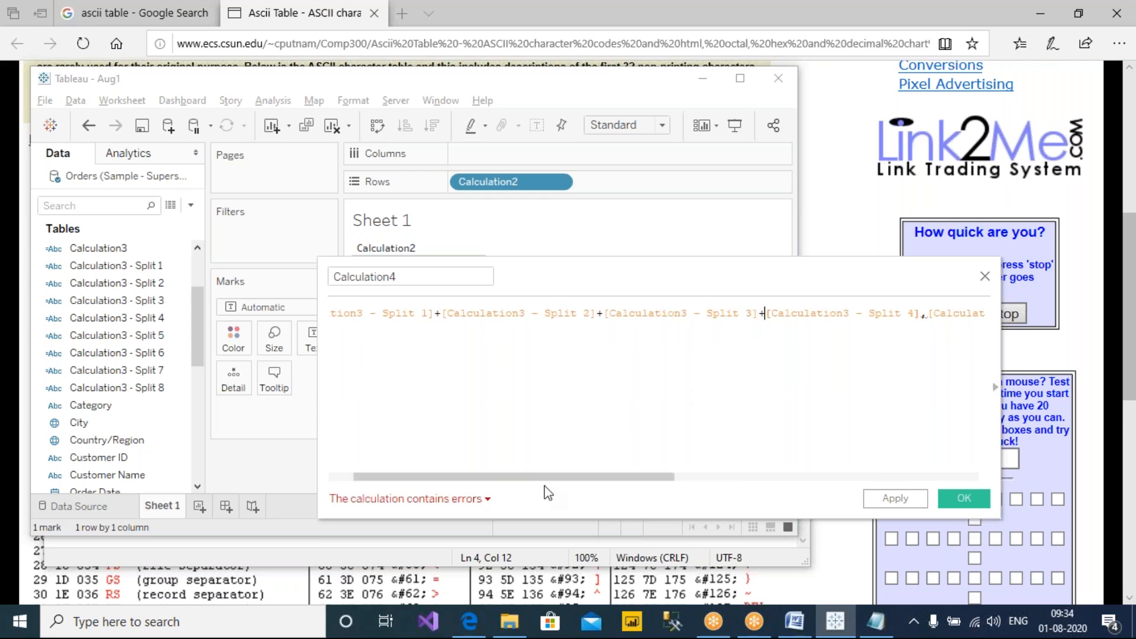
{"action": "left_click_drag", "start_coordinate": [532, 478], "coordinate": [329, 477]}
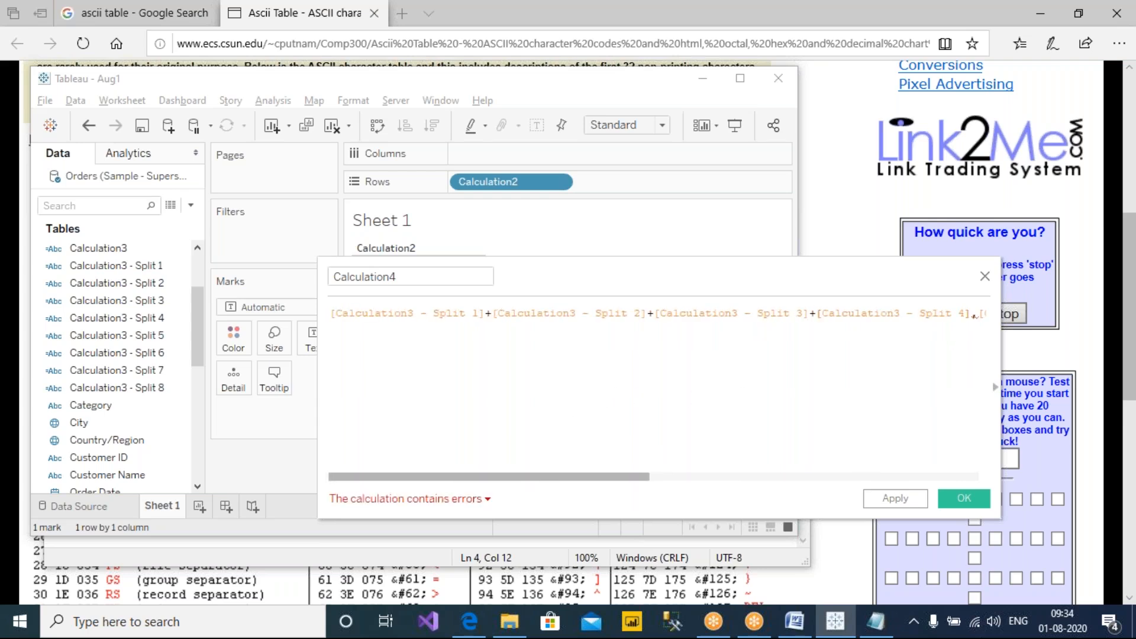
{"action": "left_click_drag", "start_coordinate": [510, 477], "coordinate": [606, 477]}
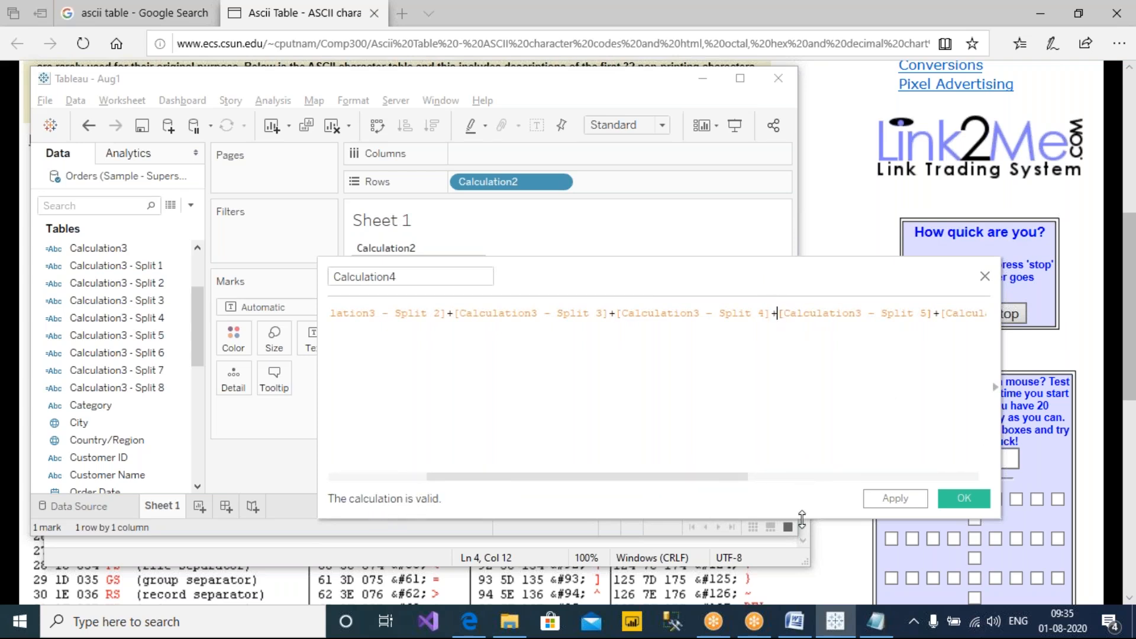
{"action": "left_click", "coordinate": [895, 498]}
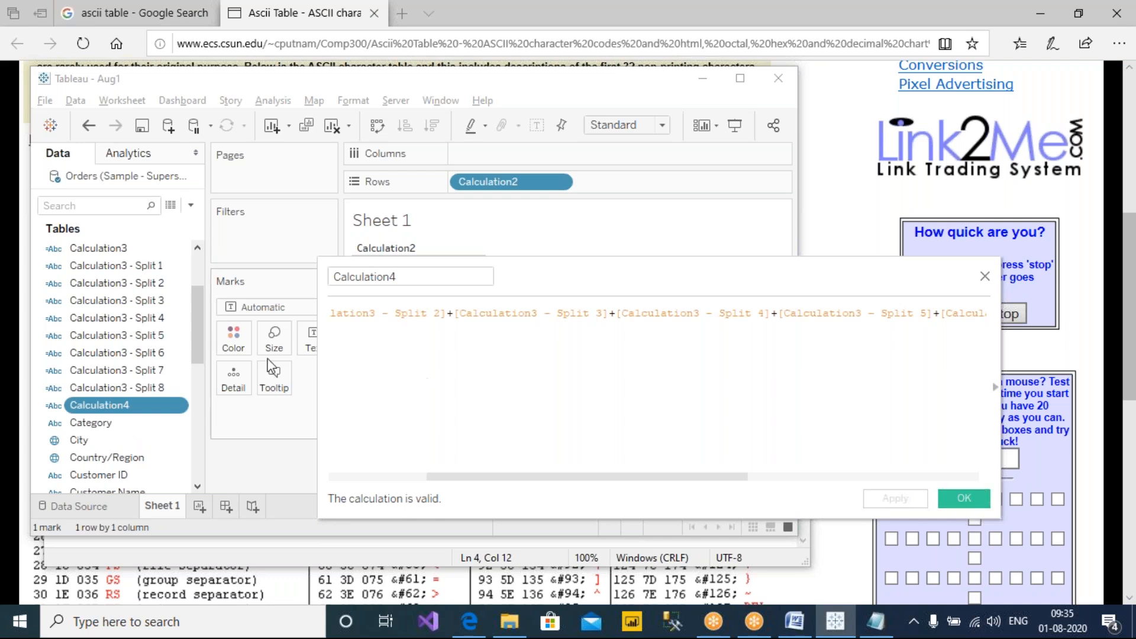
{"action": "left_click", "coordinate": [964, 498]}
Replace Calculation2 with Calculation4 in the Sheet 1 view and widen its column to fit the full joined text.
{"action": "left_click_drag", "start_coordinate": [520, 181], "coordinate": [311, 463]}
{"action": "left_click_drag", "start_coordinate": [85, 406], "coordinate": [551, 388]}
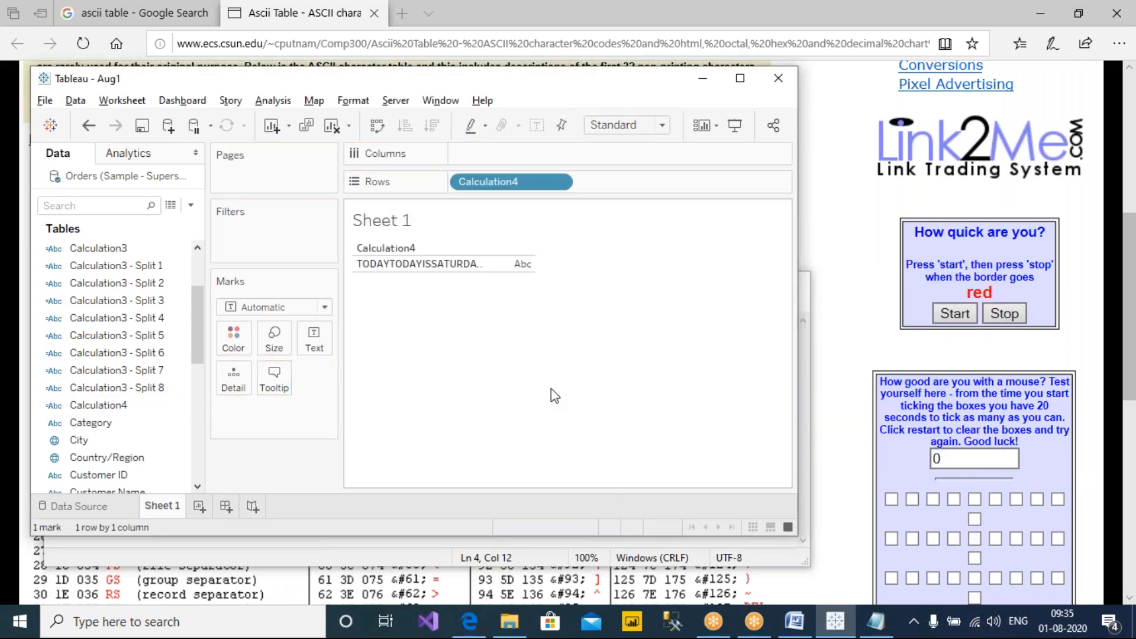
{"action": "left_click_drag", "start_coordinate": [536, 263], "coordinate": [665, 264]}
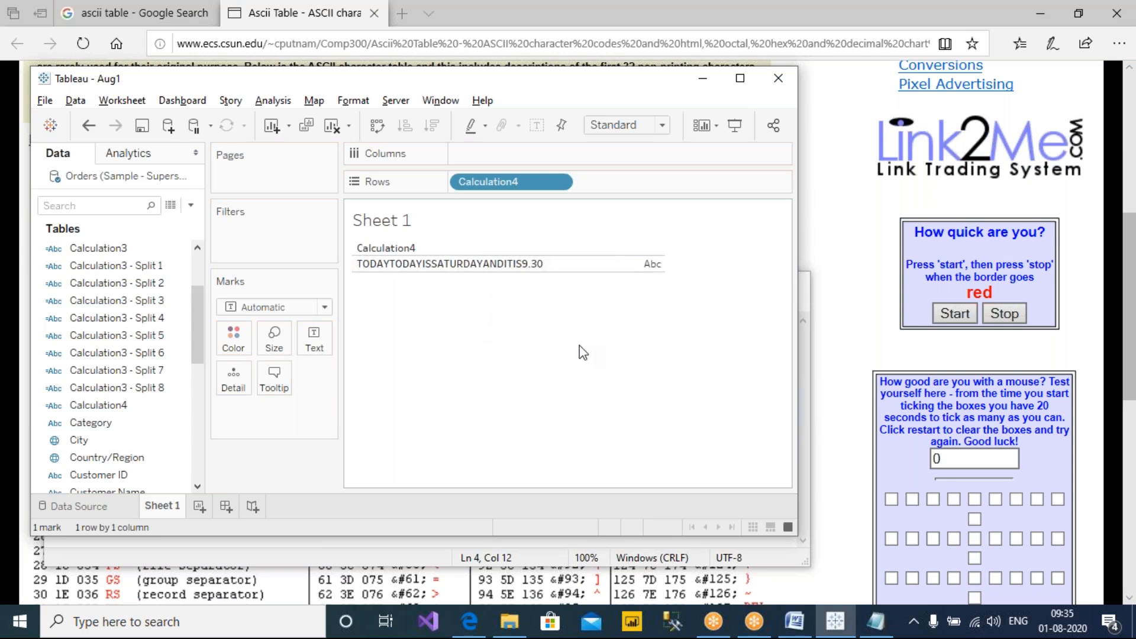
Start another calculated field, show the function reference and filter it to the String functions.
{"action": "left_click", "coordinate": [190, 205]}
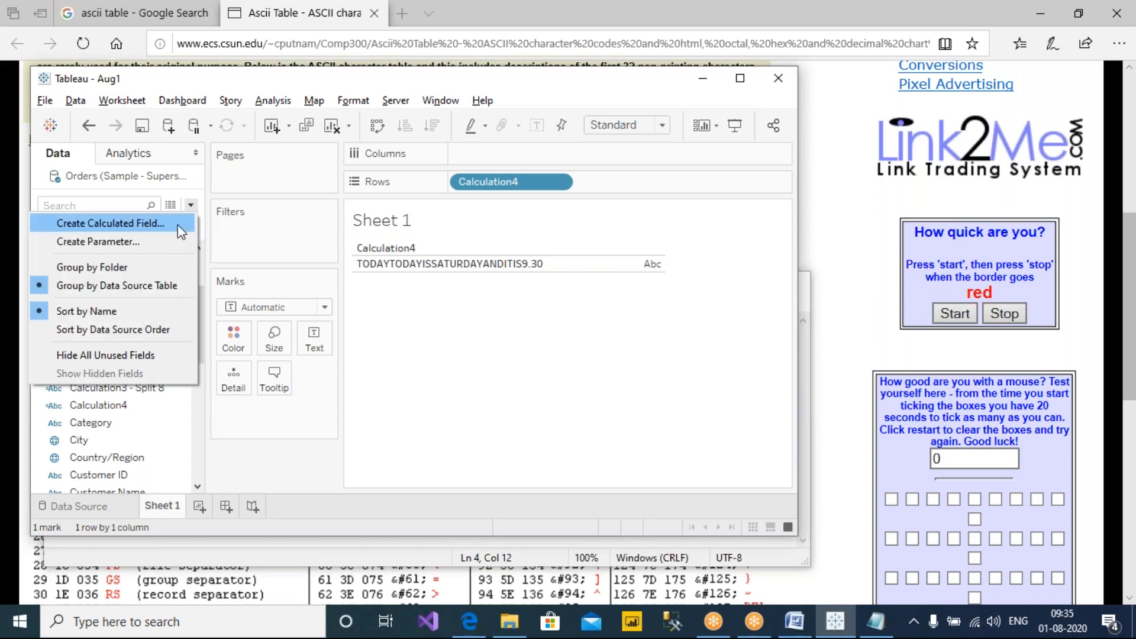
{"action": "left_click", "coordinate": [178, 225]}
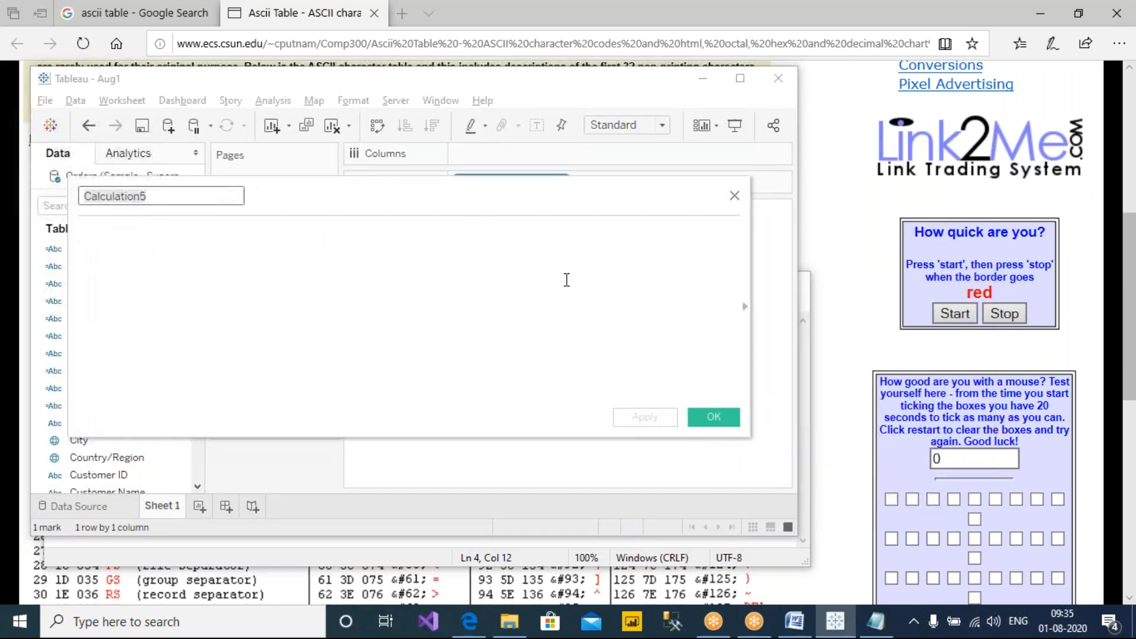
{"action": "left_click", "coordinate": [745, 306]}
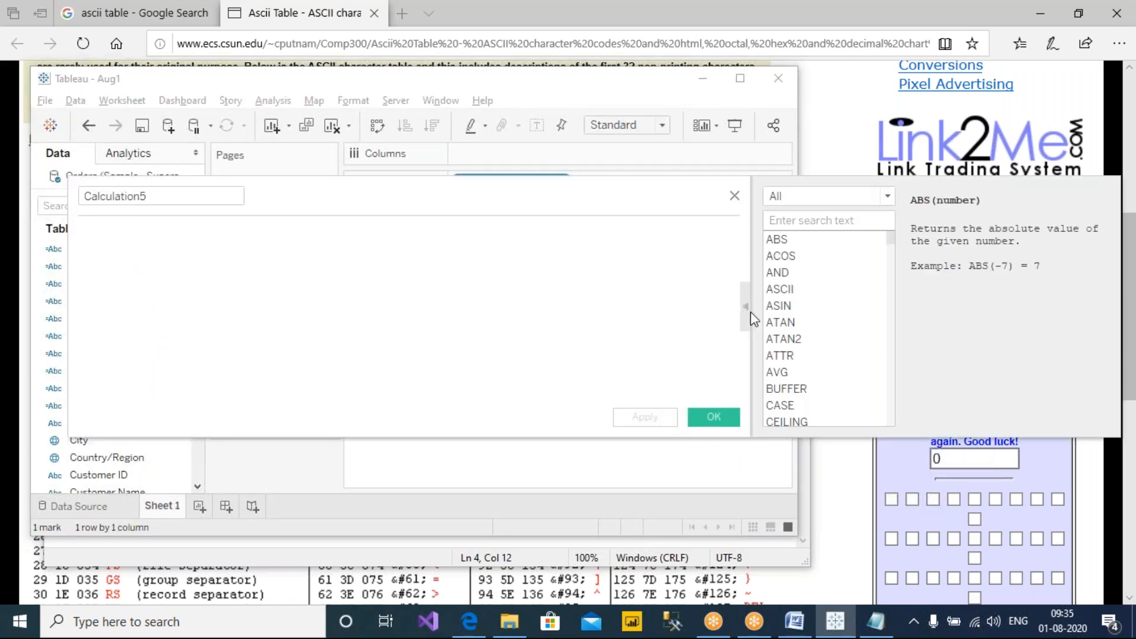
{"action": "left_click", "coordinate": [829, 196]}
{"action": "left_click", "coordinate": [822, 241]}
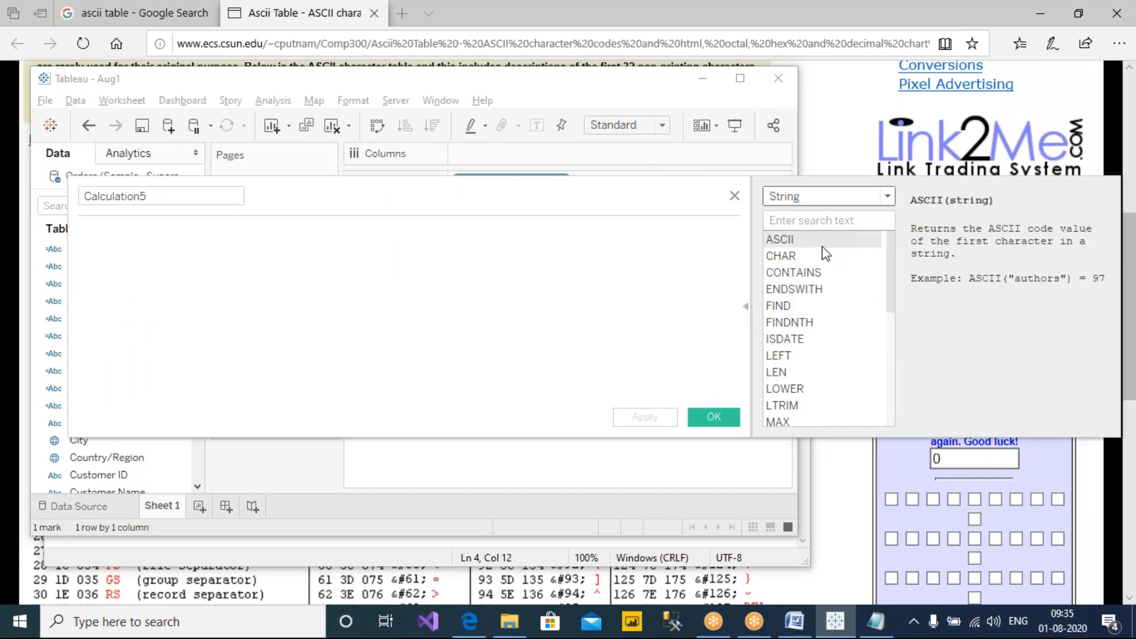
{"action": "scroll", "coordinate": [855, 281], "scroll_direction": "down", "scroll_amount": 3}
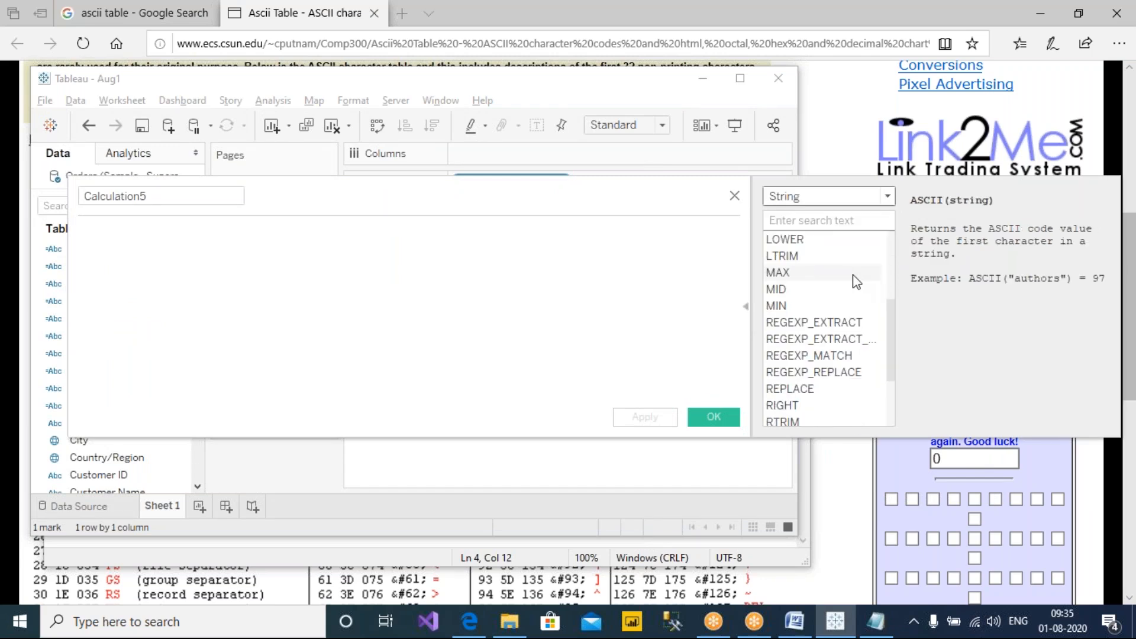
{"action": "scroll", "coordinate": [856, 282], "scroll_direction": "up", "scroll_amount": 2}
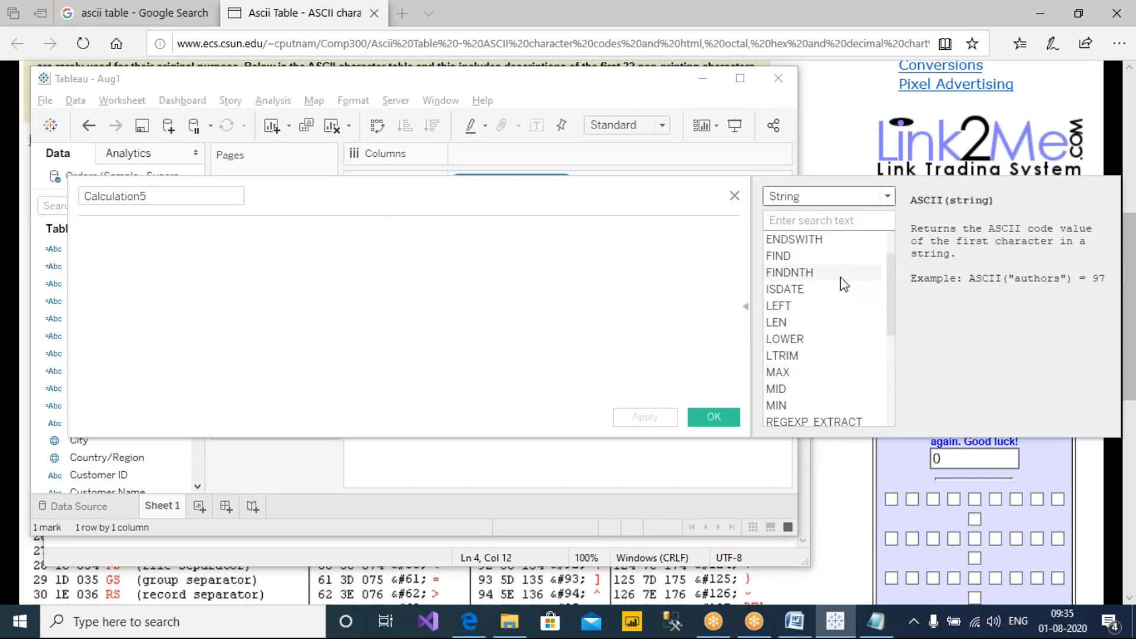
{"action": "scroll", "coordinate": [840, 283], "scroll_direction": "down", "scroll_amount": 2}
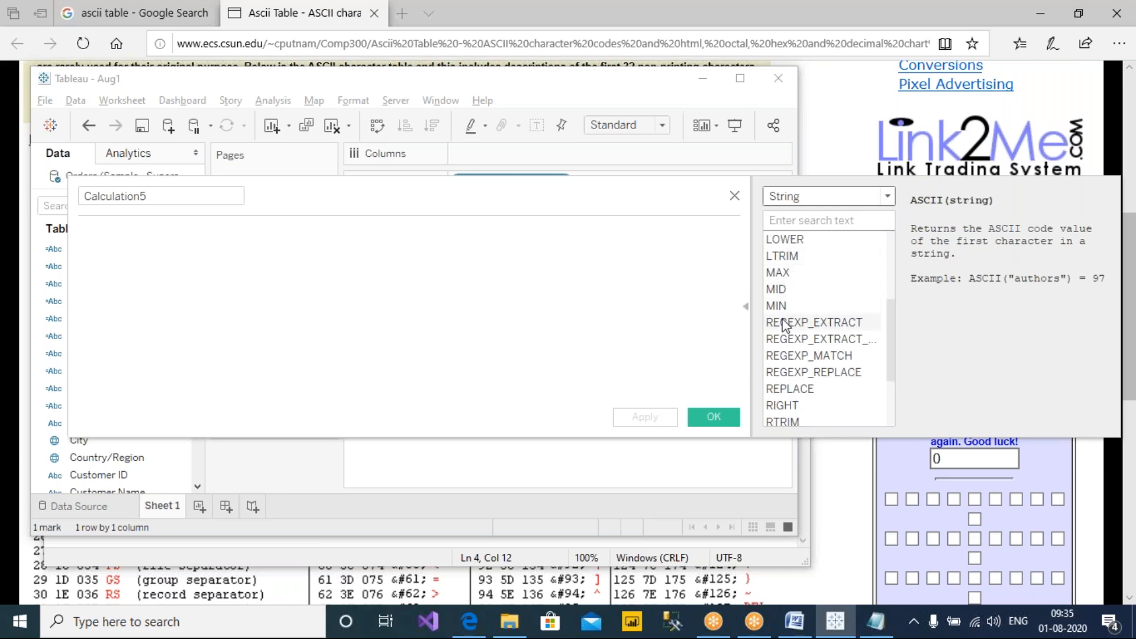
{"action": "scroll", "coordinate": [784, 324], "scroll_direction": "down", "scroll_amount": 2}
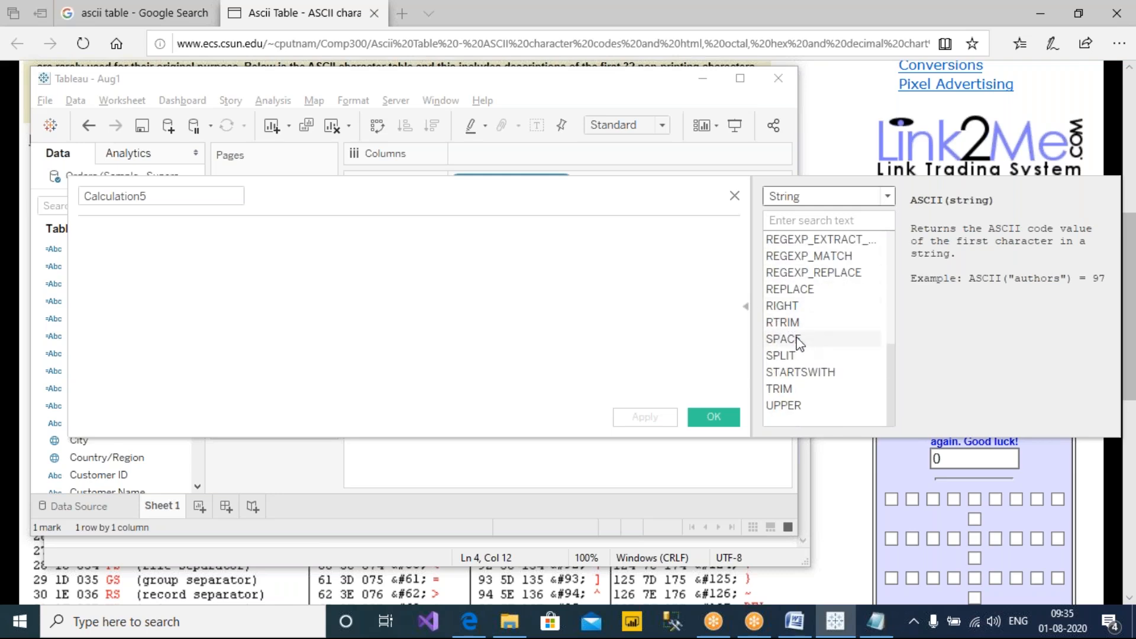
Read the reference descriptions of the SPLIT, REPLACE, UPPER, TRIM, STARTSWITH and SPACE functions.
{"action": "left_click", "coordinate": [795, 354]}
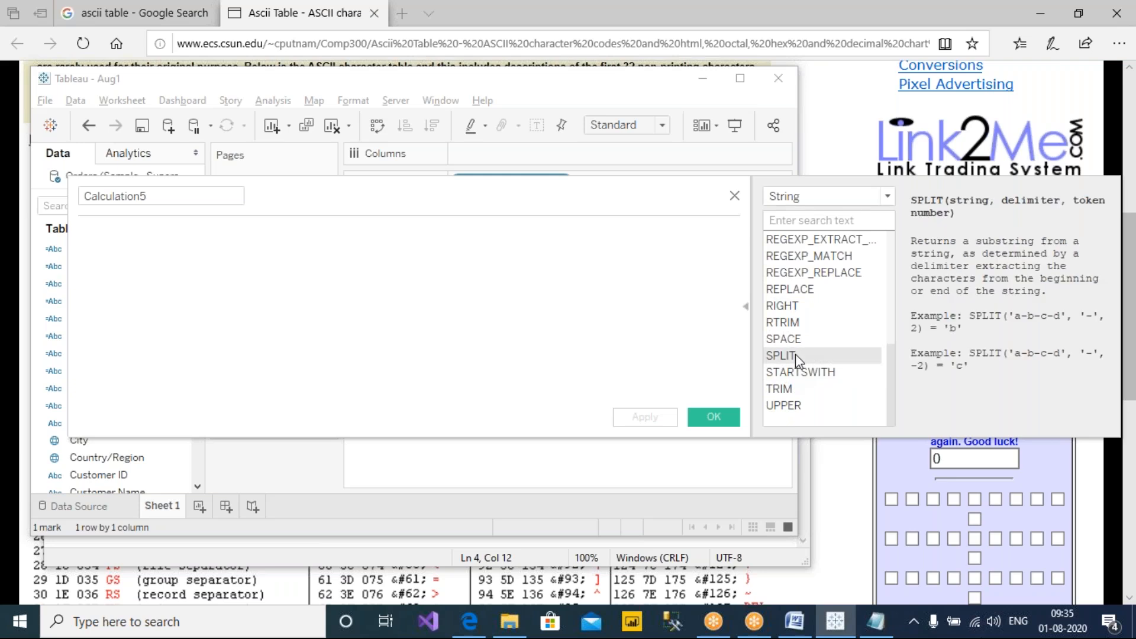
{"action": "left_click", "coordinate": [803, 291]}
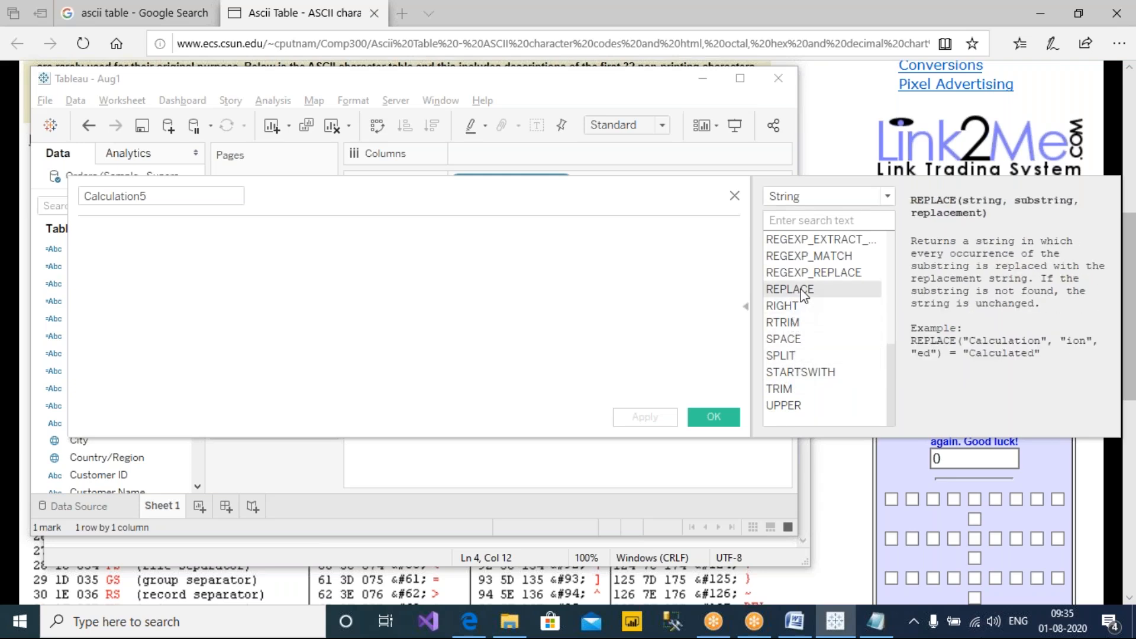
{"action": "left_click", "coordinate": [780, 408]}
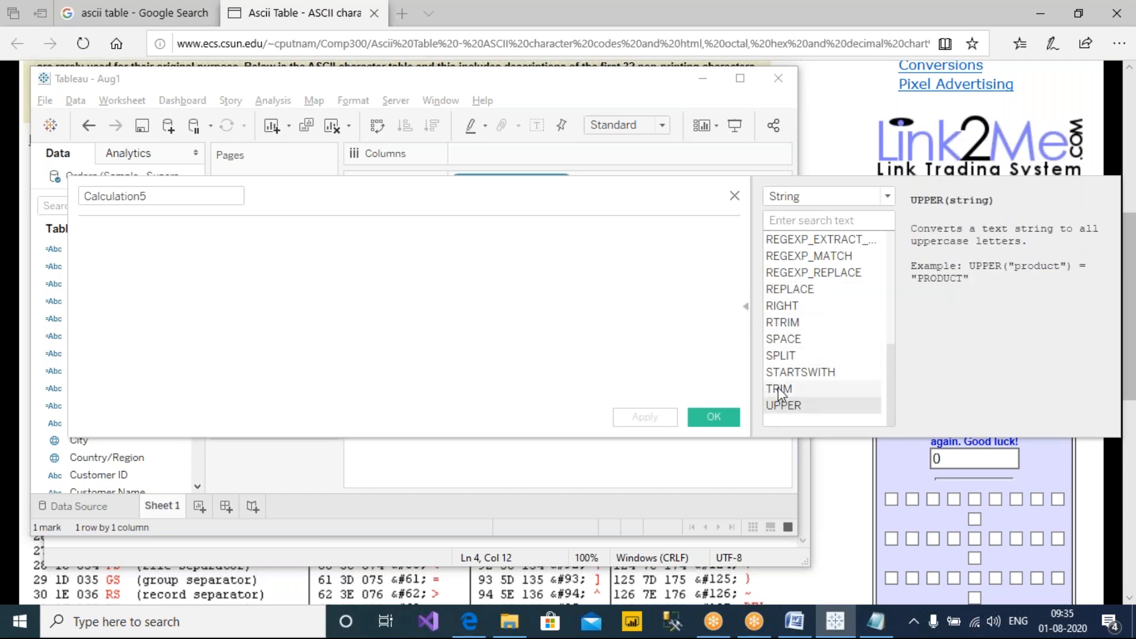
{"action": "left_click", "coordinate": [796, 387]}
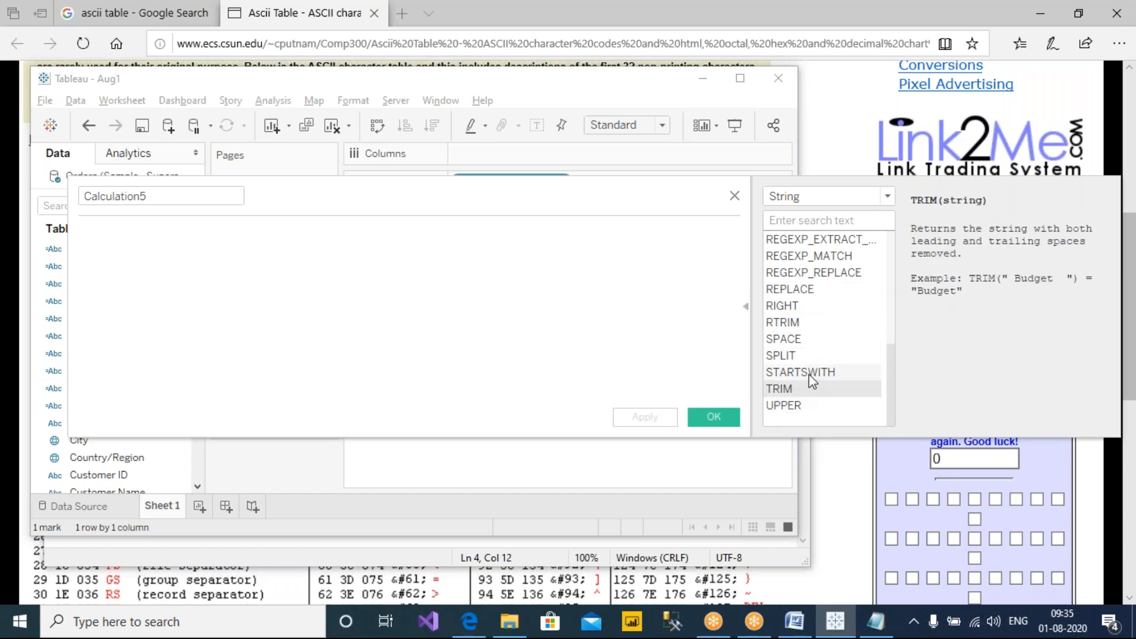
{"action": "left_click", "coordinate": [811, 374]}
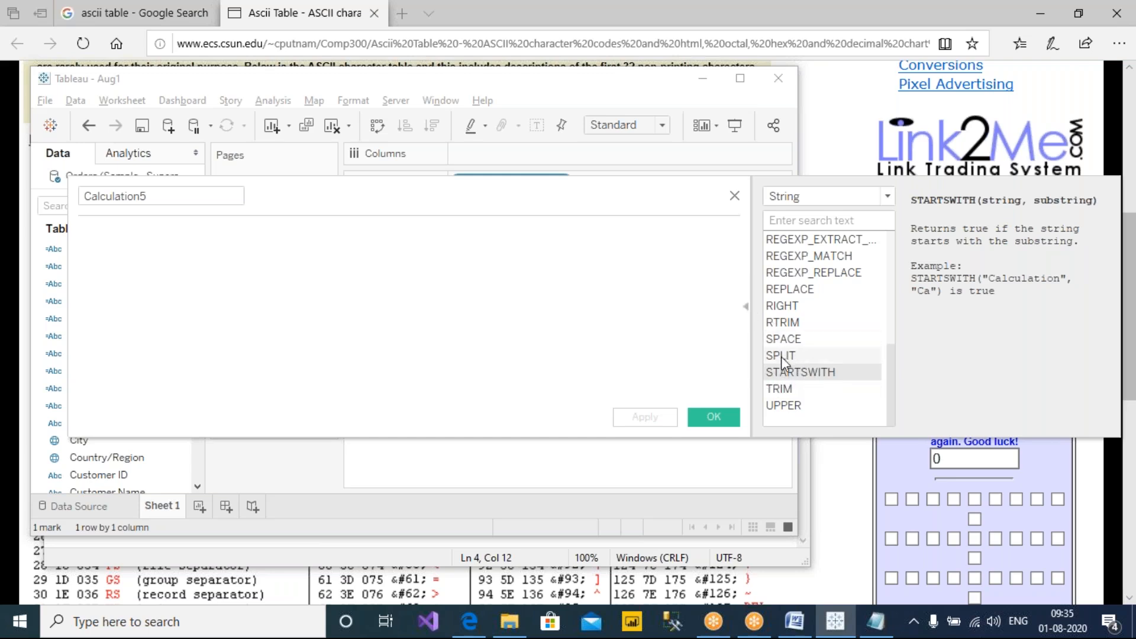
{"action": "left_click", "coordinate": [797, 355]}
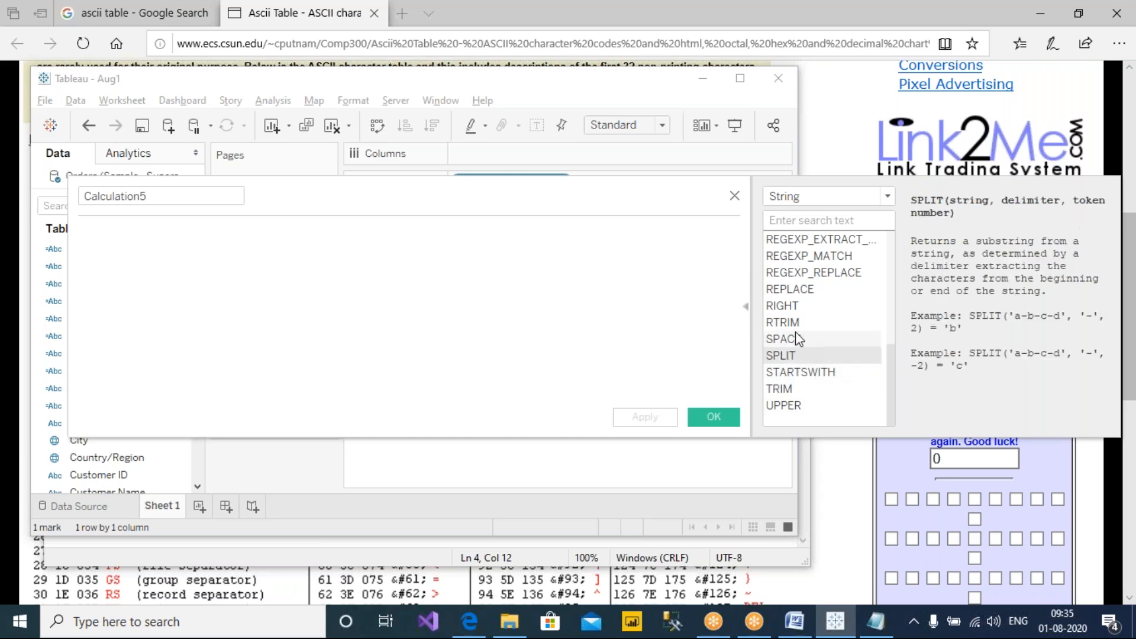
{"action": "left_click", "coordinate": [795, 336]}
{"action": "scroll", "coordinate": [829, 371], "scroll_direction": "up", "scroll_amount": 3}
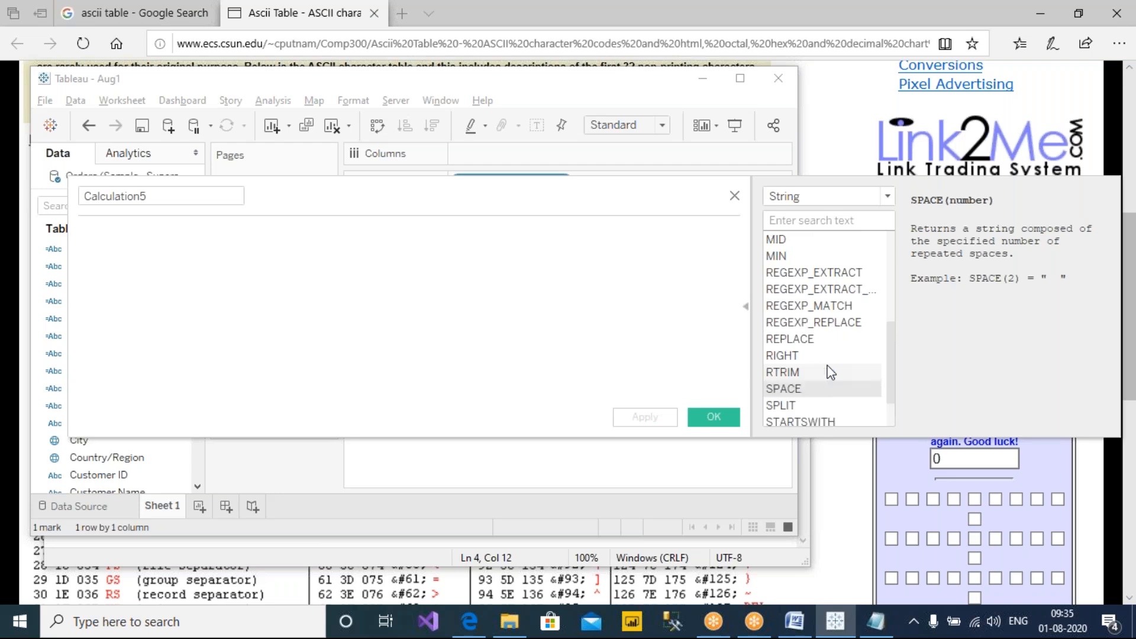
Read the reference descriptions of the MID, MAX and MIN functions.
{"action": "left_click", "coordinate": [793, 339]}
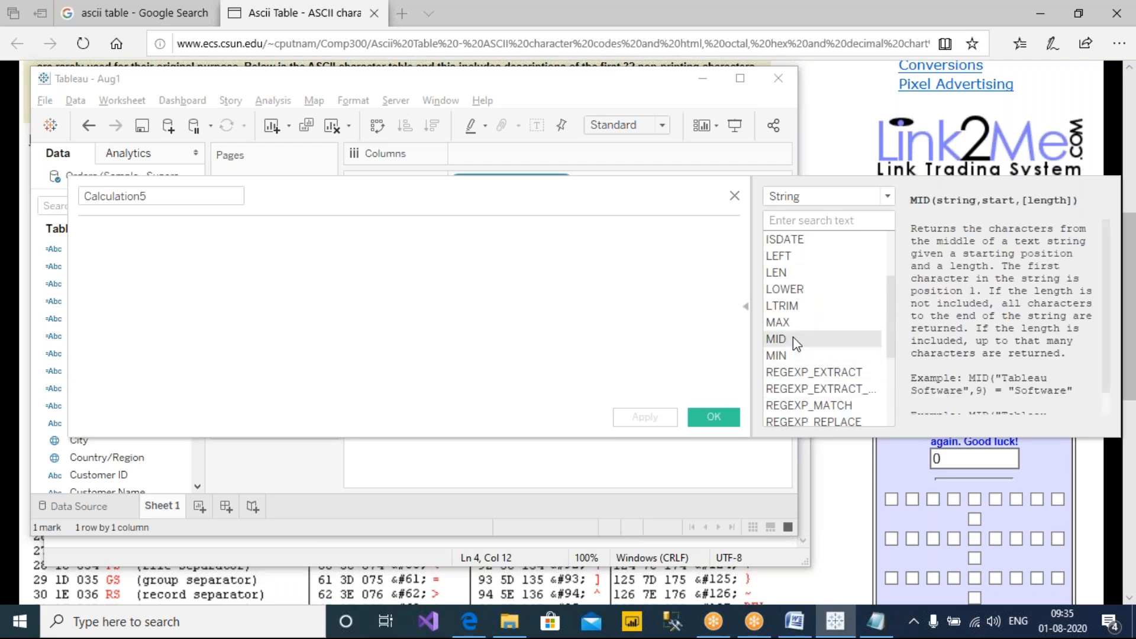
{"action": "left_click", "coordinate": [792, 322]}
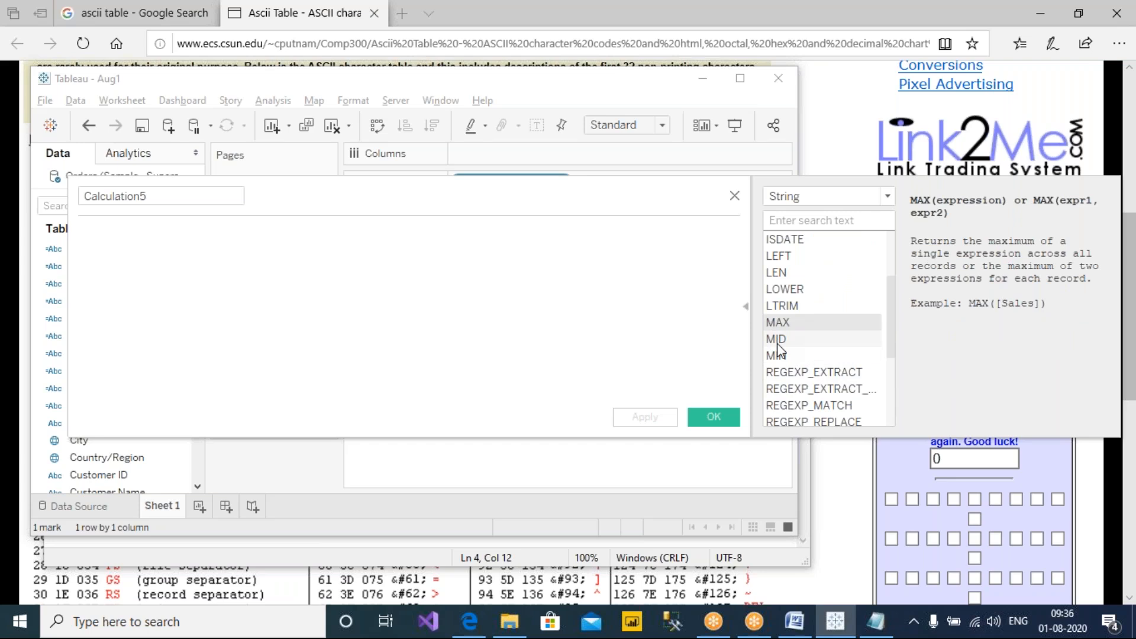
{"action": "left_click", "coordinate": [777, 355]}
{"action": "left_click", "coordinate": [799, 323]}
{"action": "left_click", "coordinate": [800, 353]}
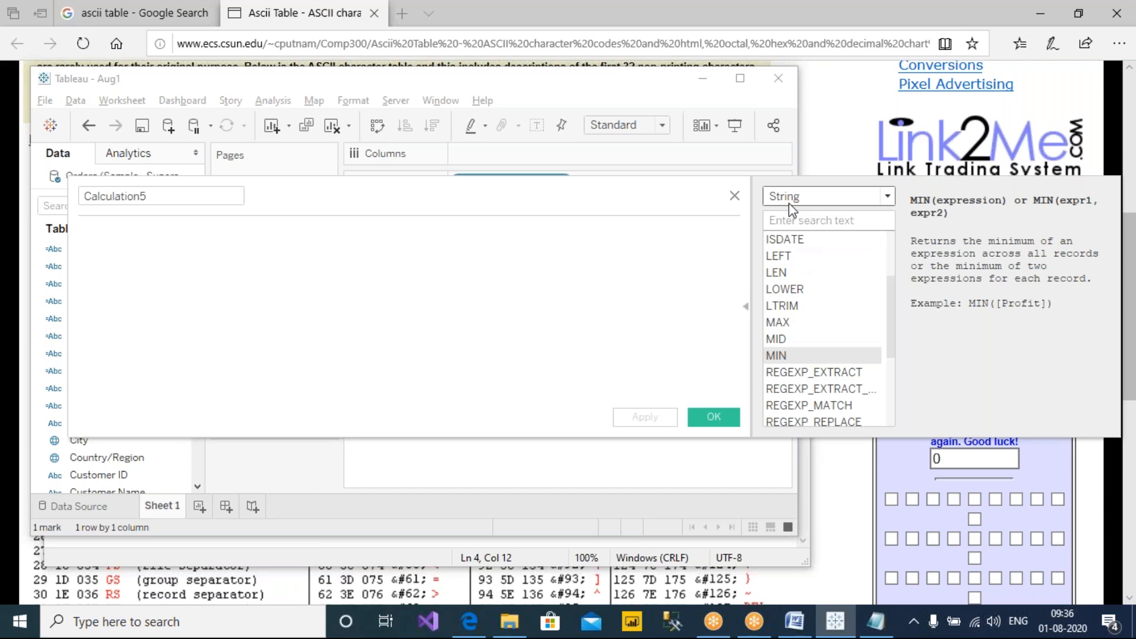
Look up the MAX function reference and enter the Calculation5 formula MAX("APPLE","ORANGE"), enlarging the formula text for readability.
{"action": "left_click", "coordinate": [795, 324]}
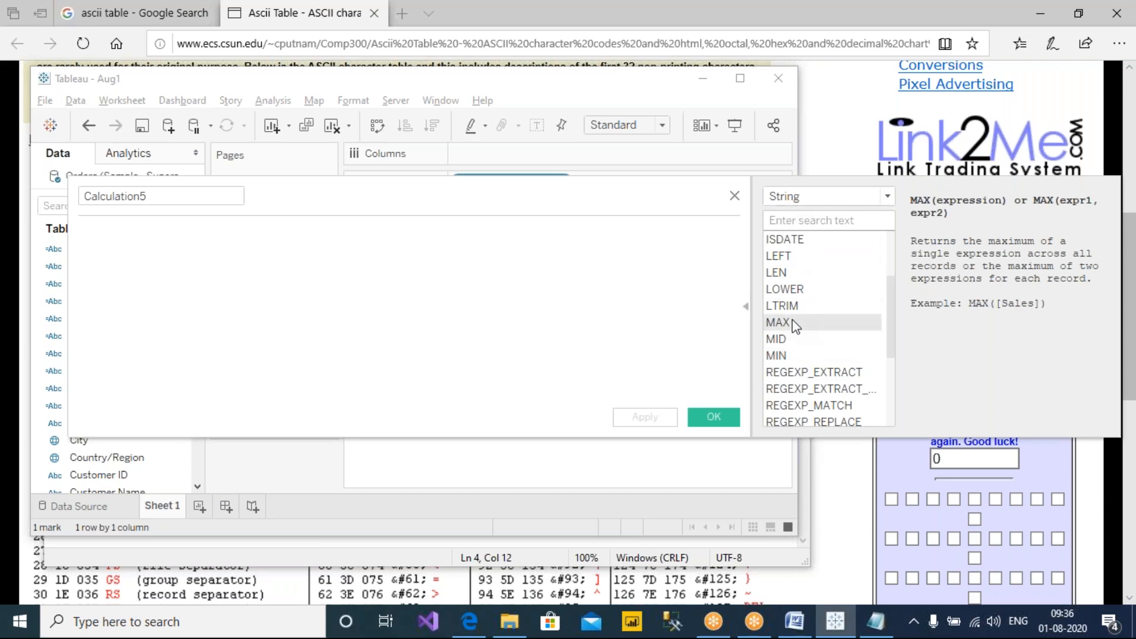
{"action": "left_click_drag", "start_coordinate": [481, 195], "coordinate": [494, 306]}
{"action": "left_click", "coordinate": [404, 396]}
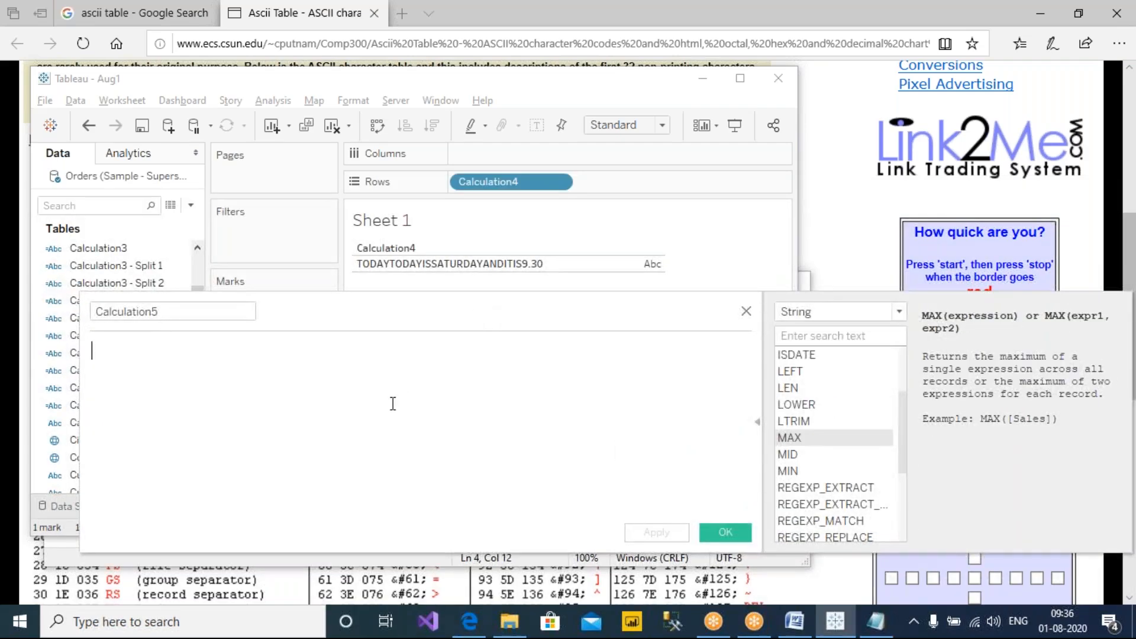
{"action": "type", "text": "MAX"}
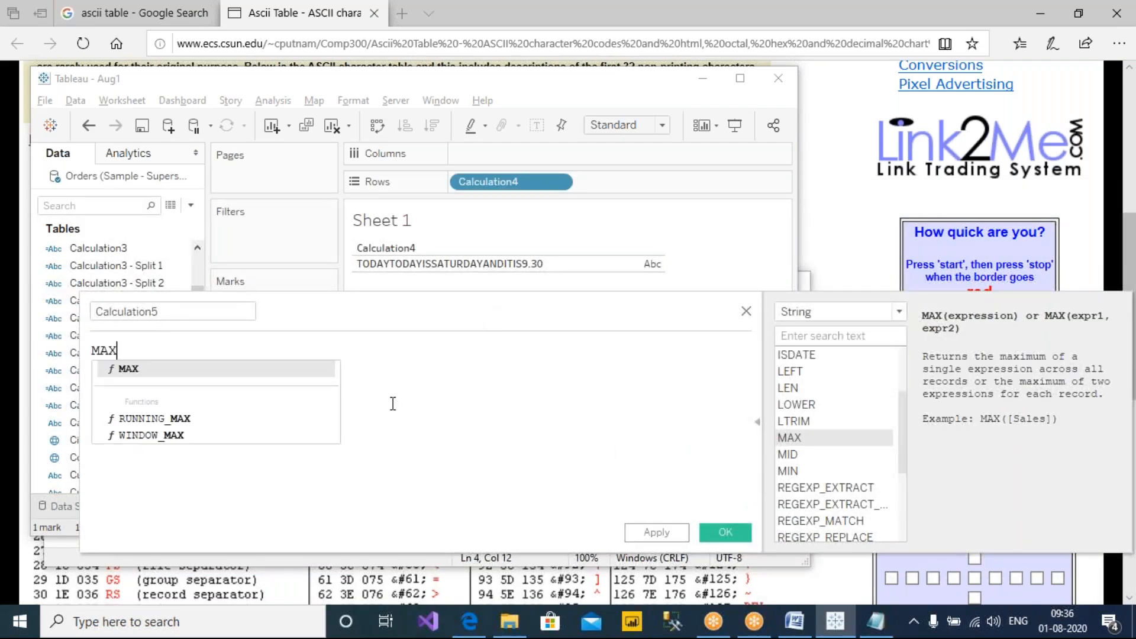
{"action": "key", "text": "Return"}
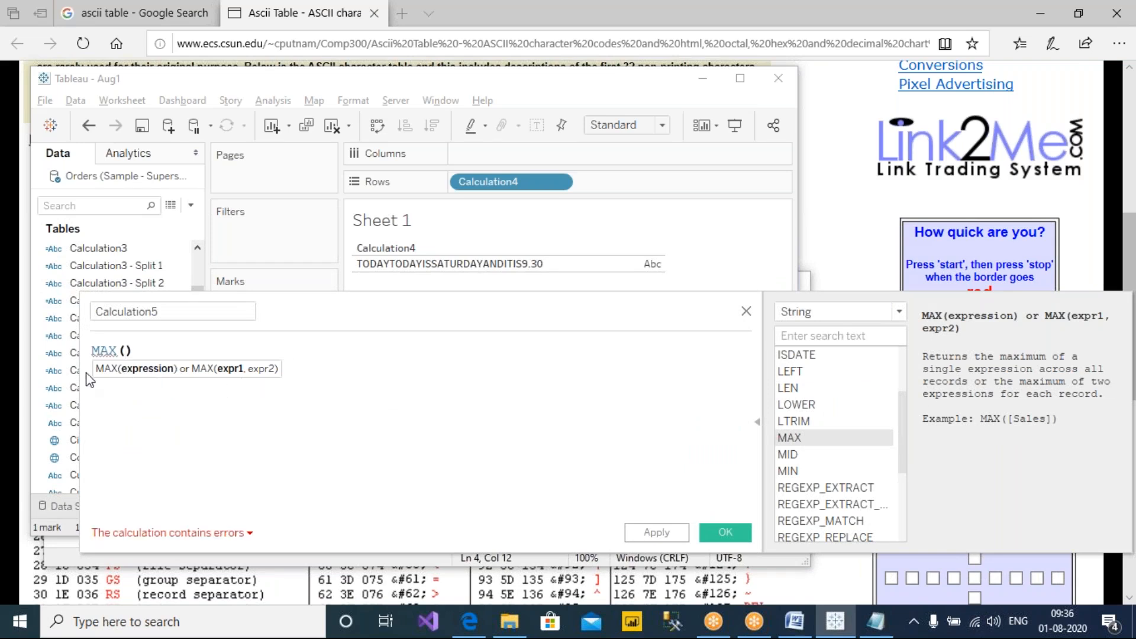
{"action": "scroll", "coordinate": [327, 367], "scroll_direction": "up", "scroll_amount": 5}
{"action": "type", "text": "\""}
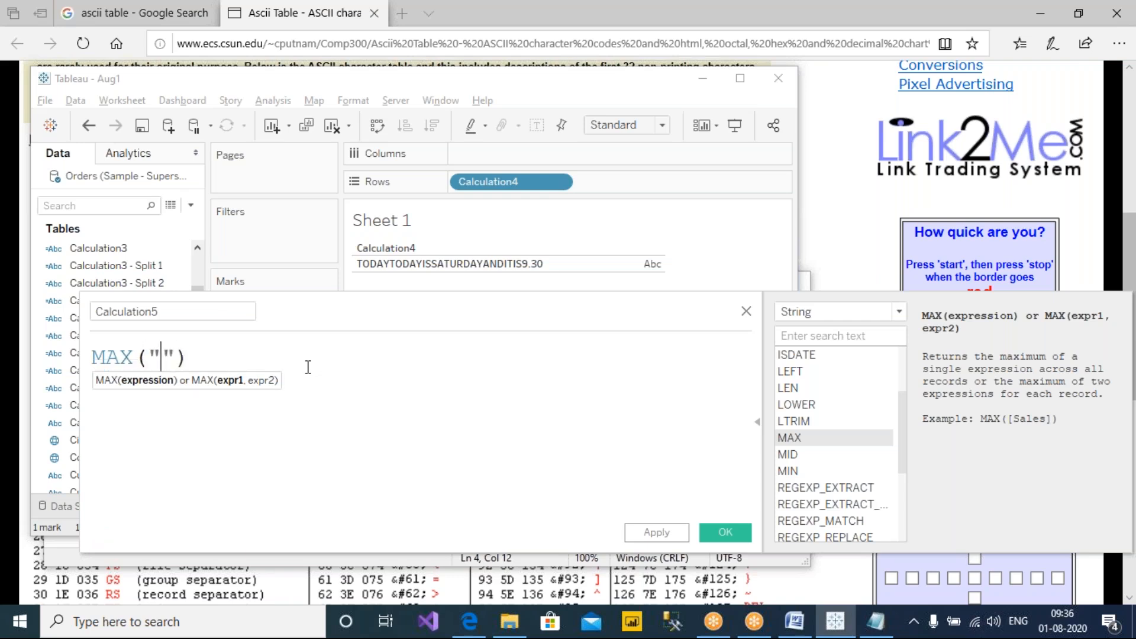
{"action": "type", "text": "APPLE\""}
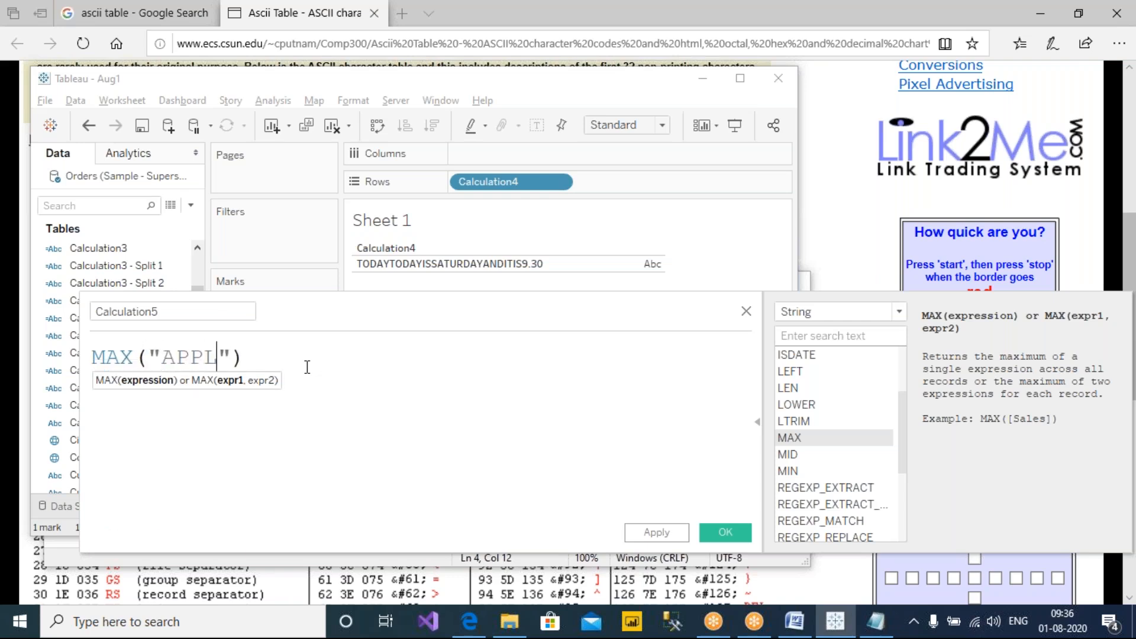
{"action": "type", "text": ","}
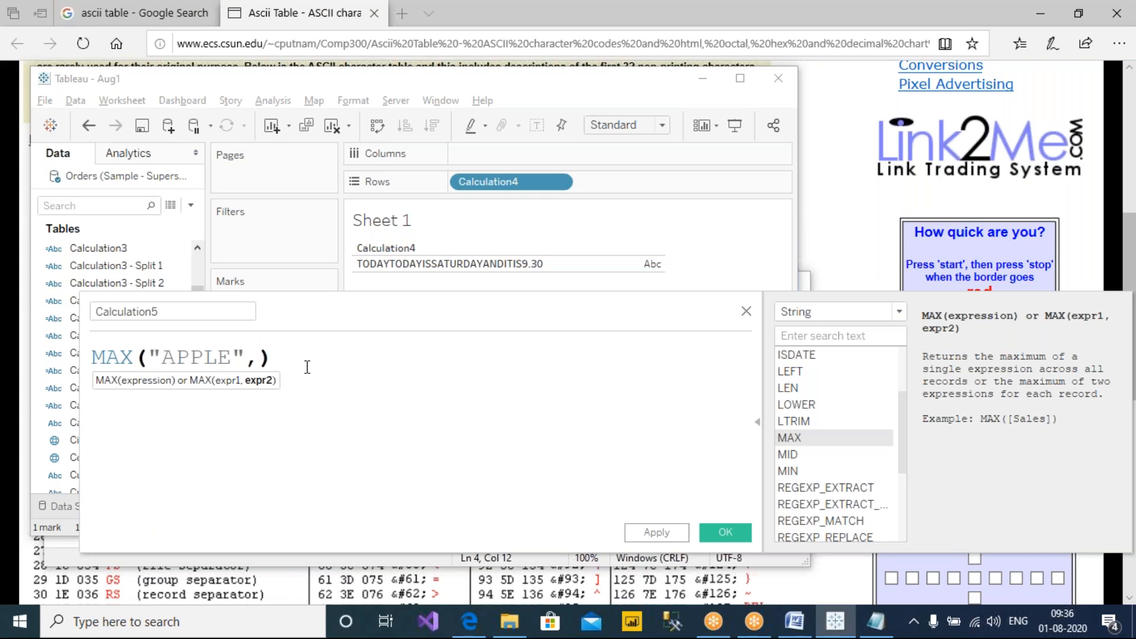
{"action": "type", "text": "\"ORANGE\""}
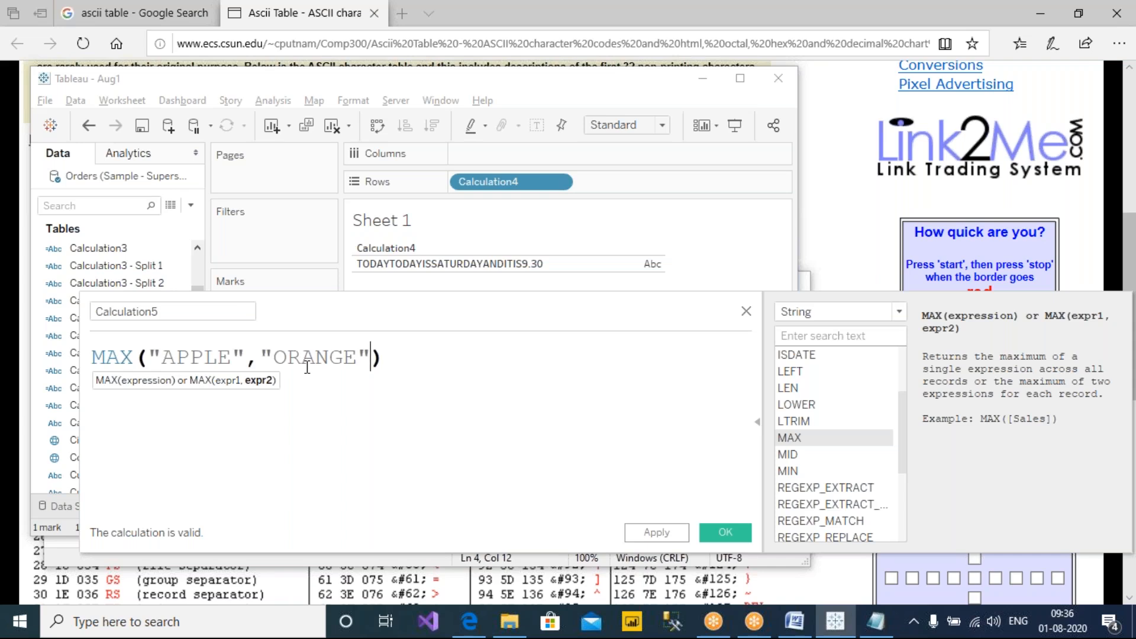
{"action": "left_click", "coordinate": [391, 380]}
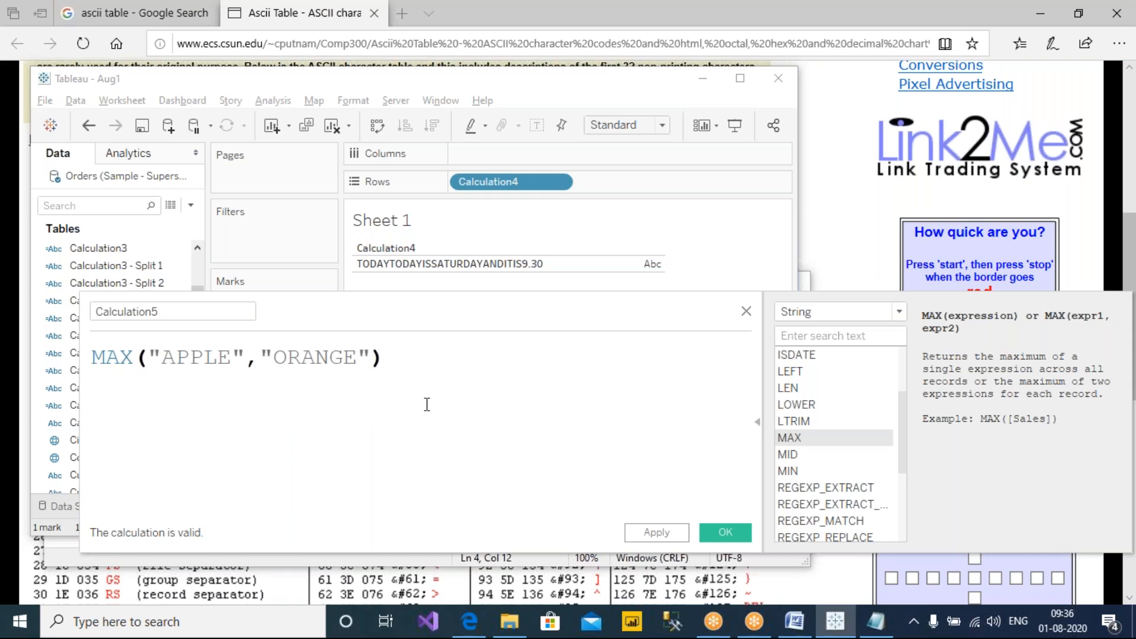
Apply the Calculation5 formula and replace Calculation4 with Calculation5 on the rows of Sheet 1.
{"action": "left_click", "coordinate": [670, 534]}
{"action": "left_click_drag", "start_coordinate": [400, 315], "coordinate": [667, 330]}
{"action": "mouse_move", "coordinate": [480, 196]}
{"action": "left_mouse_down"}
{"action": "mouse_move", "coordinate": [271, 459]}
{"action": "mouse_move", "coordinate": [109, 435]}
{"action": "mouse_move", "coordinate": [531, 251]}
{"action": "mouse_move", "coordinate": [601, 183]}
{"action": "mouse_move", "coordinate": [590, 190]}
{"action": "left_mouse_up"}
{"action": "left_click_drag", "start_coordinate": [644, 329], "coordinate": [451, 320]}
Replace "ORANGE" with "PAPAYA" in the Calculation5 MAX formula and apply the change.
{"action": "left_click", "coordinate": [355, 364]}
{"action": "left_click_drag", "start_coordinate": [360, 364], "coordinate": [434, 364]}
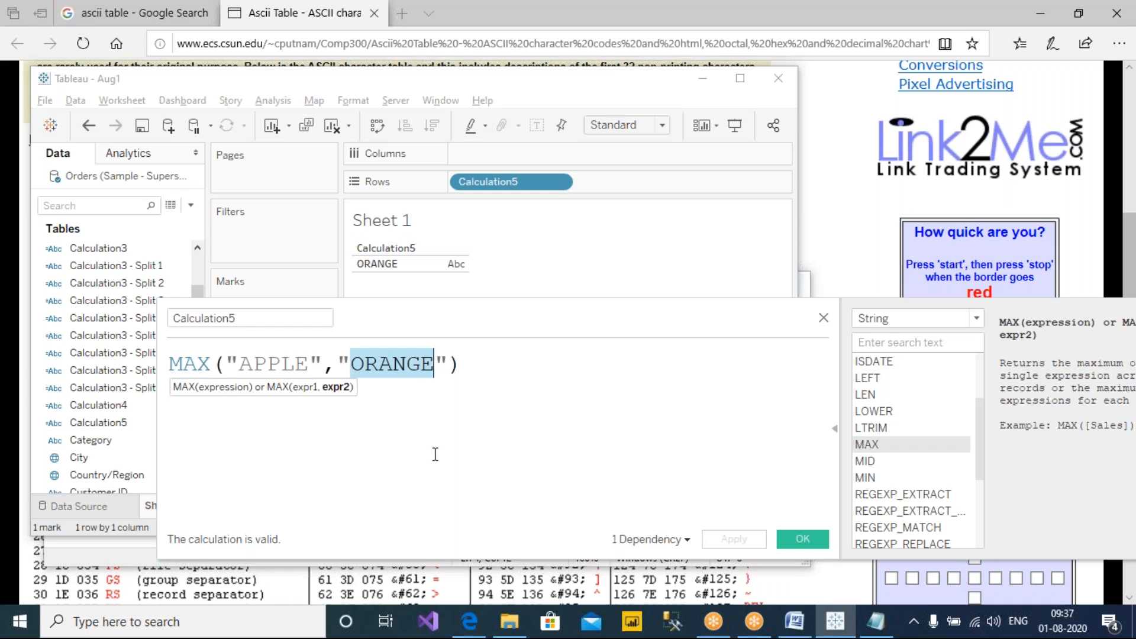
{"action": "type", "text": "PAPAYA"}
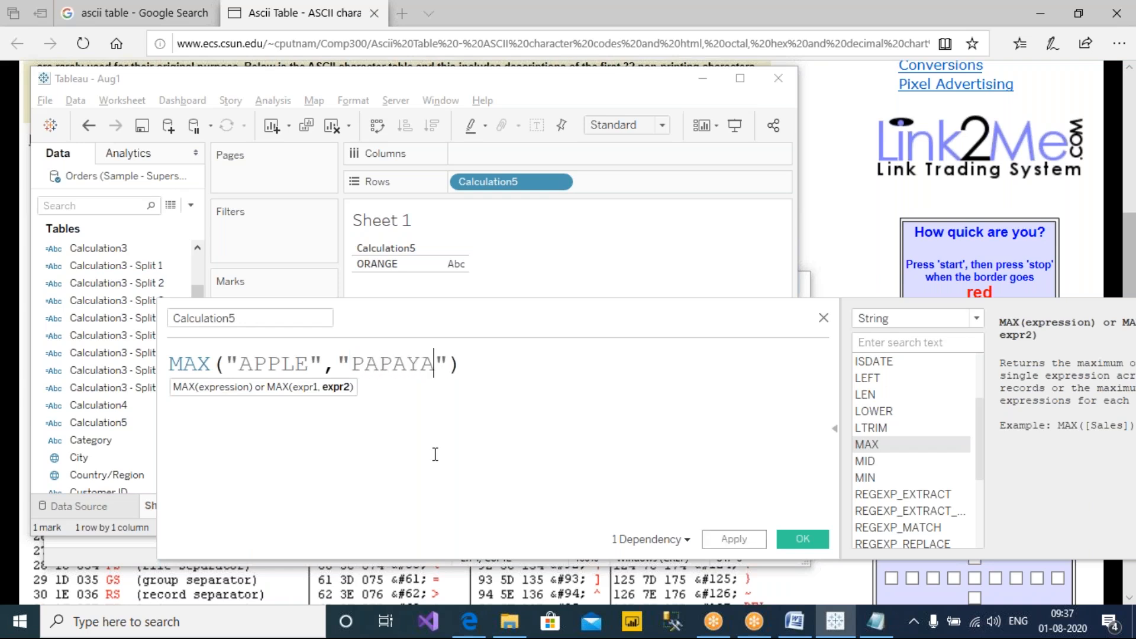
{"action": "left_click", "coordinate": [740, 539]}
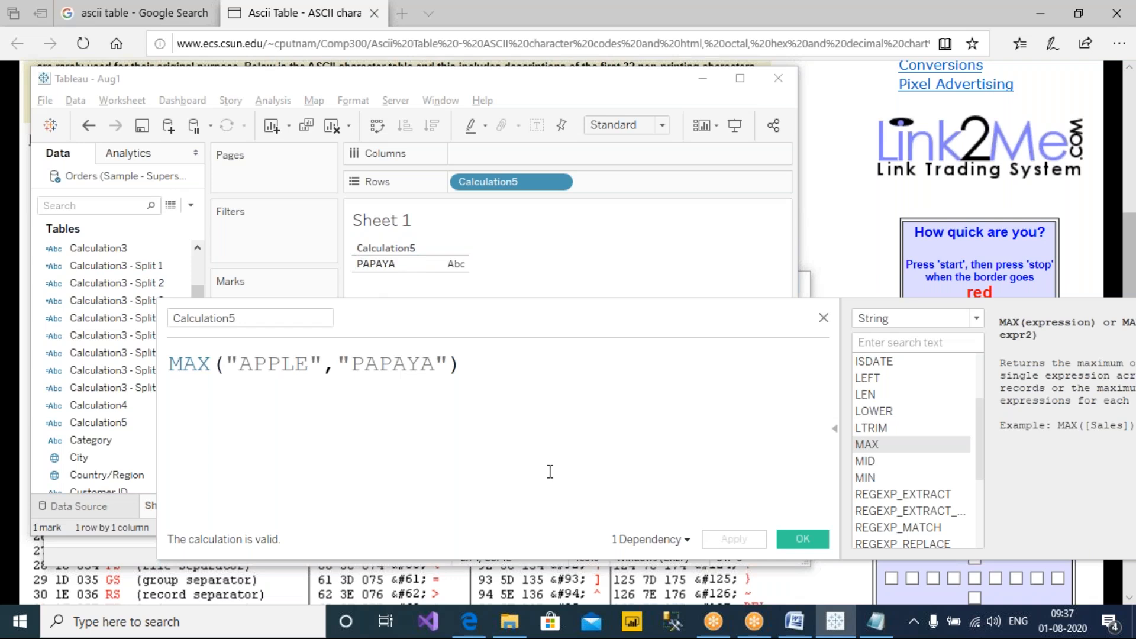
Compare the first letters of "APPLE" and "PAPAYA" using their character codes in the browser's ASCII table.
{"action": "left_click_drag", "start_coordinate": [251, 365], "coordinate": [246, 364]}
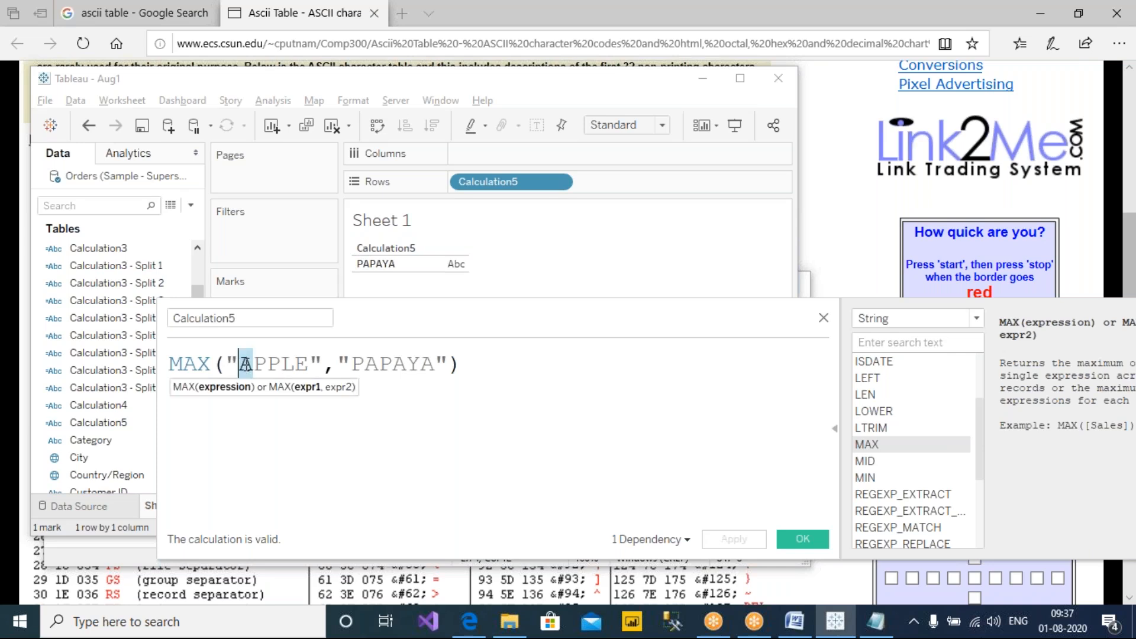
{"action": "left_click", "coordinate": [365, 364]}
{"action": "left_click_drag", "start_coordinate": [366, 364], "coordinate": [352, 367]}
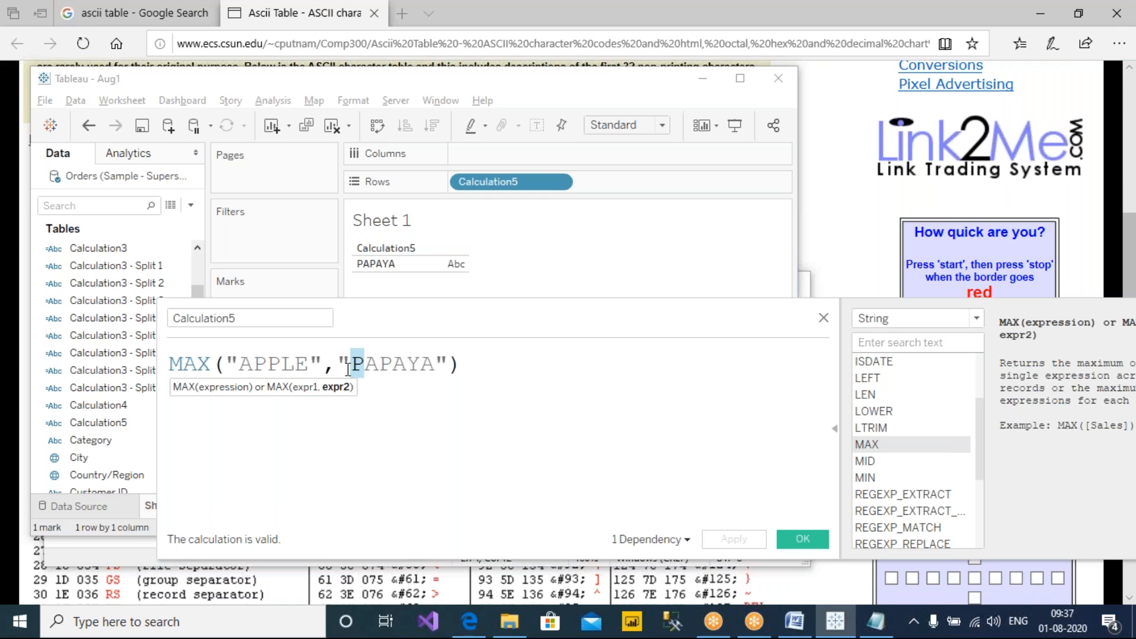
{"action": "left_click_drag", "start_coordinate": [254, 364], "coordinate": [441, 378]}
{"action": "left_click", "coordinate": [270, 396]}
{"action": "left_click_drag", "start_coordinate": [240, 374], "coordinate": [254, 372]}
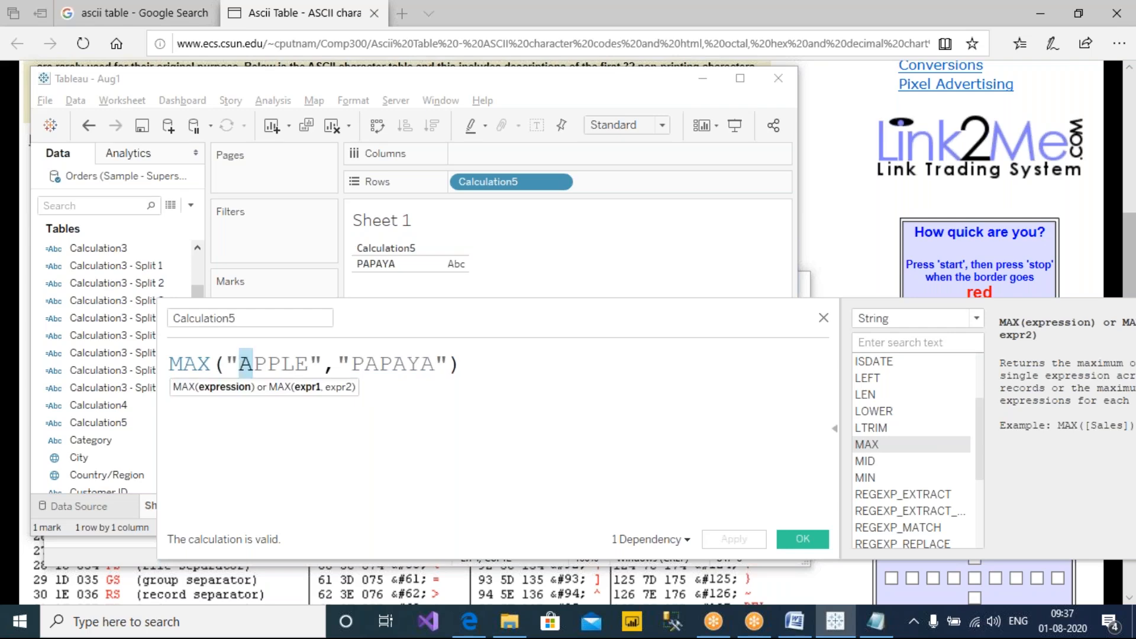
{"action": "left_click_drag", "start_coordinate": [352, 372], "coordinate": [365, 364]}
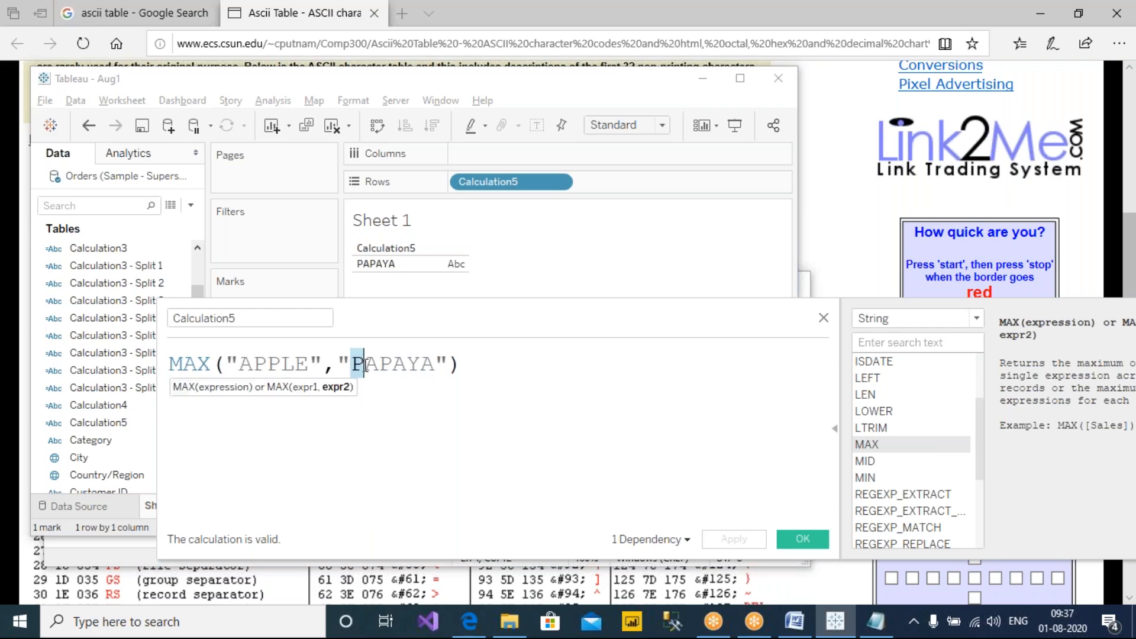
{"action": "left_click", "coordinate": [784, 592]}
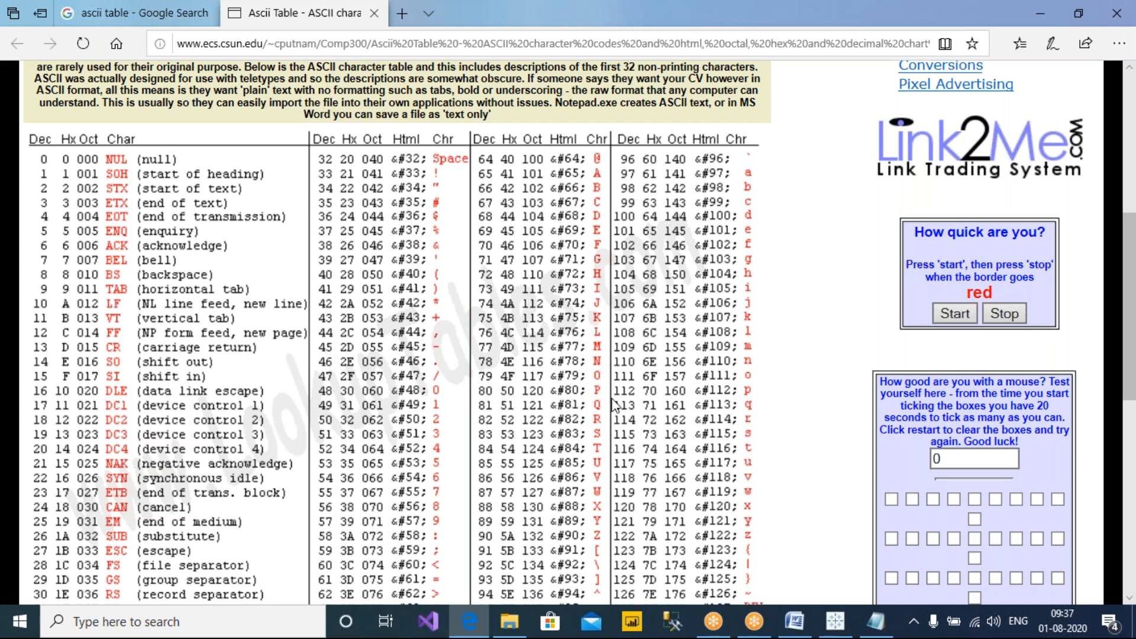
{"action": "key", "text": "alt+Tab"}
Replace "PAPAYA" with lowercase "apple" in the Calculation5 MAX formula and apply the change.
{"action": "left_click_drag", "start_coordinate": [354, 361], "coordinate": [435, 362]}
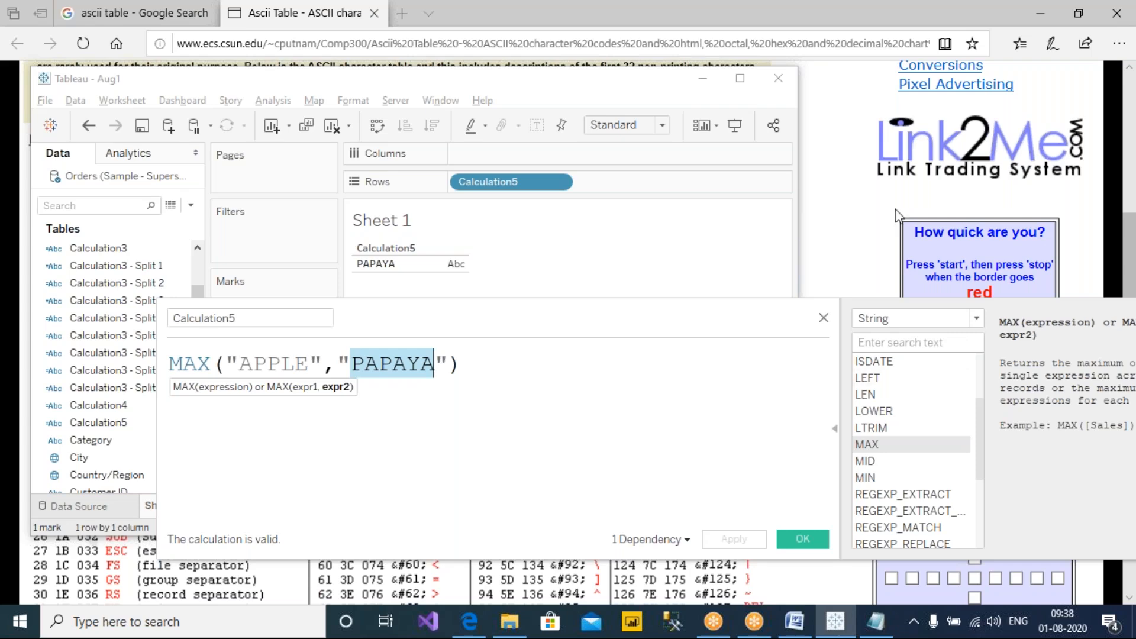
{"action": "left_click", "coordinate": [866, 206]}
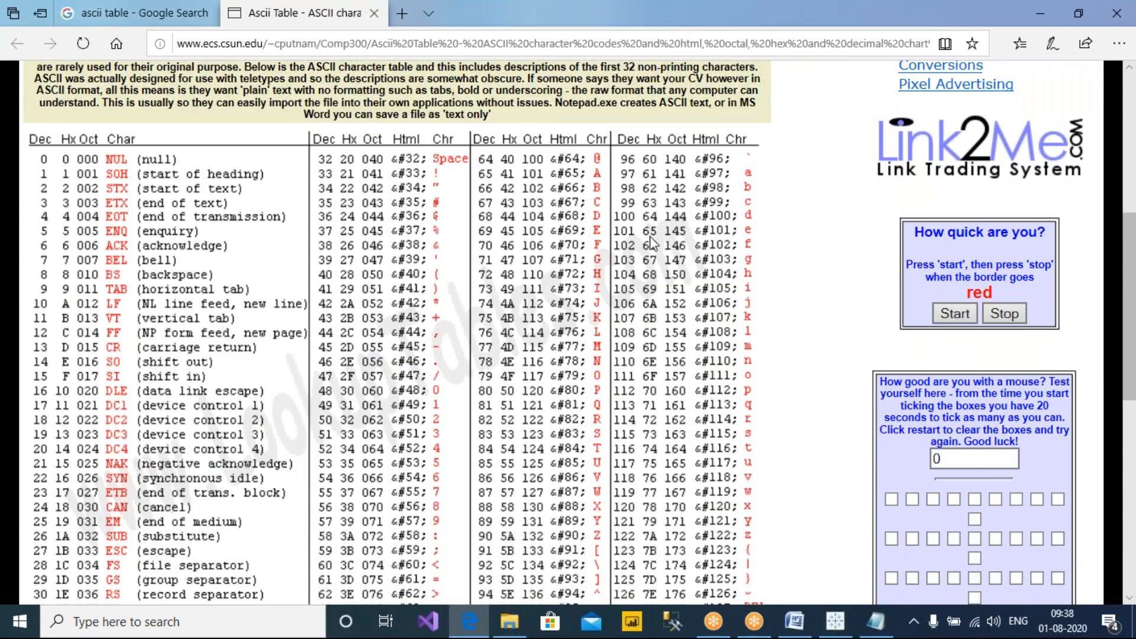
{"action": "key", "text": "alt+Tab"}
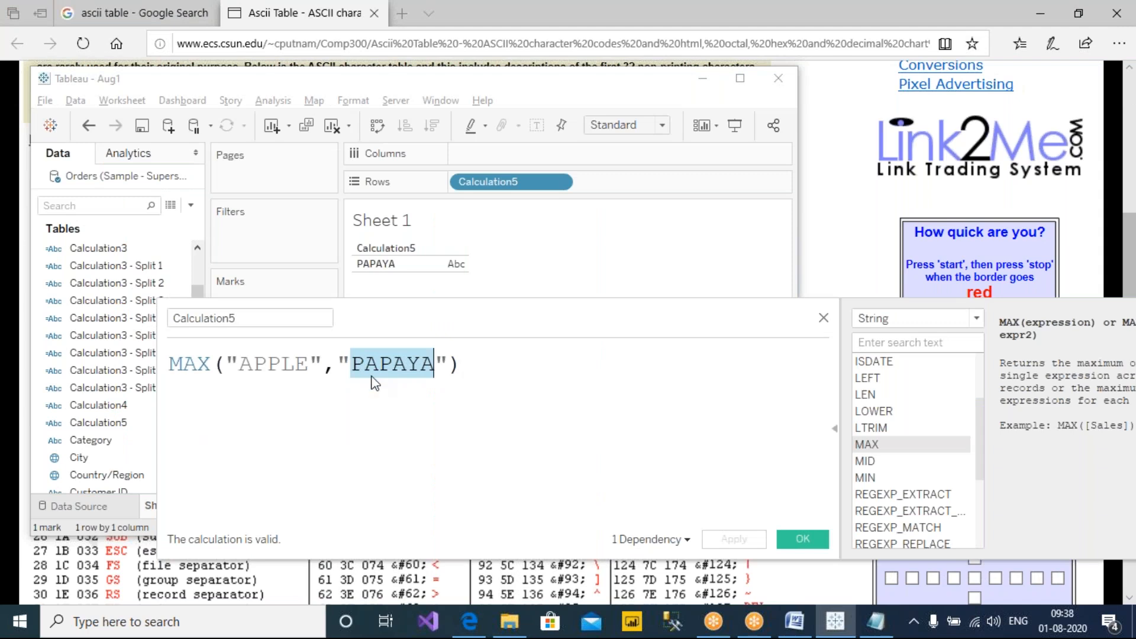
{"action": "type", "text": "apple"}
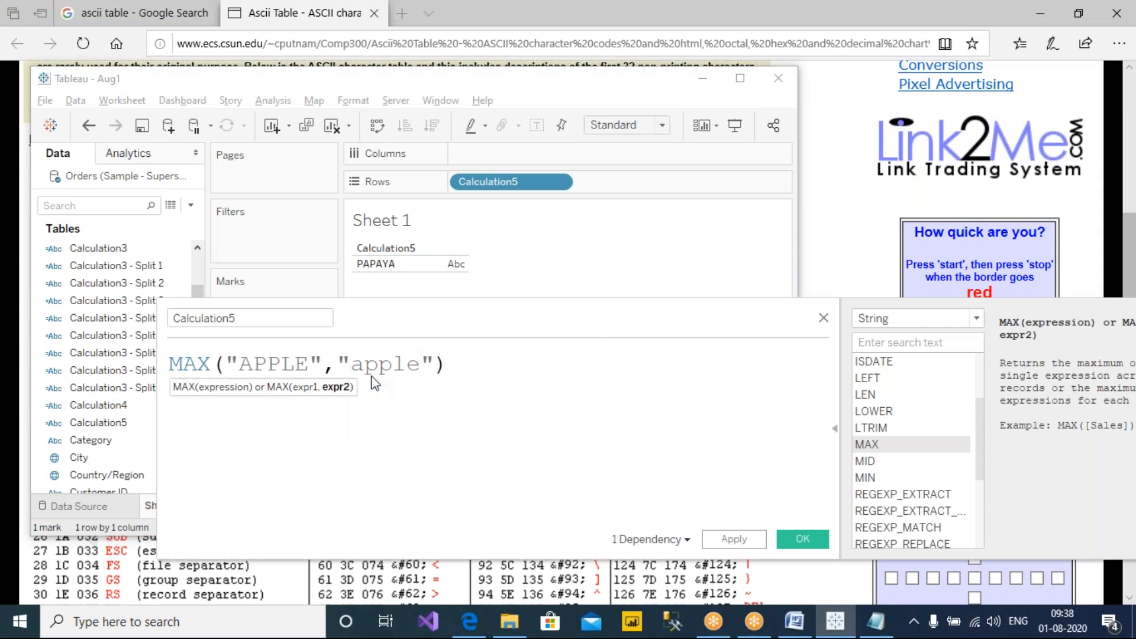
{"action": "left_click", "coordinate": [741, 547]}
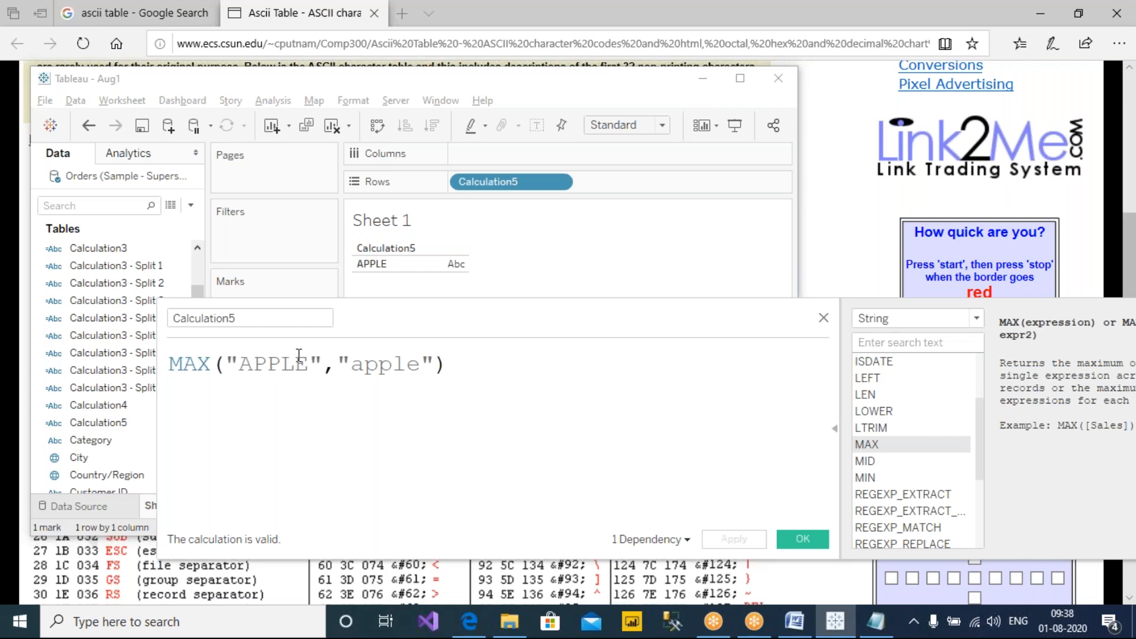
Check the codes of uppercase A and lowercase a in the browser's ASCII table, positioning the Tableau windows to leave those rows visible.
{"action": "key", "text": "alt+Tab"}
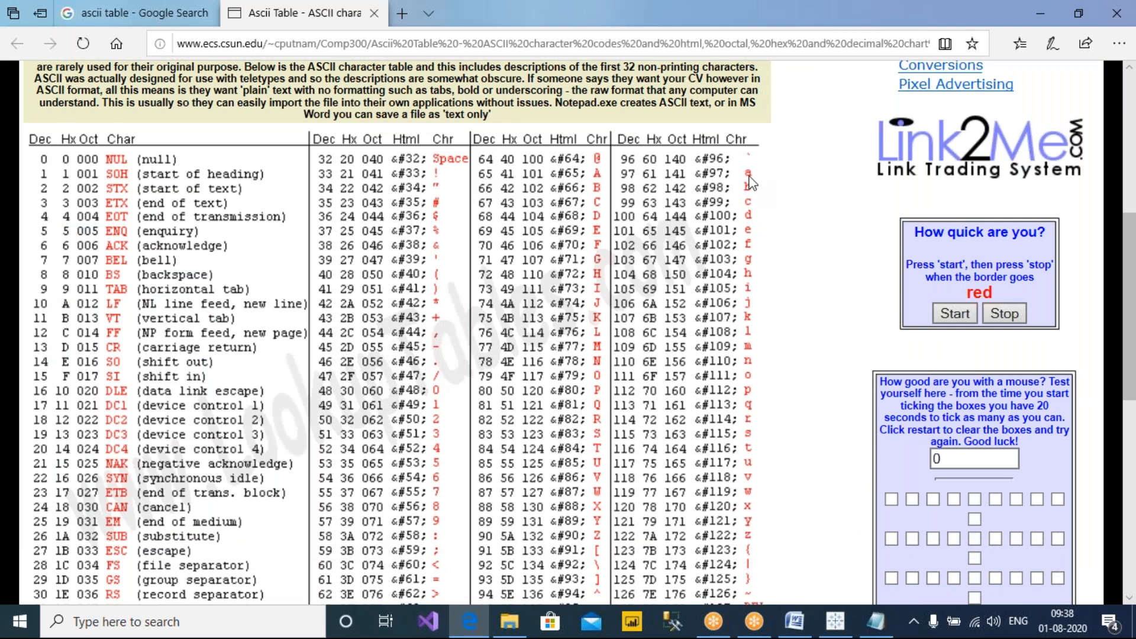
{"action": "key", "text": "alt+Tab"}
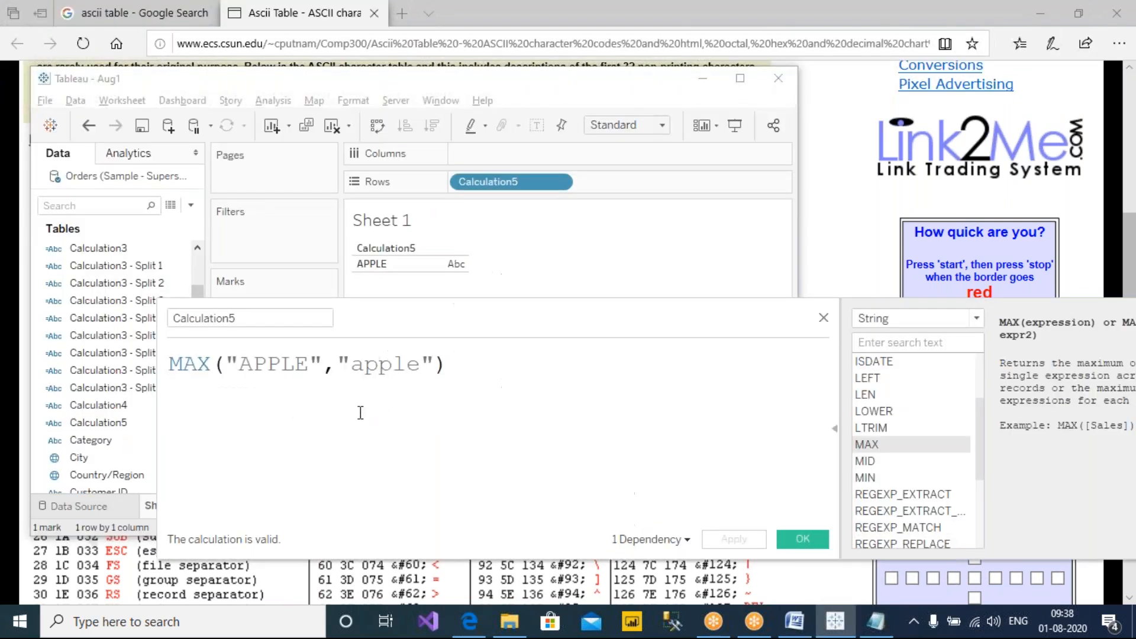
{"action": "left_click_drag", "start_coordinate": [364, 364], "coordinate": [420, 363]}
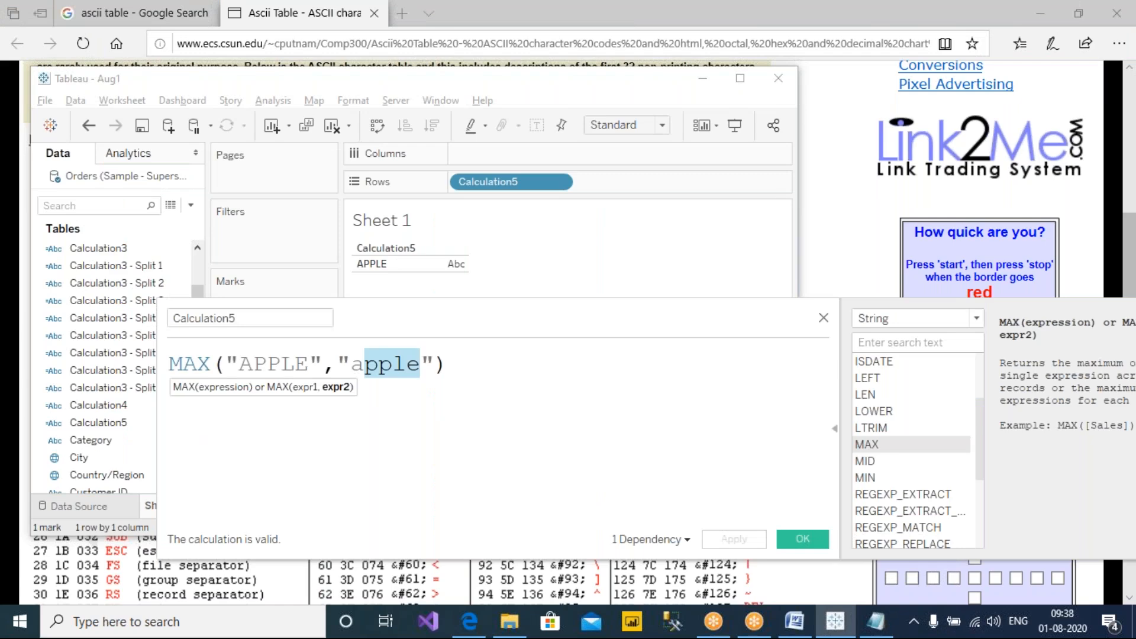
{"action": "left_click_drag", "start_coordinate": [475, 79], "coordinate": [543, 210]}
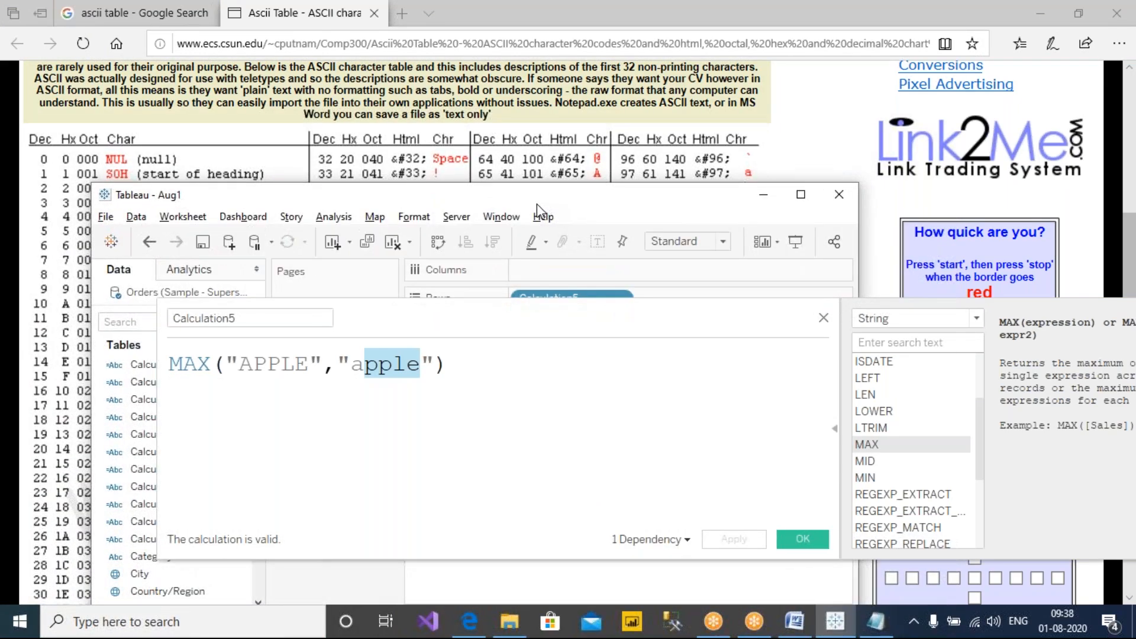
{"action": "left_click_drag", "start_coordinate": [497, 320], "coordinate": [522, 336]}
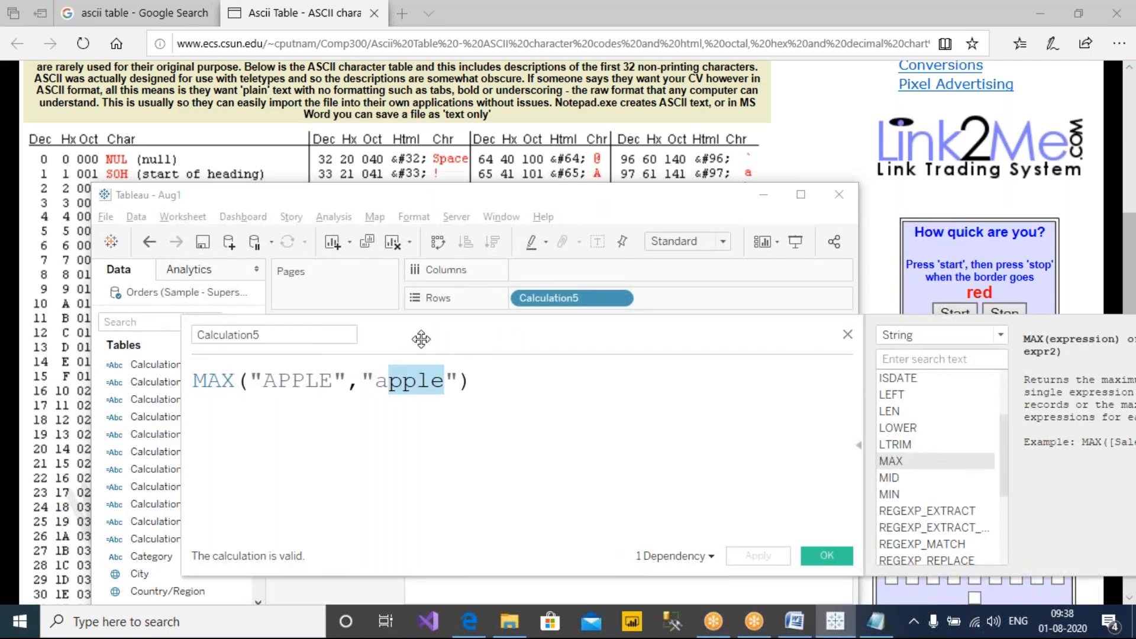
{"action": "left_click_drag", "start_coordinate": [389, 383], "coordinate": [381, 384]}
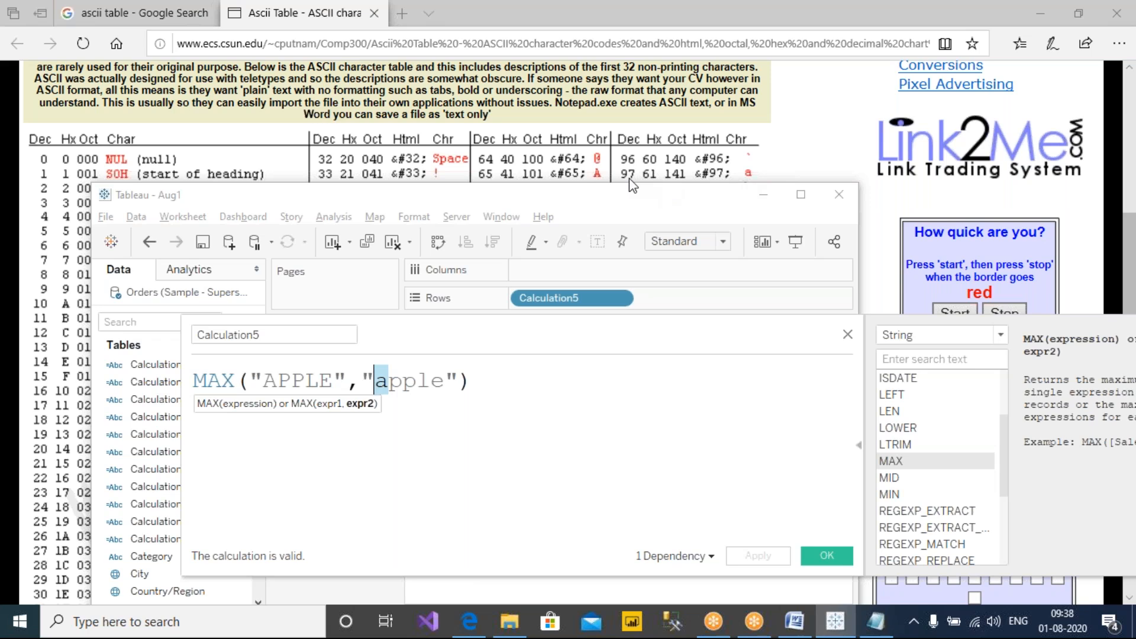
Shorten the Calculation5 formula to MAX("A","a"), apply it, and move the editor clear of the Sheet 1 result.
{"action": "left_click_drag", "start_coordinate": [277, 380], "coordinate": [389, 389]}
{"action": "key", "text": "BackSpace"}
{"action": "key", "text": "BackSpace"}
{"action": "left_click", "coordinate": [386, 388]}
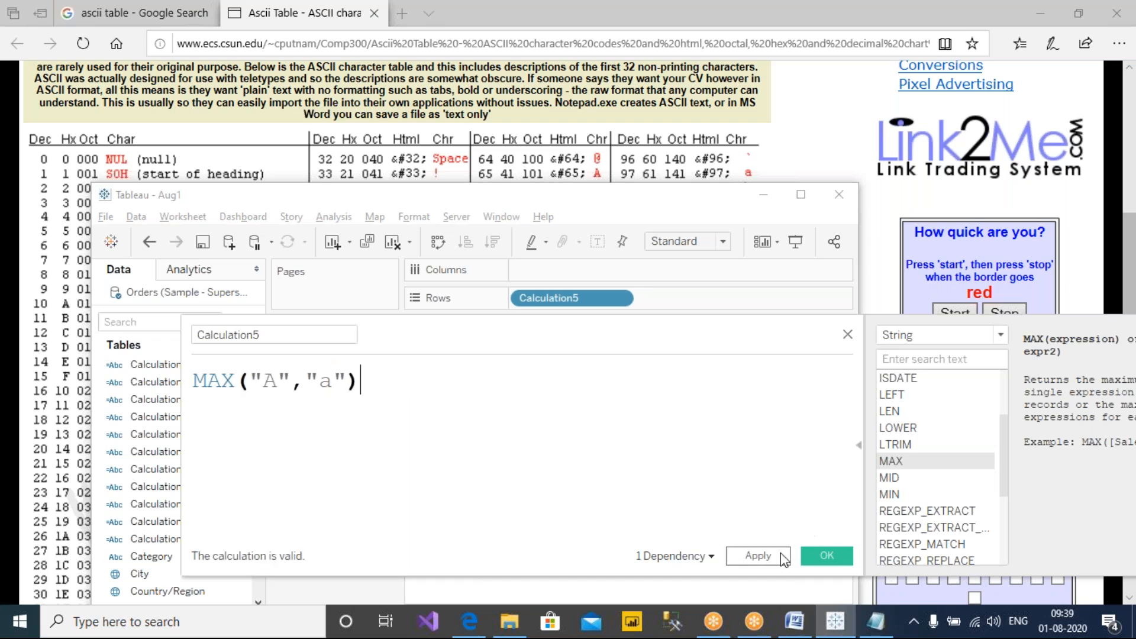
{"action": "left_click", "coordinate": [759, 566]}
{"action": "left_click_drag", "start_coordinate": [495, 338], "coordinate": [531, 419]}
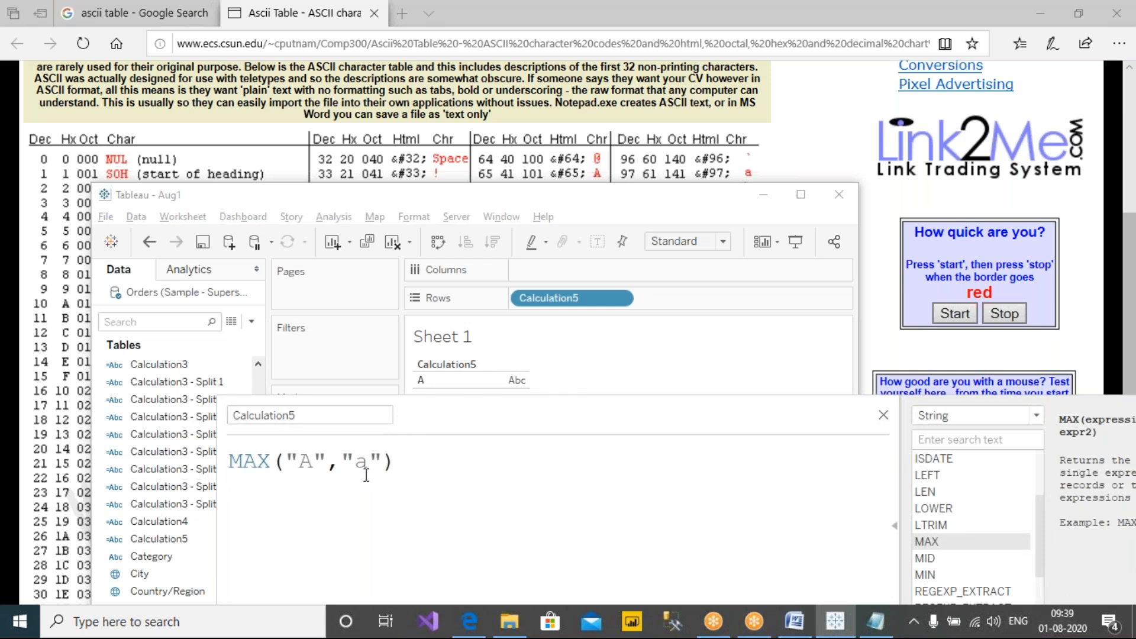
{"action": "left_click", "coordinate": [300, 464]}
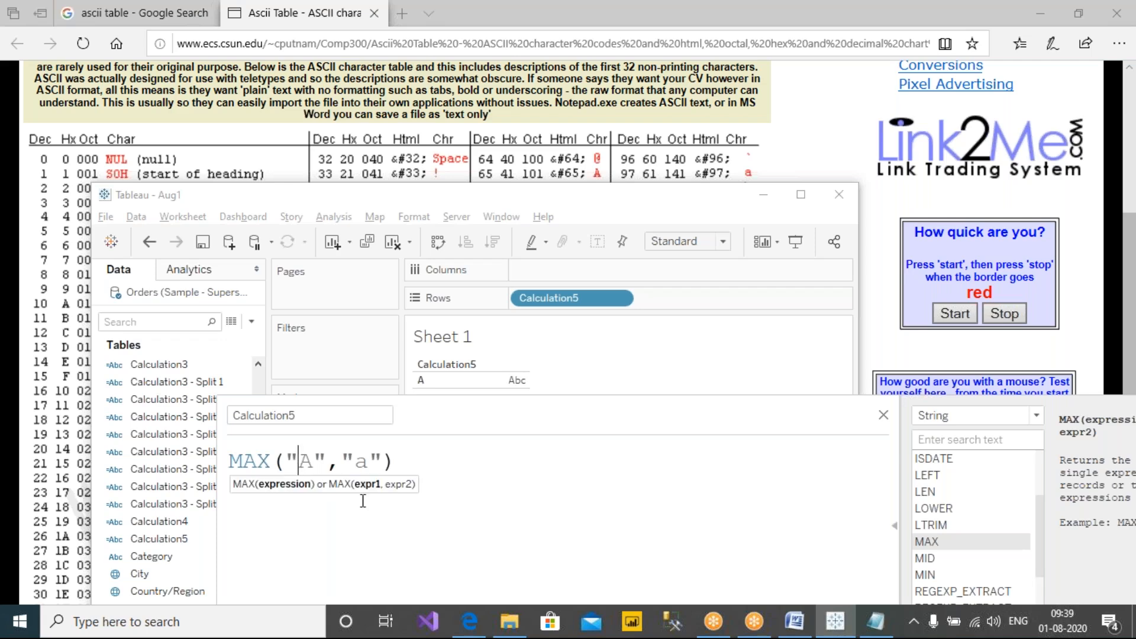
{"action": "key", "text": "End"}
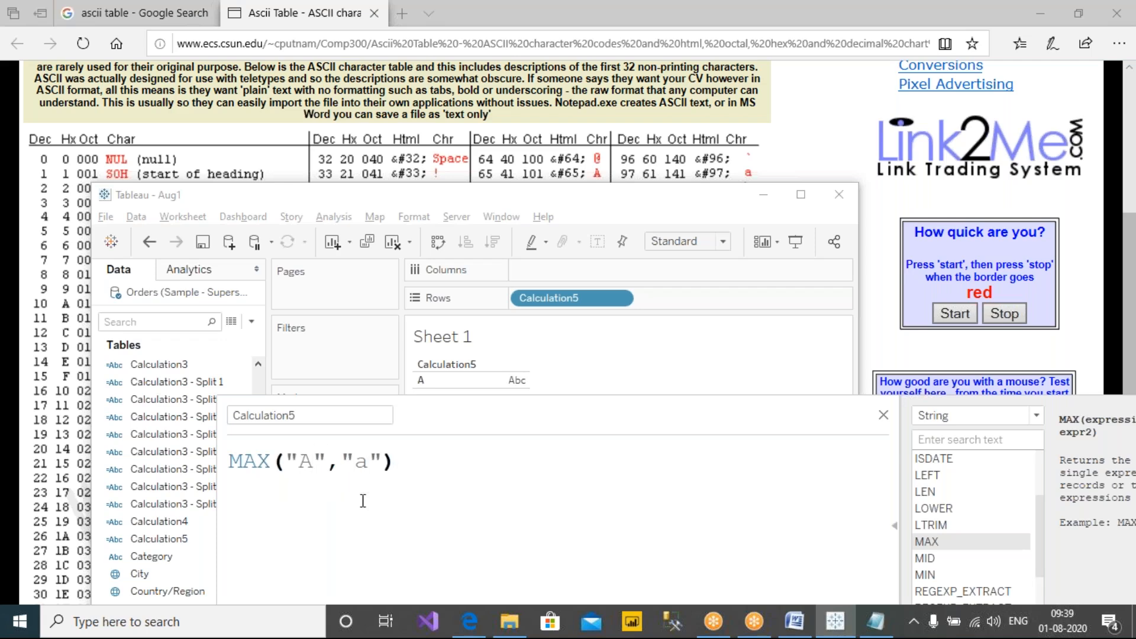
Create a new text document on the desktop named "Things to check...txt".
{"action": "key", "text": "super+d"}
{"action": "right_click", "coordinate": [884, 379]}
{"action": "mouse_move", "coordinate": [965, 322]}
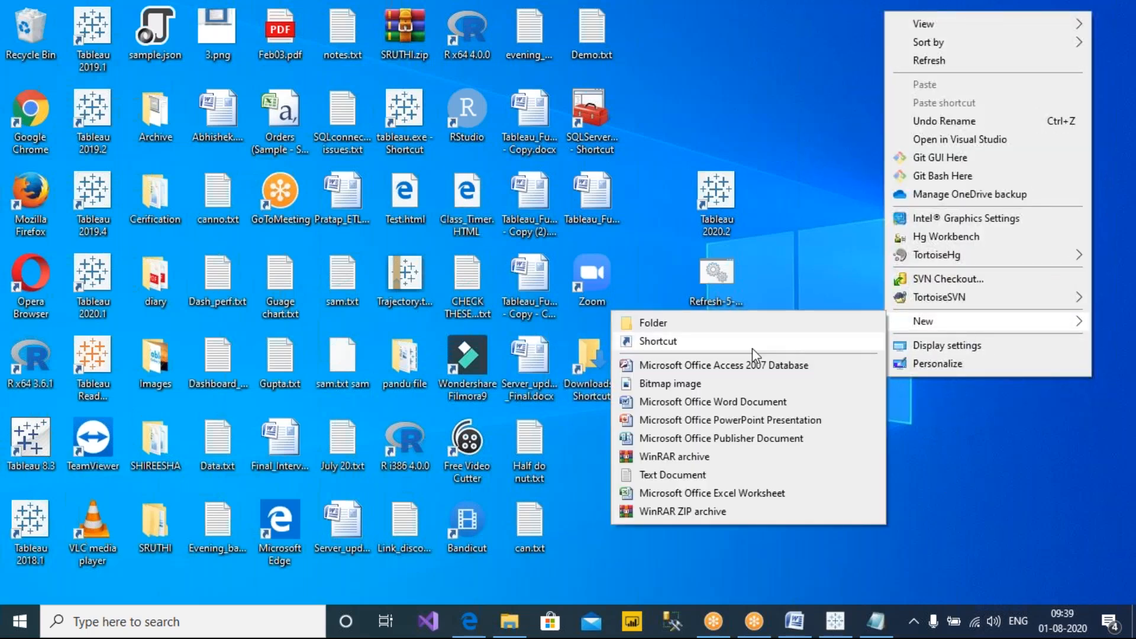
{"action": "left_click", "coordinate": [692, 475]}
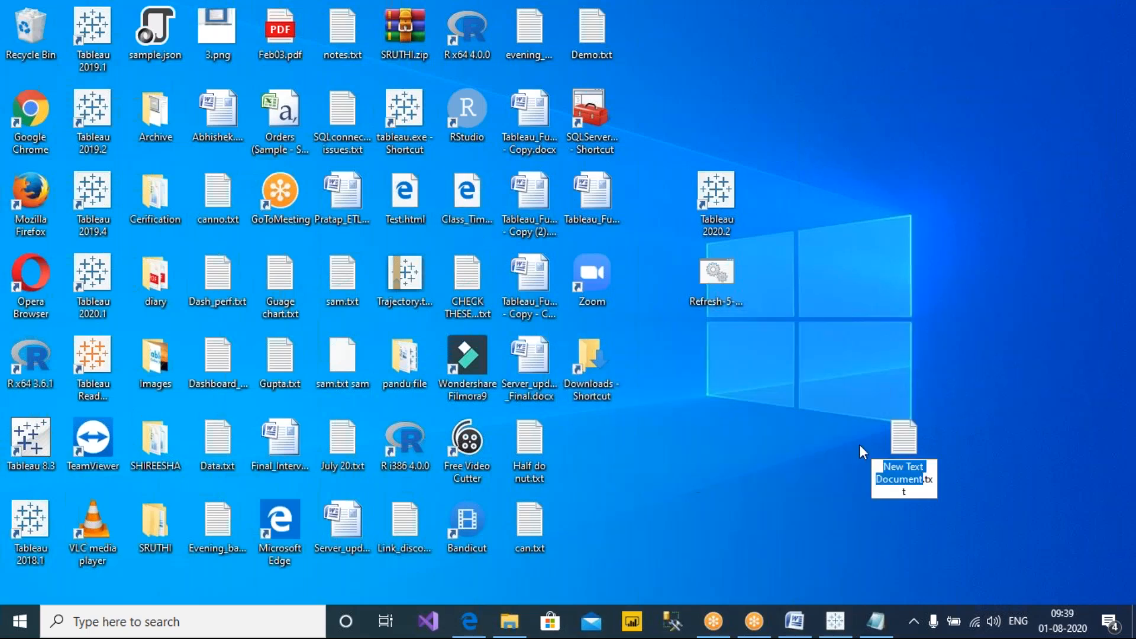
{"action": "type", "text": "Things t"}
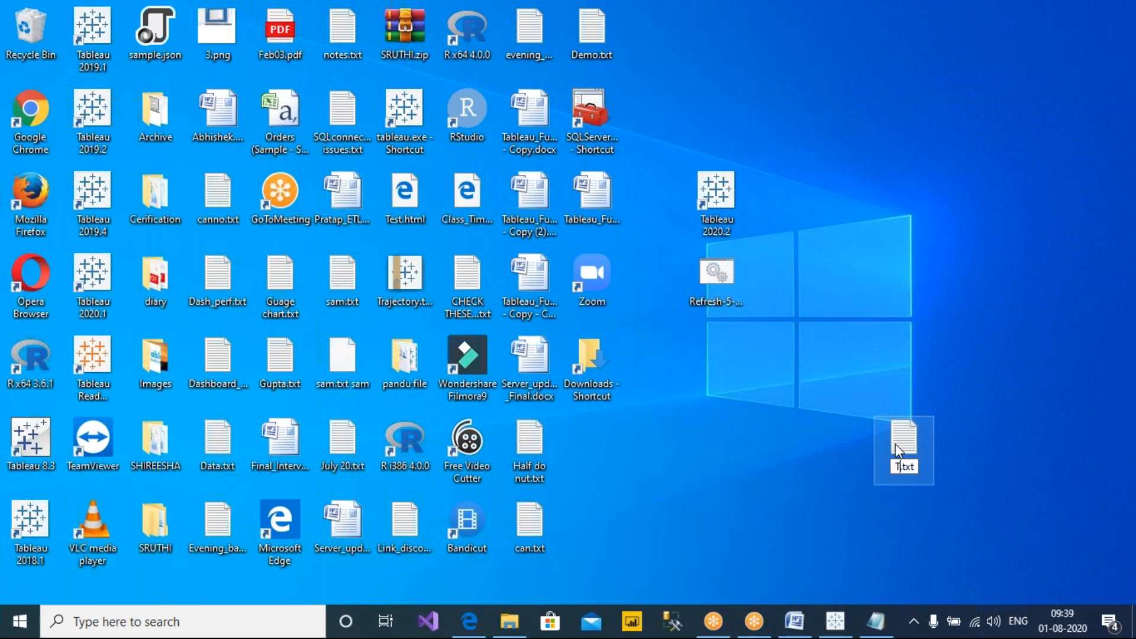
{"action": "type", "text": "o check"}
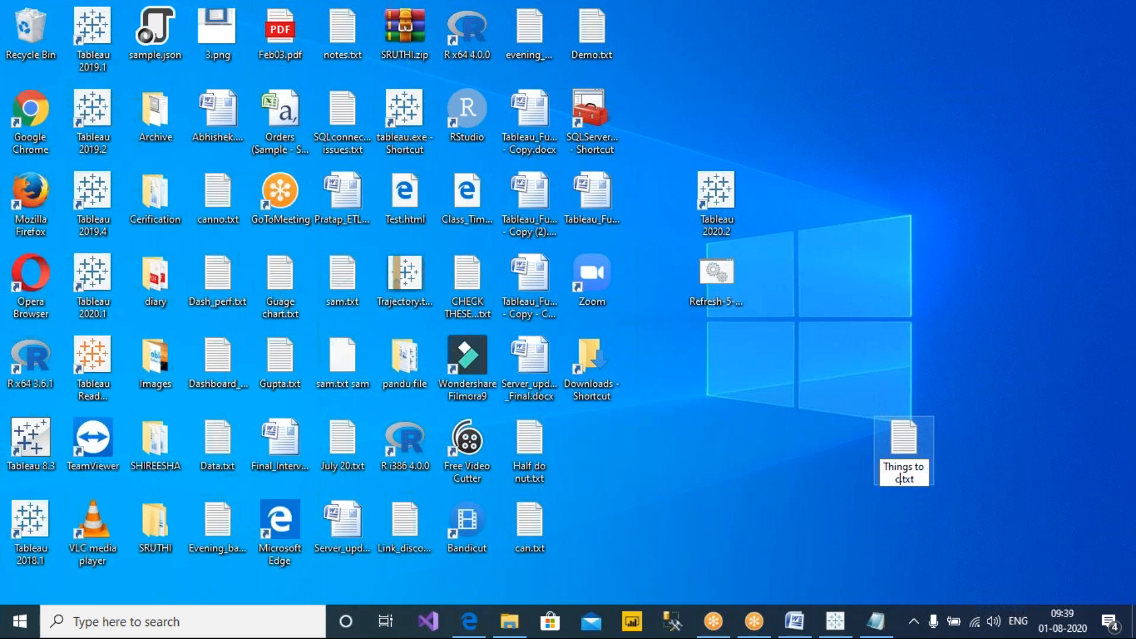
{"action": "key", "text": "Return"}
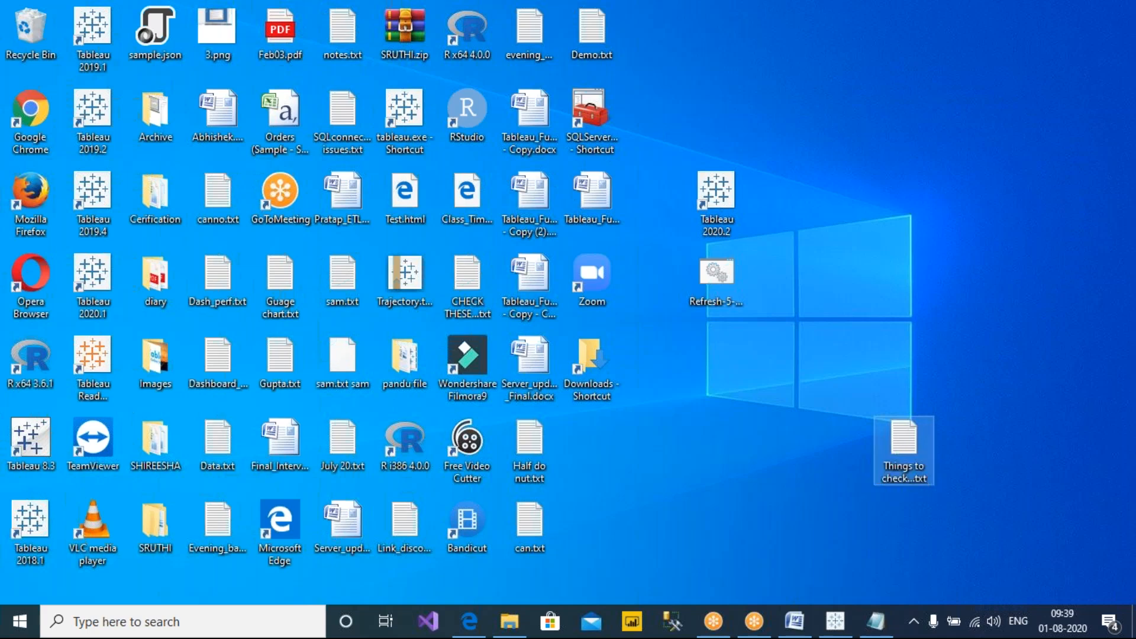
Open the new text file, enter "max()" and "for capitals and lower." on two lines, save it, and minimize it.
{"action": "key", "text": "Return"}
{"action": "type", "text": "max()"}
{"action": "key", "text": "Return"}
{"action": "type", "text": "for A"}
{"action": "key", "text": "BackSpace"}
{"action": "type", "text": "capitals"}
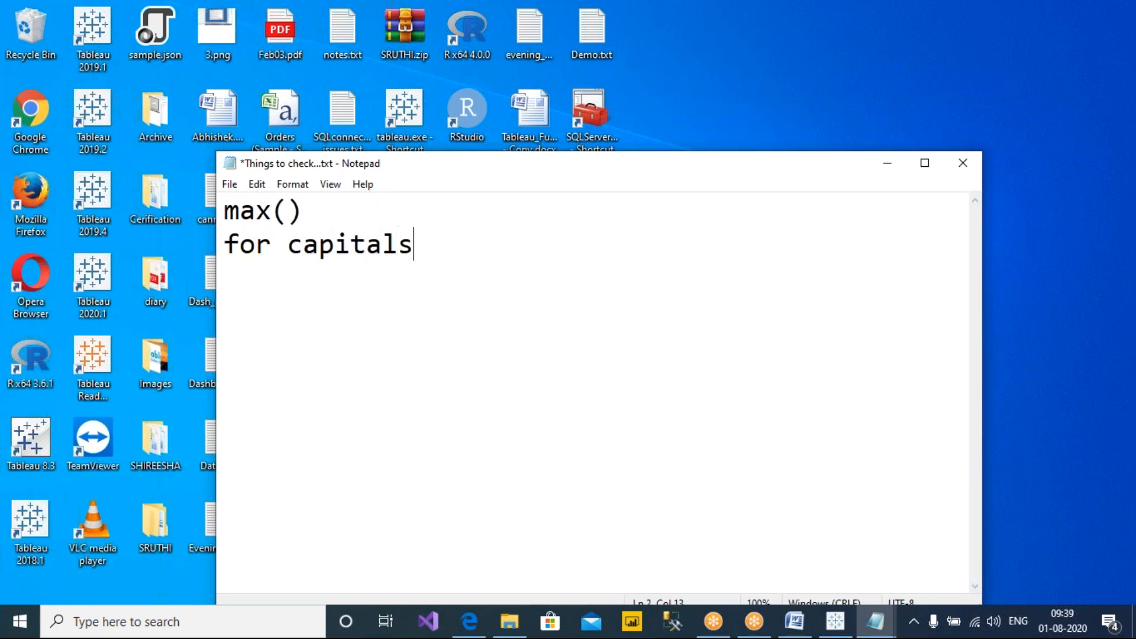
{"action": "type", "text": " and lower."}
{"action": "key", "text": "ctrl+s"}
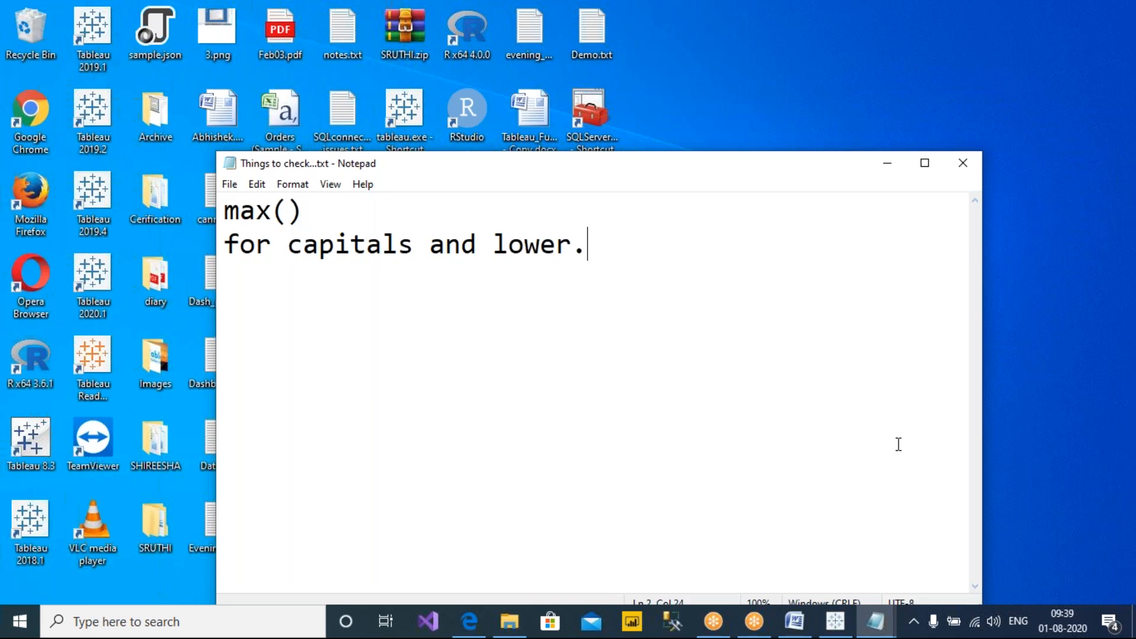
{"action": "left_click", "coordinate": [887, 163]}
Return to Tableau and rearrange the main window and a taller Calculation5 editor so the Sheet 1 result stays in view.
{"action": "left_click", "coordinate": [835, 622]}
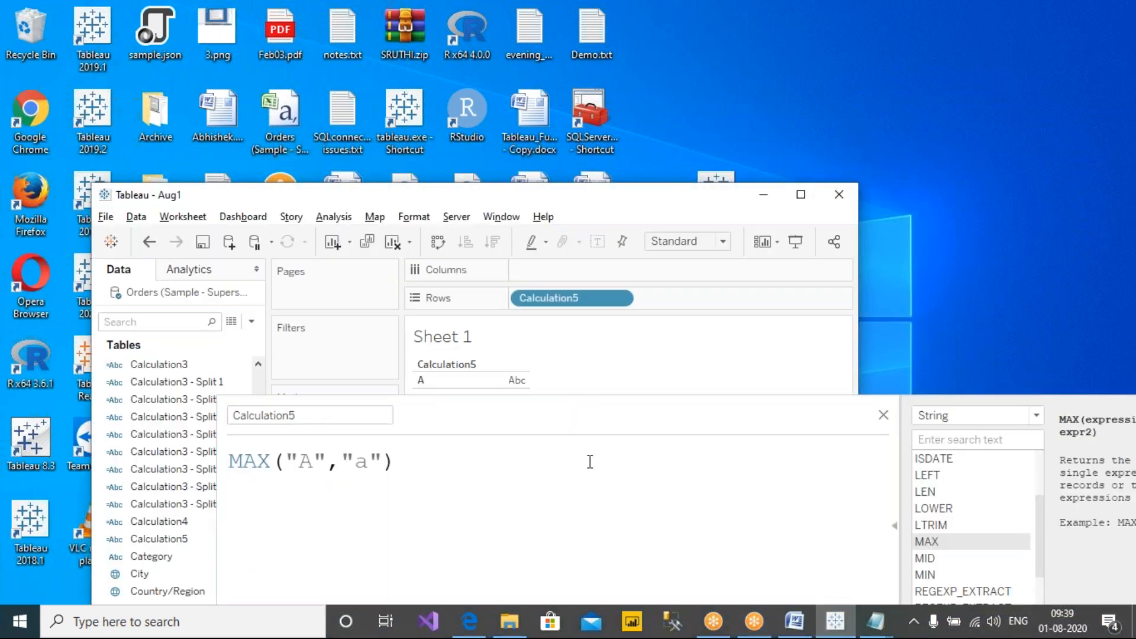
{"action": "left_click_drag", "start_coordinate": [507, 200], "coordinate": [457, 81]}
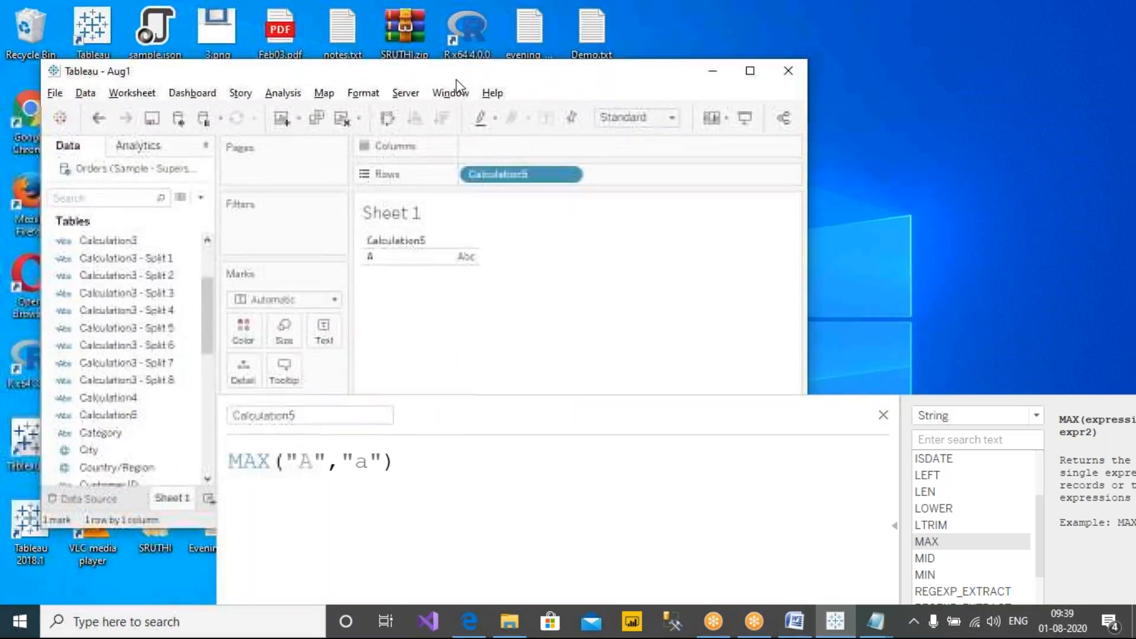
{"action": "left_click_drag", "start_coordinate": [540, 413], "coordinate": [452, 226]}
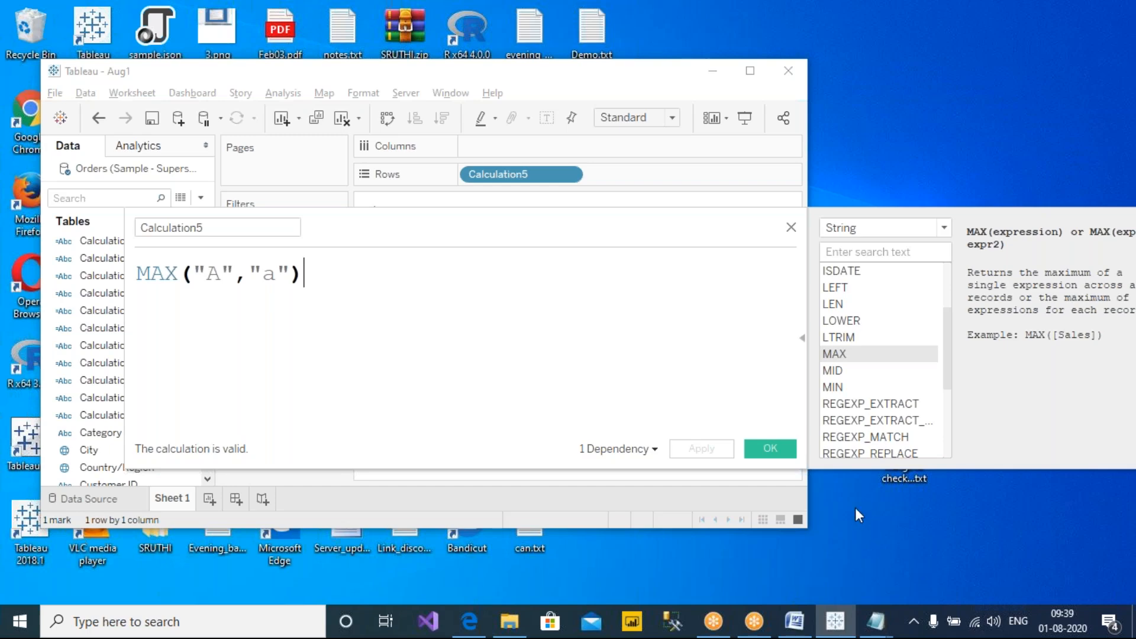
{"action": "left_click_drag", "start_coordinate": [839, 475], "coordinate": [826, 556]}
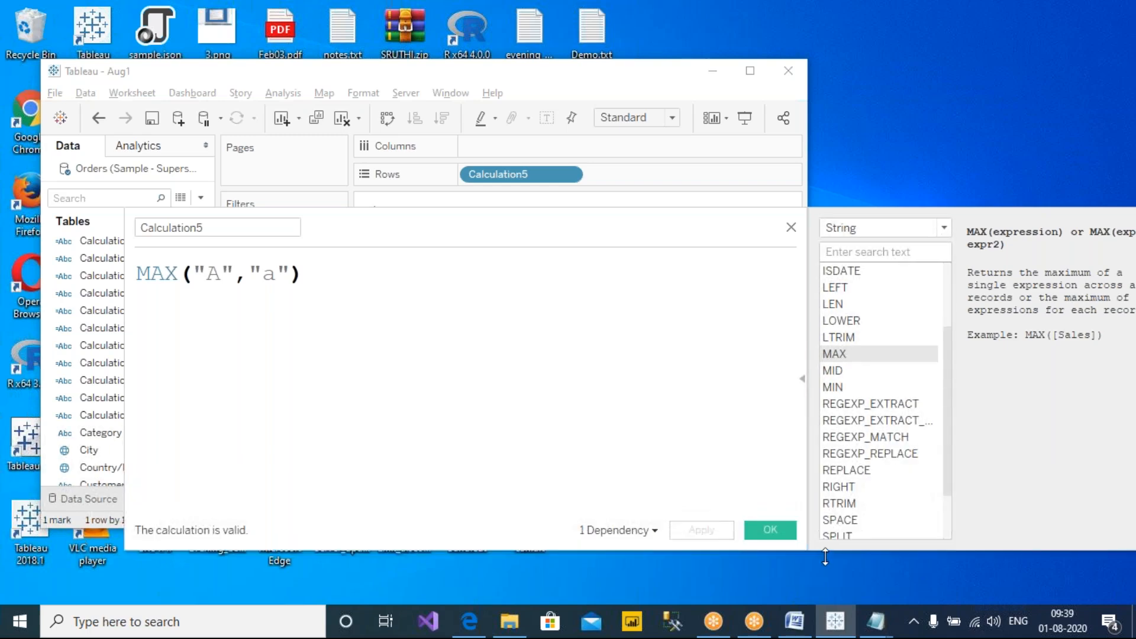
{"action": "left_click_drag", "start_coordinate": [389, 230], "coordinate": [363, 300]}
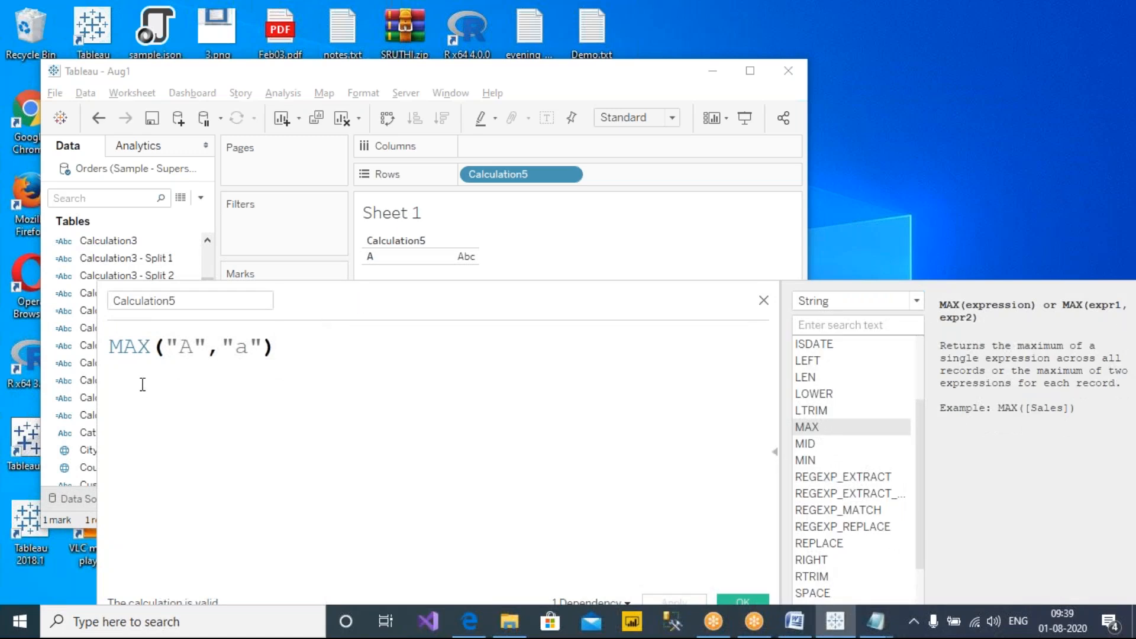
Replace MAX with MIN in the Calculation5 formula and apply the change.
{"action": "double_click", "coordinate": [149, 342]}
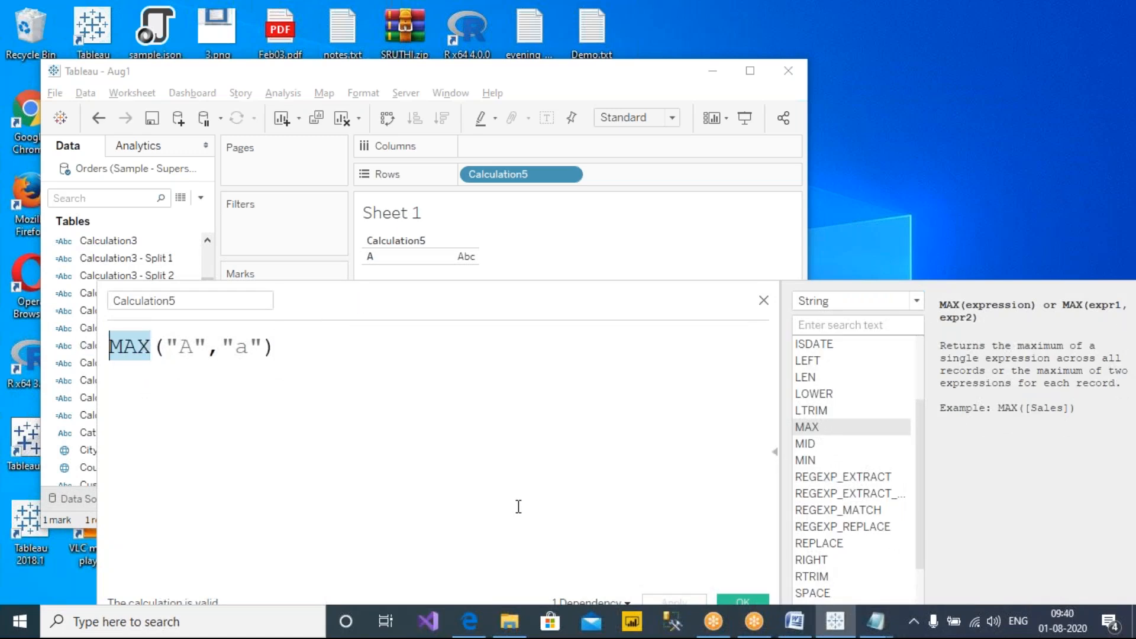
{"action": "type", "text": "MIN"}
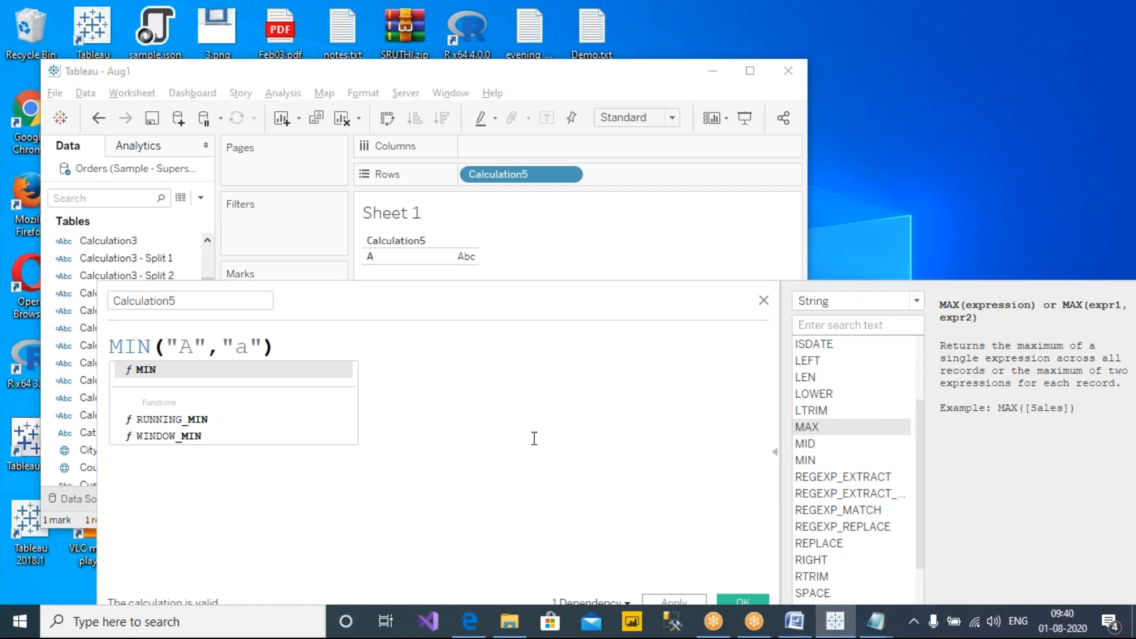
{"action": "left_click", "coordinate": [532, 437]}
{"action": "left_click_drag", "start_coordinate": [474, 297], "coordinate": [443, 292]}
{"action": "left_click", "coordinate": [665, 579]}
{"action": "double_click", "coordinate": [245, 342]}
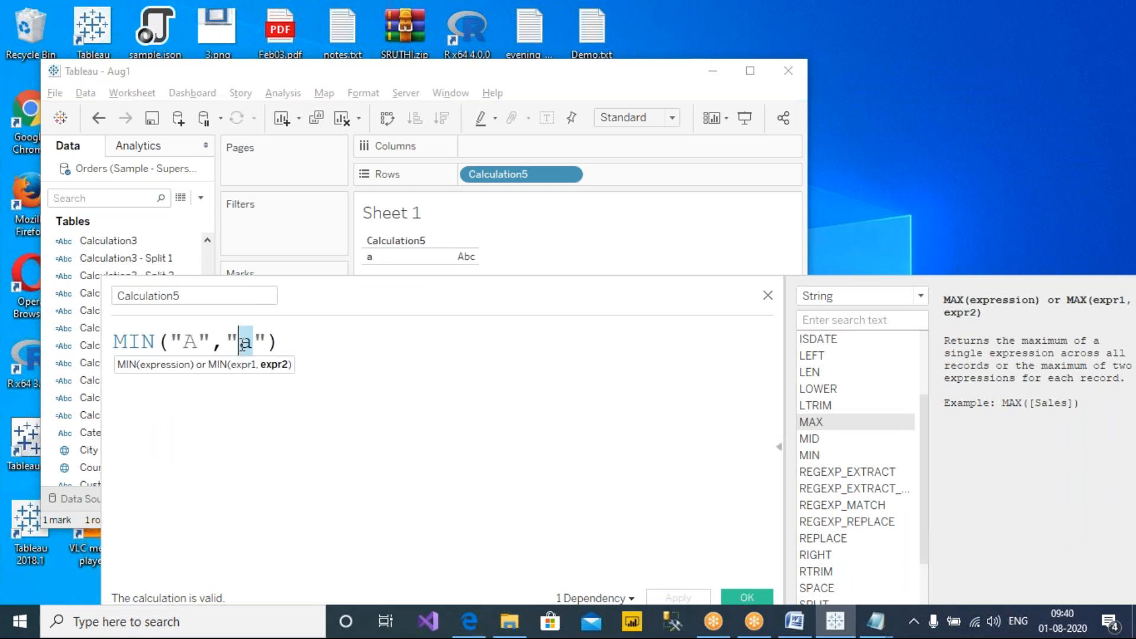
{"action": "left_click", "coordinate": [197, 341]}
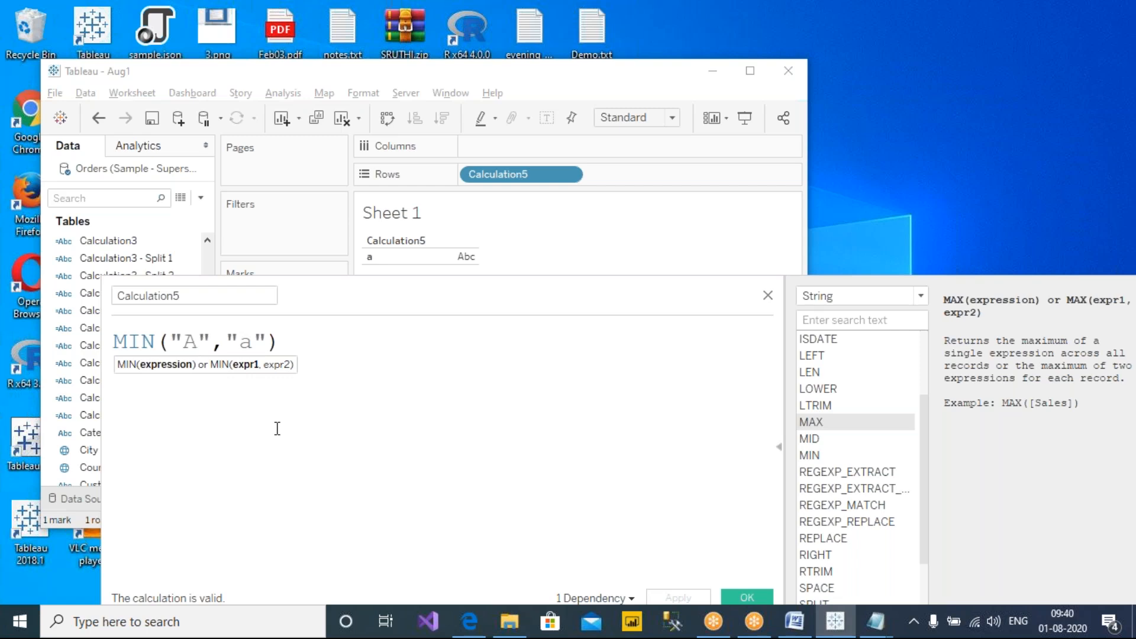
{"action": "left_click", "coordinate": [364, 349]}
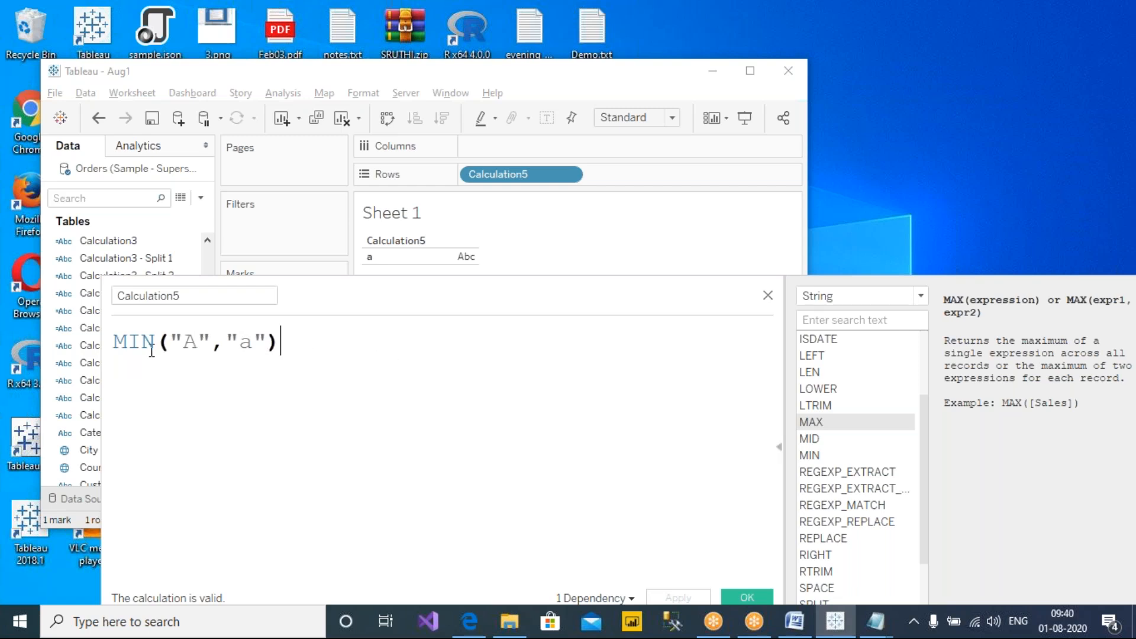
Comment out the MIN line in Calculation5 and insert the MID function on a new line below in larger text.
{"action": "left_click", "coordinate": [114, 345]}
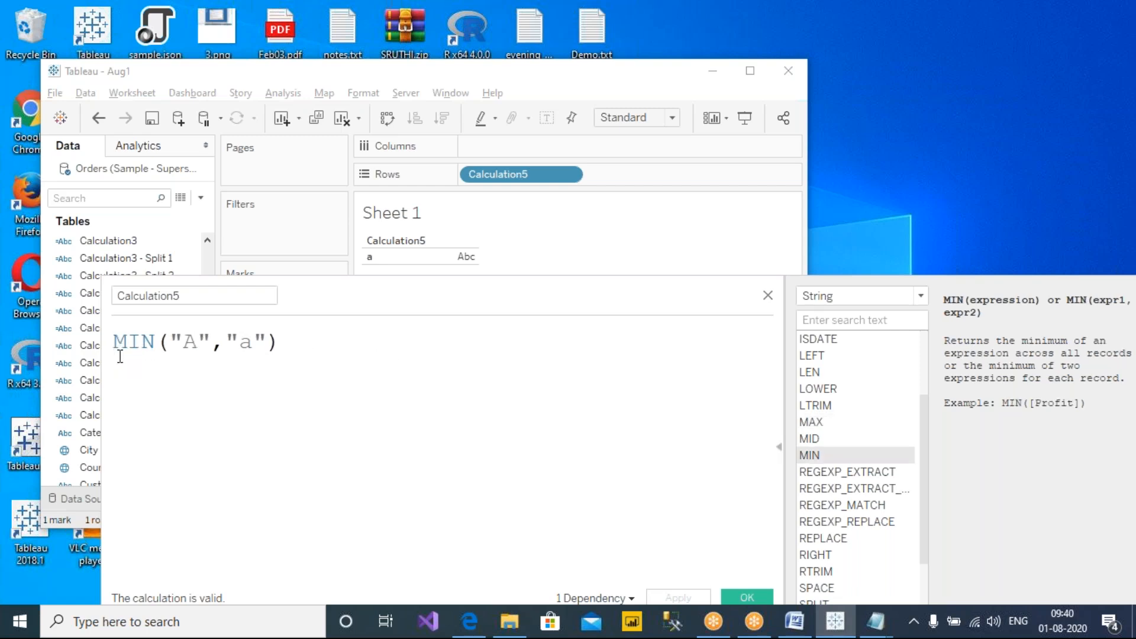
{"action": "type", "text": "//"}
{"action": "left_click", "coordinate": [408, 361]}
{"action": "key", "text": "Return"}
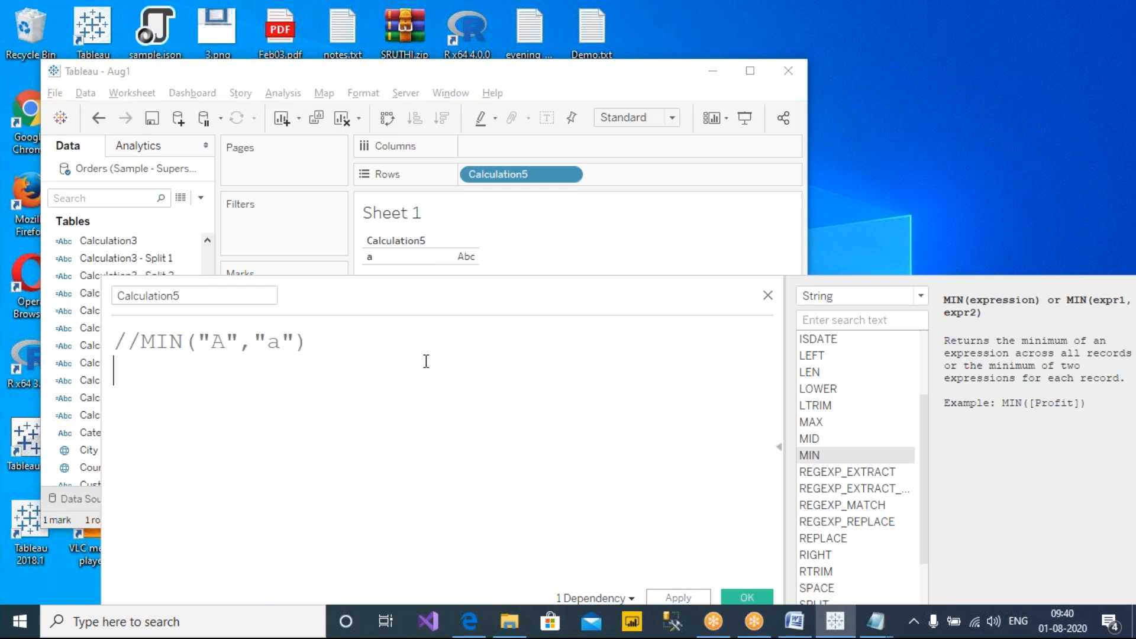
{"action": "left_click", "coordinate": [836, 436]}
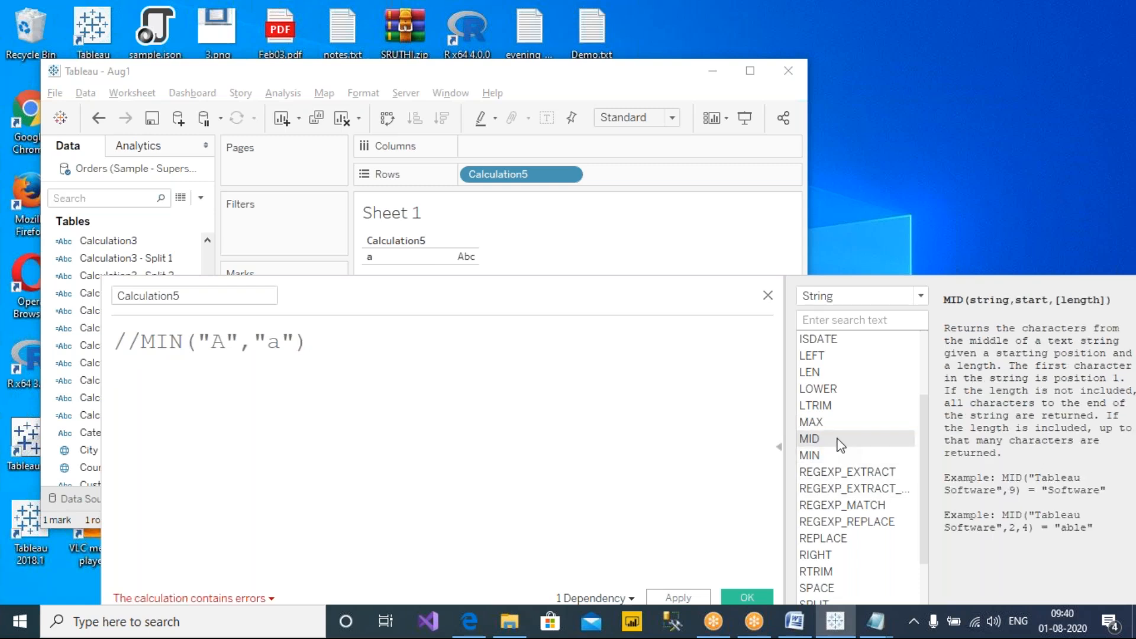
{"action": "double_click", "coordinate": [840, 443]}
{"action": "scroll", "coordinate": [316, 440], "scroll_direction": "up", "scroll_amount": 3}
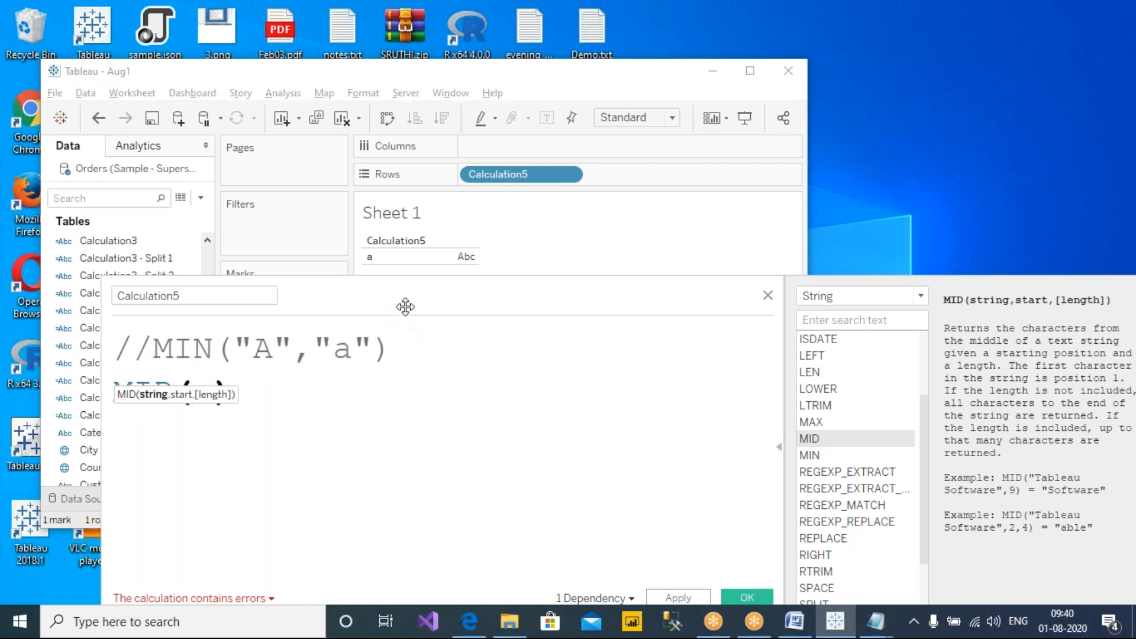
{"action": "left_click_drag", "start_coordinate": [438, 295], "coordinate": [621, 298]}
{"action": "left_click", "coordinate": [473, 400]}
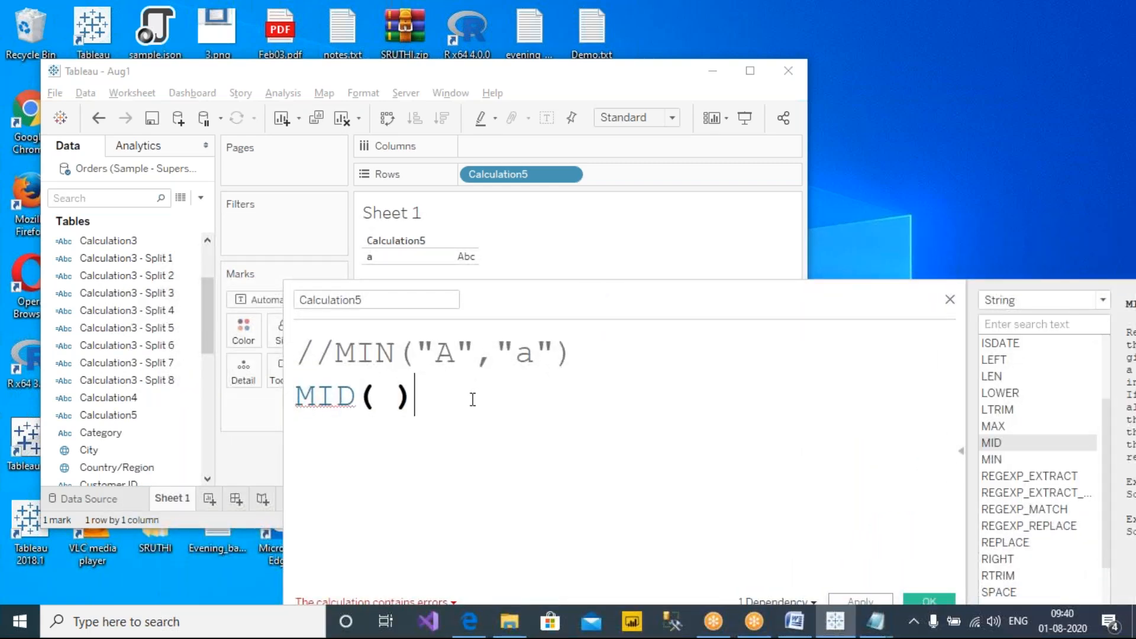
Complete the second line as MID("tomorrow is holiday",5) and apply it, keeping the editor clear of the Sheet 1 result.
{"action": "key", "text": "BackSpace"}
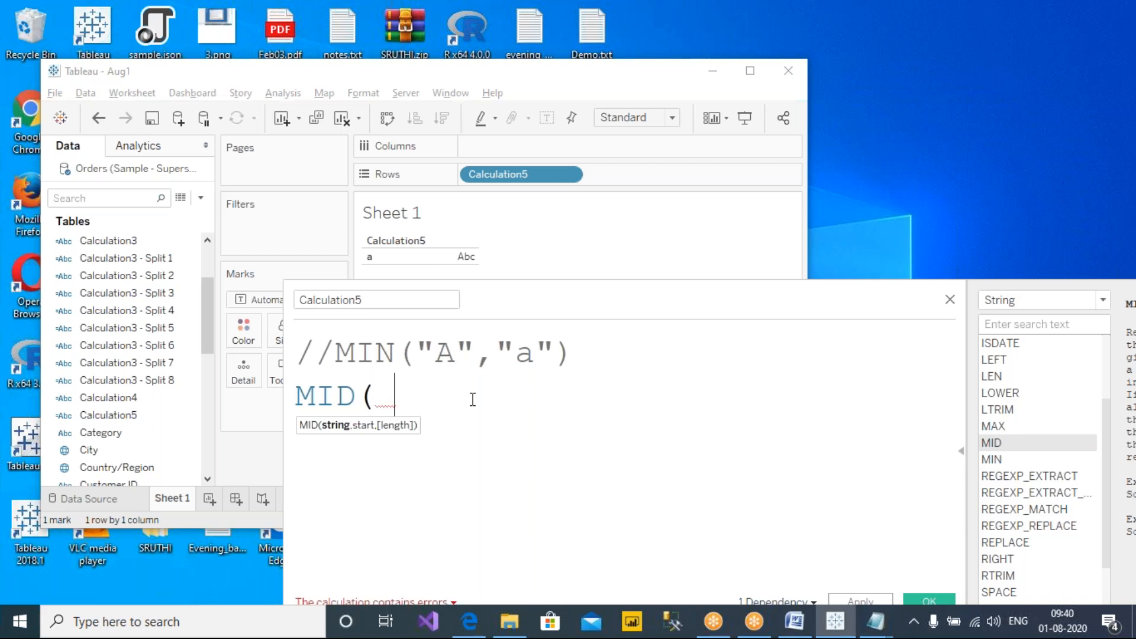
{"action": "key", "text": "BackSpace"}
{"action": "type", "text": "\"tomorrow"}
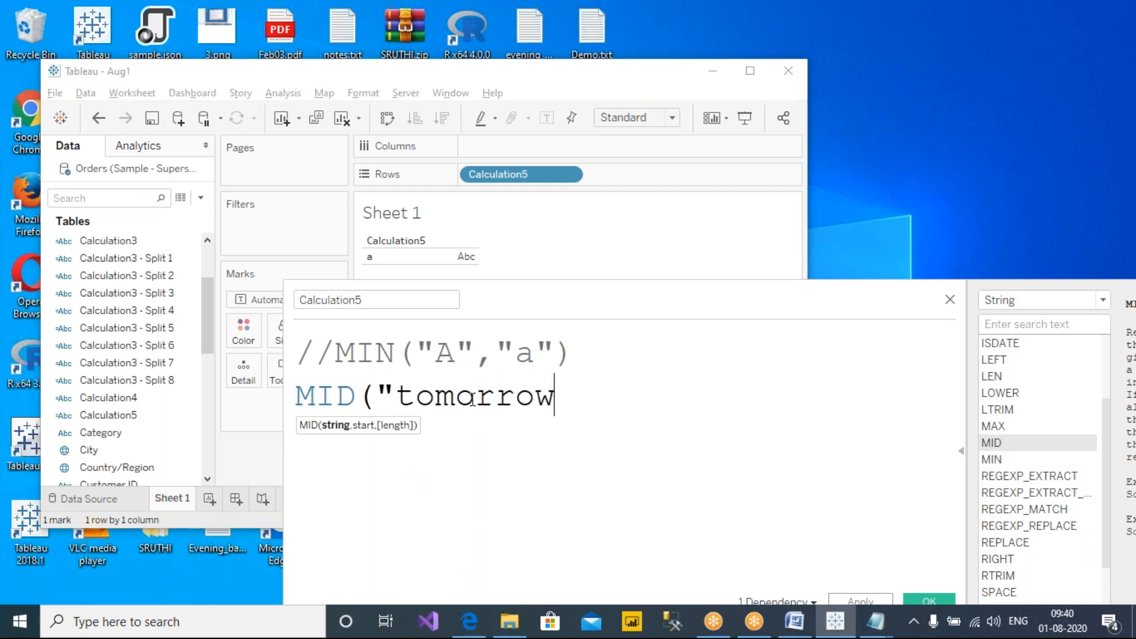
{"action": "type", "text": " is holiday\""}
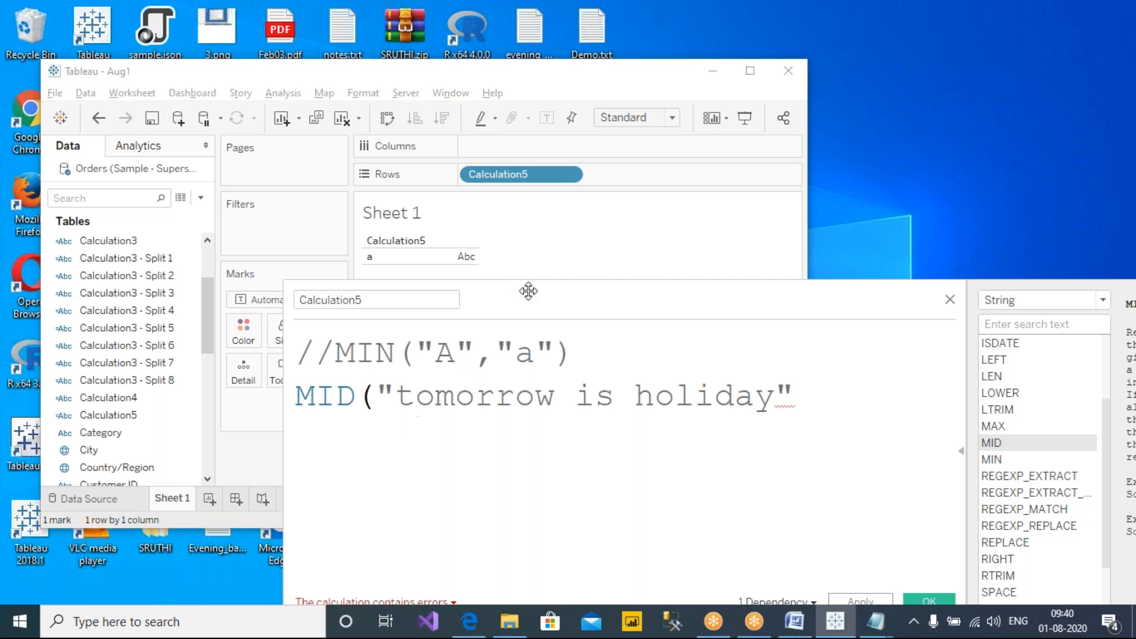
{"action": "left_click_drag", "start_coordinate": [527, 294], "coordinate": [410, 291]}
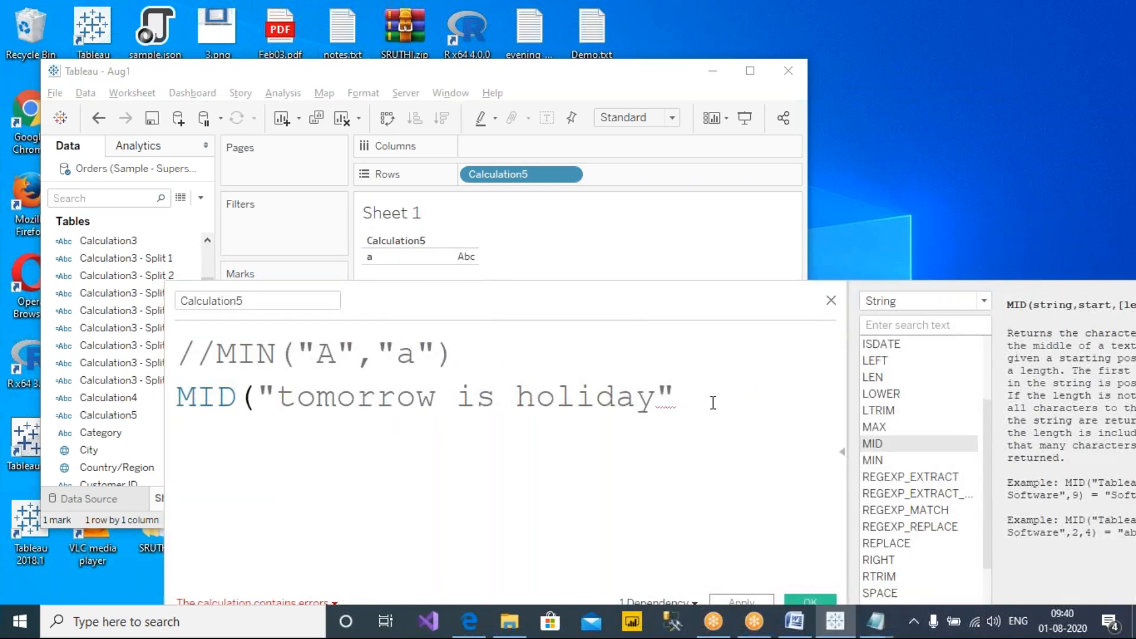
{"action": "type", "text": ",5"}
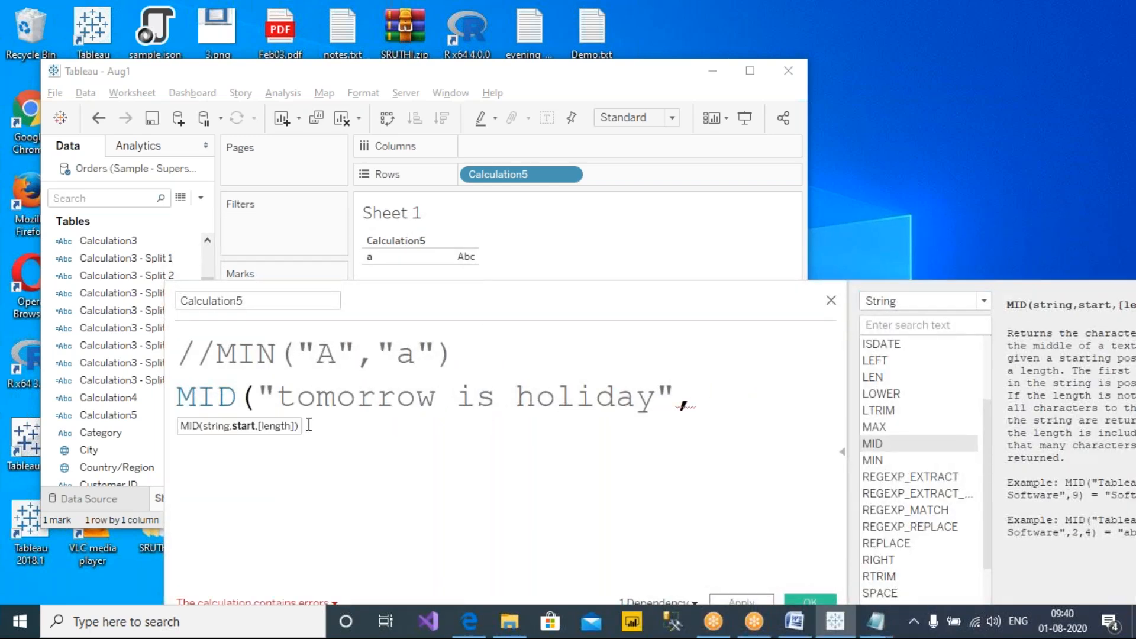
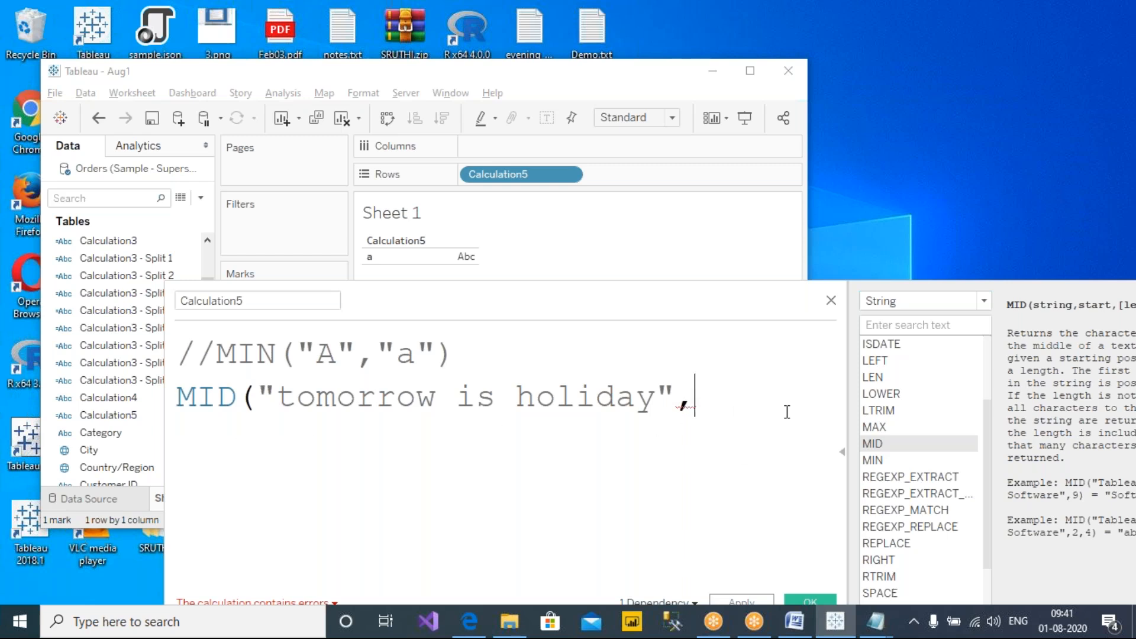
{"action": "type", "text": "5"}
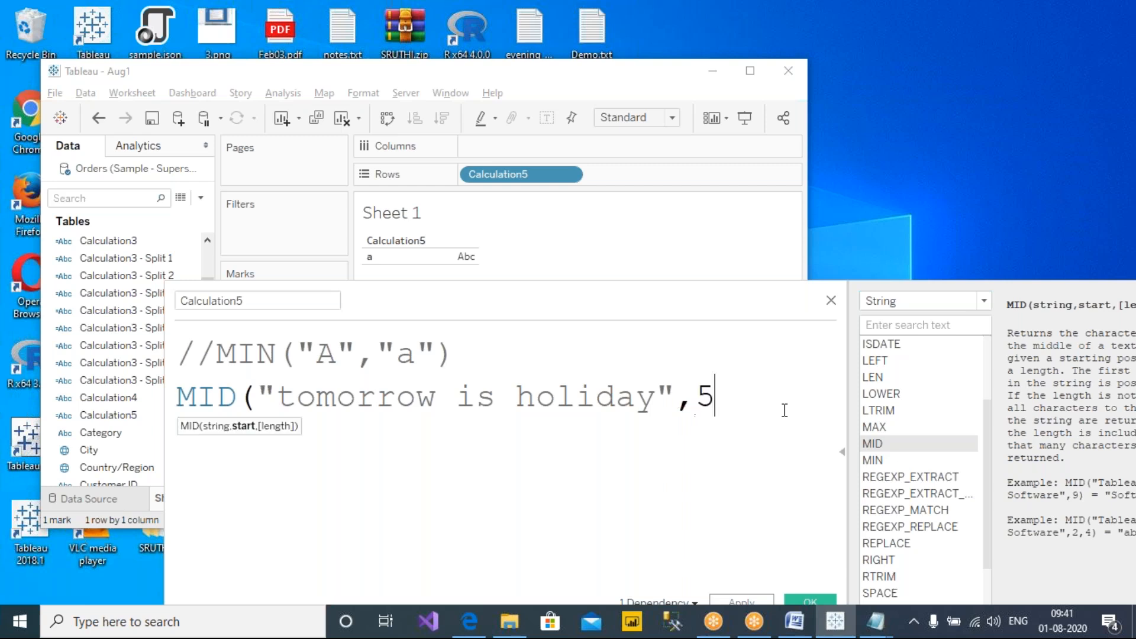
{"action": "type", "text": ")"}
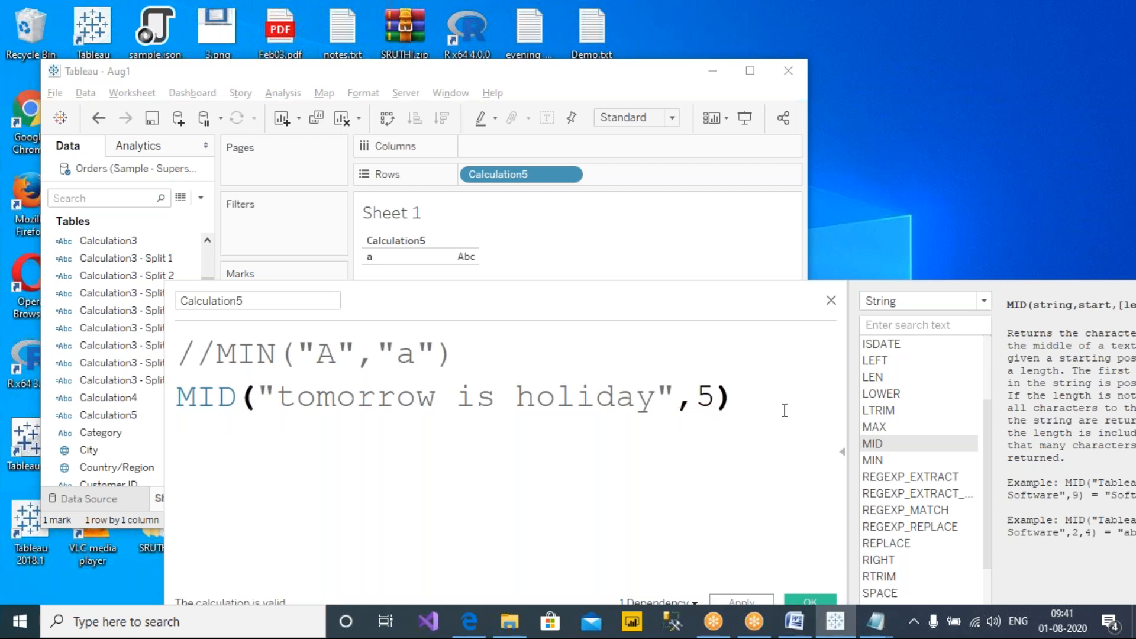
{"action": "left_click_drag", "start_coordinate": [601, 284], "coordinate": [699, 341]}
{"action": "left_click", "coordinate": [858, 529]}
{"action": "left_click_drag", "start_coordinate": [616, 347], "coordinate": [530, 339]}
Highlight the first four characters of the MID string, the text from "rrow" onward, and "is holiday" to compare start positions.
{"action": "left_click_drag", "start_coordinate": [344, 437], "coordinate": [417, 436]}
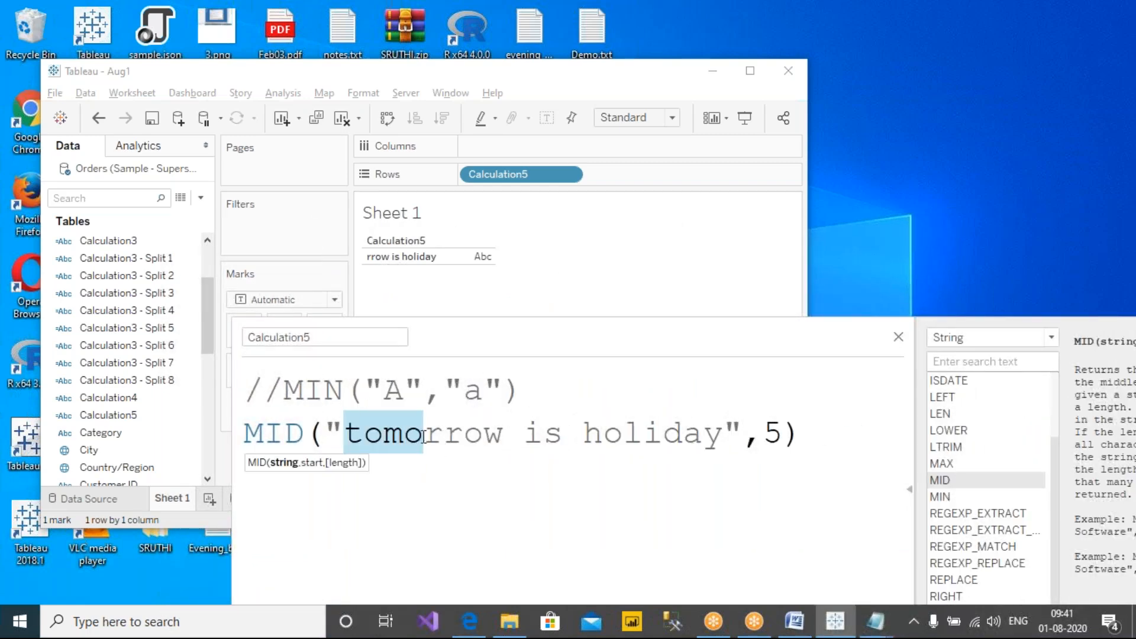
{"action": "left_click", "coordinate": [442, 449]}
{"action": "left_click_drag", "start_coordinate": [423, 439], "coordinate": [722, 445]}
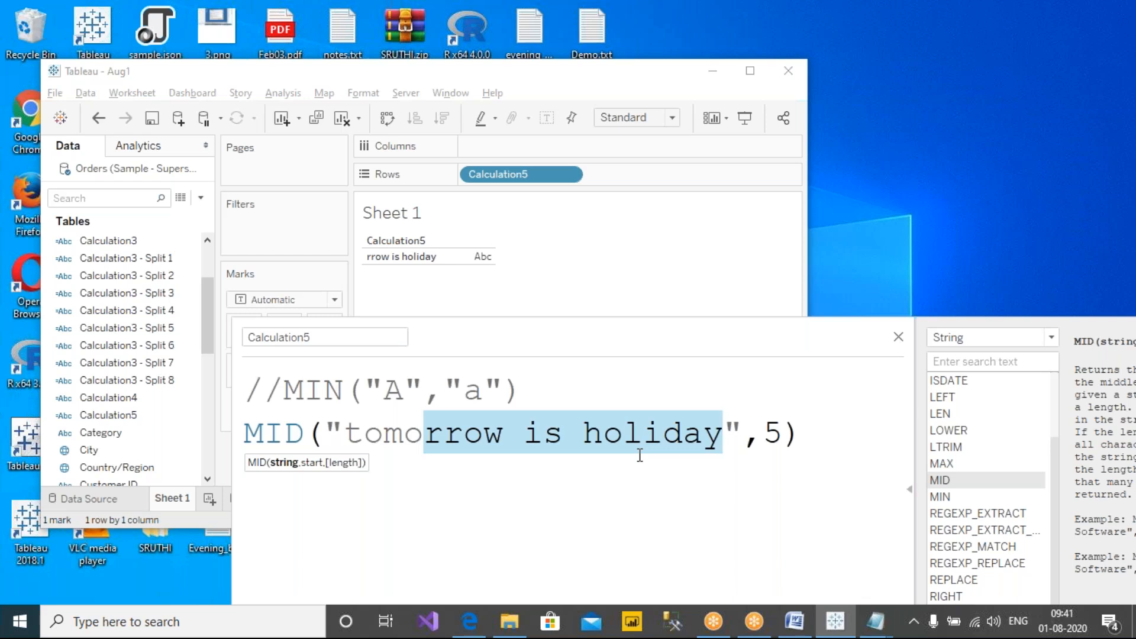
{"action": "left_click", "coordinate": [531, 439]}
{"action": "left_click_drag", "start_coordinate": [528, 439], "coordinate": [723, 442]}
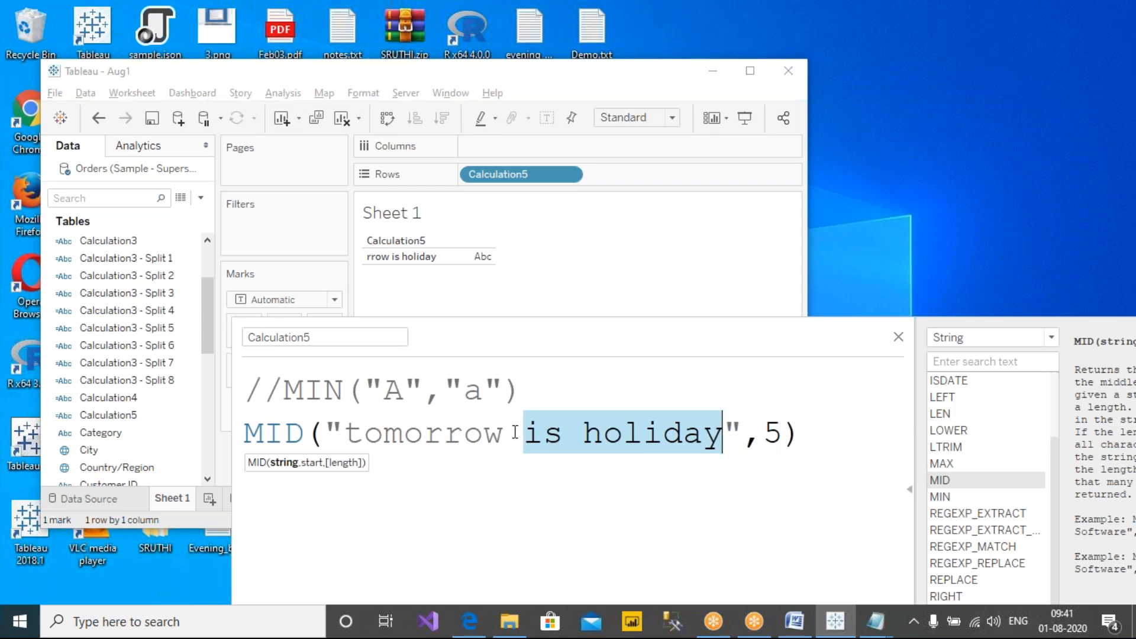
{"action": "left_click_drag", "start_coordinate": [522, 432], "coordinate": [507, 432]}
Set the MID start position to 10, apply it with the editor clear of the result, and highlight "is holiday" in the string.
{"action": "double_click", "coordinate": [772, 433]}
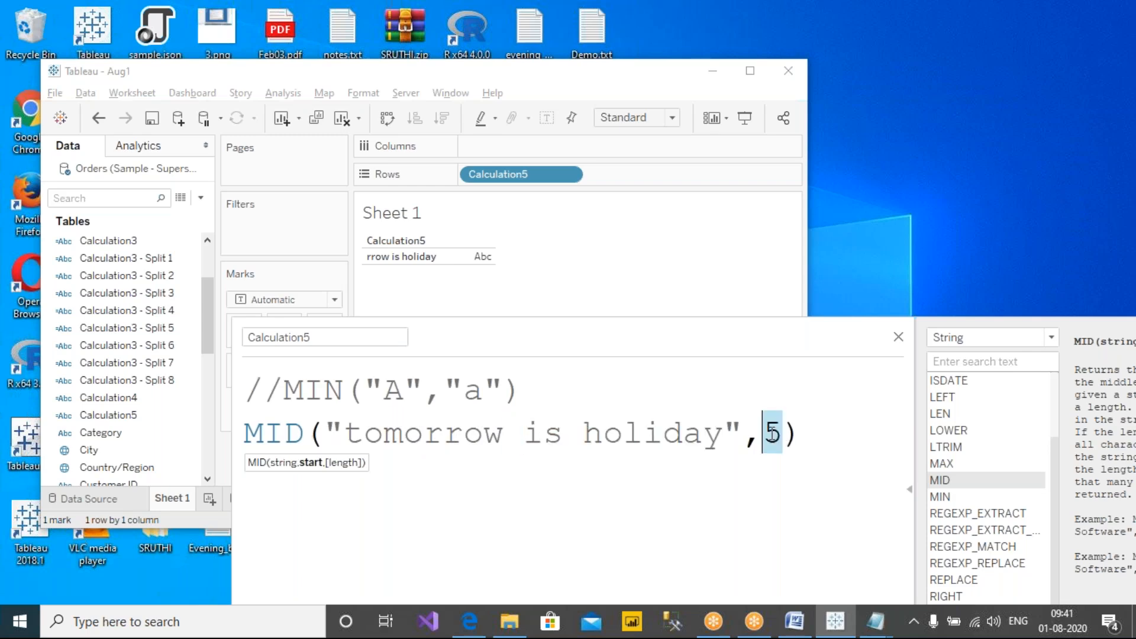
{"action": "type", "text": "10"}
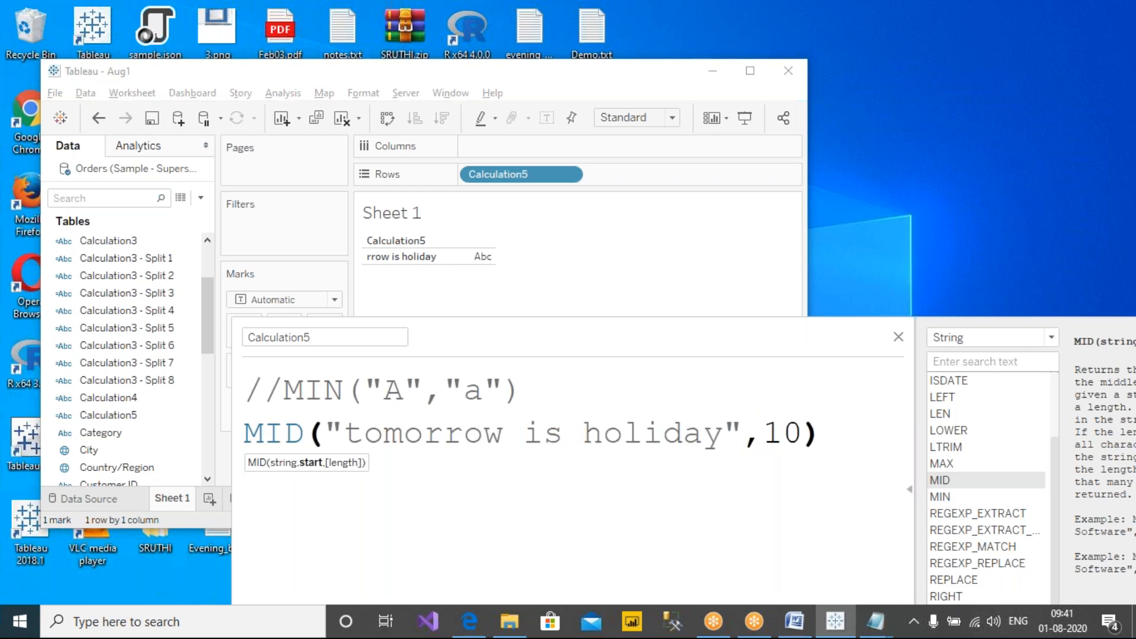
{"action": "left_click_drag", "start_coordinate": [647, 338], "coordinate": [471, 302]}
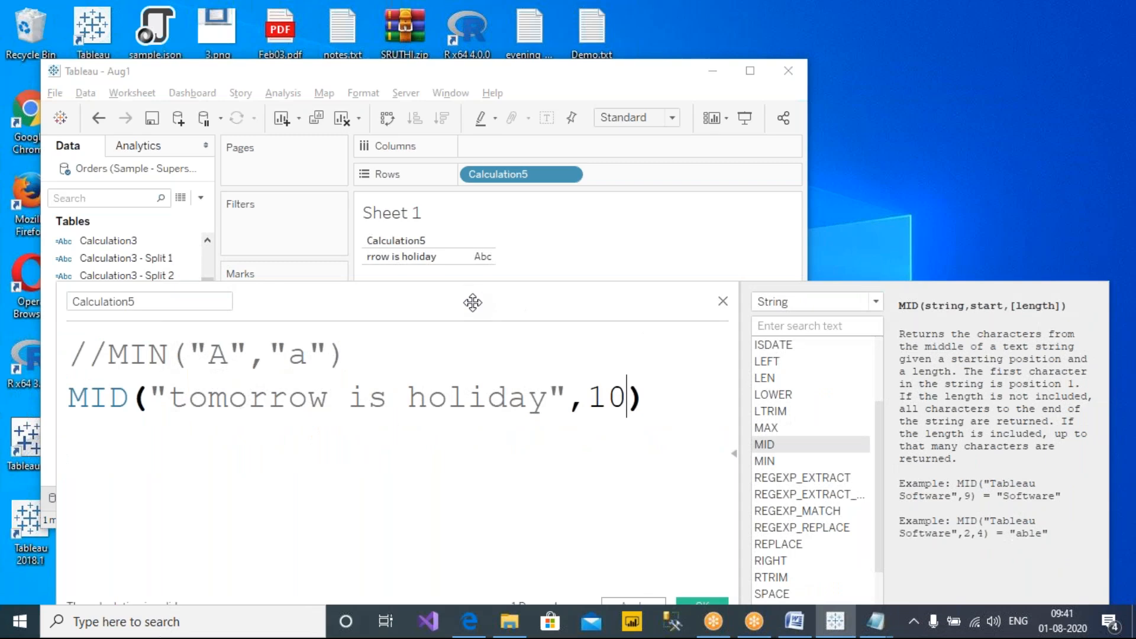
{"action": "mouse_move", "coordinate": [578, 285]}
{"action": "left_mouse_down"}
{"action": "mouse_move", "coordinate": [562, 381]}
{"action": "mouse_move", "coordinate": [576, 294]}
{"action": "left_mouse_up"}
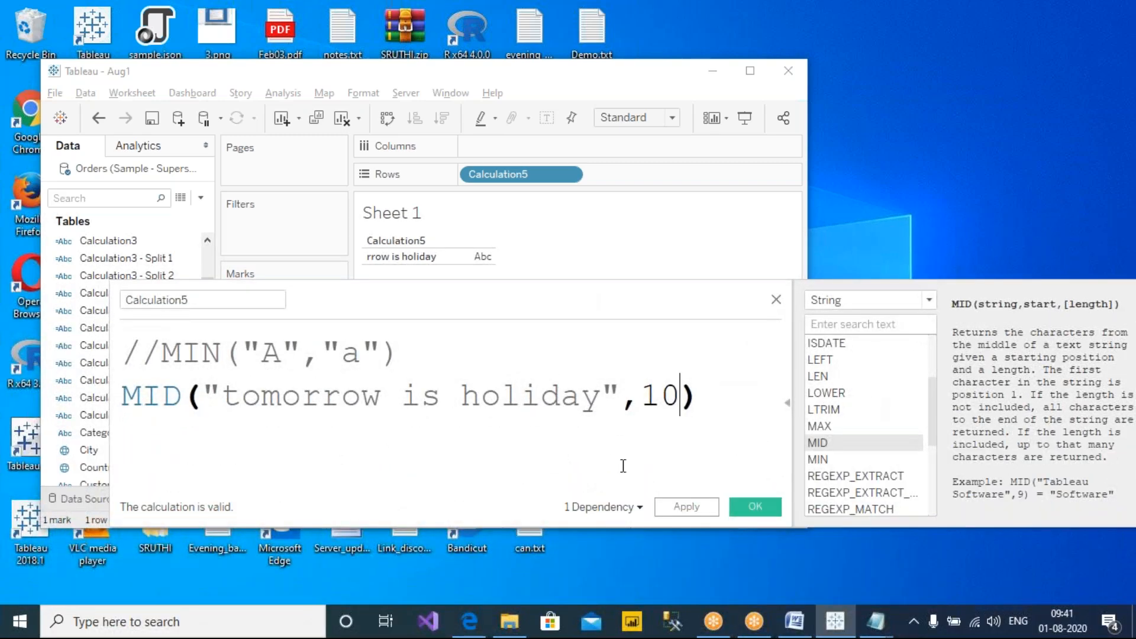
{"action": "left_click", "coordinate": [679, 507]}
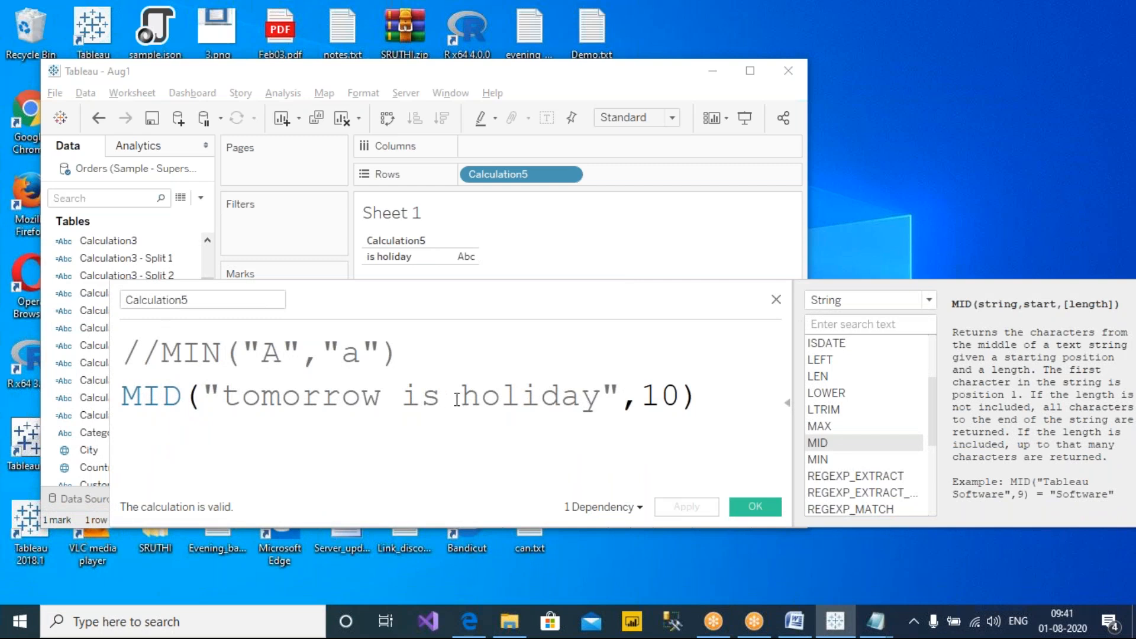
{"action": "left_click_drag", "start_coordinate": [402, 399], "coordinate": [601, 400]}
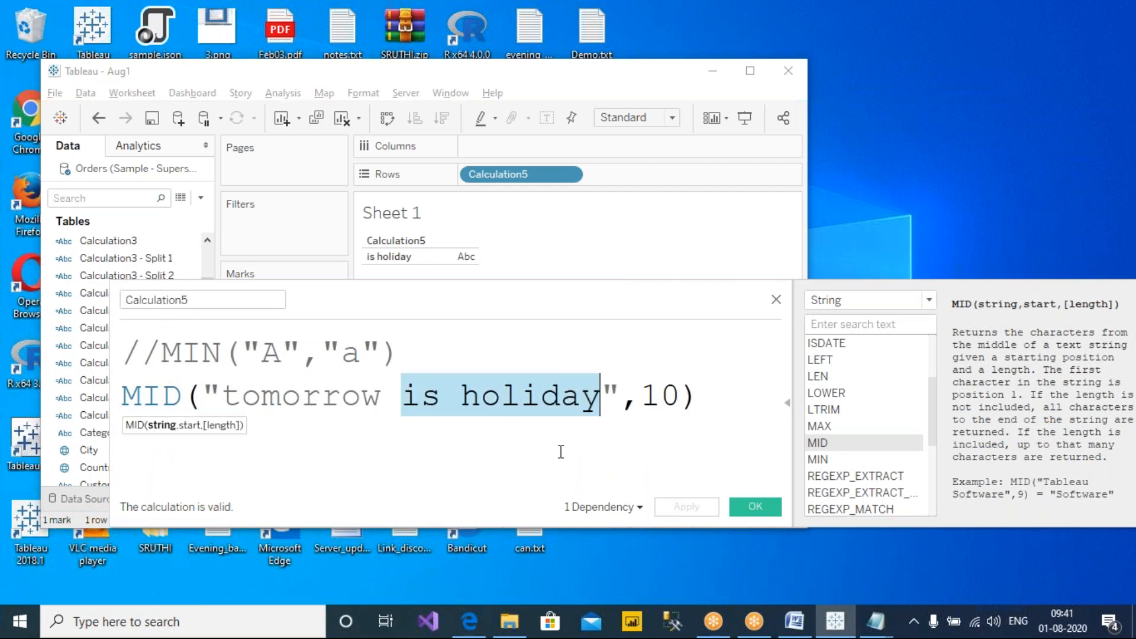
Hide the function reference, widen the Calculation5 editor, and apply MID with 5 added as its length argument.
{"action": "left_click", "coordinate": [787, 401]}
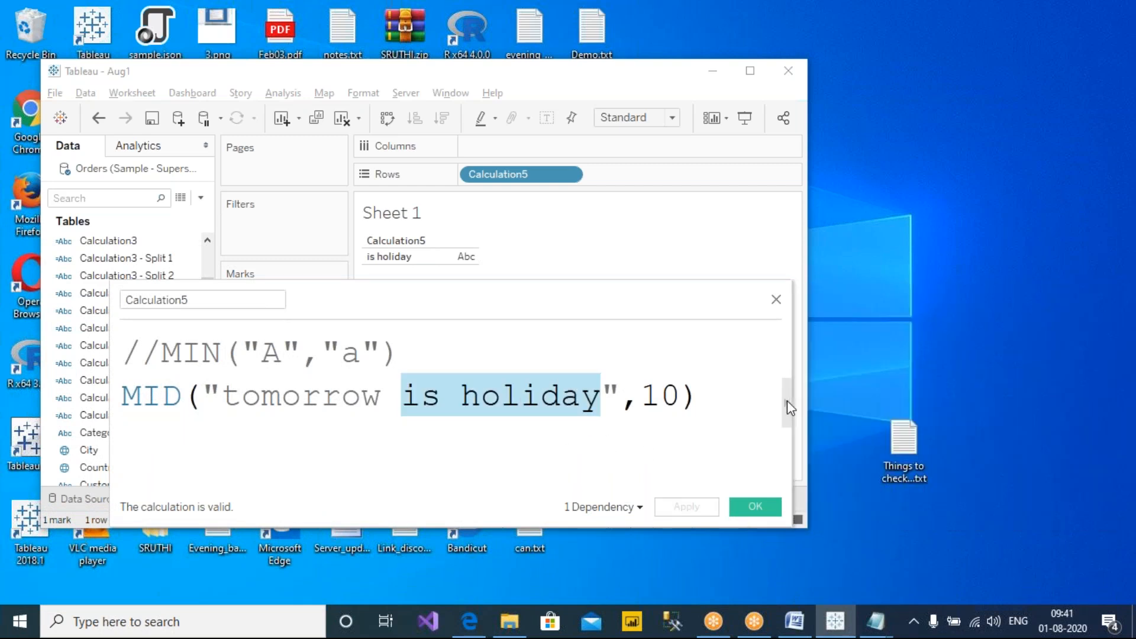
{"action": "left_click_drag", "start_coordinate": [792, 398], "coordinate": [1048, 389]}
{"action": "left_click", "coordinate": [683, 394]}
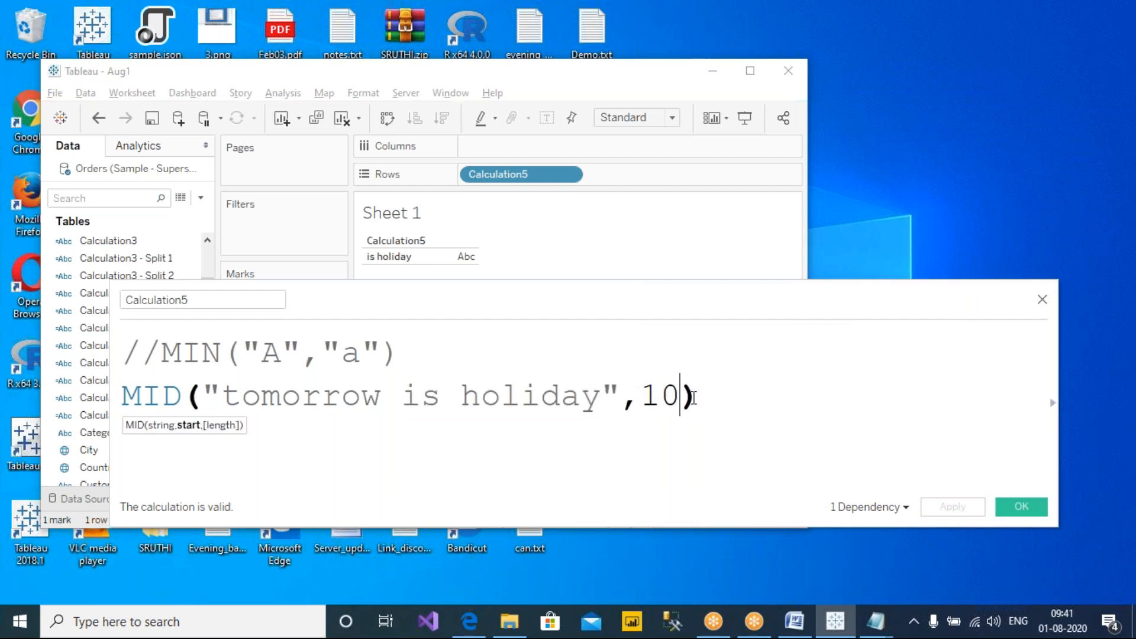
{"action": "type", "text": ","}
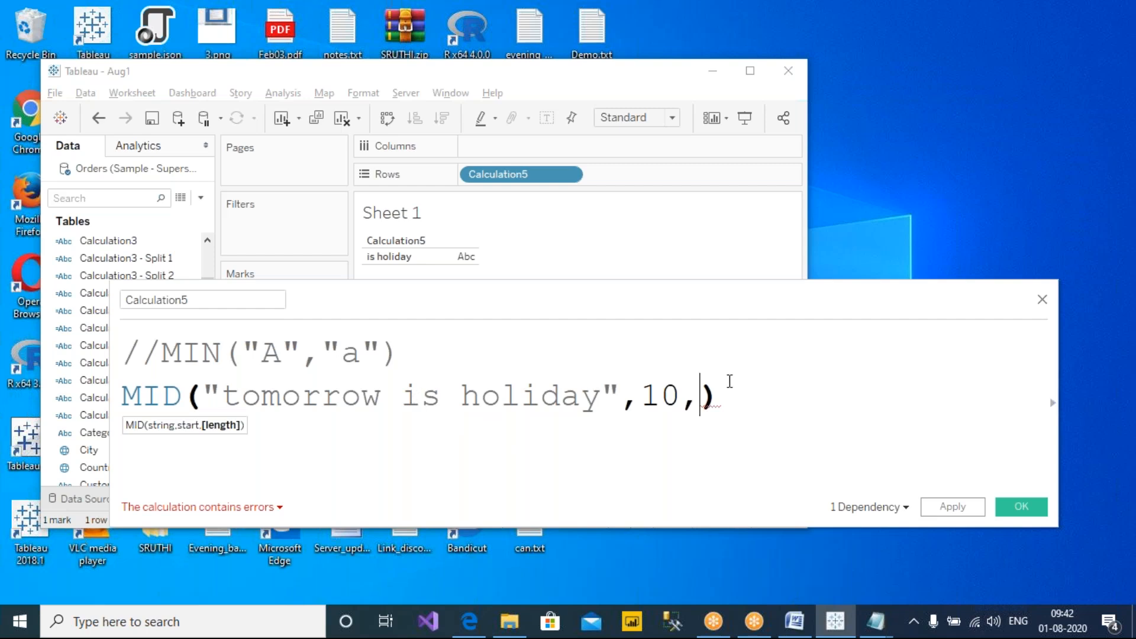
{"action": "type", "text": "5"}
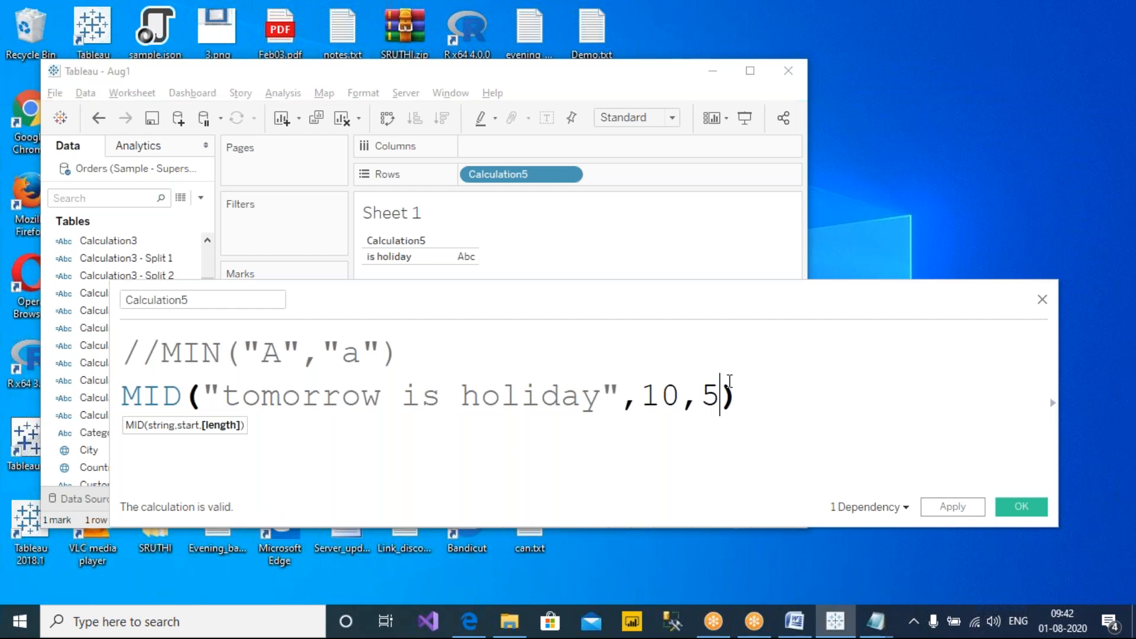
{"action": "left_click", "coordinate": [420, 397]}
{"action": "key", "text": "shift+Left"}
{"action": "left_click_drag", "start_coordinate": [418, 397], "coordinate": [501, 394]}
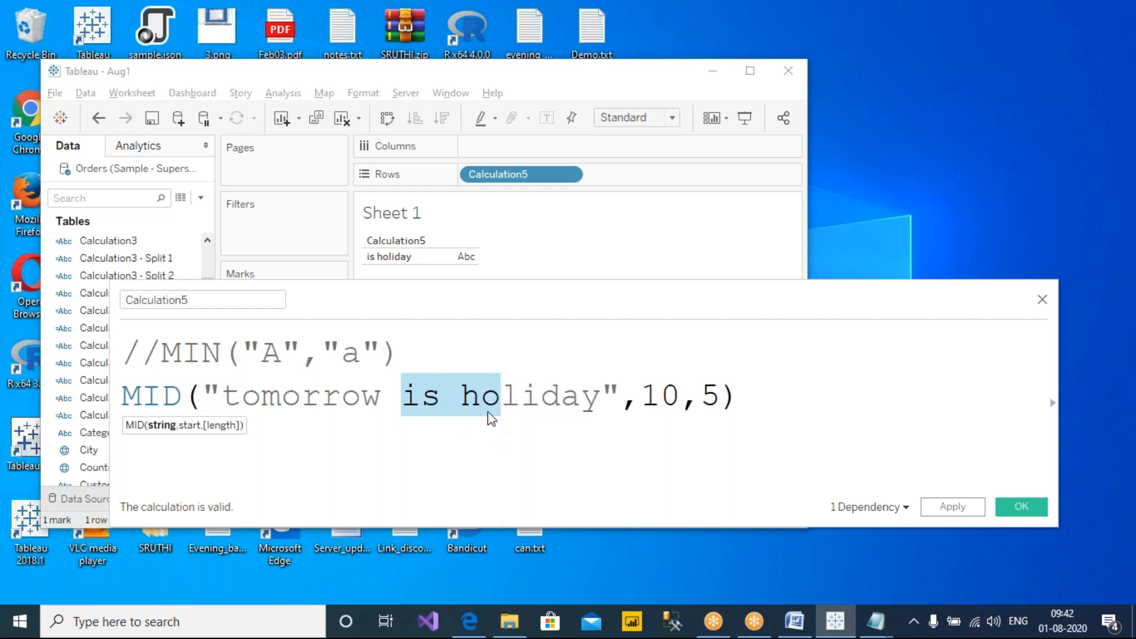
{"action": "left_click", "coordinate": [947, 511]}
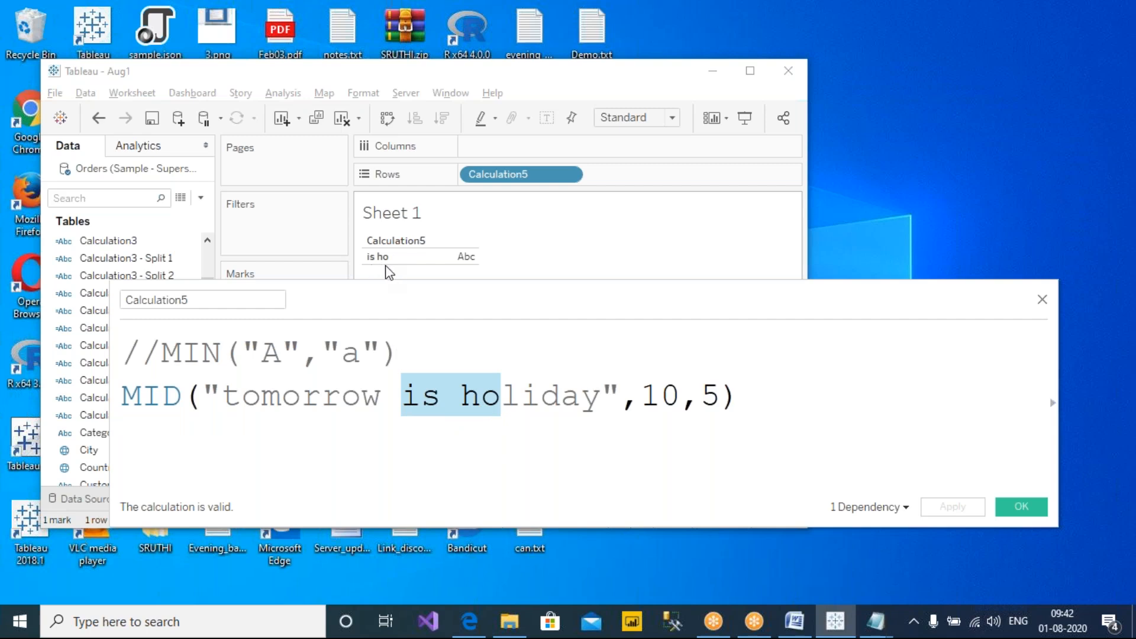
Highlight "rrow" in the string, then reopen the function reference in a taller editor and look up SPACE among the string functions.
{"action": "left_click", "coordinate": [211, 422]}
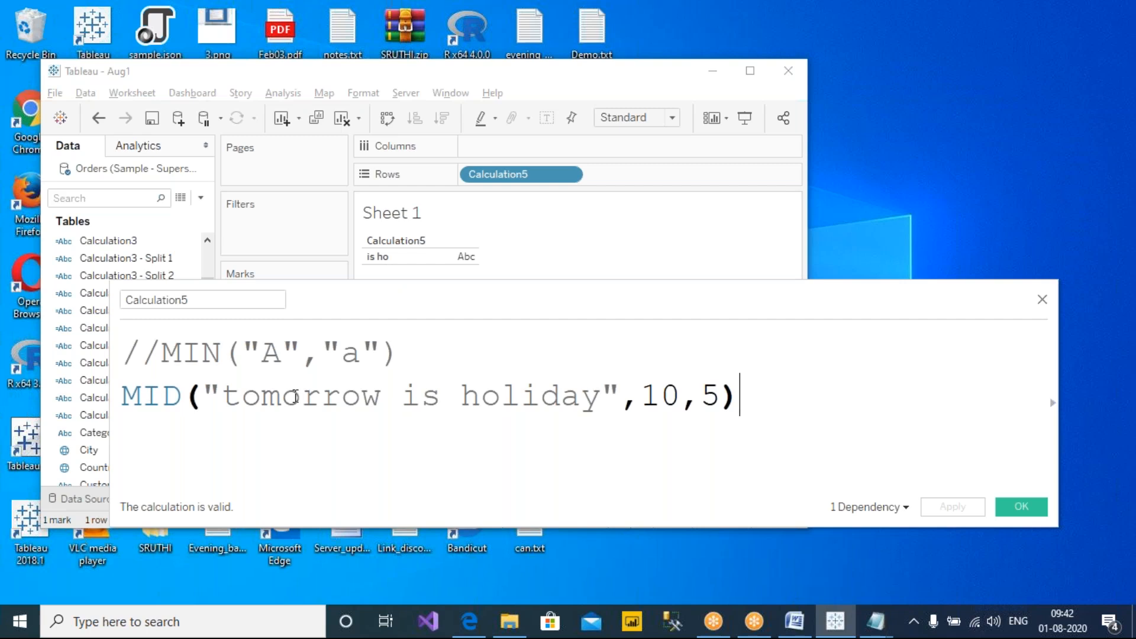
{"action": "left_click_drag", "start_coordinate": [302, 398], "coordinate": [376, 398]}
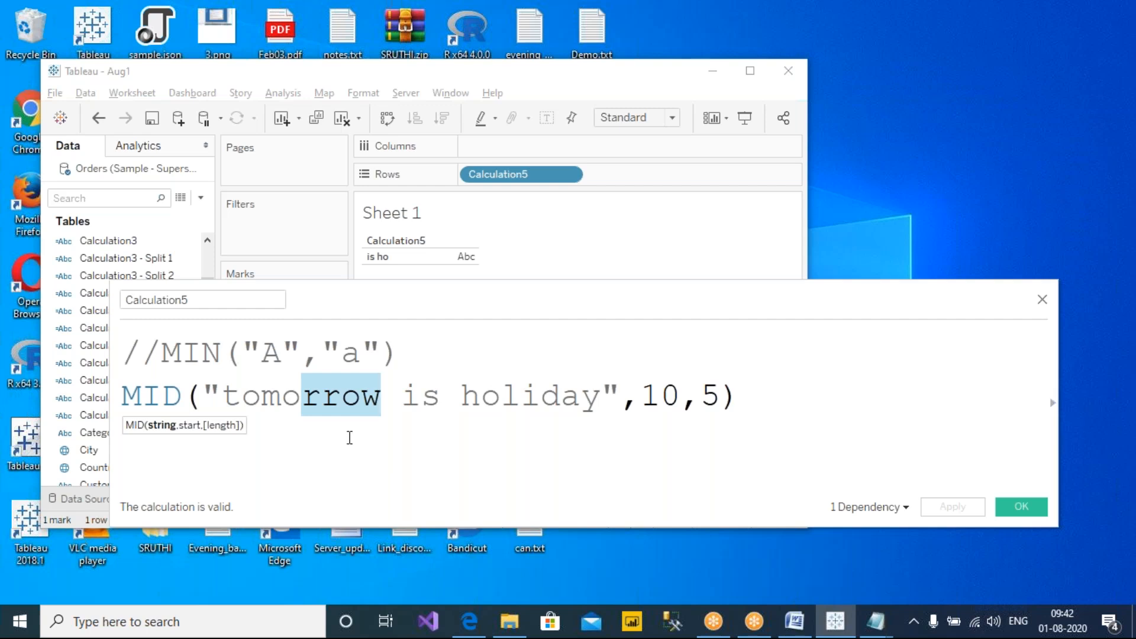
{"action": "left_click", "coordinate": [833, 401]}
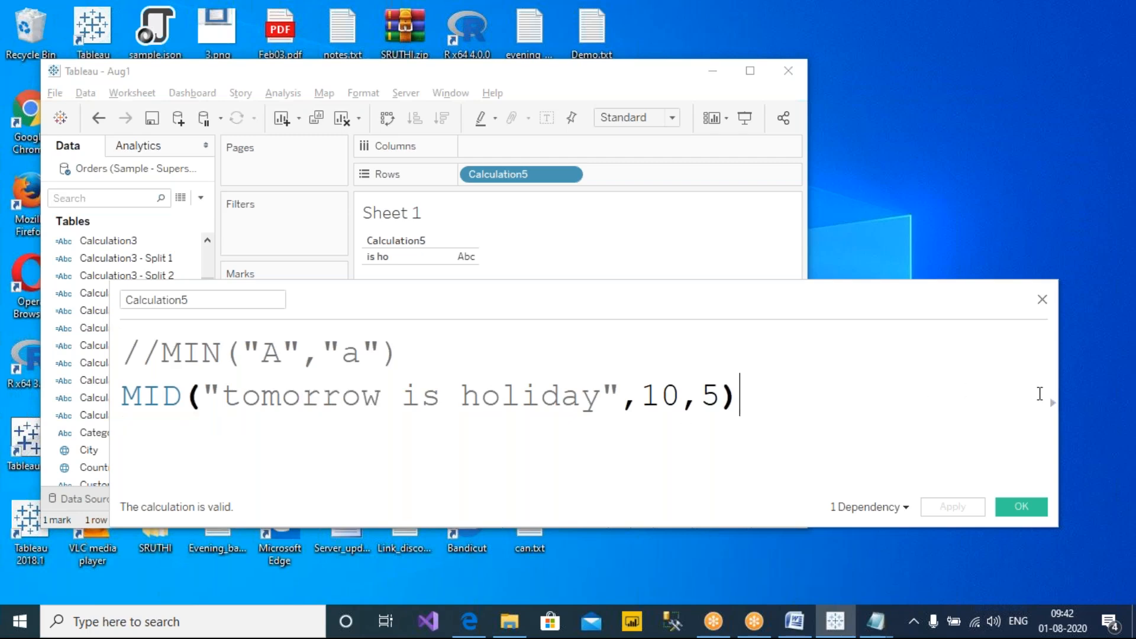
{"action": "left_click", "coordinate": [1053, 403]}
{"action": "left_click_drag", "start_coordinate": [836, 295], "coordinate": [448, 141]}
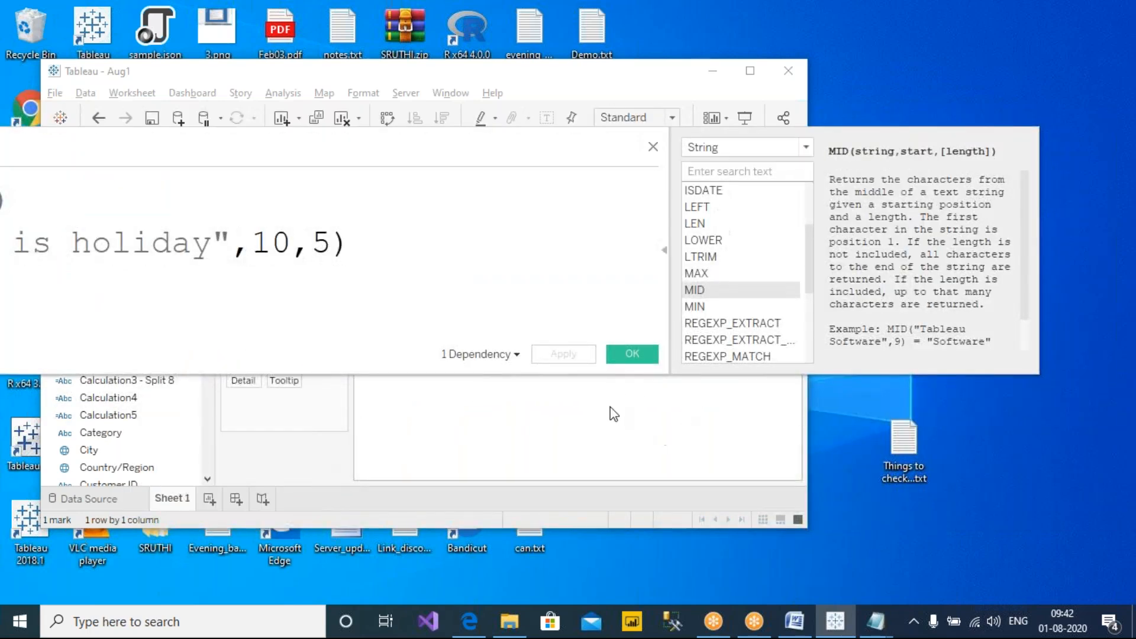
{"action": "left_click_drag", "start_coordinate": [611, 380], "coordinate": [607, 569]}
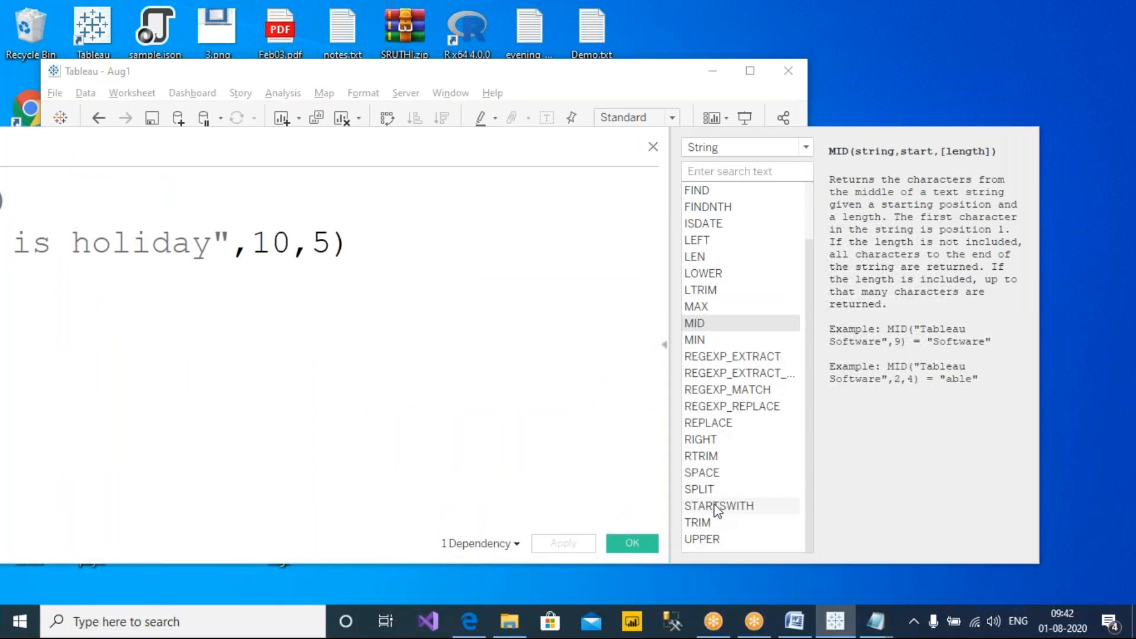
{"action": "left_click", "coordinate": [704, 475]}
Comment out the MID line, move the editor below the Sheet 1 result, and insert the SPACE function on a new line.
{"action": "left_click_drag", "start_coordinate": [325, 147], "coordinate": [706, 200]}
{"action": "left_click", "coordinate": [115, 305]}
{"action": "type", "text": "//MID(\"tomorrow"}
{"action": "left_click", "coordinate": [777, 299]}
{"action": "left_click_drag", "start_coordinate": [775, 205], "coordinate": [722, 275]}
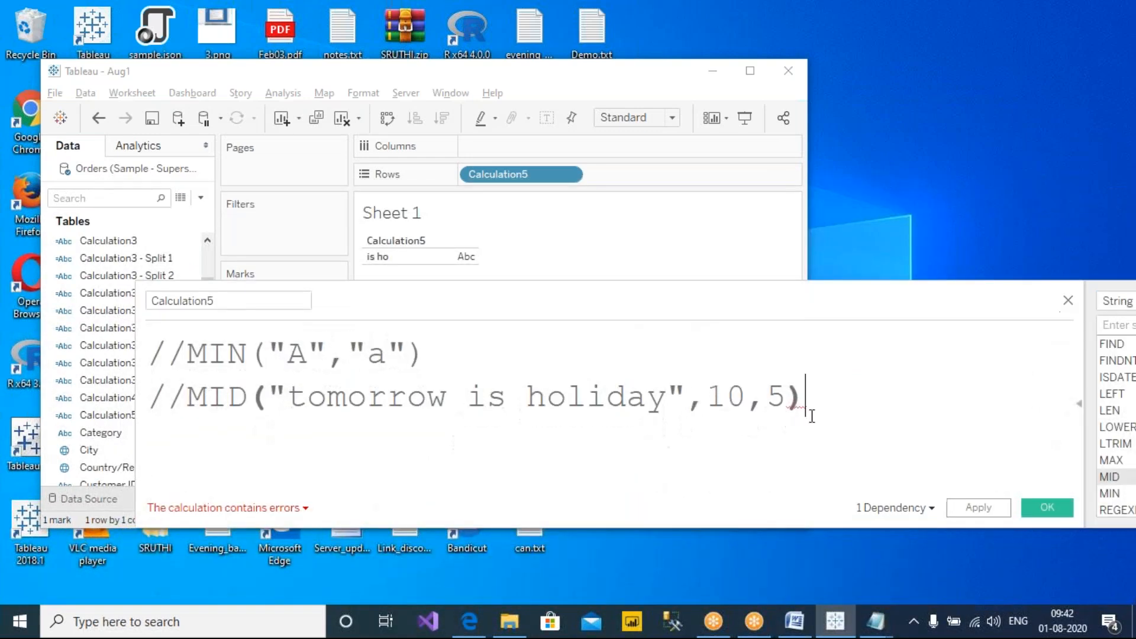
{"action": "key", "text": "Return"}
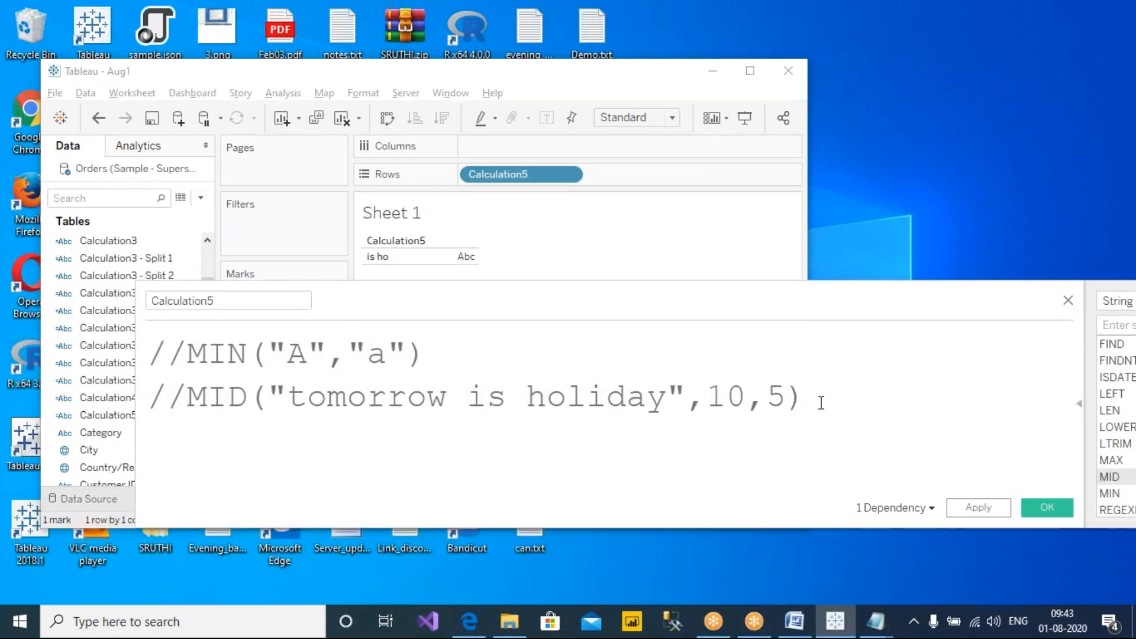
{"action": "type", "text": "SP"}
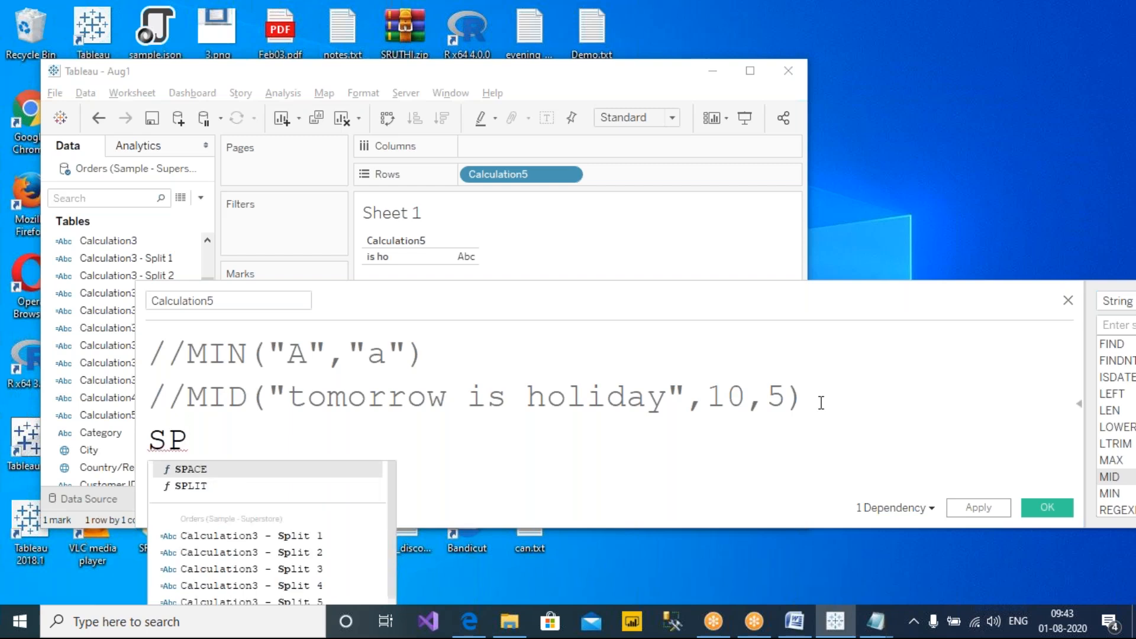
{"action": "key", "text": "Return"}
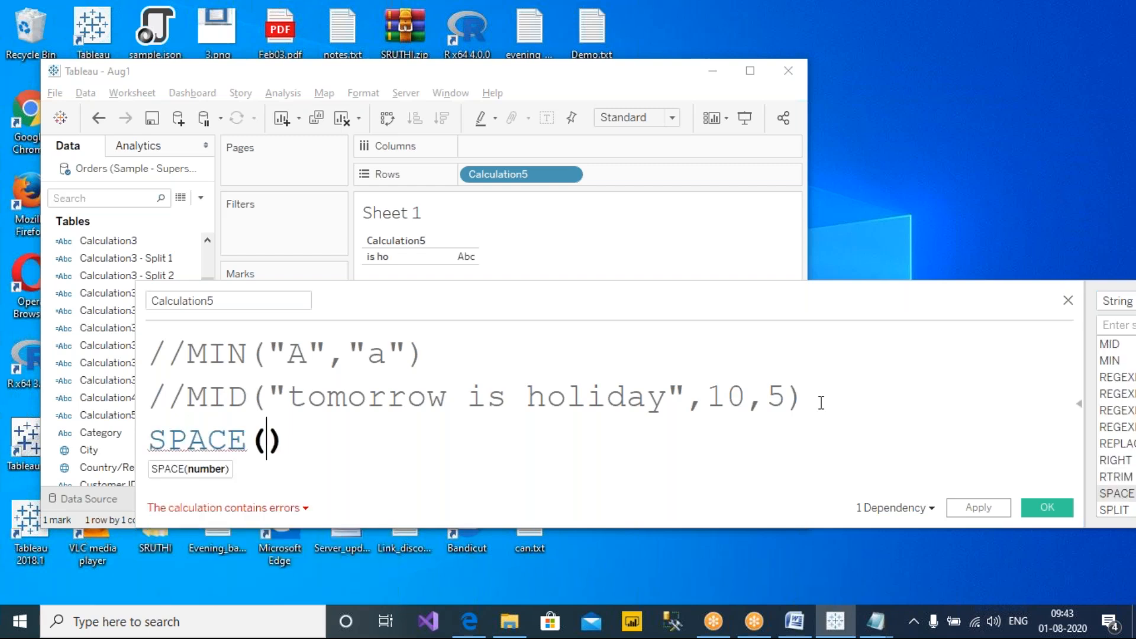
Prefix the SPACE function with the text "Hello" and a plus sign.
{"action": "key", "text": "Left"}
{"action": "key", "text": "Left"}
{"action": "key", "text": "Left"}
{"action": "key", "text": "Left"}
{"action": "key", "text": "Left"}
{"action": "key", "text": "Left"}
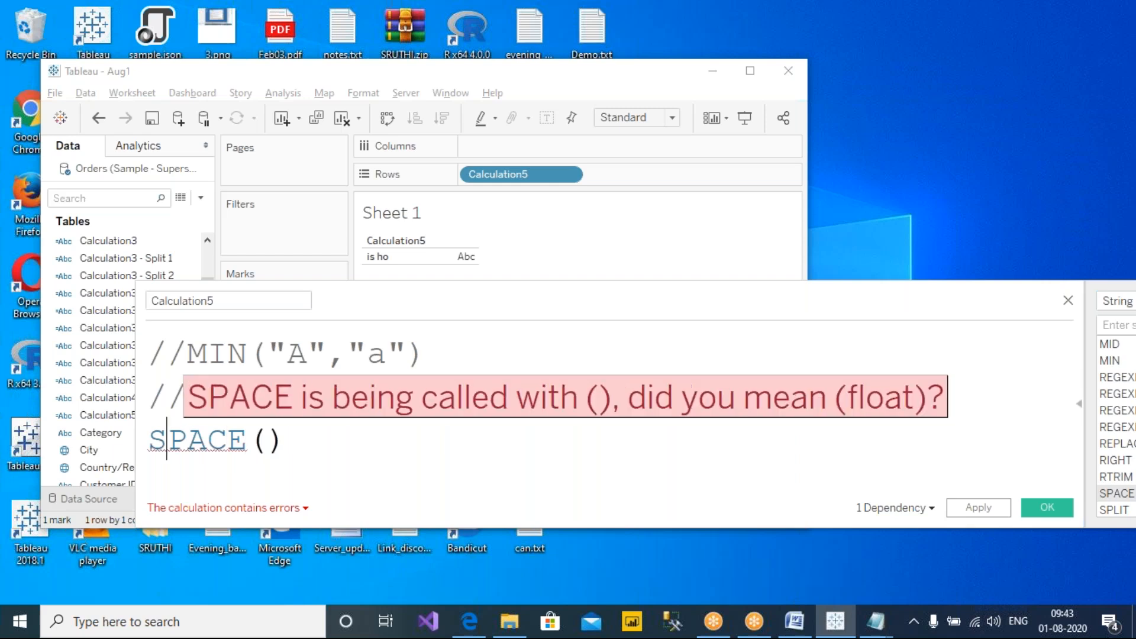
{"action": "type", "text": "\"hEL"}
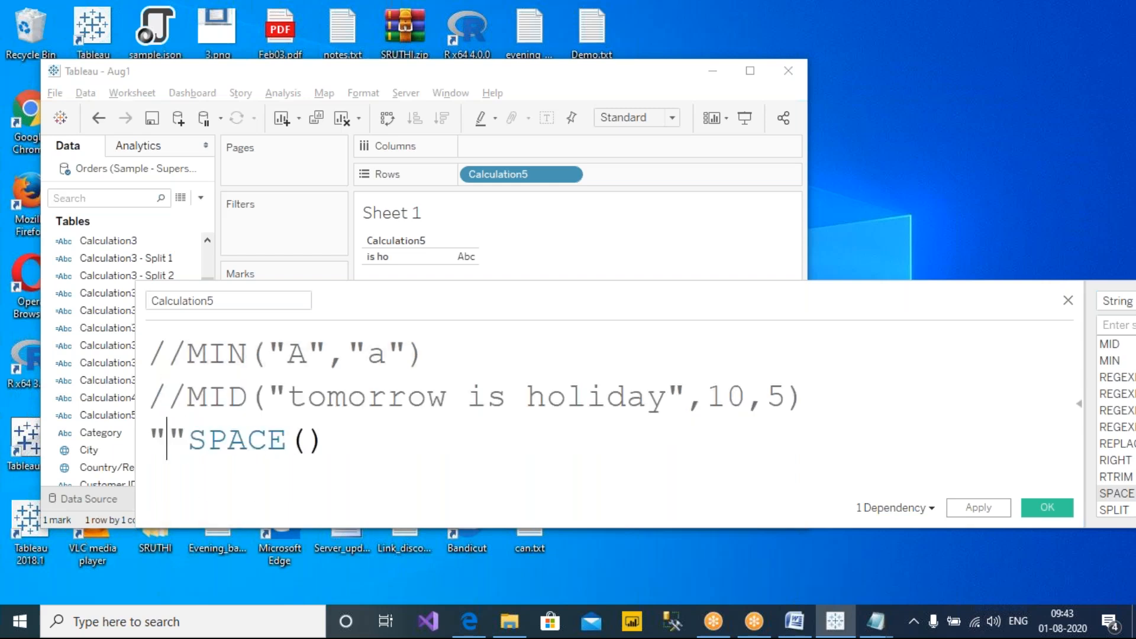
{"action": "type", "text": "LO"}
{"action": "key", "text": "BackSpace"}
{"action": "key", "text": "BackSpace"}
{"action": "key", "text": "BackSpace"}
{"action": "key", "text": "BackSpace"}
{"action": "key", "text": "BackSpace"}
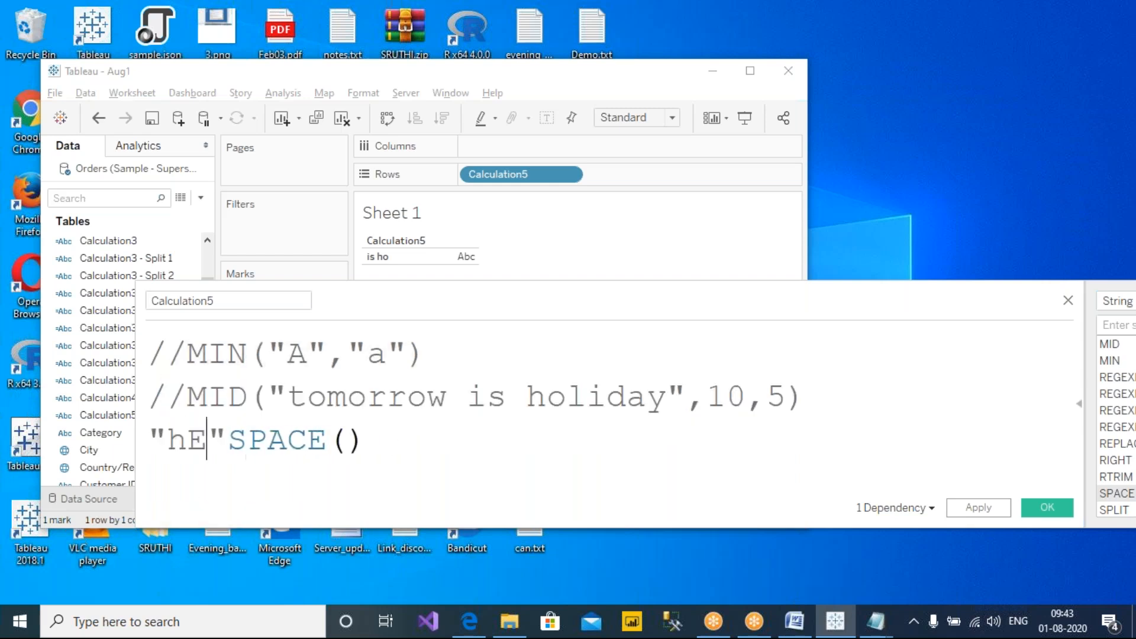
{"action": "type", "text": "Hello"}
{"action": "key", "text": "Right"}
{"action": "type", "text": "+"}
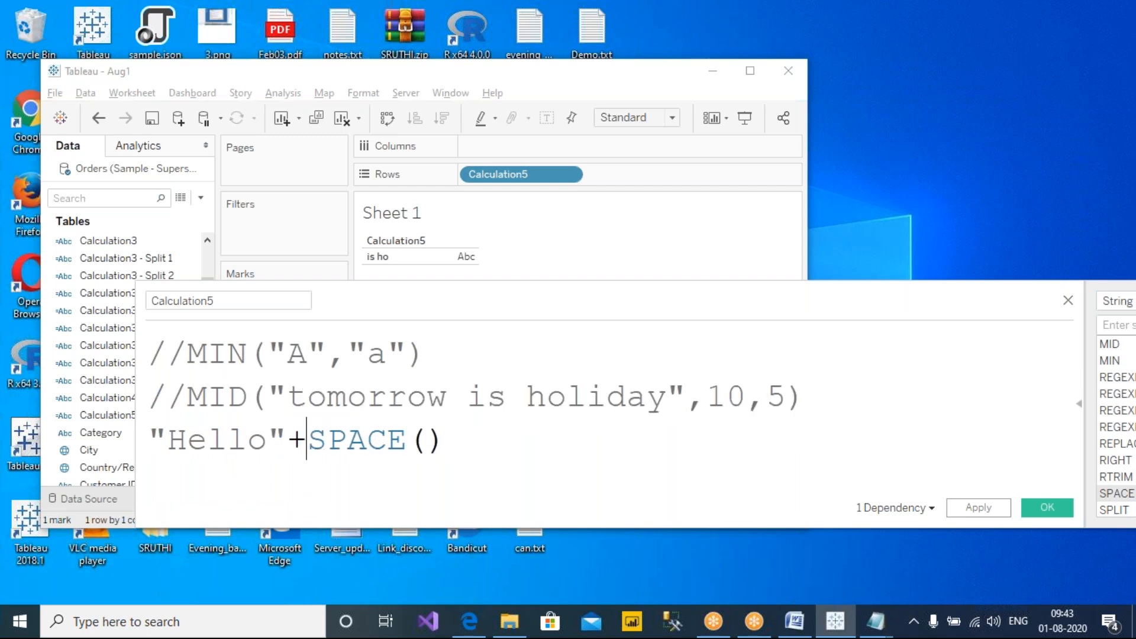
Complete the line as "Hello"+SPACE(5)+"Tableau" and apply the calculation.
{"action": "key", "text": "Left"}
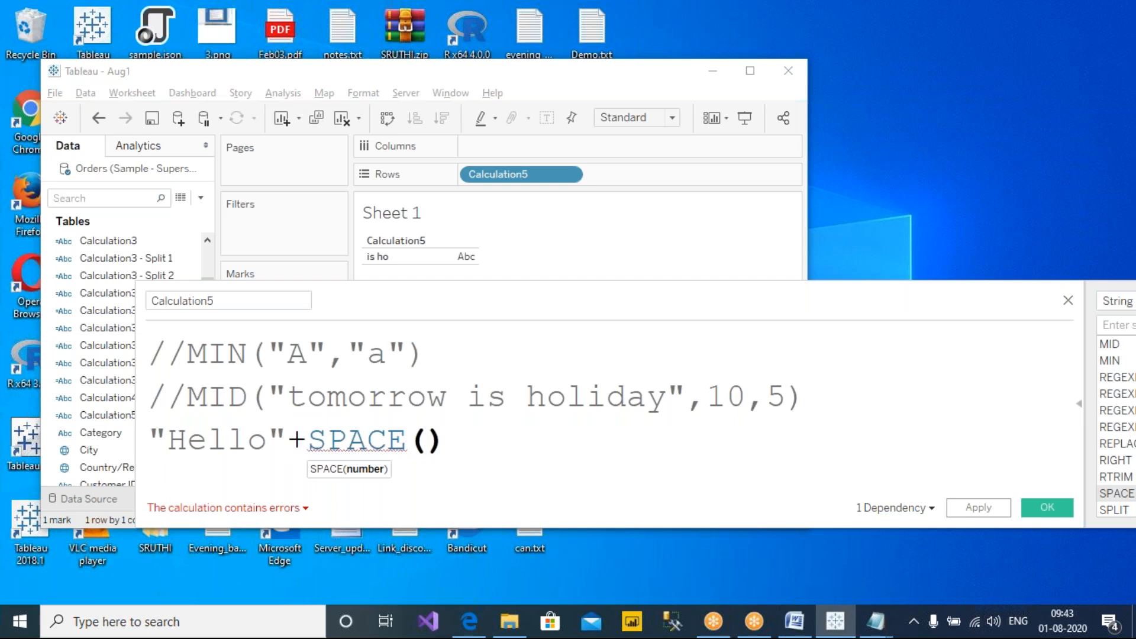
{"action": "type", "text": "5"}
{"action": "key", "text": "Right"}
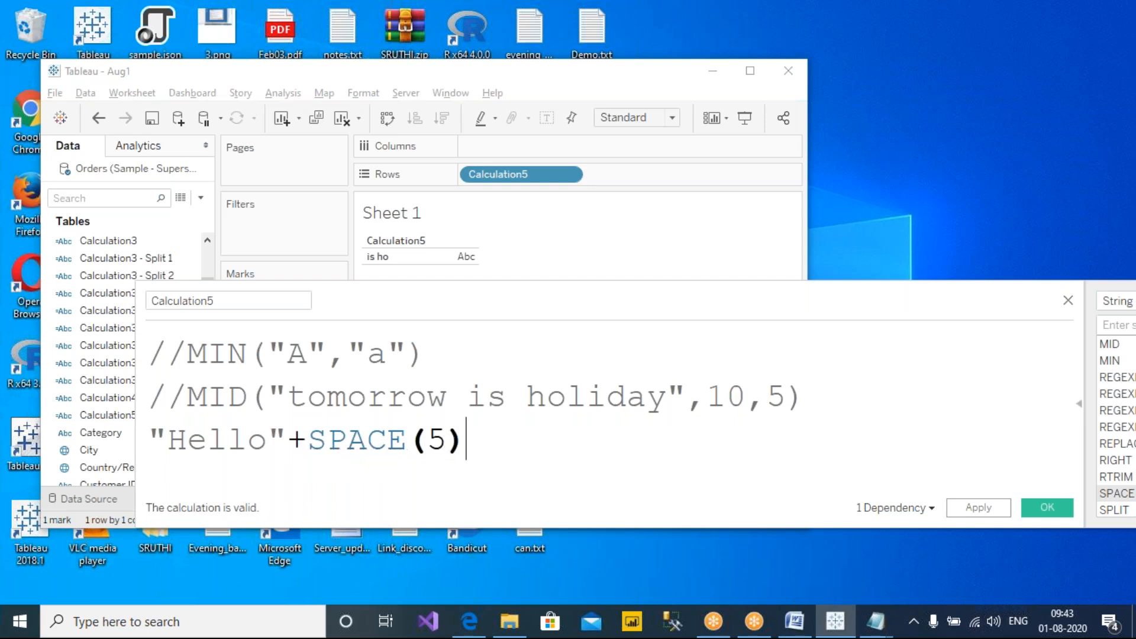
{"action": "type", "text": "+\""}
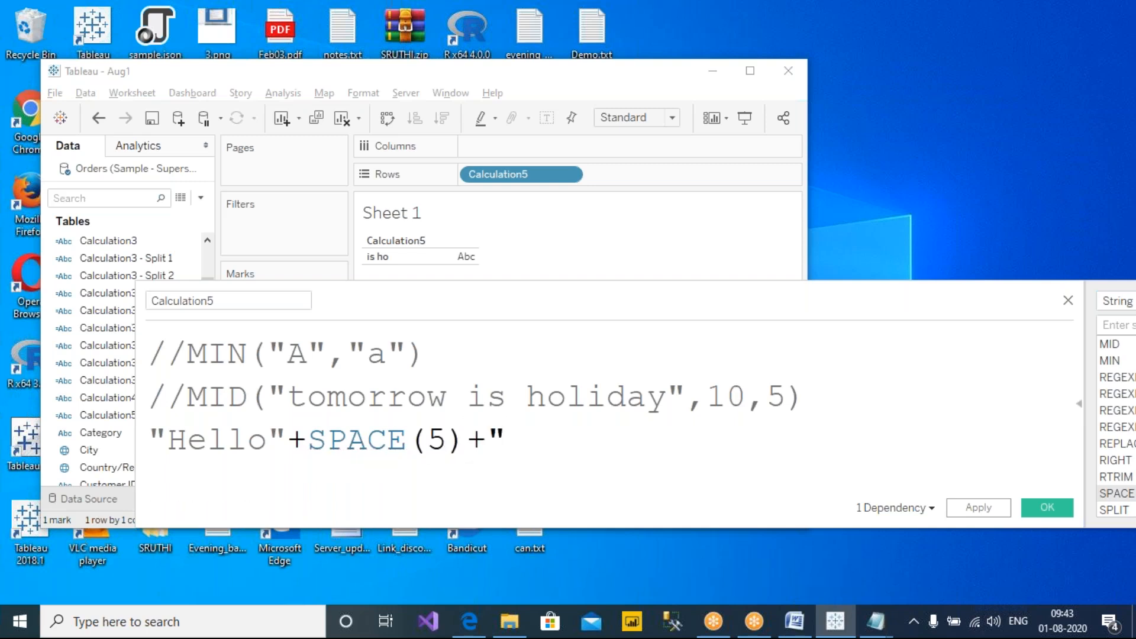
{"action": "type", "text": "Tableau\""}
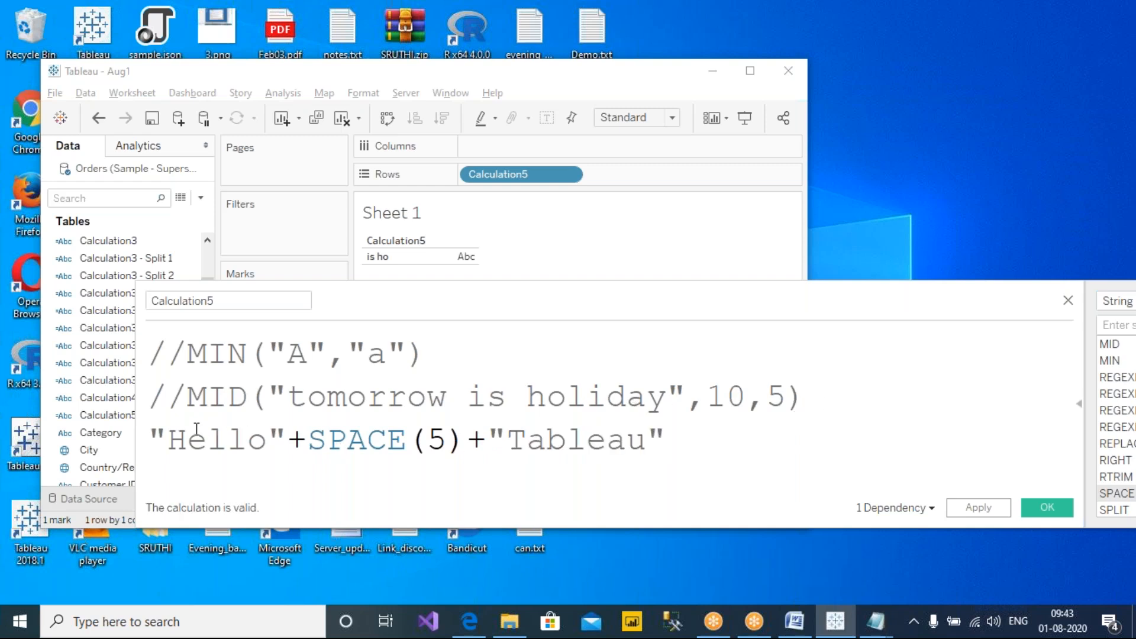
{"action": "left_click_drag", "start_coordinate": [168, 437], "coordinate": [678, 427]}
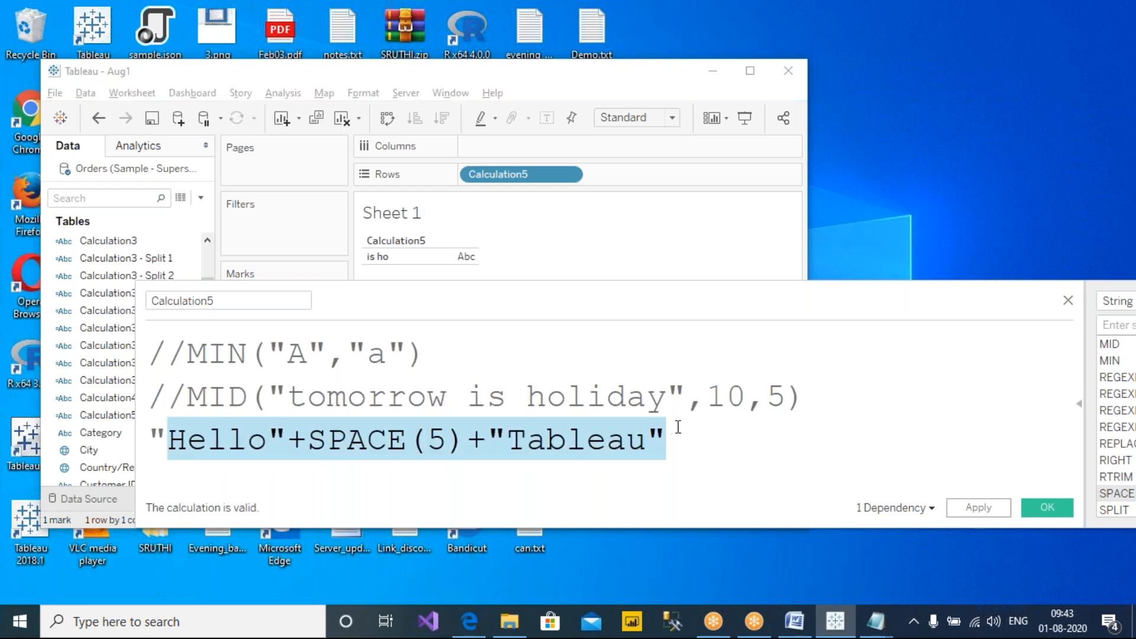
{"action": "left_click", "coordinate": [465, 456]}
{"action": "left_click", "coordinate": [427, 439]}
{"action": "left_click_drag", "start_coordinate": [407, 438], "coordinate": [313, 445]}
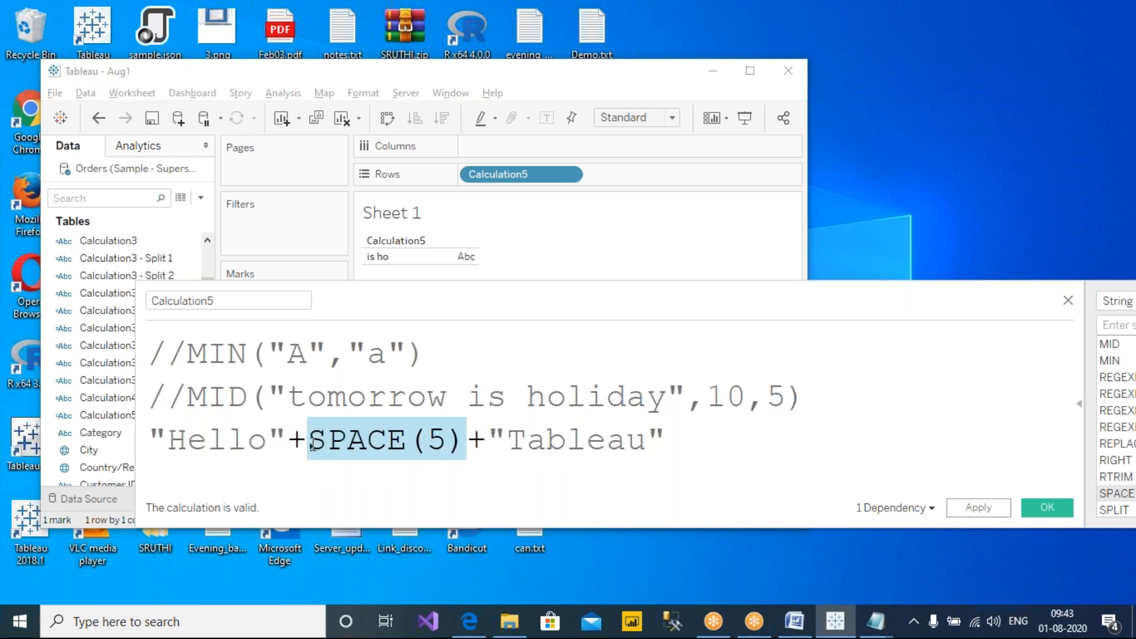
{"action": "left_click", "coordinate": [979, 510]}
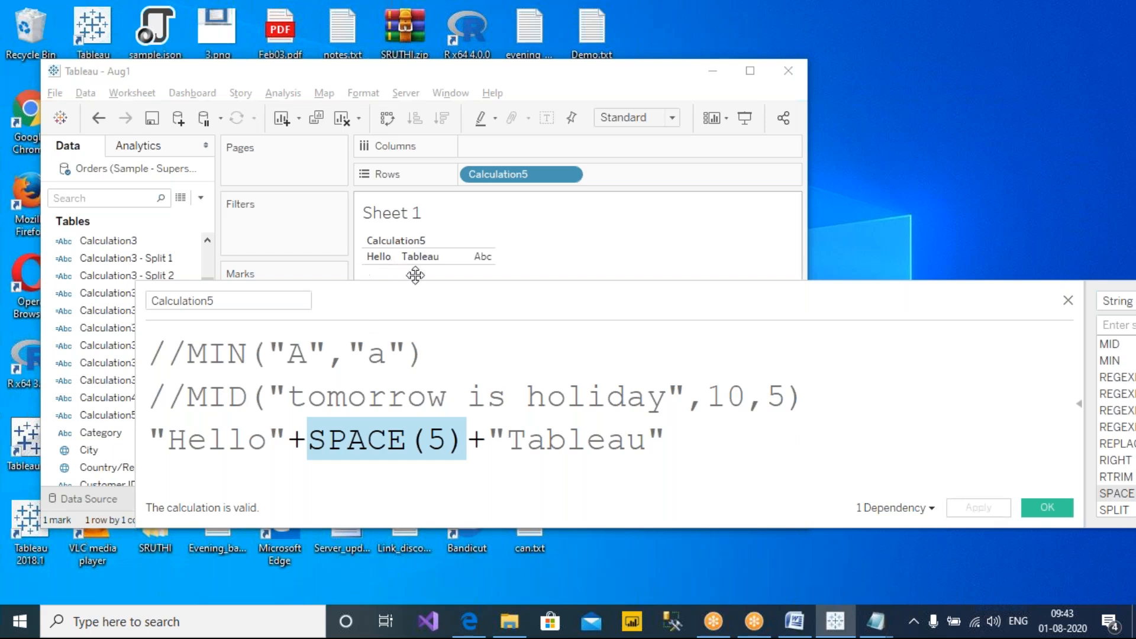
Set the SPACE function's argument to 1 and apply the calculation.
{"action": "left_click_drag", "start_coordinate": [448, 441], "coordinate": [426, 441]}
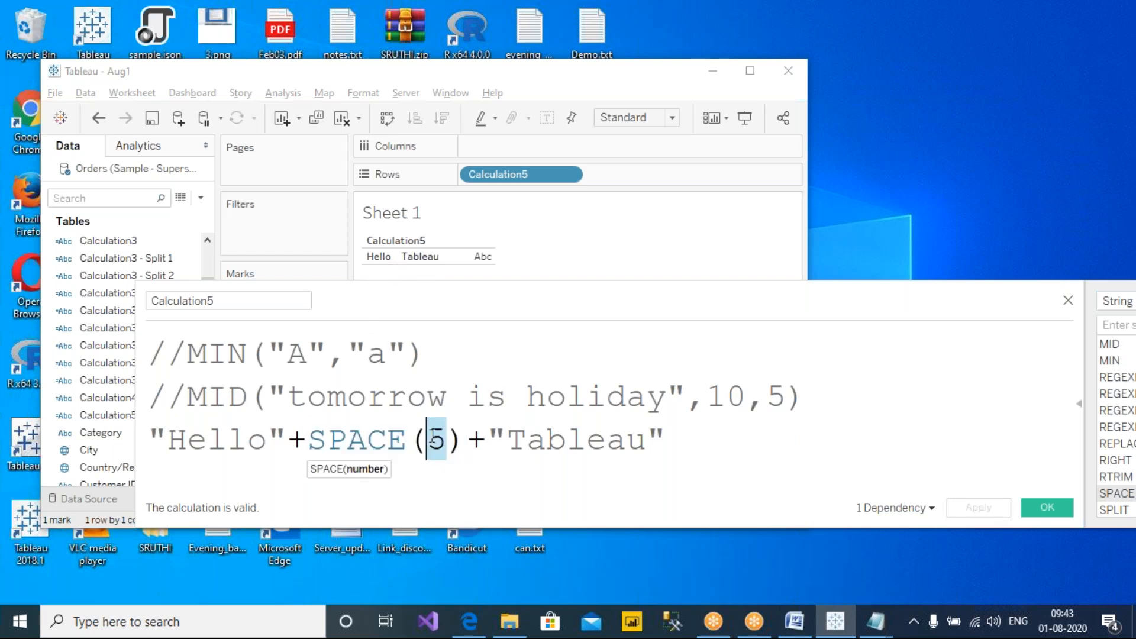
{"action": "type", "text": "1"}
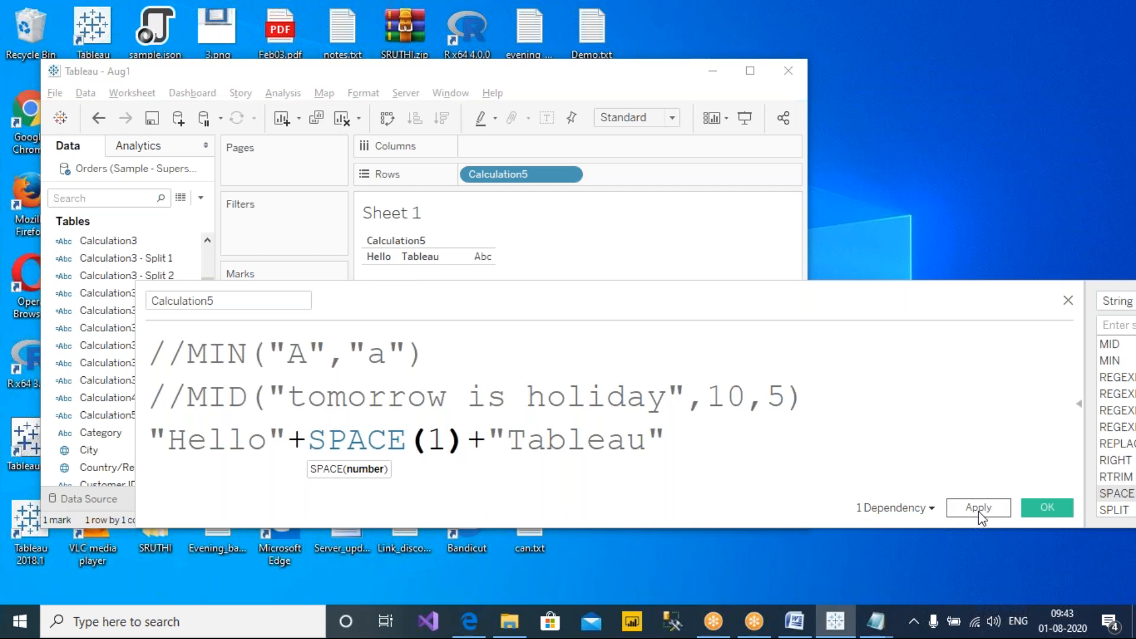
{"action": "left_click", "coordinate": [979, 509]}
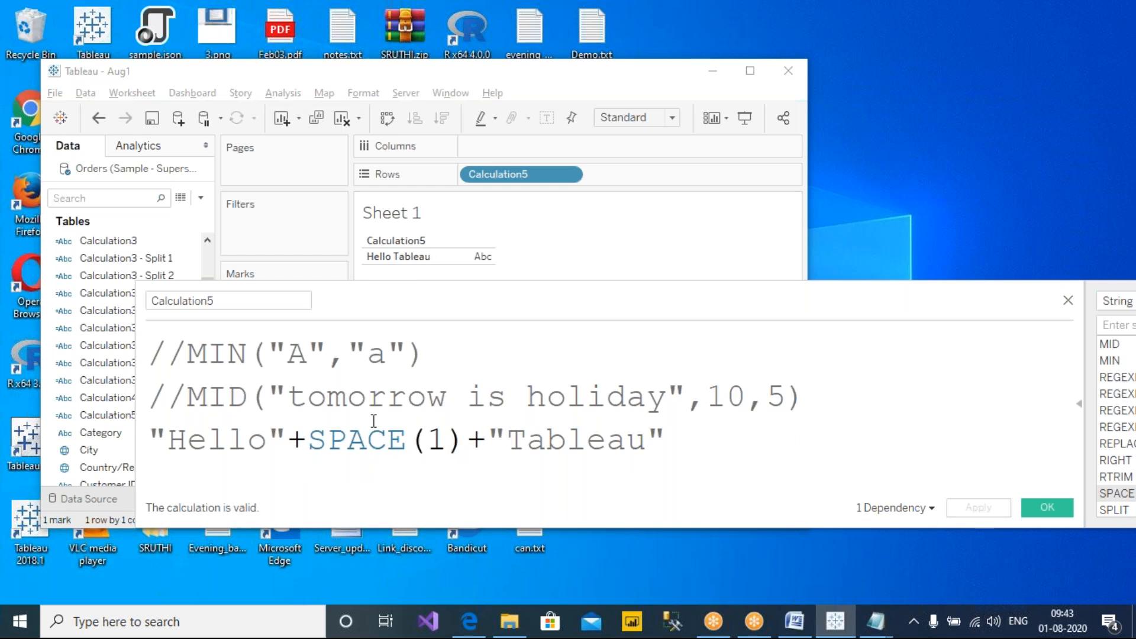
Set the SPACE function's argument to 10 and apply the calculation.
{"action": "double_click", "coordinate": [436, 439]}
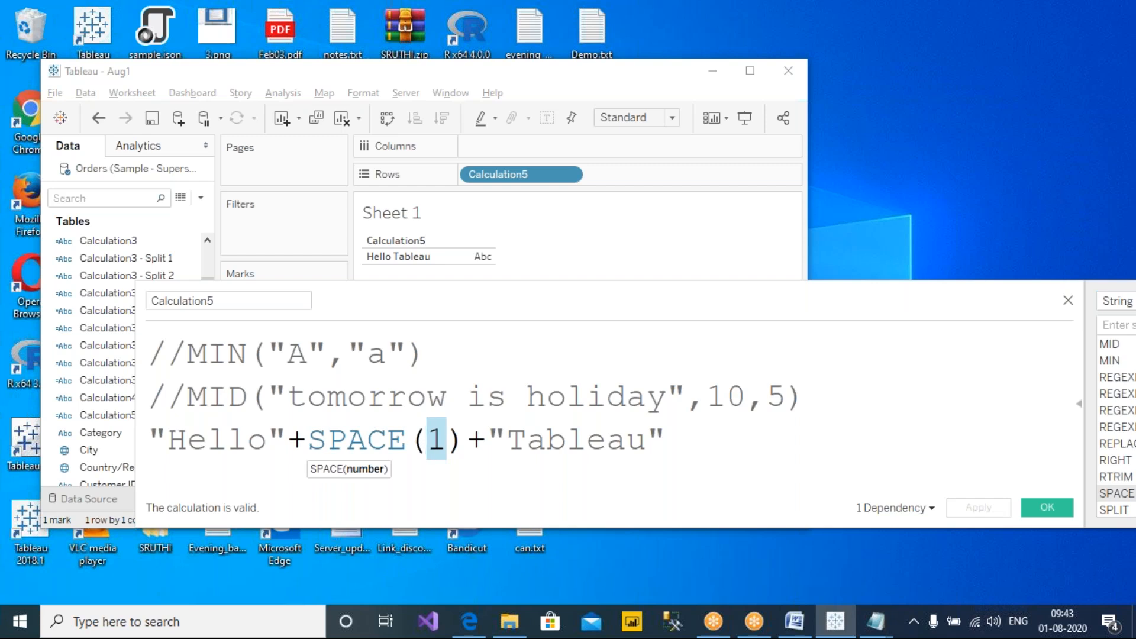
{"action": "type", "text": "10"}
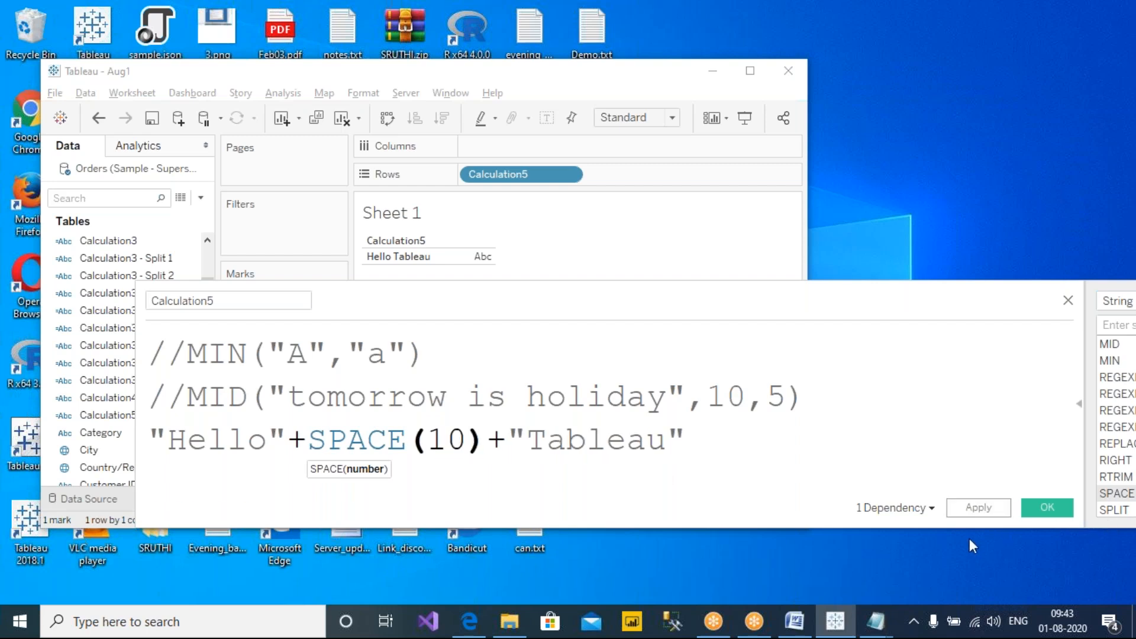
{"action": "left_click", "coordinate": [980, 508]}
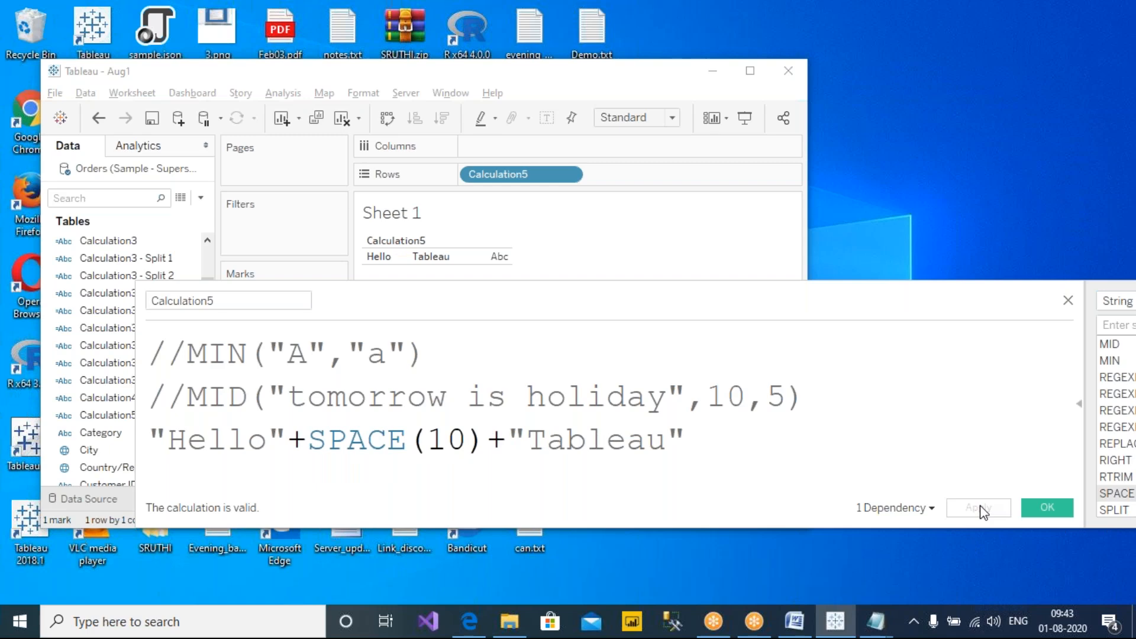
Review the remaining string functions in the reference, including RTRIM, REPLACE and REGEXP_EXTRACT, and close the calculation editor.
{"action": "left_click_drag", "start_coordinate": [827, 304], "coordinate": [476, 278]}
{"action": "left_click_drag", "start_coordinate": [876, 509], "coordinate": [874, 621]}
{"action": "left_click", "coordinate": [817, 522]}
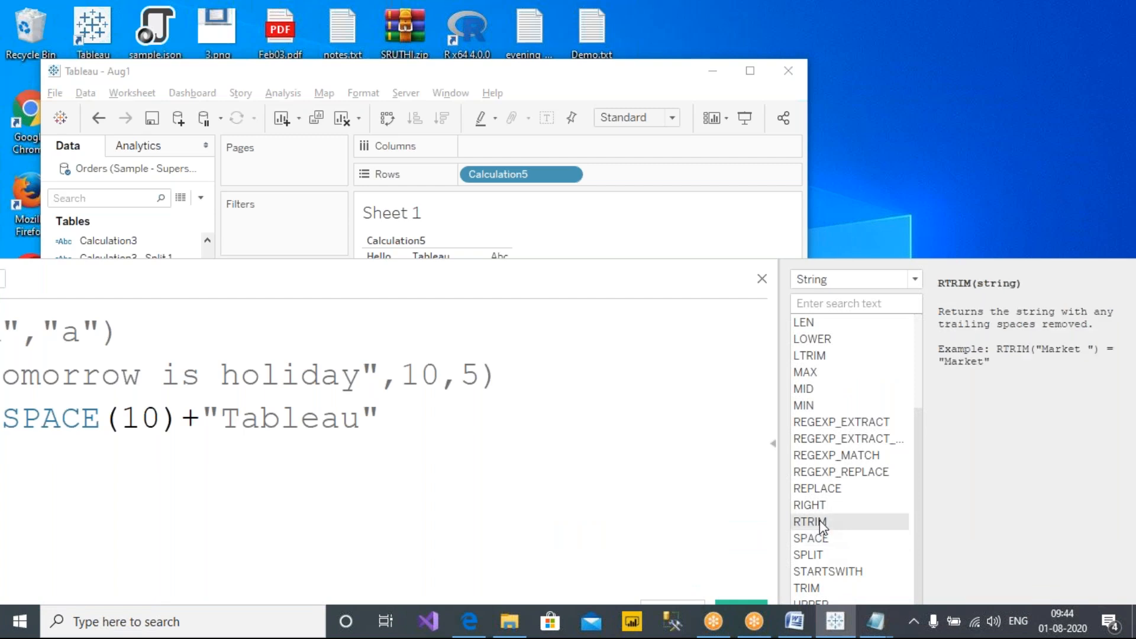
{"action": "left_click", "coordinate": [825, 503]}
{"action": "left_click", "coordinate": [835, 488]}
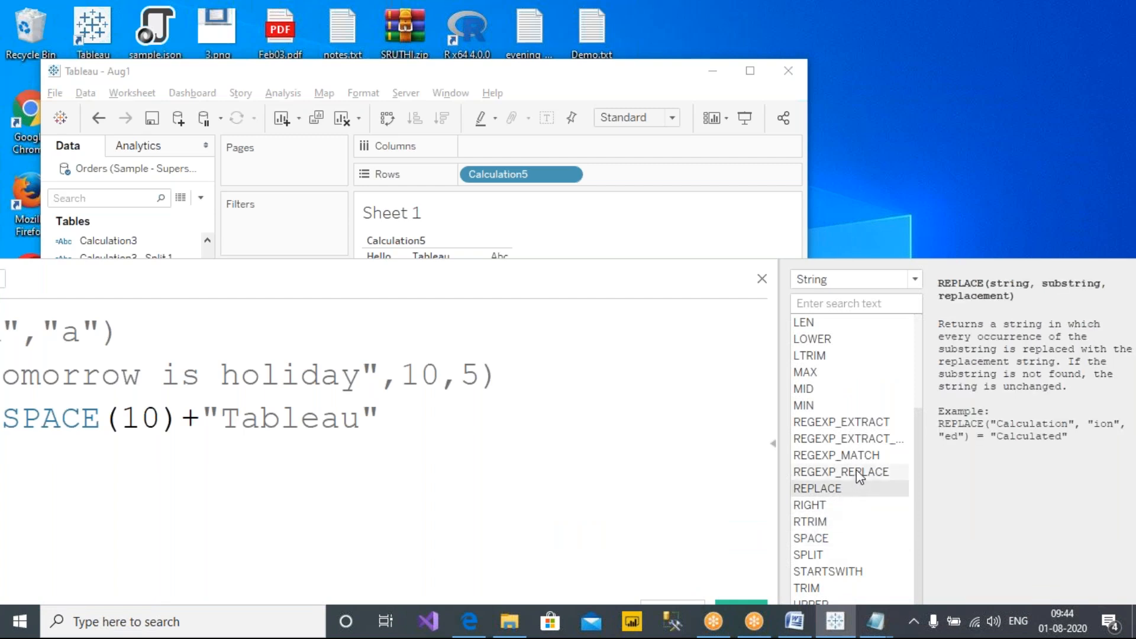
{"action": "left_click", "coordinate": [870, 422]}
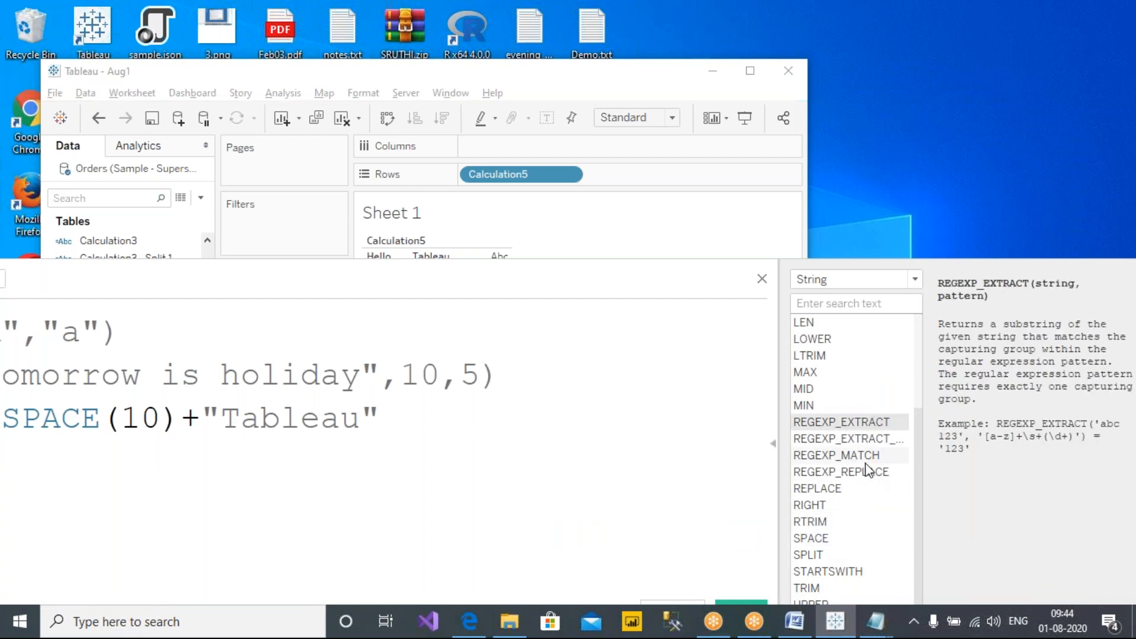
{"action": "scroll", "coordinate": [867, 471], "scroll_direction": "up", "scroll_amount": 1}
{"action": "scroll", "coordinate": [852, 473], "scroll_direction": "up", "scroll_amount": 1}
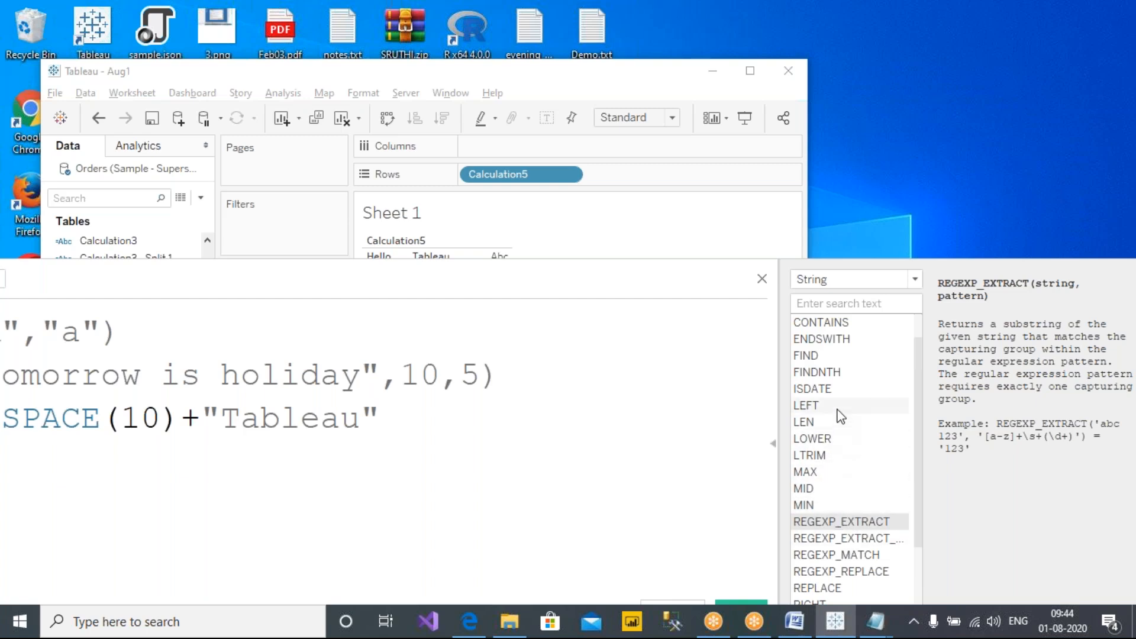
{"action": "scroll", "coordinate": [838, 388], "scroll_direction": "up", "scroll_amount": 1}
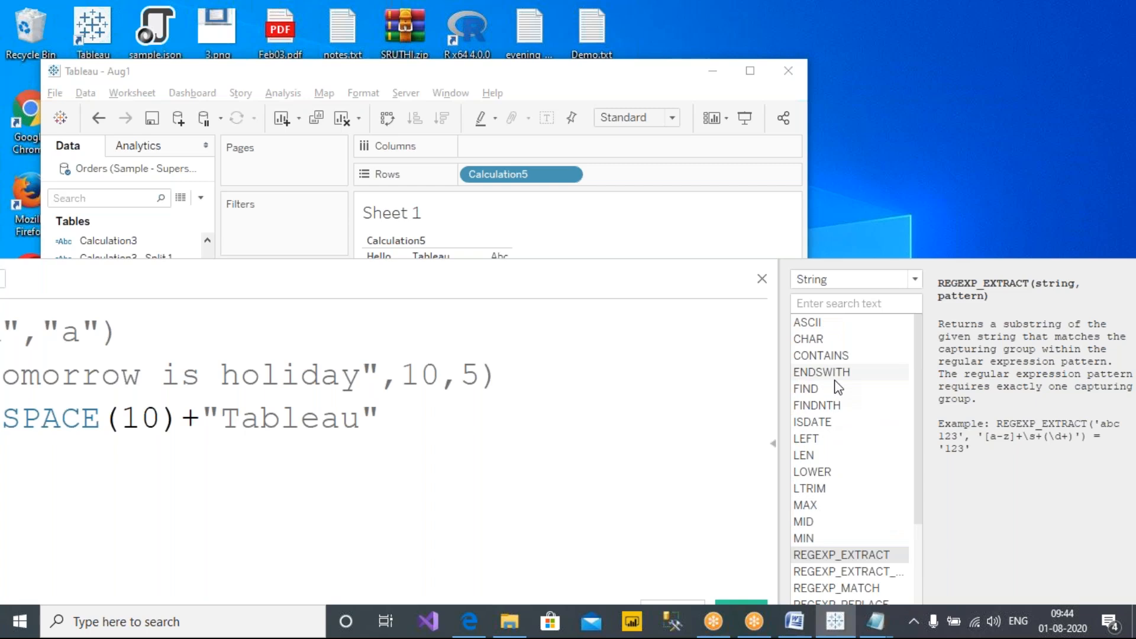
{"action": "left_click", "coordinate": [763, 280]}
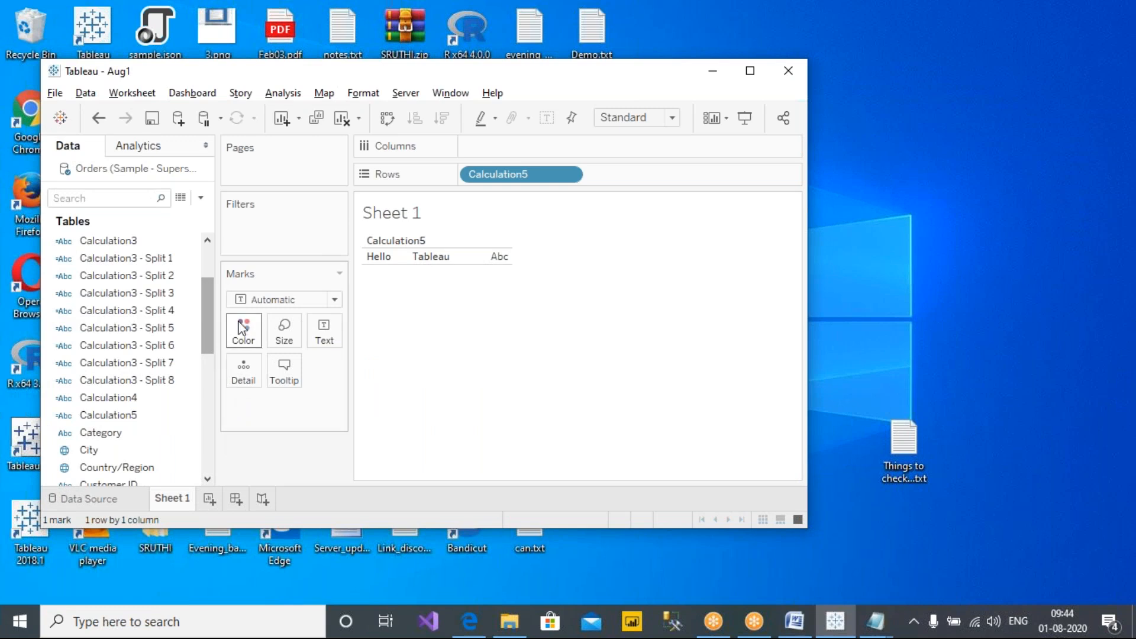
Add a new worksheet and place the Product ID field on Rows.
{"action": "scroll", "coordinate": [198, 319], "scroll_direction": "up", "scroll_amount": 3}
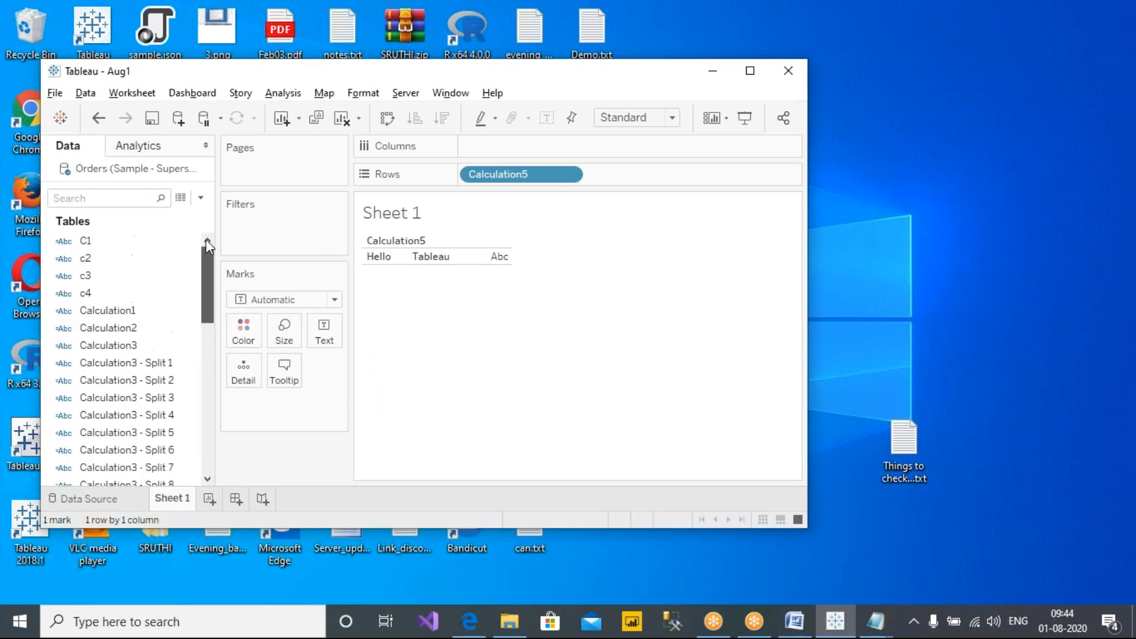
{"action": "left_click", "coordinate": [209, 499]}
{"action": "left_click", "coordinate": [172, 333]}
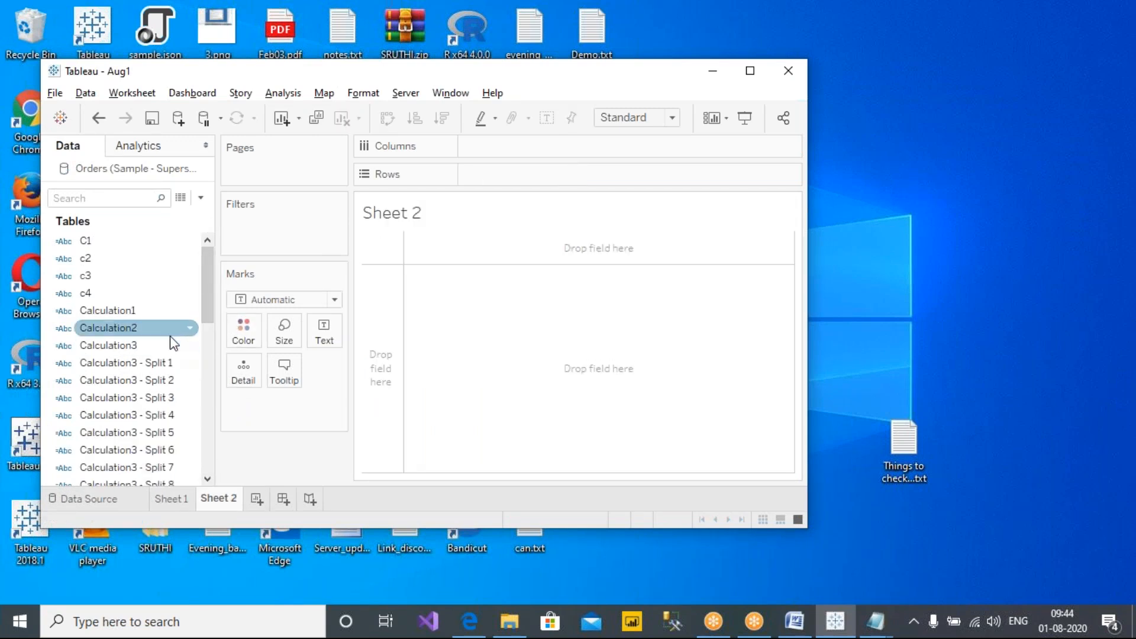
{"action": "scroll", "coordinate": [170, 336], "scroll_direction": "down", "scroll_amount": 2}
{"action": "scroll", "coordinate": [167, 336], "scroll_direction": "down", "scroll_amount": 4}
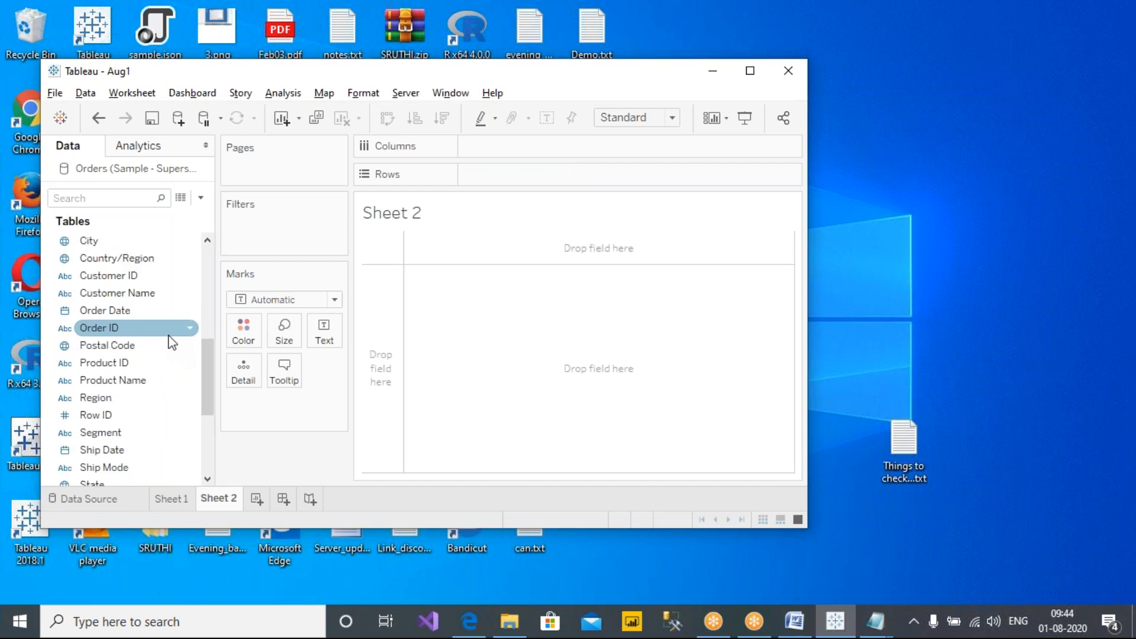
{"action": "left_click_drag", "start_coordinate": [105, 364], "coordinate": [507, 178]}
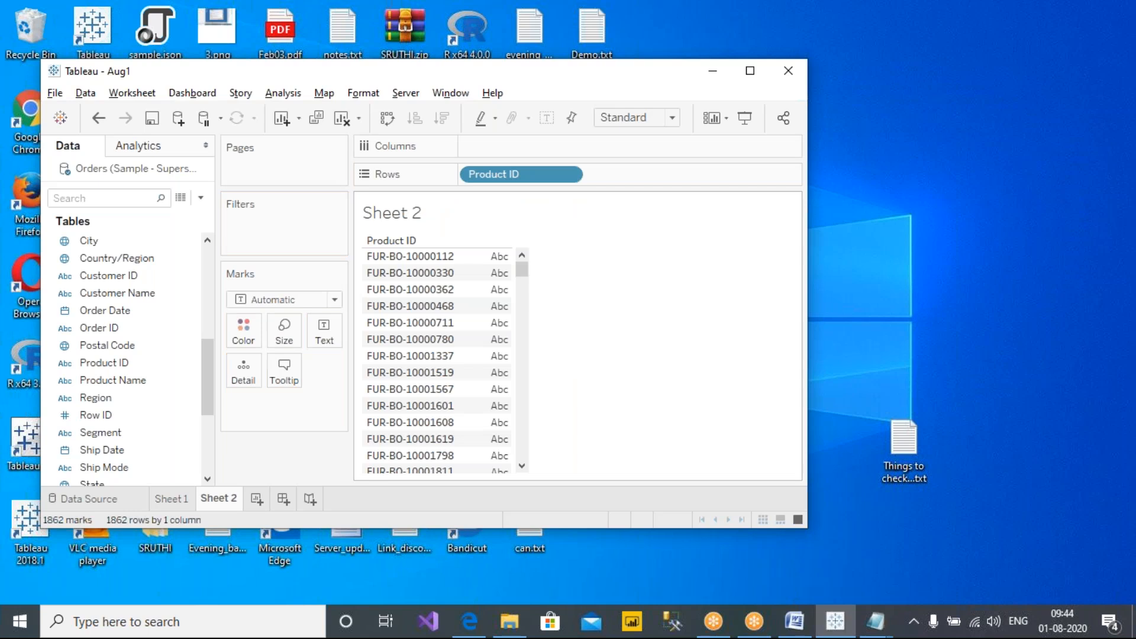
Circle the numeric part of the first Product ID with the screen annotation pen.
{"action": "left_click", "coordinate": [725, 10]}
{"action": "left_click", "coordinate": [731, 50]}
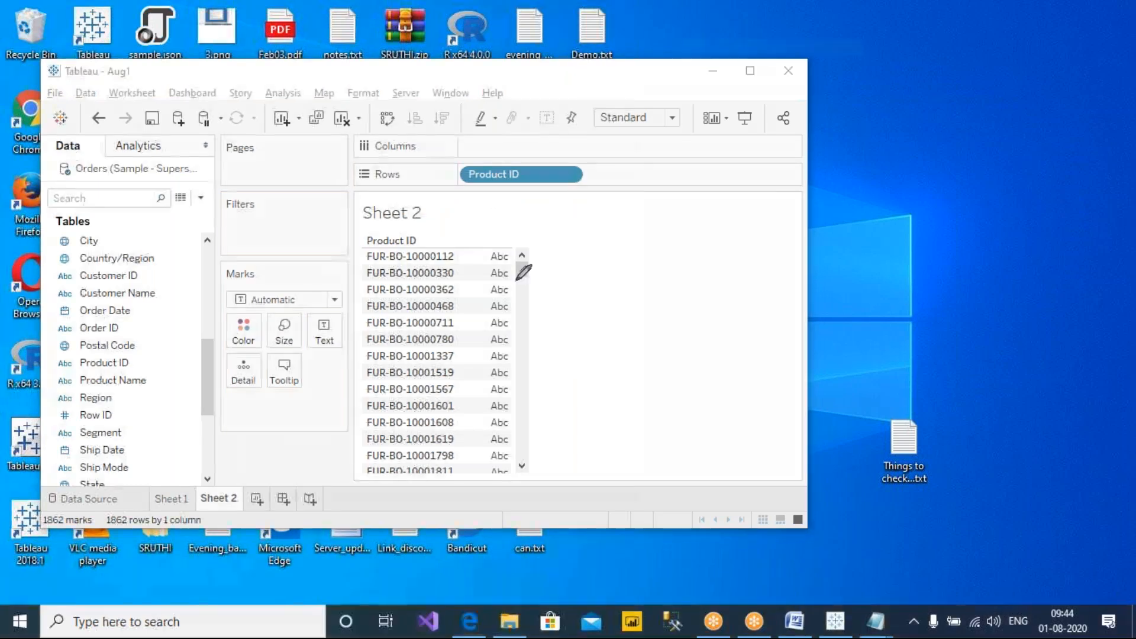
{"action": "mouse_move", "coordinate": [464, 253]}
{"action": "left_mouse_down"}
{"action": "mouse_move", "coordinate": [414, 241]}
{"action": "mouse_move", "coordinate": [404, 256]}
{"action": "mouse_move", "coordinate": [435, 269]}
{"action": "mouse_move", "coordinate": [464, 264]}
{"action": "mouse_move", "coordinate": [467, 250]}
{"action": "left_mouse_up"}
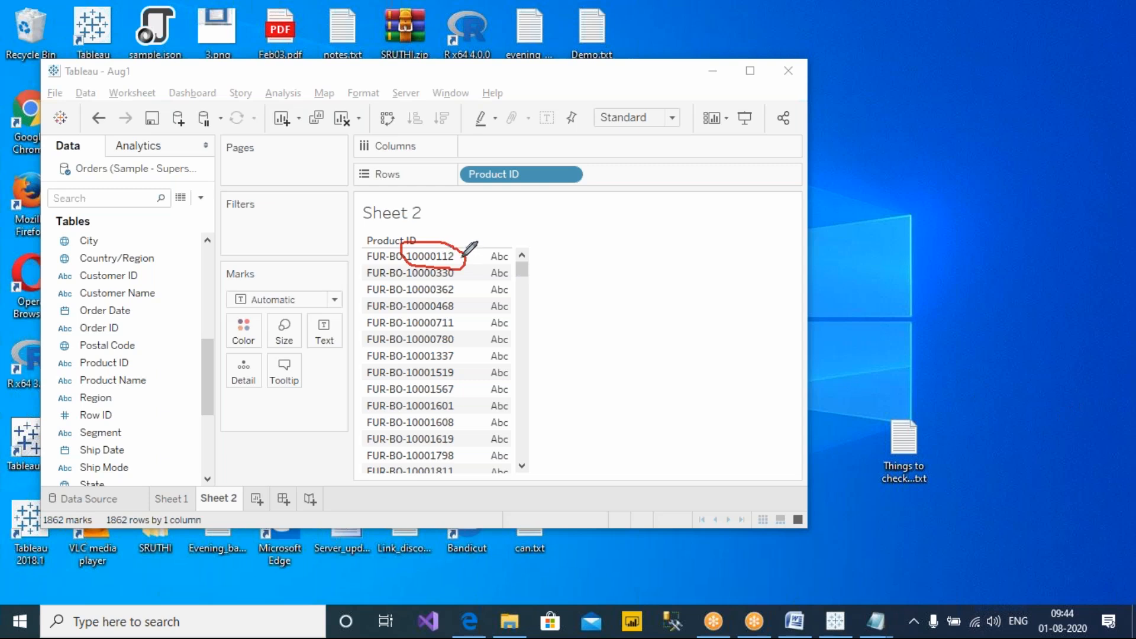
{"action": "key", "text": "Escape"}
Replace the Sheet 2 title text with "RETRIEVE ONLY NO.S FROM PRODUCT ID.".
{"action": "left_click", "coordinate": [405, 213]}
{"action": "double_click", "coordinate": [405, 213]}
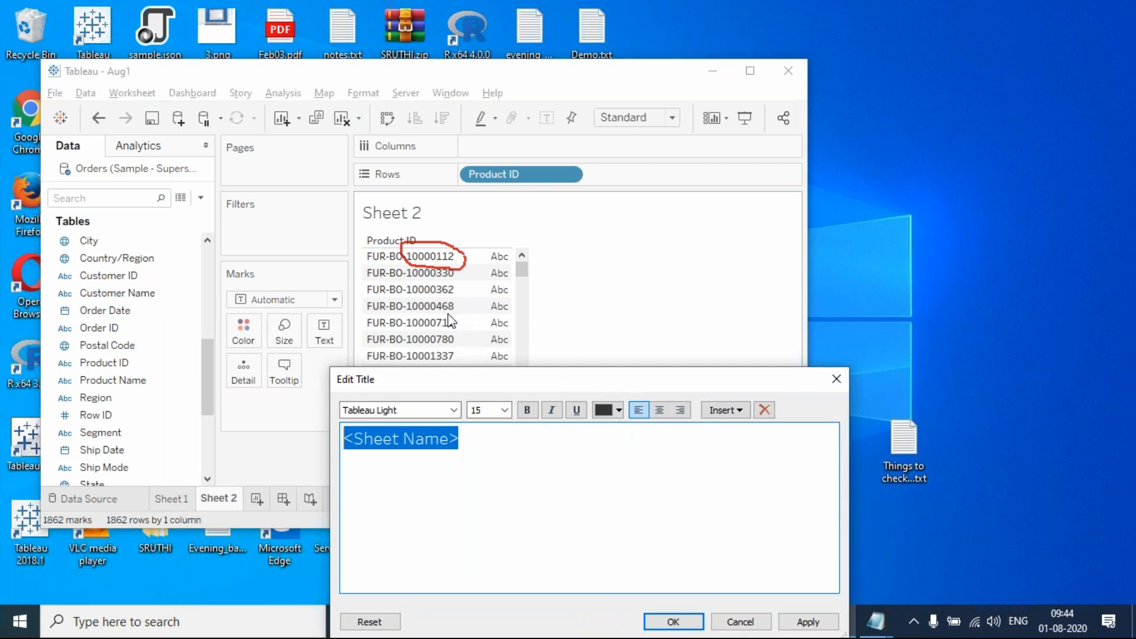
{"action": "left_click_drag", "start_coordinate": [563, 479], "coordinate": [113, 420]}
{"action": "type", "text": "RET"}
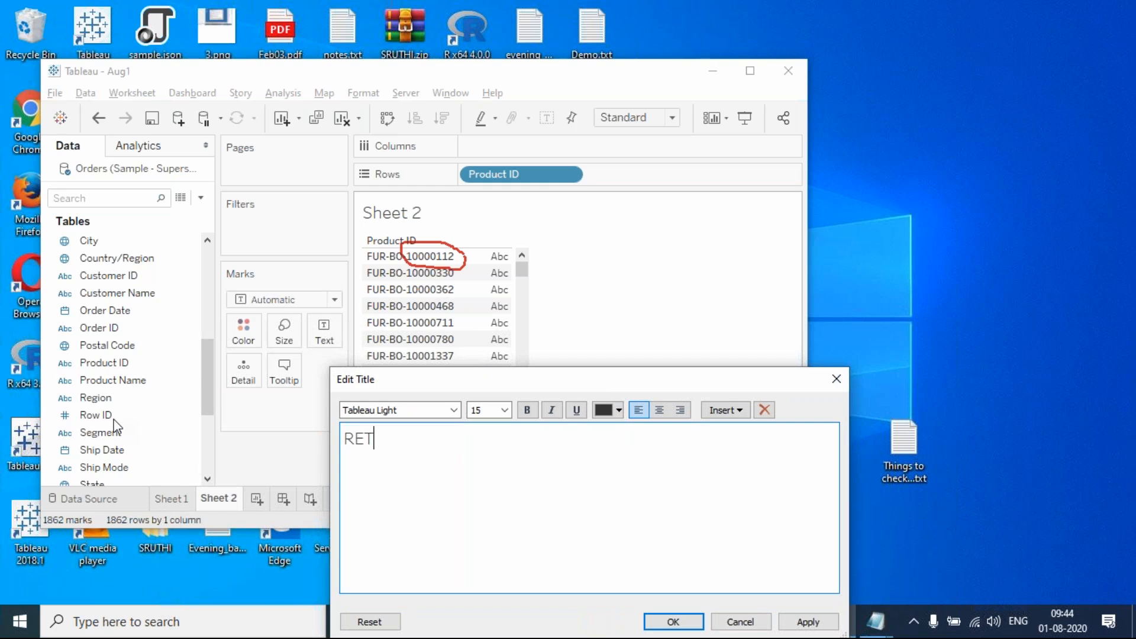
{"action": "type", "text": "RIEVE ONLY NO.S FROM PRODUCT ID."}
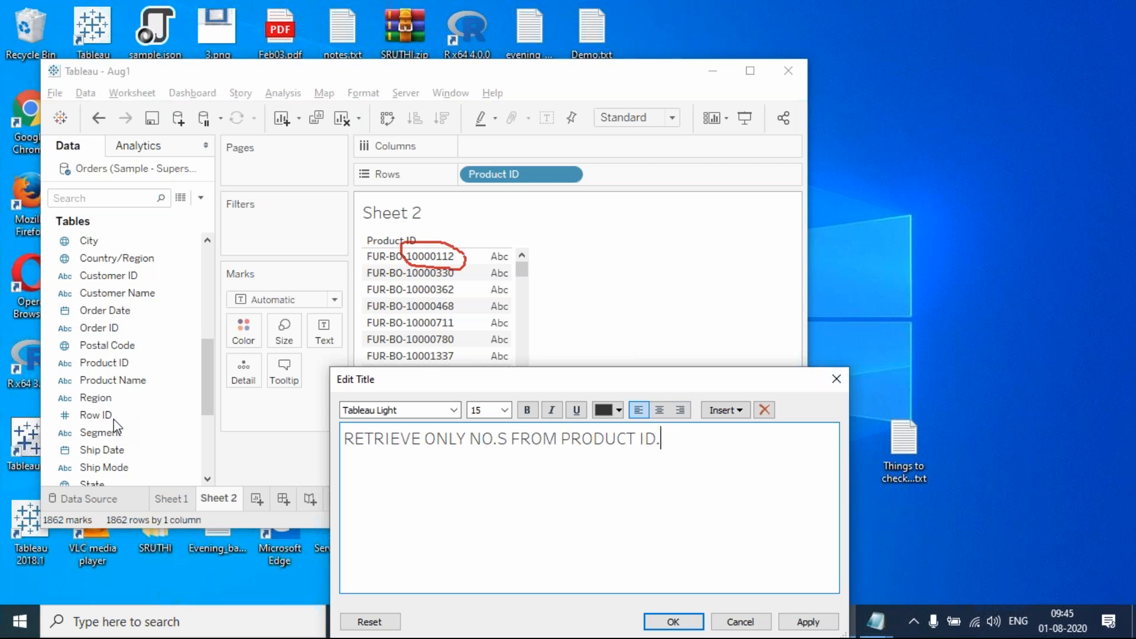
Make the whole Sheet 2 title bold and clear the red pen mark from the Product ID list.
{"action": "key", "text": "ctrl+a"}
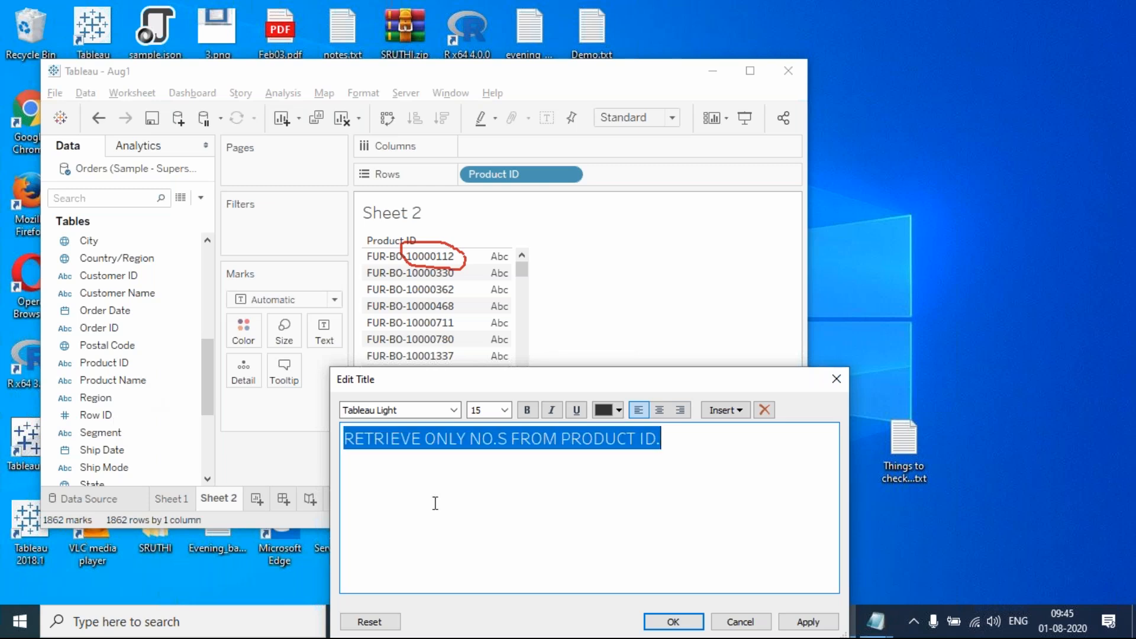
{"action": "key", "text": "ctrl+b"}
{"action": "left_click", "coordinate": [752, 517]}
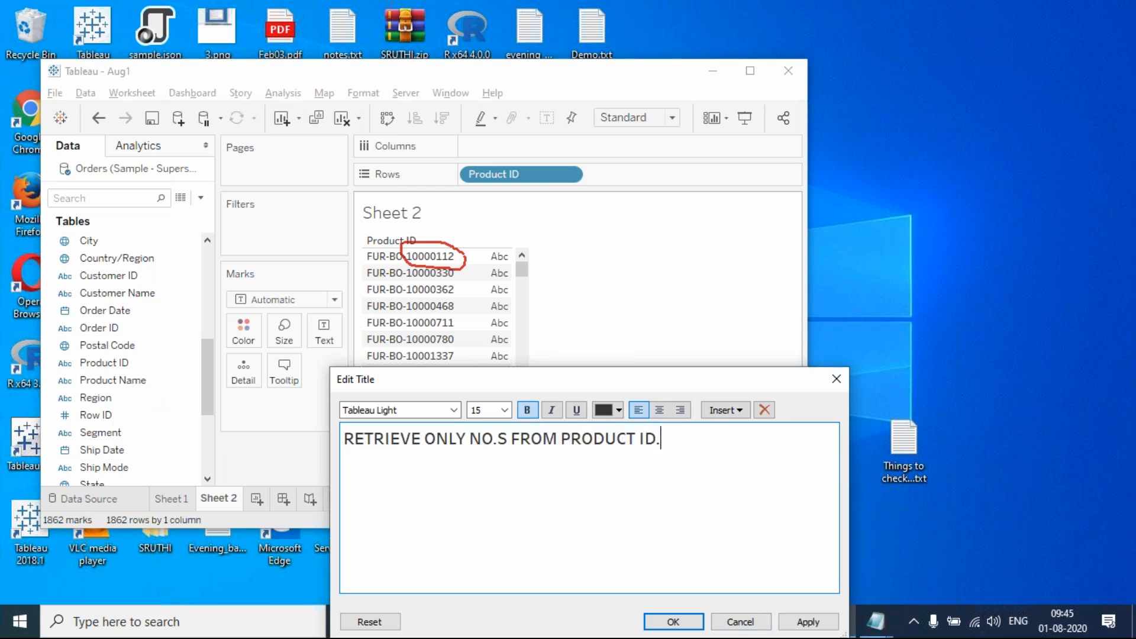
{"action": "left_click", "coordinate": [808, 622]}
{"action": "left_click", "coordinate": [673, 621]}
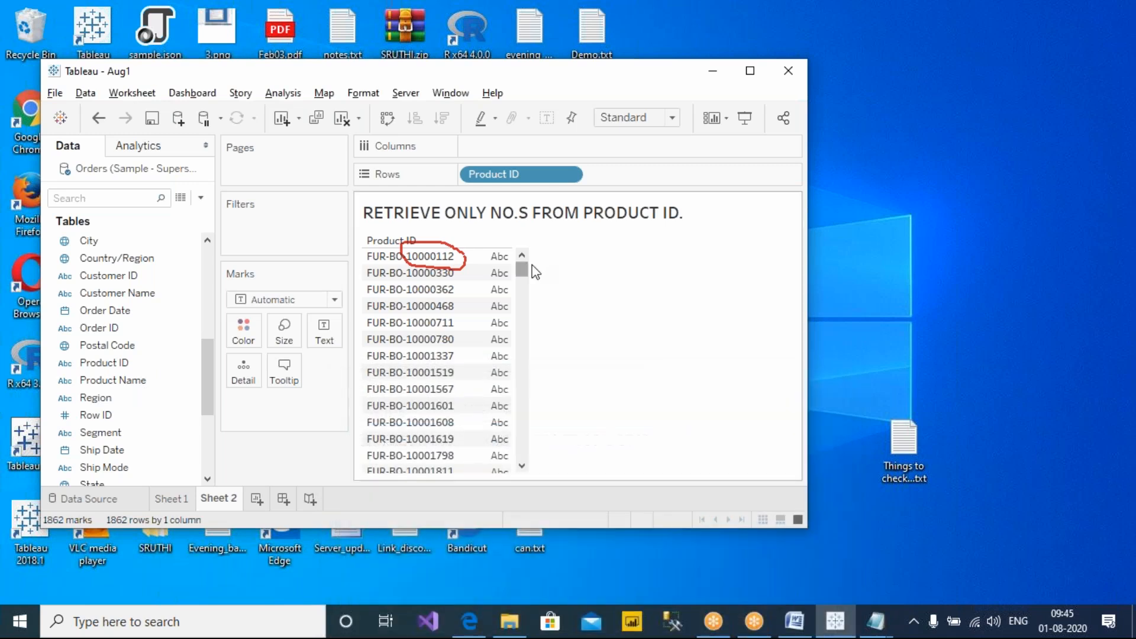
{"action": "left_click", "coordinate": [708, 5]}
{"action": "left_click", "coordinate": [742, 118]}
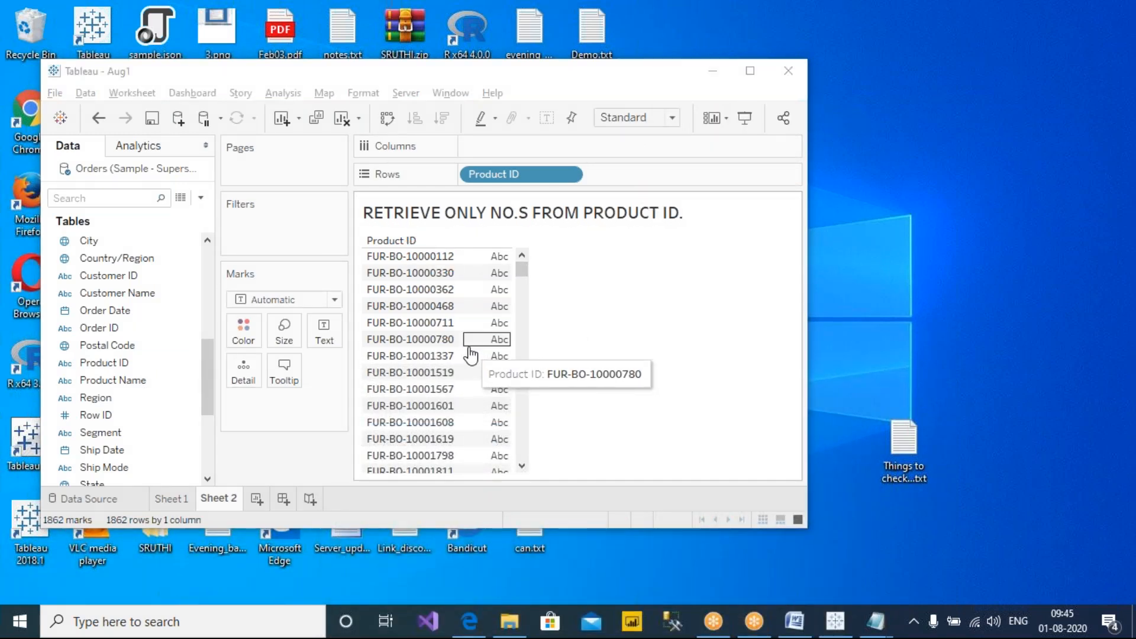
Add another worksheet and place the Customer Name field on Rows.
{"action": "left_click", "coordinate": [258, 501]}
{"action": "mouse_move", "coordinate": [208, 375]}
{"action": "left_mouse_down"}
{"action": "mouse_move", "coordinate": [212, 340]}
{"action": "mouse_move", "coordinate": [210, 366]}
{"action": "left_mouse_up"}
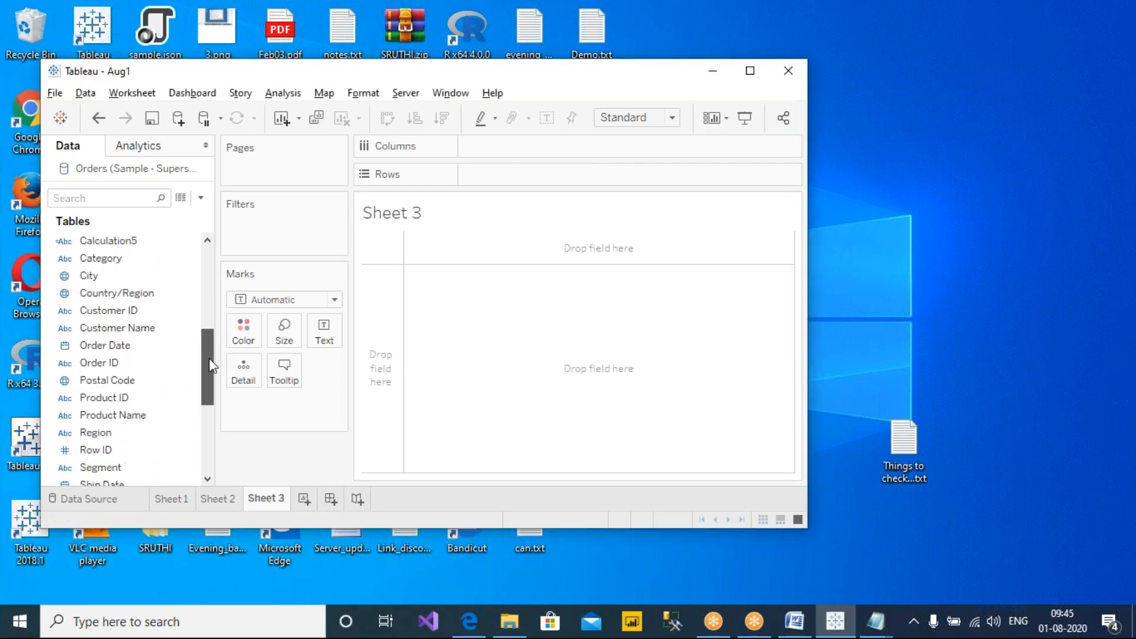
{"action": "left_click_drag", "start_coordinate": [144, 327], "coordinate": [631, 181]}
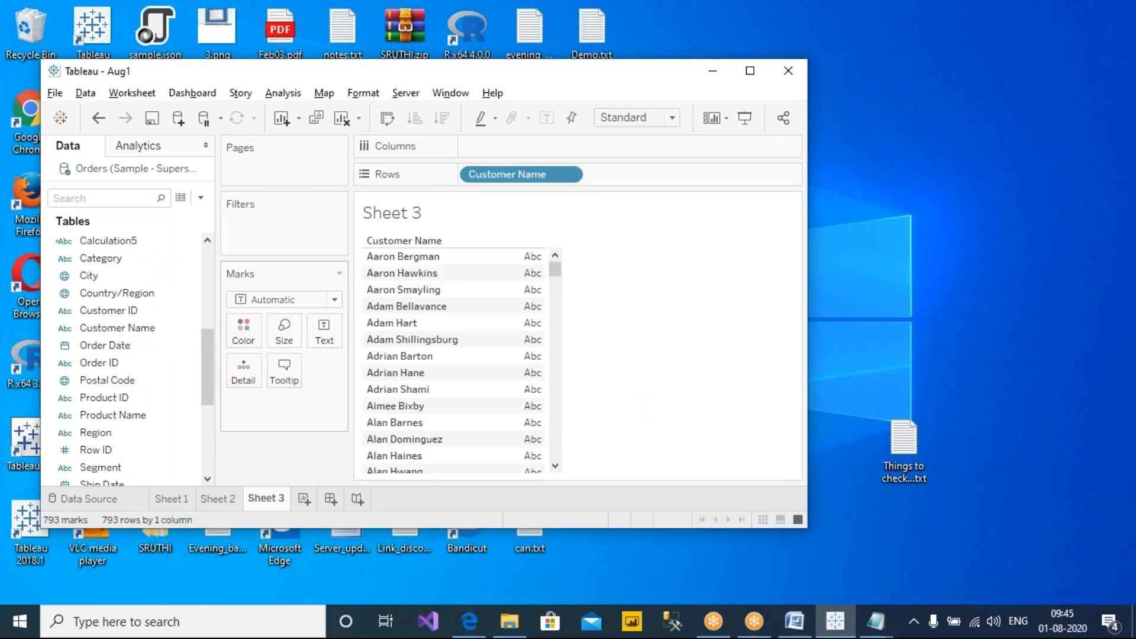
Replace the Sheet 3 title with "Display customer names, separately in two names, i.e. show only first names and show only last names.".
{"action": "double_click", "coordinate": [473, 219]}
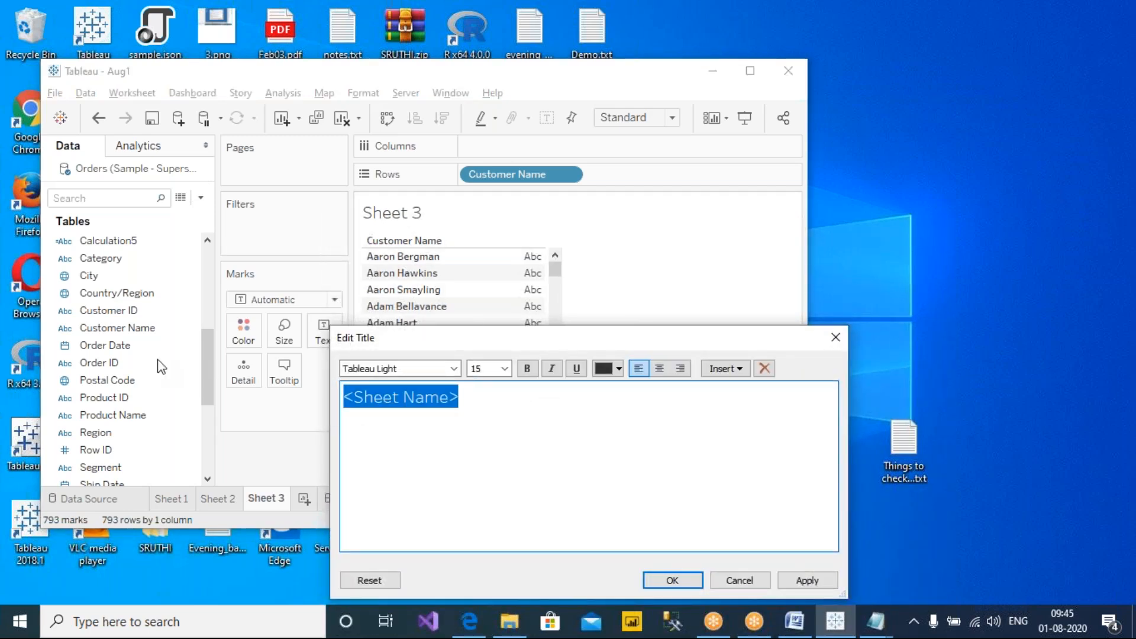
{"action": "type", "text": "d"}
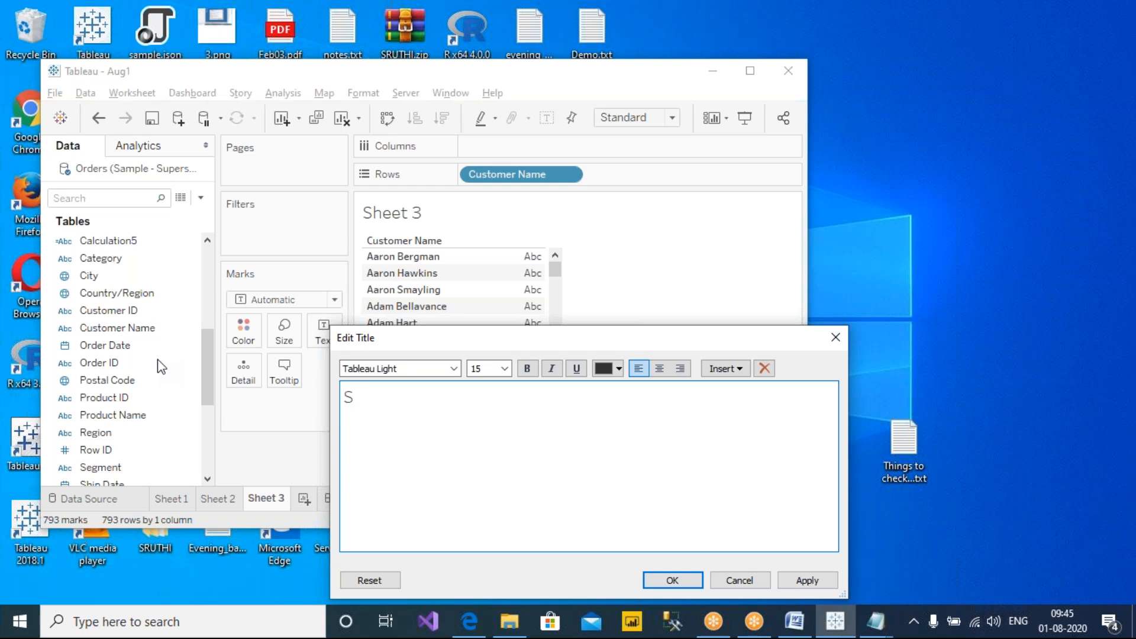
{"action": "type", "text": "isplay customer"}
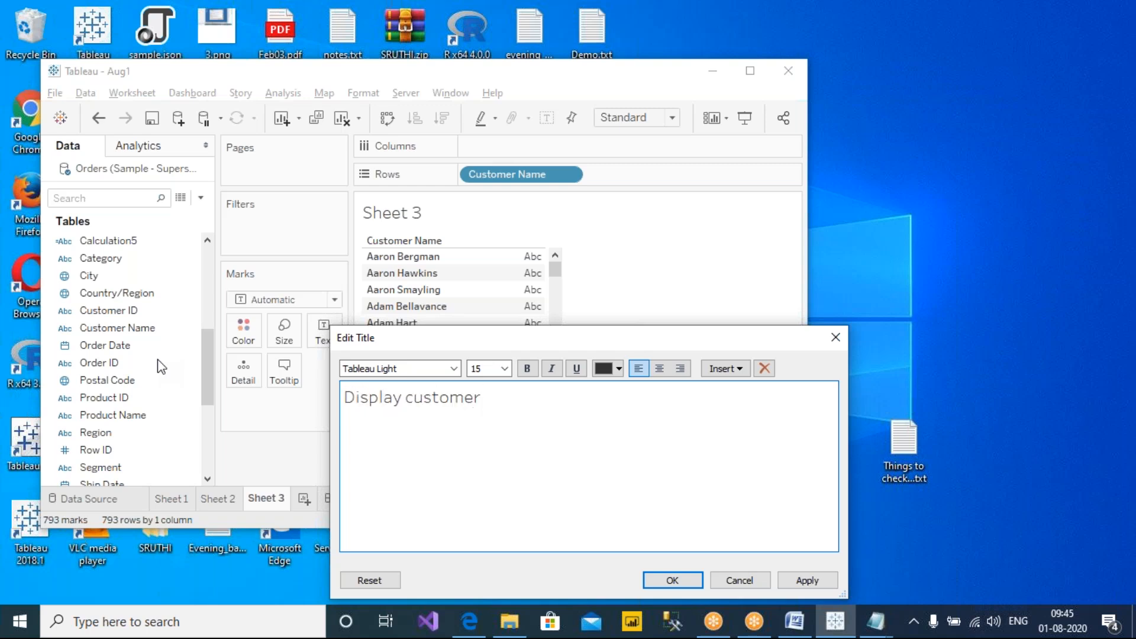
{"action": "type", "text": " names as"}
{"action": "key", "text": "BackSpace"}
{"action": "key", "text": "BackSpace"}
{"action": "key", "text": "BackSpace"}
{"action": "type", "text": ", separately"}
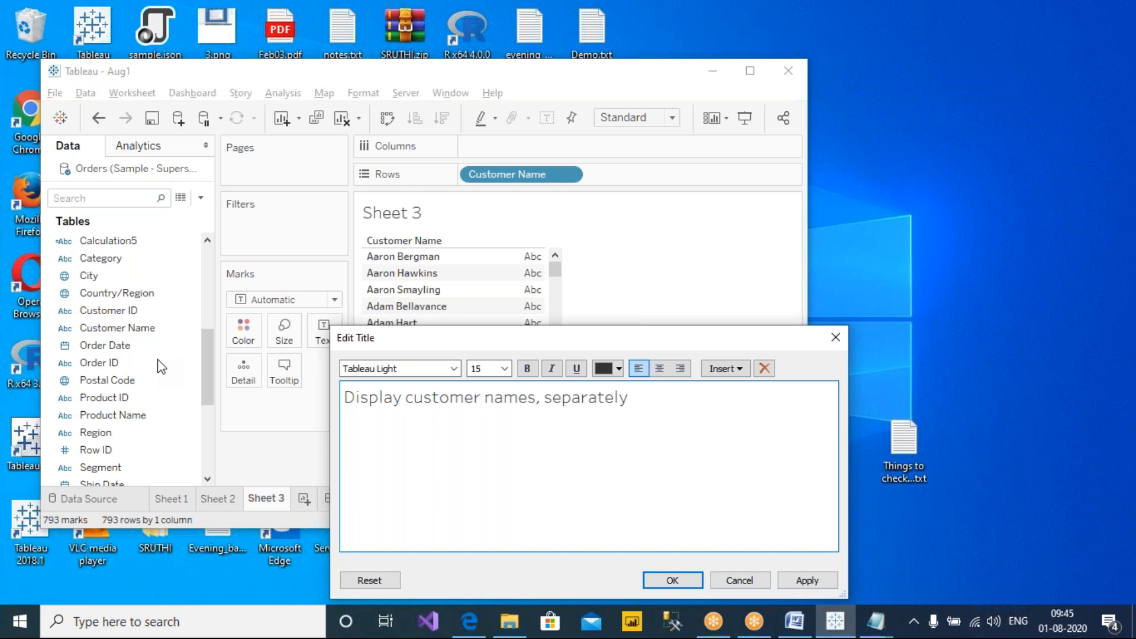
{"action": "type", "text": " in two names, i.e."}
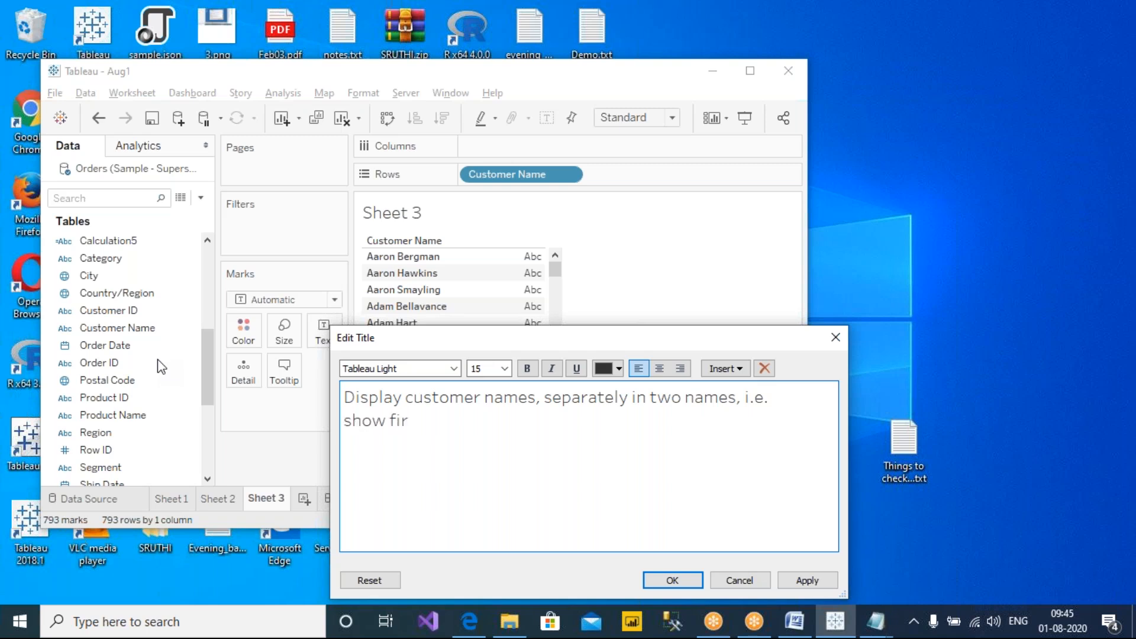
{"action": "type", "text": "rst names and sho"}
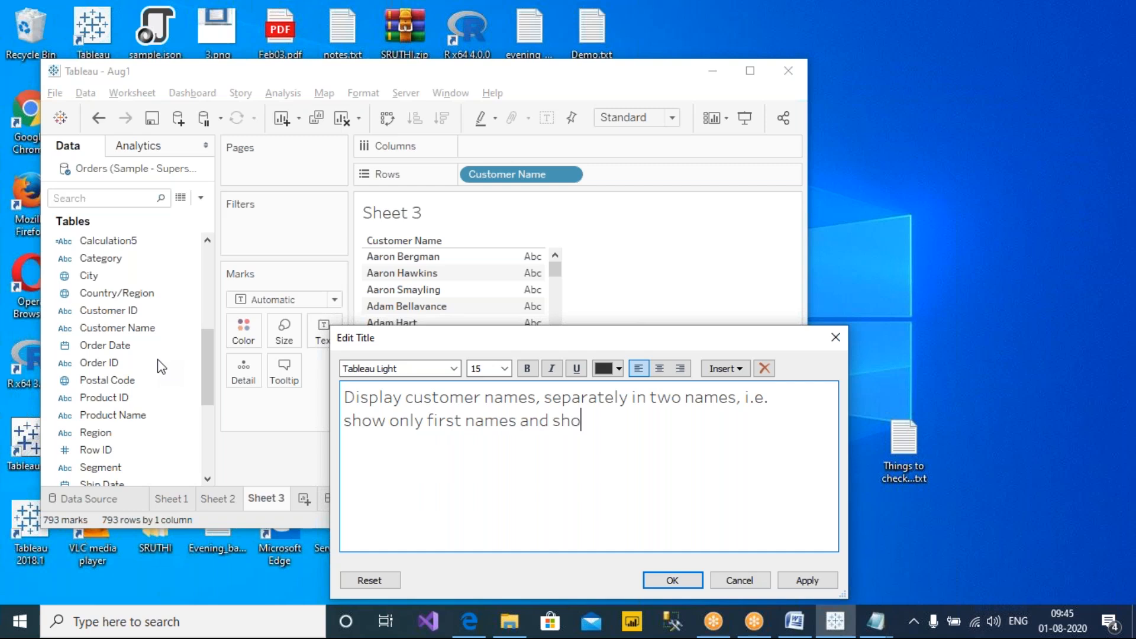
{"action": "type", "text": "w only last names."}
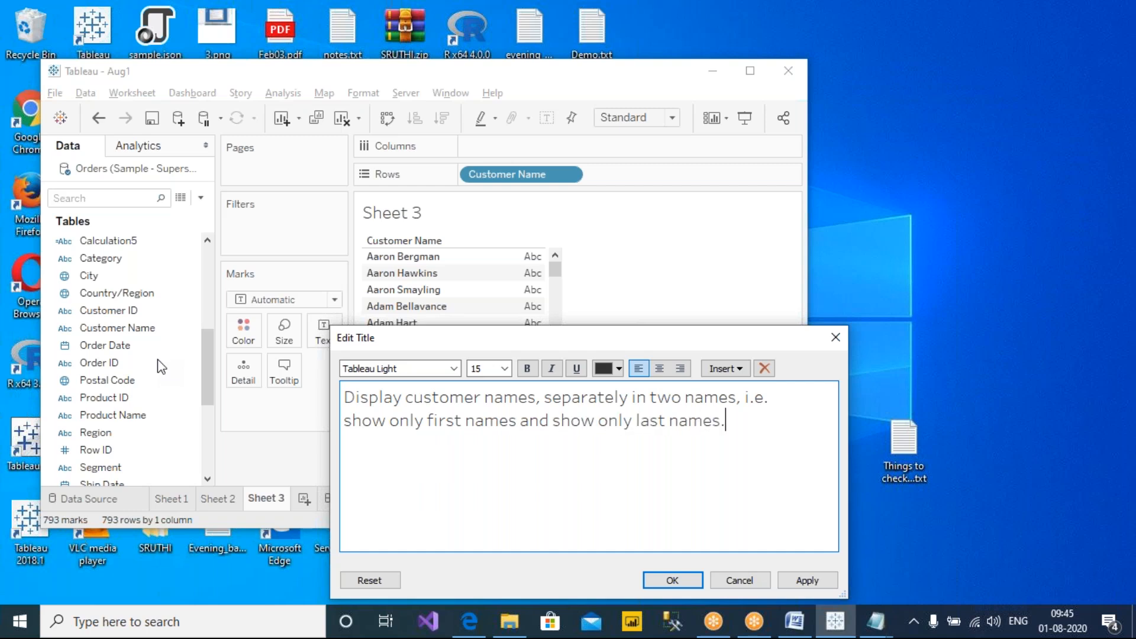
Make the whole Sheet 3 title text bold and place the cursor at its end.
{"action": "key", "text": "ctrl+a"}
{"action": "key", "text": "ctrl+b"}
{"action": "left_click", "coordinate": [771, 480]}
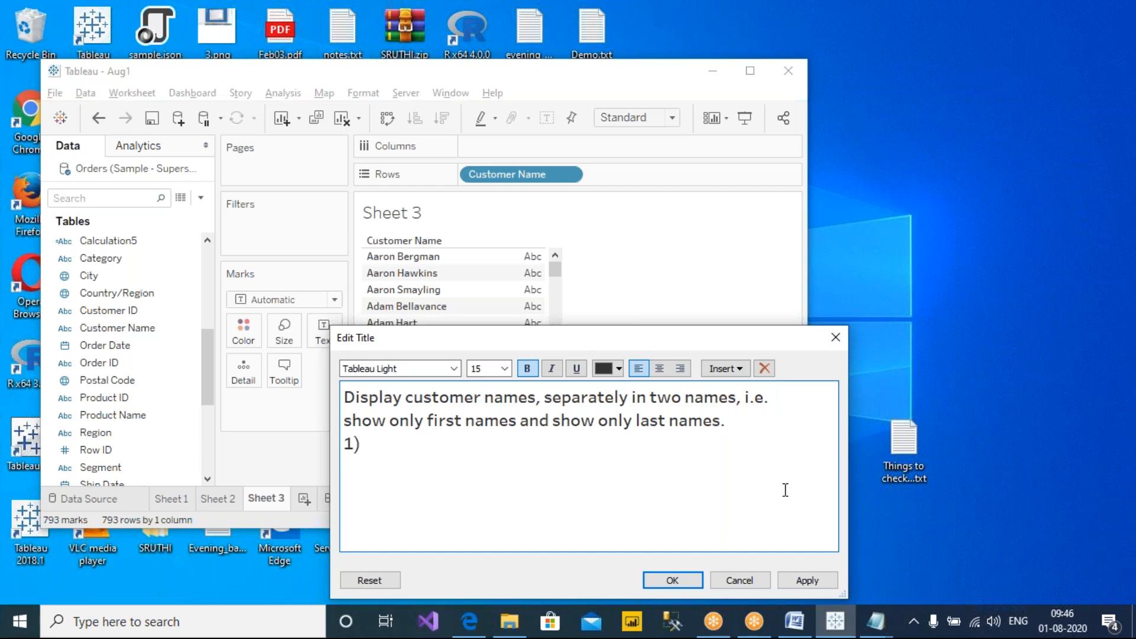
Add the line "Note: Do it in atleast 2 different ways." to the Sheet 3 title and apply it.
{"action": "type", "text": "Note: Do i"}
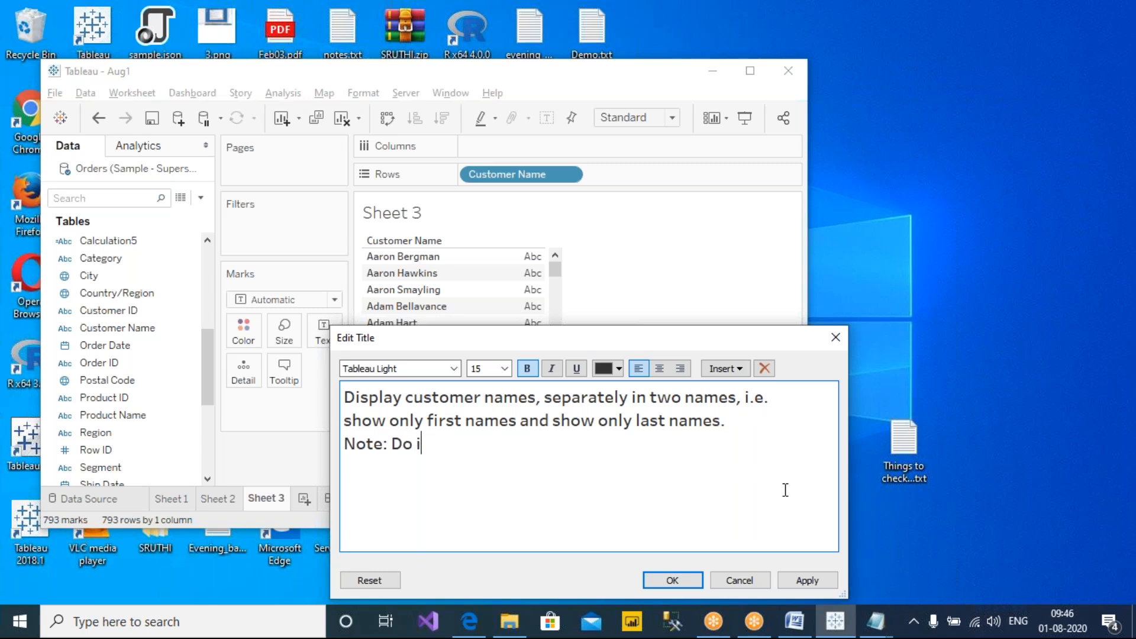
{"action": "type", "text": "t in atleast 2 different ways."}
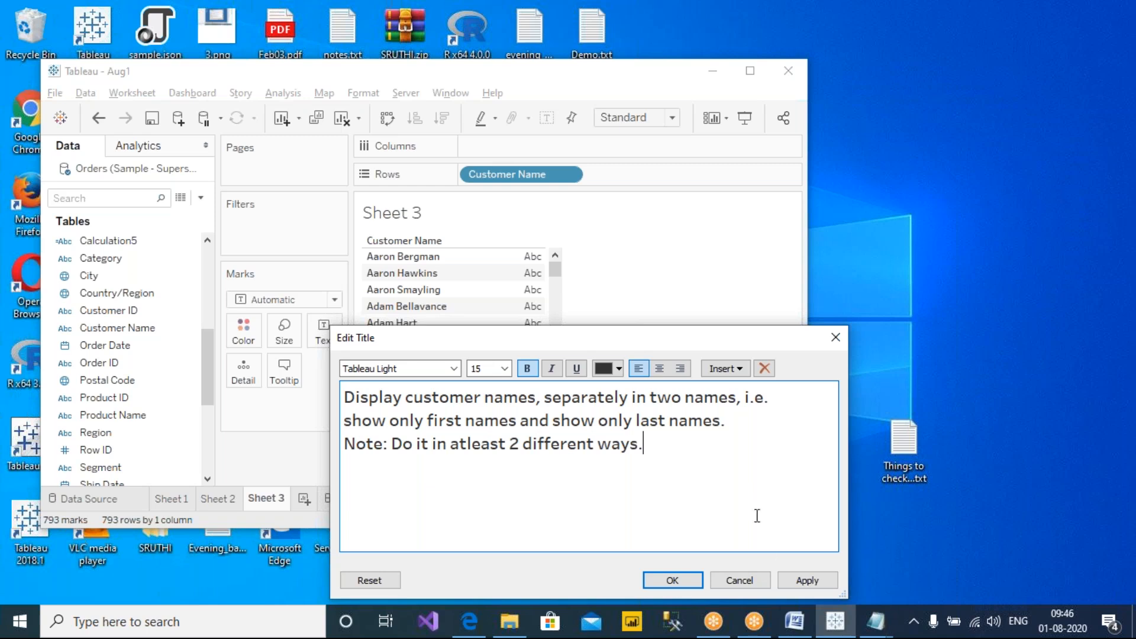
{"action": "left_click", "coordinate": [807, 580]}
{"action": "left_click", "coordinate": [673, 580]}
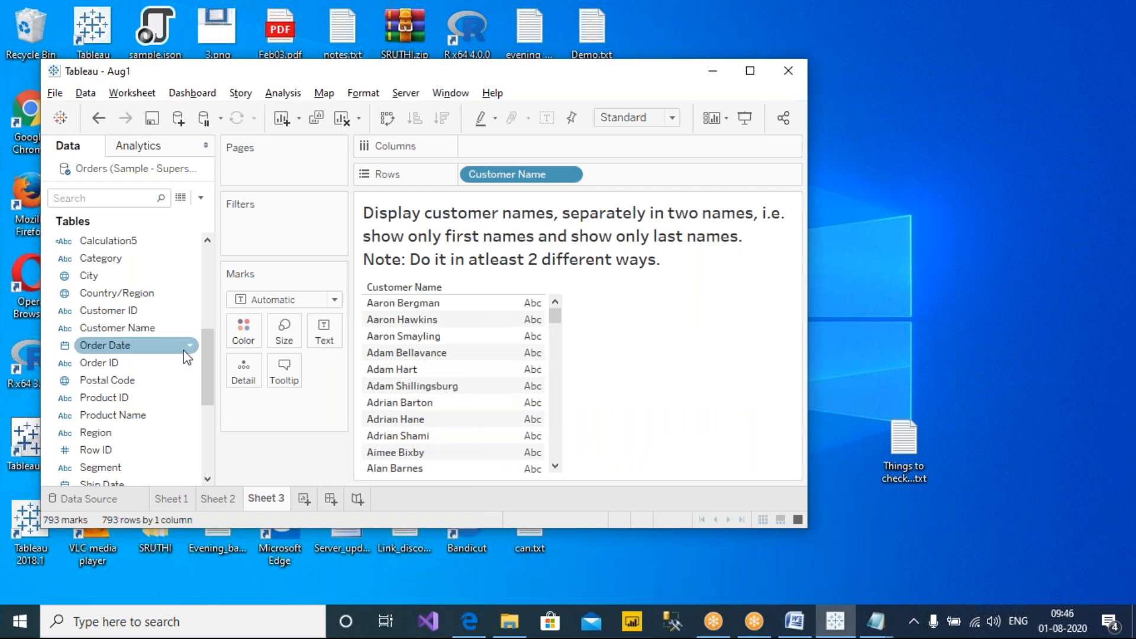
Start a new calculated field, filter its function list to String functions for review, and close the editor.
{"action": "left_click", "coordinate": [201, 198]}
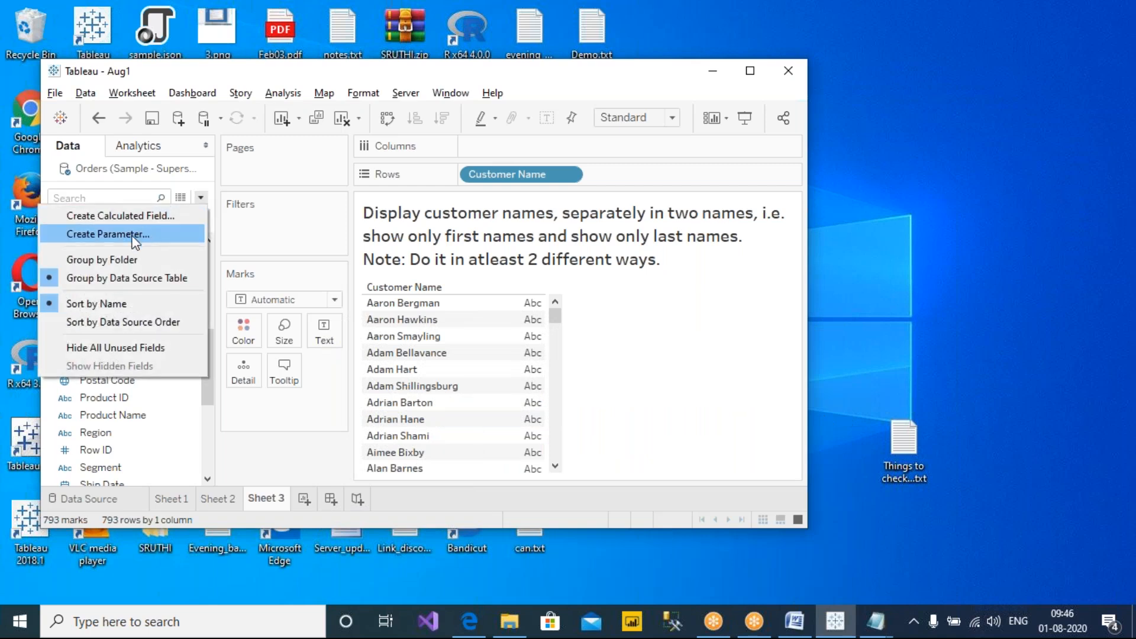
{"action": "left_click", "coordinate": [137, 216]}
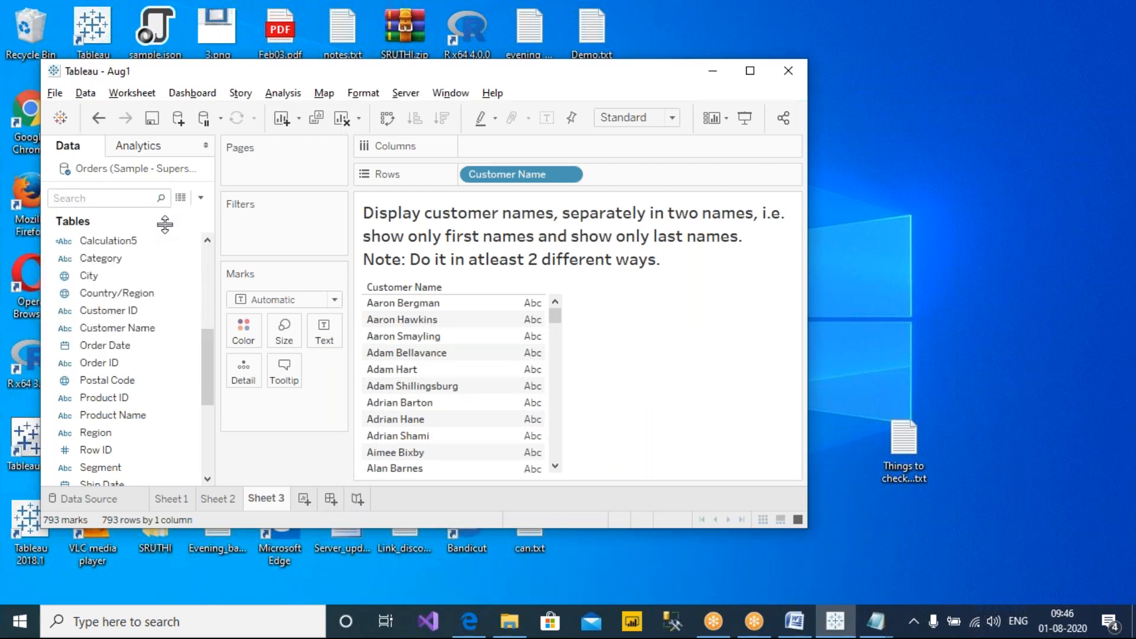
{"action": "left_click", "coordinate": [898, 249]}
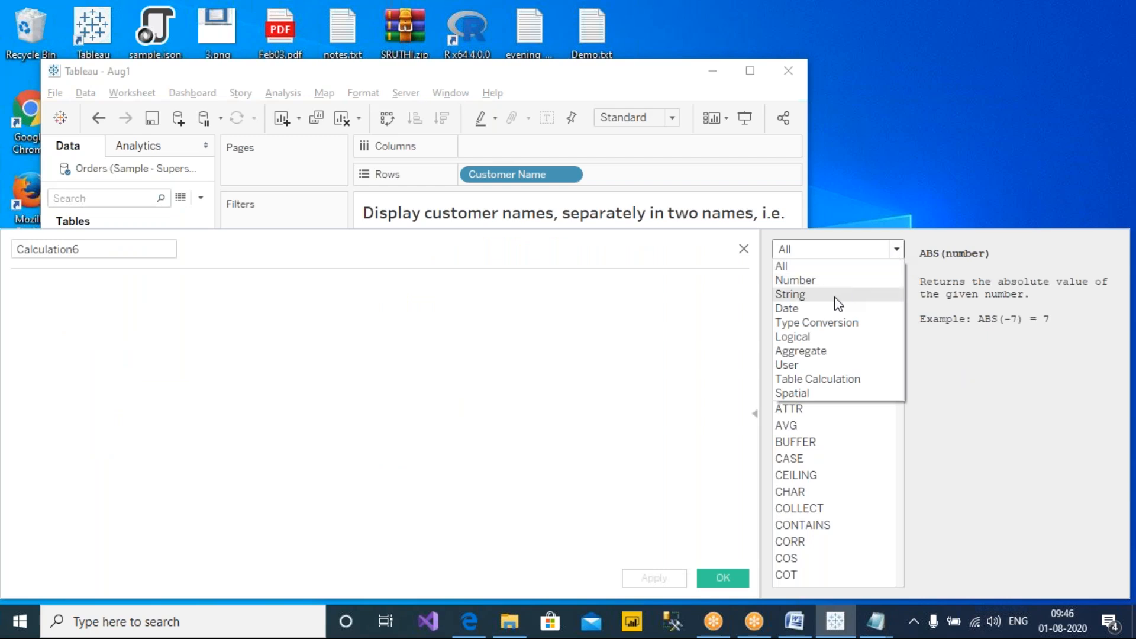
{"action": "left_click", "coordinate": [838, 295]}
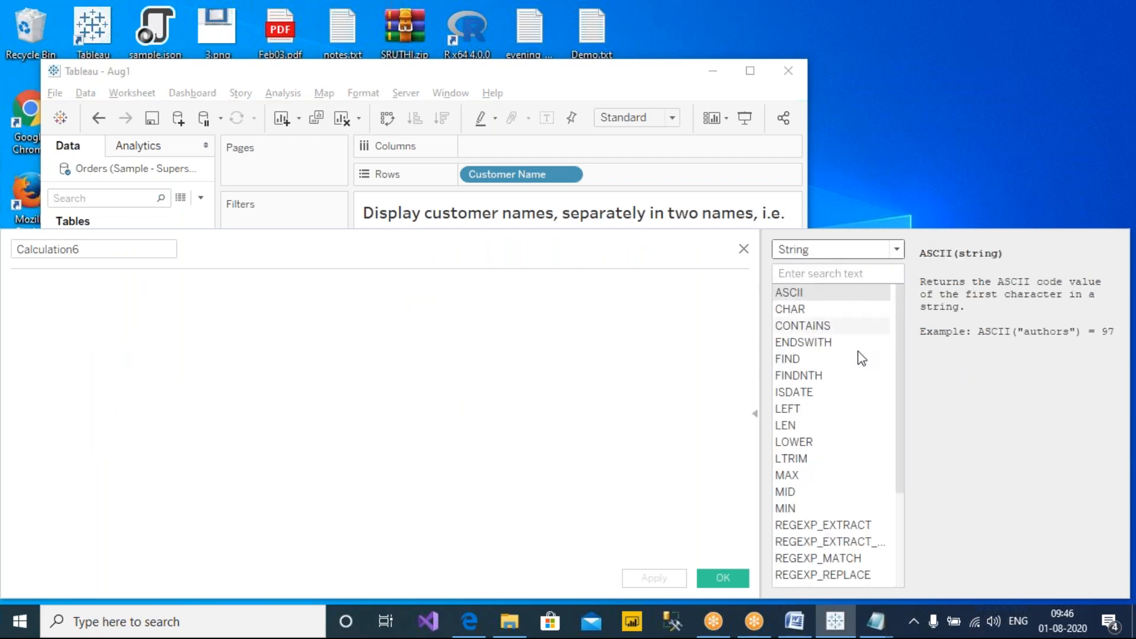
{"action": "left_click_drag", "start_coordinate": [904, 324], "coordinate": [899, 288]}
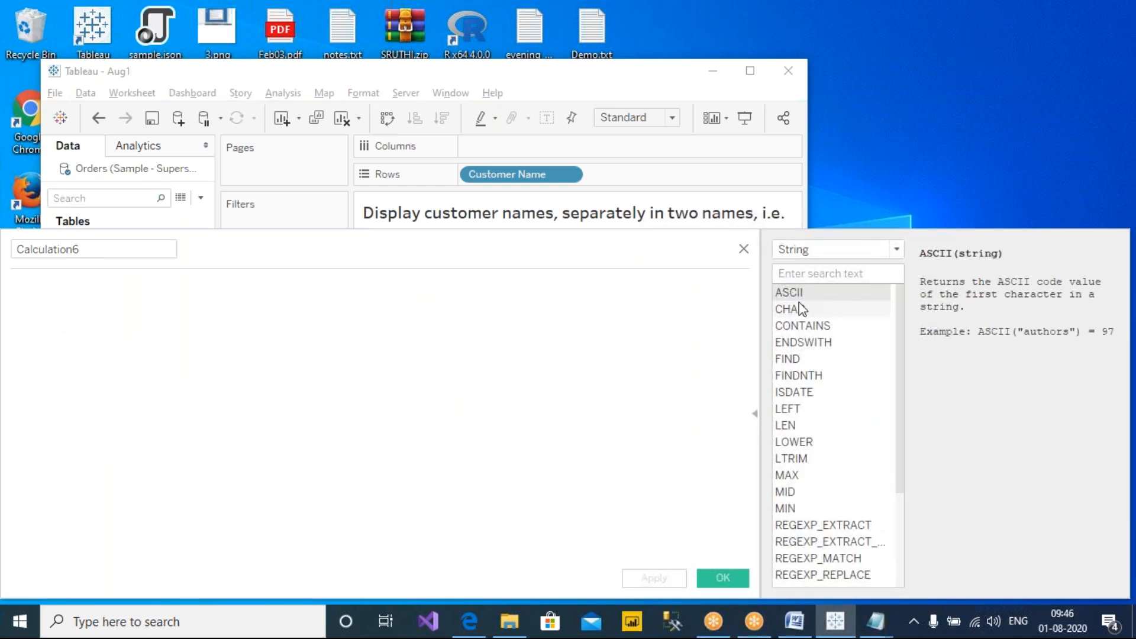
{"action": "left_click", "coordinate": [744, 249]}
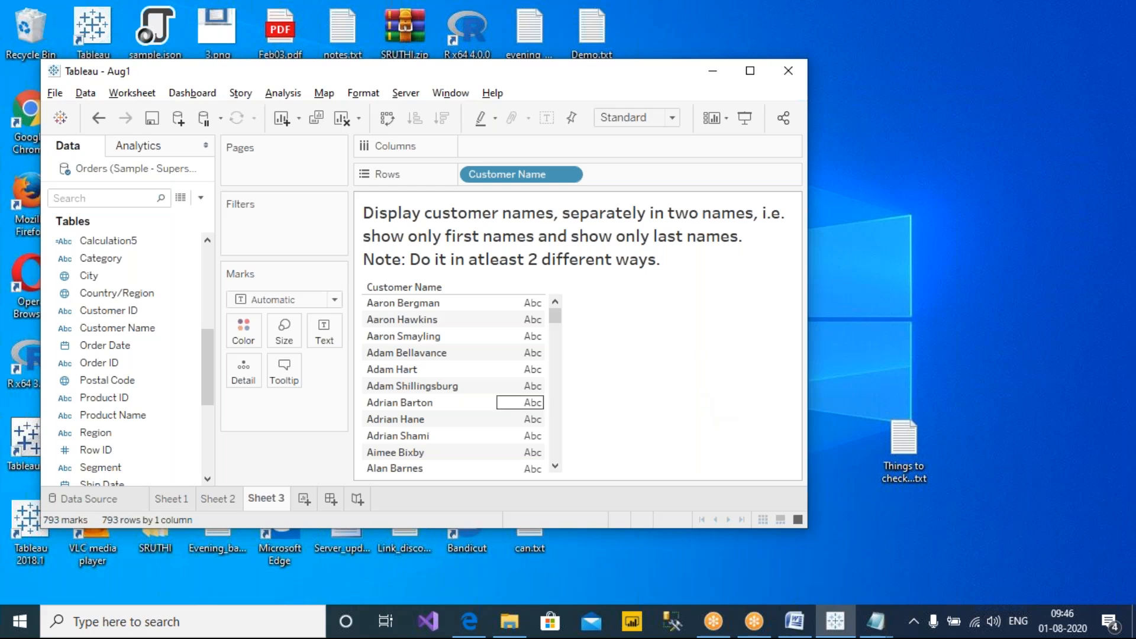
Examine the remaining fields and the Orders rows in the data source, enlarging the window to show more columns.
{"action": "scroll", "coordinate": [209, 372], "scroll_direction": "down", "scroll_amount": 1}
{"action": "left_click_drag", "start_coordinate": [209, 372], "coordinate": [204, 422]}
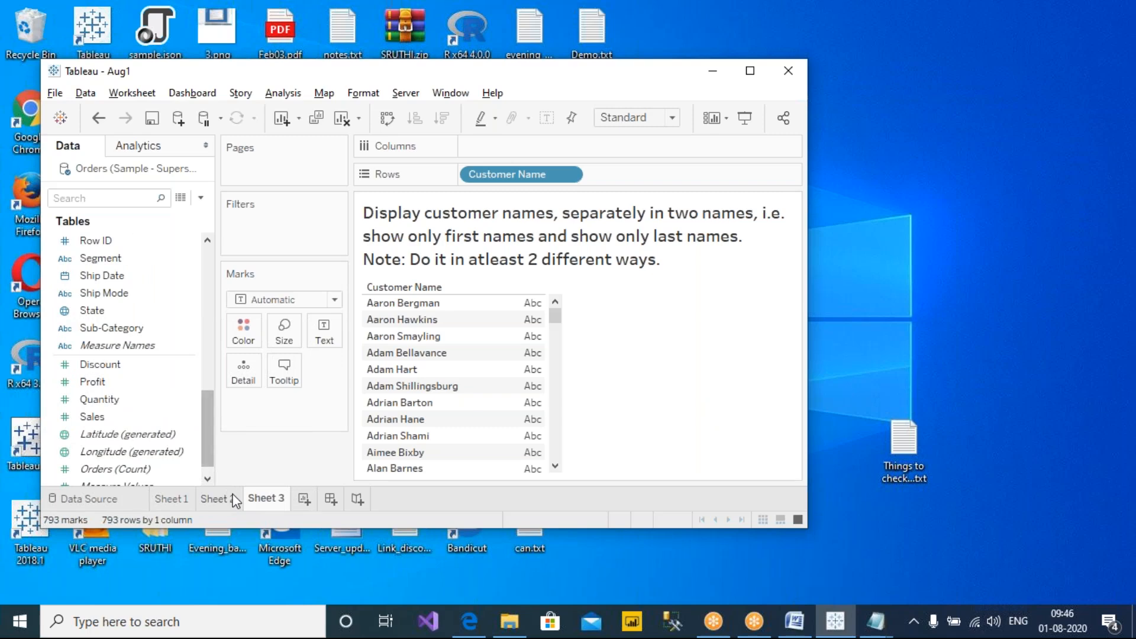
{"action": "left_click", "coordinate": [95, 499]}
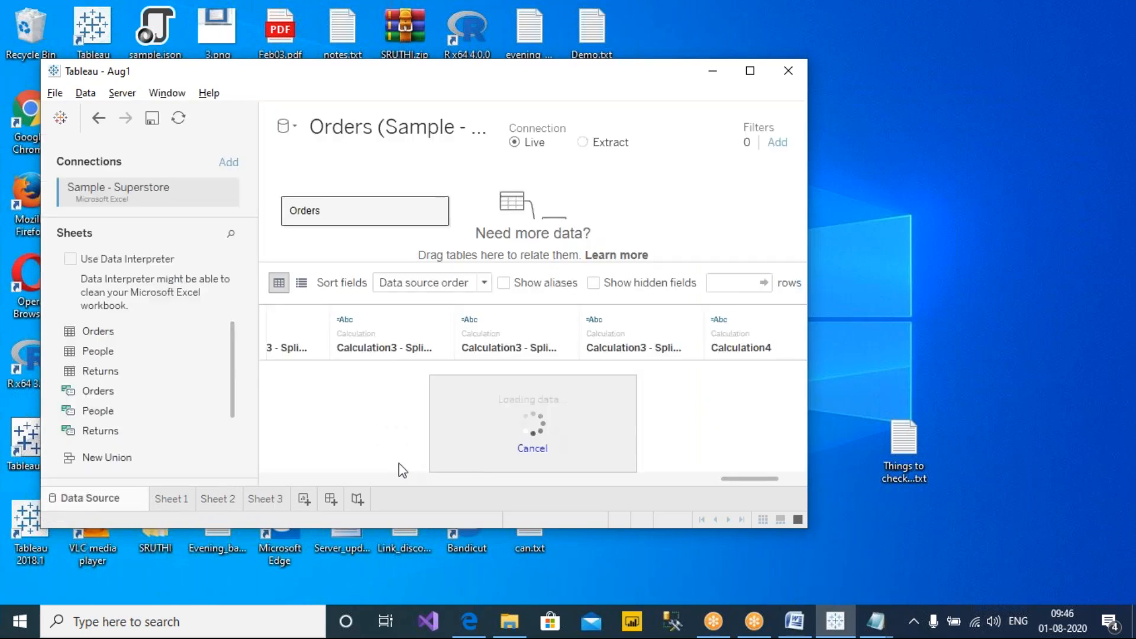
{"action": "left_click_drag", "start_coordinate": [740, 480], "coordinate": [243, 489]}
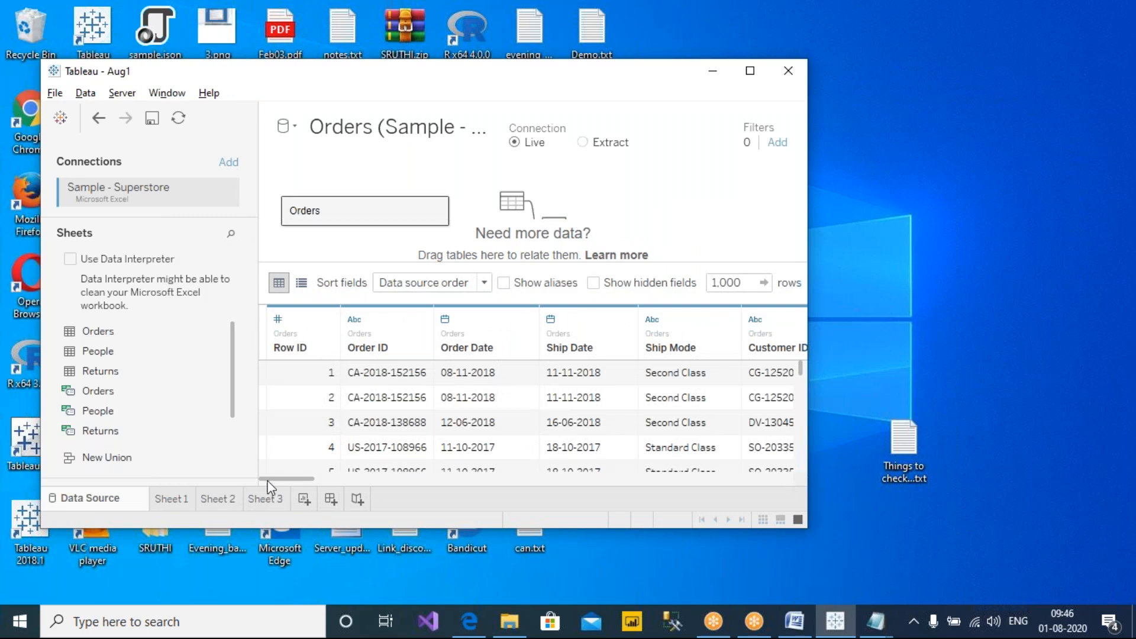
{"action": "scroll", "coordinate": [441, 447], "scroll_direction": "down", "scroll_amount": 1}
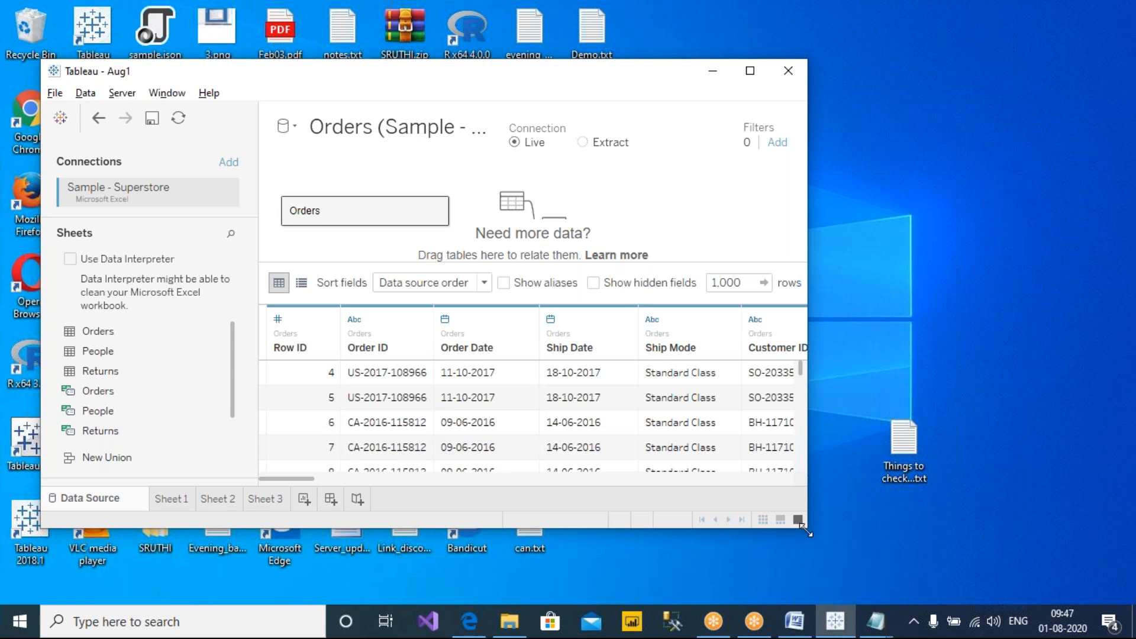
{"action": "left_click_drag", "start_coordinate": [805, 530], "coordinate": [1040, 592]}
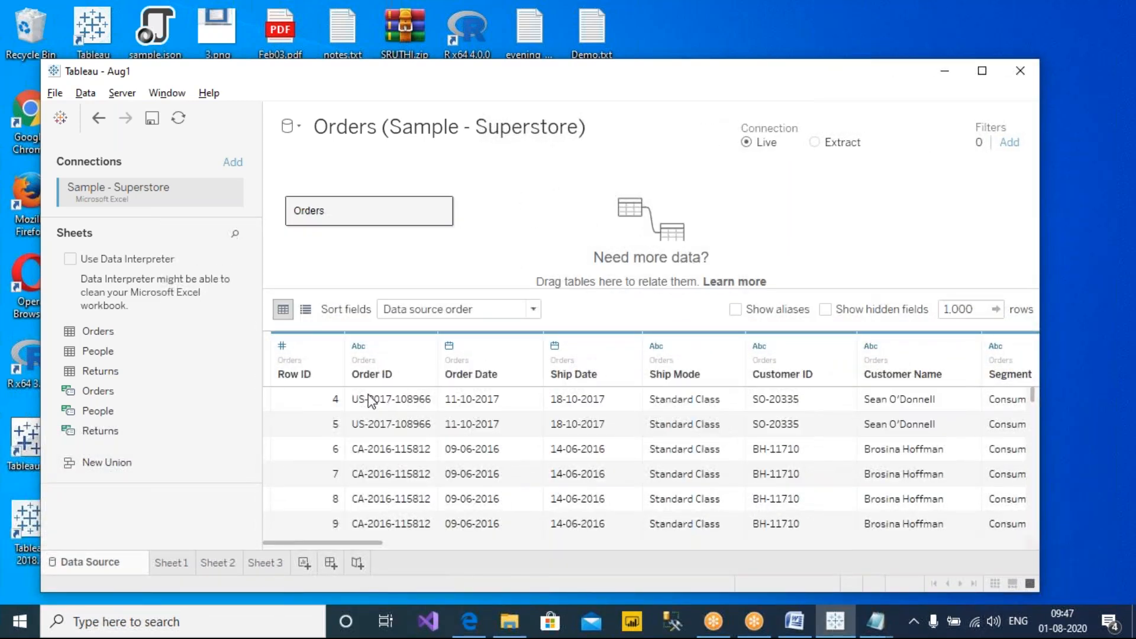
Add another worksheet after Sheet 3 and place the Order ID field on Rows.
{"action": "left_click", "coordinate": [266, 562]}
{"action": "key", "text": "ctrl+m"}
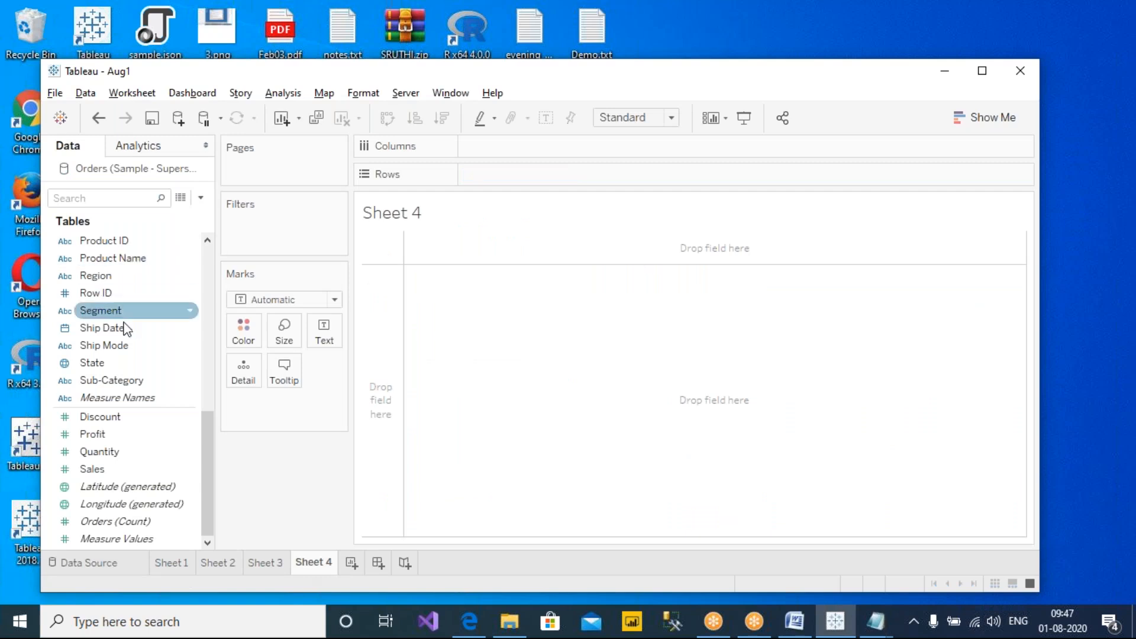
{"action": "scroll", "coordinate": [132, 328], "scroll_direction": "up", "scroll_amount": 2}
{"action": "left_click_drag", "start_coordinate": [132, 311], "coordinate": [552, 231]}
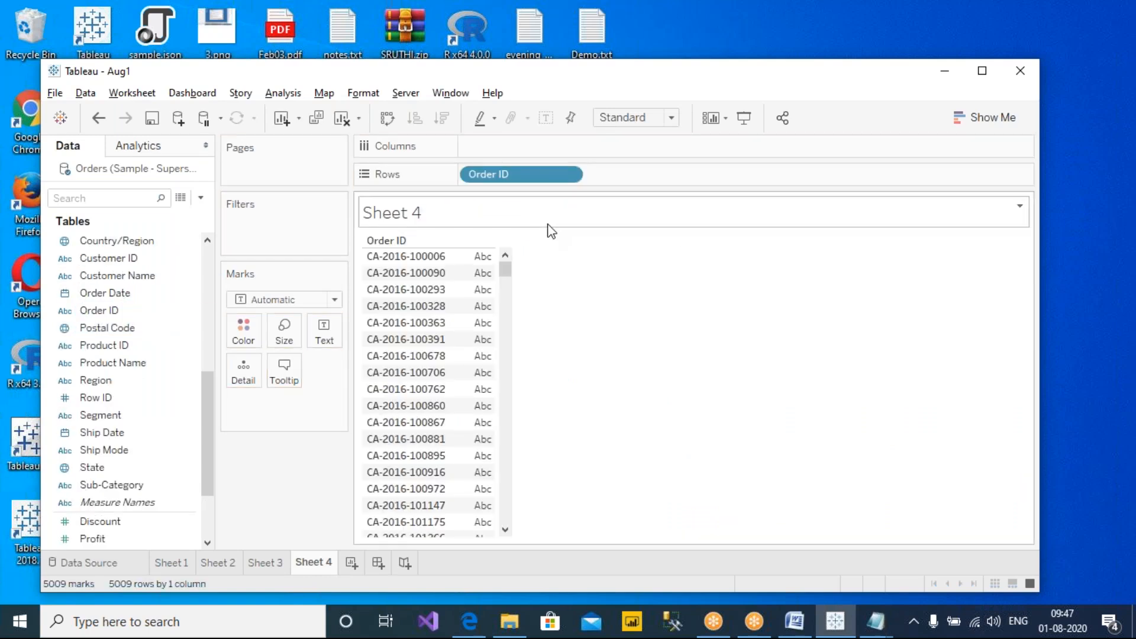
Circle the CA prefix of the first Order ID with the pen, write "CA" beside the list, and show the US orders.
{"action": "left_click", "coordinate": [713, 14]}
{"action": "left_click", "coordinate": [711, 43]}
{"action": "mouse_move", "coordinate": [383, 247]}
{"action": "left_mouse_down"}
{"action": "mouse_move", "coordinate": [371, 269]}
{"action": "mouse_move", "coordinate": [384, 251]}
{"action": "mouse_move", "coordinate": [444, 232]}
{"action": "mouse_move", "coordinate": [734, 275]}
{"action": "mouse_move", "coordinate": [709, 255]}
{"action": "left_mouse_up"}
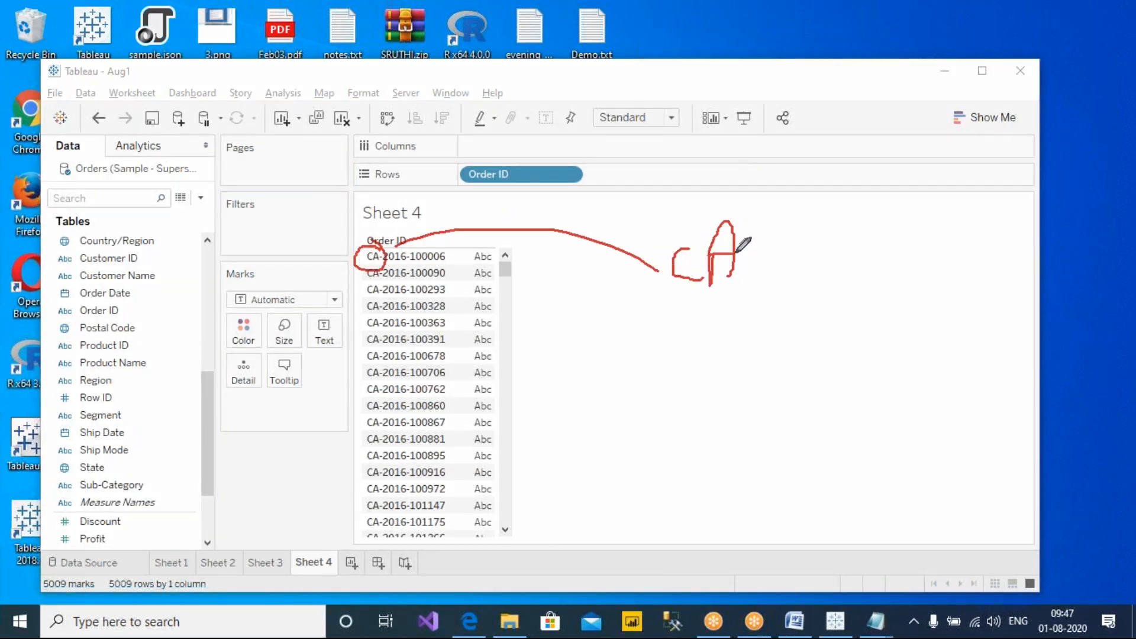
{"action": "left_click", "coordinate": [508, 268]}
{"action": "left_click_drag", "start_coordinate": [507, 273], "coordinate": [493, 483]}
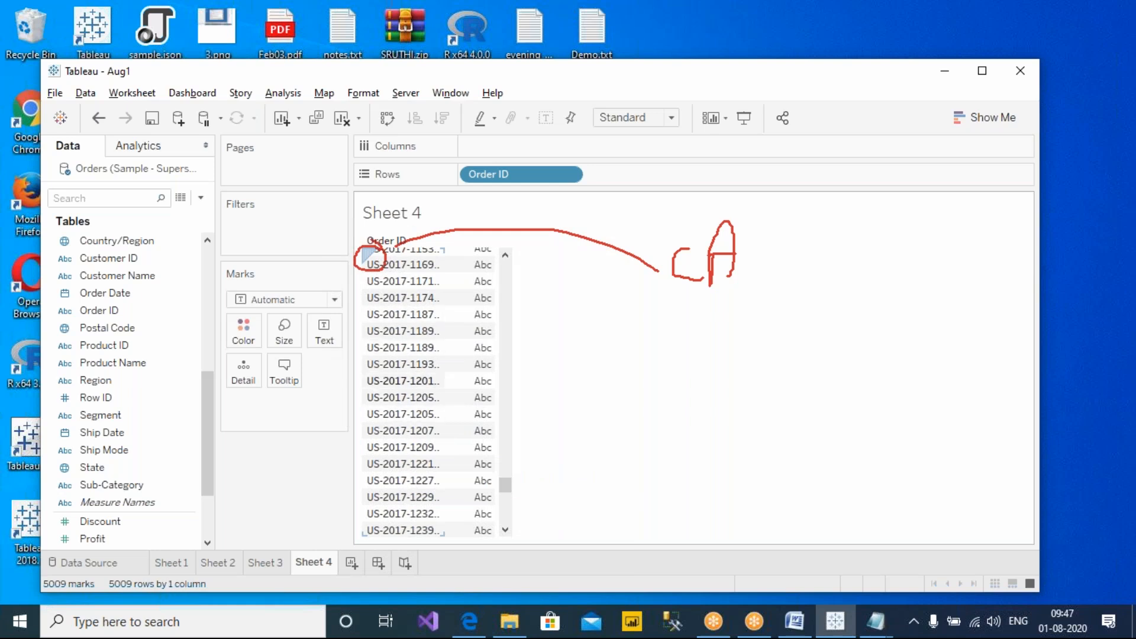
Write a dash and question mark after "CA" with the pen, and "US - ?" below it.
{"action": "left_click", "coordinate": [720, 11]}
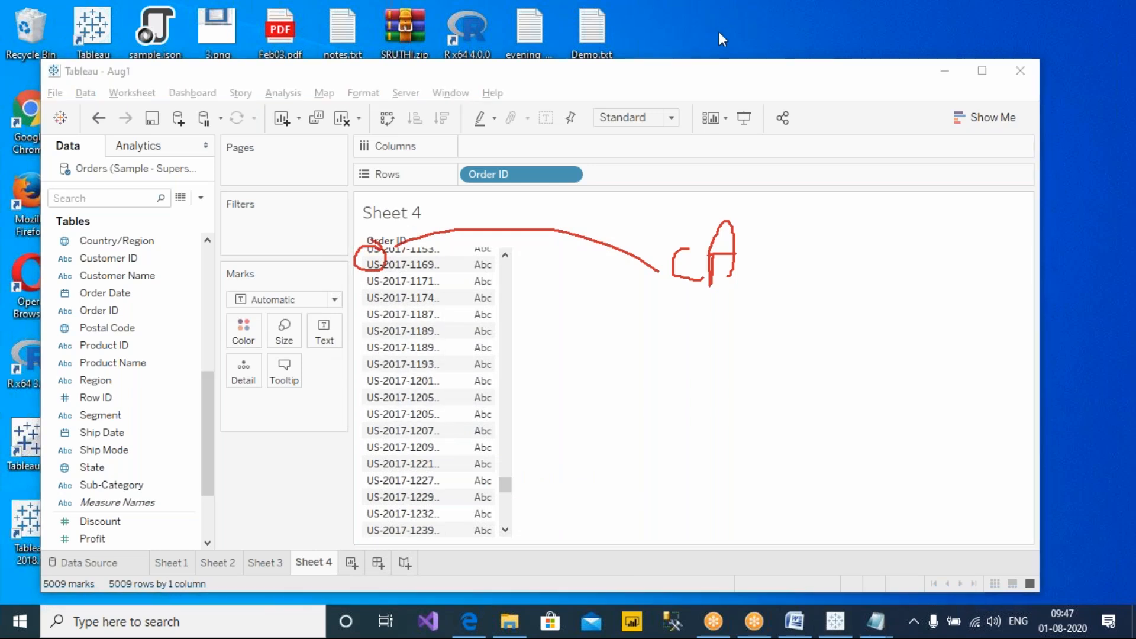
{"action": "left_click", "coordinate": [718, 49]}
{"action": "left_click_drag", "start_coordinate": [757, 261], "coordinate": [822, 261]}
{"action": "mouse_move", "coordinate": [840, 239]}
{"action": "left_mouse_down"}
{"action": "mouse_move", "coordinate": [856, 243]}
{"action": "mouse_move", "coordinate": [865, 273]}
{"action": "left_mouse_up"}
{"action": "left_click", "coordinate": [853, 296]}
{"action": "mouse_move", "coordinate": [702, 336]}
{"action": "left_mouse_down"}
{"action": "mouse_move", "coordinate": [740, 358]}
{"action": "mouse_move", "coordinate": [740, 337]}
{"action": "mouse_move", "coordinate": [760, 361]}
{"action": "mouse_move", "coordinate": [832, 355]}
{"action": "mouse_move", "coordinate": [881, 368]}
{"action": "left_mouse_up"}
{"action": "left_click", "coordinate": [872, 389]}
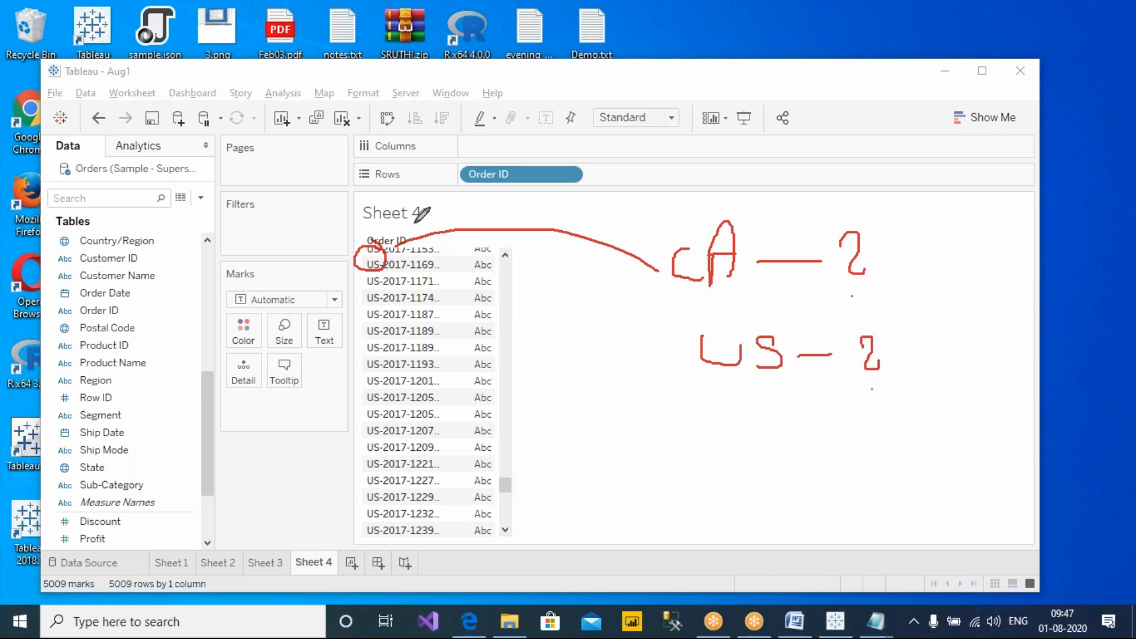
Replace the Sheet 4 title with "Find out how many orders you got from US and from Canada.".
{"action": "key", "text": "Escape"}
{"action": "double_click", "coordinate": [416, 220]}
{"action": "left_click_drag", "start_coordinate": [487, 396], "coordinate": [320, 382]}
{"action": "left_click_drag", "start_coordinate": [499, 342], "coordinate": [273, 411]}
{"action": "type", "text": "Fi"}
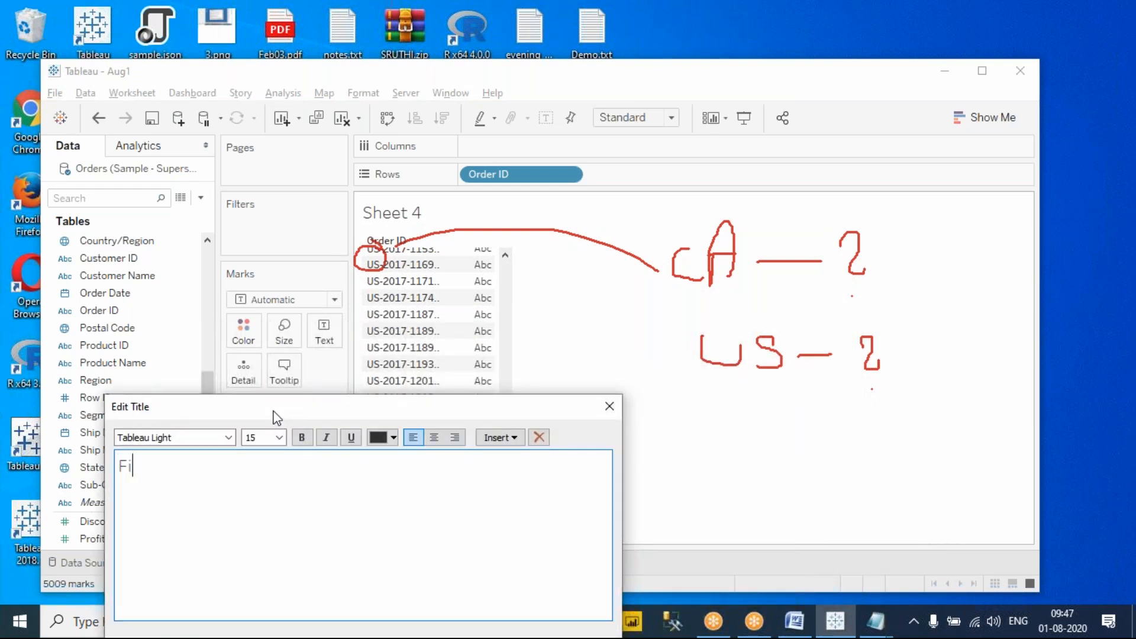
{"action": "type", "text": "nd out howm"}
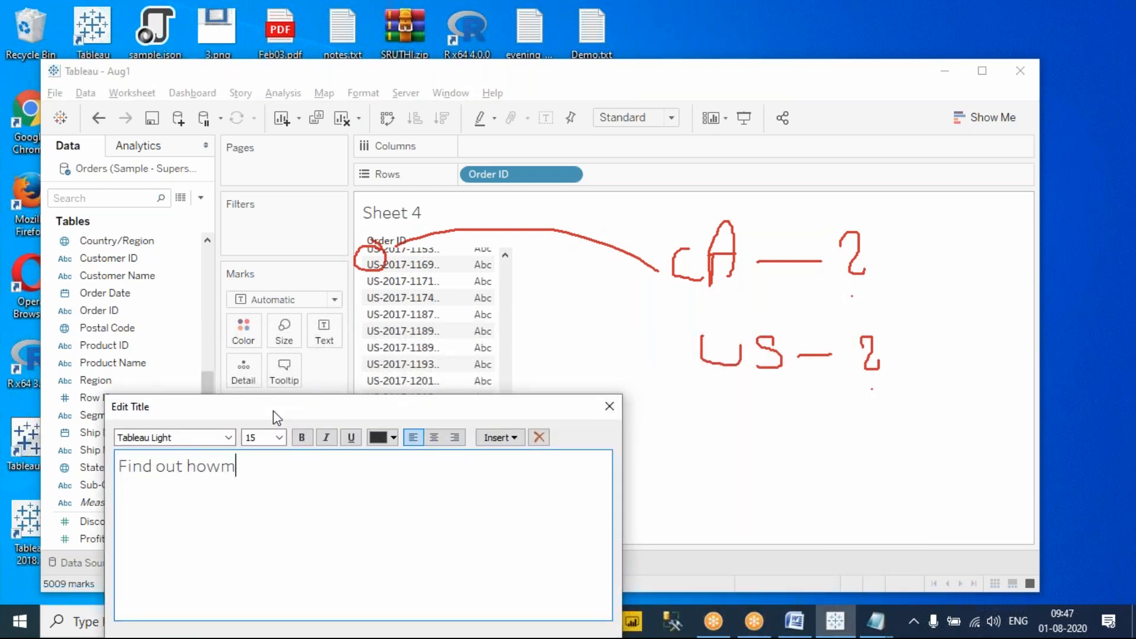
{"action": "key", "text": "BackSpace"}
{"action": "type", "text": "many orders you"}
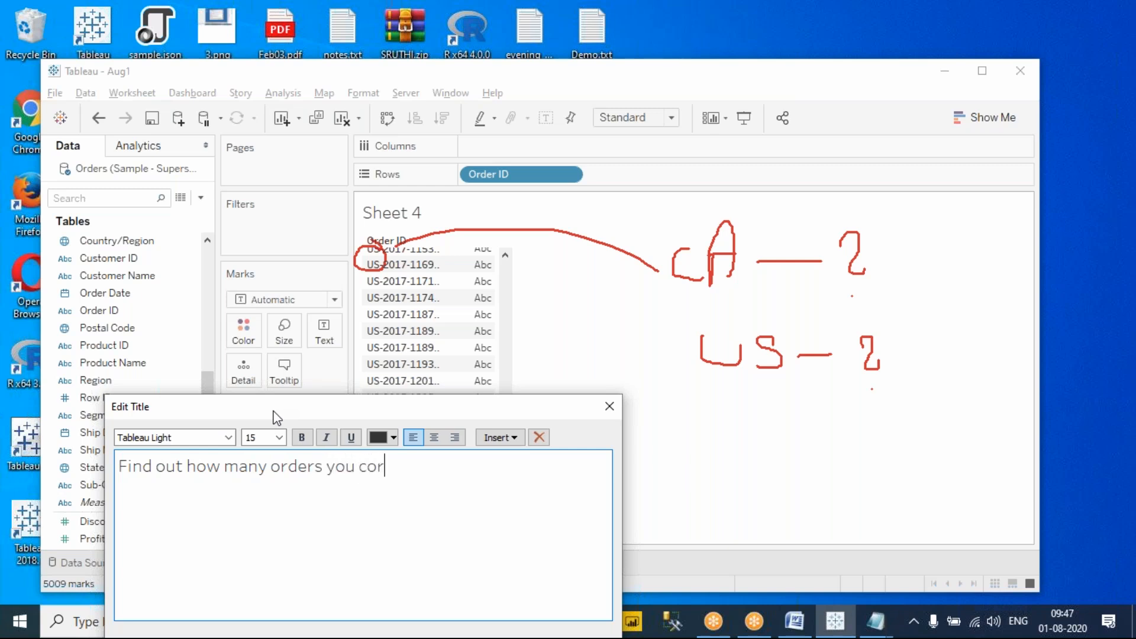
{"action": "type", "text": " got from US and from Canada. "}
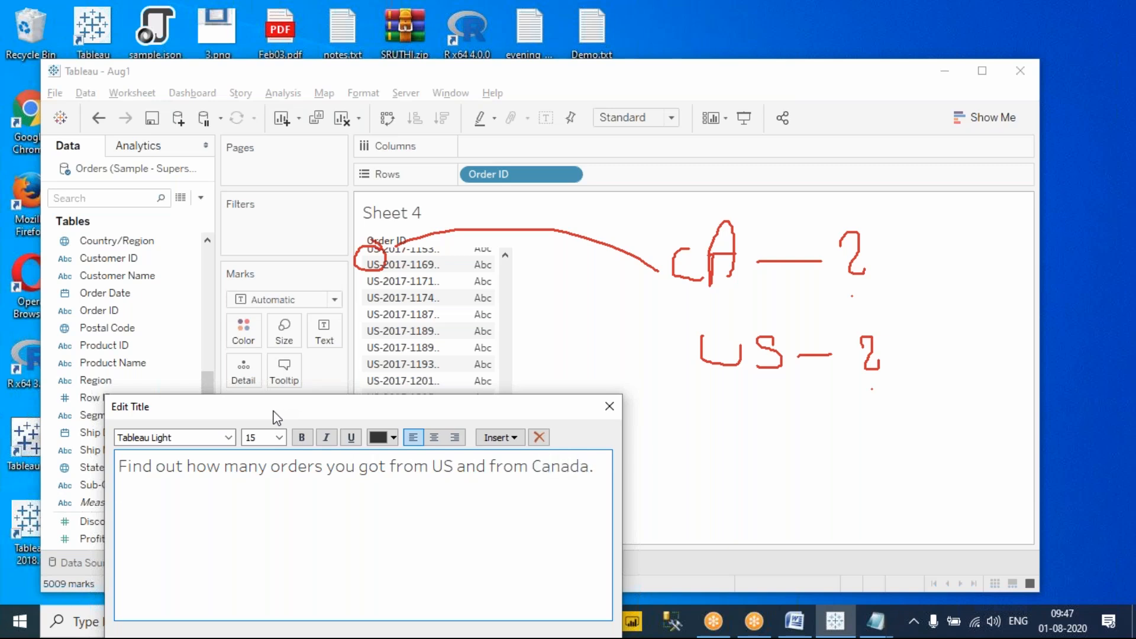
Add title lines "Orders starting with CA can be treated as Canada." and "Orders starting with US can be treated as United states." and apply them.
{"action": "type", "text": "Orders starting wi"}
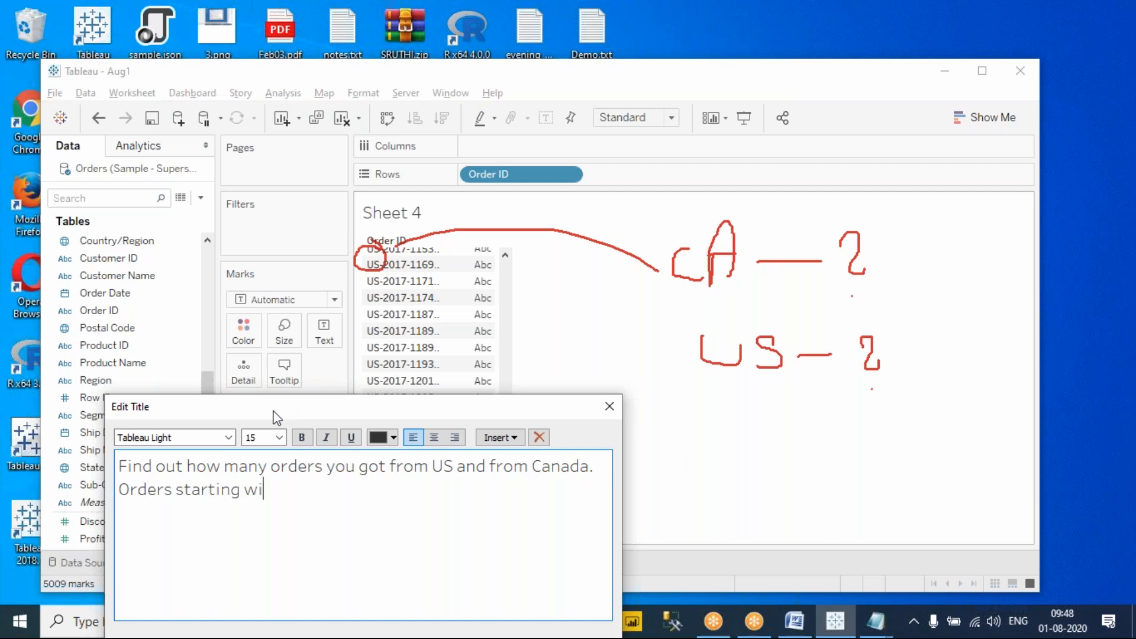
{"action": "type", "text": "th CA can be treated as Cana"}
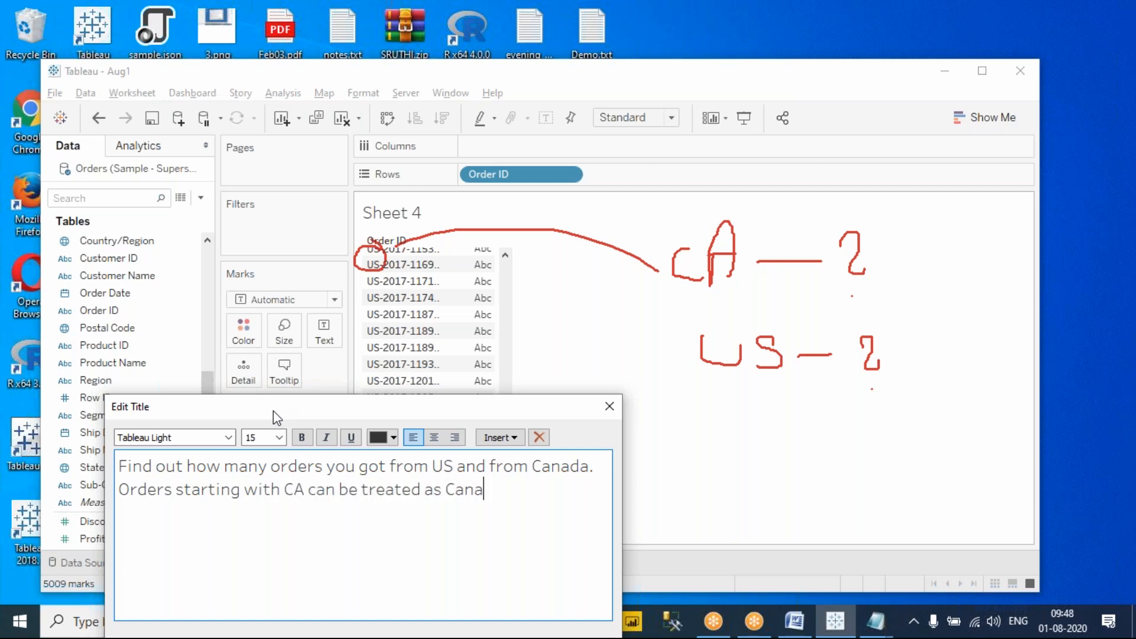
{"action": "type", "text": "da. Orders starting with"}
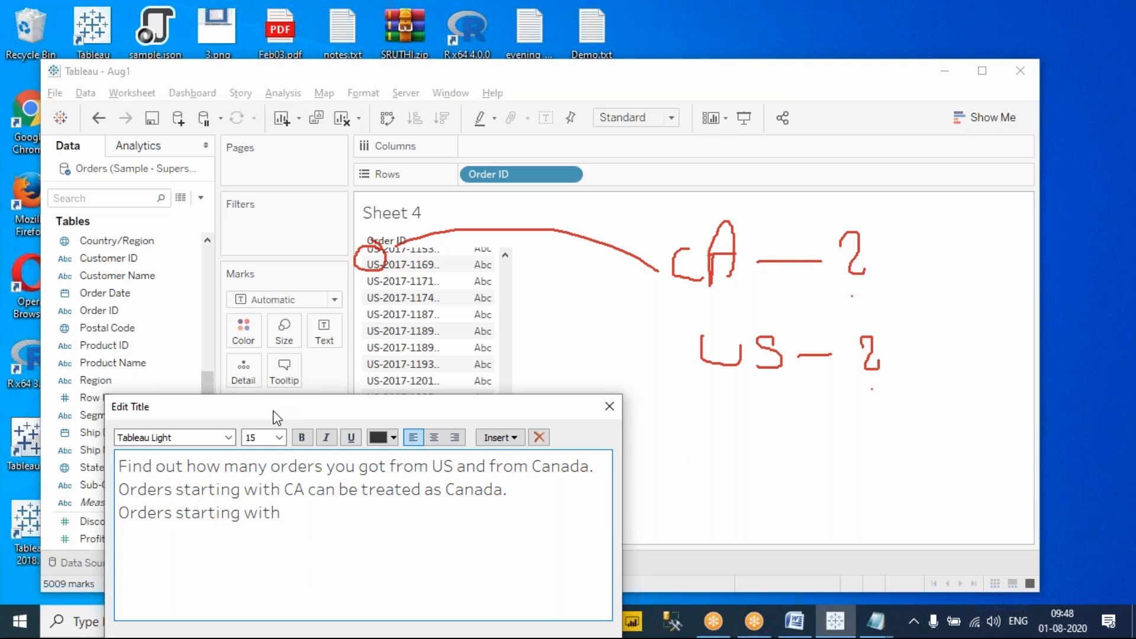
{"action": "type", "text": " US can be treated as United states."}
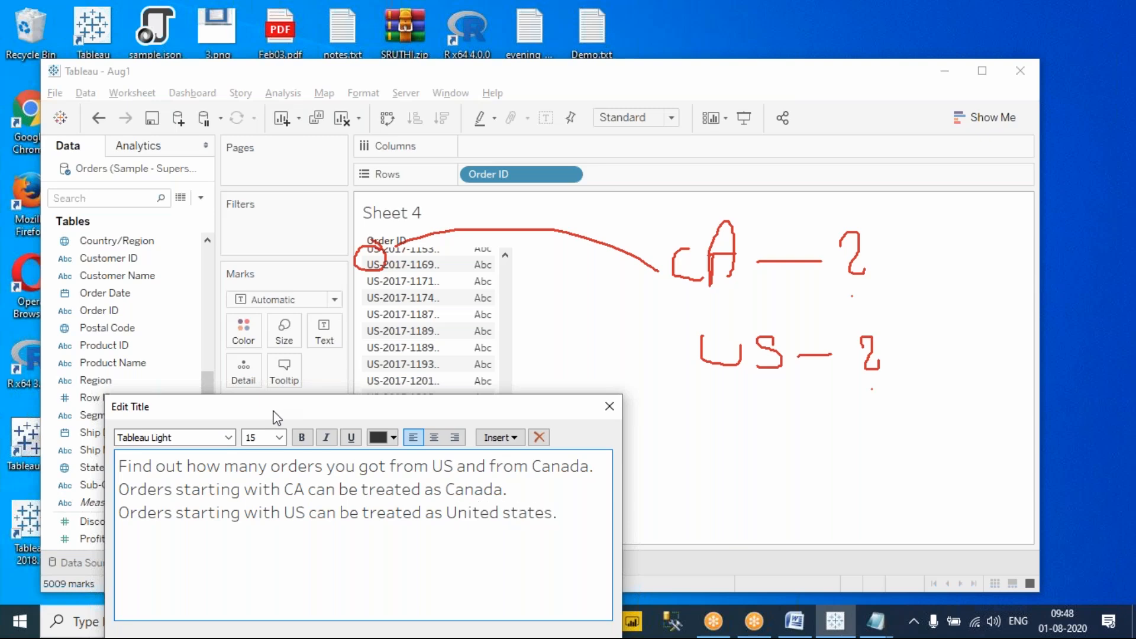
{"action": "left_click_drag", "start_coordinate": [323, 401], "coordinate": [290, 276]}
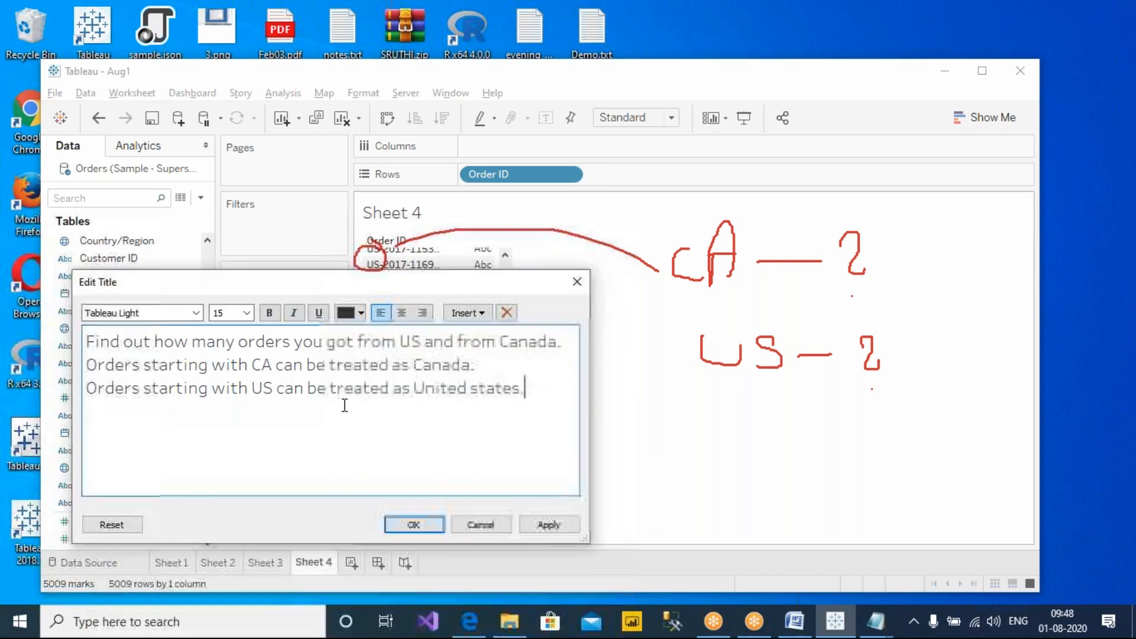
{"action": "left_click", "coordinate": [567, 529]}
{"action": "left_click", "coordinate": [414, 526]}
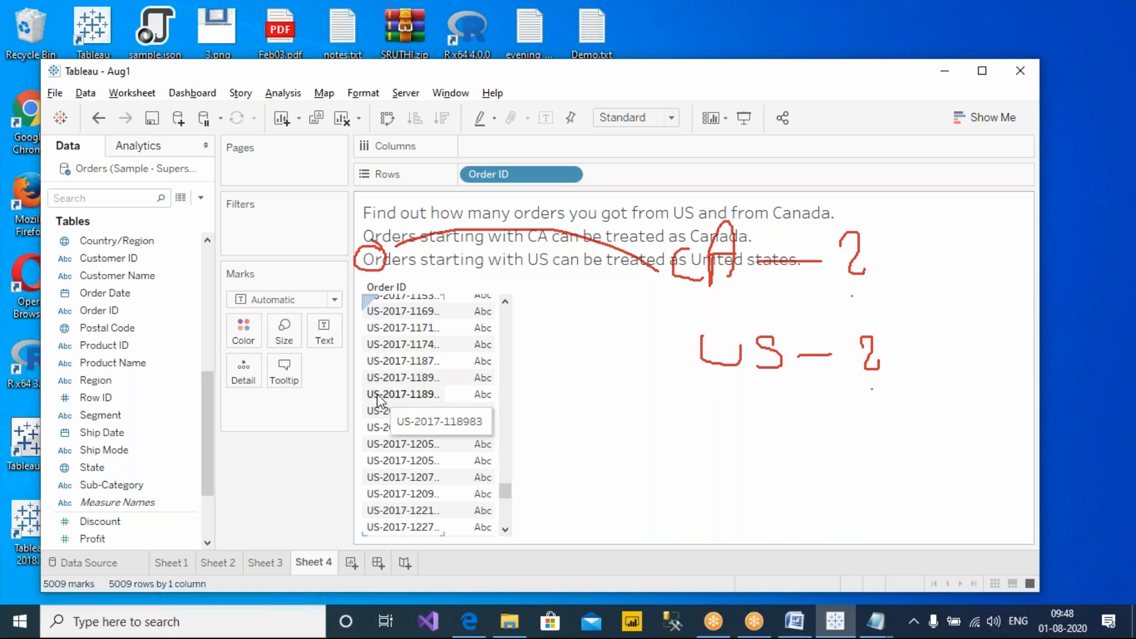
Clear all red pen marks from Sheet 4 and return to the start of the Order ID list.
{"action": "left_click", "coordinate": [728, 17]}
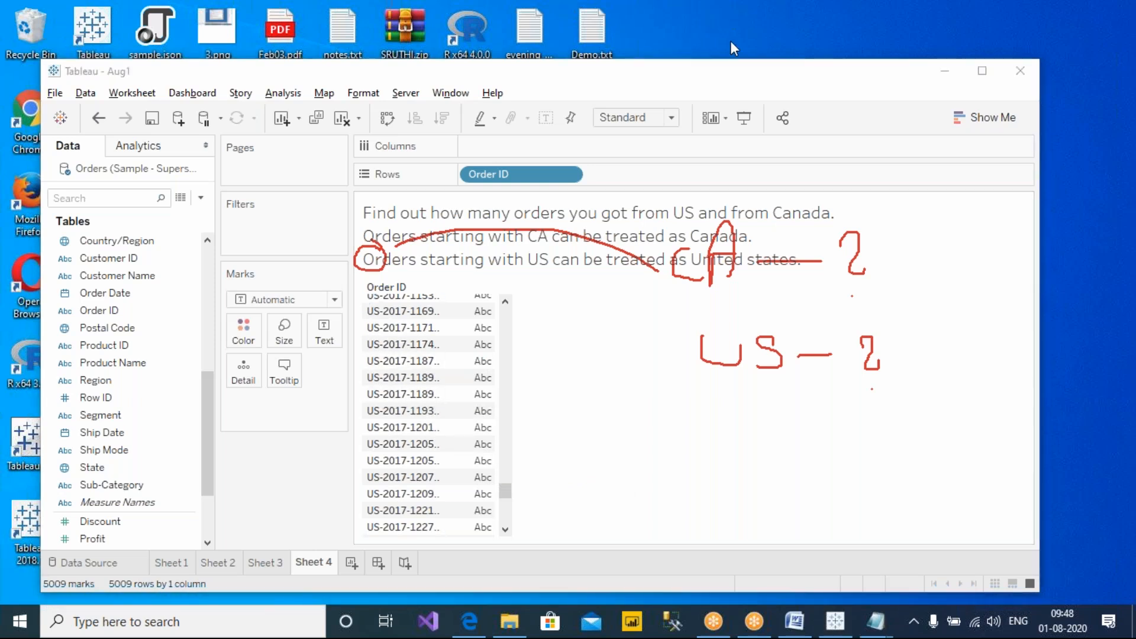
{"action": "left_click", "coordinate": [732, 117]}
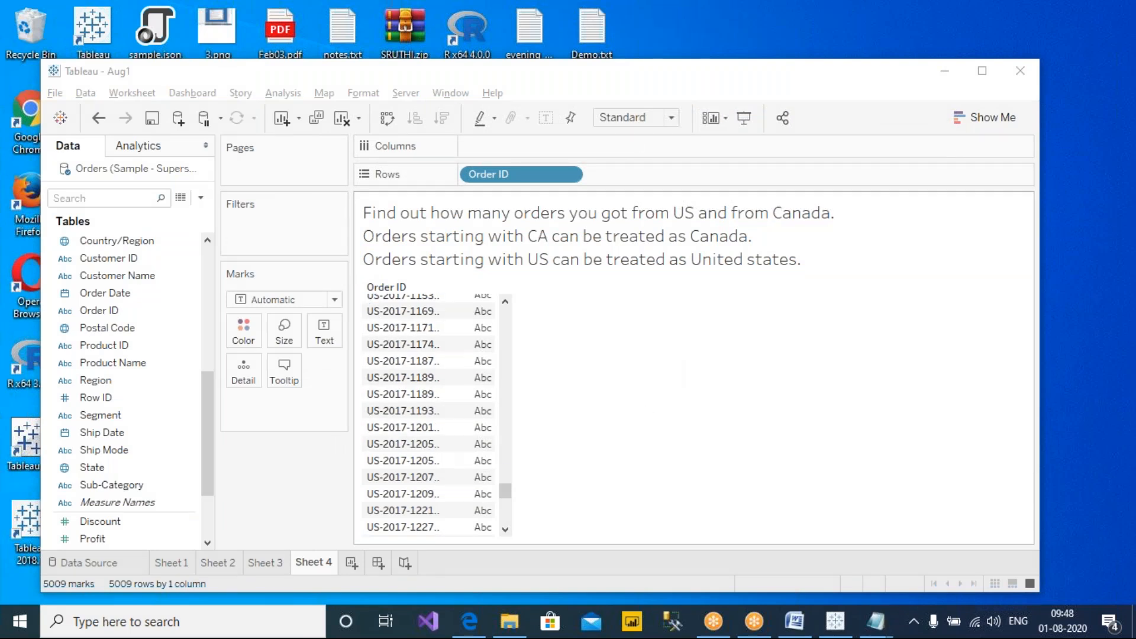
{"action": "left_click_drag", "start_coordinate": [508, 502], "coordinate": [533, 278]}
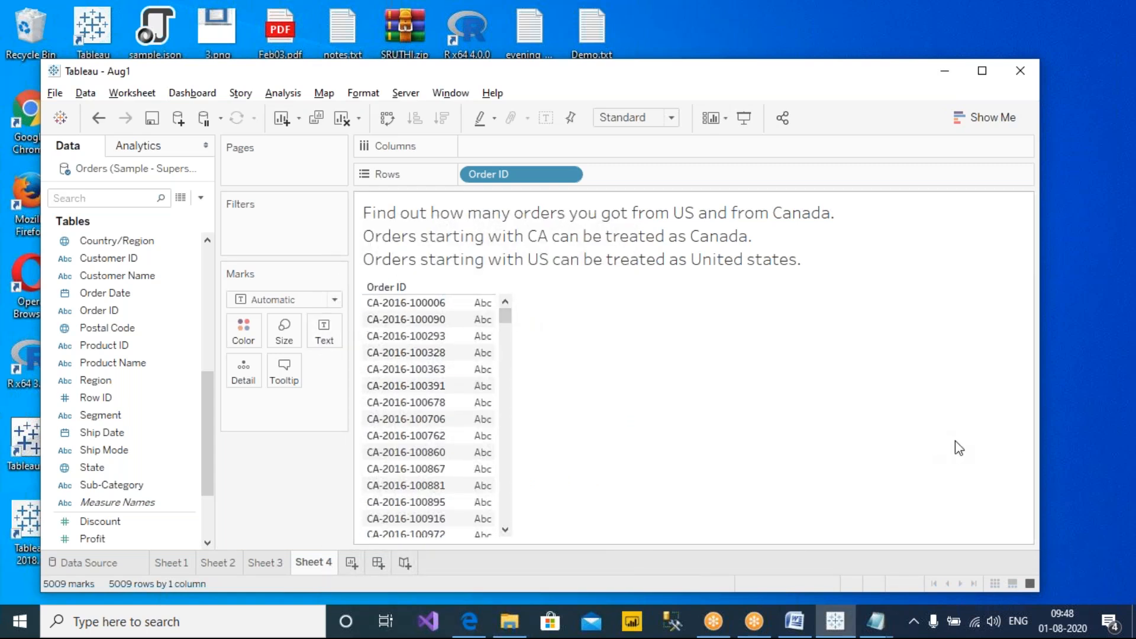
Draw a red pen curve from the first Order ID to the blank area beside the list, and browse the list down to the CA-2018 orders.
{"action": "left_click", "coordinate": [730, 36]}
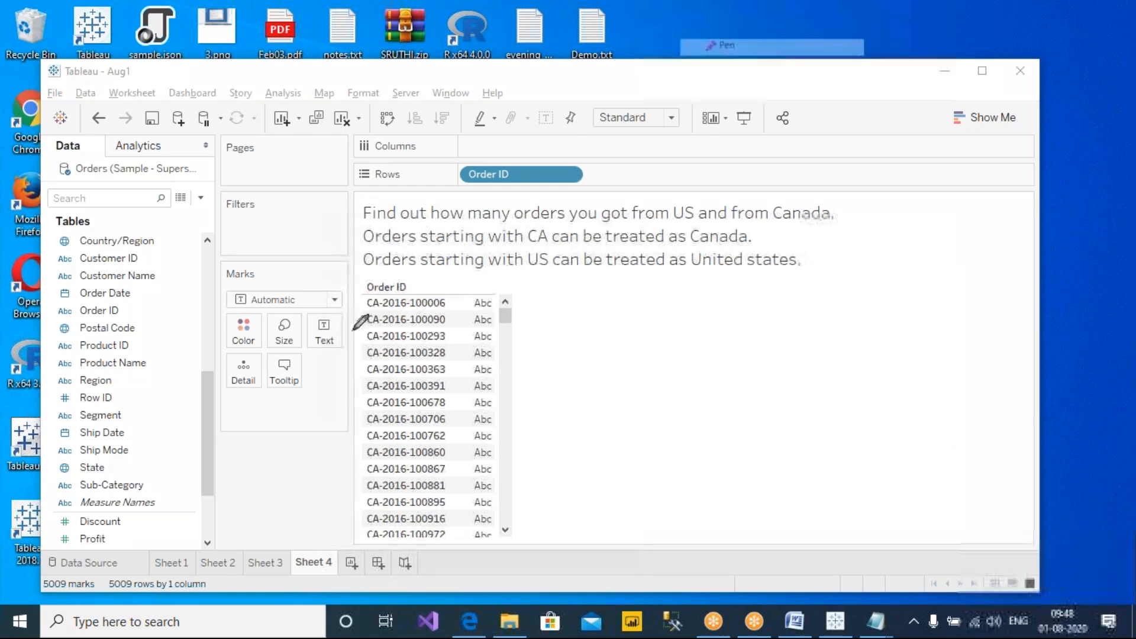
{"action": "mouse_move", "coordinate": [403, 299]}
{"action": "left_mouse_down"}
{"action": "mouse_move", "coordinate": [566, 276]}
{"action": "mouse_move", "coordinate": [593, 290]}
{"action": "left_mouse_up"}
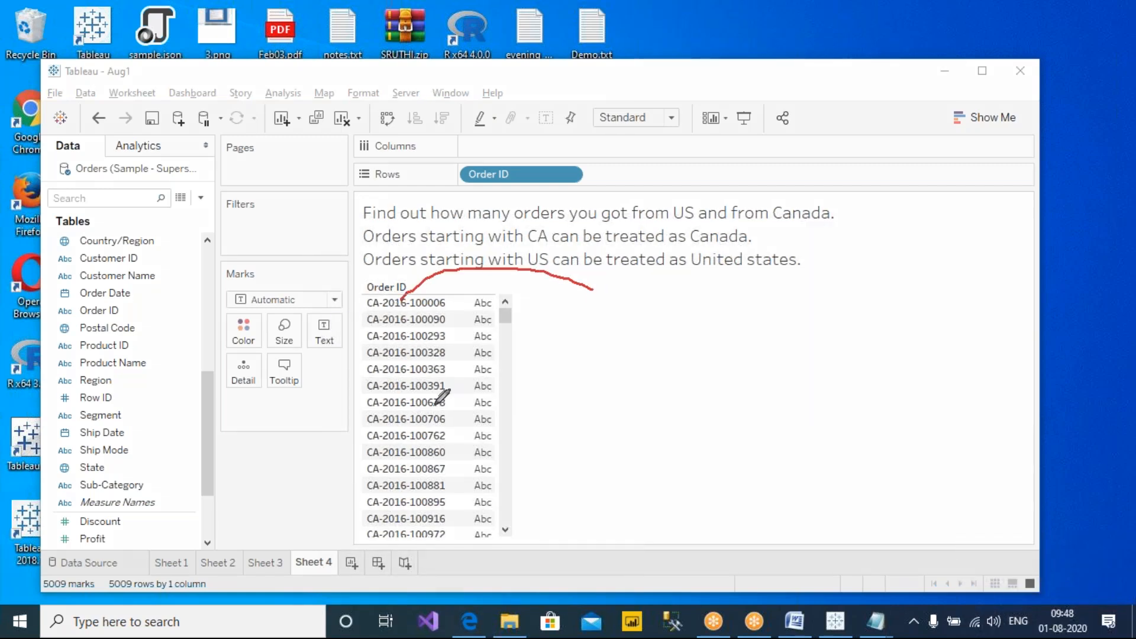
{"action": "scroll", "coordinate": [505, 335], "scroll_direction": "down", "scroll_amount": 15}
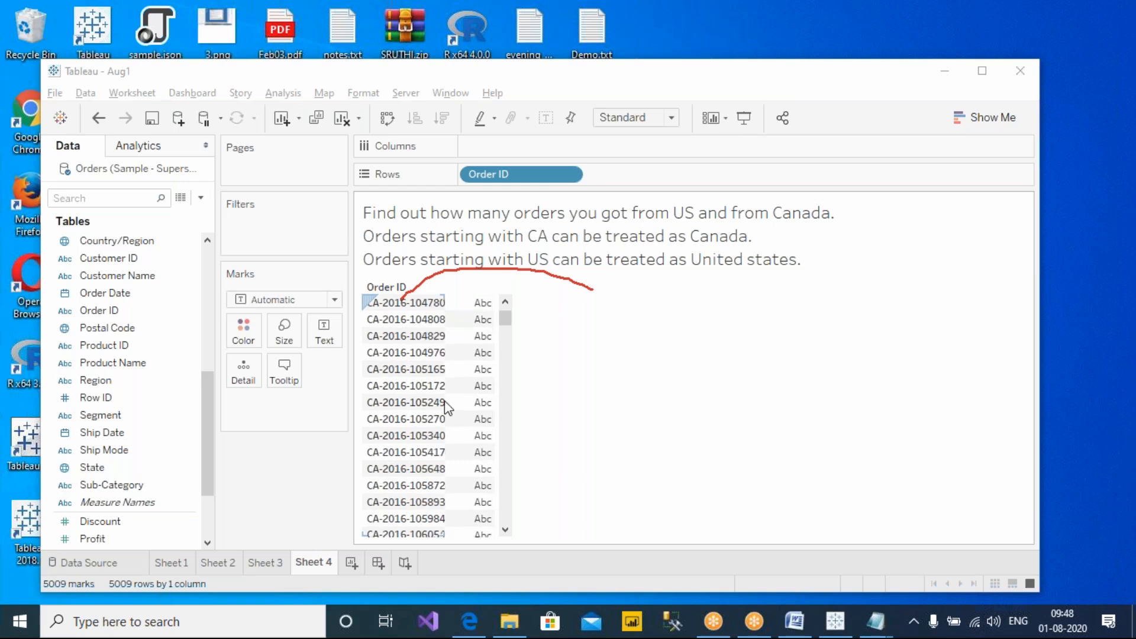
{"action": "left_click_drag", "start_coordinate": [504, 320], "coordinate": [506, 363]}
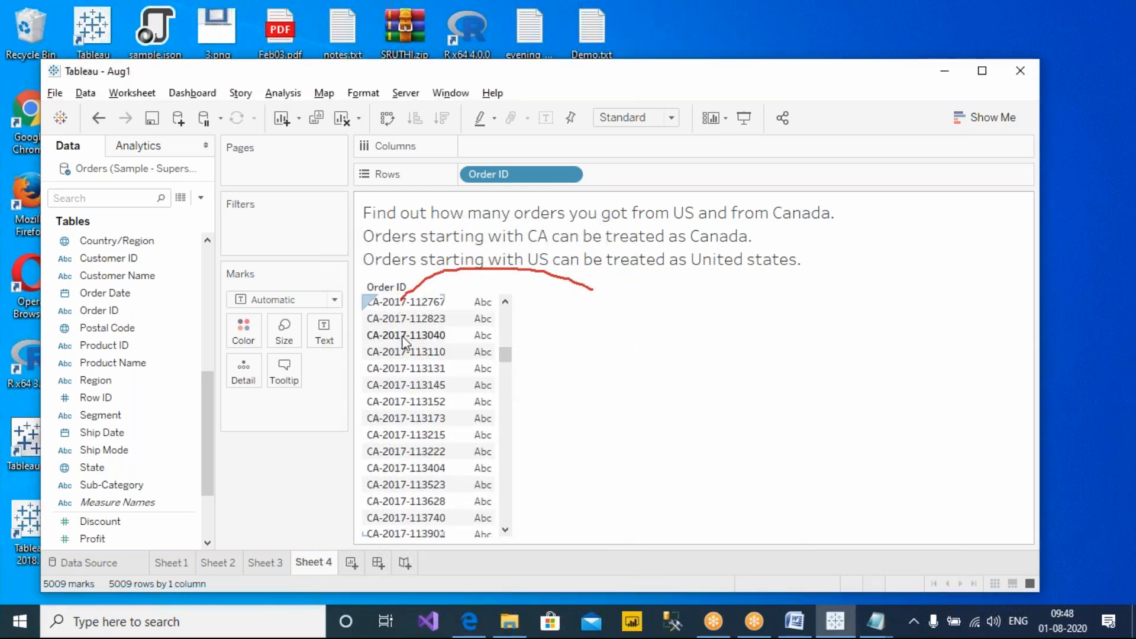
{"action": "left_click_drag", "start_coordinate": [505, 354], "coordinate": [505, 396]}
{"action": "scroll", "coordinate": [406, 396], "scroll_direction": "down", "scroll_amount": 10}
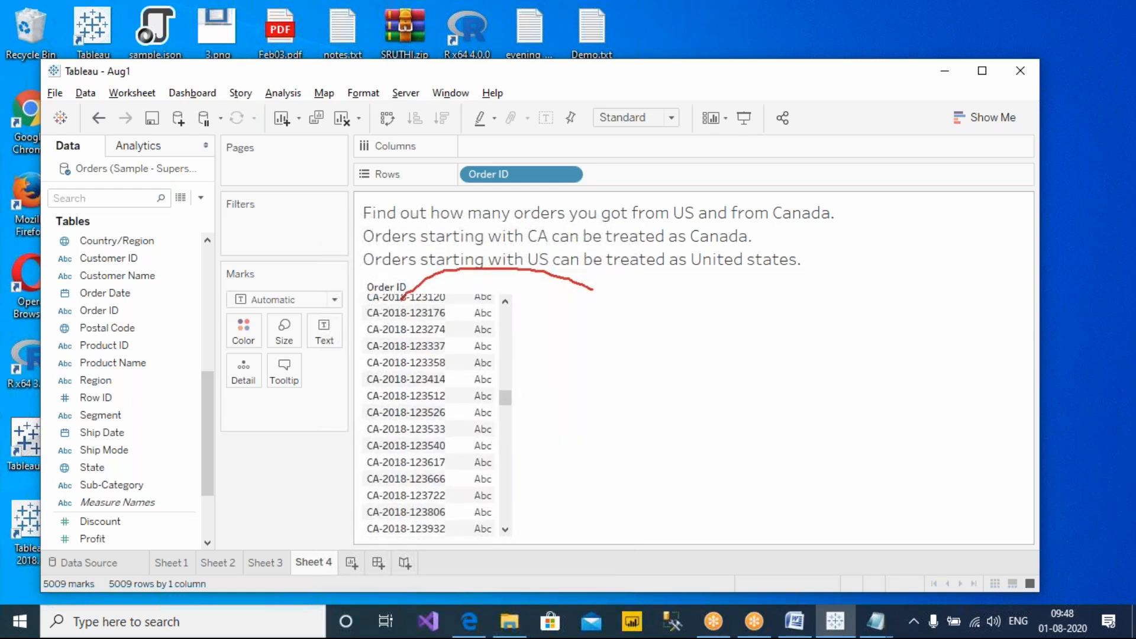
{"action": "scroll", "coordinate": [395, 417], "scroll_direction": "down", "scroll_amount": 10}
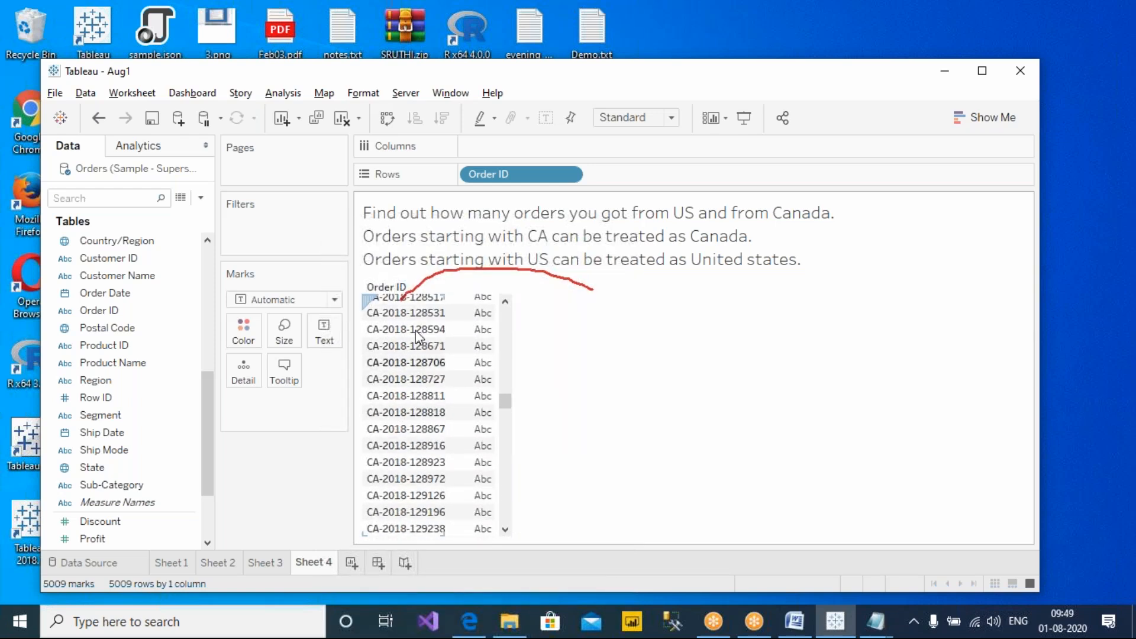
Clear the red pen curve from Sheet 4.
{"action": "left_click", "coordinate": [725, 8]}
{"action": "left_click", "coordinate": [729, 119]}
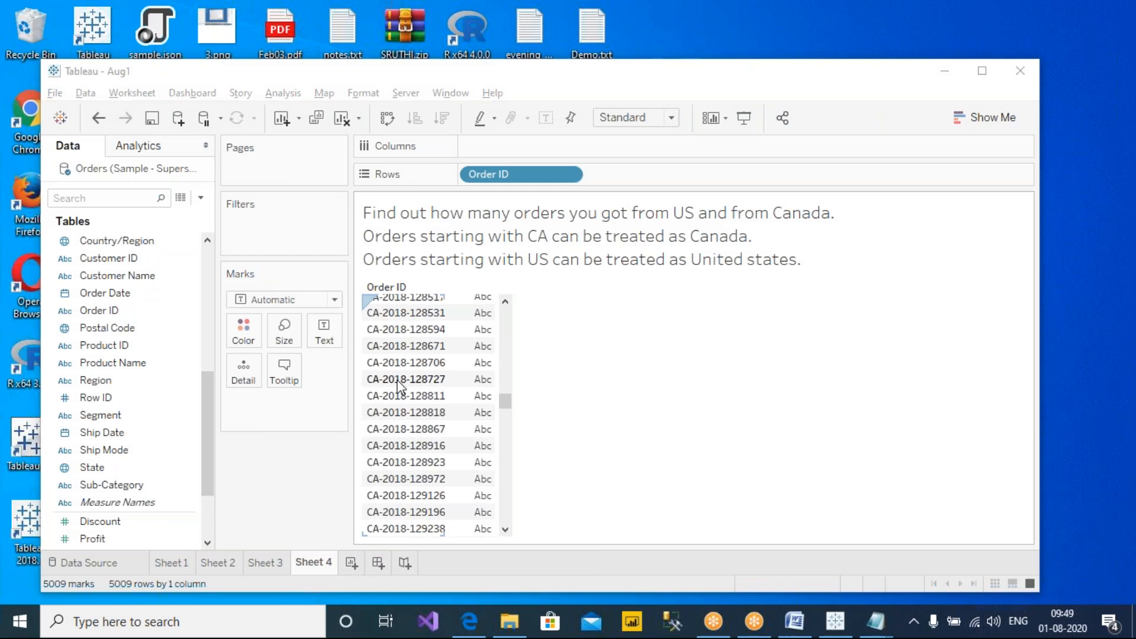
{"action": "left_click", "coordinate": [99, 294]}
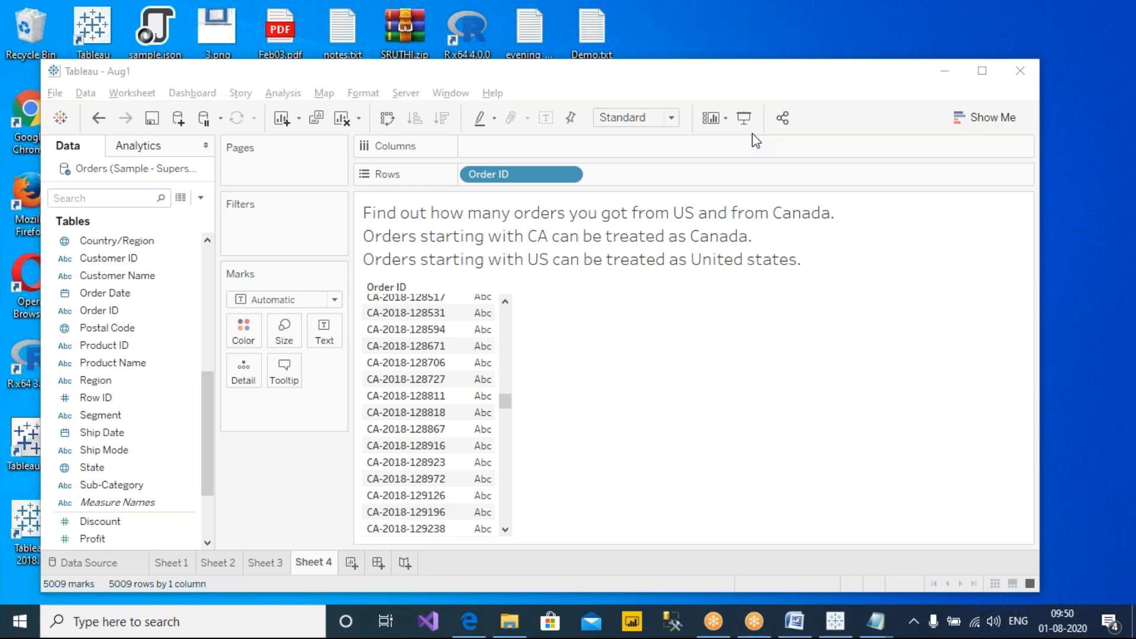
{"action": "left_click", "coordinate": [827, 359]}
{"action": "left_click", "coordinate": [799, 33]}
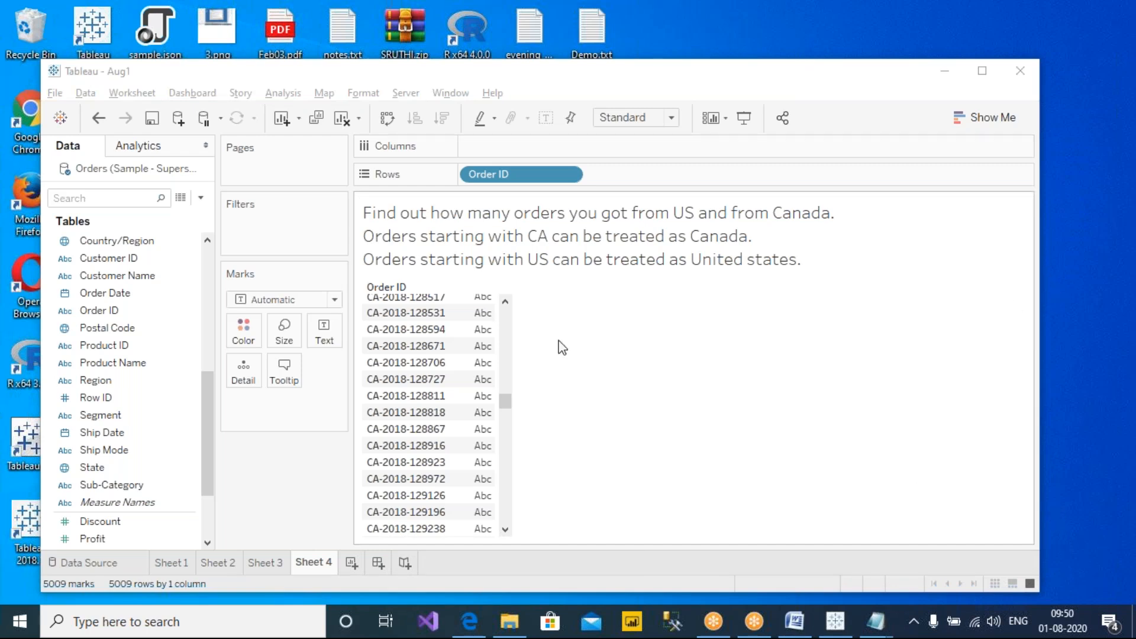
Save the Aug1 workbook.
{"action": "left_click", "coordinate": [152, 119]}
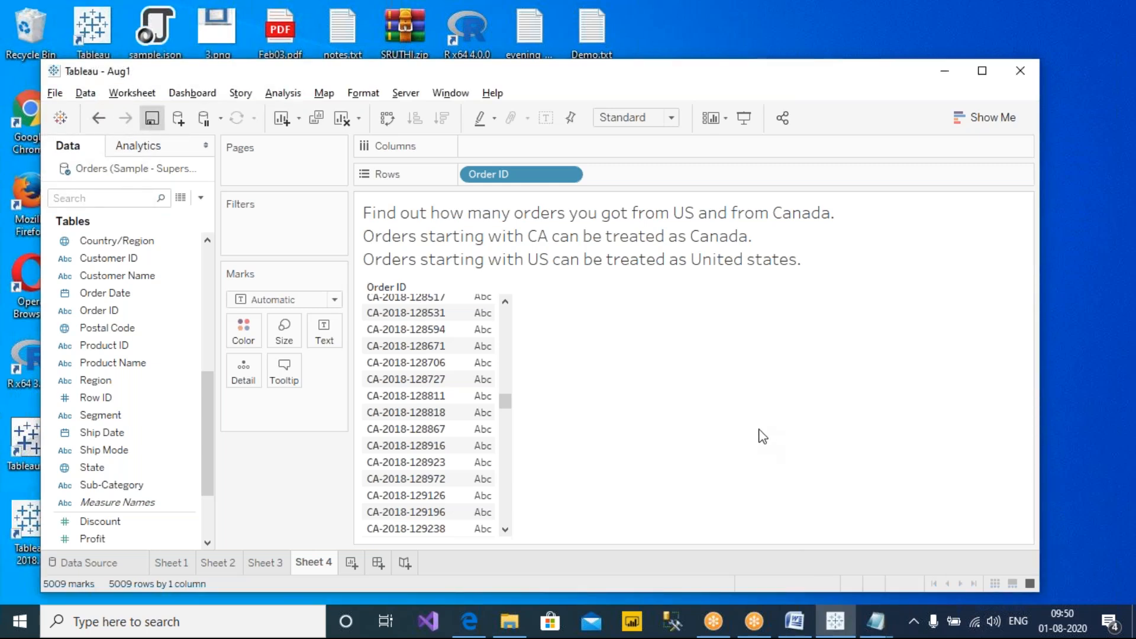